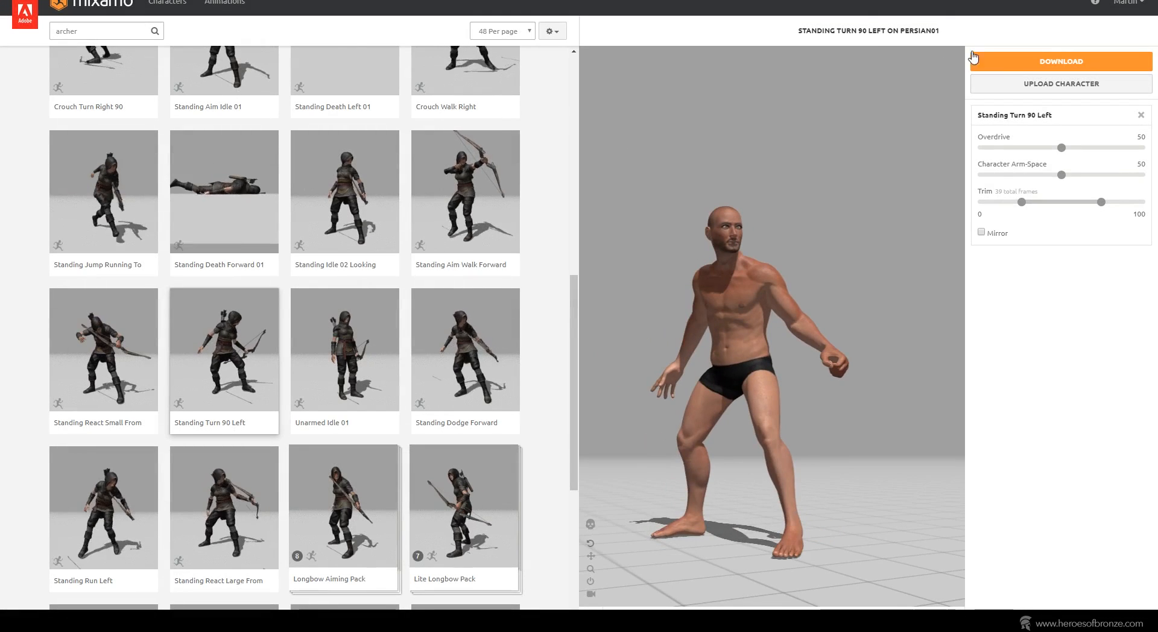
# Download the Standing Turn 90 Left animation as Collada (.dae) with skin, 30 frames per second and no keyframe reduction.
pyautogui.click(974, 60)
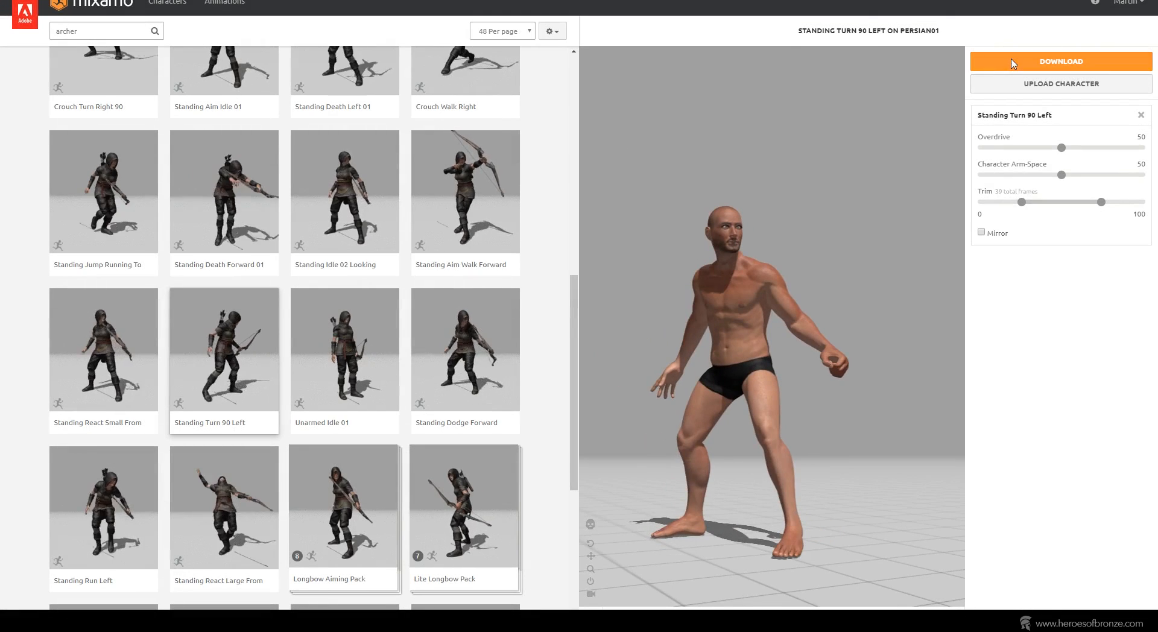
pyautogui.click(504, 112)
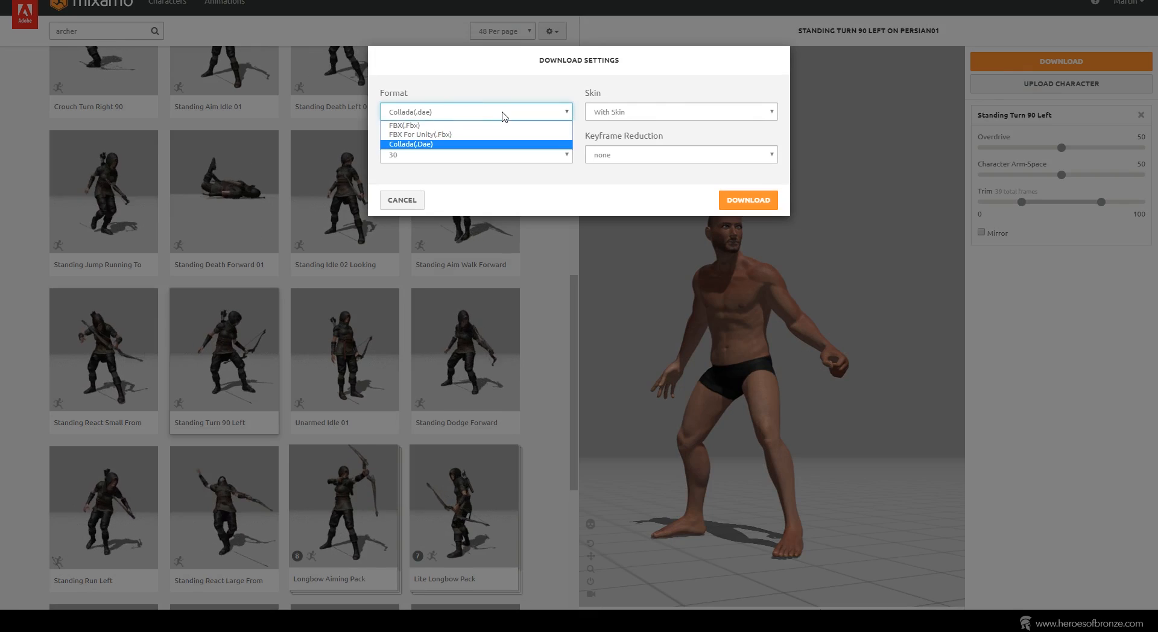
pyautogui.click(504, 112)
pyautogui.click(645, 114)
pyautogui.click(650, 115)
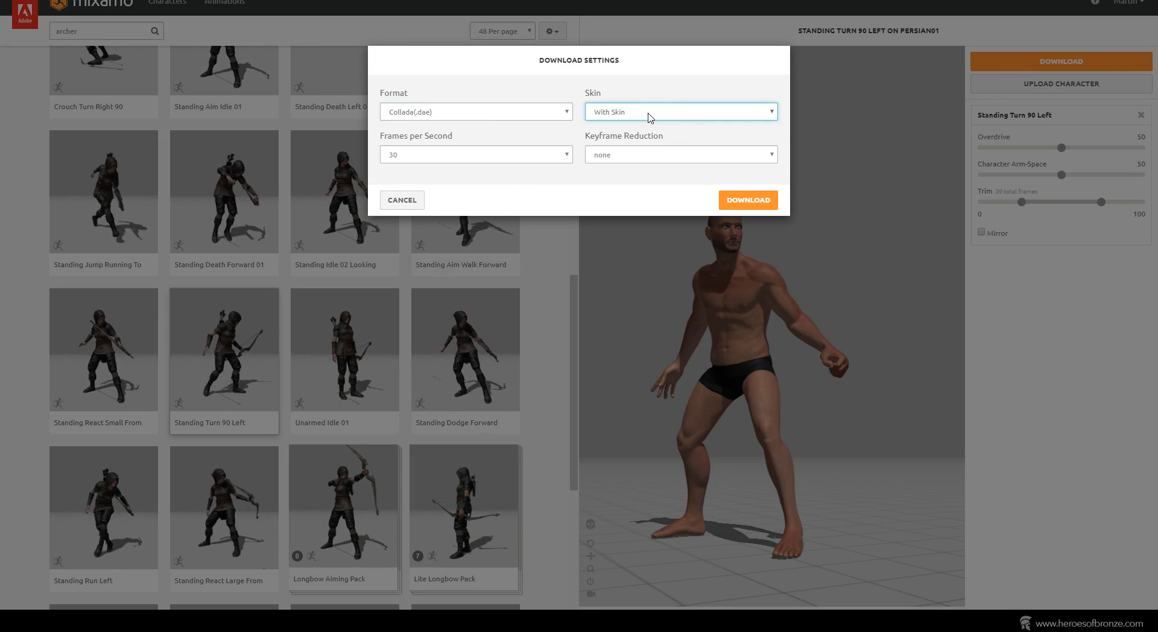
pyautogui.click(748, 200)
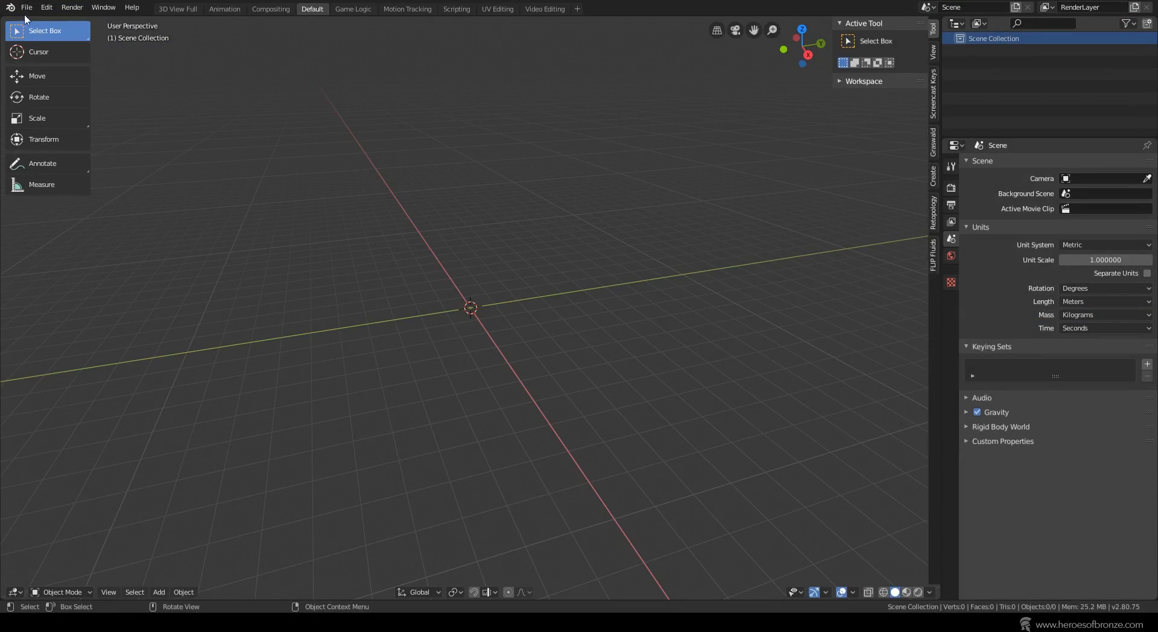
# In Blender, import Standing Turn 90 Left.dae as Collada with Fix Leaf Bones, Find Bone Chains and Auto Connect enabled.
pyautogui.click(27, 7)
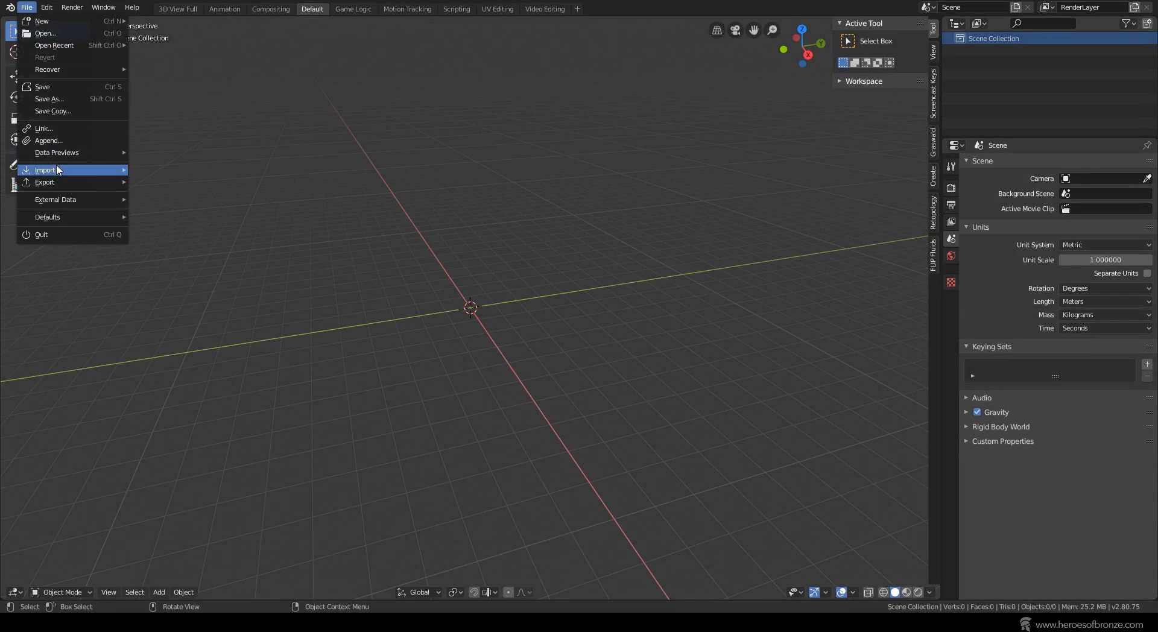
pyautogui.moveTo(58, 170)
pyautogui.click(161, 171)
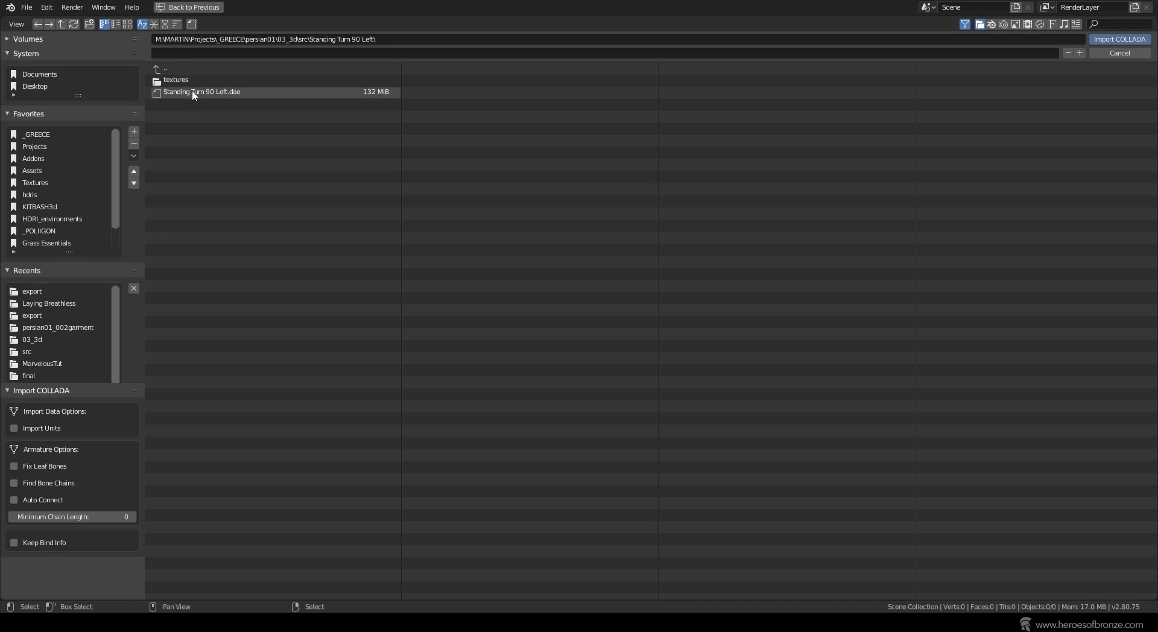
pyautogui.click(193, 94)
pyautogui.click(43, 466)
pyautogui.click(46, 483)
pyautogui.click(46, 500)
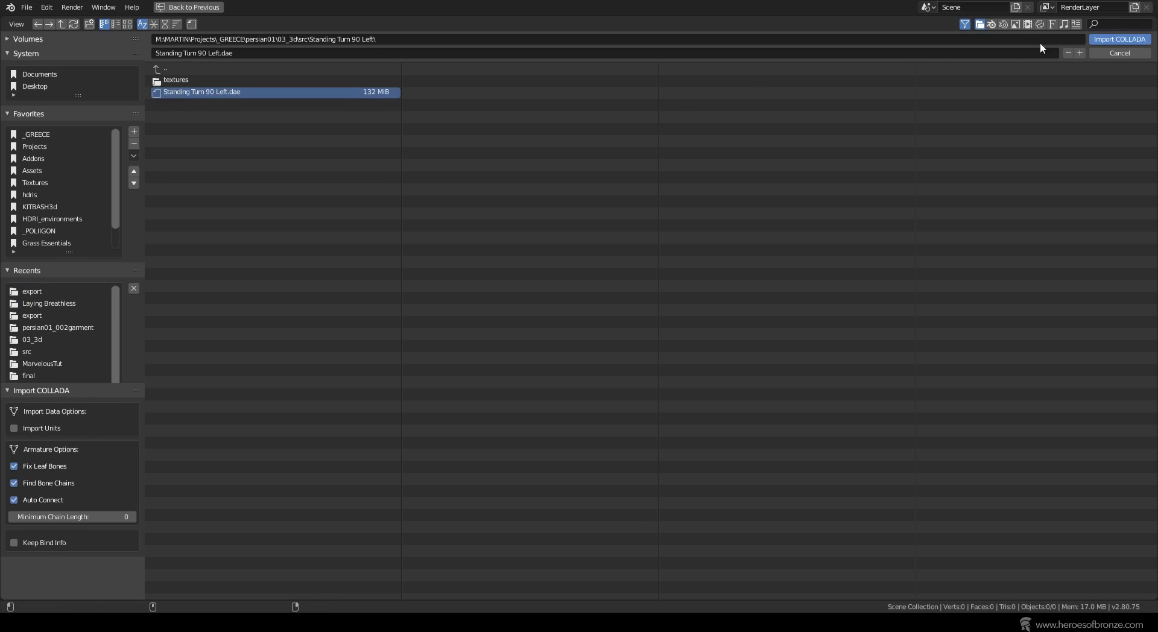
pyautogui.click(1127, 40)
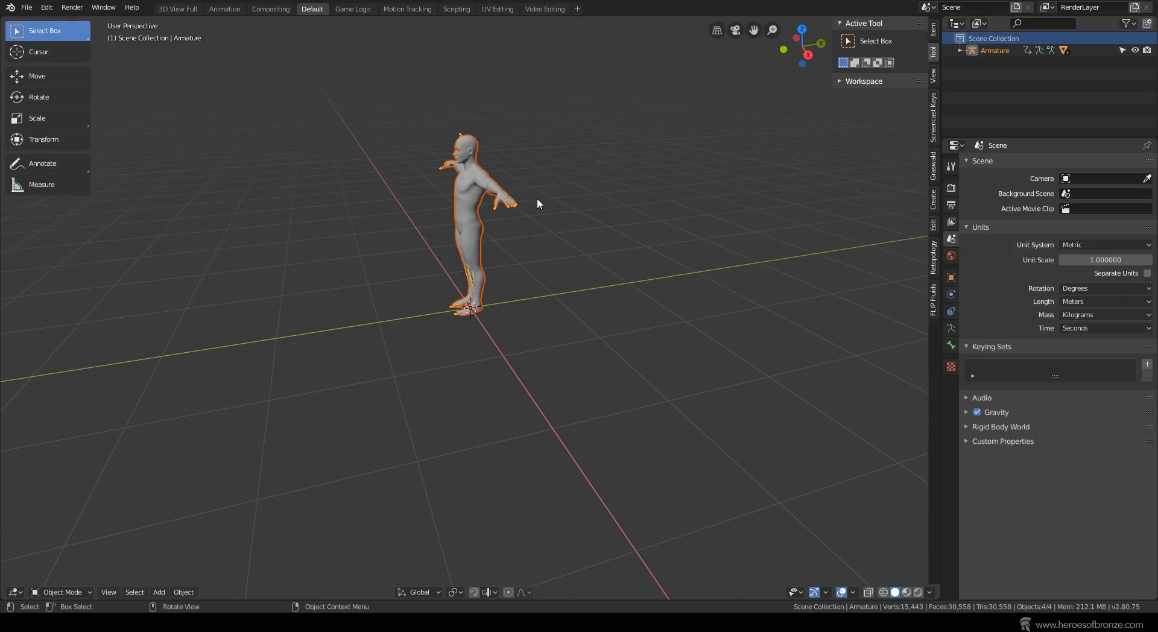
# Select the imported armature and apply its rotation.
pyautogui.moveTo(538, 204); pyautogui.dragTo(594, 199, button='middle')
pyautogui.click(989, 50)
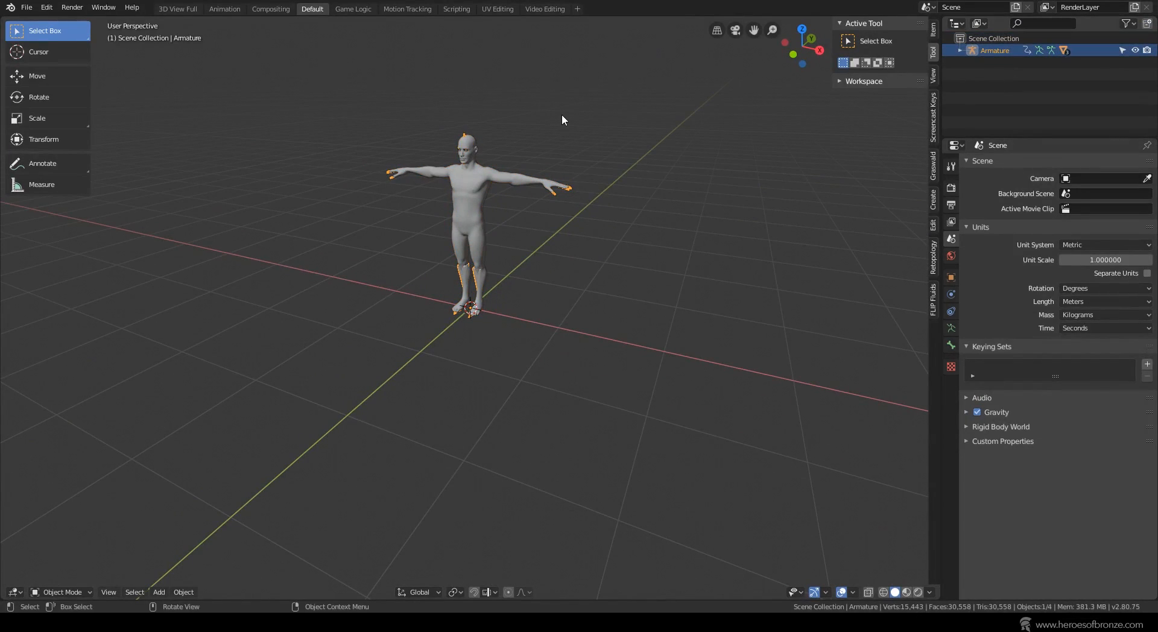
pyautogui.click(951, 276)
pyautogui.hotkey('ctrl', 'a')
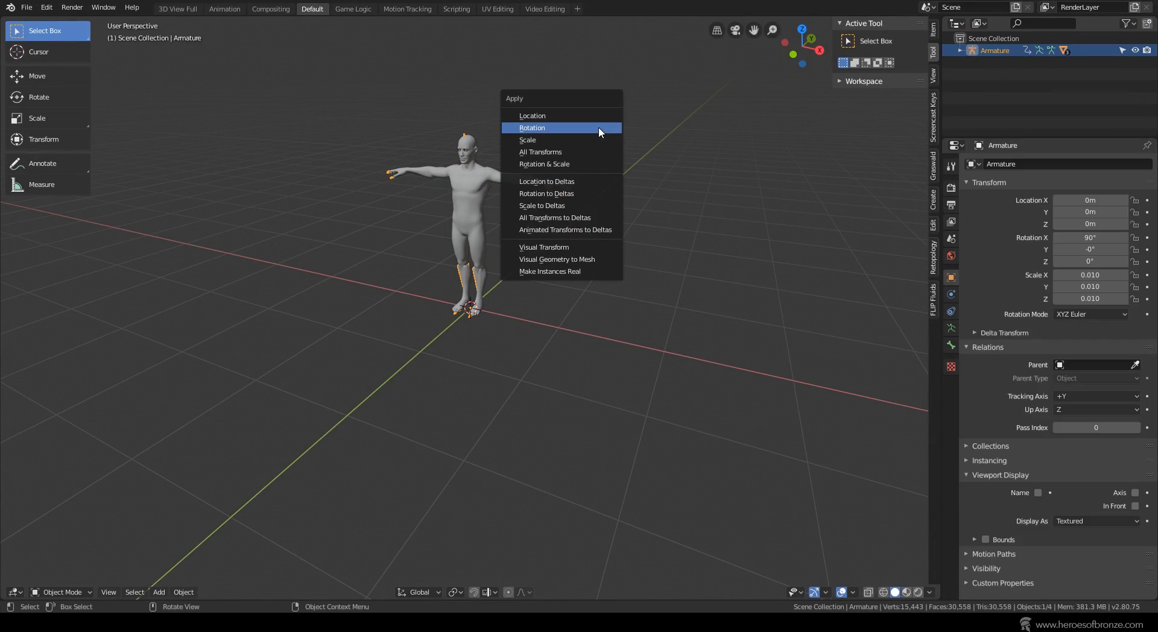
pyautogui.click(594, 128)
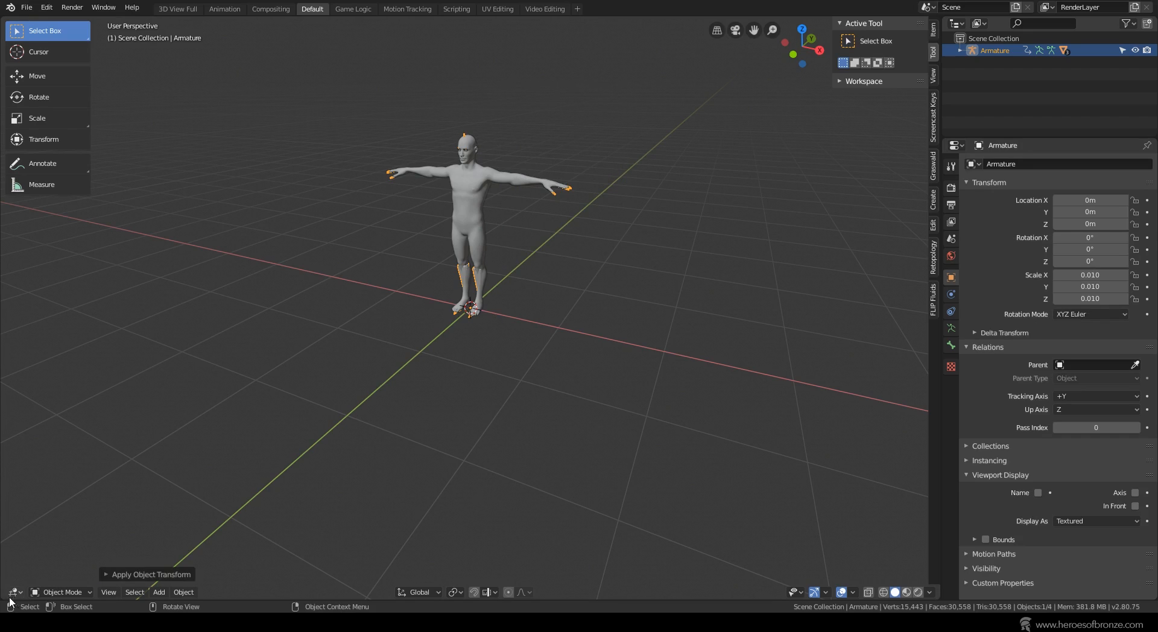
# Add a timeline area below the viewport and, with all bones selected in Pose Mode, shift the keyframes to end at frame 49.
pyautogui.moveTo(12, 598); pyautogui.dragTo(150, 534)
pyautogui.hotkey('ctrl', 'Tab')
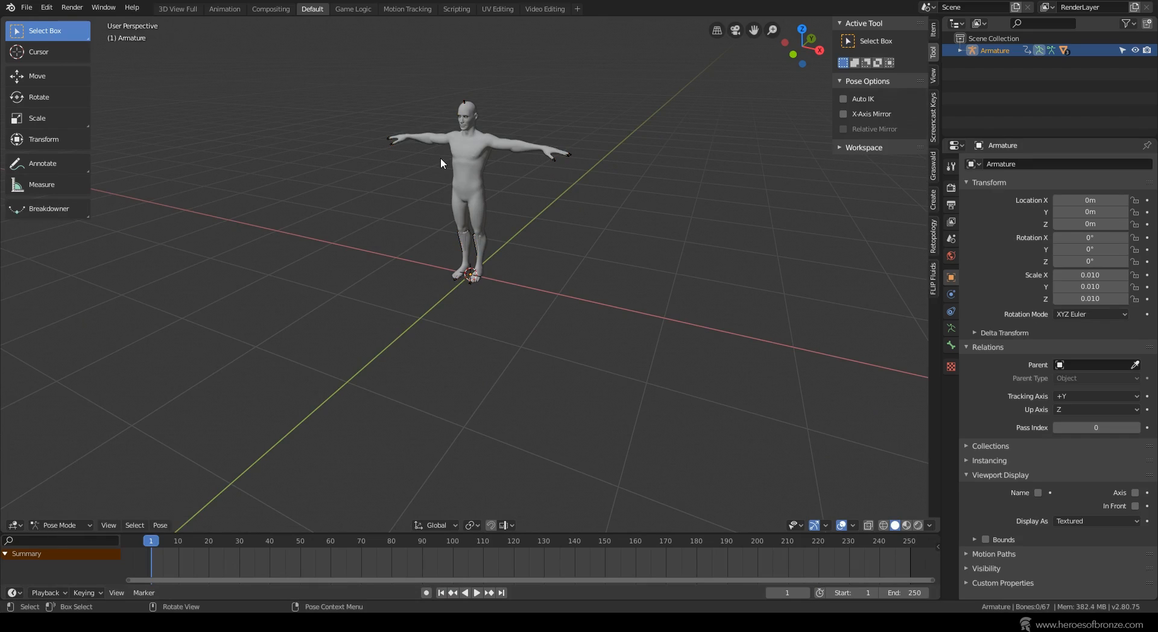
pyautogui.press('a')
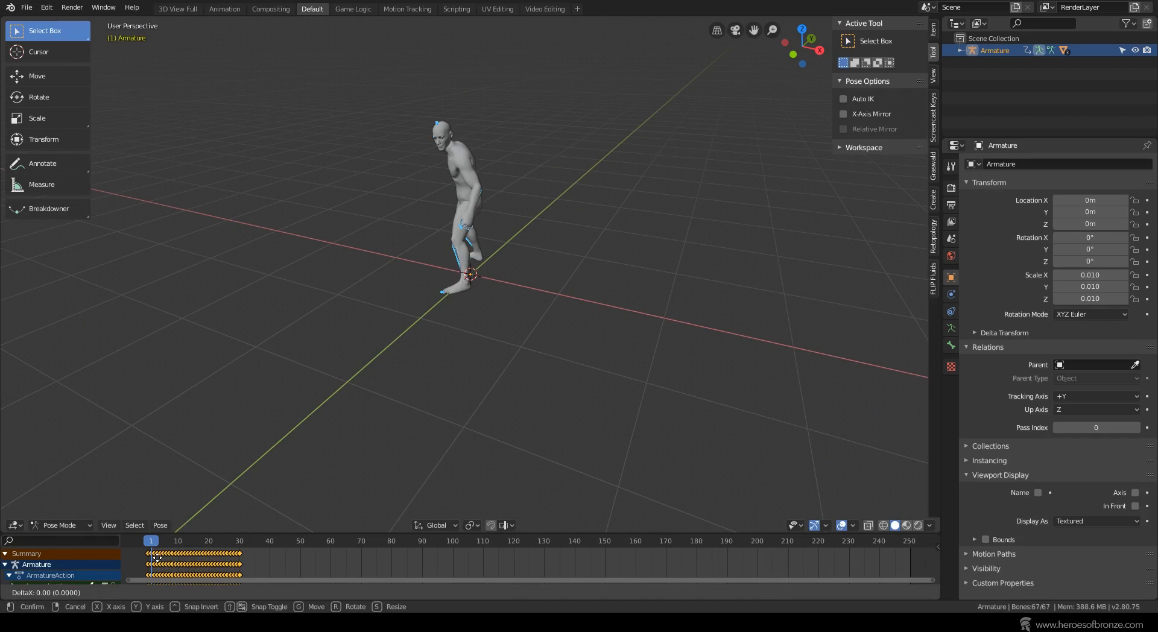
pyautogui.moveTo(162, 553); pyautogui.dragTo(214, 559)
# Clear the pose transforms of all bones and insert a keyframe of the T-pose at frame 1.
pyautogui.click(160, 525)
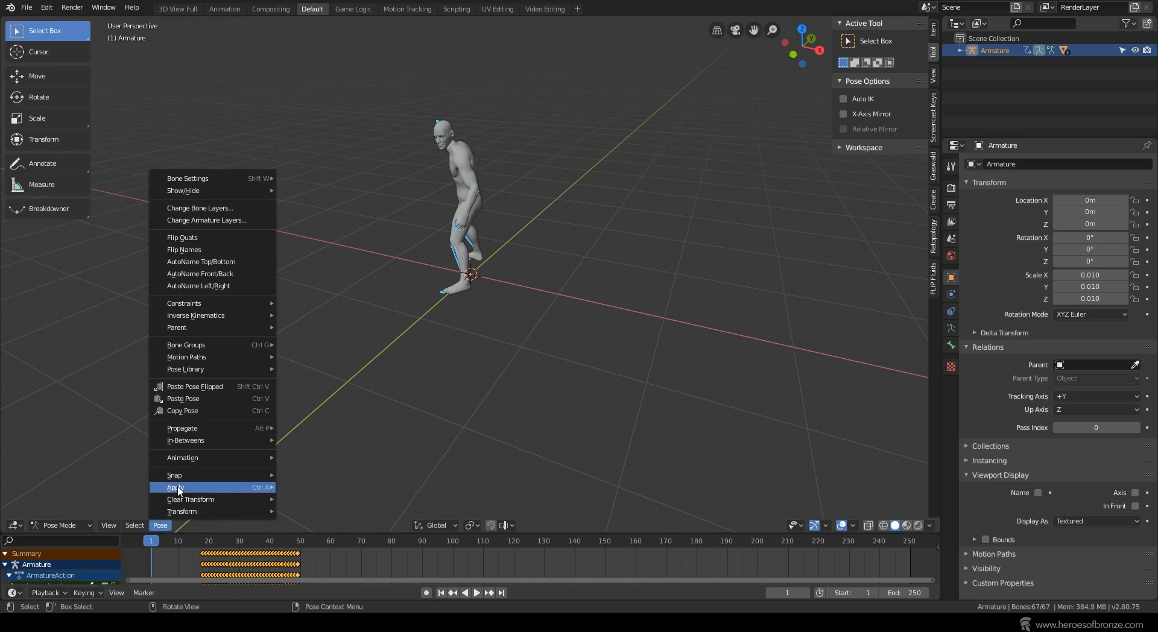
pyautogui.moveTo(186, 501)
pyautogui.click(311, 500)
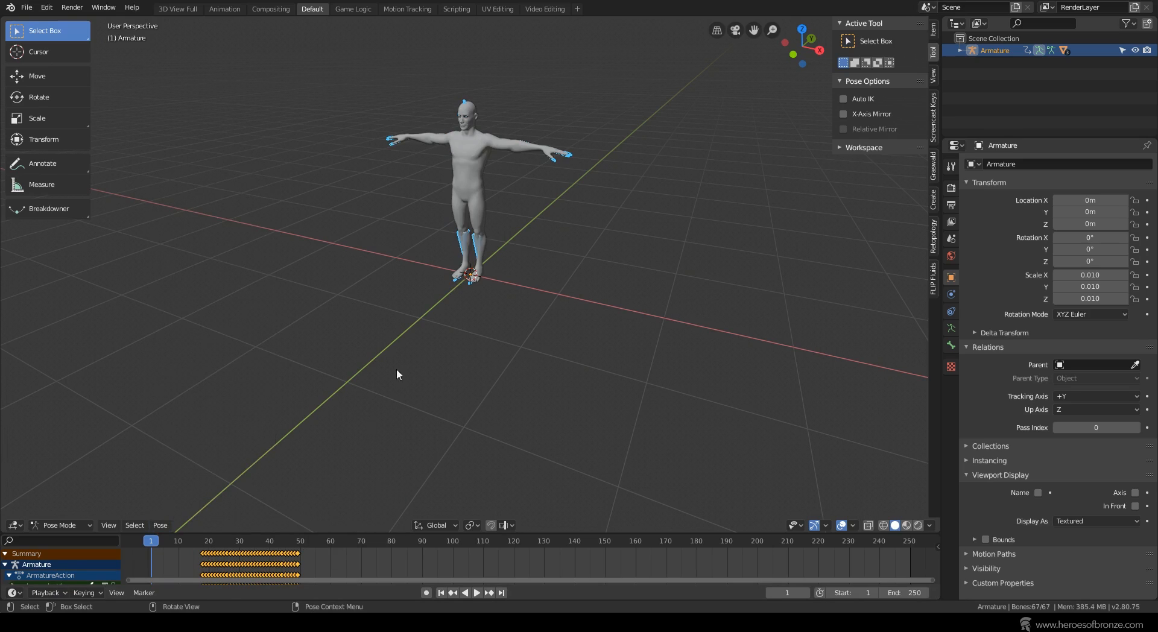
pyautogui.press('i')
pyautogui.click(512, 152)
# Play the animation through to the last keyframe and set the scene's end frame to 49.
pyautogui.press('space')
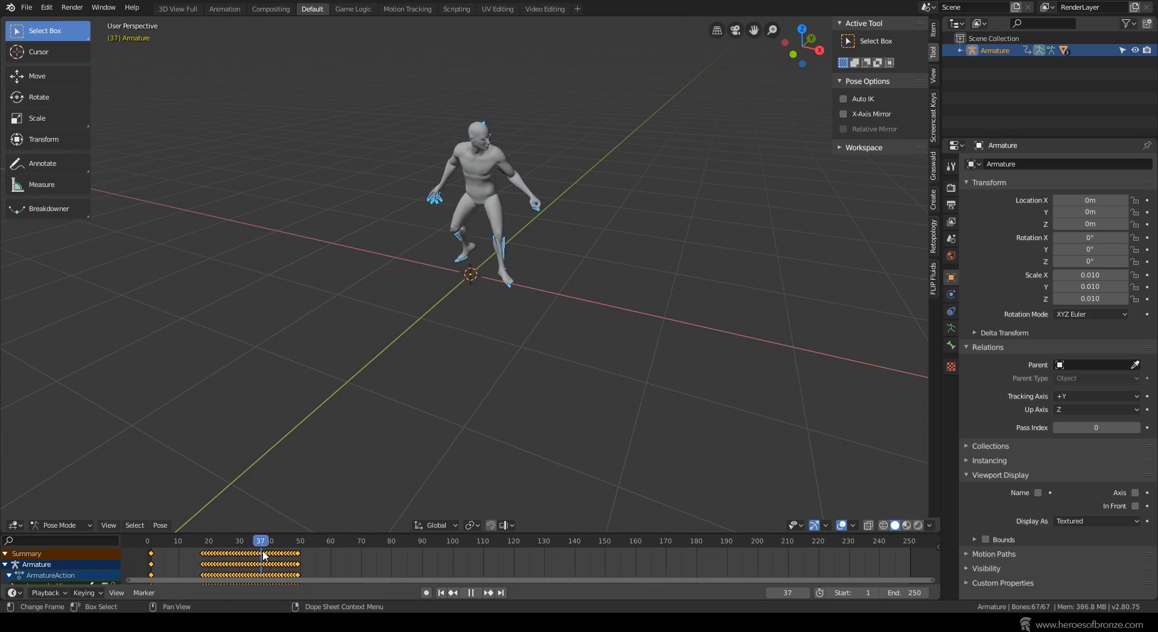
pyautogui.press('space')
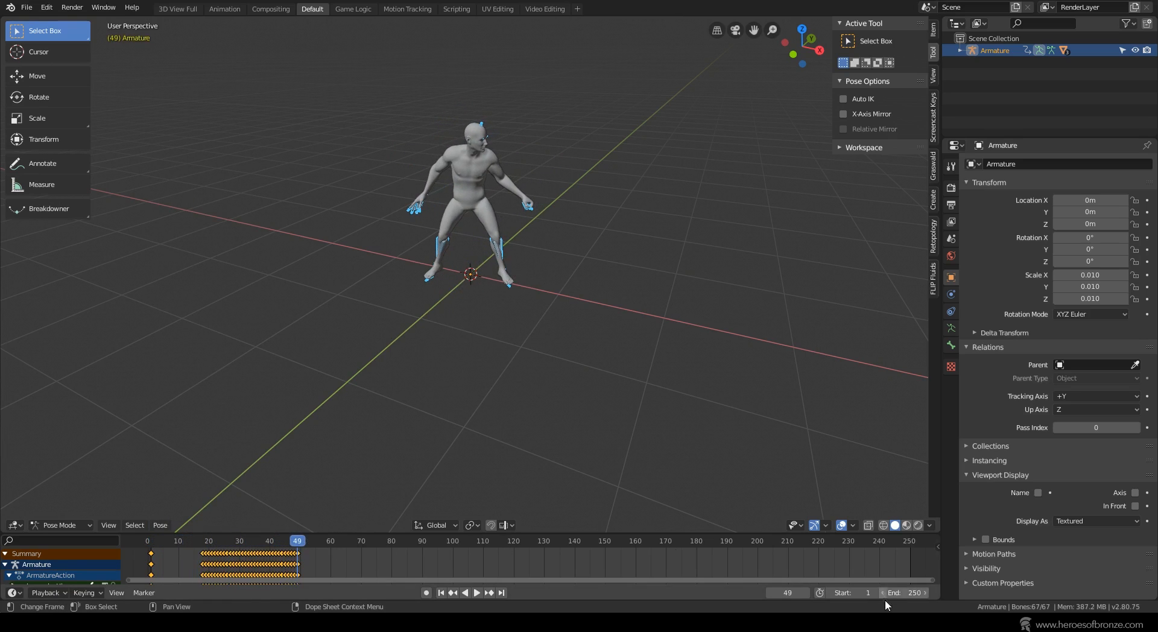
pyautogui.doubleClick(904, 592)
pyautogui.write('49')
pyautogui.press('Return')
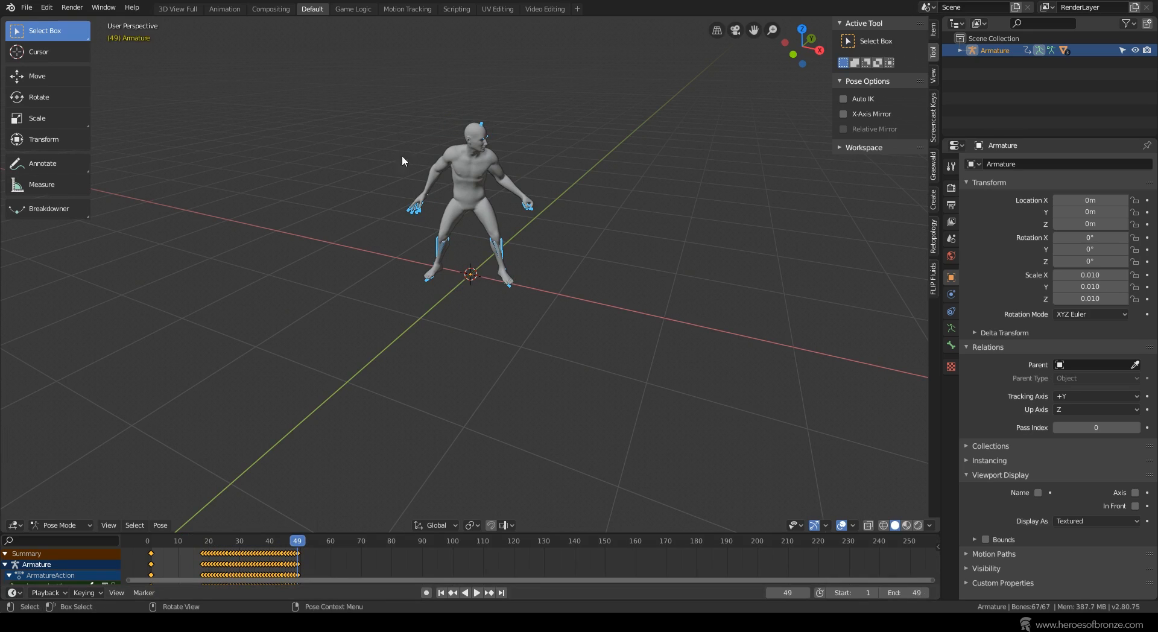
# Start an Alembic export of all objects from Object Mode and create an "export" folder as its destination.
pyautogui.hotkey('ctrl', 'Tab')
pyautogui.press('a')
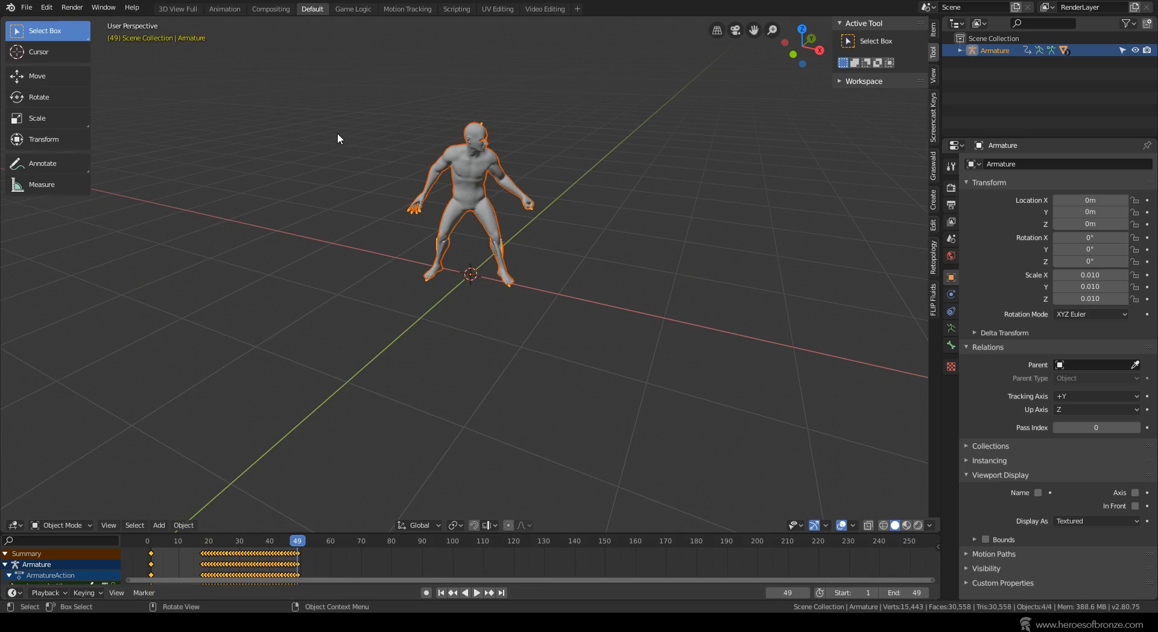
pyautogui.click(27, 7)
pyautogui.moveTo(90, 182)
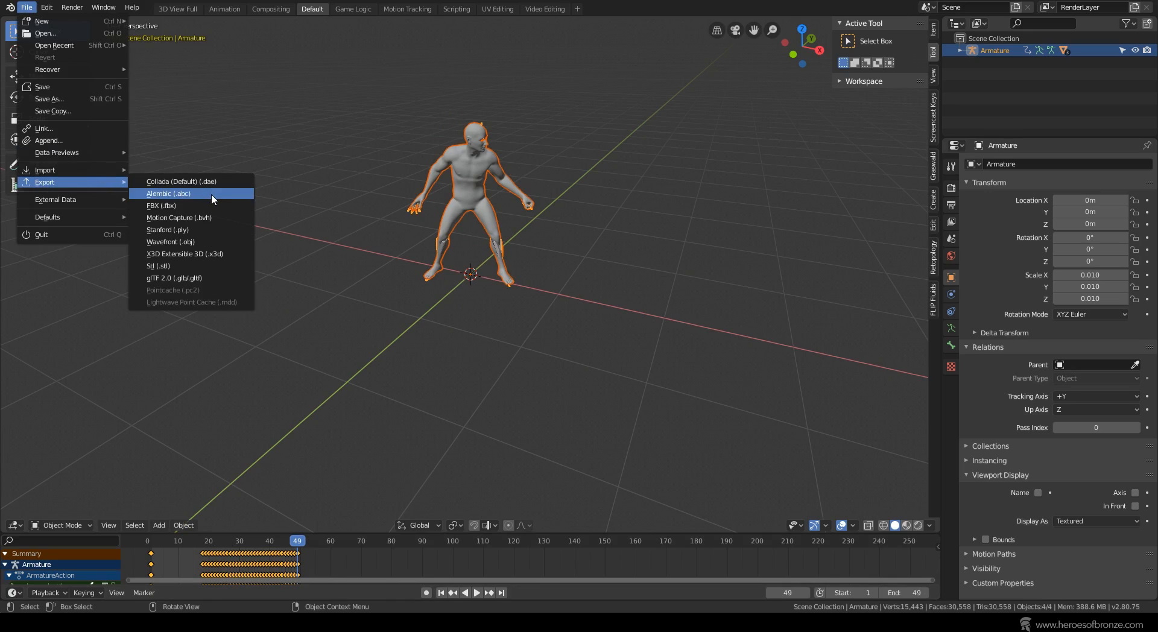
pyautogui.click(211, 193)
pyautogui.write('iexpor')
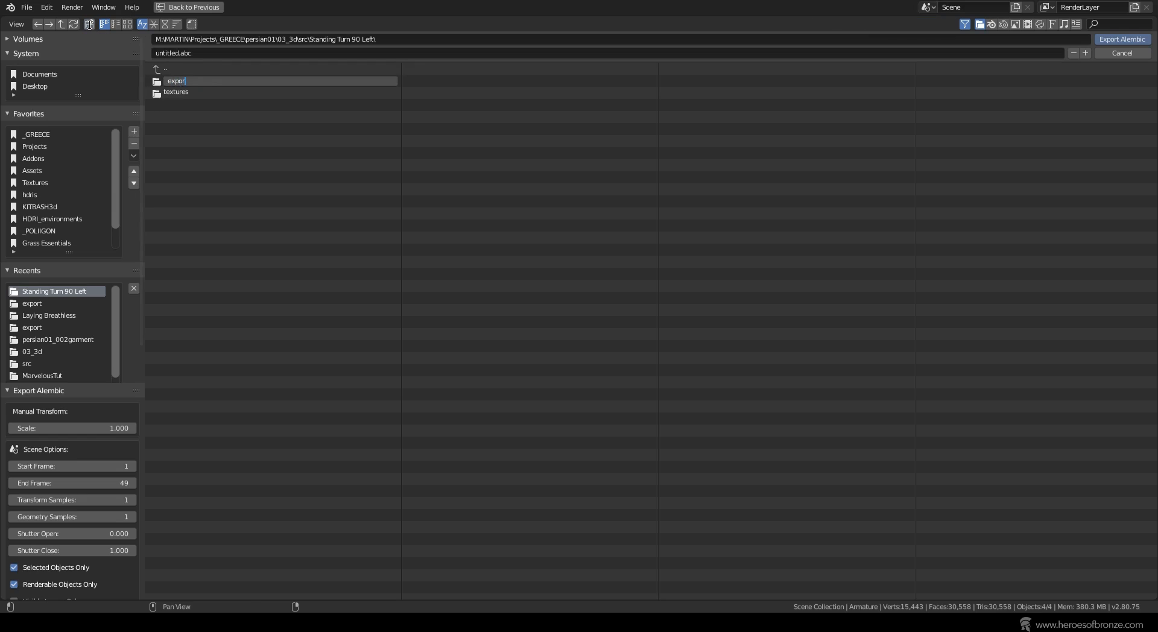
pyautogui.write('t')
pyautogui.press('Return')
pyautogui.doubleClick(176, 81)
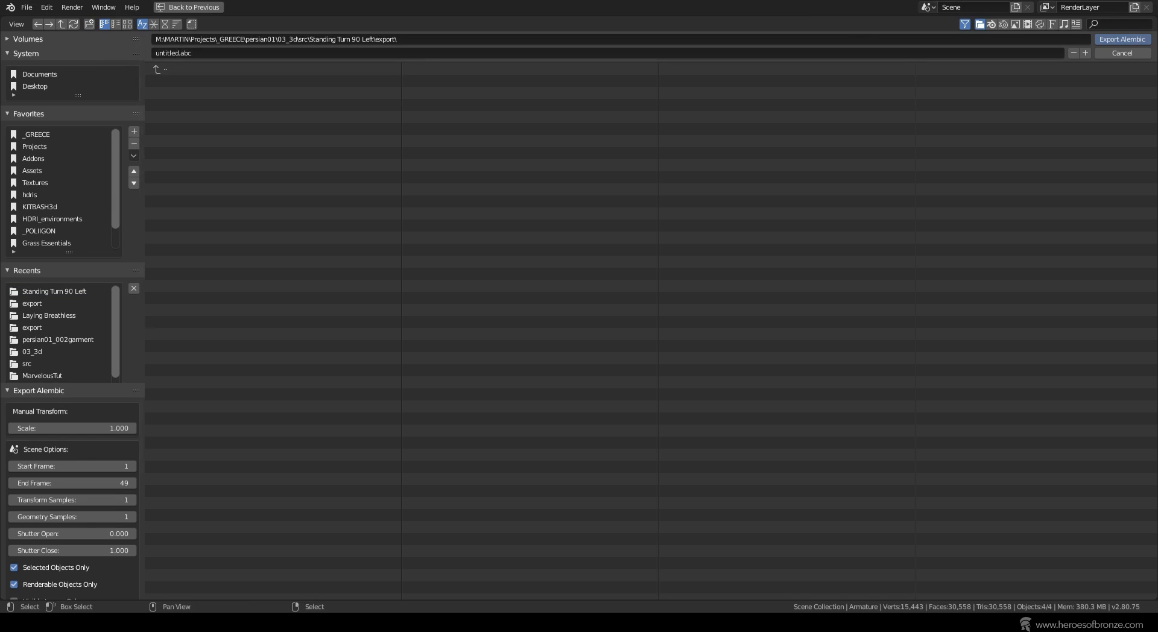
# Name the Alembic file standingTurn90, keeping the export limited to selected objects.
pyautogui.click(48, 568)
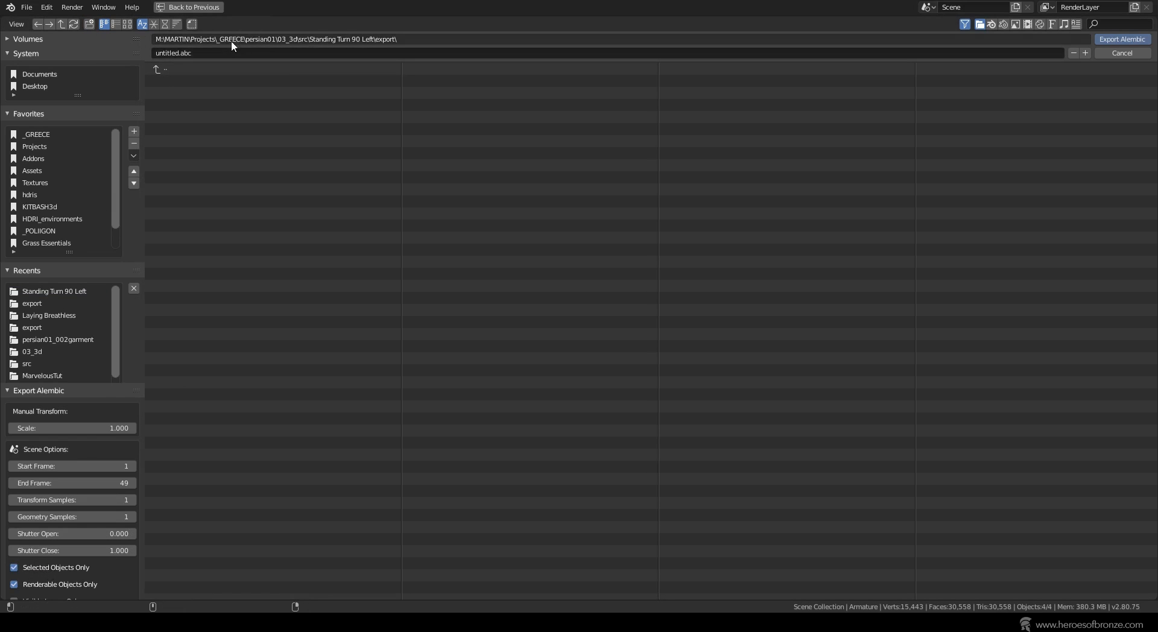
pyautogui.click(206, 54)
pyautogui.press('BackSpace')
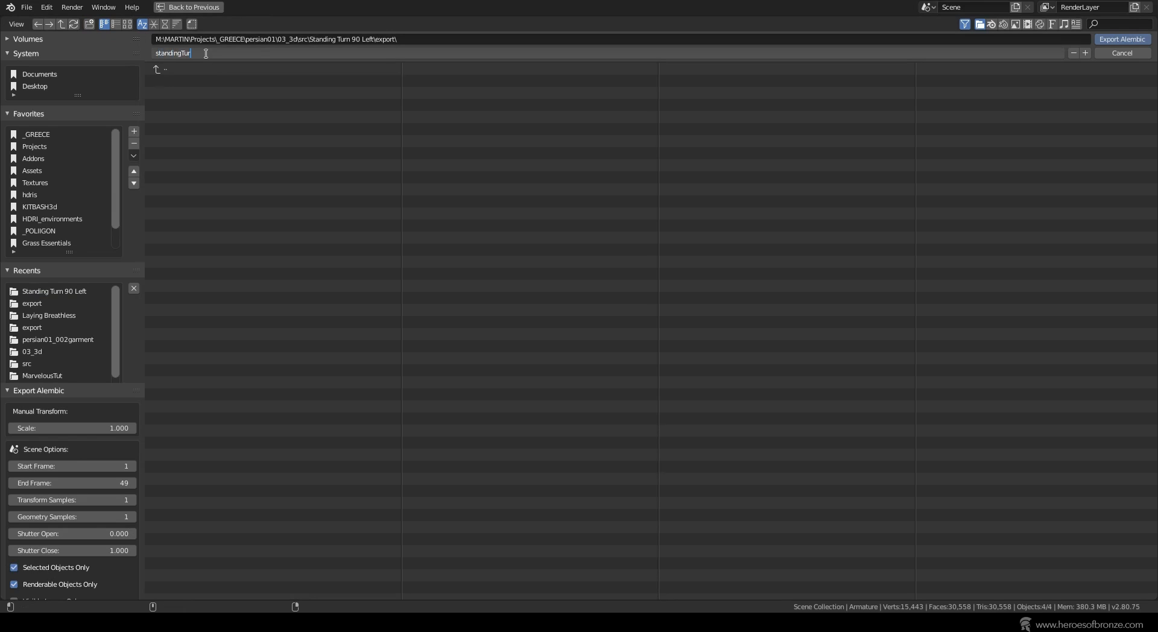
pyautogui.write('standingTurn90')
pyautogui.press('Return')
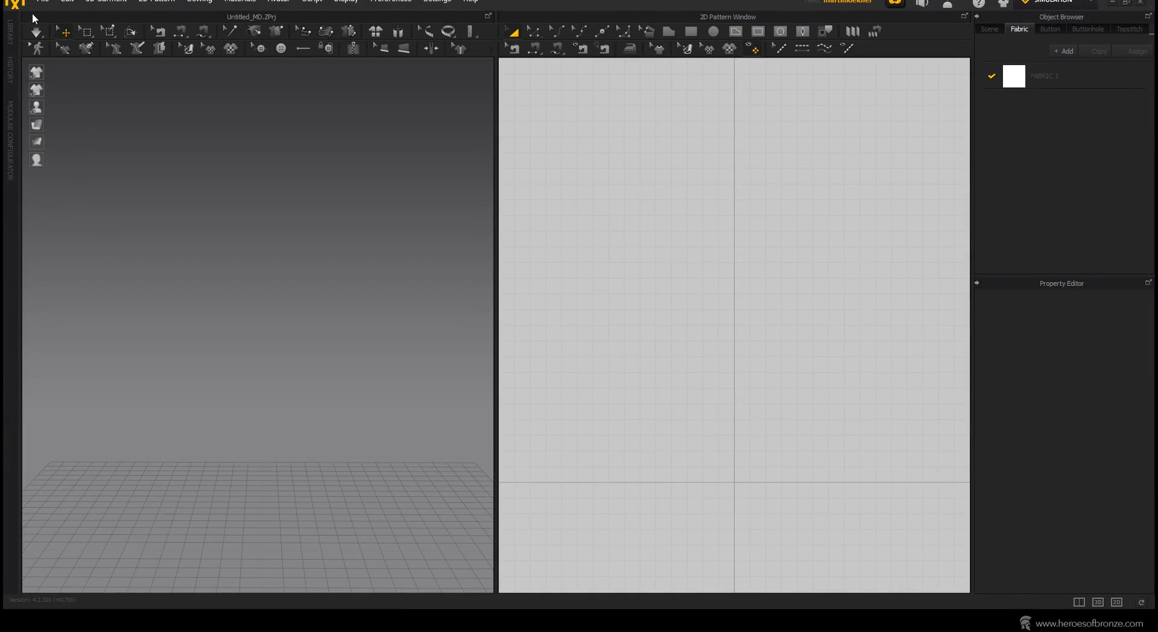
# In Marvelous Designer, import standingTurn90.abc as Alembic at 30 FPS and cm scale, moving the garment to the start position.
pyautogui.click(41, 1)
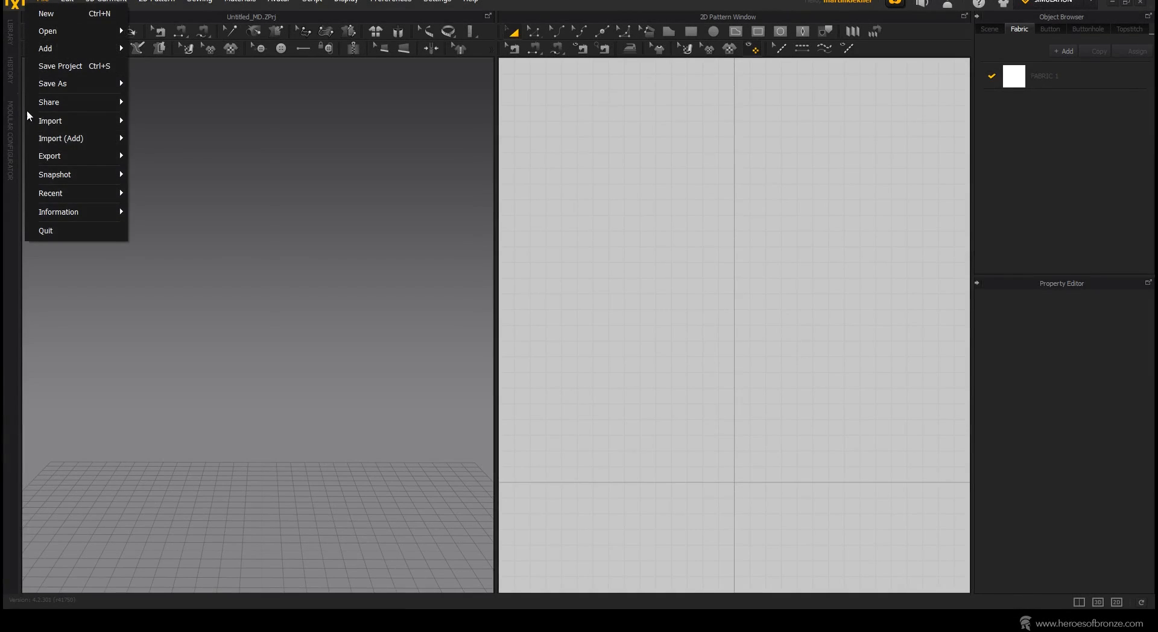
pyautogui.moveTo(40, 122)
pyautogui.click(155, 174)
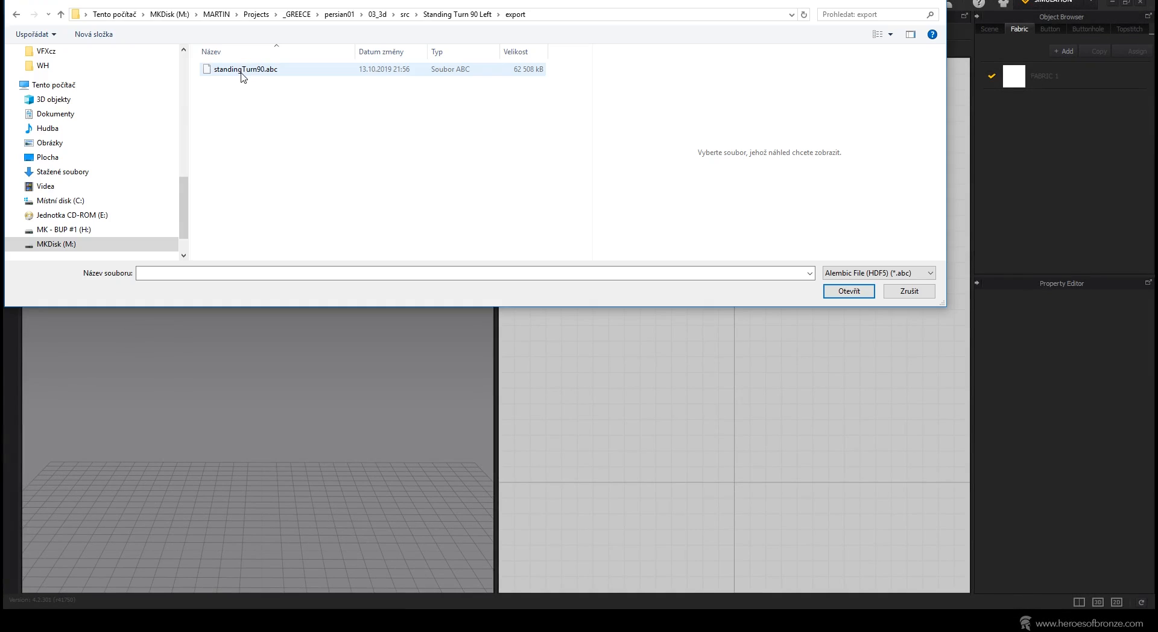
pyautogui.click(251, 71)
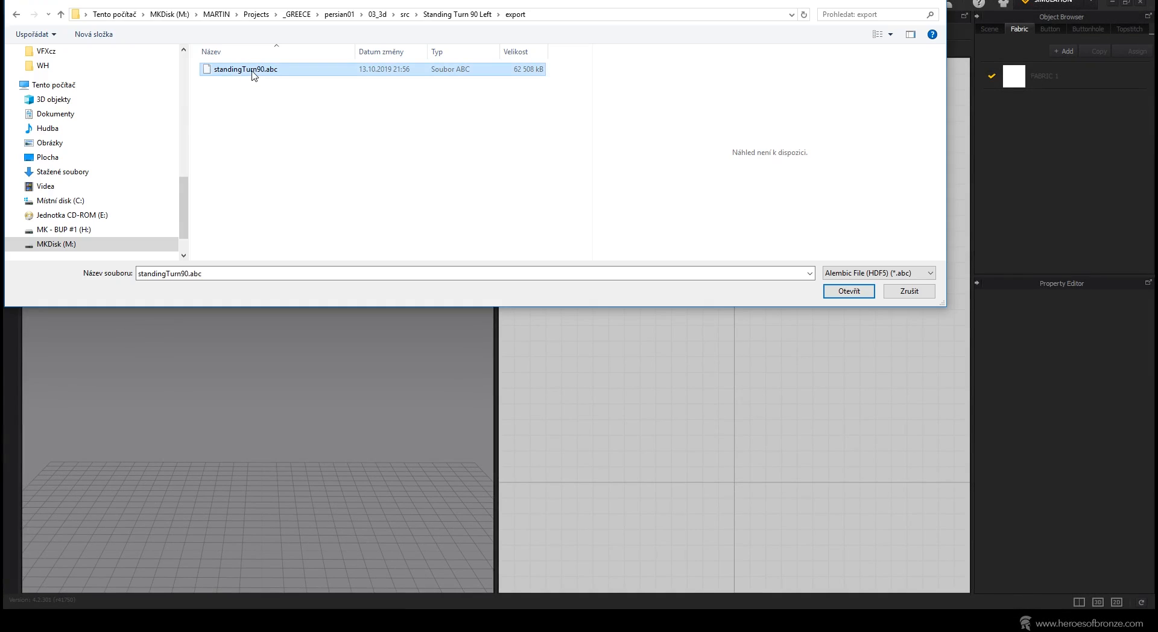
pyautogui.click(850, 292)
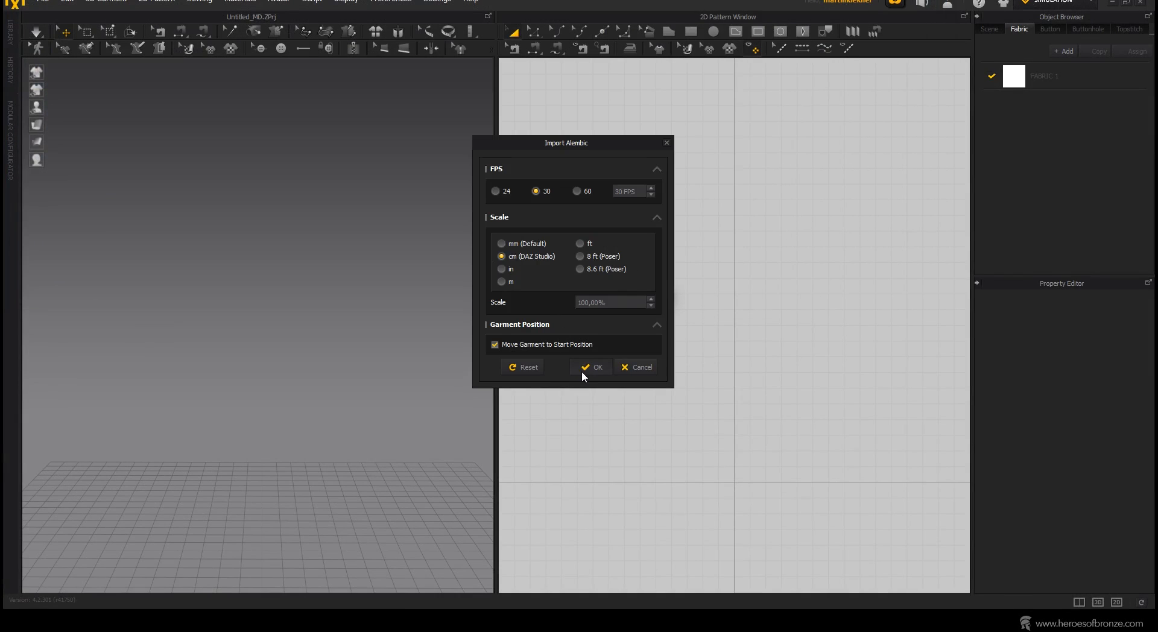
pyautogui.click(582, 374)
# Switch to the Animation workspace and scrub through the imported avatar animation.
pyautogui.click(1071, 3)
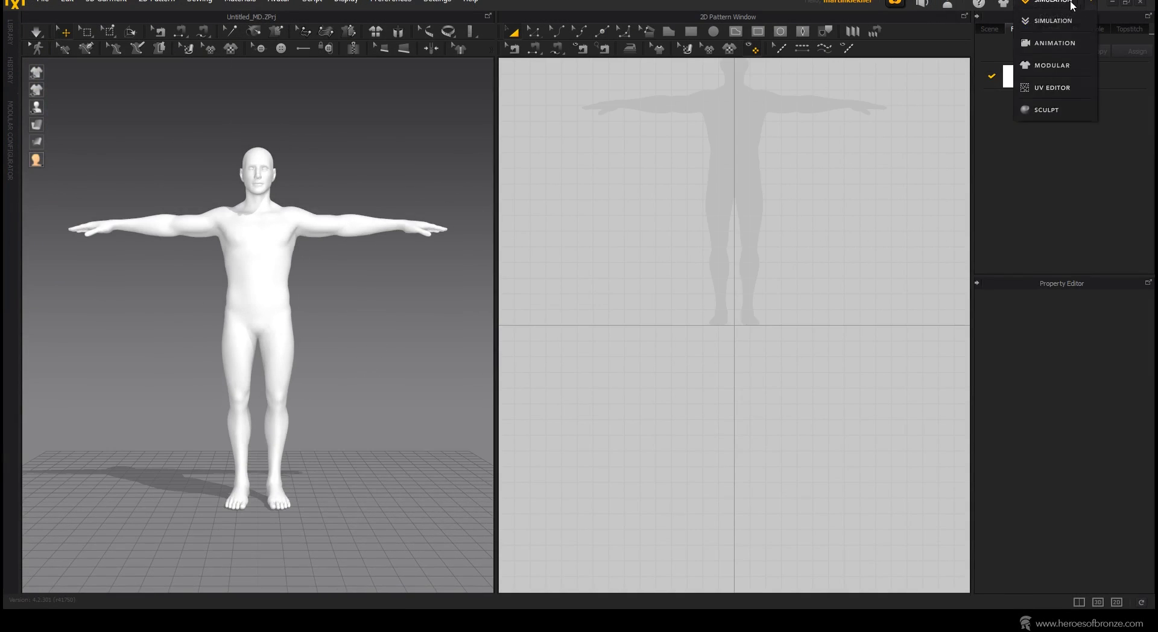
pyautogui.click(1054, 43)
pyautogui.moveTo(116, 543); pyautogui.dragTo(149, 550)
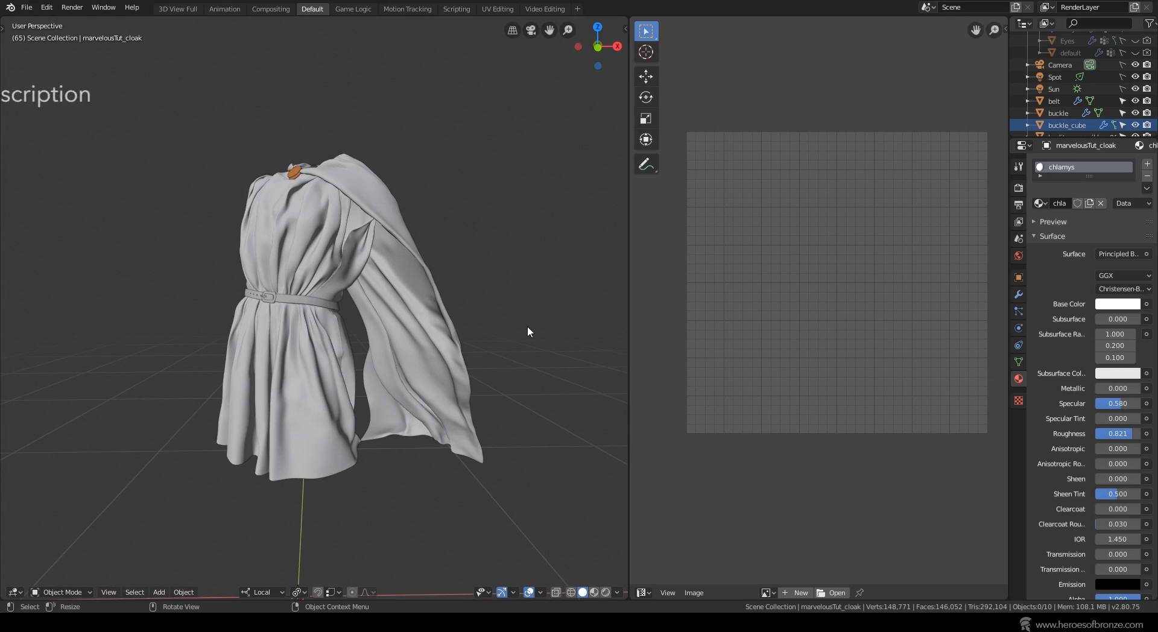
# In the Blender scene with the finished garments, inspect the tunic and select the belt, buckle and buckle_cube objects together.
pyautogui.moveTo(527, 331); pyautogui.dragTo(545, 344, button='middle')
pyautogui.click(304, 235)
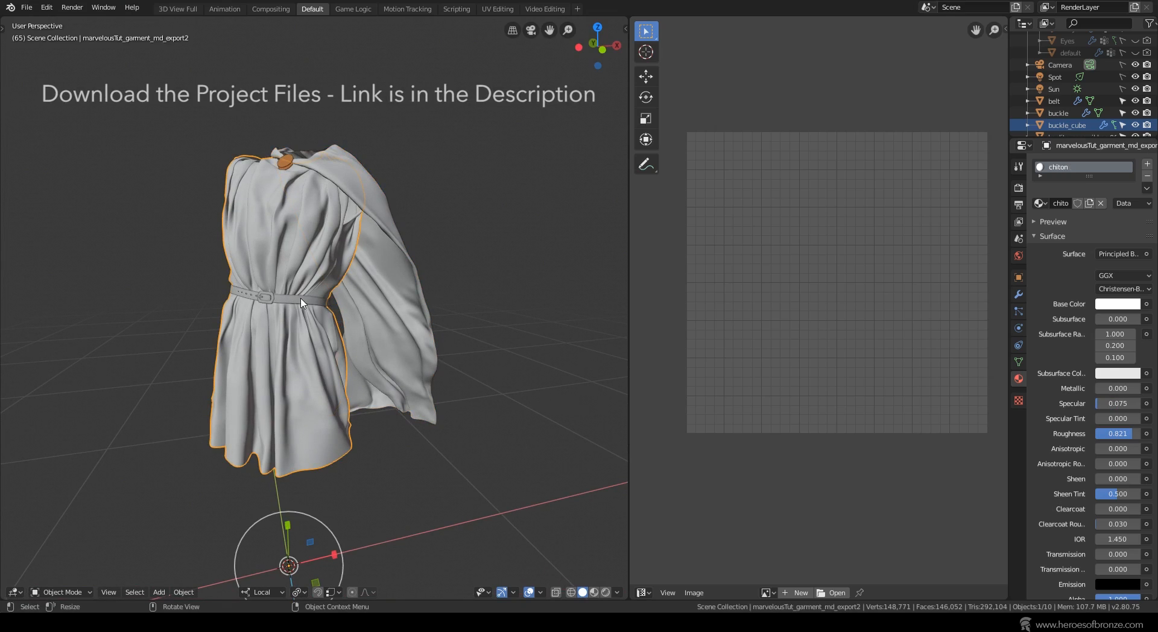
pyautogui.scroll(5, 302, 304)
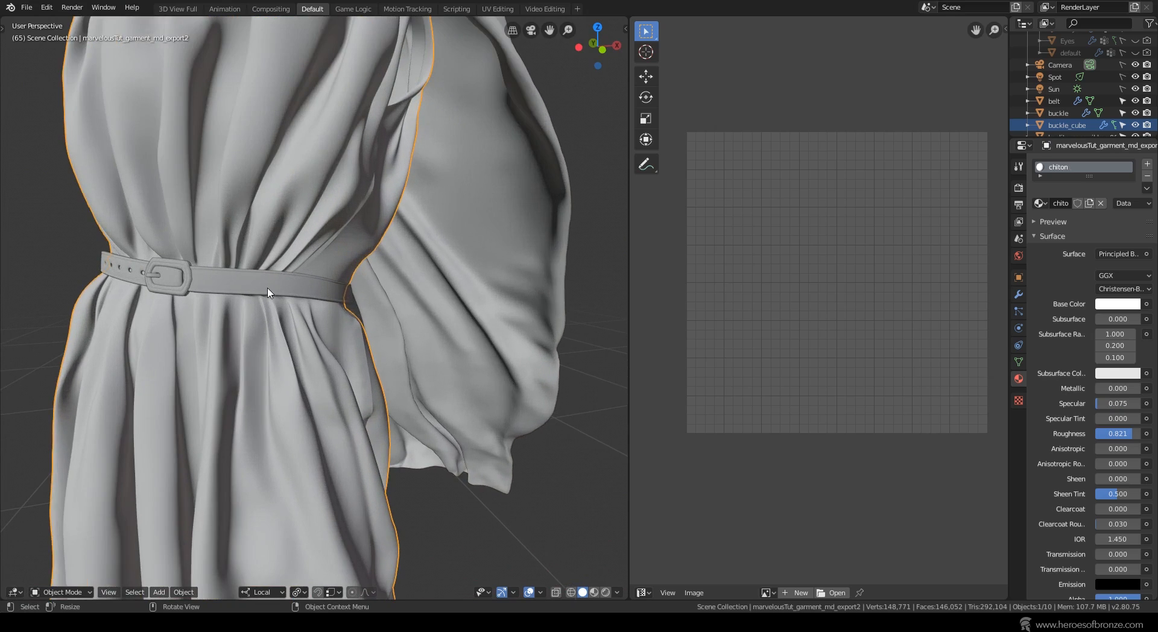
pyautogui.click(139, 271)
pyautogui.moveTo(128, 298); pyautogui.dragTo(386, 332, button='middle')
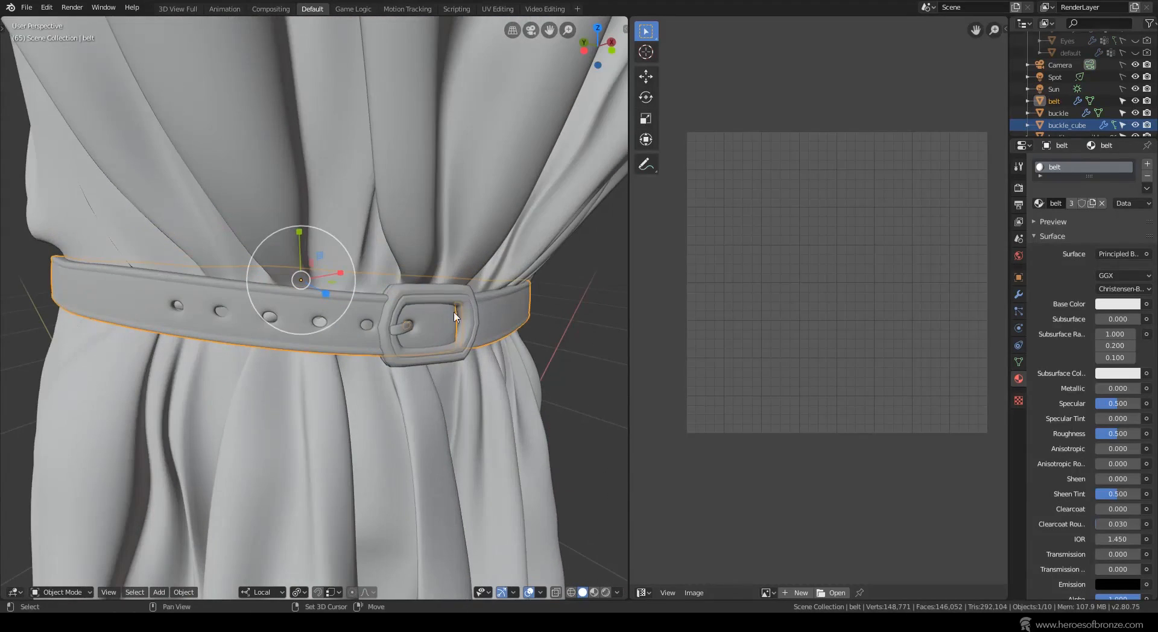
pyautogui.keyDown('shift'); pyautogui.click(397, 336); pyautogui.keyUp('shift')
pyautogui.keyDown('shift'); pyautogui.click(399, 332); pyautogui.keyUp('shift')
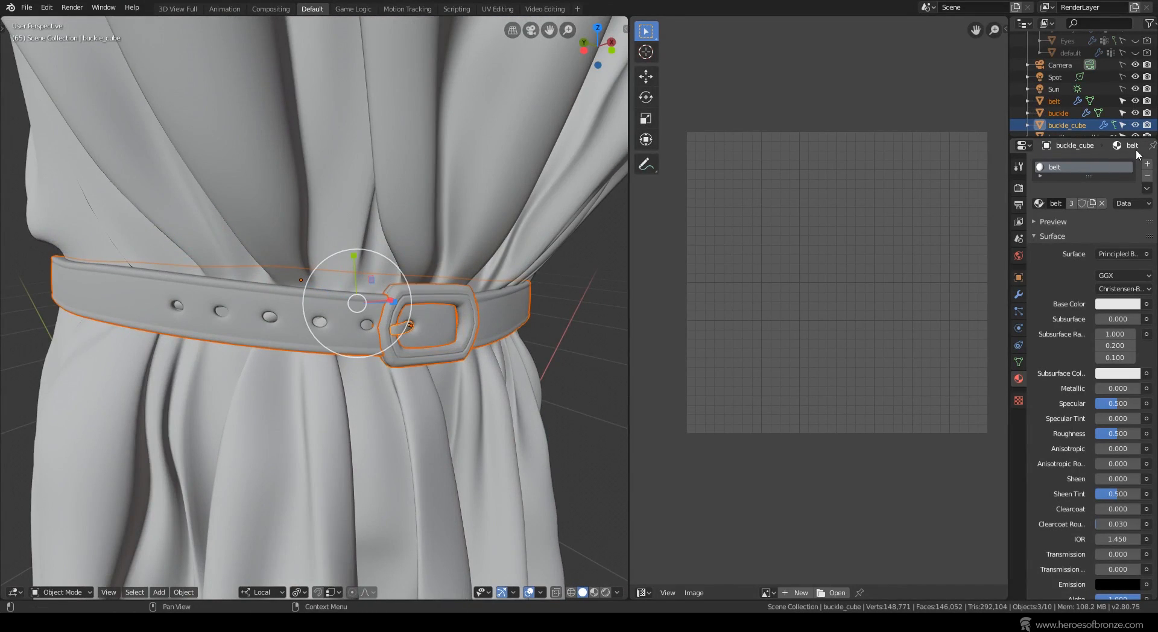
# Set the viewport display colour of the belt material to red and deselect everything.
pyautogui.scroll(-10, 1055, 362)
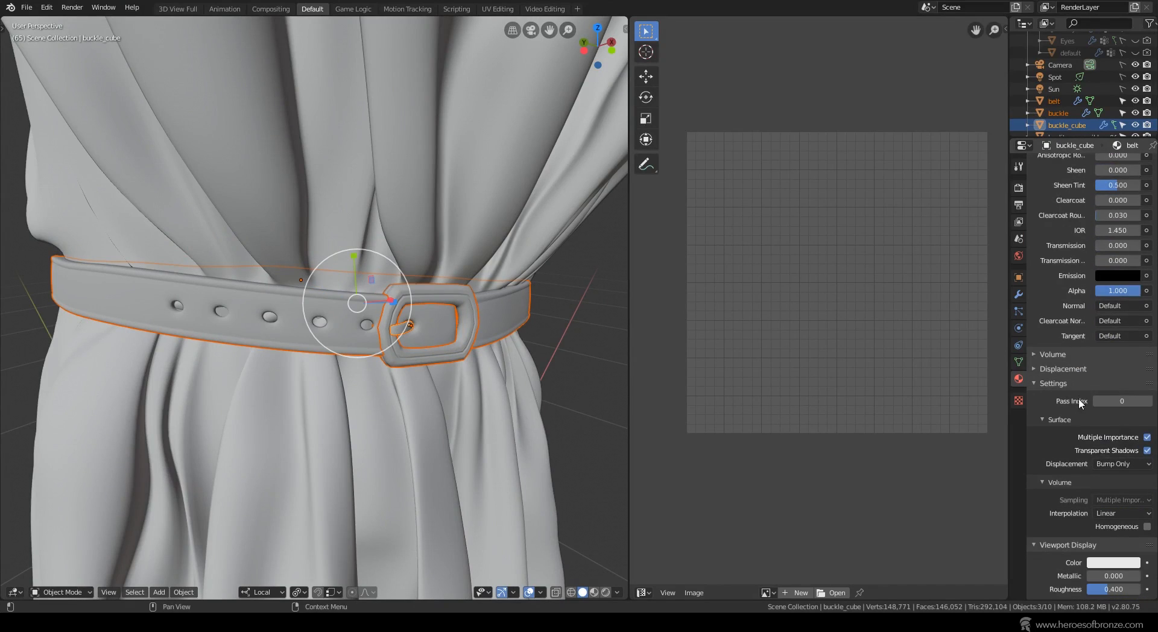
pyautogui.click(1122, 563)
pyautogui.moveTo(1067, 463); pyautogui.dragTo(1081, 474)
pyautogui.scroll(6, 390, 287)
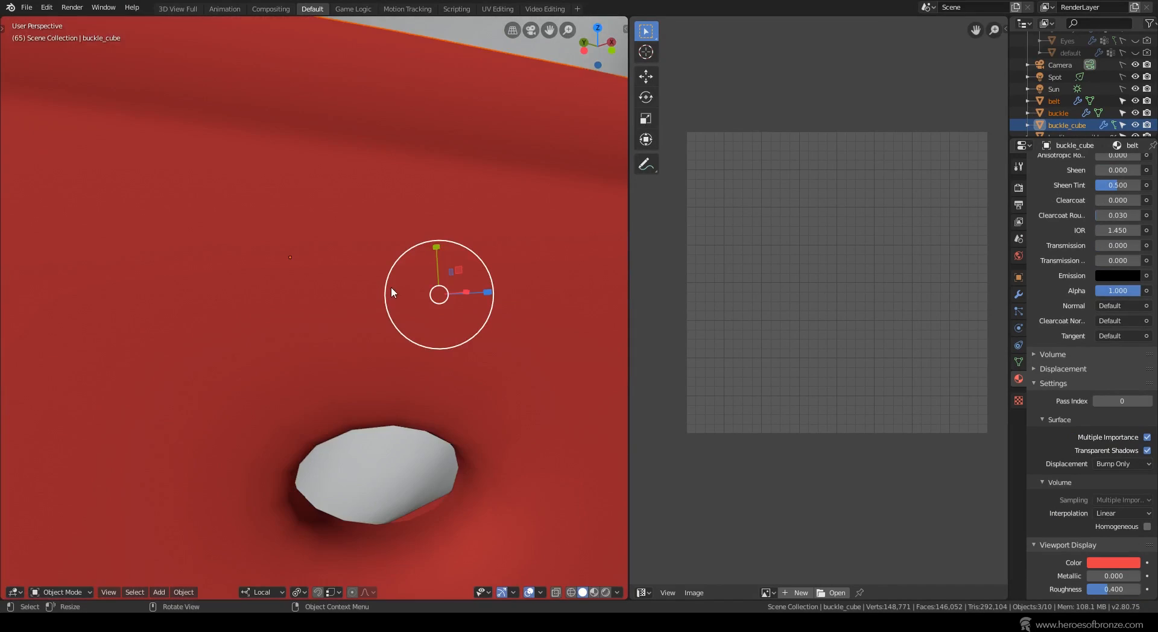
pyautogui.scroll(-7, 389, 287)
pyautogui.hotkey('alt', 'a')
pyautogui.moveTo(389, 287); pyautogui.dragTo(350, 292, button='middle')
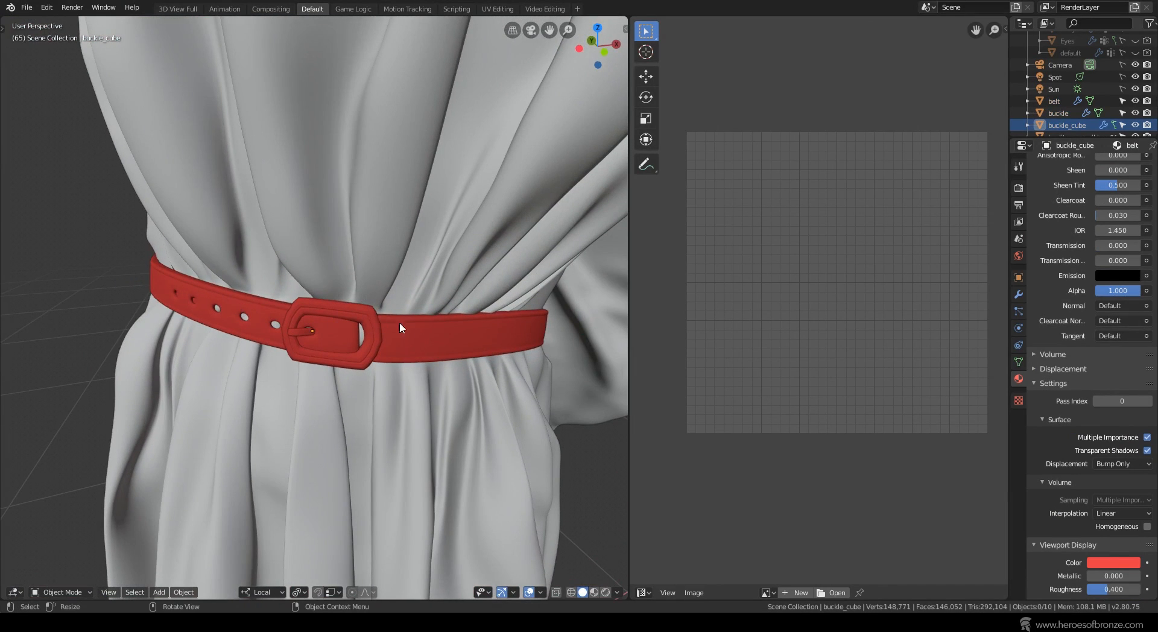
# Set the viewport display colour of the tunic's material to light peach.
pyautogui.scroll(-8, 282, 329)
pyautogui.click(354, 266)
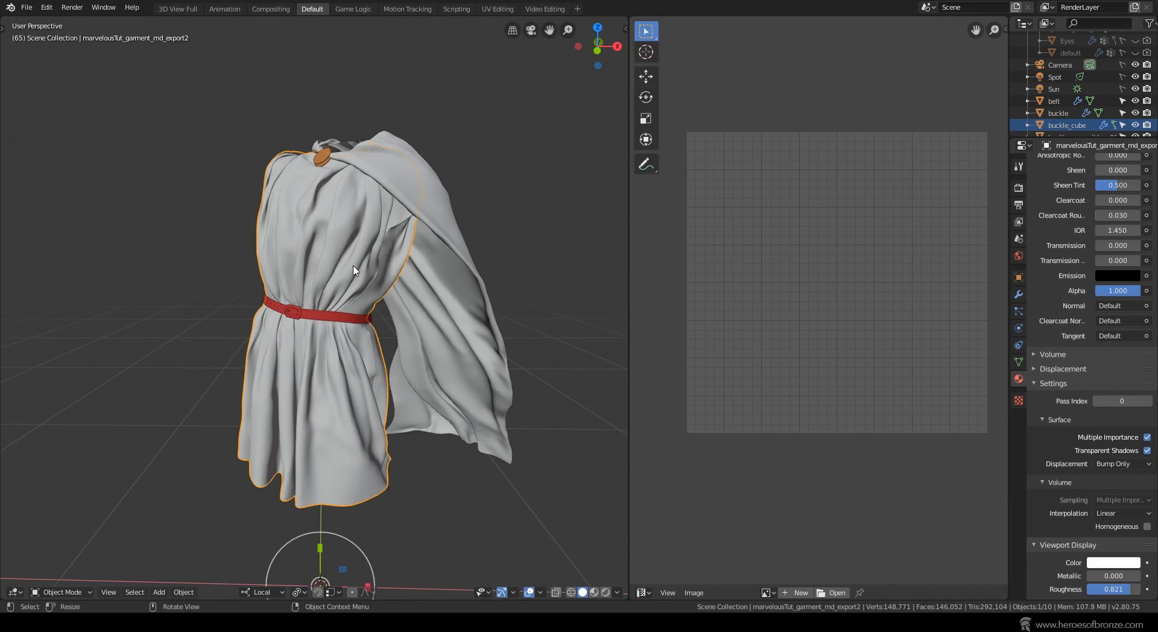
pyautogui.click(1113, 561)
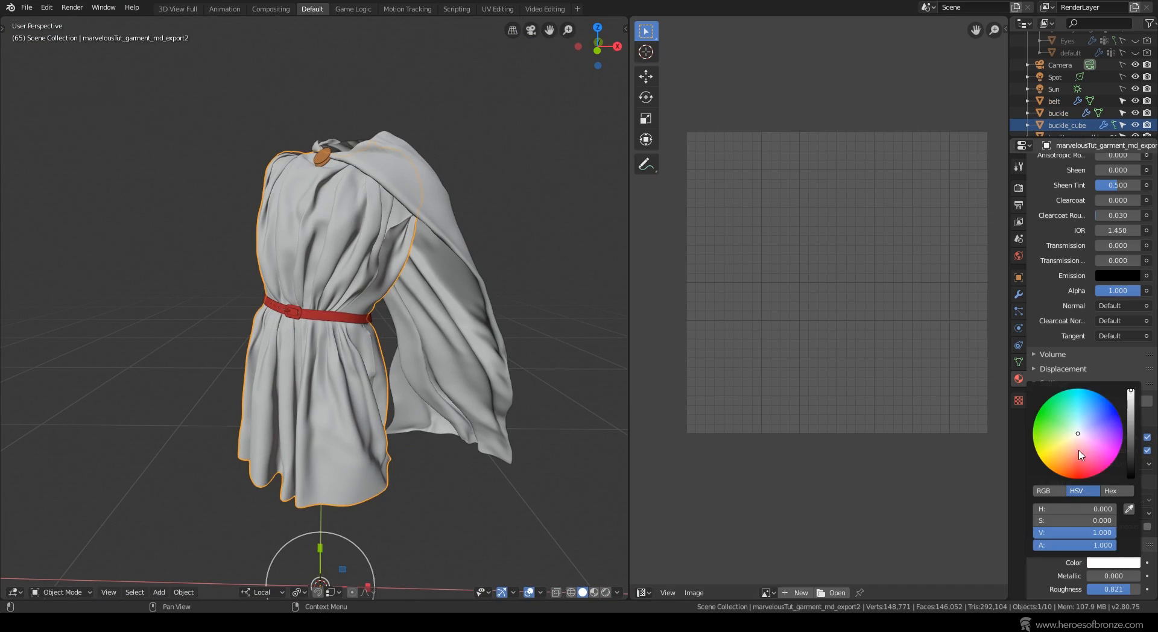
pyautogui.moveTo(1082, 455); pyautogui.dragTo(1069, 447)
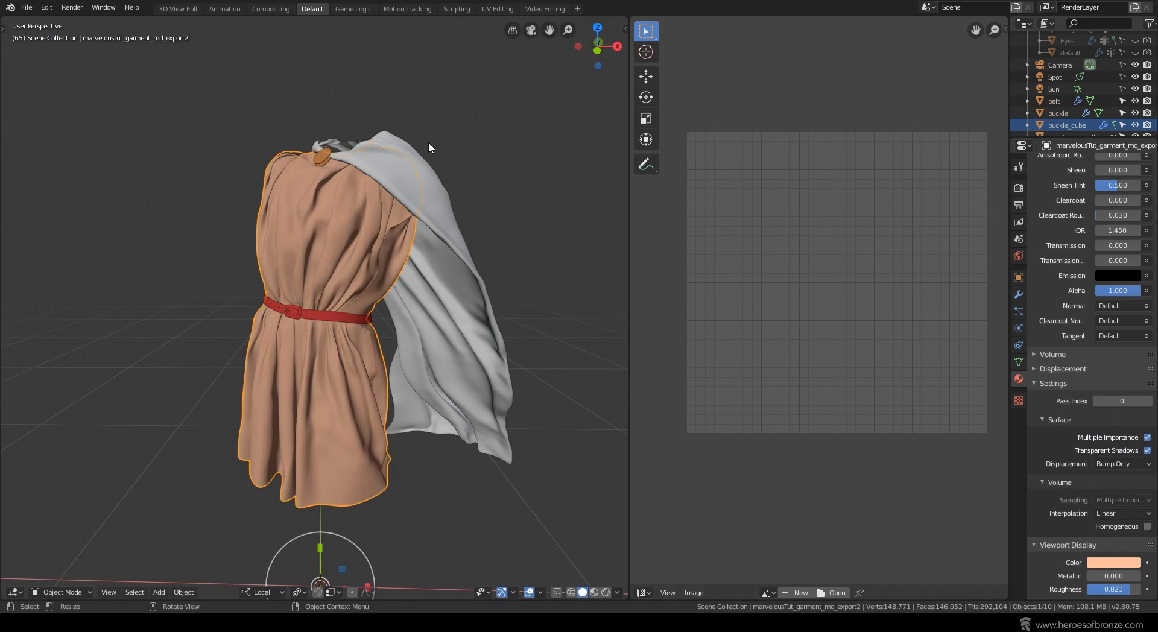
# Set the viewport display colour of the cloak's material to light red and deselect everything.
pyautogui.click(428, 142)
pyautogui.click(1110, 563)
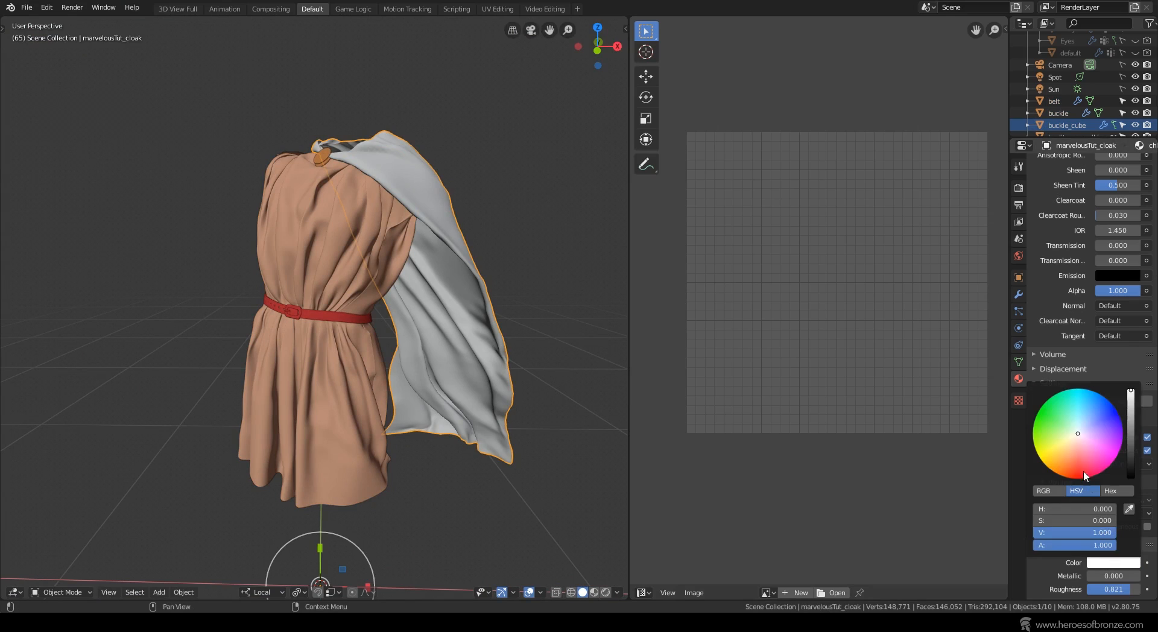
pyautogui.moveTo(1083, 470); pyautogui.dragTo(1077, 461)
pyautogui.hotkey('alt', 'a')
# Check the cape clasp's viewport display colour and examine the coloured garments from several angles.
pyautogui.moveTo(428, 165); pyautogui.dragTo(307, 276, button='middle')
pyautogui.scroll(5, 334, 351)
pyautogui.click(369, 291)
pyautogui.click(279, 243)
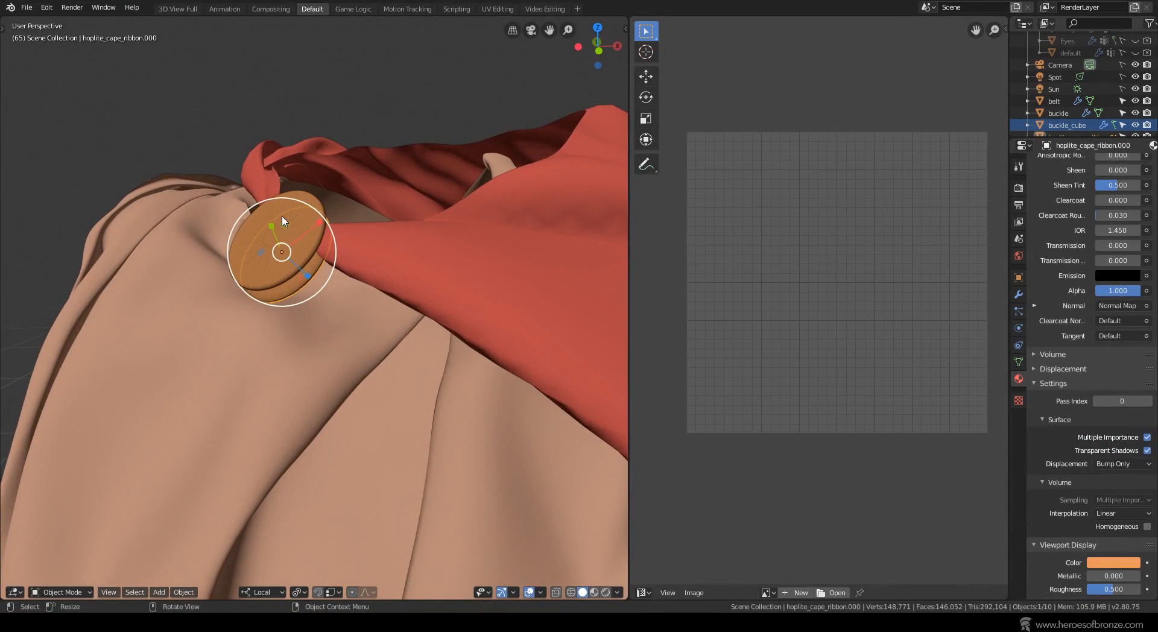
pyautogui.scroll(-8, 285, 227)
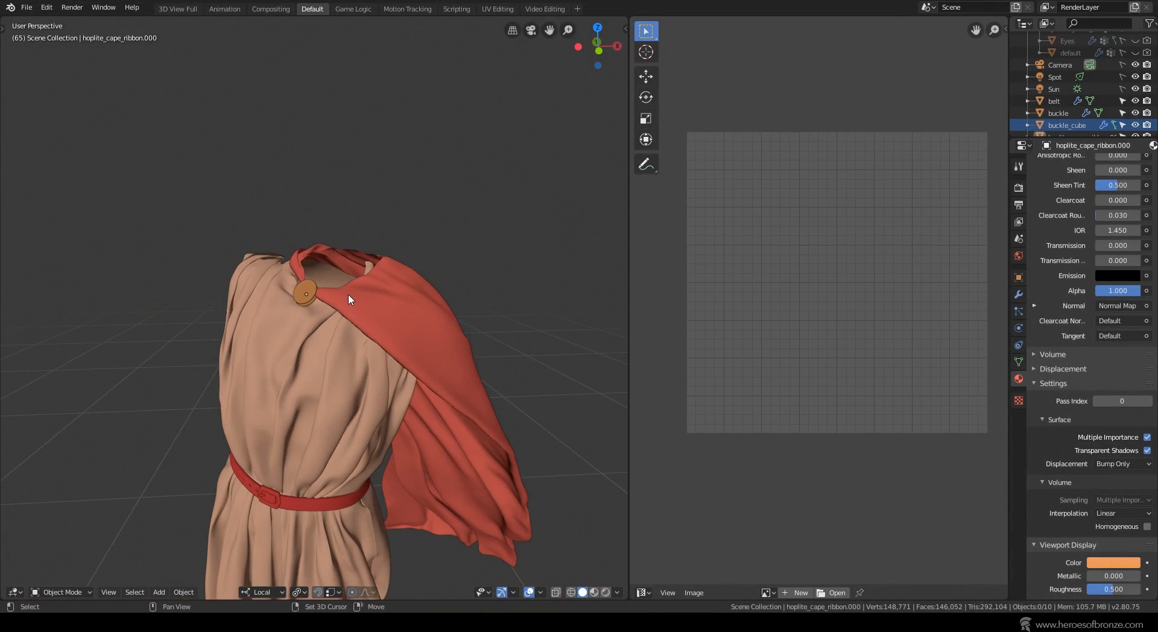
pyautogui.moveTo(285, 227); pyautogui.dragTo(408, 230, button='middle')
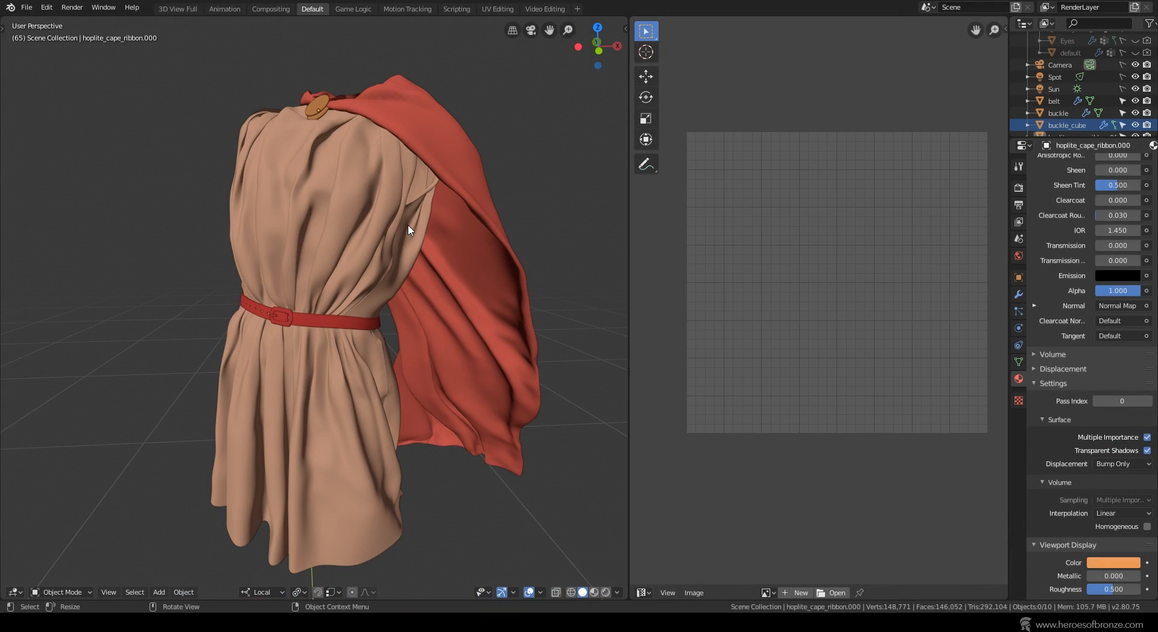
pyautogui.moveTo(408, 229); pyautogui.dragTo(426, 229, button='middle')
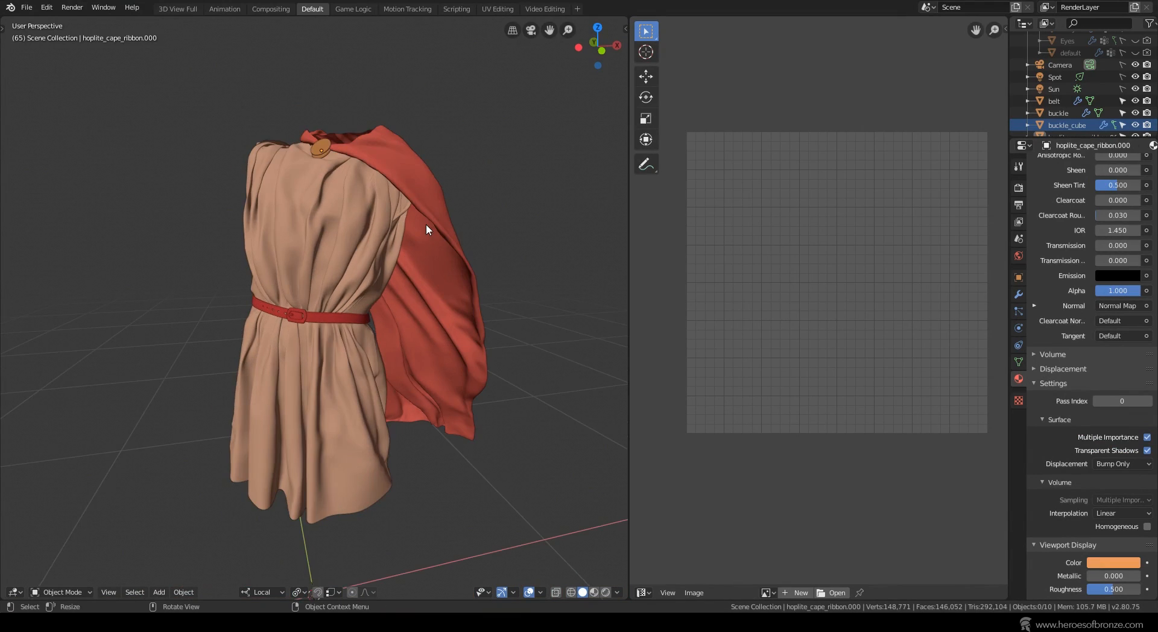
# Examine the UV layouts of the tunic and the cloak in Edit Mode.
pyautogui.click(344, 231)
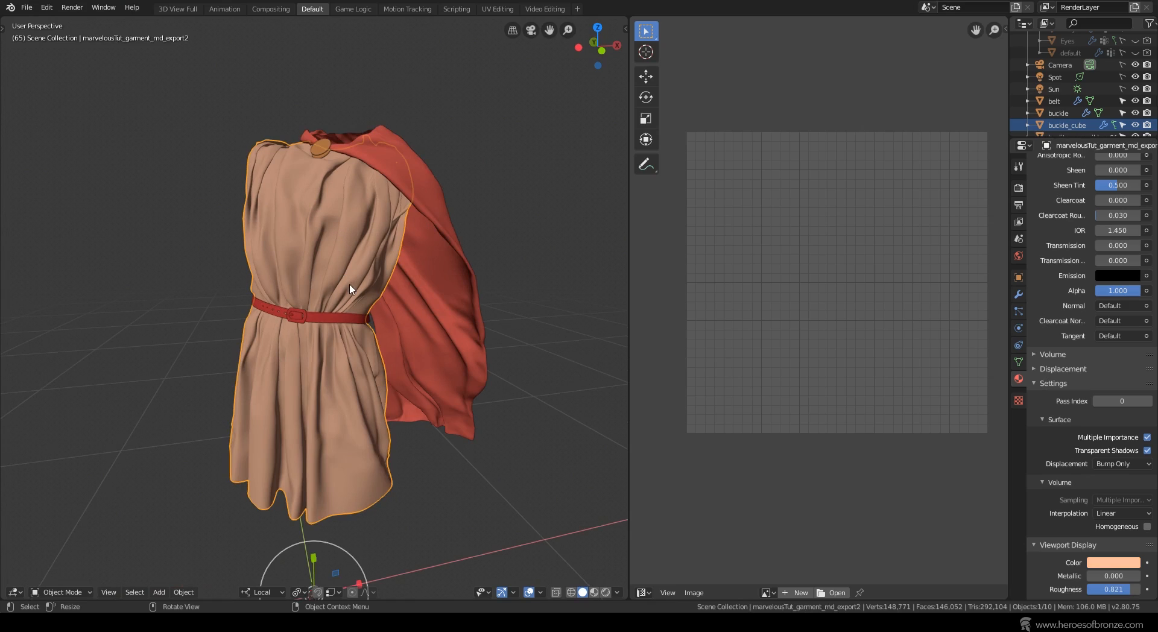
pyautogui.press('Tab')
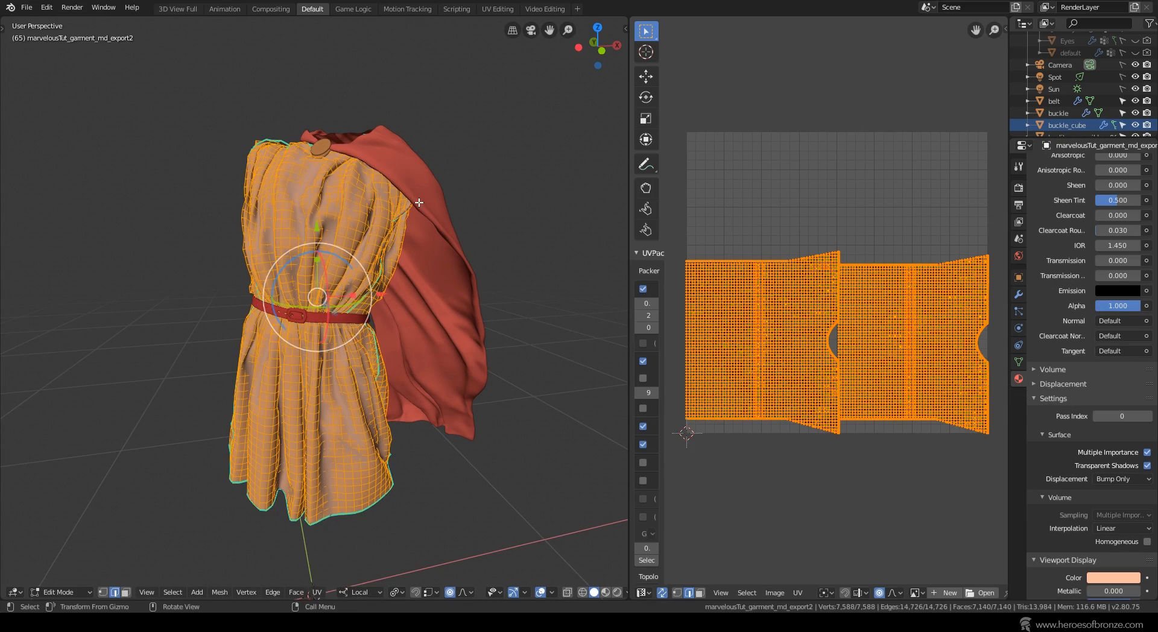
pyautogui.press('Tab')
pyautogui.click(428, 193)
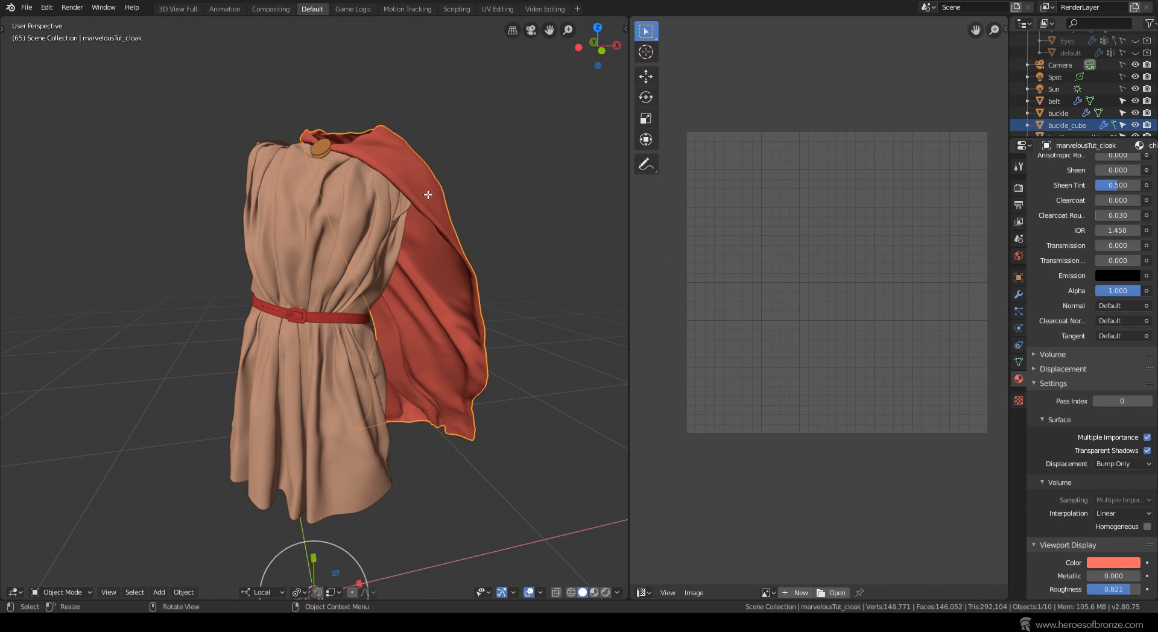
pyautogui.press('Tab')
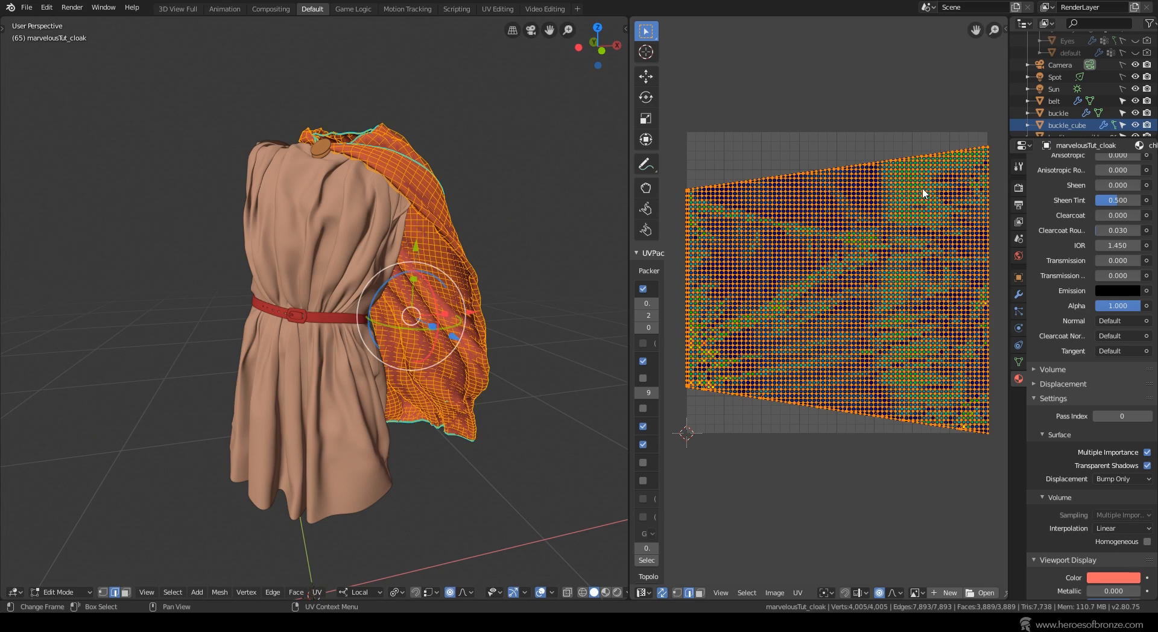
pyautogui.press('Tab')
# Examine the belt's UV layout, and open the belt, buckle and buckle_cube together in Edit Mode.
pyautogui.click(310, 315)
pyautogui.press('Tab')
pyautogui.press('KP_Decimal')
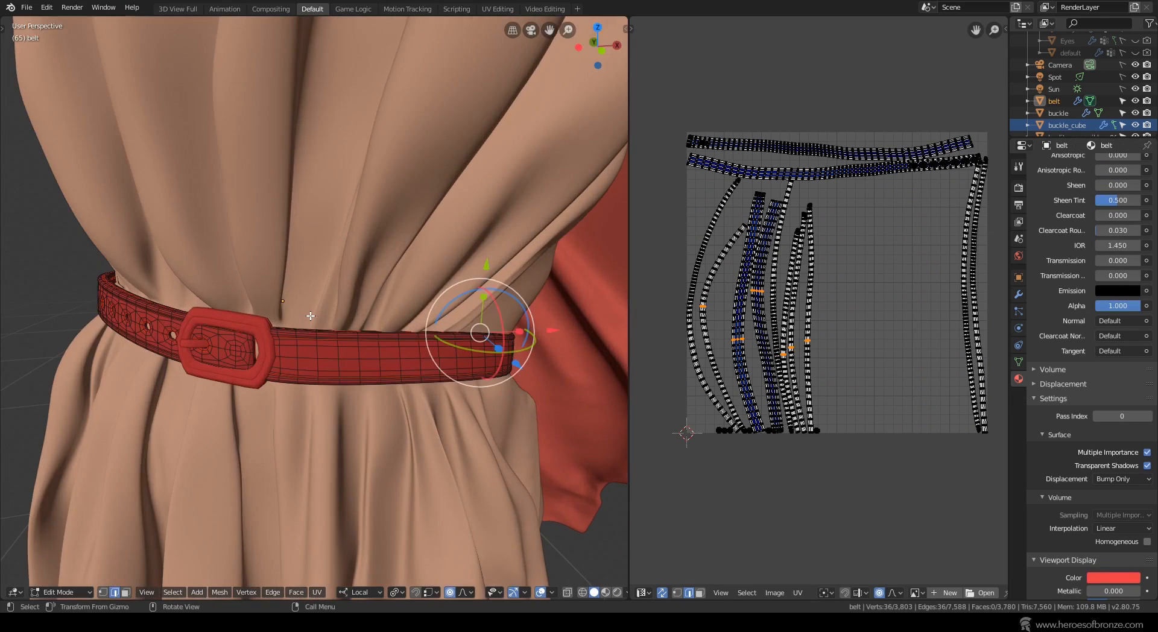
pyautogui.press('Tab')
pyautogui.keyDown('shift'); pyautogui.click(241, 386); pyautogui.keyUp('shift')
pyautogui.keyDown('shift'); pyautogui.click(187, 344); pyautogui.keyUp('shift')
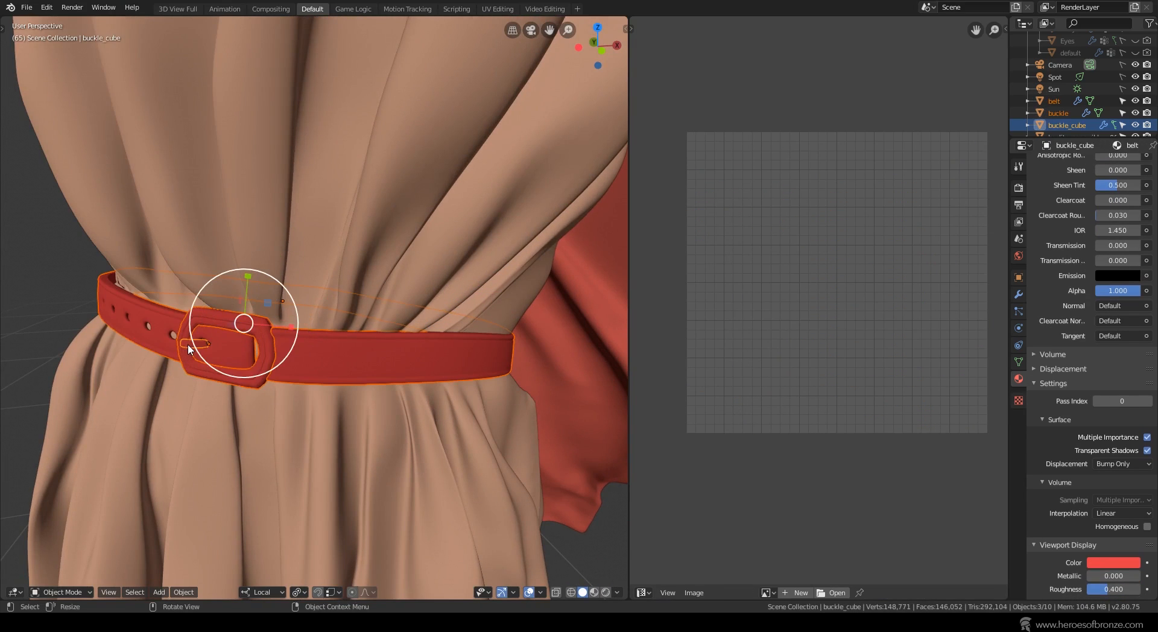
pyautogui.press('Tab')
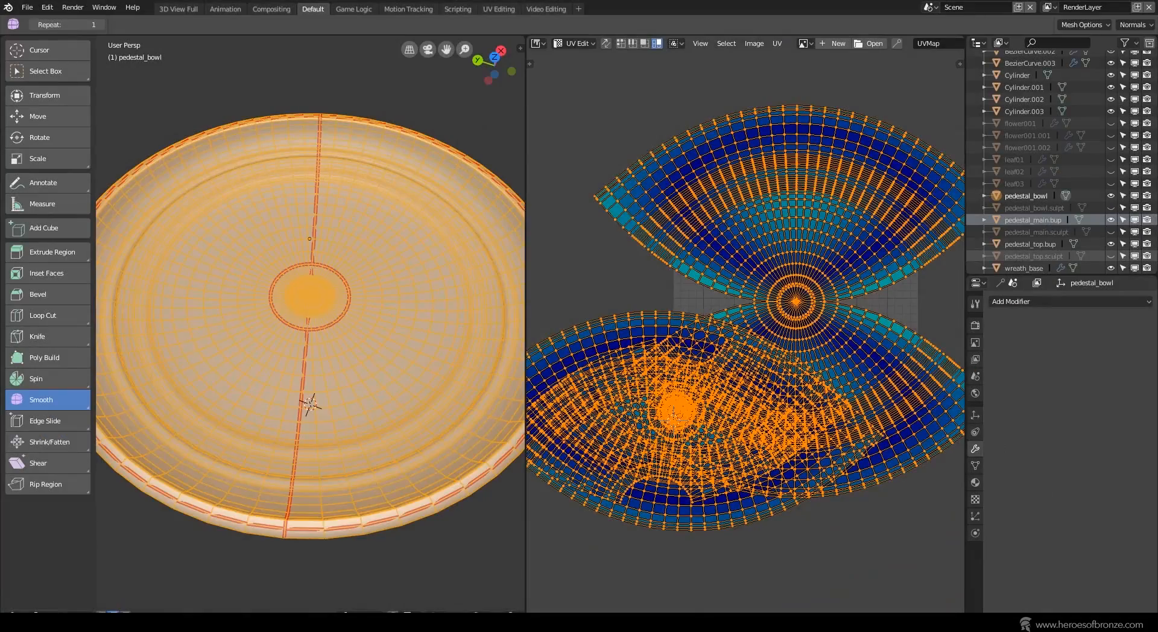
# Pack the UV islands of pedestal_bowl, and pack those of all the pedestal parts together.
pyautogui.click(777, 43)
pyautogui.click(796, 158)
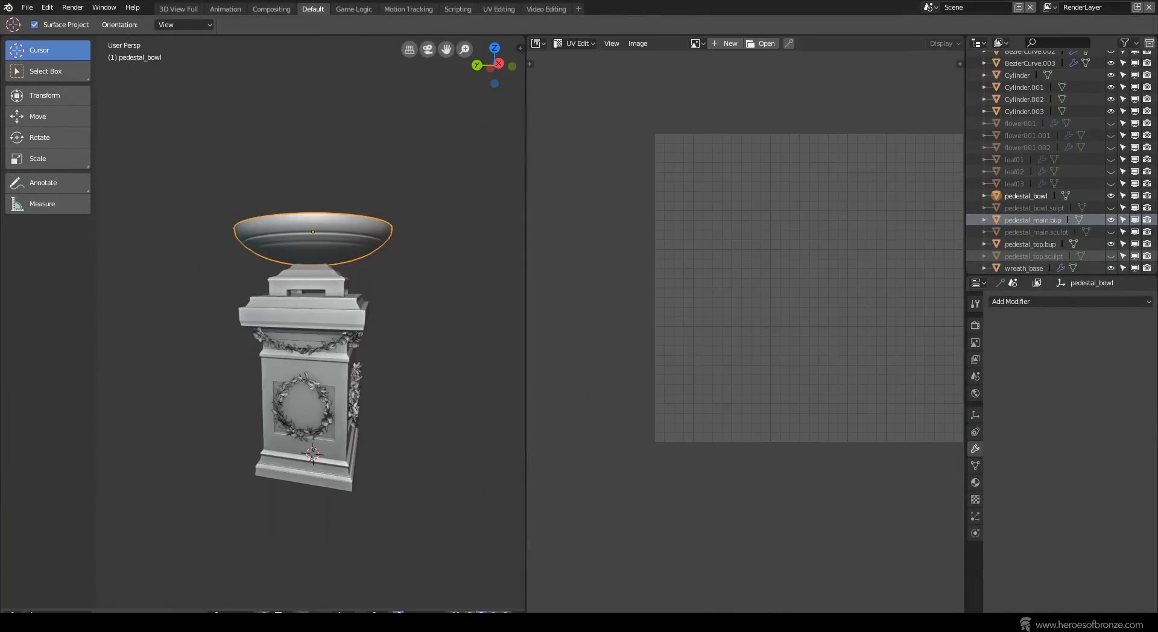
pyautogui.press('Tab')
pyautogui.click(777, 43)
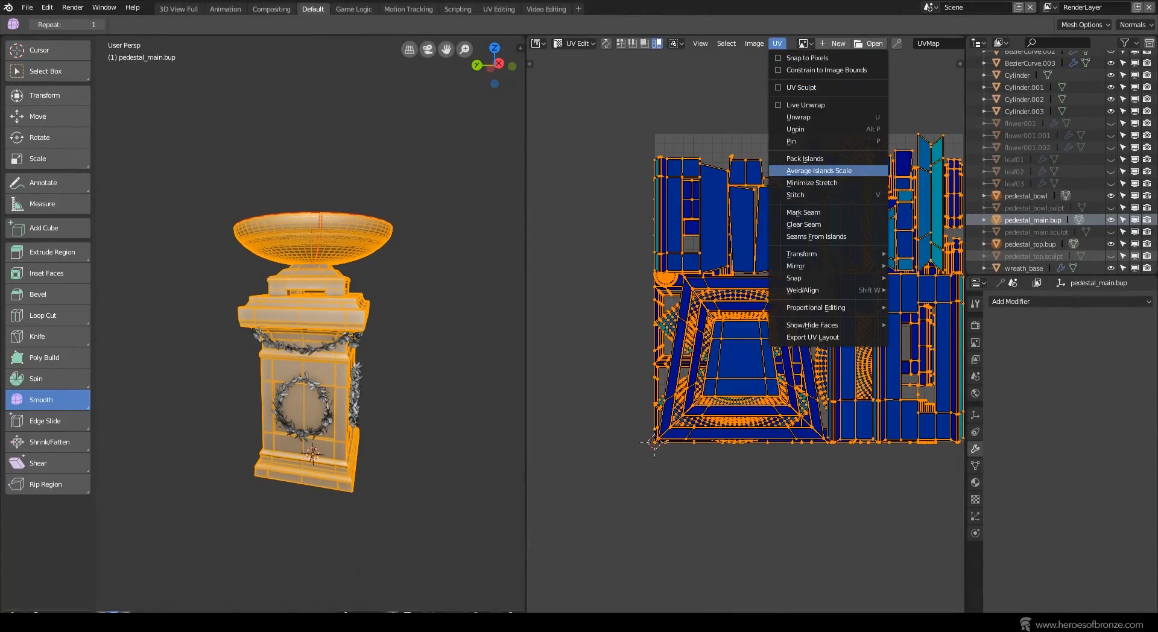
pyautogui.click(796, 155)
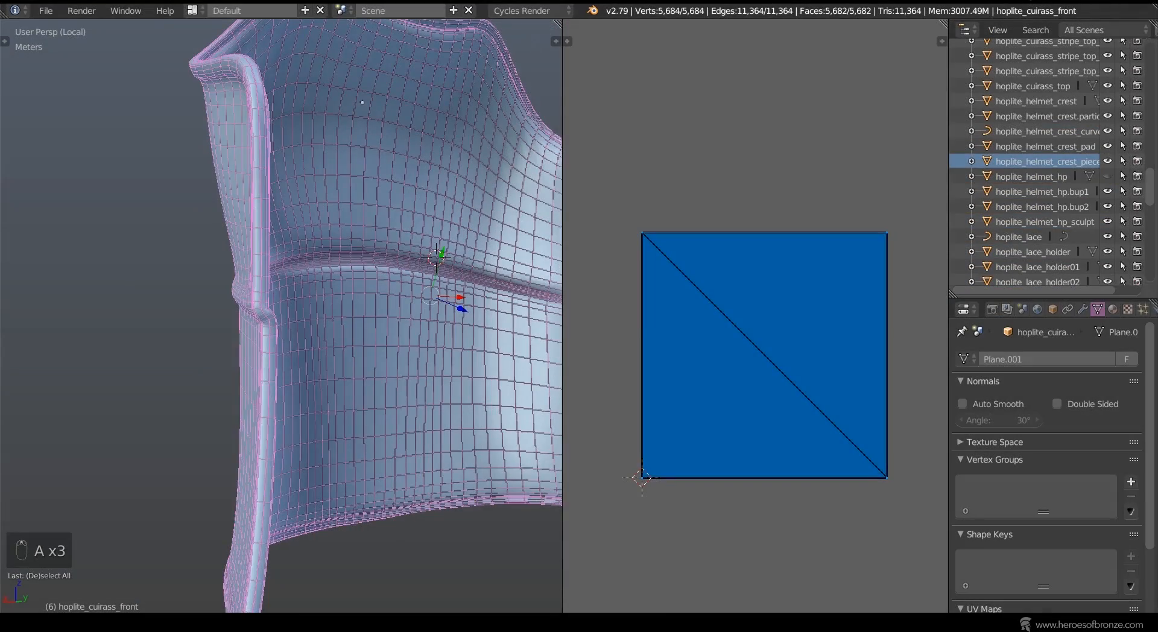
# Unwrap the fully selected hoplite_cuirass_front mesh along its seams.
pyautogui.press('u')
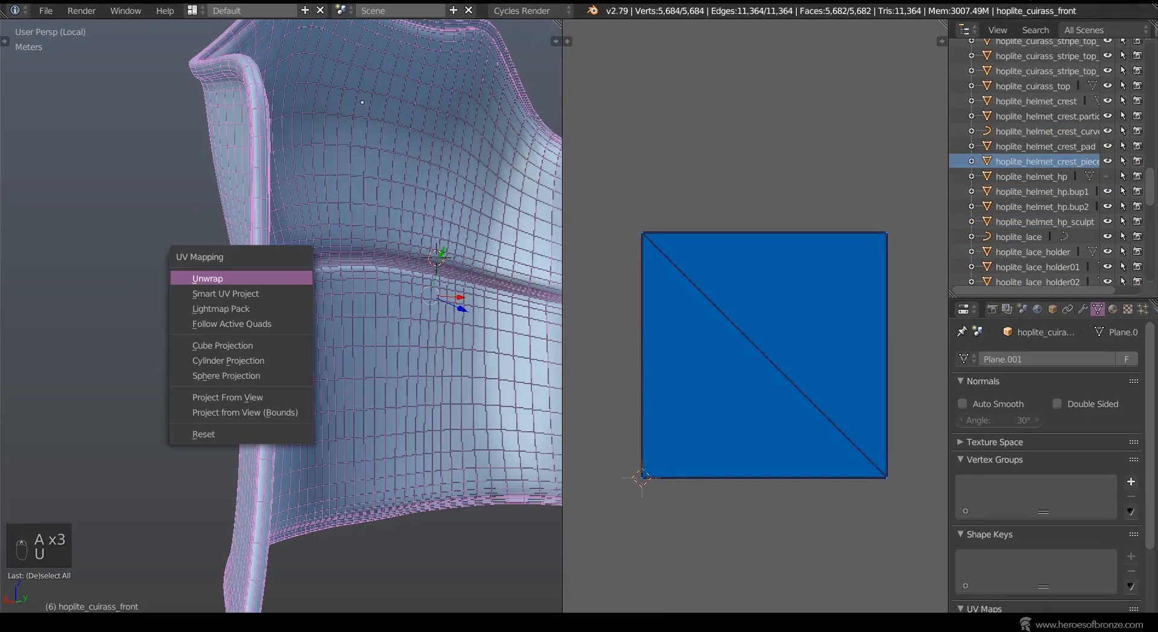
pyautogui.click(207, 278)
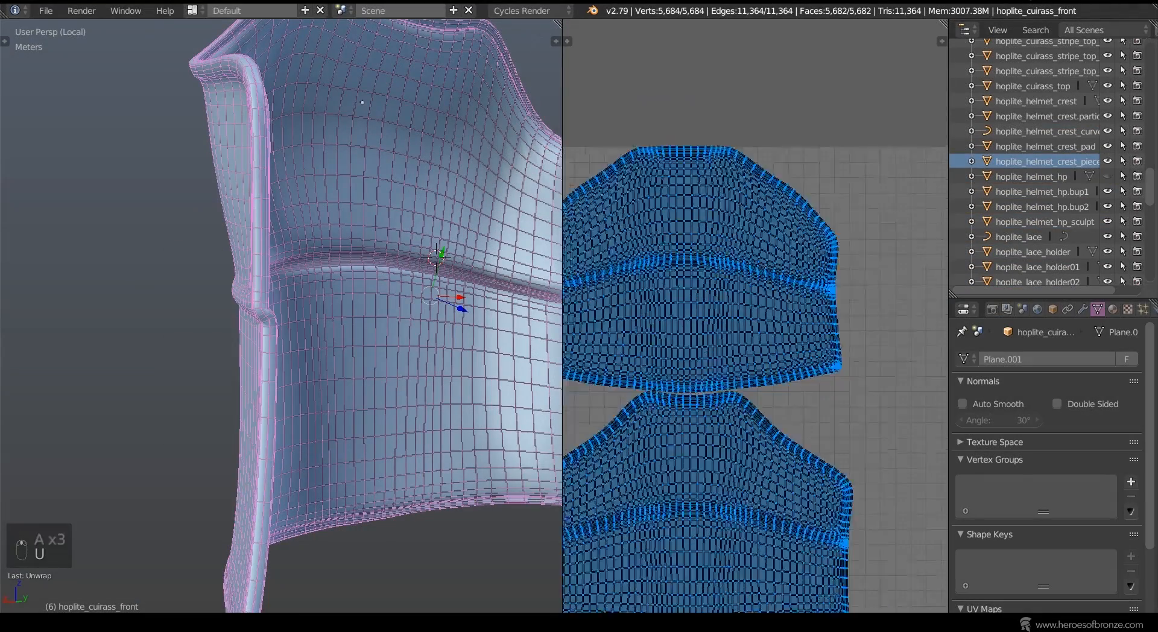
pyautogui.press('n')
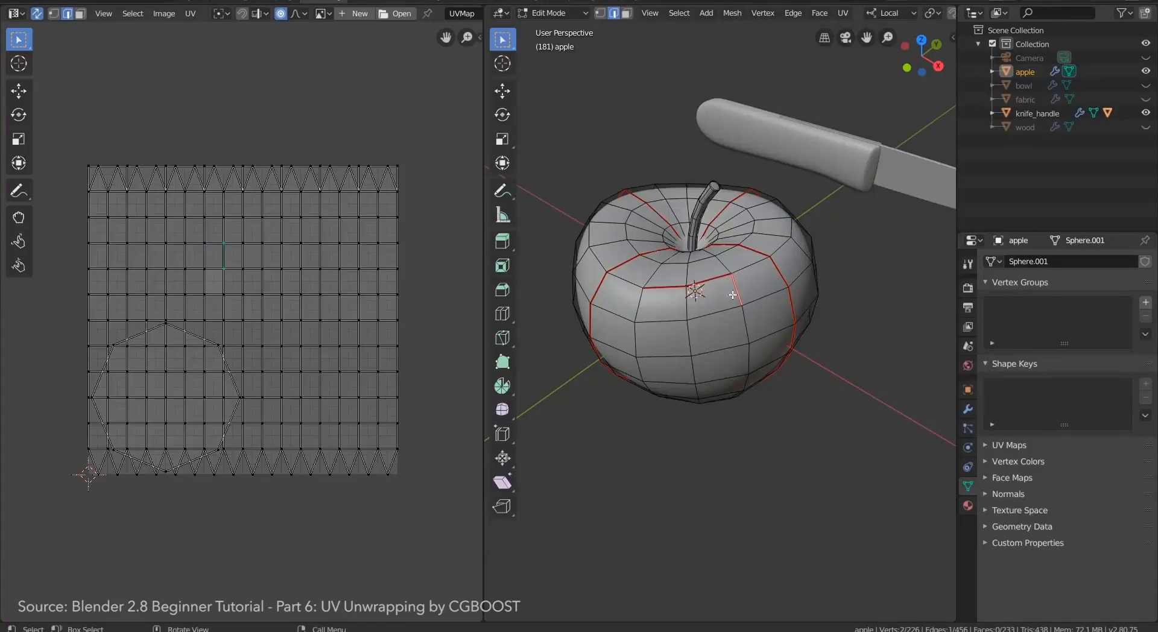
# Select a linked part of the apple mesh and hide it.
pyautogui.rightClick(664, 287)
pyautogui.moveTo(663, 287); pyautogui.dragTo(712, 284, button='middle')
pyautogui.press('l')
pyautogui.press('h')
pyautogui.scroll(2, 729, 279)
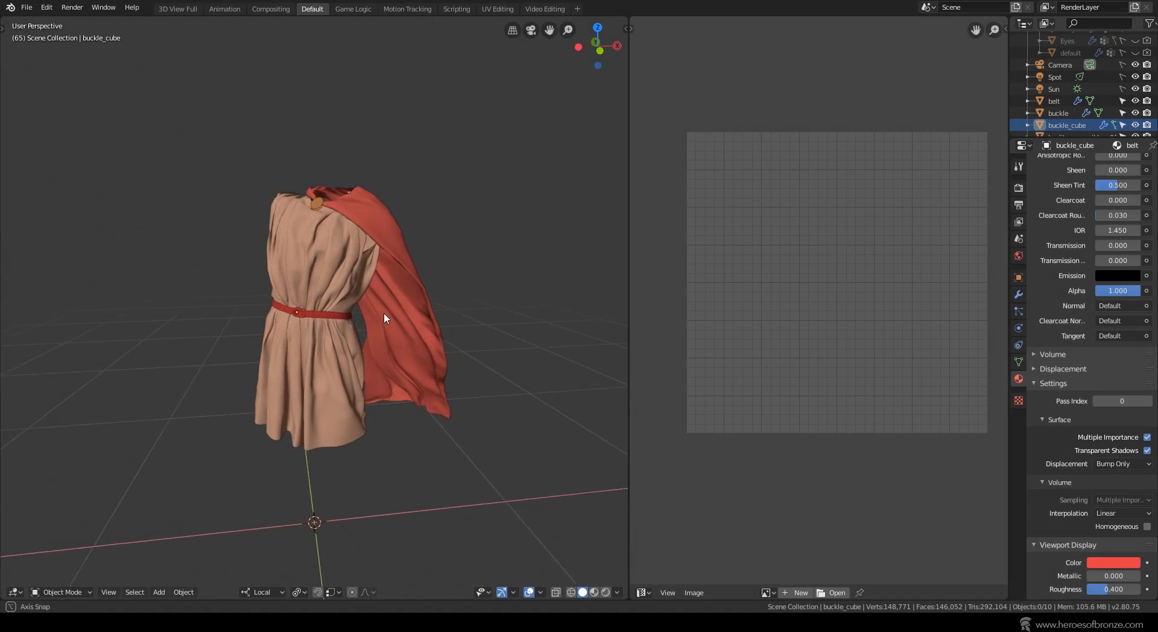
# Select all the visible garment objects and start a Wavefront OBJ export.
pyautogui.moveTo(384, 312); pyautogui.dragTo(375, 305, button='middle')
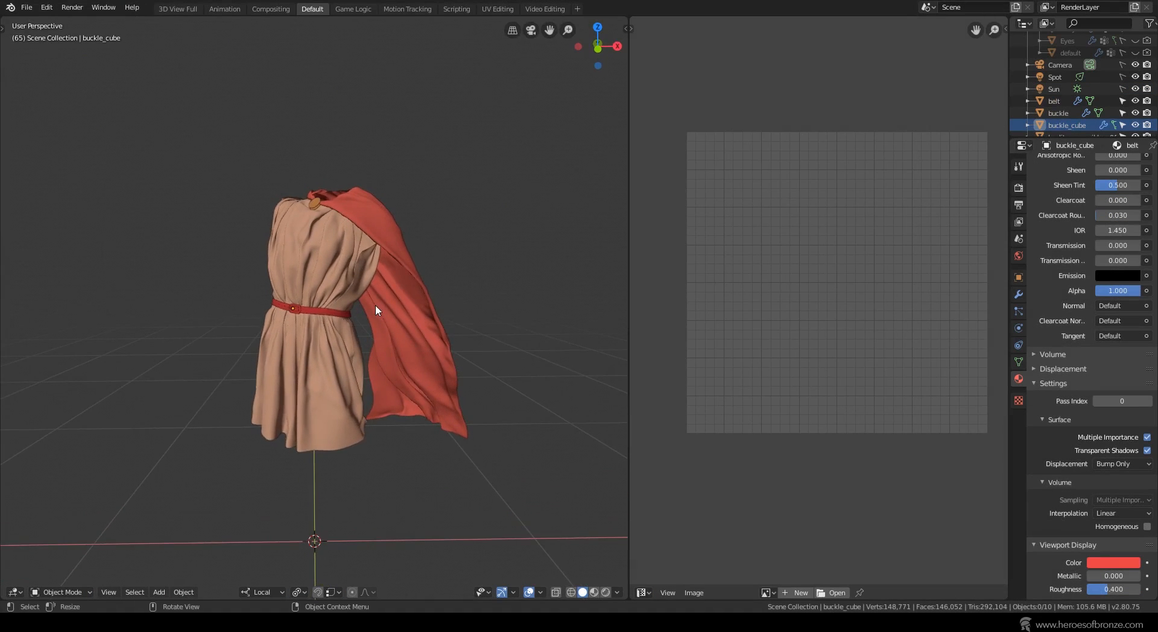
pyautogui.scroll(2, 385, 313)
pyautogui.press('a')
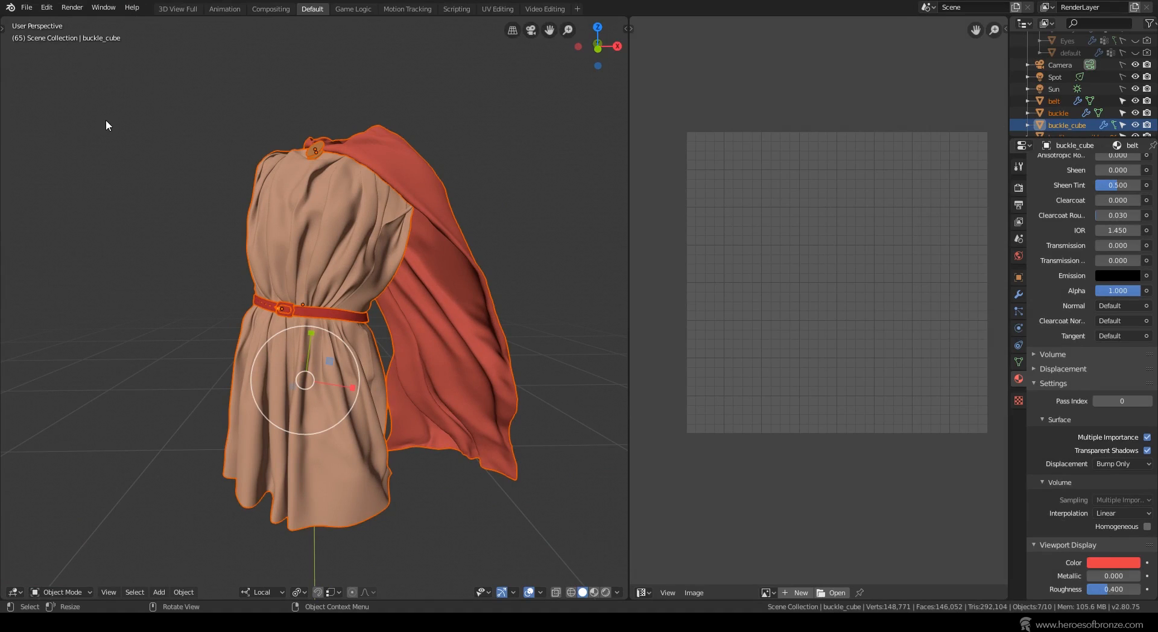
pyautogui.click(26, 7)
pyautogui.moveTo(48, 175)
pyautogui.moveTo(90, 182)
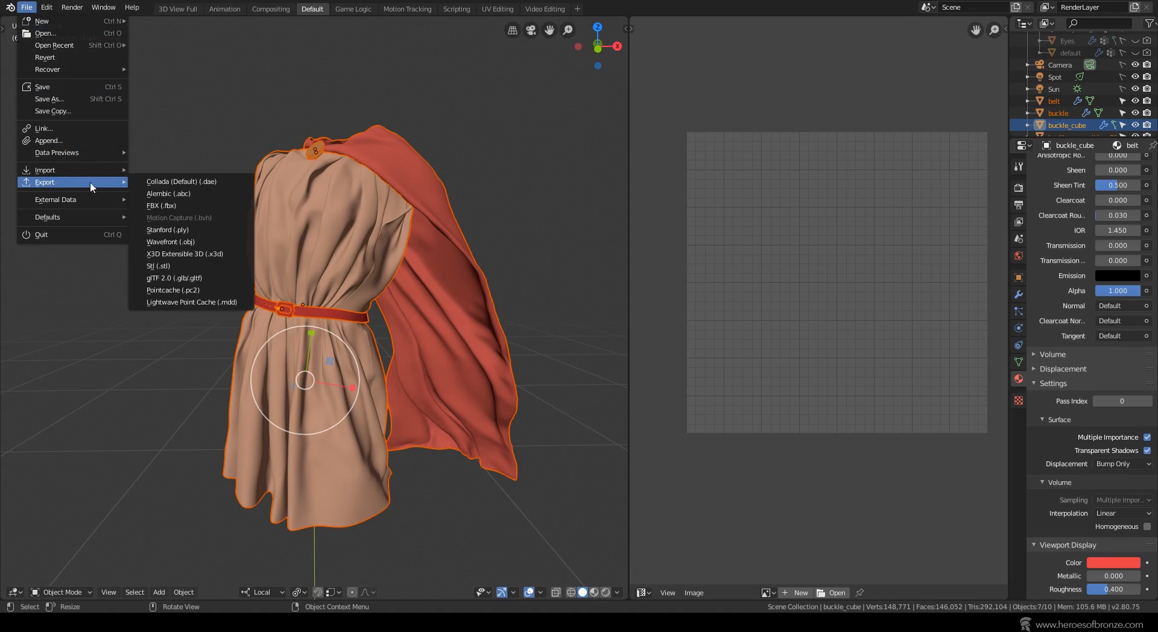
pyautogui.click(211, 242)
# Name the OBJ file marvelousgarment_texturing_lp and export it to the MarvelousGarment folder.
pyautogui.click(207, 53)
pyautogui.moveTo(207, 53); pyautogui.dragTo(189, 52)
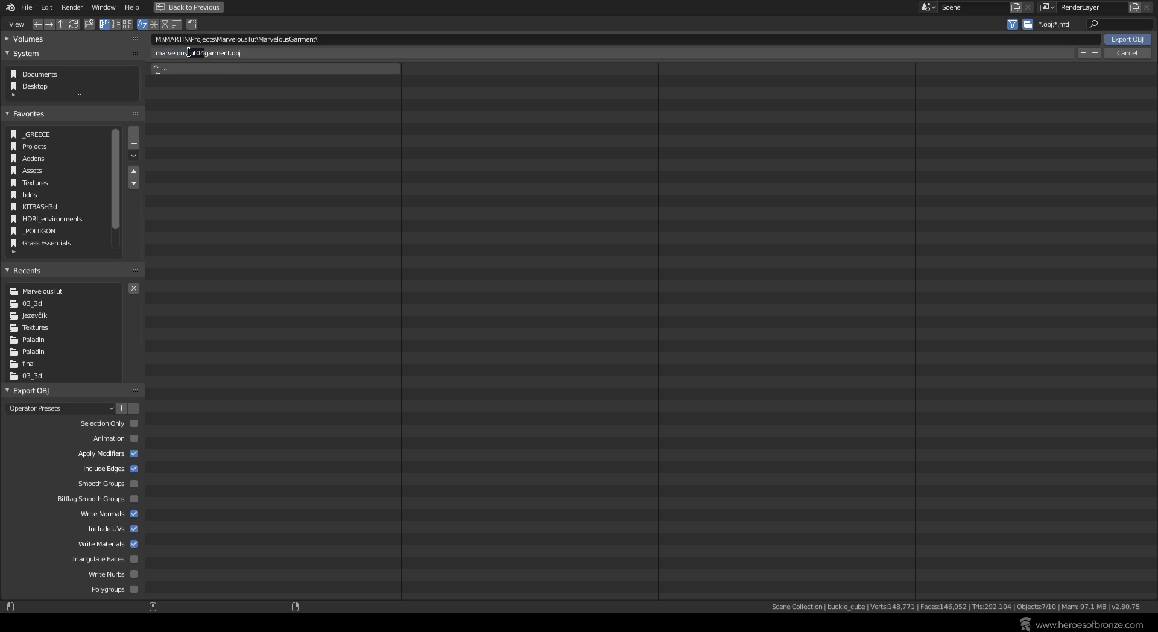
pyautogui.press('BackSpace')
pyautogui.click(213, 52)
pyautogui.write('_texutring_')
pyautogui.press('BackSpace')
pyautogui.press('BackSpace')
pyautogui.press('BackSpace')
pyautogui.press('BackSpace')
pyautogui.press('BackSpace')
pyautogui.press('BackSpace')
pyautogui.press('BackSpace')
pyautogui.write('turing_lp')
pyautogui.press('Return')
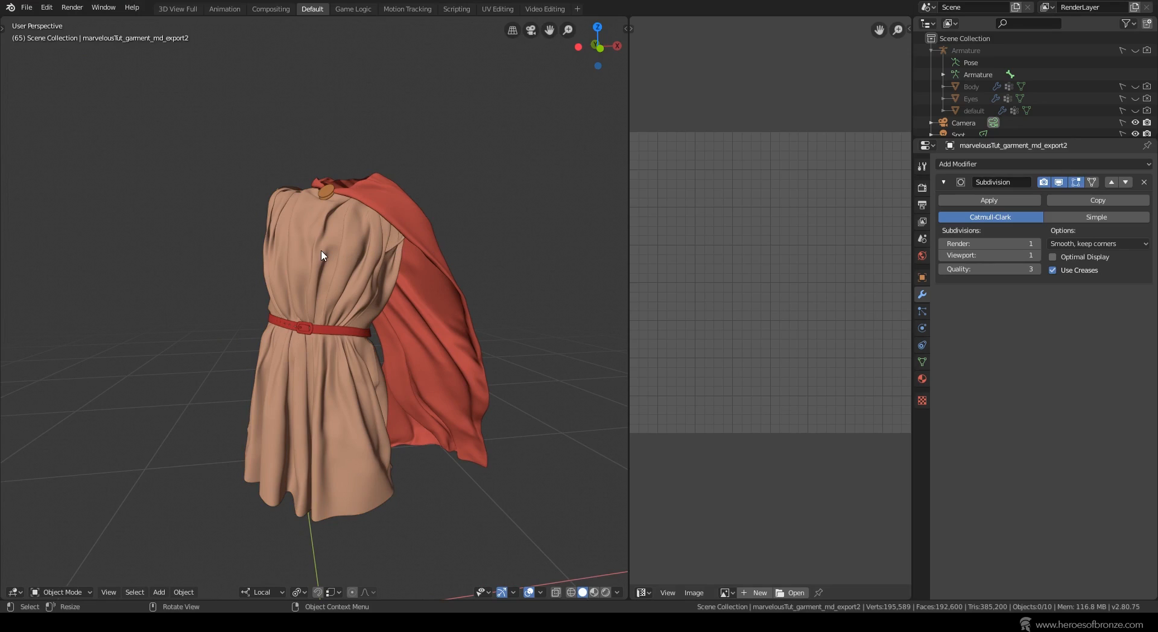
# Export all the visible garment objects as OBJ with modifiers applied, overwriting marvelousgarment_texturing_hp.obj in the MarvelousGarment folder.
pyautogui.click(427, 252)
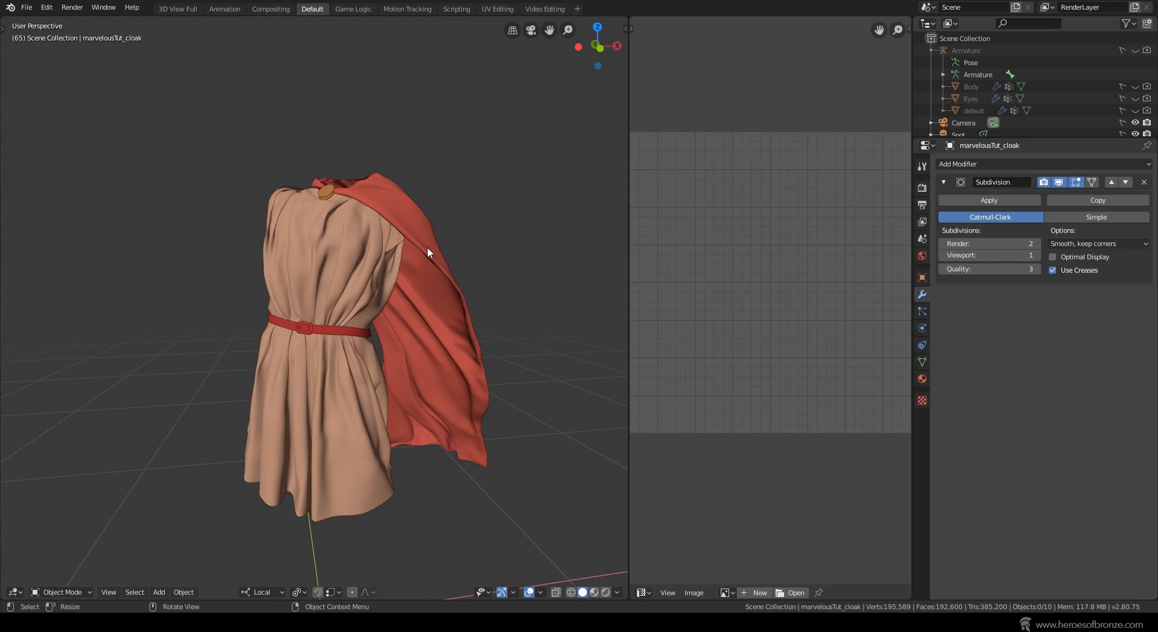
pyautogui.click(414, 248)
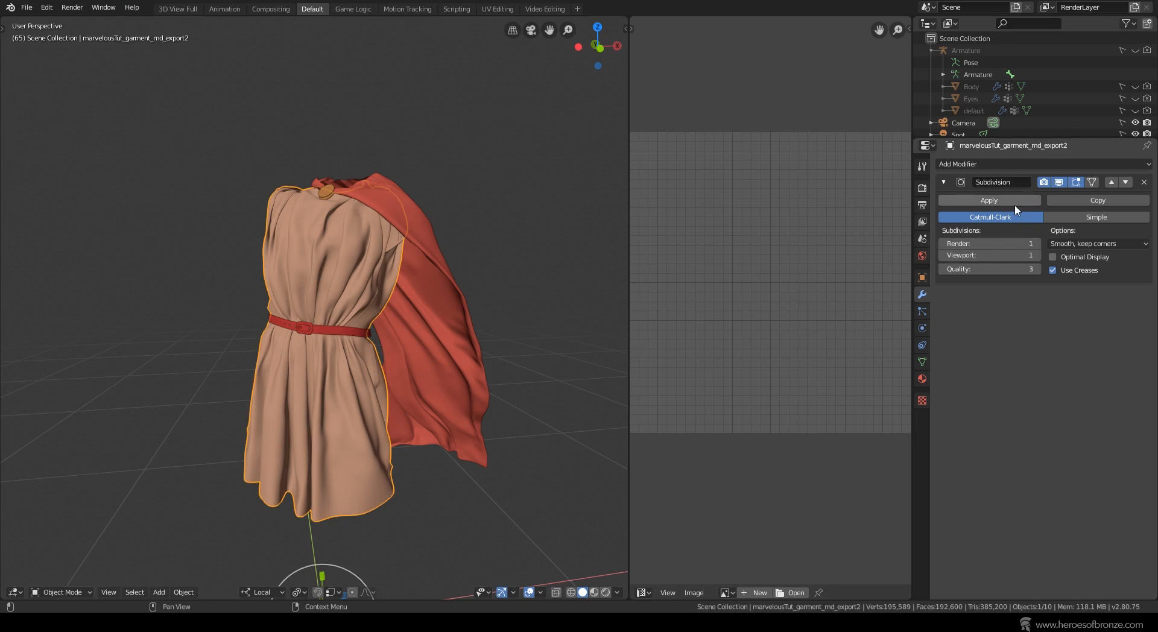
pyautogui.press('a')
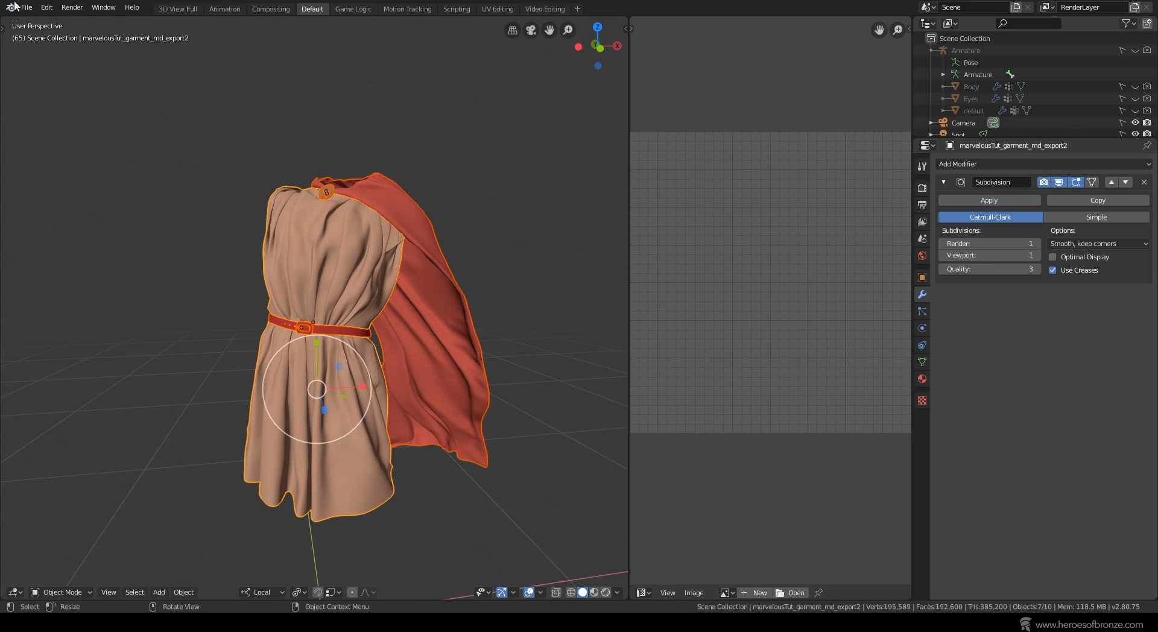
pyautogui.click(27, 8)
pyautogui.moveTo(48, 182)
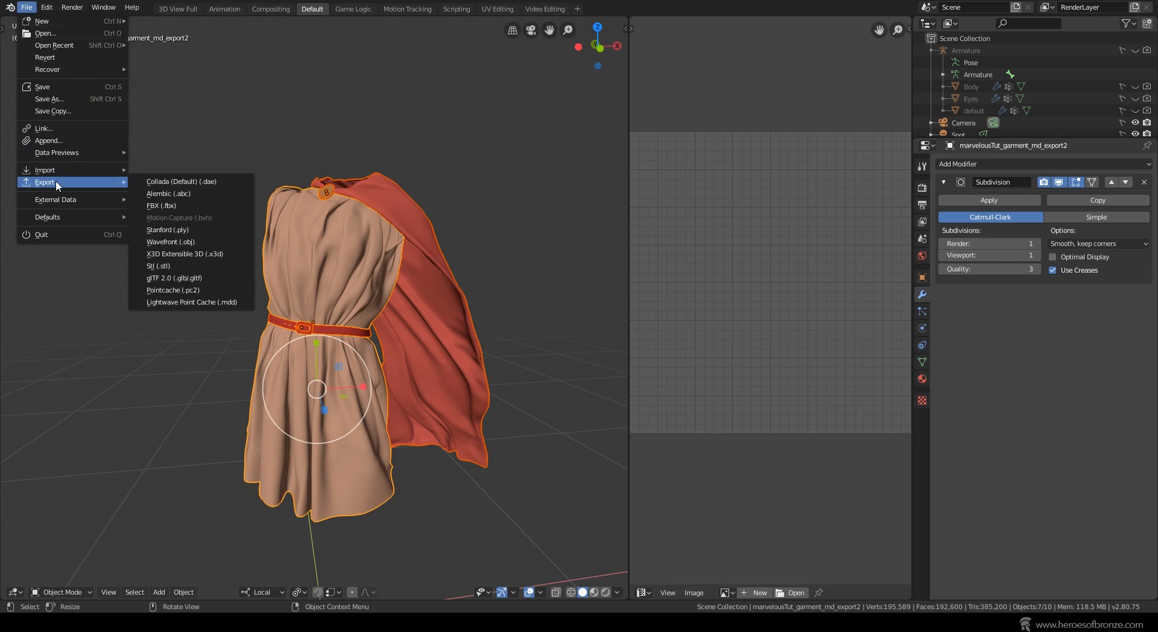
pyautogui.click(190, 242)
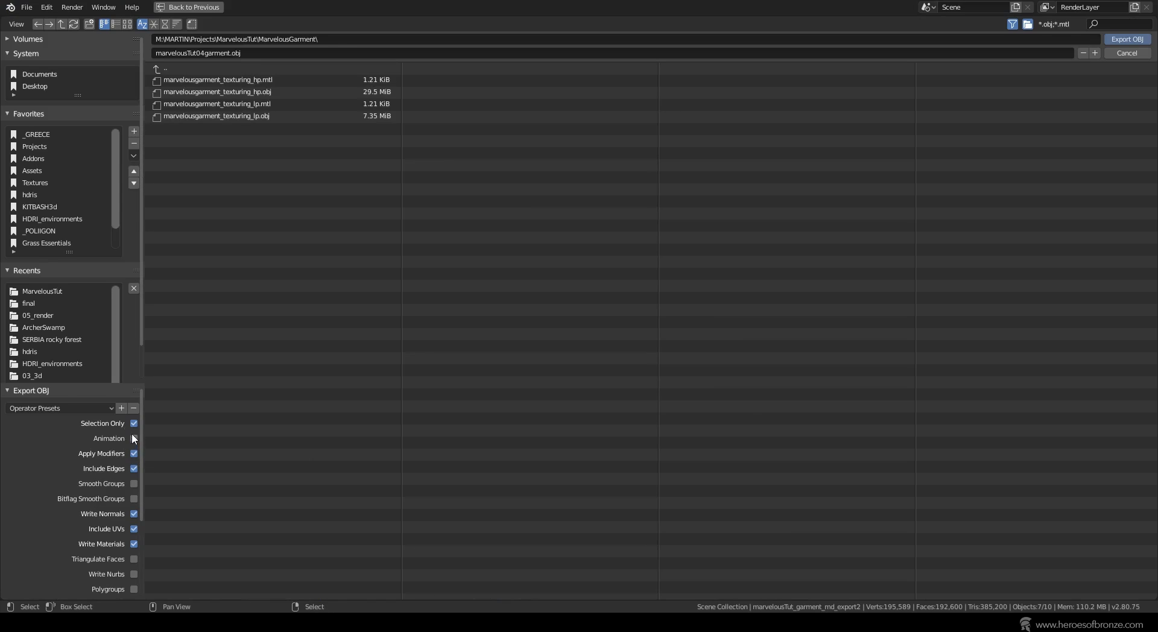
pyautogui.click(269, 94)
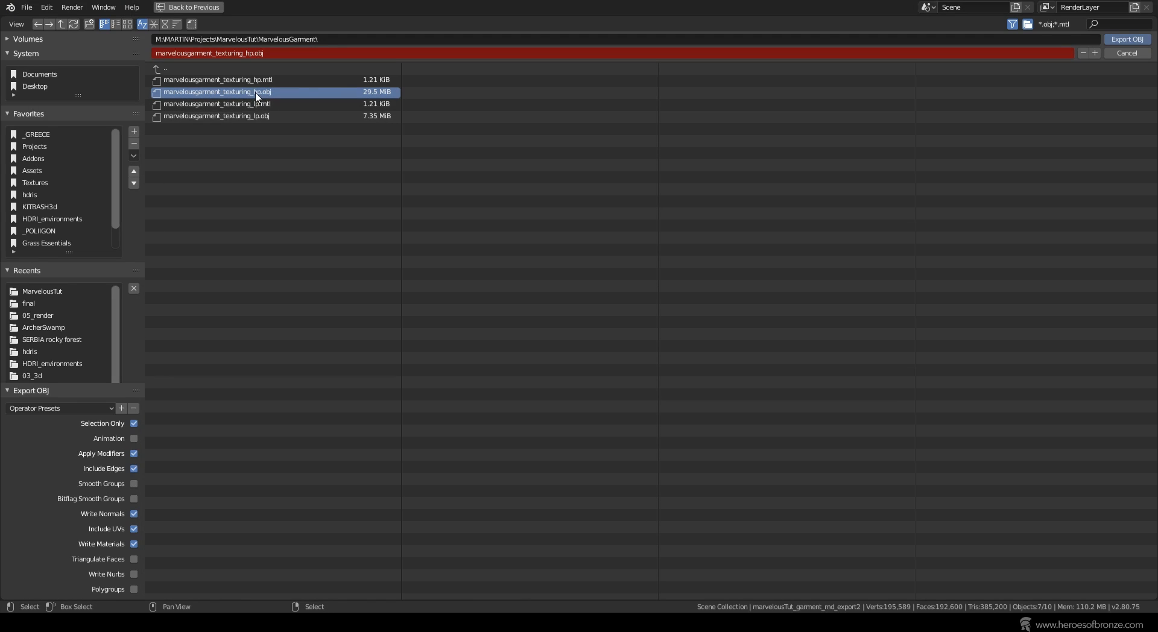
pyautogui.click(1123, 42)
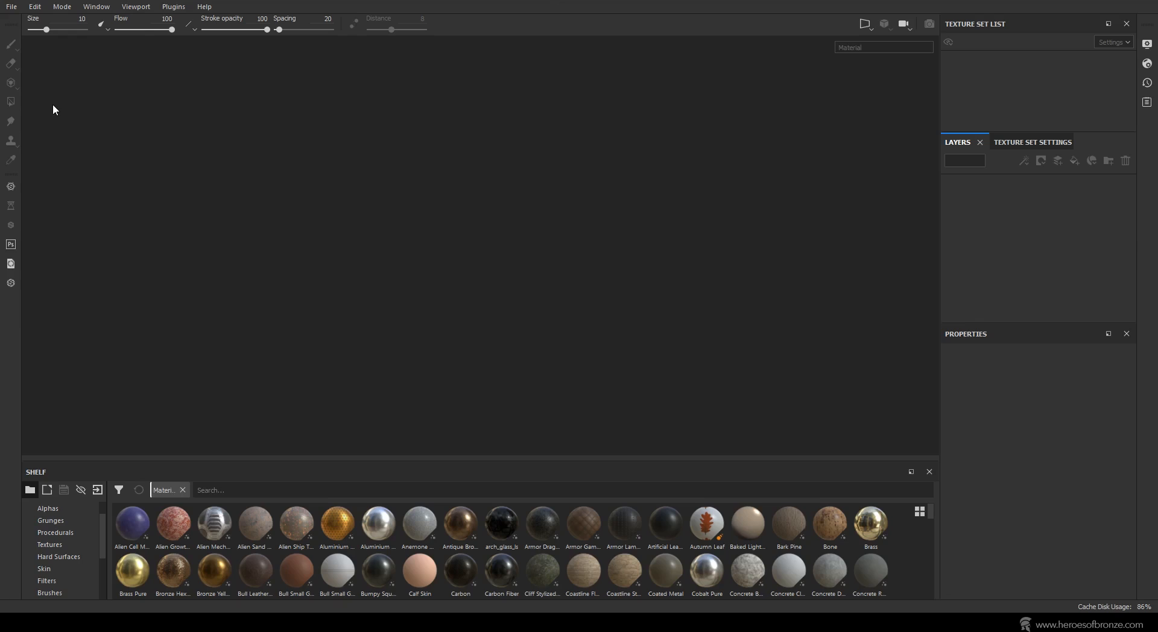
# Switch to Substance Painter and set up a new project with OpenGL normal map format and 2048 document resolution.
pyautogui.click(16, 7)
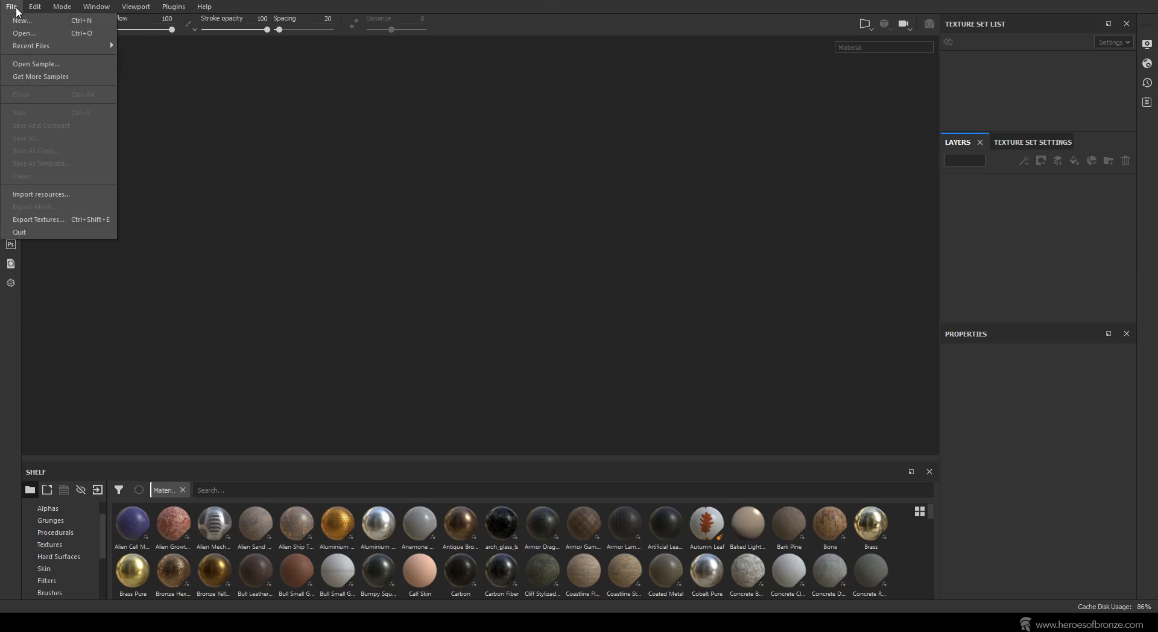
pyautogui.click(27, 18)
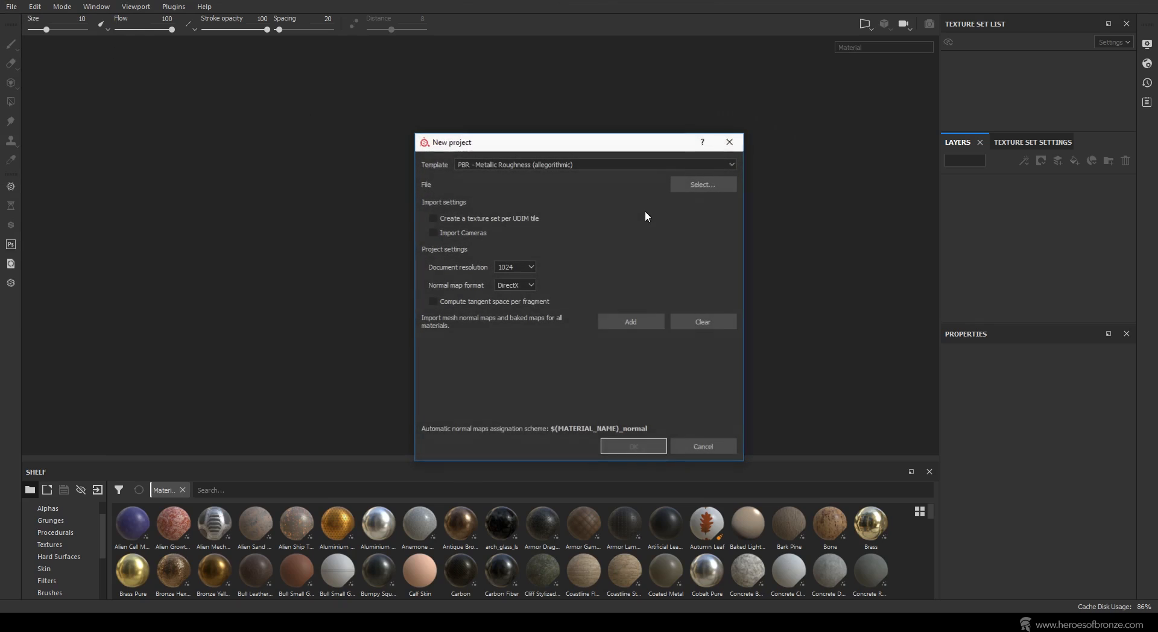
pyautogui.click(521, 285)
pyautogui.click(513, 302)
pyautogui.click(515, 302)
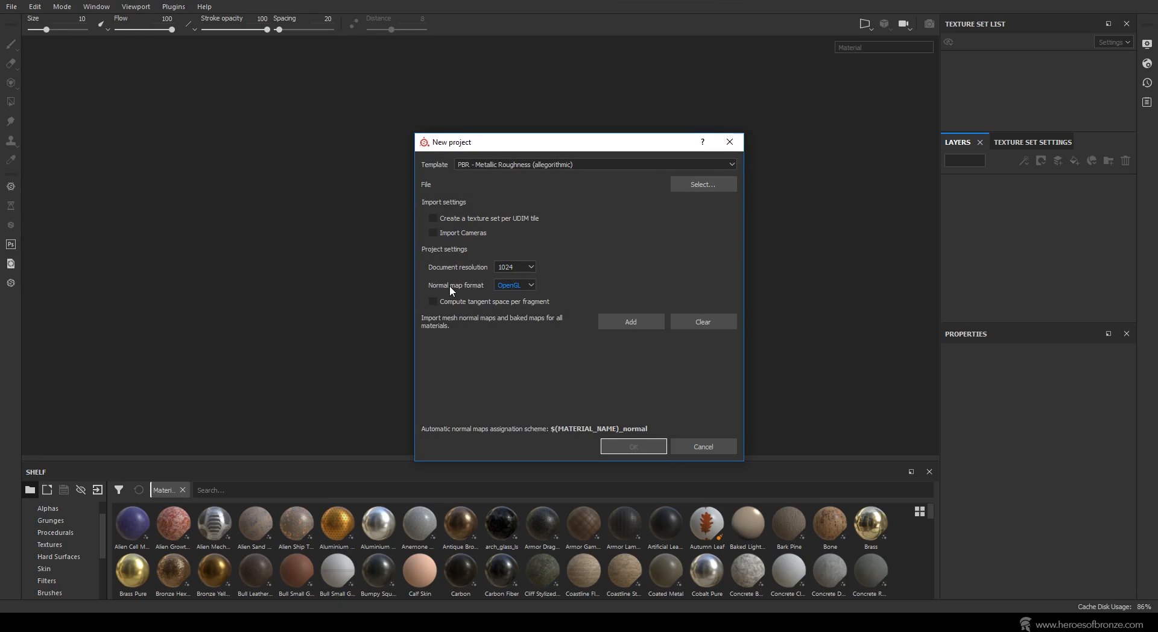
pyautogui.click(522, 266)
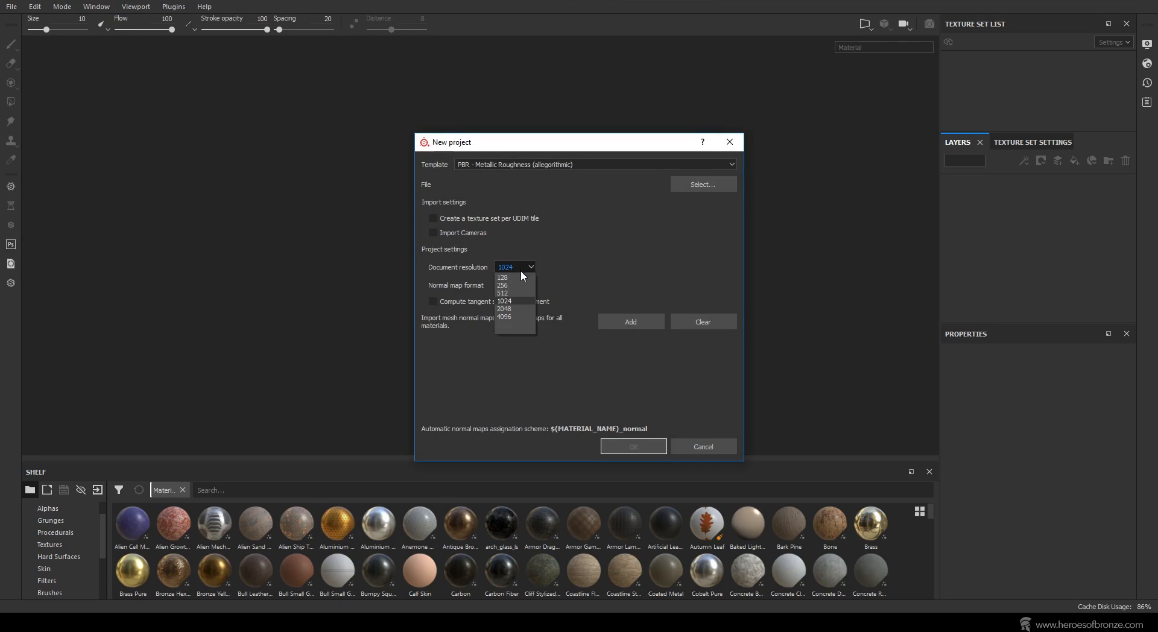
pyautogui.click(504, 309)
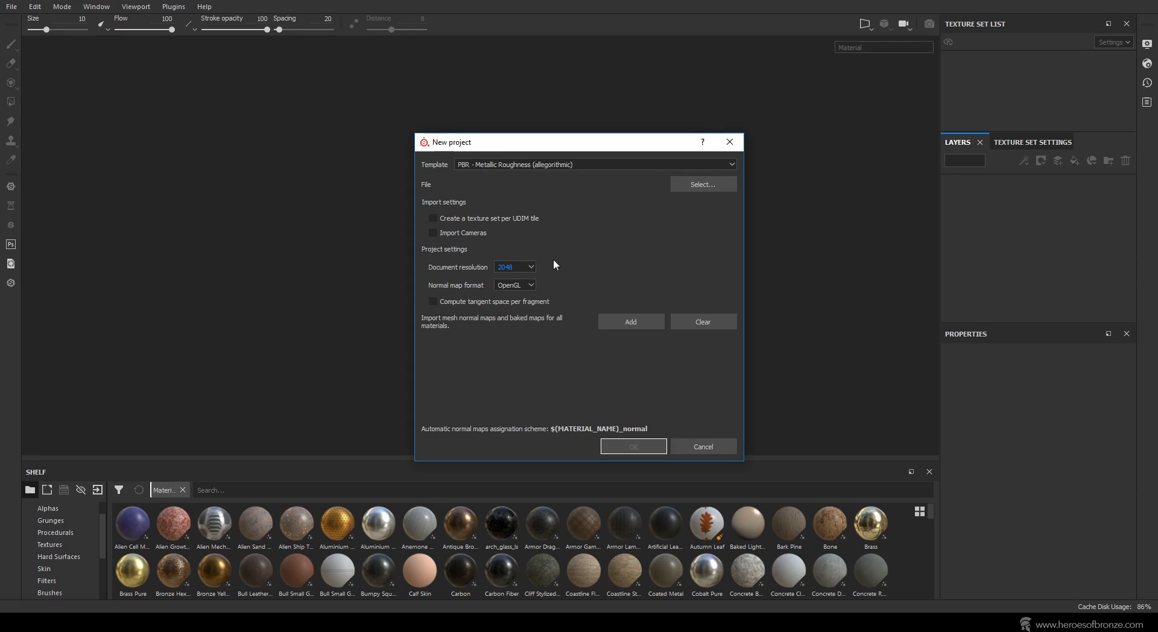
# Load marvelousgarment_texturing_lp as the mesh file and create the project.
pyautogui.click(696, 185)
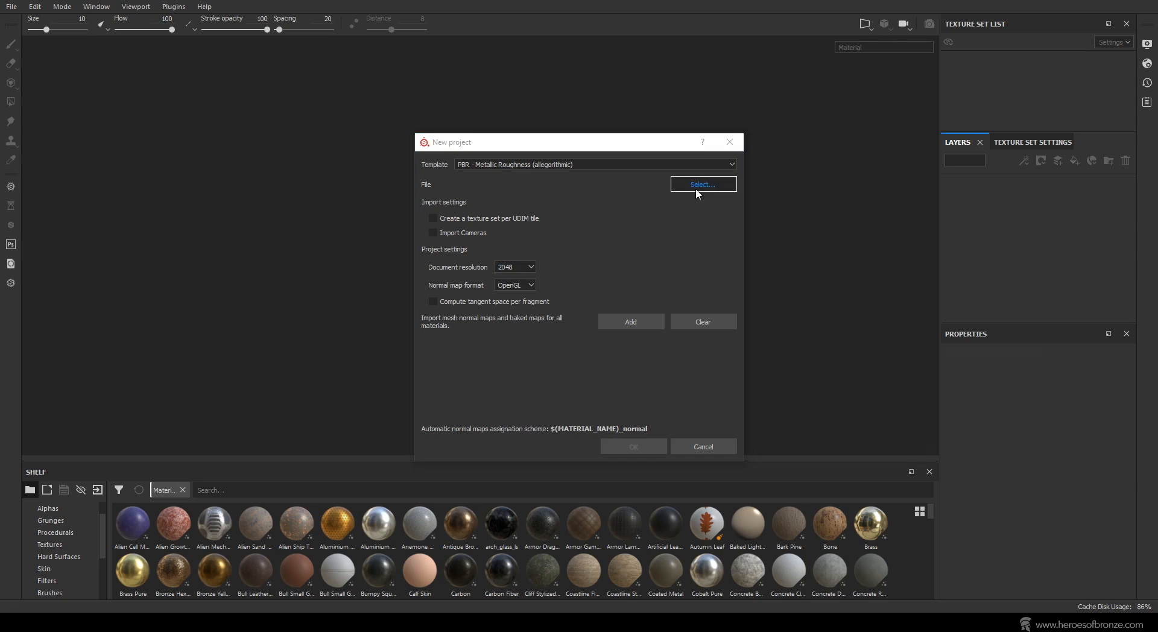
pyautogui.click(480, 148)
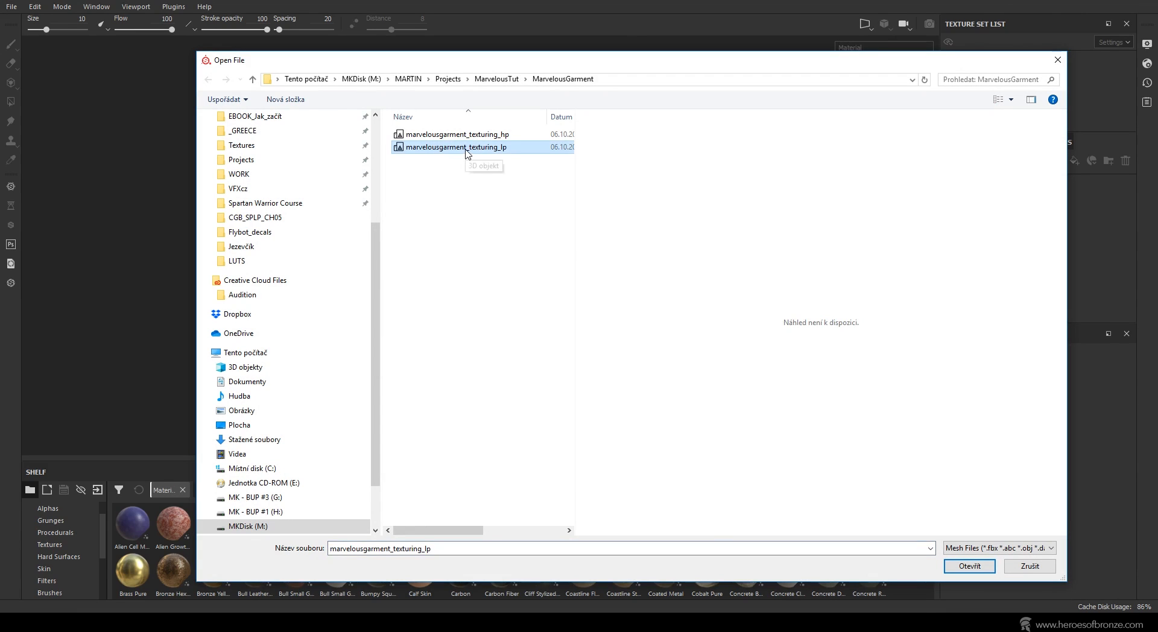
pyautogui.doubleClick(467, 150)
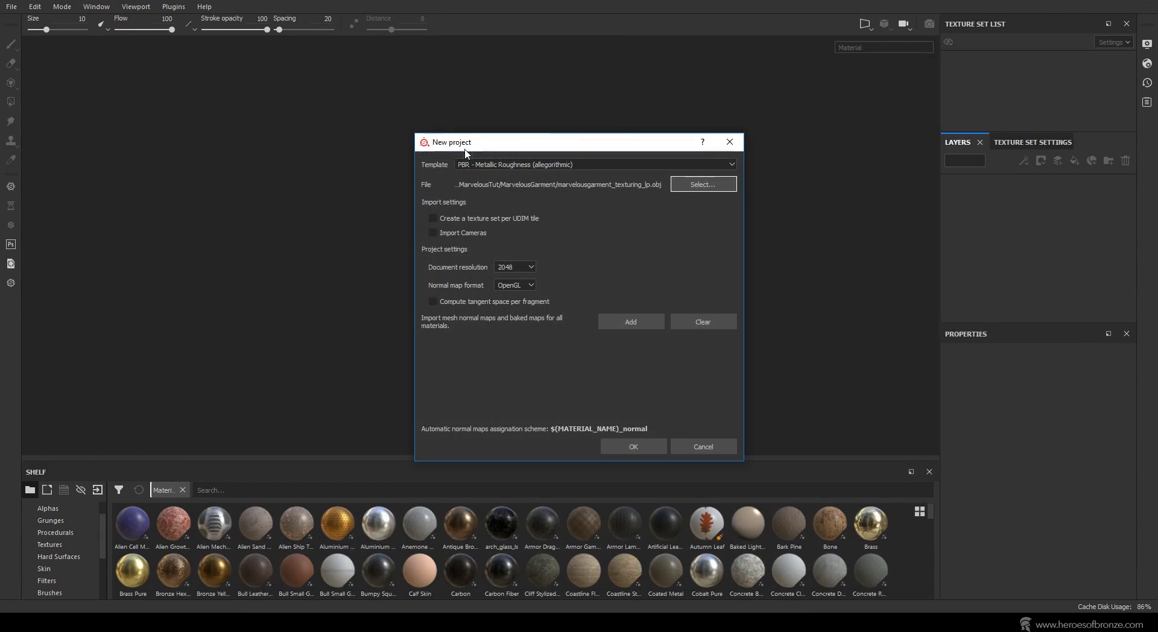
pyautogui.click(633, 446)
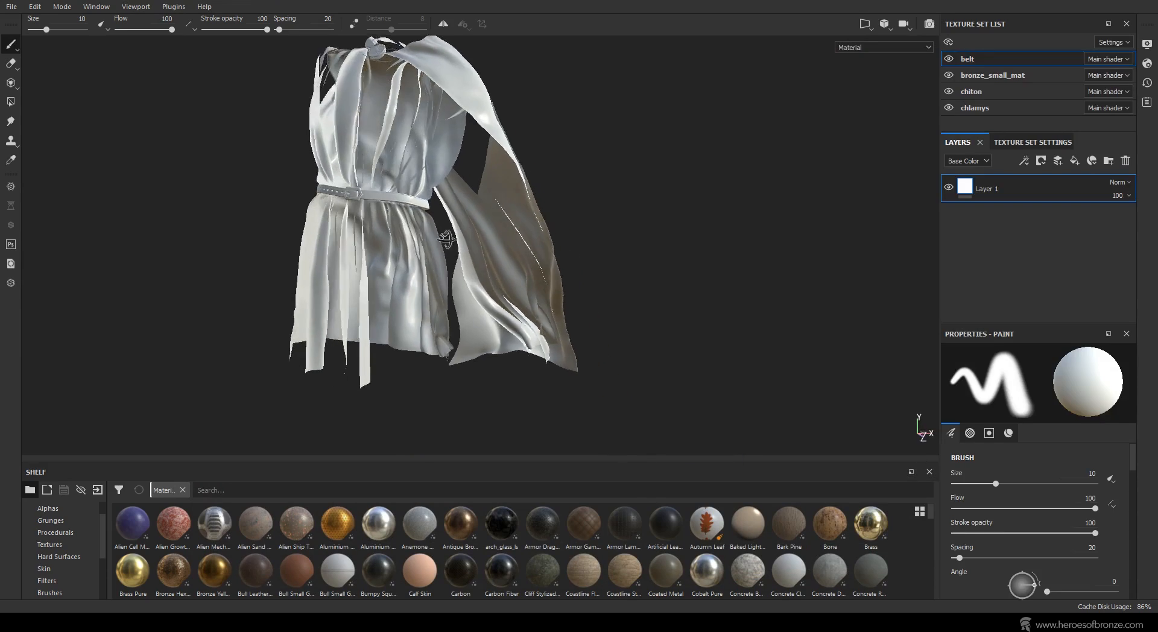
# Examine the imported garment from several angles and toggle the belt, bronze_small_mat and chiton texture sets to see which parts they cover.
pyautogui.moveTo(445, 239)
pyautogui.keyDown('alt'); pyautogui.mouseDown()
pyautogui.moveTo(667, 248)
pyautogui.moveTo(199, 235)
pyautogui.moveTo(452, 241)
pyautogui.moveTo(228, 289)
pyautogui.moveTo(72, 301)
pyautogui.moveTo(237, 241)
pyautogui.moveTo(67, 201)
pyautogui.moveTo(576, 283)
pyautogui.moveTo(879, 181)
pyautogui.mouseUp(); pyautogui.keyUp('alt')
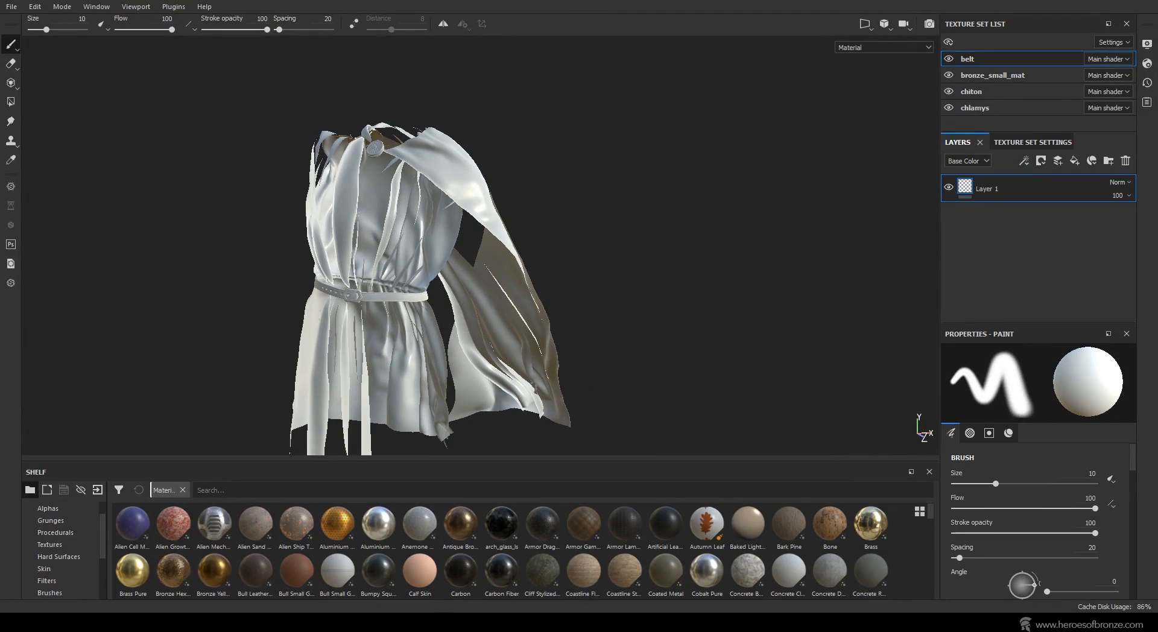
pyautogui.keyDown('alt'); pyautogui.moveTo(458, 271); pyautogui.dragTo(423, 271); pyautogui.keyUp('alt')
pyautogui.keyDown('alt'); pyautogui.moveTo(422, 271); pyautogui.dragTo(422, 232, button='middle'); pyautogui.keyUp('alt')
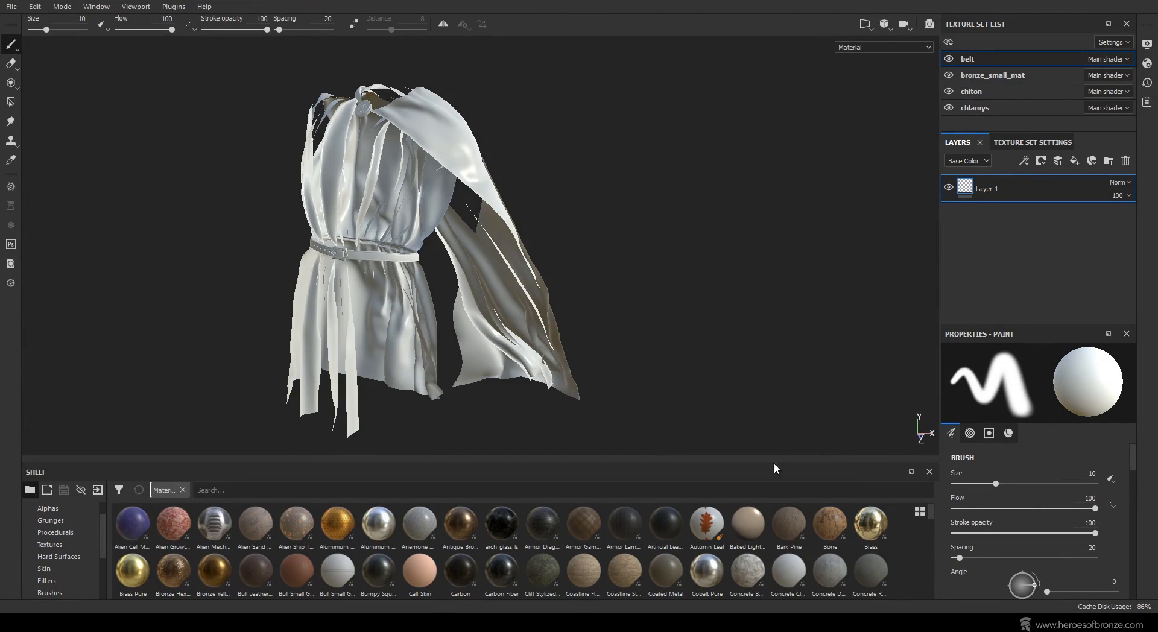
pyautogui.keyDown('alt'); pyautogui.moveTo(706, 251); pyautogui.dragTo(674, 250); pyautogui.keyUp('alt')
pyautogui.moveTo(497, 205)
pyautogui.keyDown('alt'); pyautogui.mouseDown()
pyautogui.moveTo(697, 189)
pyautogui.moveTo(740, 165)
pyautogui.moveTo(516, 201)
pyautogui.mouseUp(); pyautogui.keyUp('alt')
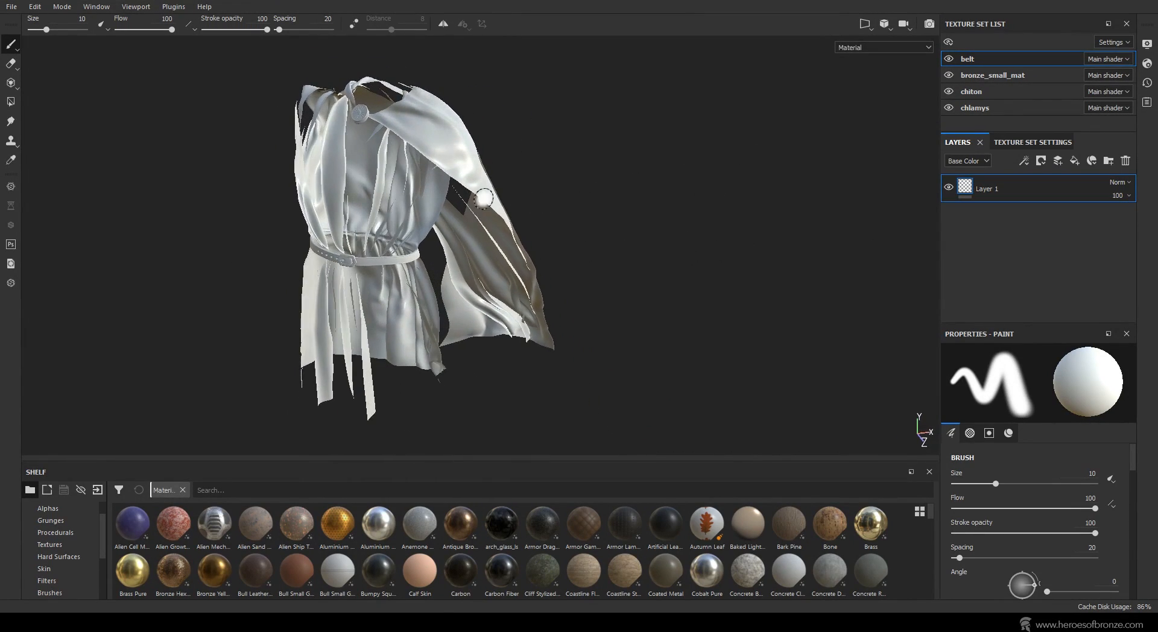
pyautogui.click(949, 59)
pyautogui.click(948, 59)
pyautogui.click(949, 76)
pyautogui.click(949, 75)
pyautogui.click(948, 75)
pyautogui.click(949, 76)
pyautogui.click(950, 91)
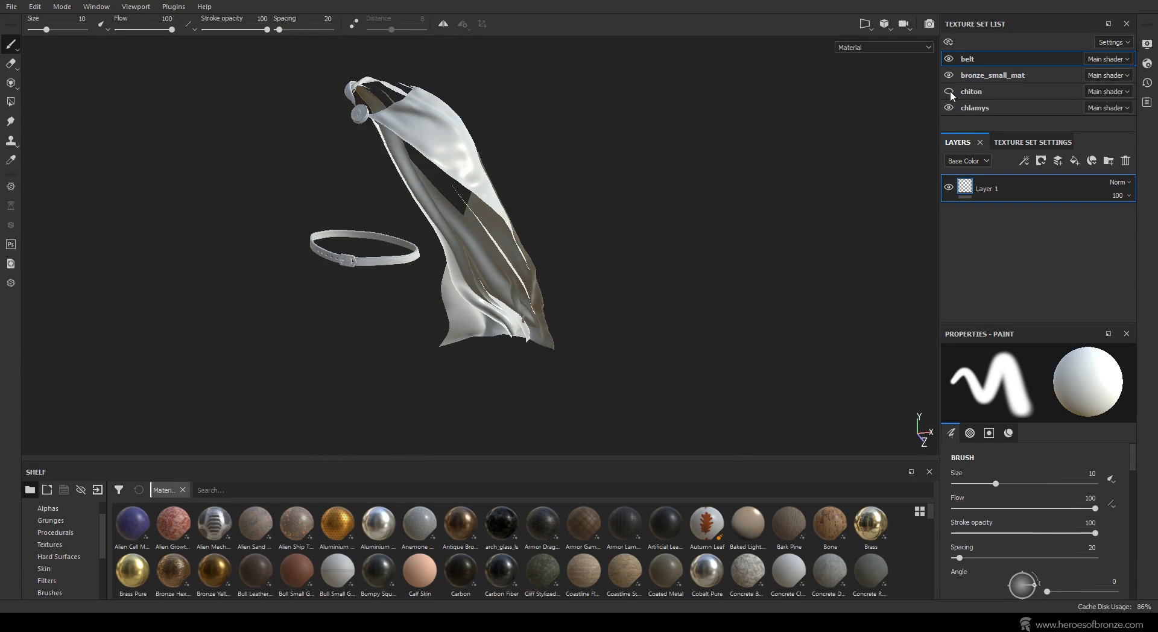
pyautogui.click(949, 91)
pyautogui.click(949, 70)
pyautogui.click(949, 70)
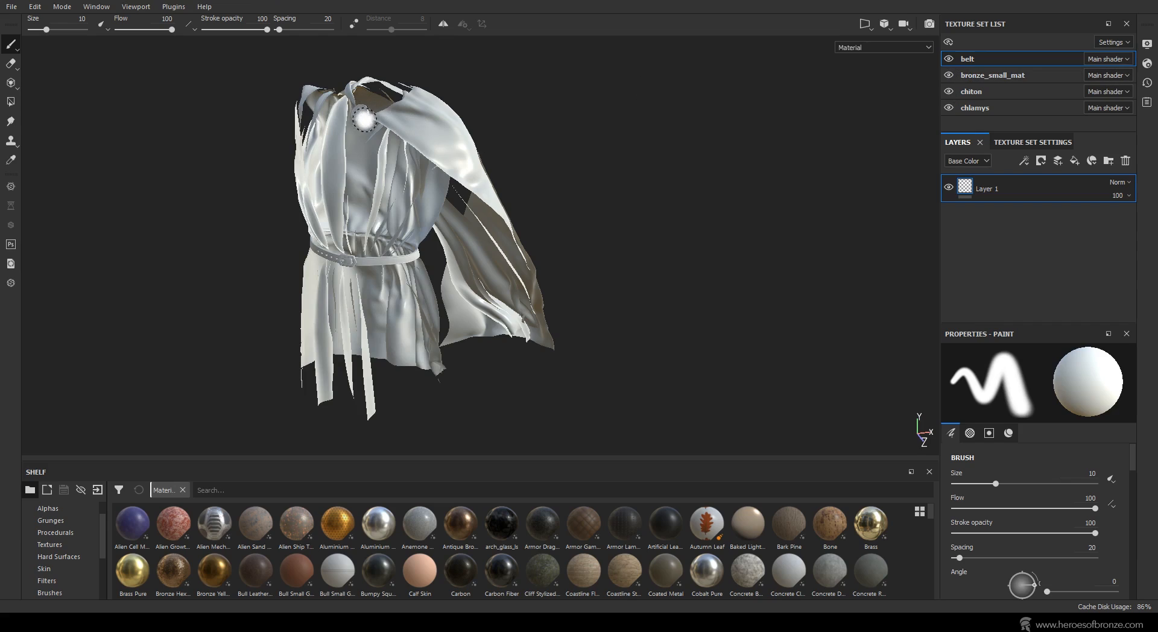
# Select the chiton texture set and toggle the visibility of chiton and chlamys to check the tunic and cloak surfaces.
pyautogui.click(951, 92)
pyautogui.click(952, 92)
pyautogui.click(973, 94)
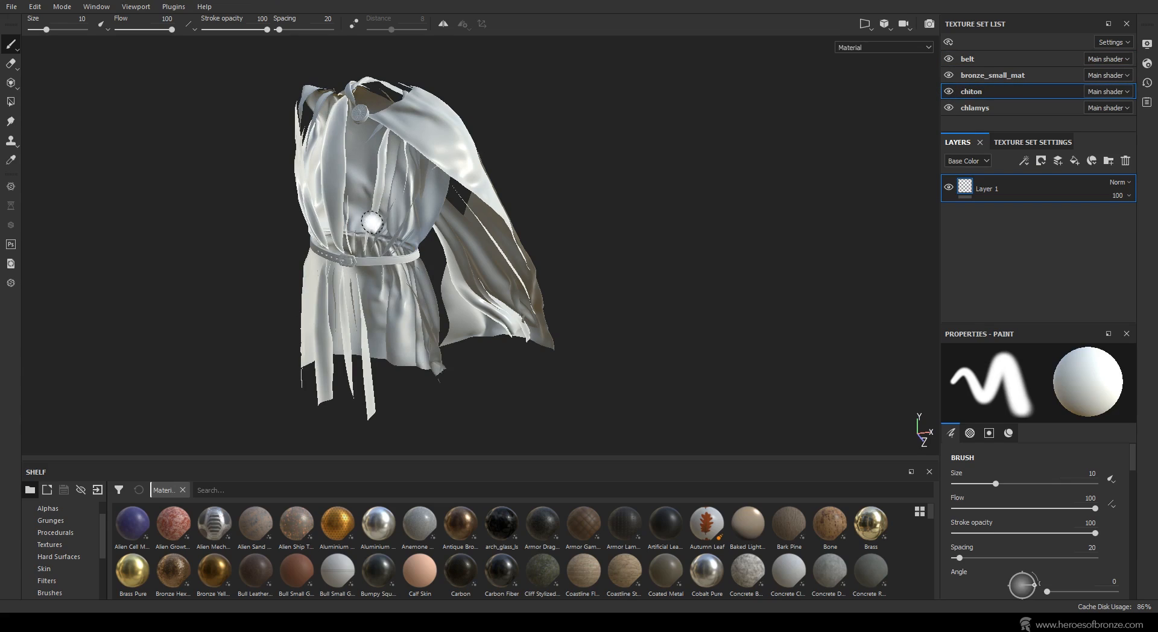
pyautogui.click(949, 108)
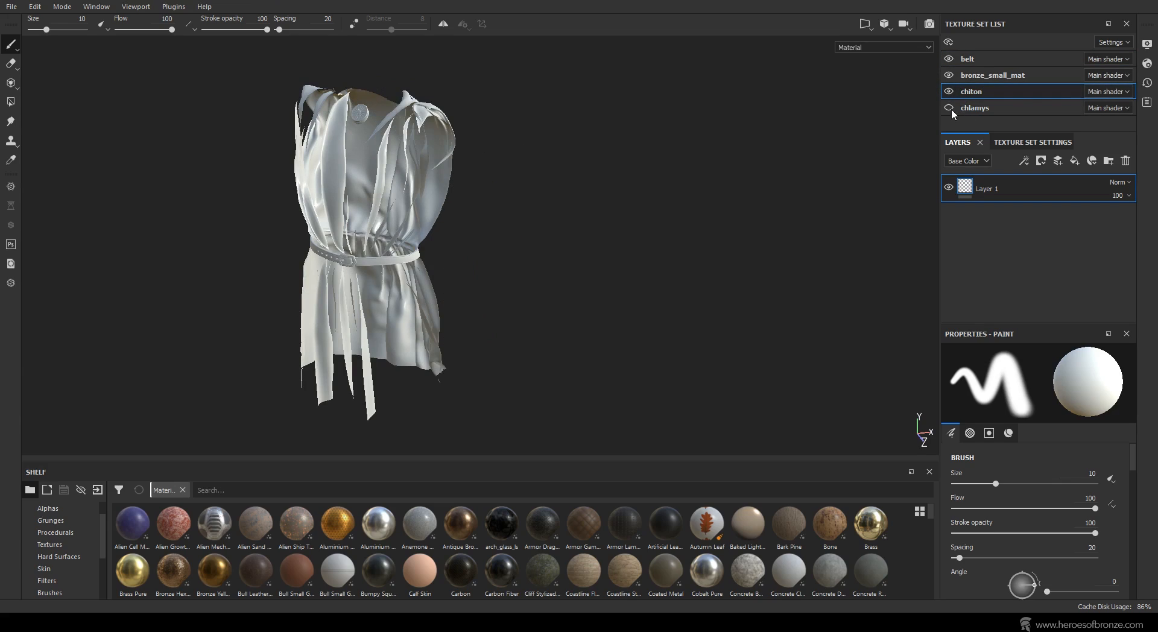
pyautogui.click(950, 108)
pyautogui.click(950, 108)
pyautogui.click(950, 108)
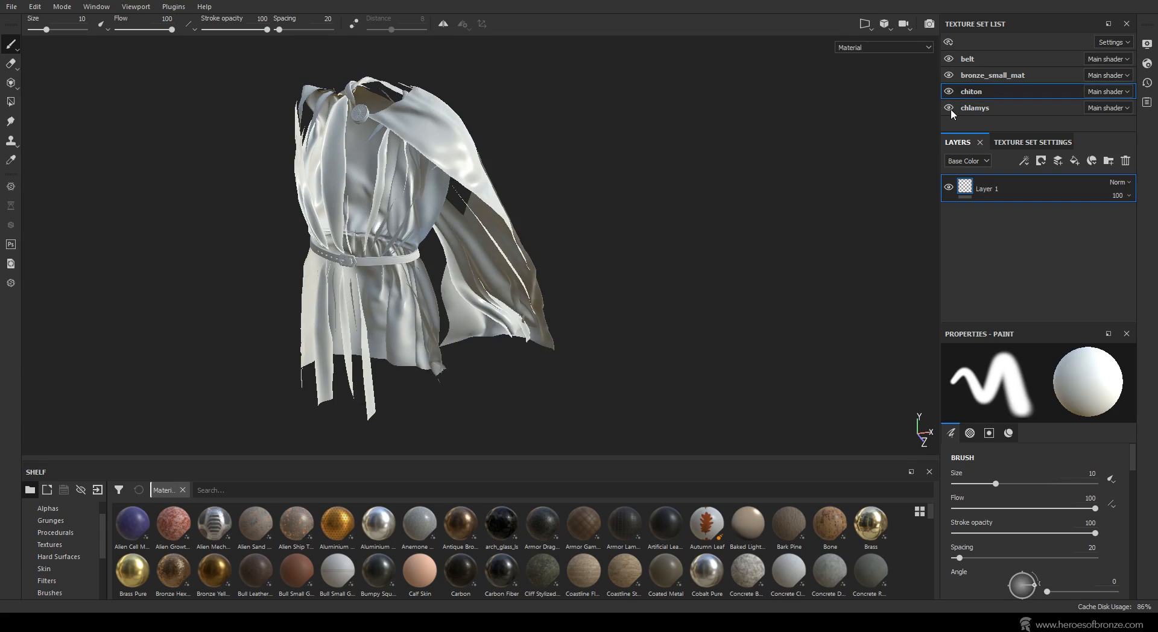
pyautogui.moveTo(556, 234)
pyautogui.keyDown('alt'); pyautogui.mouseDown()
pyautogui.moveTo(579, 167)
pyautogui.moveTo(571, 50)
pyautogui.moveTo(554, 203)
pyautogui.mouseUp(); pyautogui.keyUp('alt')
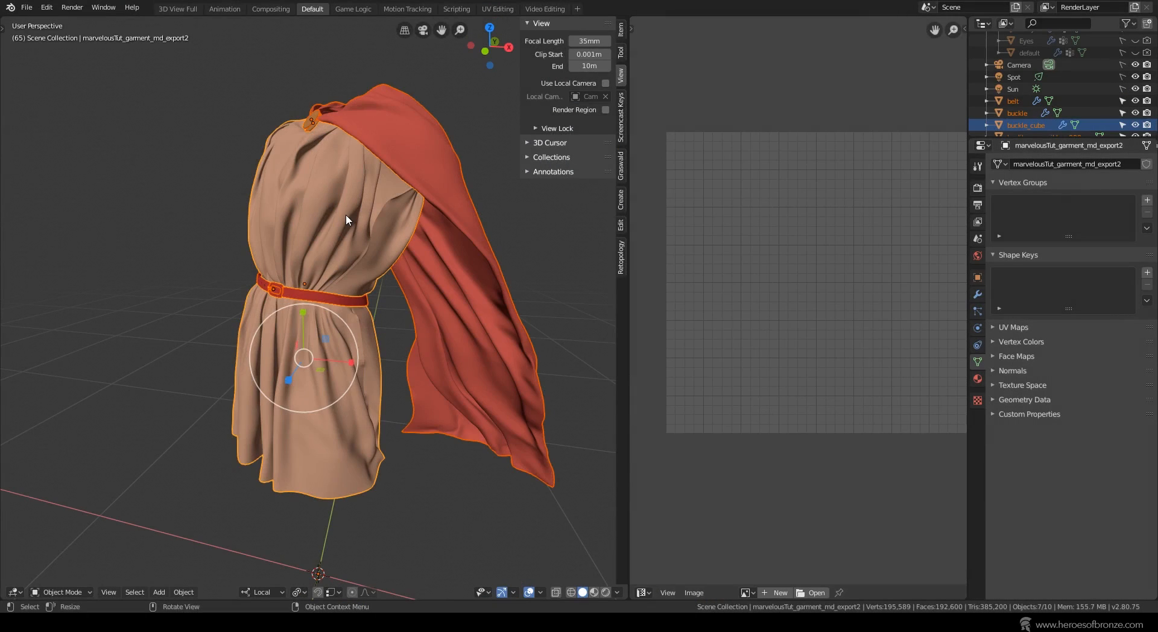
# Switch to Blender and recalculate the normals of the whole tunic mesh to the inside.
pyautogui.click(346, 215)
pyautogui.press('Tab')
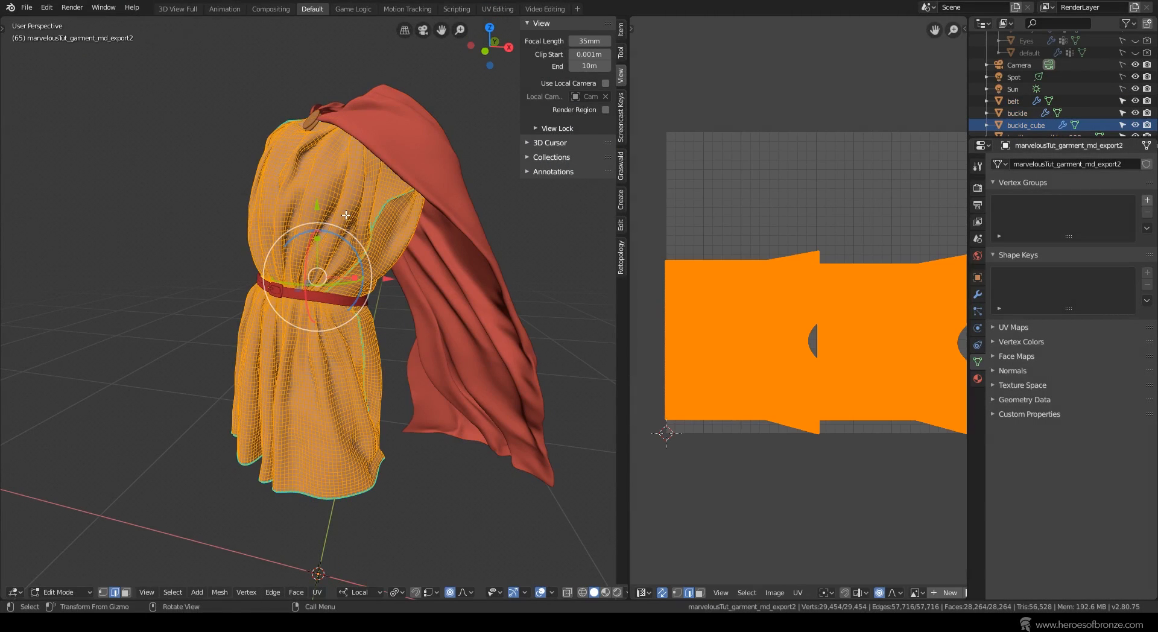
pyautogui.click(219, 592)
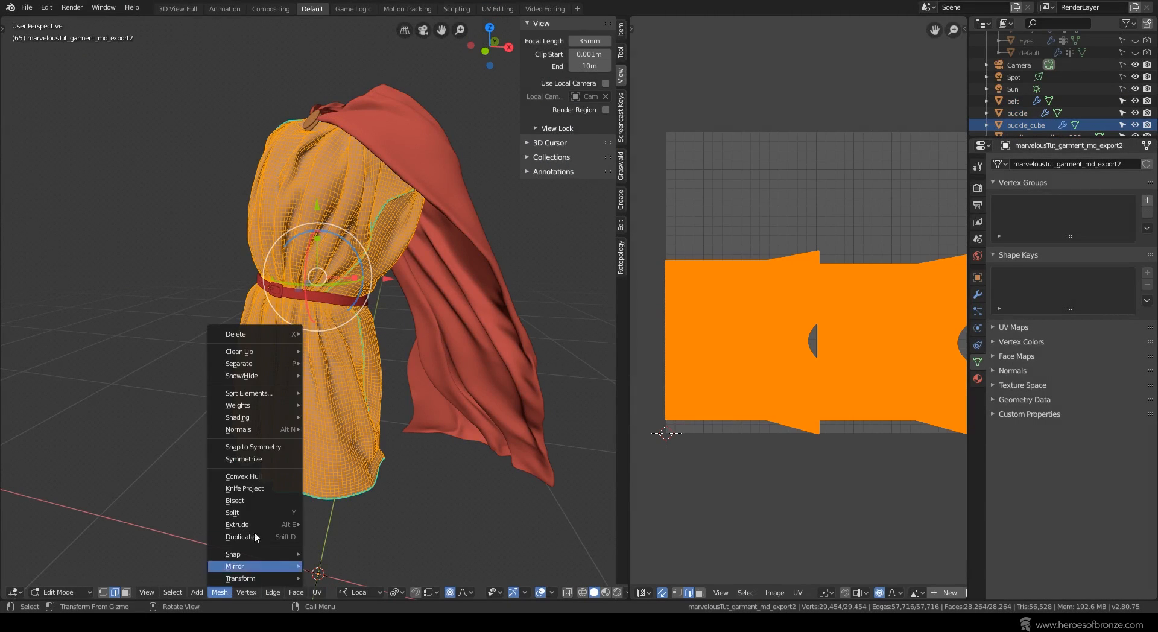
pyautogui.moveTo(267, 429)
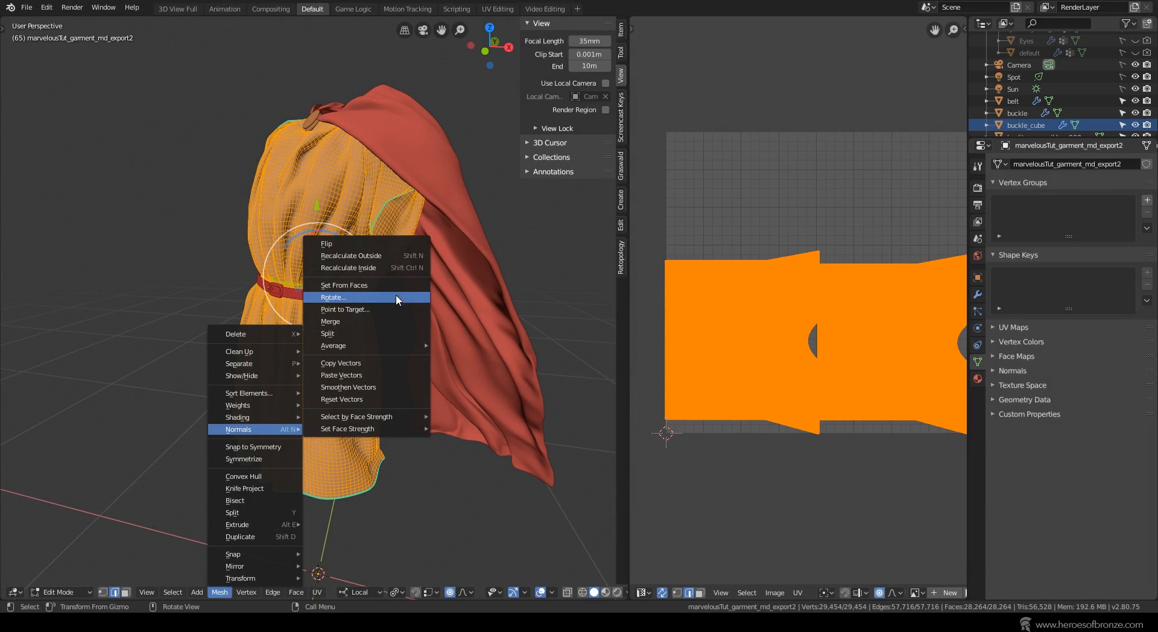
pyautogui.click(392, 270)
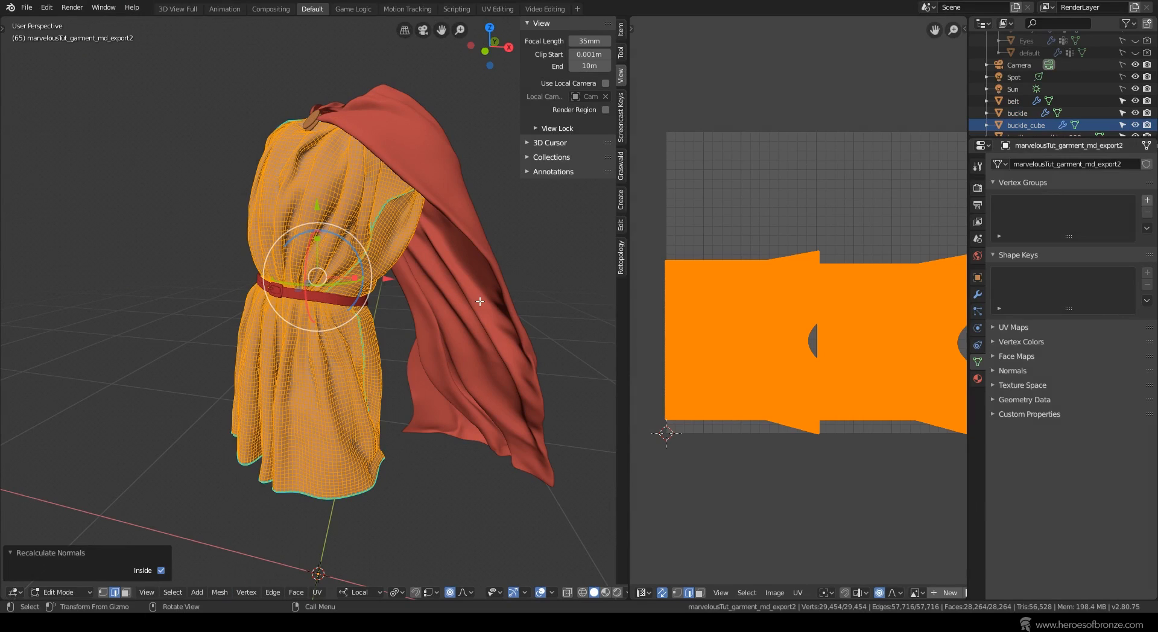
pyautogui.press('Tab')
# Make the cloak active within the selection and export the garment as OBJ without applying modifiers, overwriting marvelousgarment_texturing_lp.obj.
pyautogui.keyDown('shift'); pyautogui.click(480, 302); pyautogui.keyUp('shift')
pyautogui.click(27, 7)
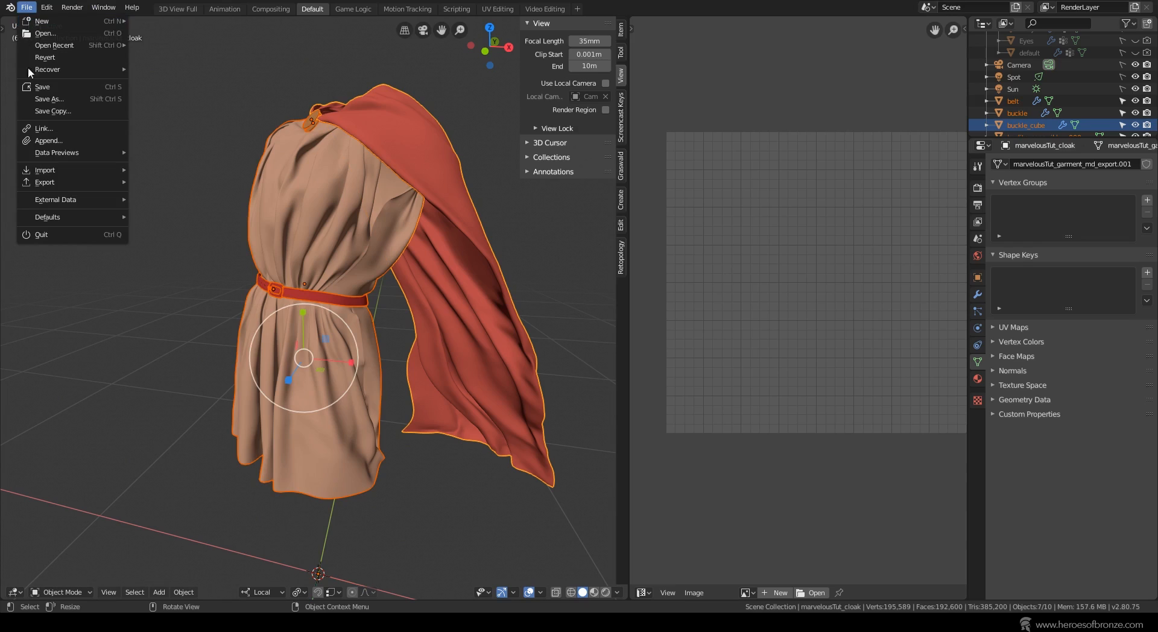
pyautogui.moveTo(45, 182)
pyautogui.click(27, 8)
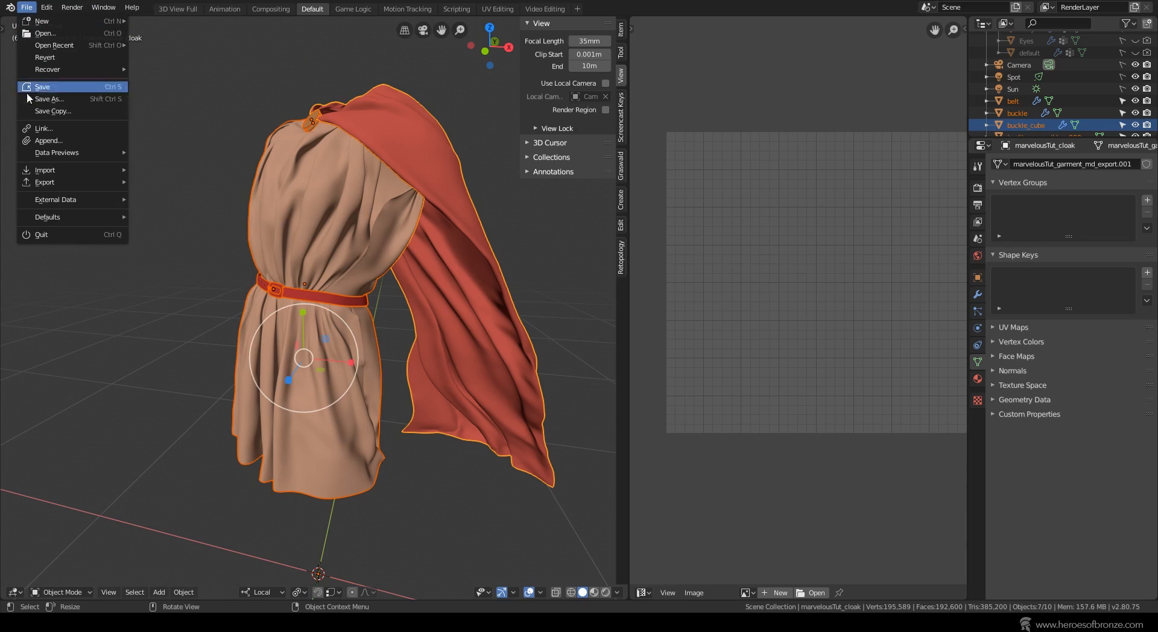
pyautogui.click(193, 241)
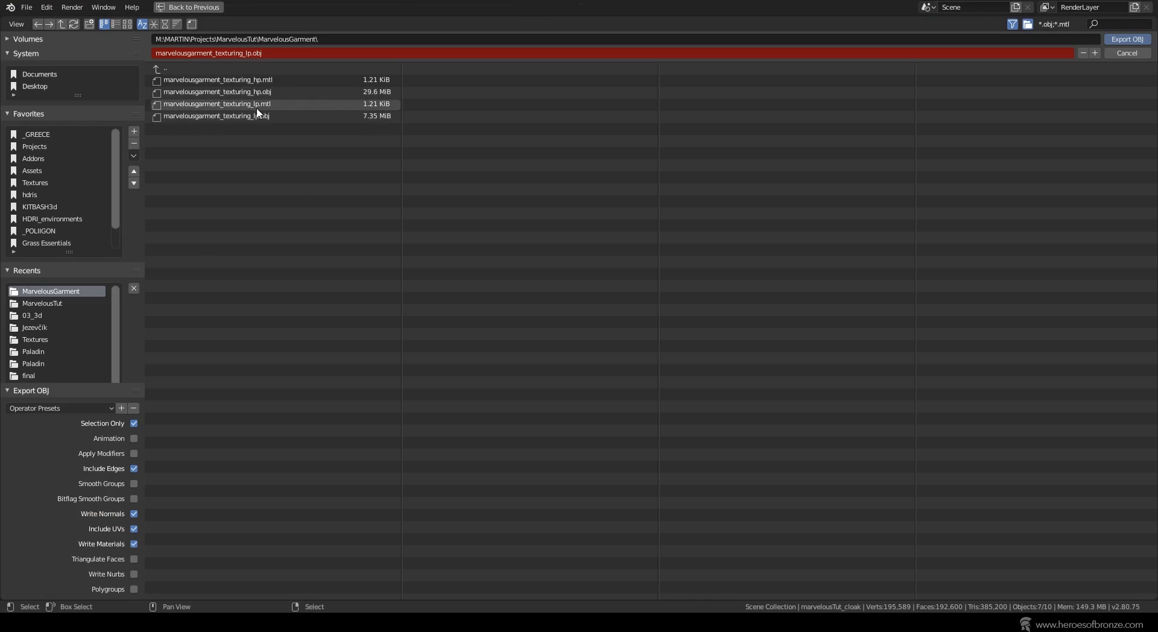
pyautogui.click(258, 116)
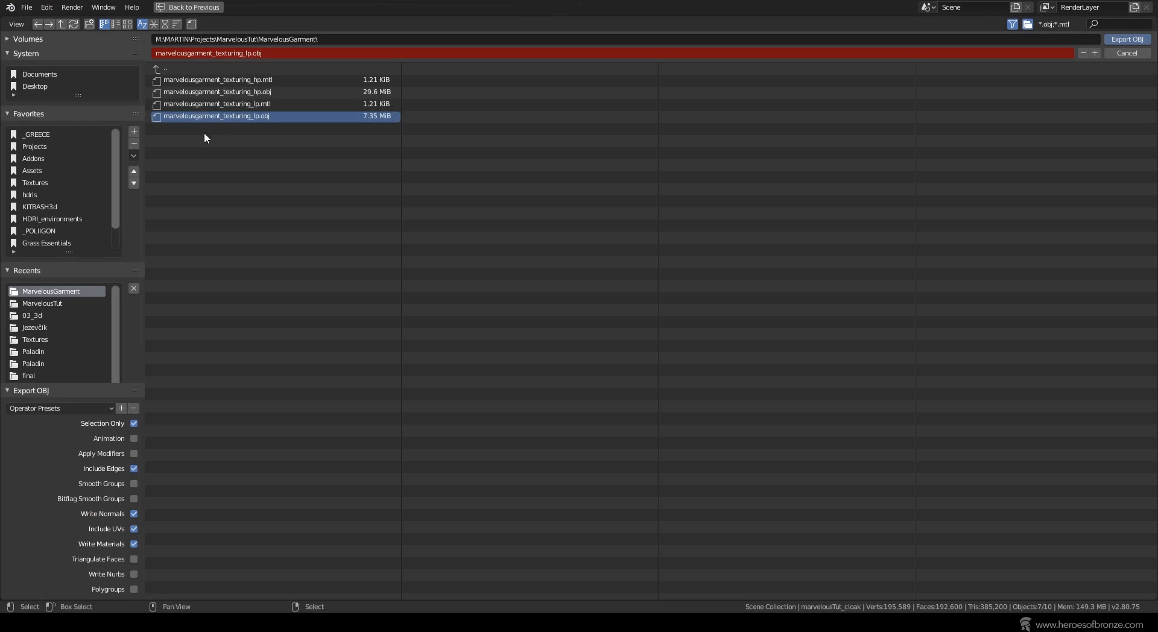
pyautogui.doubleClick(221, 116)
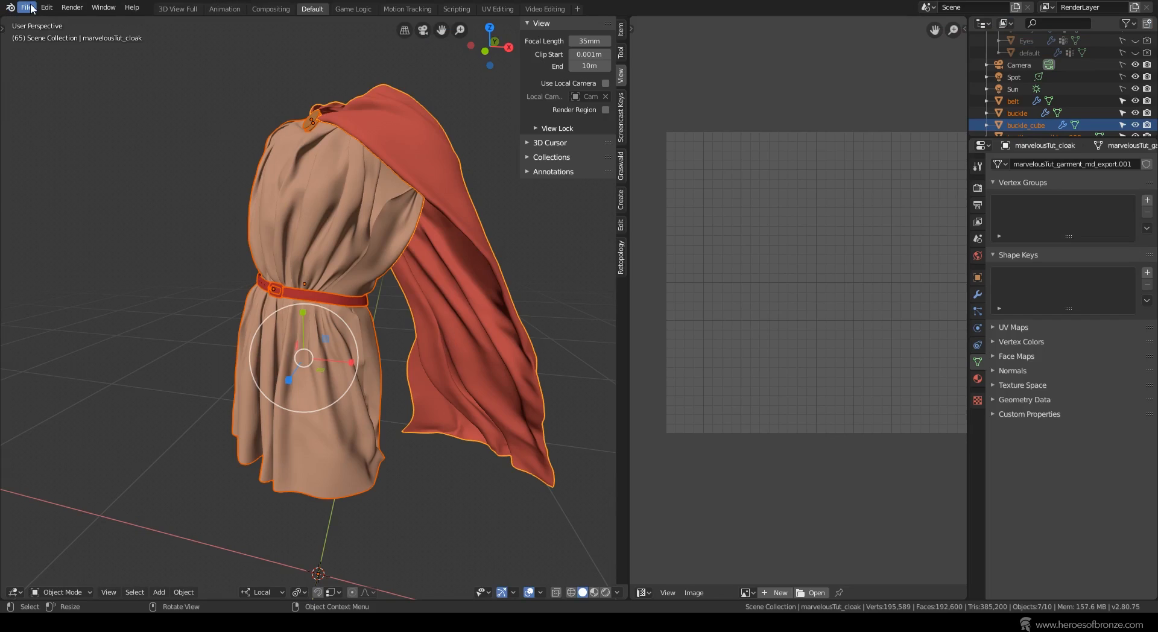
# Export the selected garment objects as OBJ, overwriting marvelousgarment_texturing_hp.obj.
pyautogui.click(30, 7)
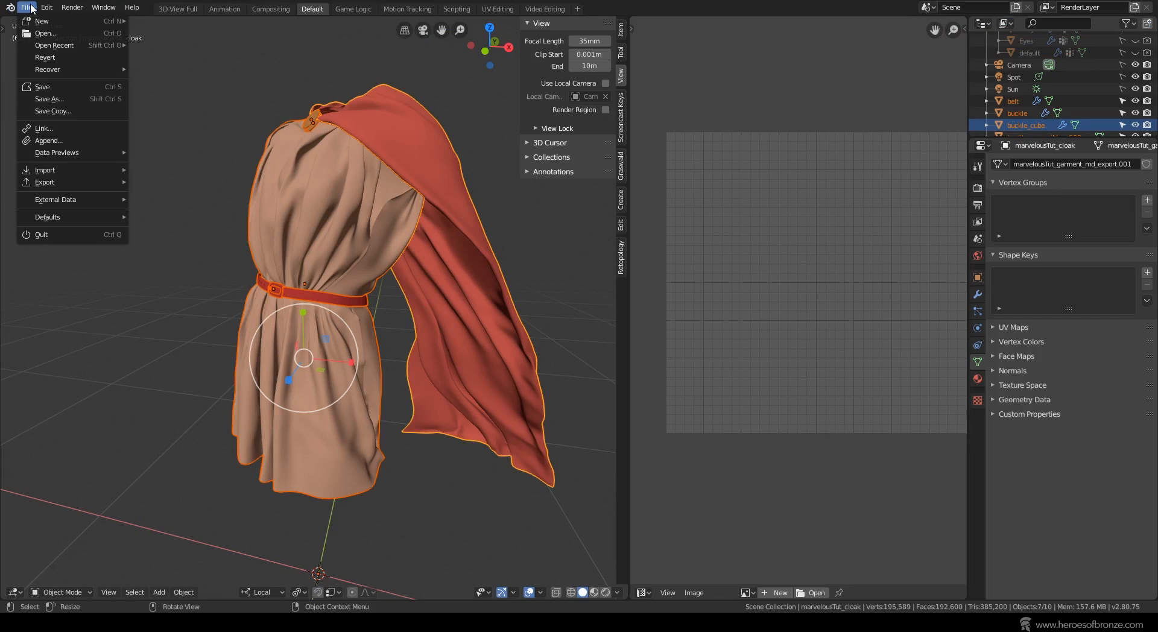
pyautogui.moveTo(56, 183)
pyautogui.click(181, 242)
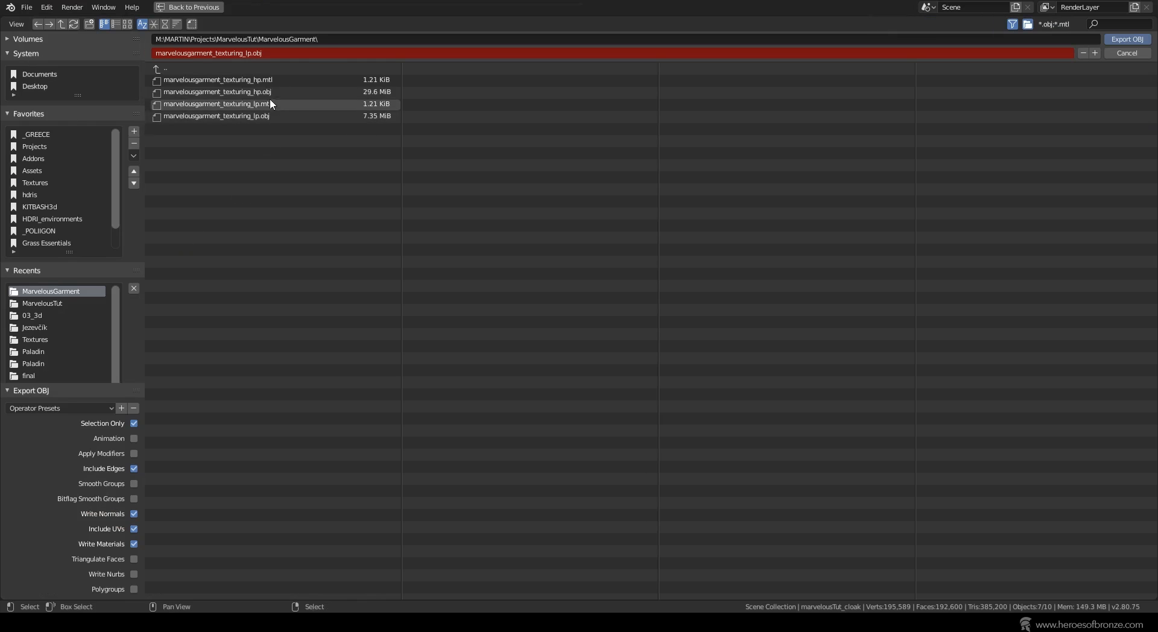
pyautogui.click(268, 93)
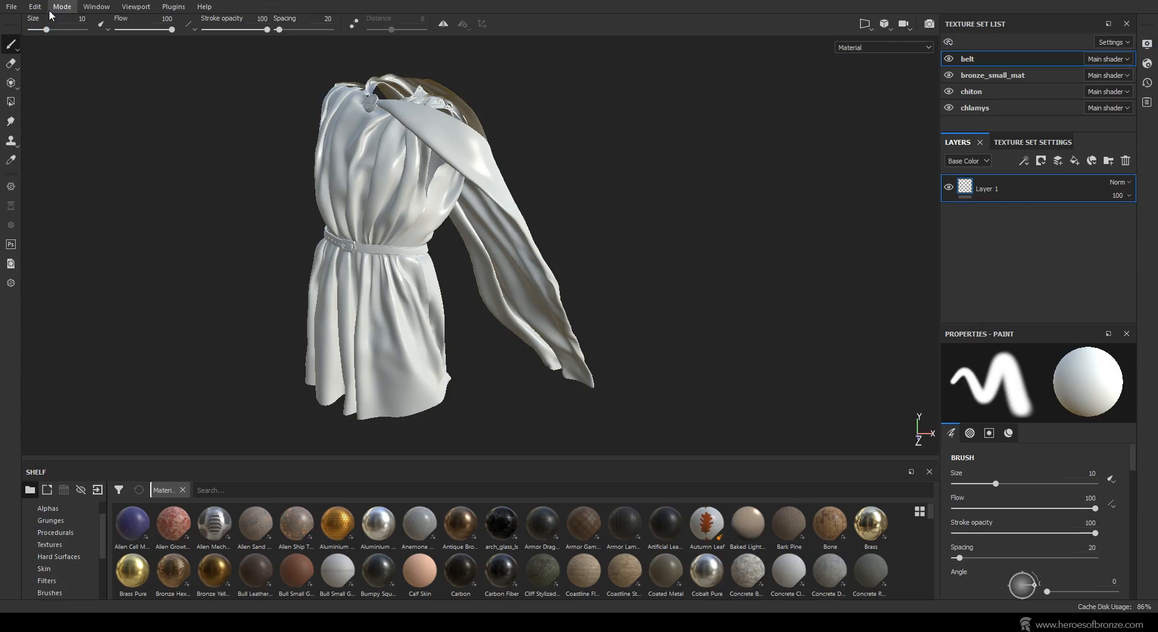
# Switch to Substance Painter and reload the project mesh from marvelousgarment_texturing_lp.obj.
pyautogui.click(37, 6)
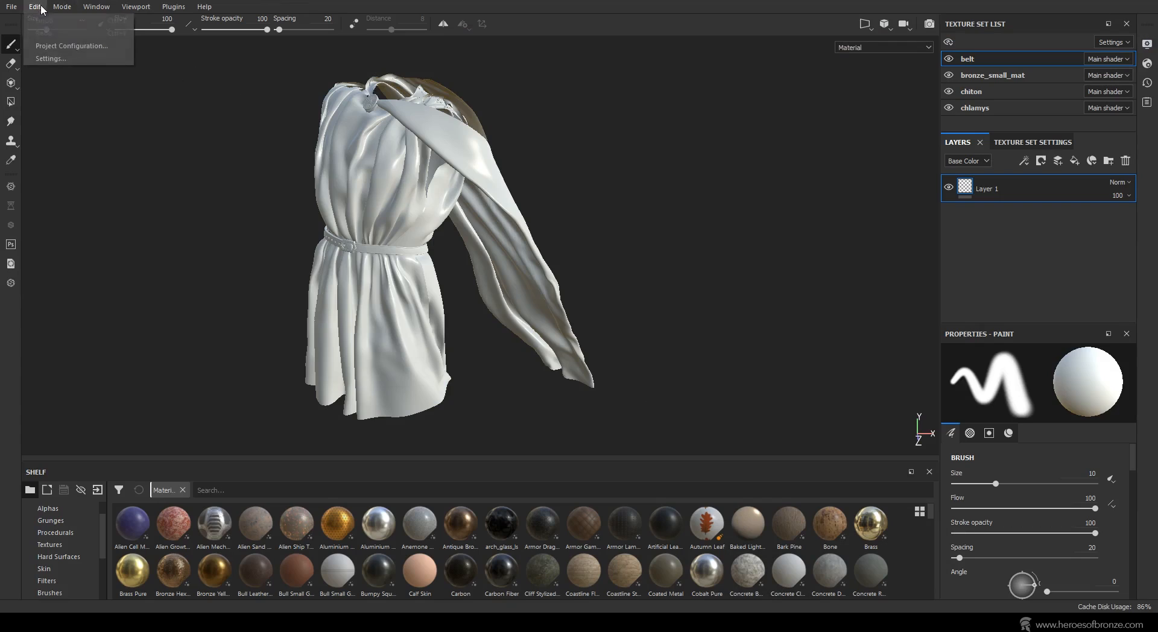
pyautogui.click(67, 46)
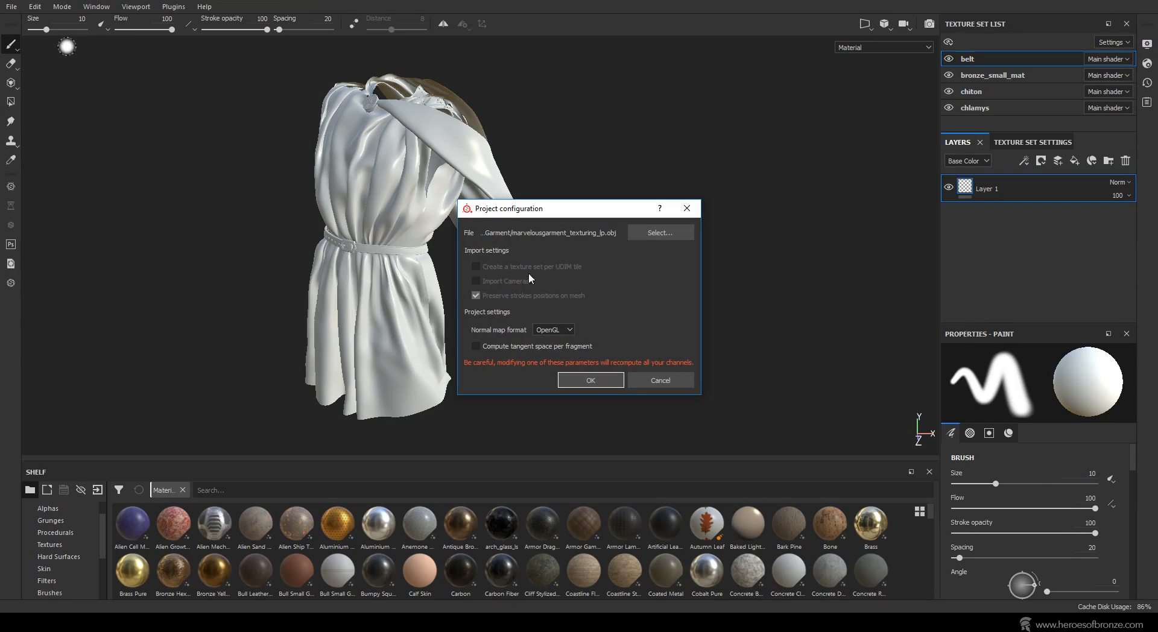
pyautogui.click(670, 232)
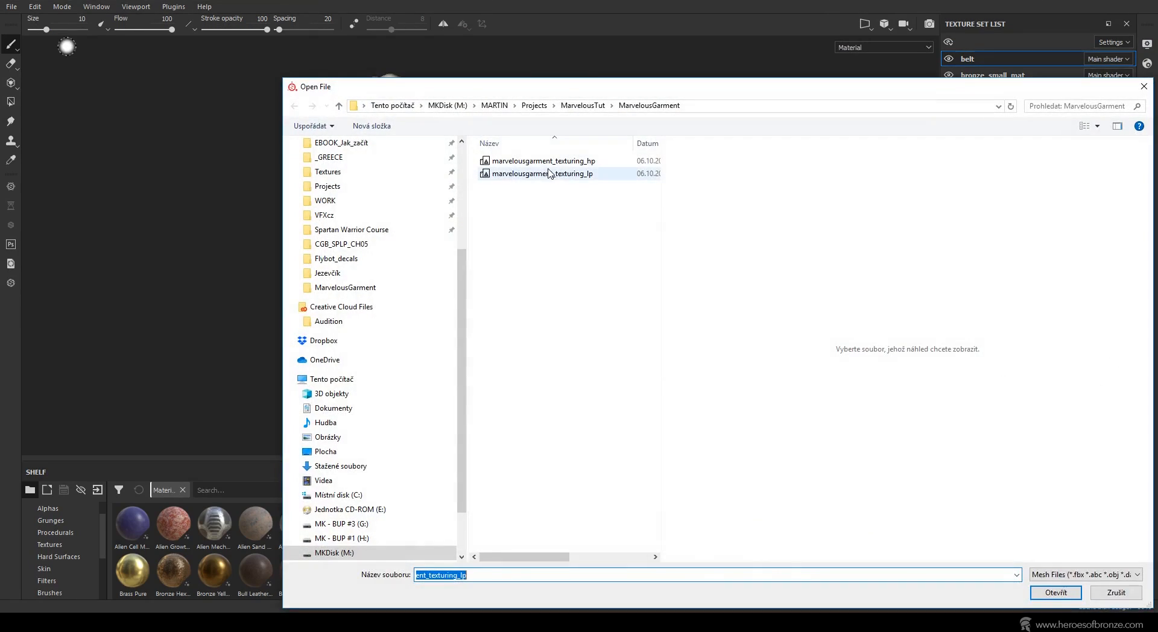
pyautogui.press('Return')
pyautogui.click(590, 379)
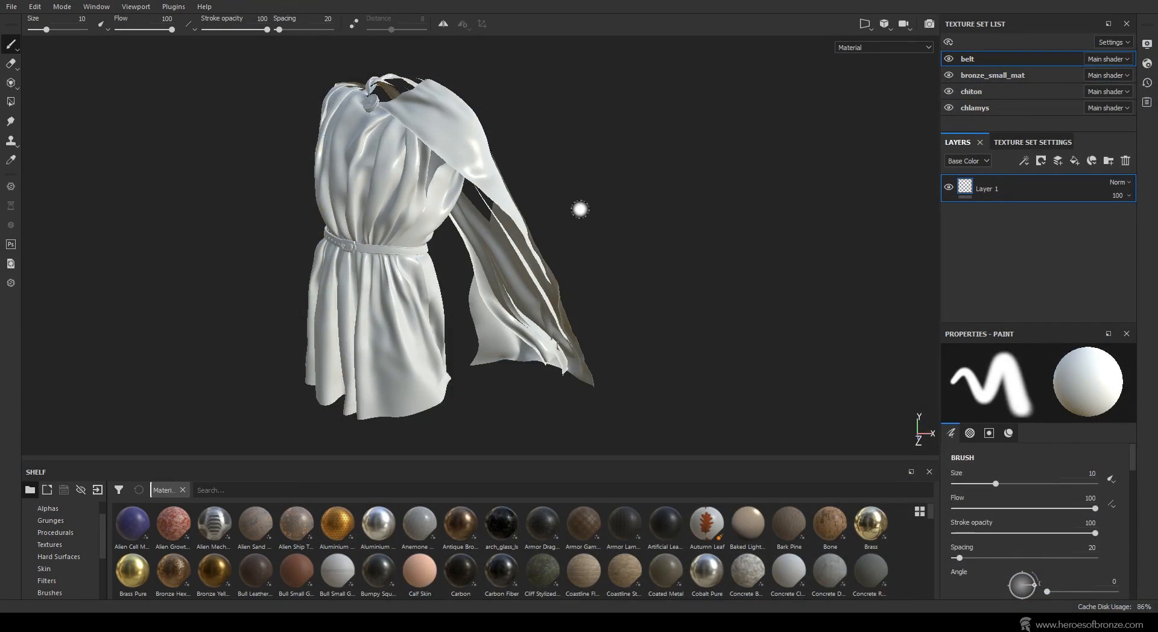
pyautogui.moveTo(547, 212)
pyautogui.keyDown('alt'); pyautogui.mouseDown()
pyautogui.moveTo(174, 211)
pyautogui.moveTo(375, 245)
pyautogui.moveTo(638, 233)
pyautogui.moveTo(553, 223)
pyautogui.mouseUp(); pyautogui.keyUp('alt')
pyautogui.keyDown('alt'); pyautogui.moveTo(391, 136); pyautogui.dragTo(561, 232); pyautogui.keyUp('alt')
pyautogui.moveTo(500, 119)
pyautogui.keyDown('alt'); pyautogui.mouseDown()
pyautogui.moveTo(626, 212)
pyautogui.moveTo(504, 179)
pyautogui.mouseUp(); pyautogui.keyUp('alt')
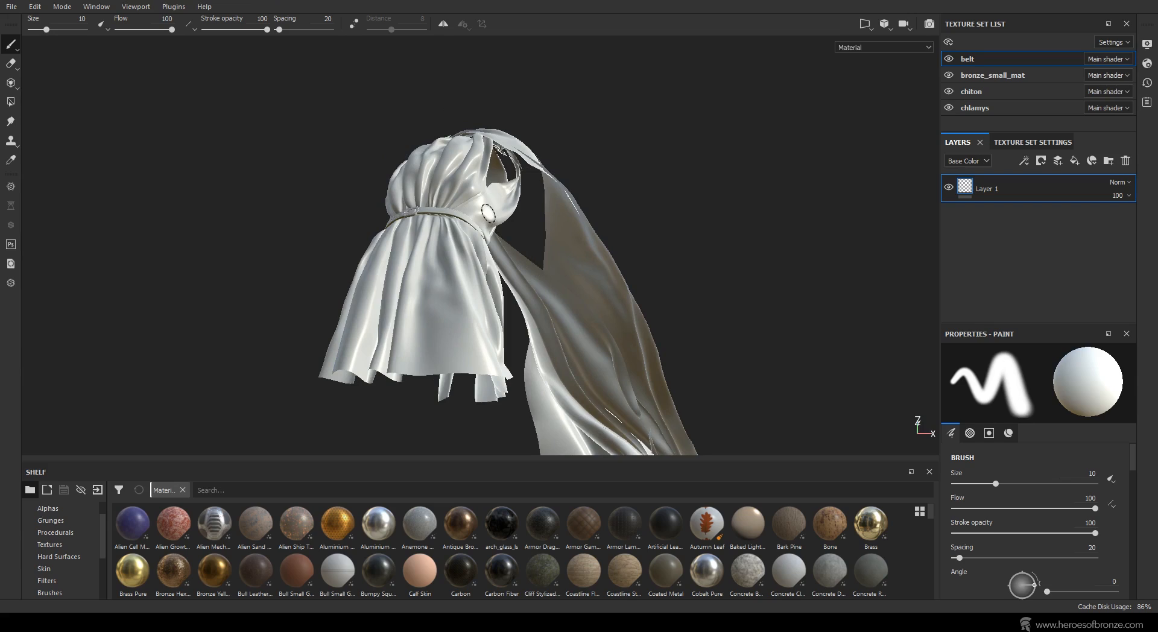
pyautogui.keyDown('alt'); pyautogui.moveTo(488, 213); pyautogui.dragTo(798, 331); pyautogui.keyUp('alt')
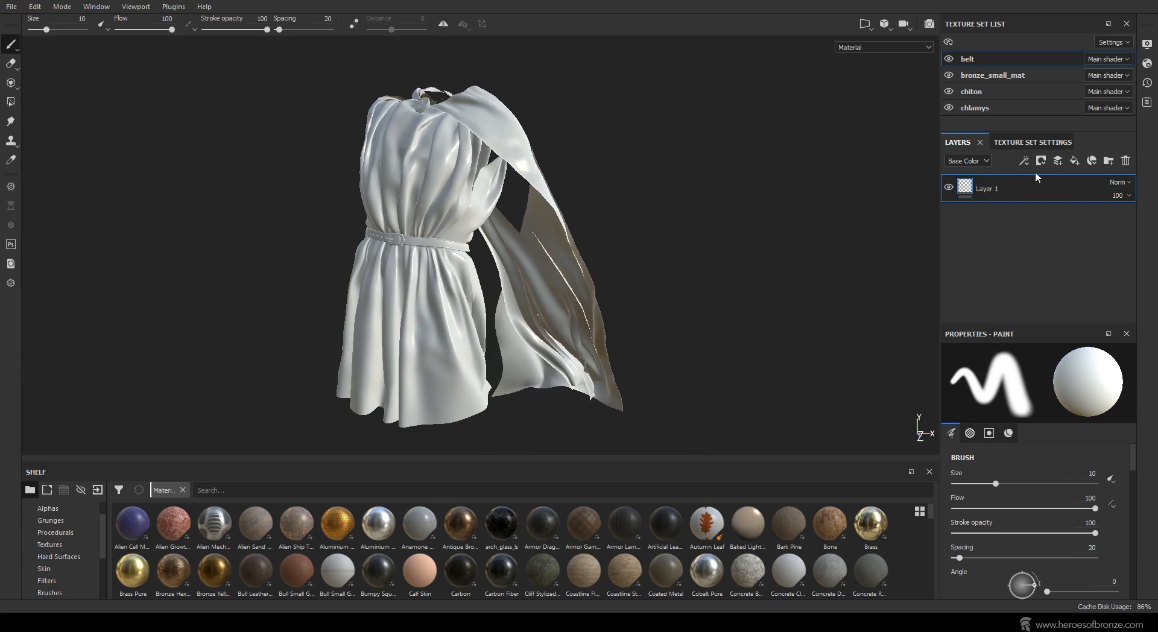
# Set up mesh map baking with a 2048 output size and marvelousgarment_texturing_hp as the high definition mesh.
pyautogui.click(1032, 142)
pyautogui.scroll(-3, 1073, 230)
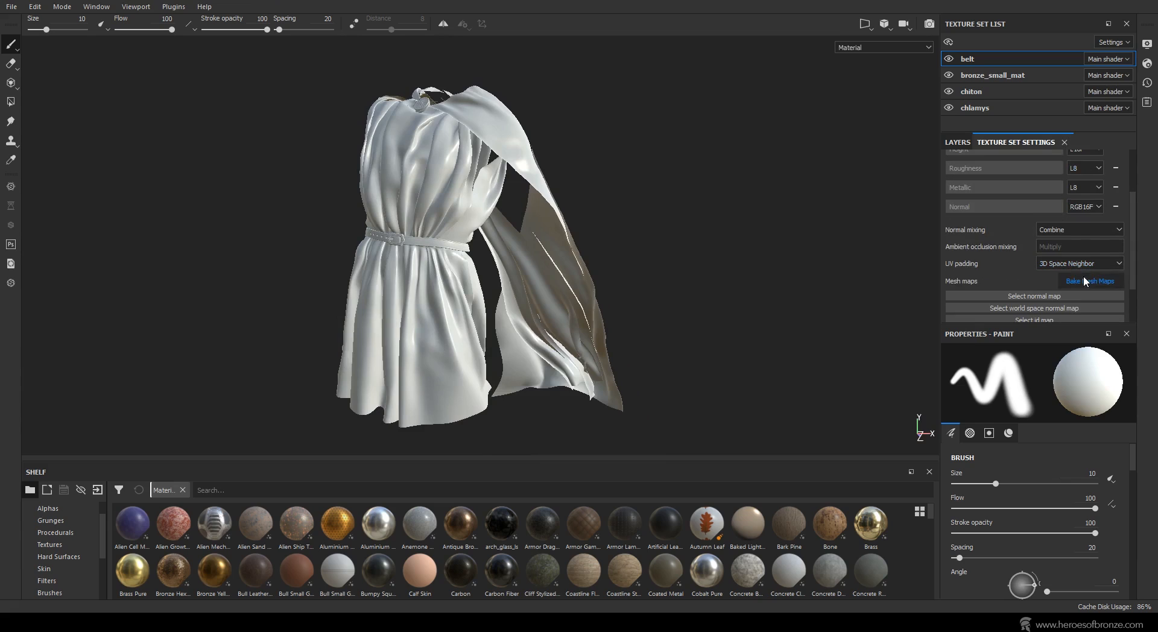
pyautogui.click(1082, 279)
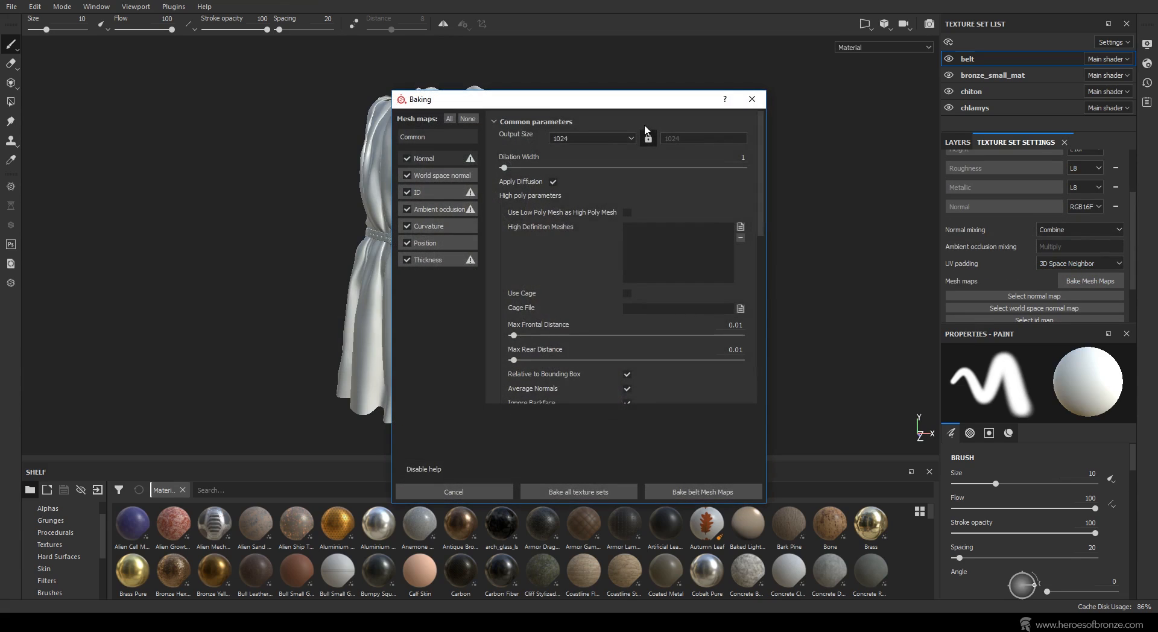
pyautogui.click(581, 135)
pyautogui.click(560, 192)
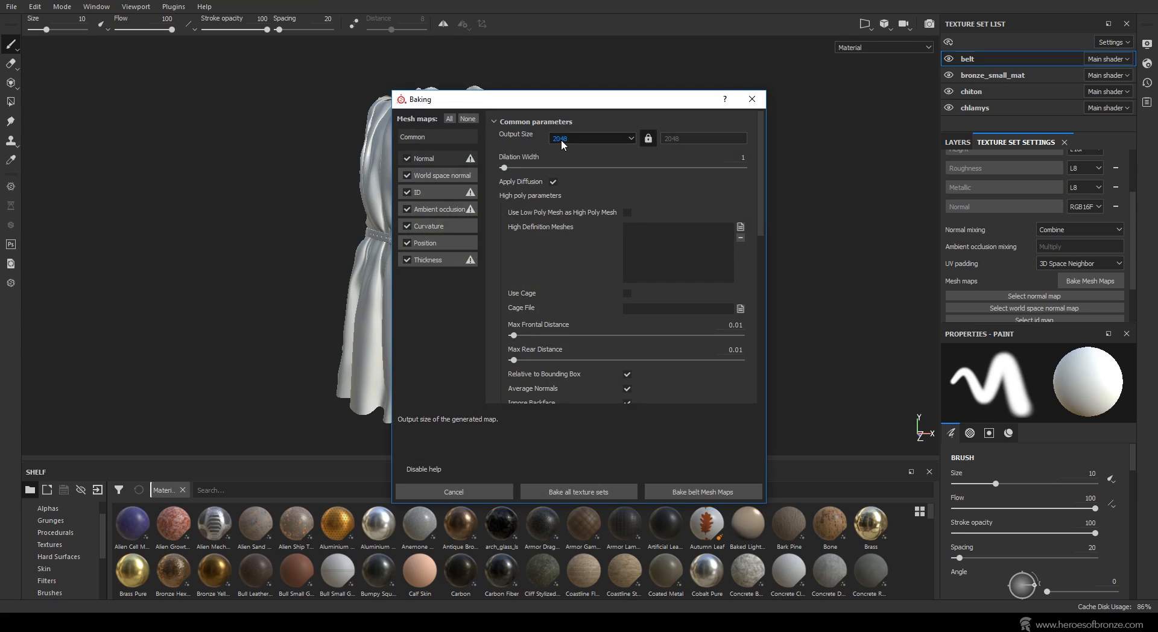
pyautogui.click(740, 227)
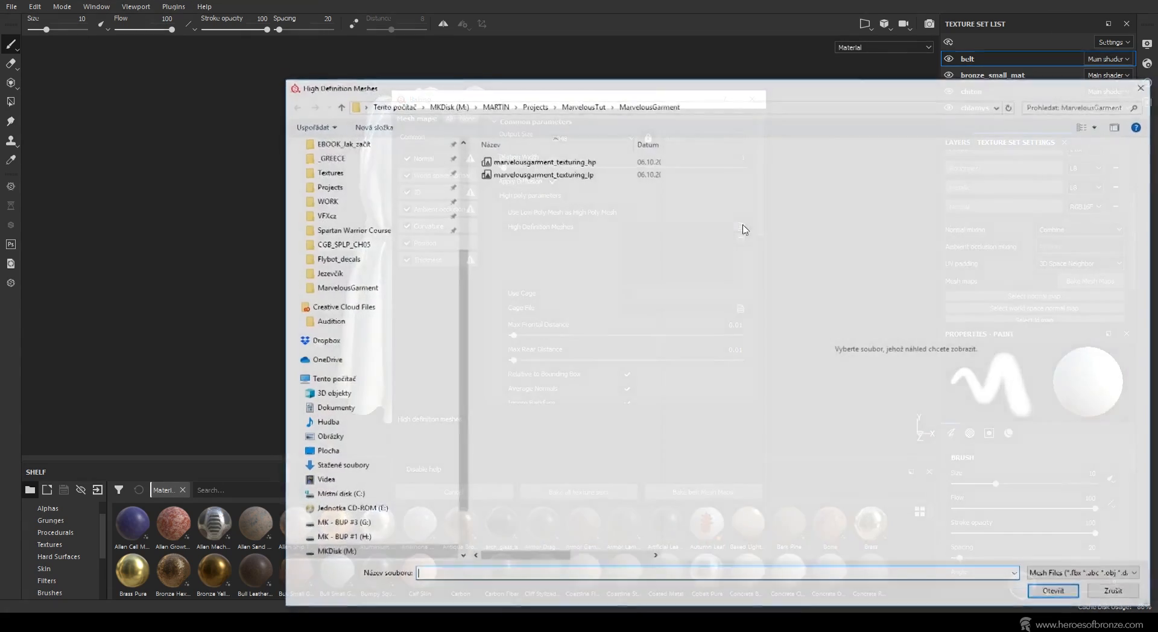
pyautogui.doubleClick(562, 162)
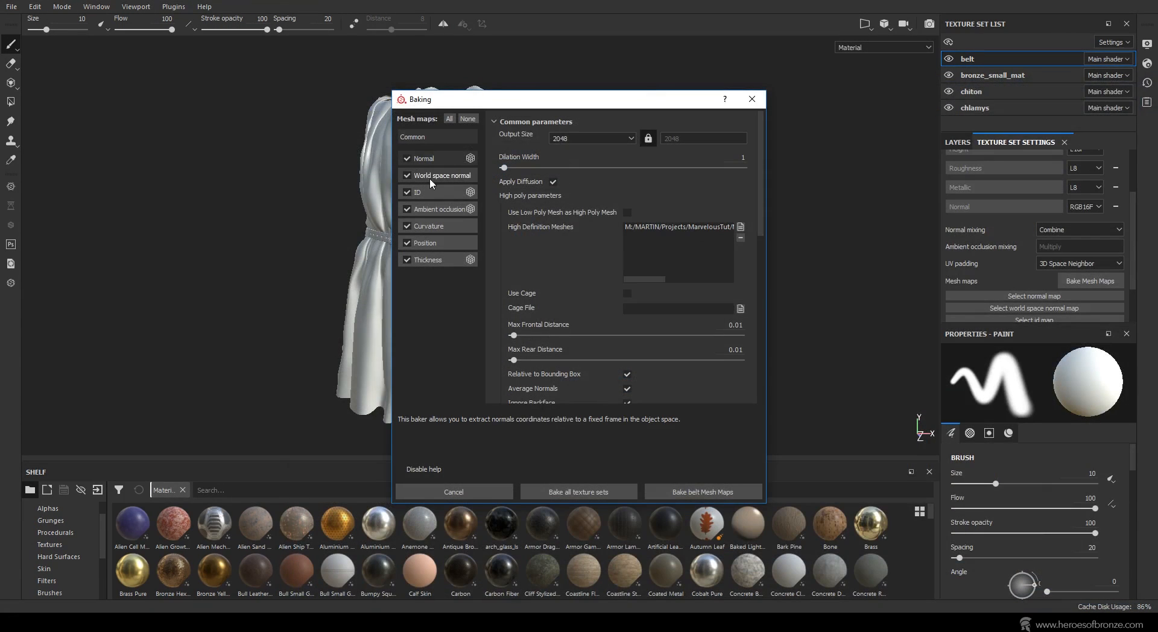
# Exclude the ID map and bake the mesh maps for all texture sets.
pyautogui.click(407, 192)
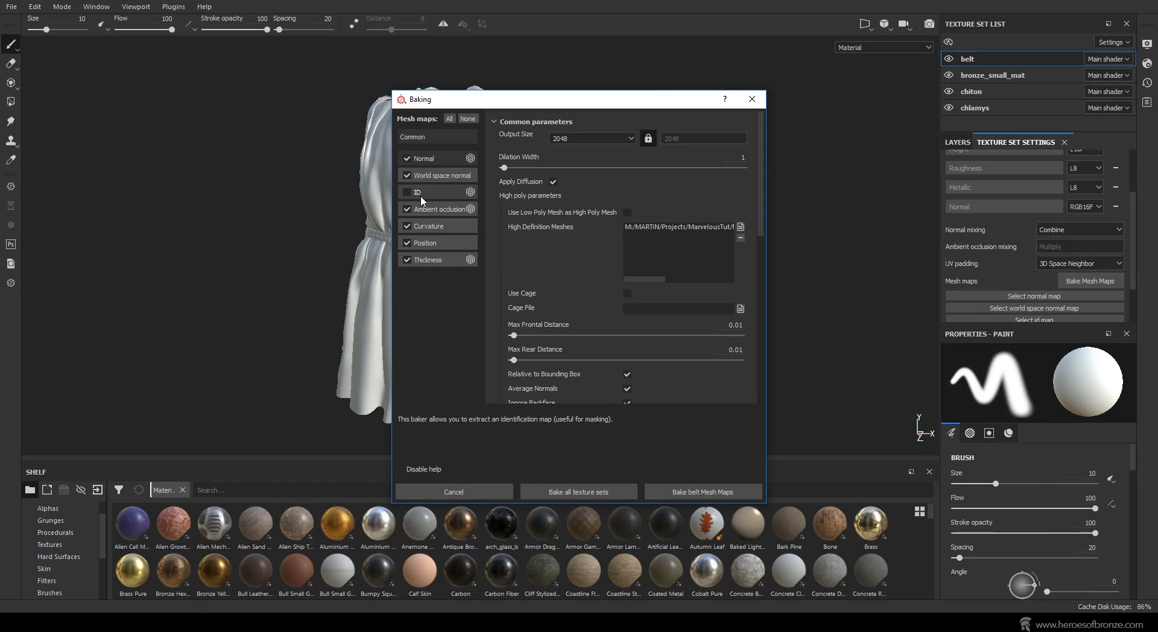
pyautogui.click(594, 490)
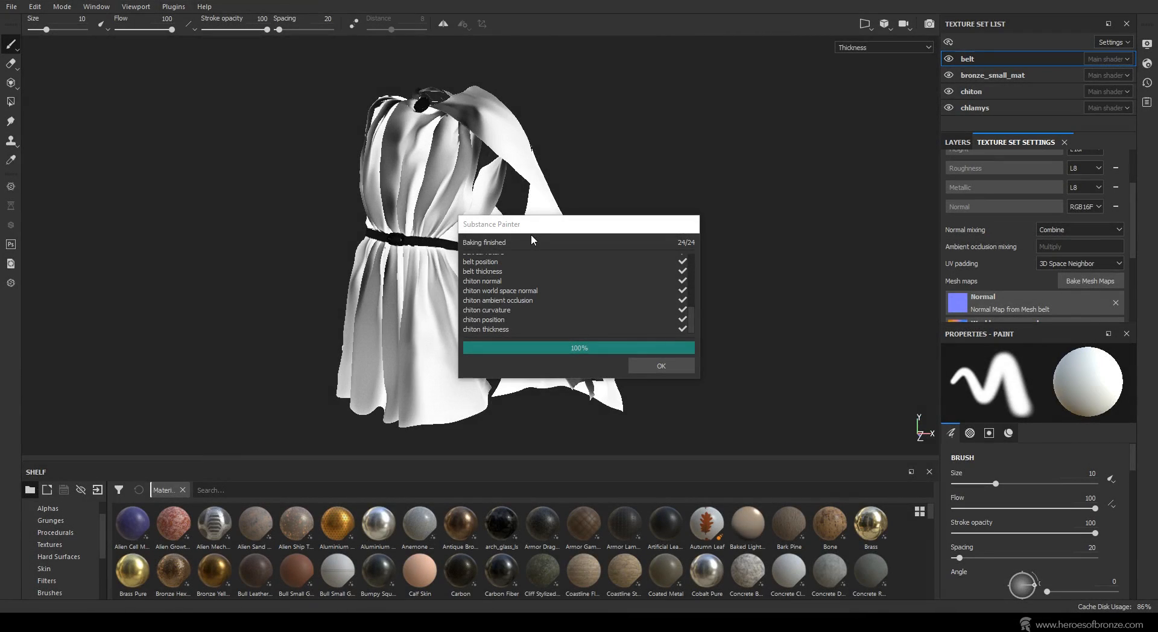
pyautogui.click(645, 365)
# Examine the baked tunic and the front and back of the cloak from several angles.
pyautogui.press('f')
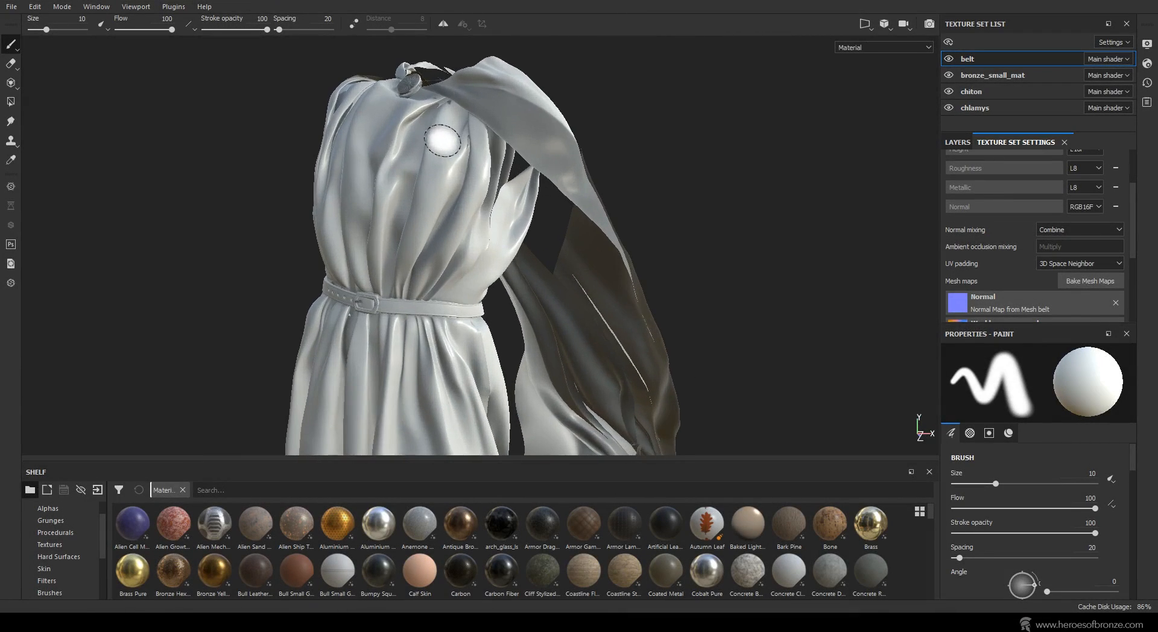
pyautogui.moveTo(442, 140)
pyautogui.keyDown('alt'); pyautogui.mouseDown()
pyautogui.moveTo(96, 178)
pyautogui.moveTo(323, 194)
pyautogui.moveTo(413, 215)
pyautogui.moveTo(214, 226)
pyautogui.moveTo(924, 176)
pyautogui.moveTo(951, 238)
pyautogui.moveTo(927, 232)
pyautogui.mouseUp(); pyautogui.keyUp('alt')
pyautogui.moveTo(799, 219)
pyautogui.keyDown('alt'); pyautogui.mouseDown()
pyautogui.moveTo(708, 225)
pyautogui.moveTo(778, 155)
pyautogui.moveTo(808, 166)
pyautogui.mouseUp(); pyautogui.keyUp('alt')
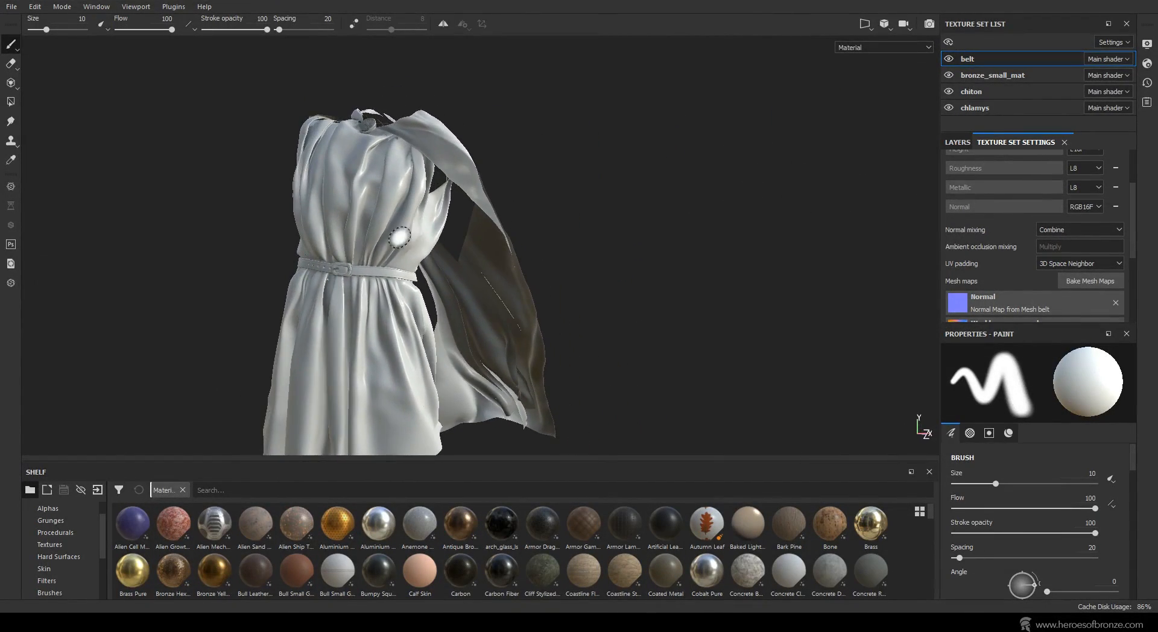
pyautogui.keyDown('alt'); pyautogui.moveTo(399, 237); pyautogui.dragTo(596, 237); pyautogui.keyUp('alt')
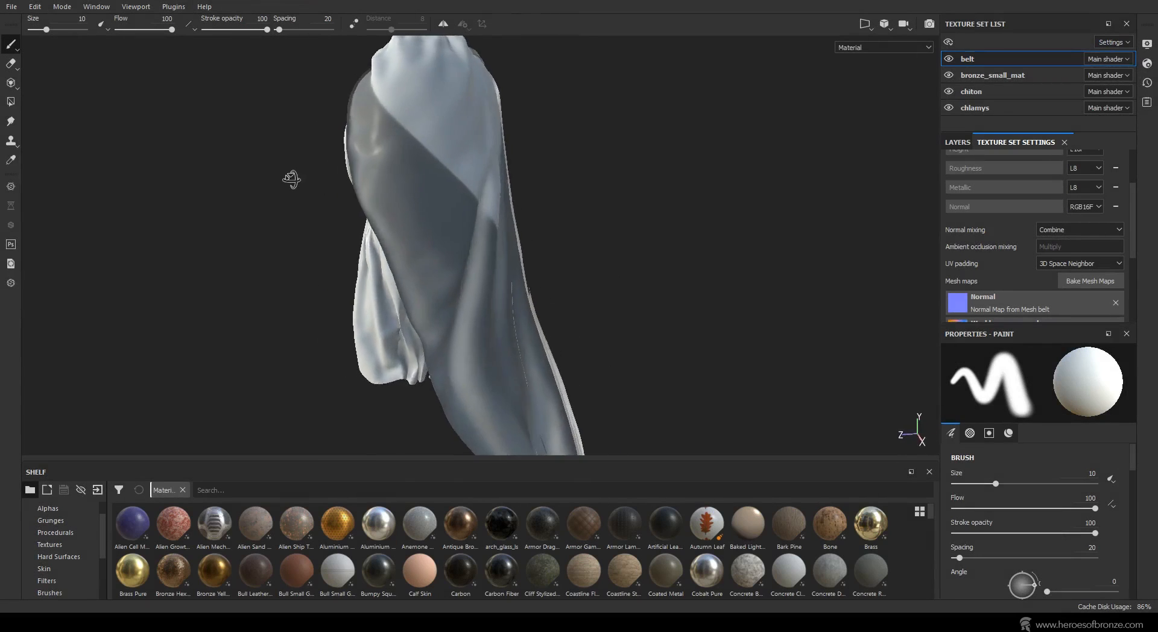
pyautogui.keyDown('alt'); pyautogui.moveTo(292, 181); pyautogui.dragTo(334, 143); pyautogui.keyUp('alt')
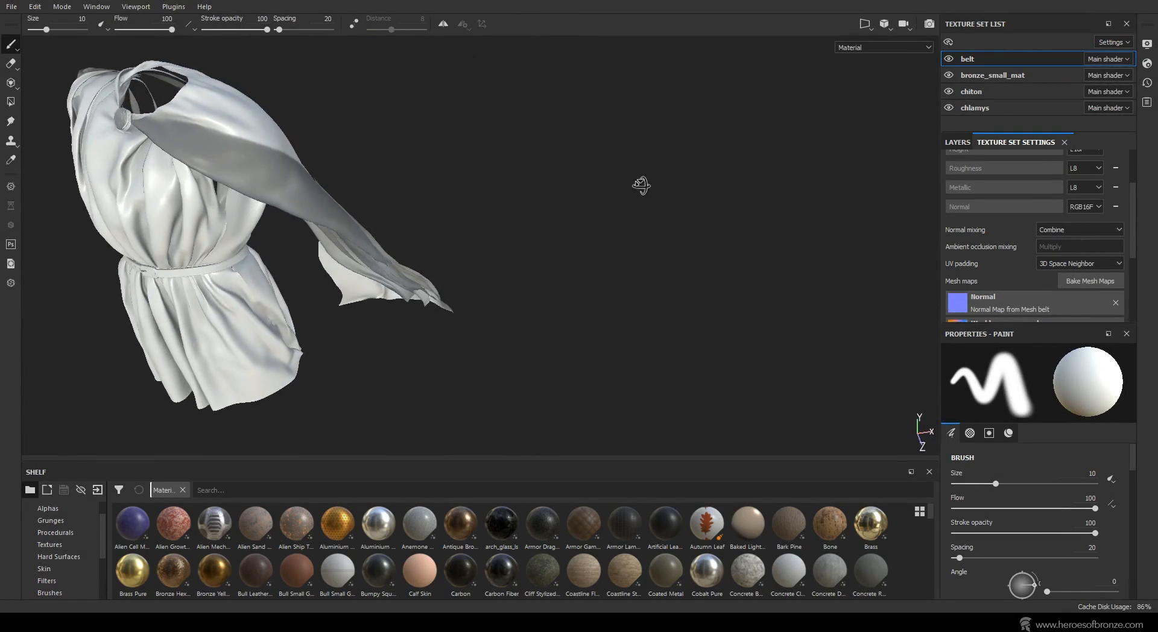
pyautogui.keyDown('alt'); pyautogui.moveTo(641, 186); pyautogui.dragTo(519, 153); pyautogui.keyUp('alt')
# Replace the Main shader with another PBR metallic shader variant.
pyautogui.click(1147, 64)
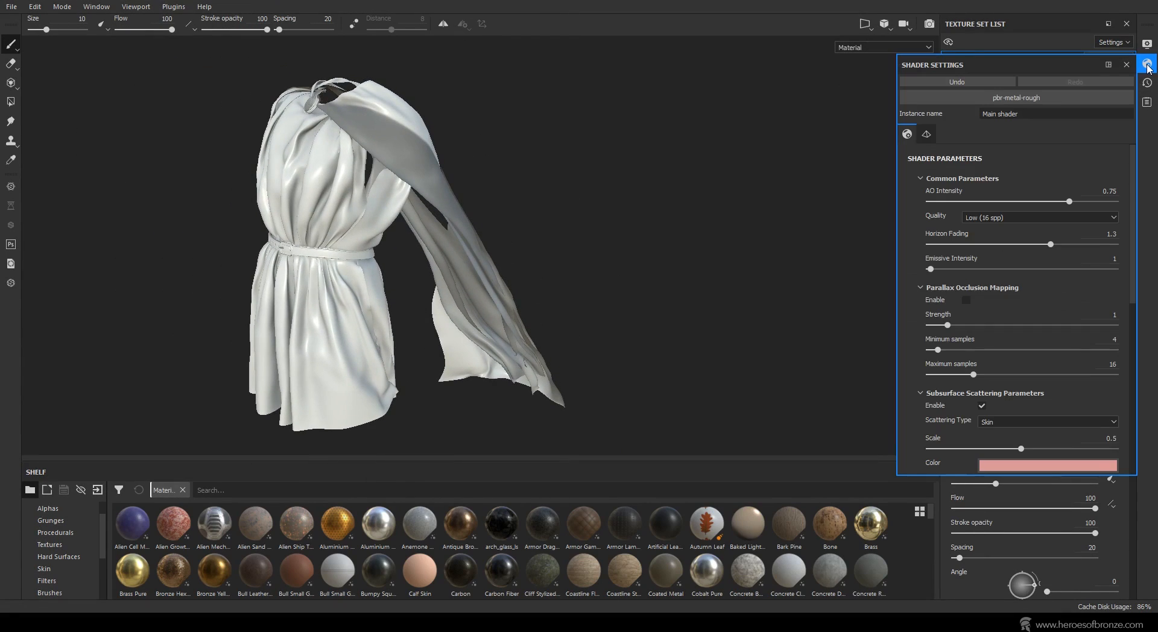
pyautogui.click(1000, 96)
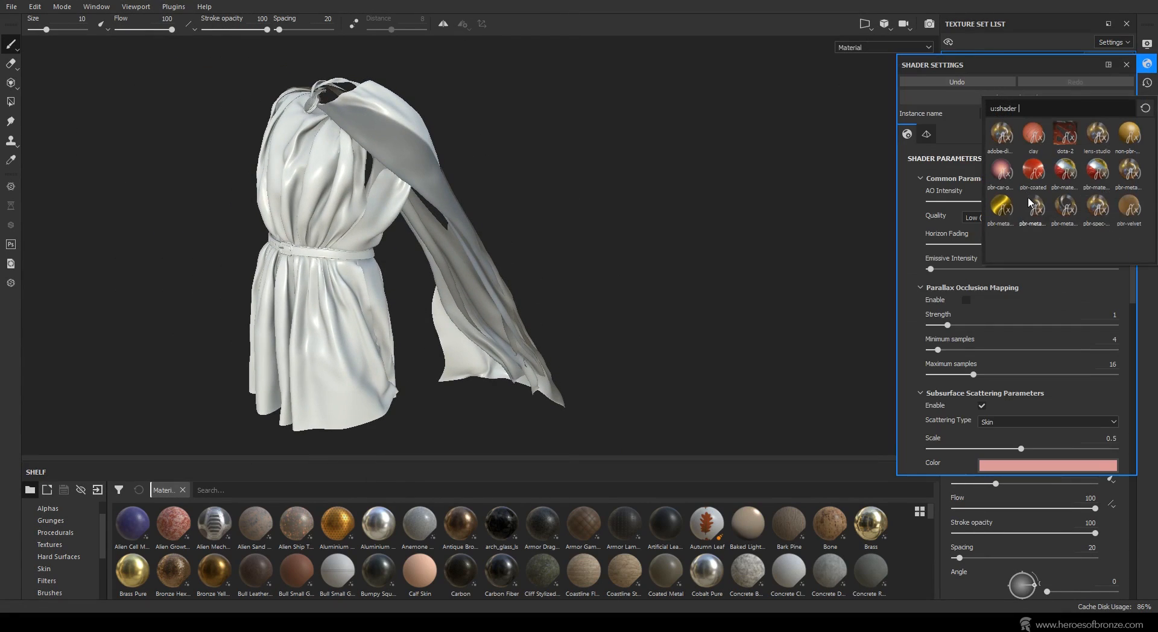
pyautogui.click(1077, 209)
# Remove the baked ambient occlusion map from the chlamys texture set and select the chiton texture set.
pyautogui.moveTo(667, 191)
pyautogui.keyDown('alt'); pyautogui.mouseDown()
pyautogui.moveTo(88, 188)
pyautogui.moveTo(393, 150)
pyautogui.moveTo(778, 205)
pyautogui.moveTo(665, 208)
pyautogui.mouseUp(); pyautogui.keyUp('alt')
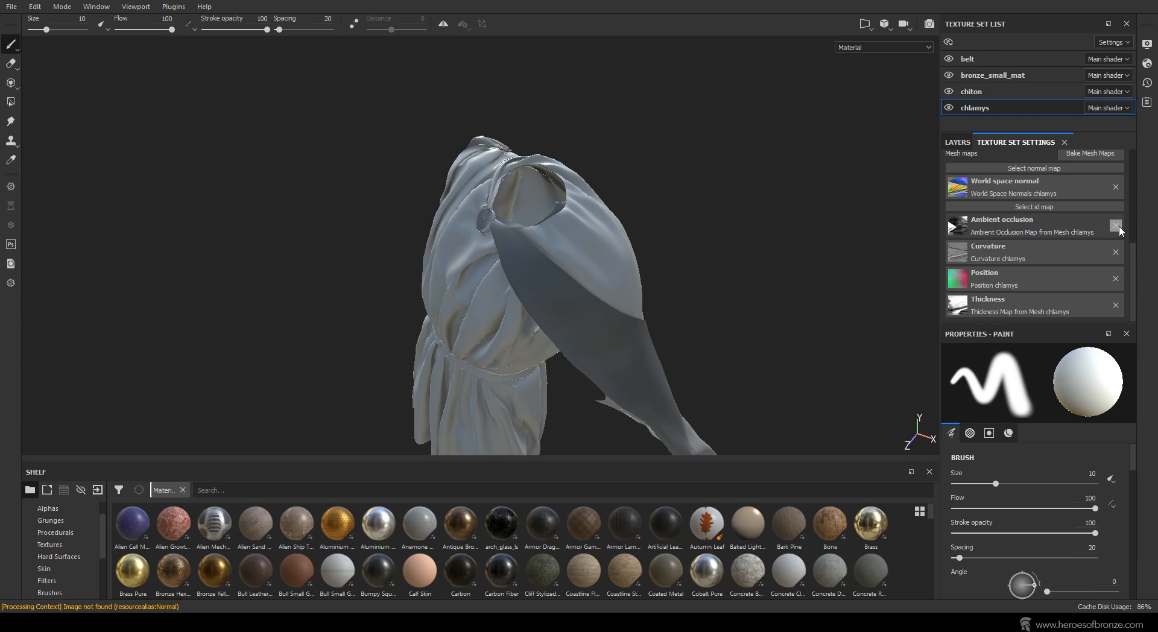
pyautogui.click(1115, 226)
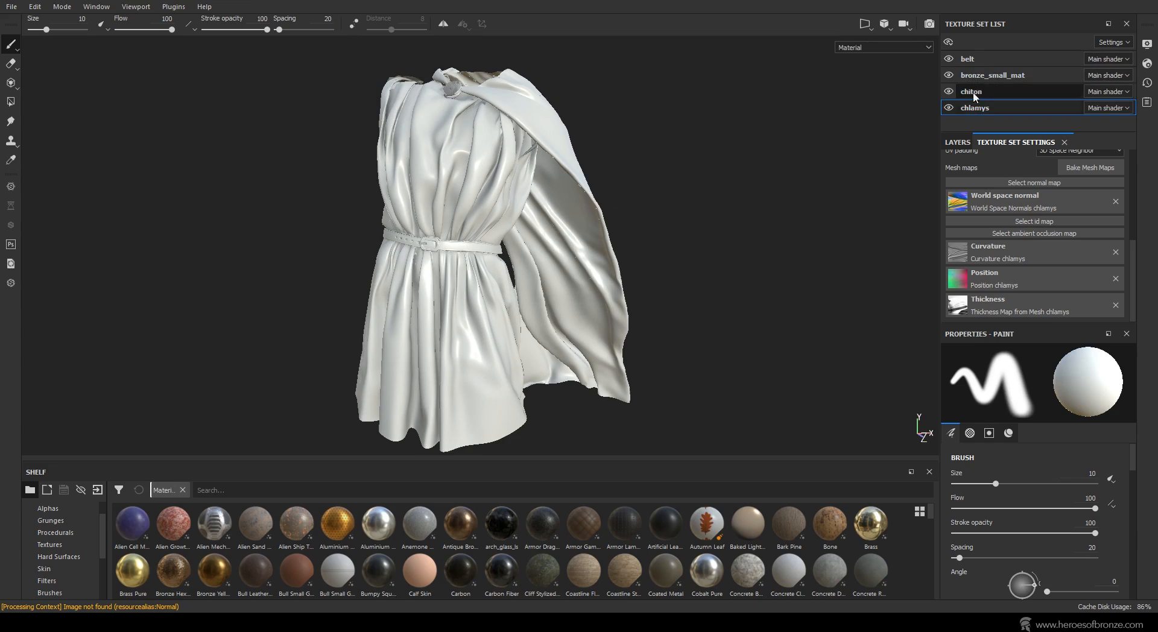
pyautogui.click(989, 91)
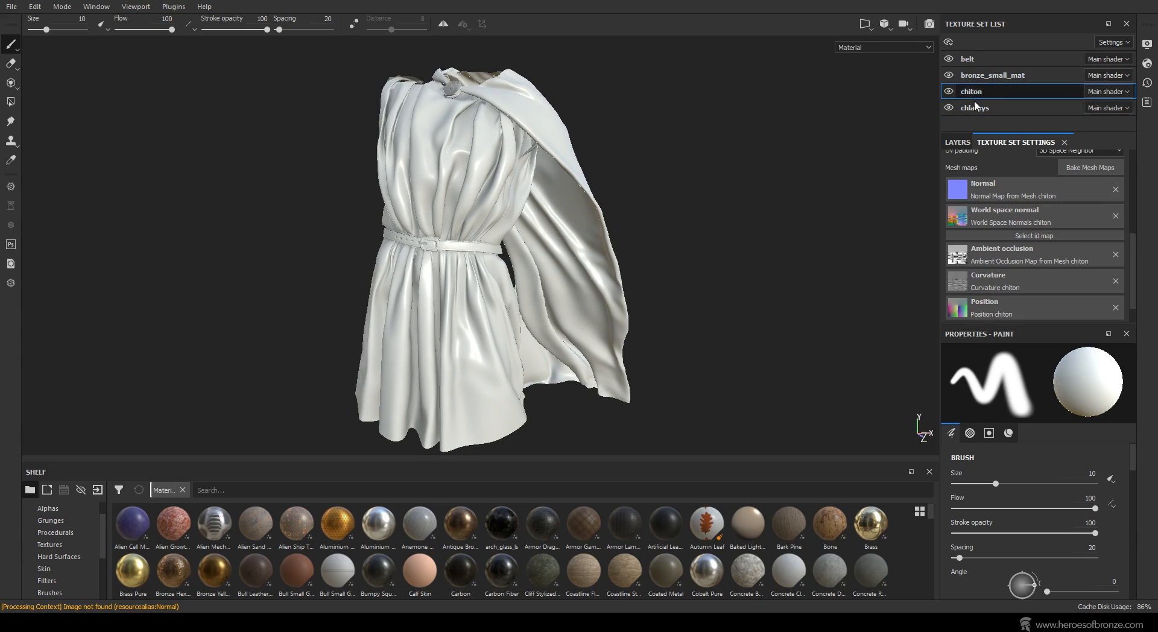
# Dock the layer stack beside the shelf and enlarge both areas vertically.
pyautogui.click(961, 143)
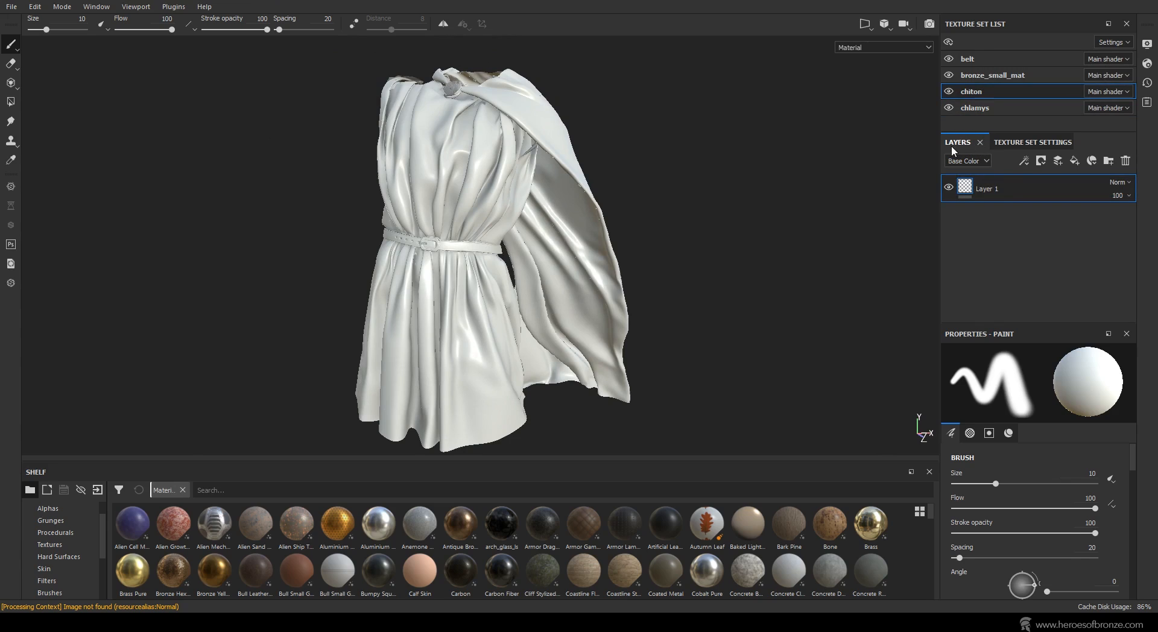
pyautogui.moveTo(950, 146); pyautogui.dragTo(790, 310)
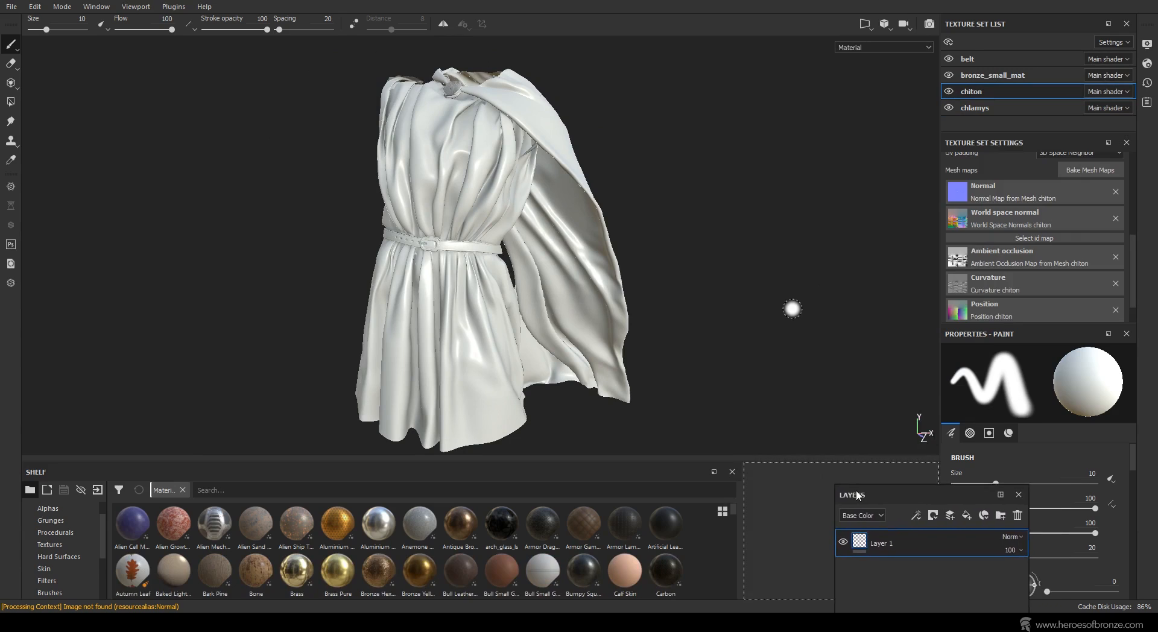
pyautogui.moveTo(789, 461); pyautogui.dragTo(788, 405)
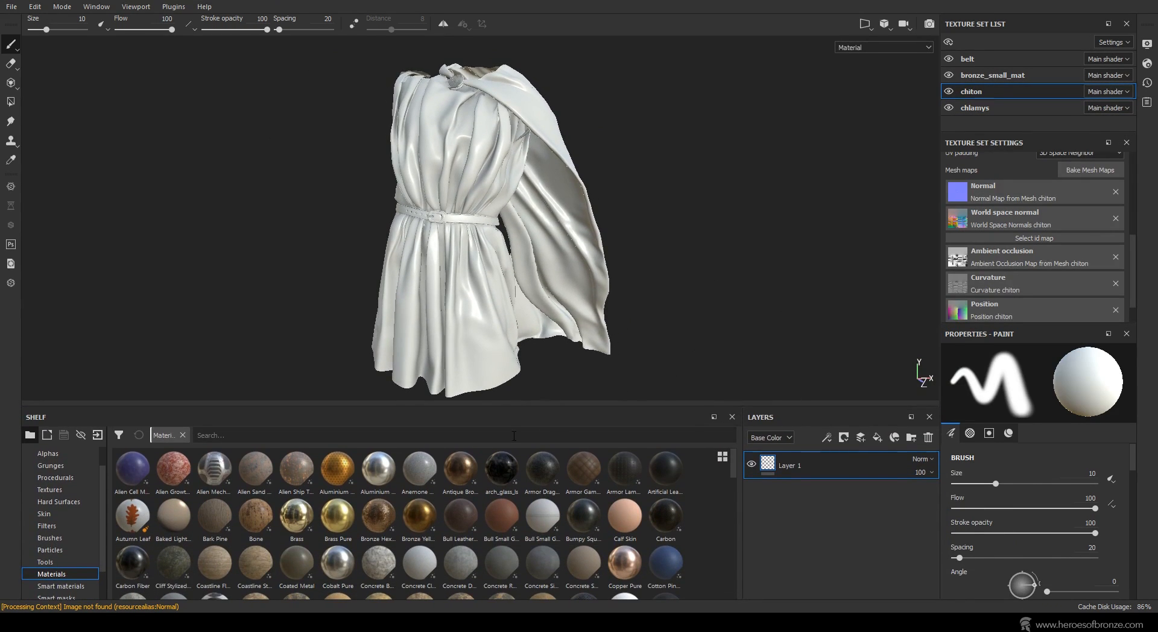
# Open Substance Source, search it for linen and browse the fabric materials.
pyautogui.click(11, 284)
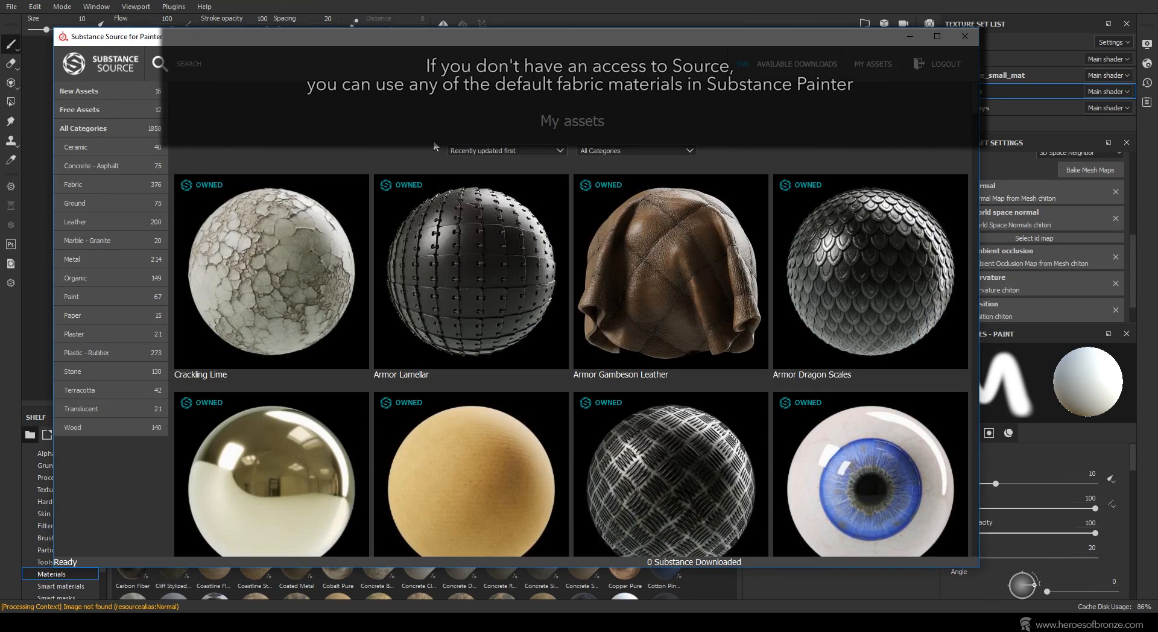
pyautogui.write('line')
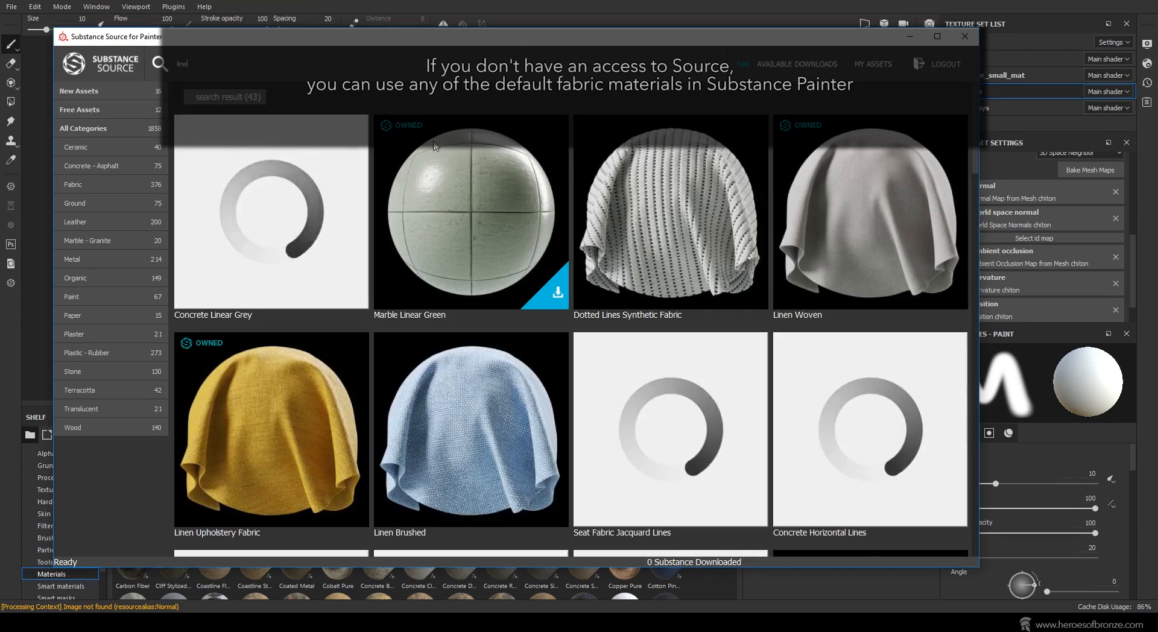
pyautogui.write('n')
pyautogui.scroll(-2, 378, 354)
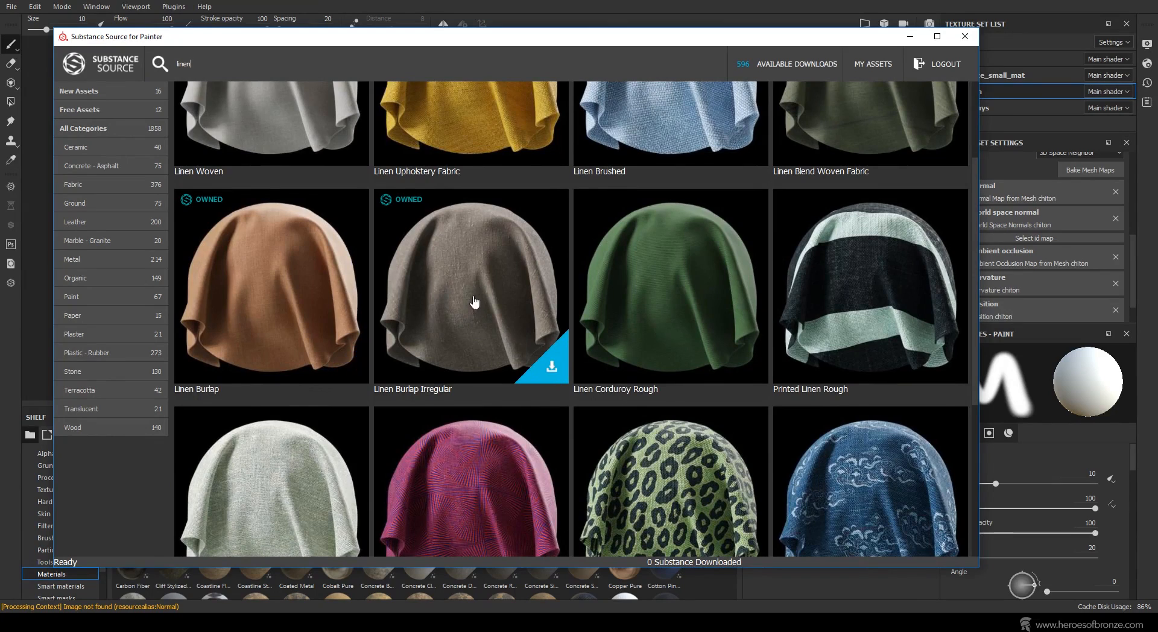
pyautogui.scroll(2, 337, 241)
pyautogui.scroll(-1, 277, 186)
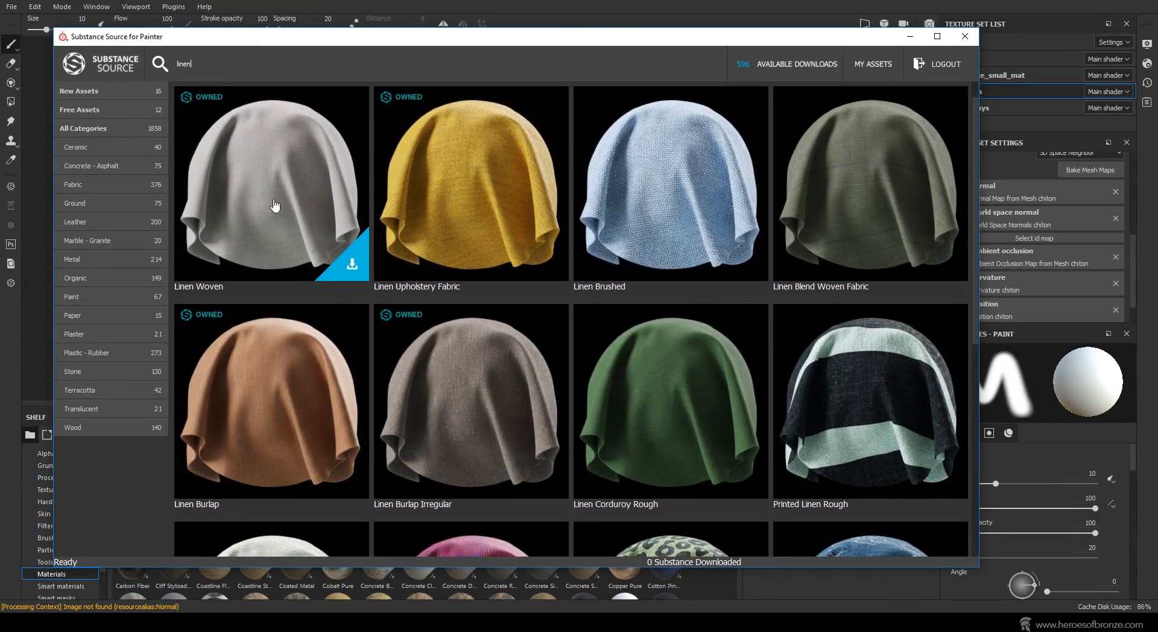
# Preview the Linen Woven material and go through its sample images.
pyautogui.click(257, 185)
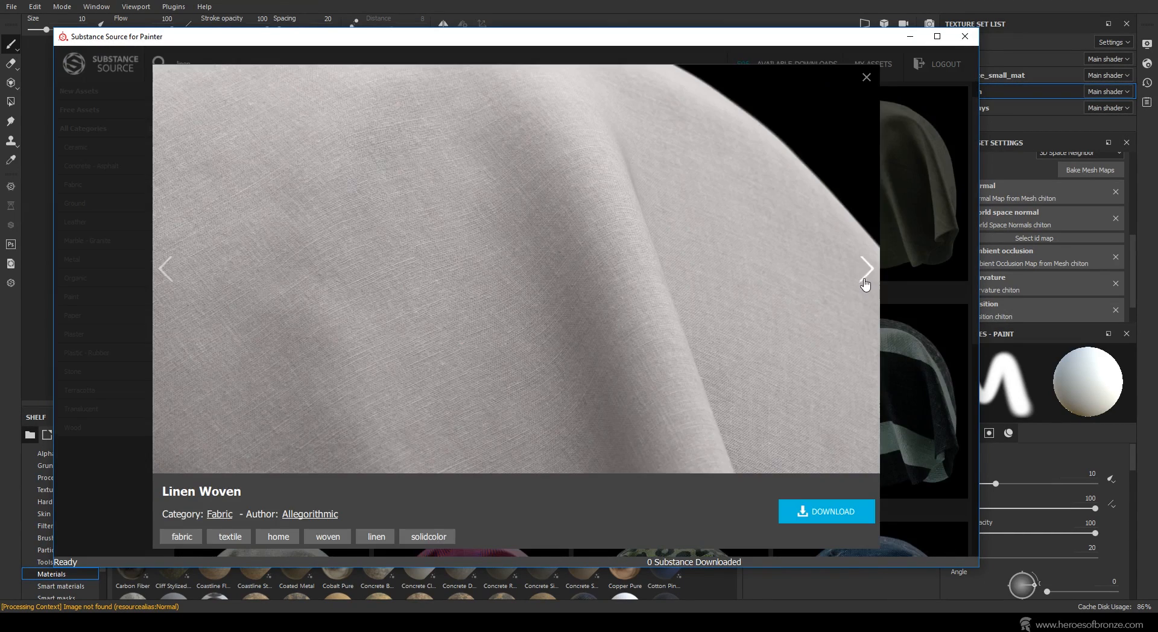
pyautogui.click(867, 271)
pyautogui.click(866, 280)
pyautogui.click(867, 280)
pyautogui.click(866, 280)
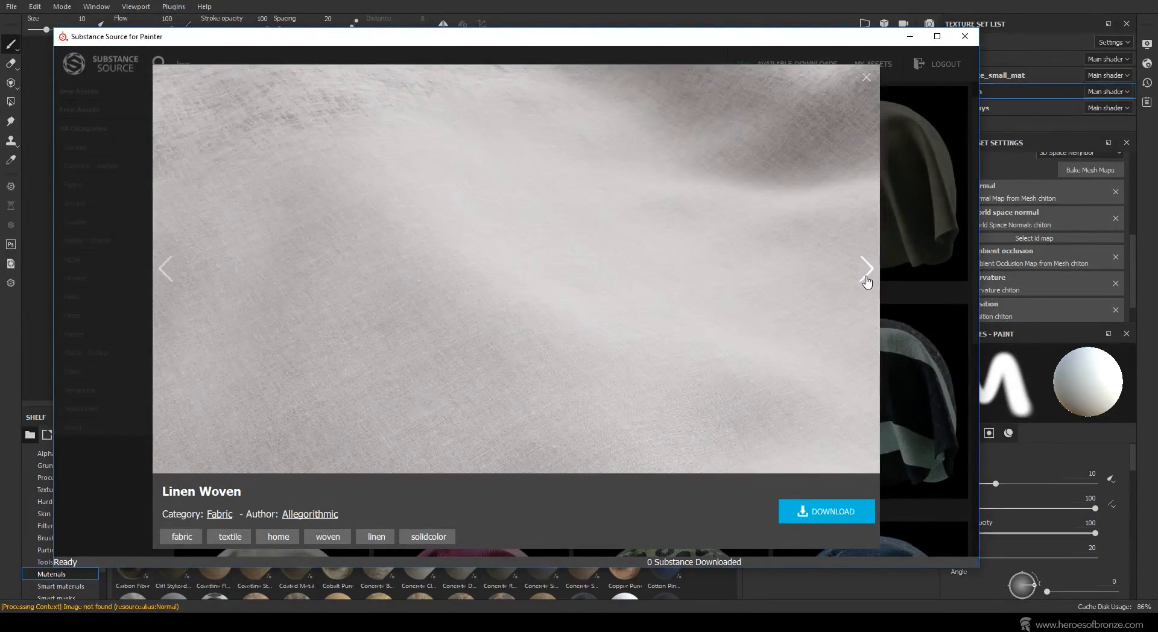
pyautogui.click(866, 280)
pyautogui.click(867, 281)
pyautogui.click(866, 281)
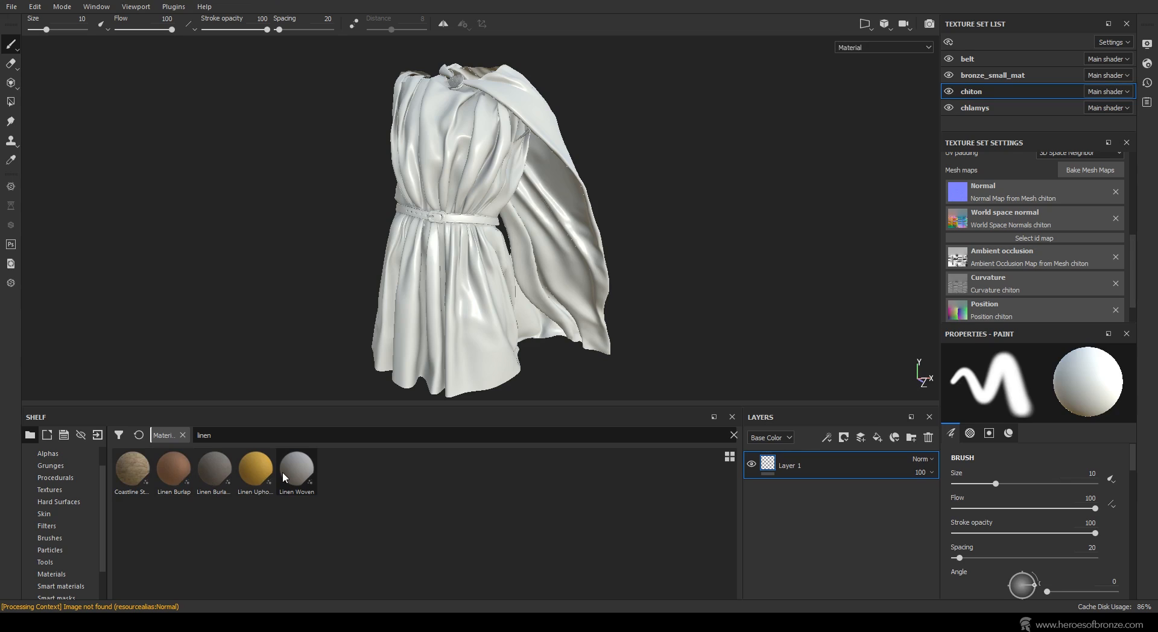
# Apply the Linen Woven material to the chiton as a fill layer beneath Layer 1 with a UV scale of 8.
pyautogui.moveTo(282, 472); pyautogui.dragTo(794, 508)
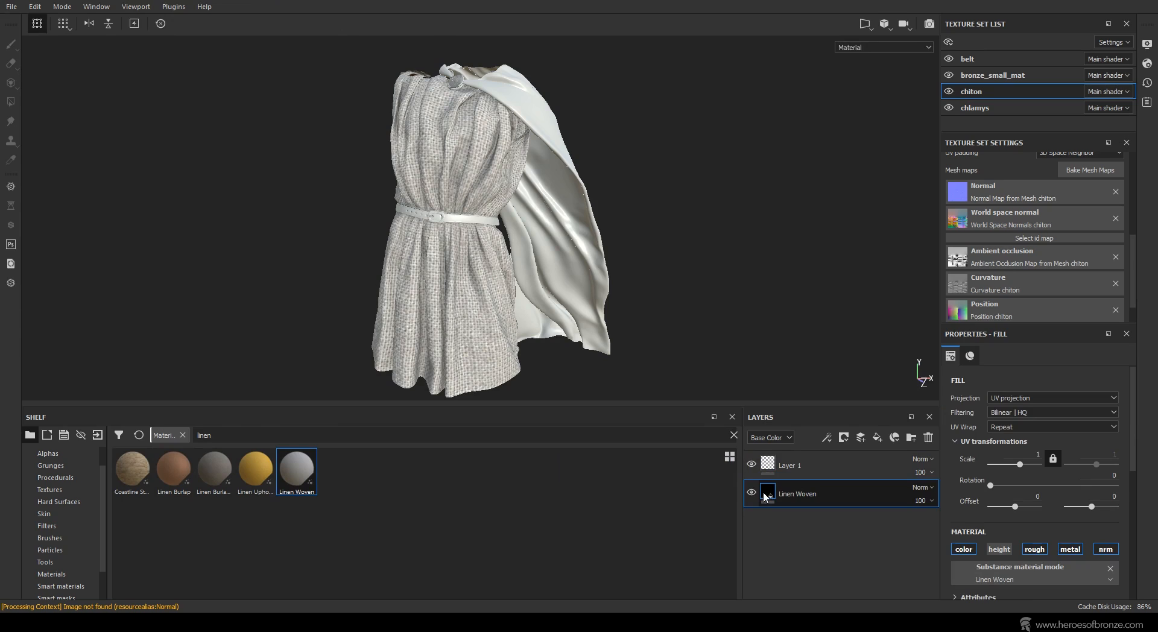
pyautogui.moveTo(1016, 457); pyautogui.dragTo(1021, 458)
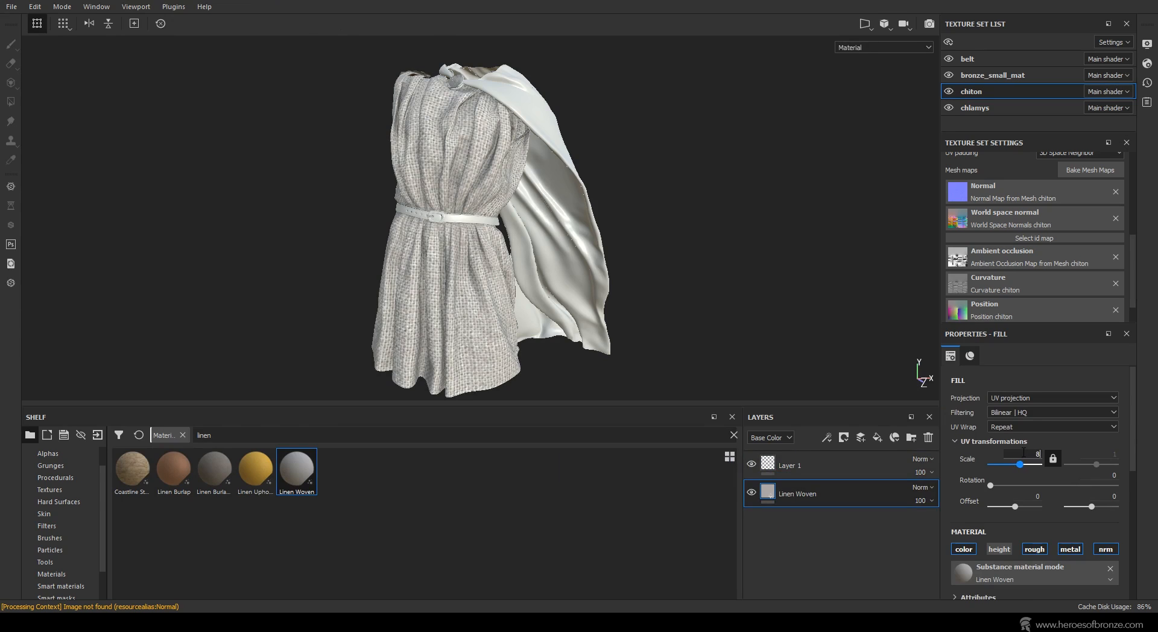
pyautogui.scroll(5, 467, 205)
pyautogui.keyDown('alt'); pyautogui.moveTo(468, 205); pyautogui.dragTo(527, 201); pyautogui.keyUp('alt')
pyautogui.keyDown('alt'); pyautogui.moveTo(527, 201); pyautogui.dragTo(516, 201, button='right'); pyautogui.keyUp('alt')
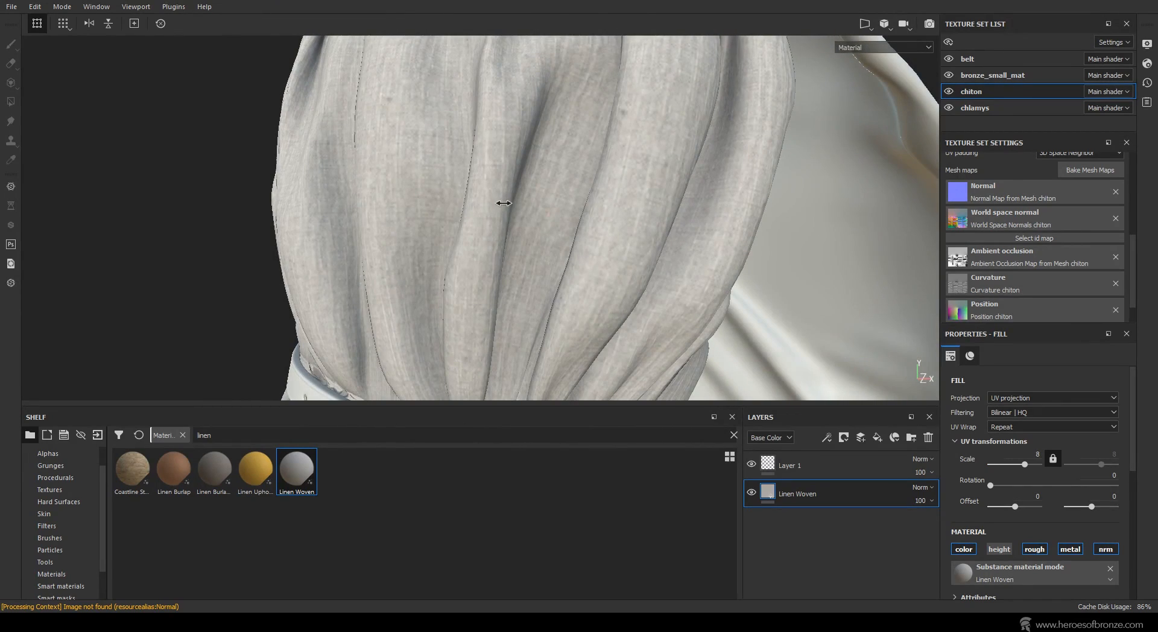
# Set the Linen Woven layer's UV scale to 12 and check the weave on the chiton.
pyautogui.write('12')
pyautogui.press('Return')
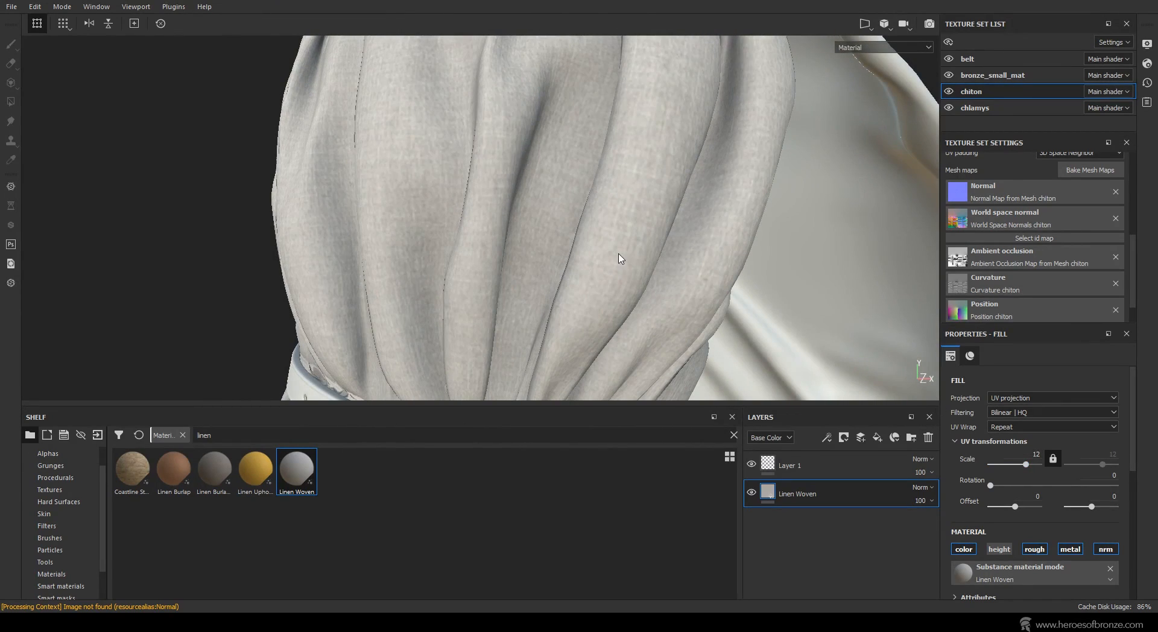
pyautogui.scroll(-5, 618, 260)
pyautogui.scroll(5, 1013, 190)
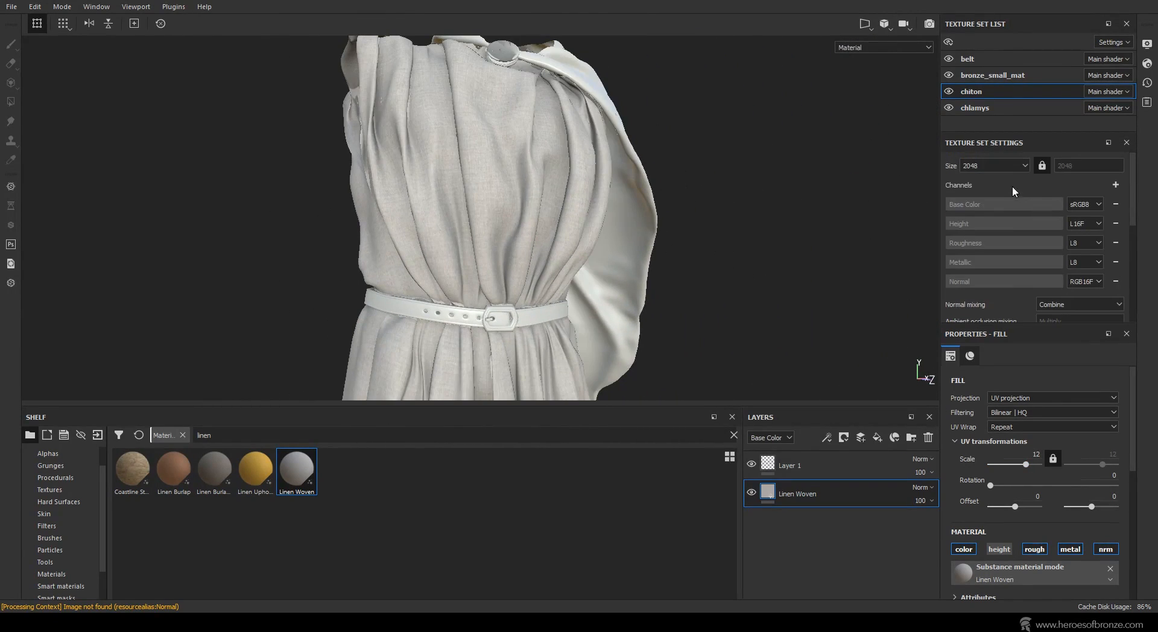
# Set the chiton texture set size to 4096 and inspect the linen weave up close on the garment.
pyautogui.click(981, 161)
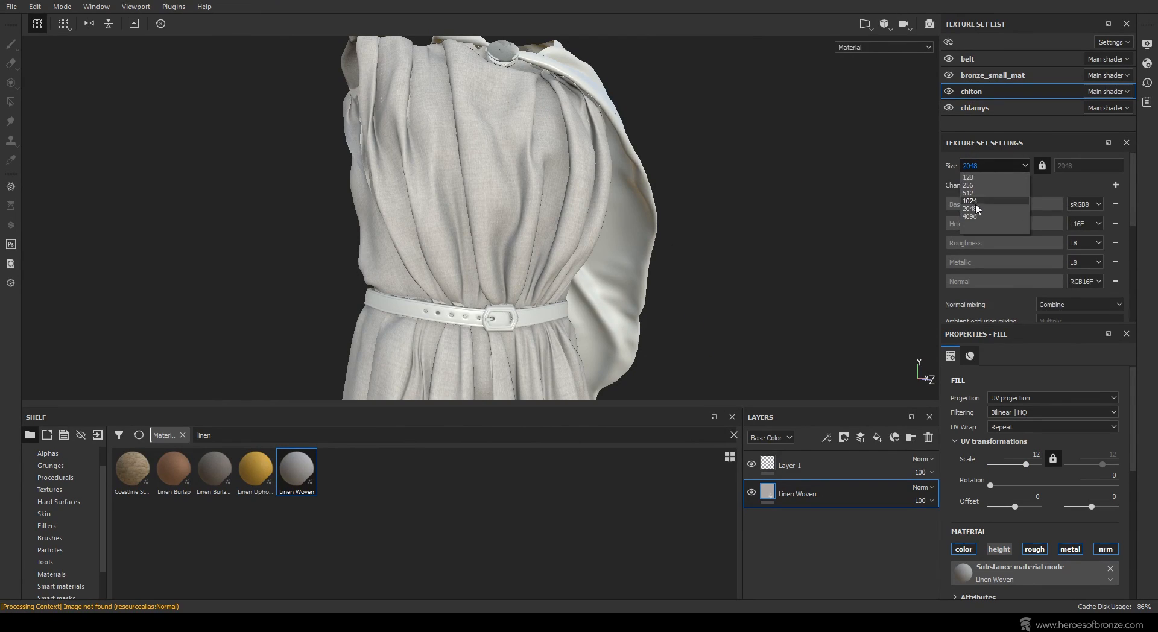
pyautogui.click(978, 212)
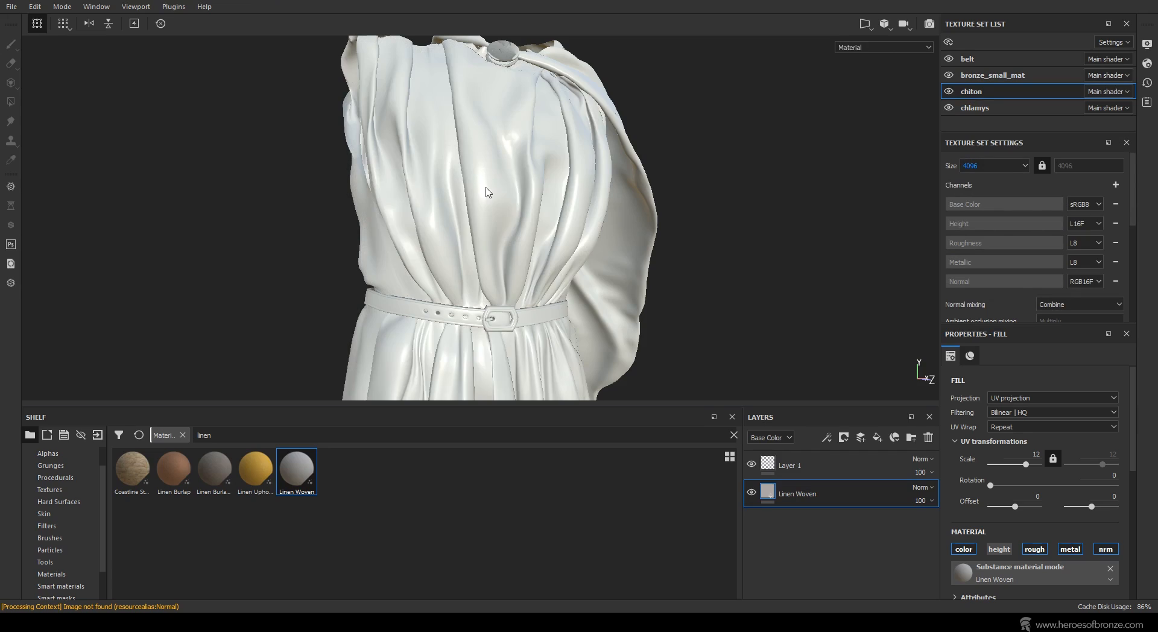
pyautogui.scroll(3, 488, 199)
pyautogui.keyDown('alt'); pyautogui.moveTo(498, 215); pyautogui.dragTo(551, 194); pyautogui.keyUp('alt')
pyautogui.keyDown('shift'); pyautogui.moveTo(550, 194); pyautogui.dragTo(559, 197, button='right'); pyautogui.keyUp('shift')
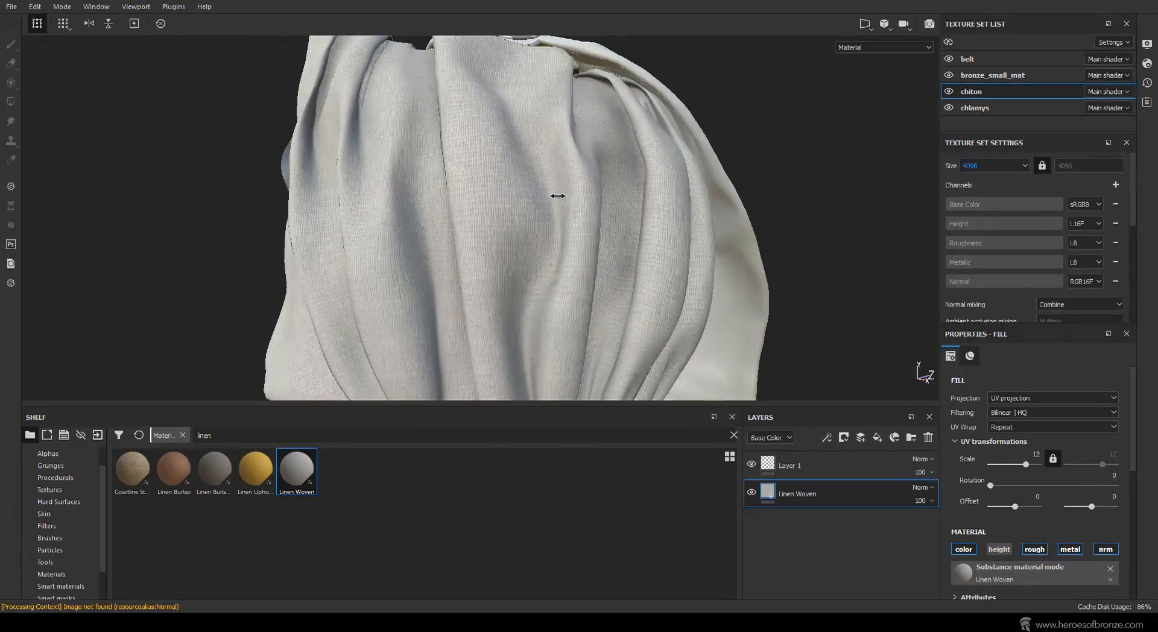
pyautogui.scroll(-3, 562, 216)
pyautogui.keyDown('alt'); pyautogui.moveTo(564, 217); pyautogui.dragTo(518, 105, button='middle'); pyautogui.keyUp('alt')
pyautogui.scroll(-3, 518, 105)
pyautogui.keyDown('alt'); pyautogui.moveTo(517, 105); pyautogui.dragTo(453, 283); pyautogui.keyUp('alt')
pyautogui.scroll(3, 549, 266)
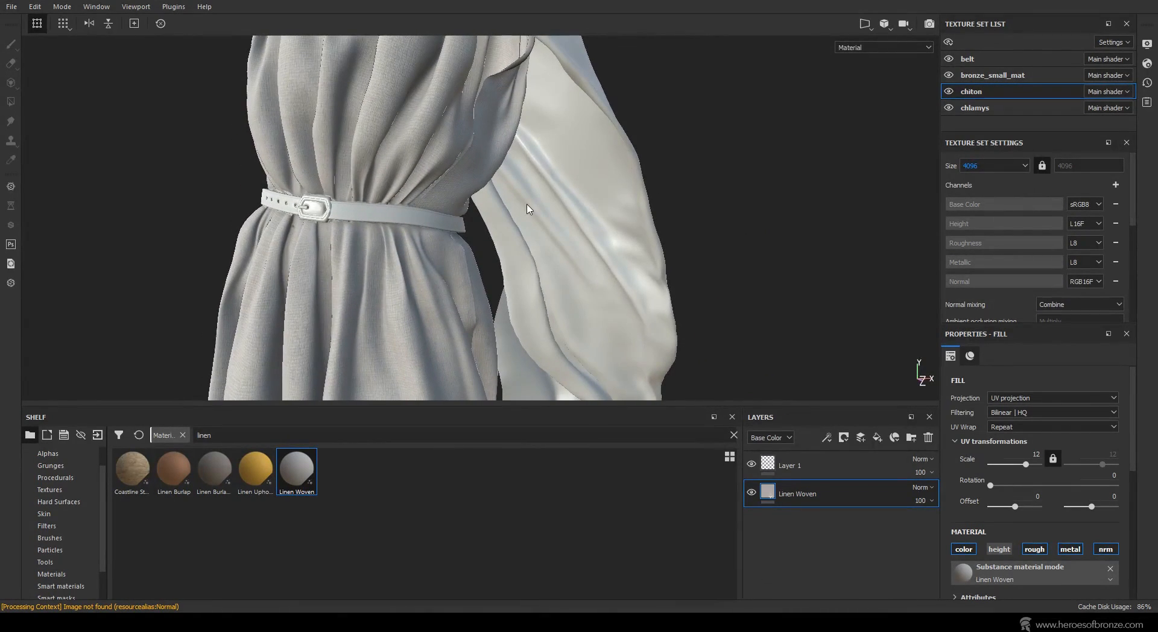
# Show the 3D and UV views side by side and frame the garment and the chiton's UV islands.
pyautogui.press('F1')
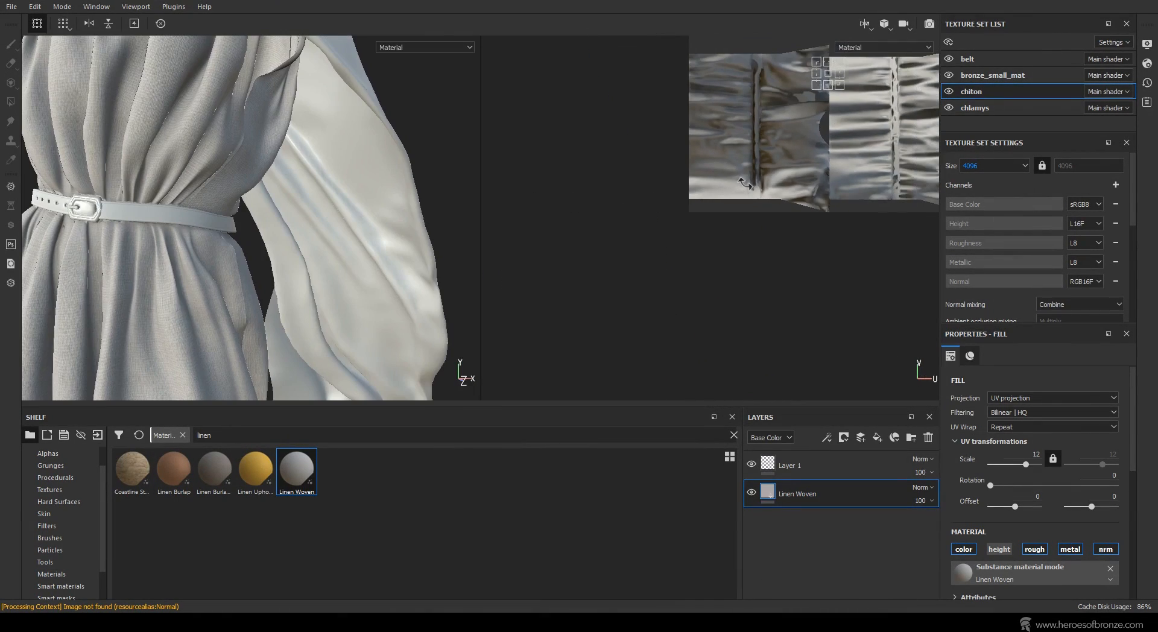
pyautogui.moveTo(719, 241)
pyautogui.keyDown('shift'); pyautogui.mouseDown(button='right')
pyautogui.moveTo(681, 240)
pyautogui.moveTo(722, 239)
pyautogui.mouseUp(button='right'); pyautogui.keyUp('shift')
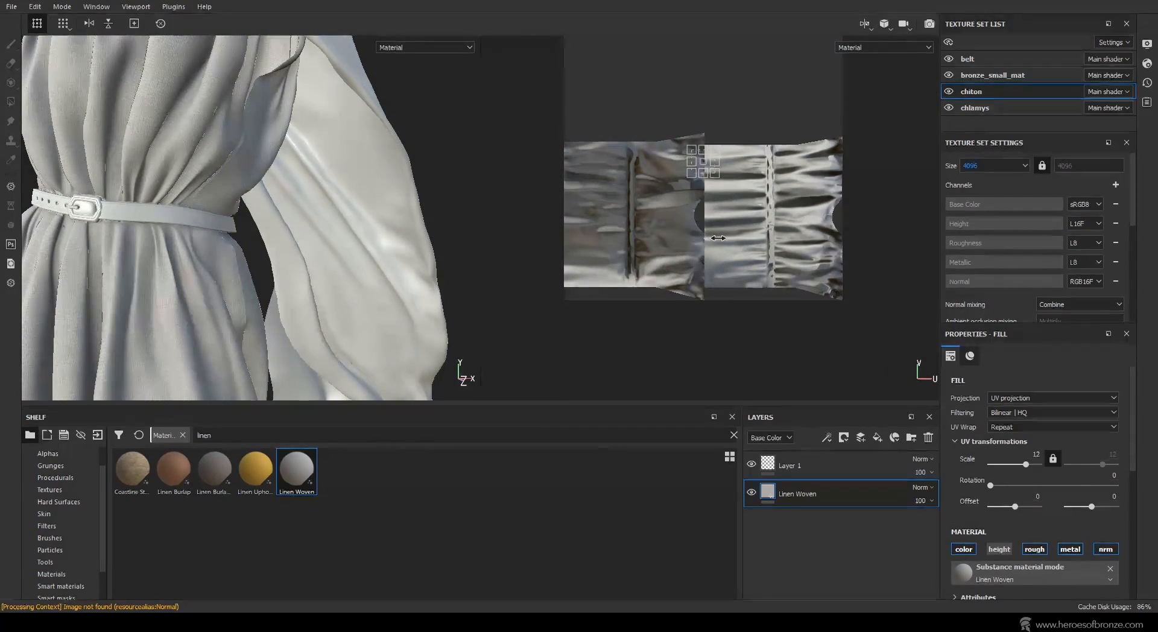
pyautogui.moveTo(549, 251); pyautogui.dragTo(585, 241, button='middle')
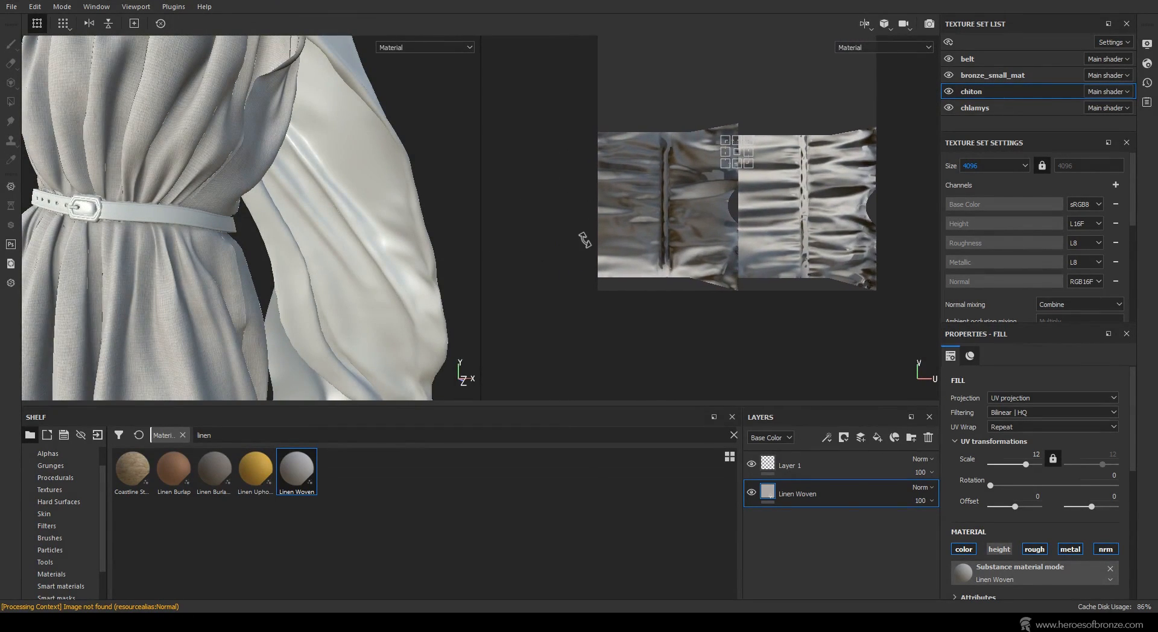
pyautogui.press('f')
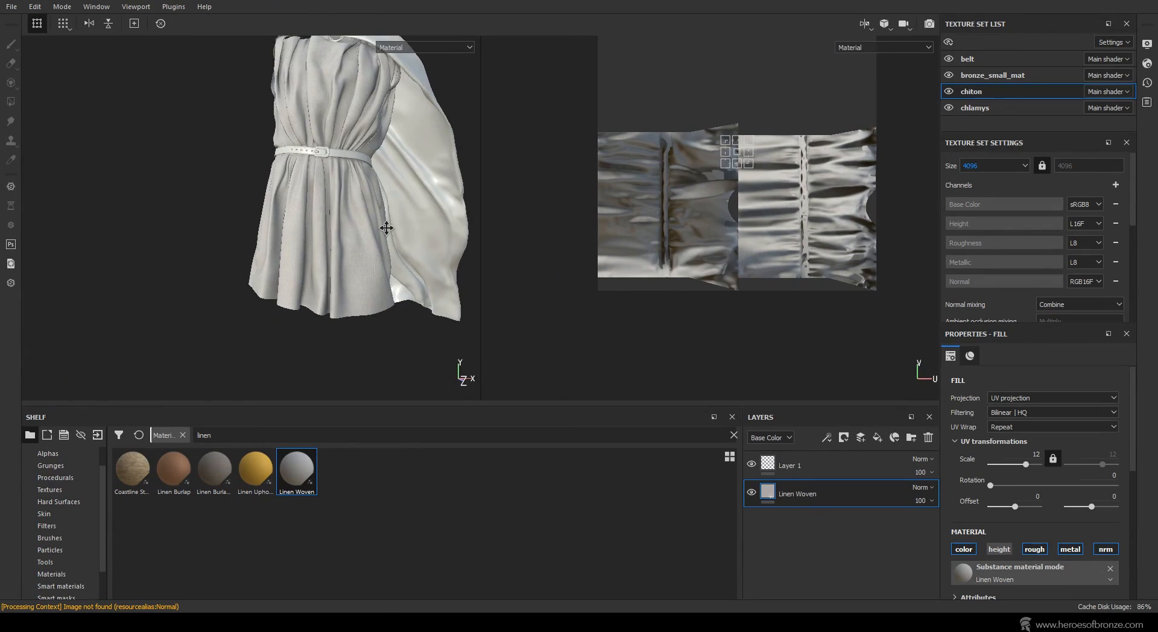
# Add a fill layer above Linen Woven with only the color channel enabled.
pyautogui.click(878, 441)
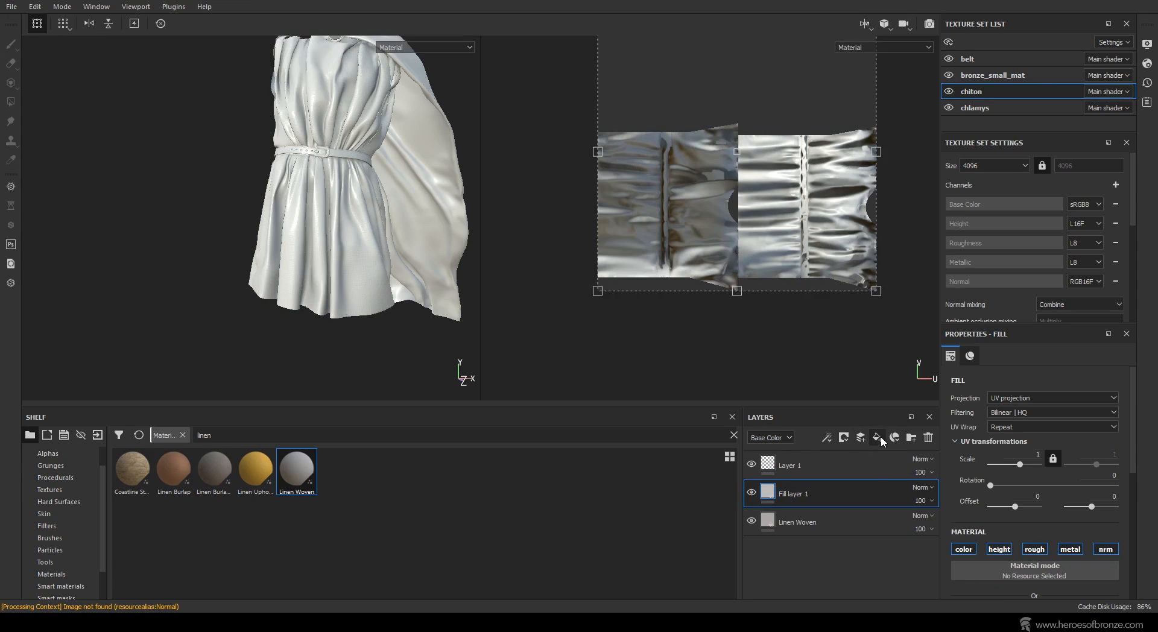
pyautogui.click(1040, 549)
pyautogui.click(1072, 550)
pyautogui.click(1104, 549)
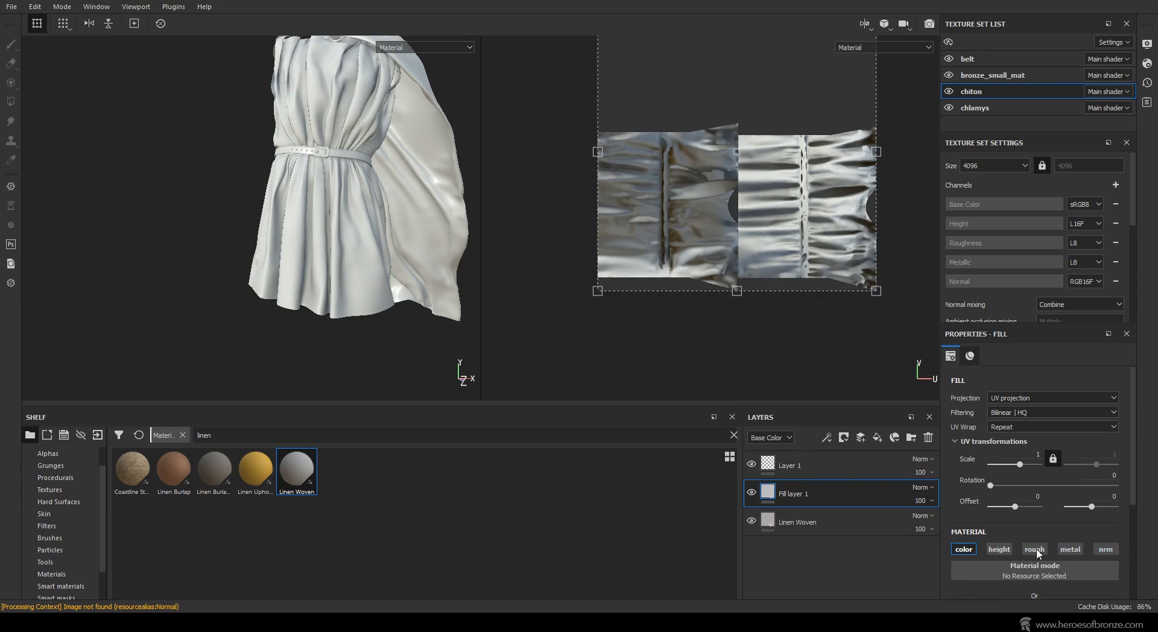
# Set the new fill layer's base color to a dark muted red.
pyautogui.scroll(-3, 981, 539)
pyautogui.click(1045, 523)
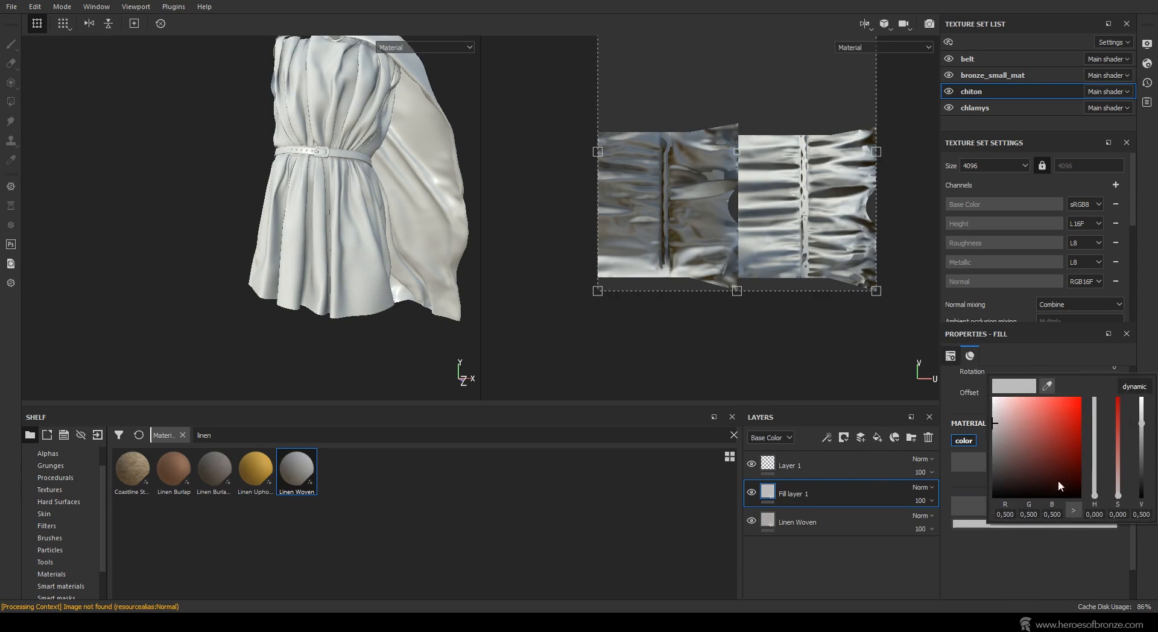
pyautogui.click(1068, 425)
pyautogui.moveTo(1069, 424)
pyautogui.mouseDown()
pyautogui.moveTo(1077, 418)
pyautogui.moveTo(1060, 425)
pyautogui.moveTo(1059, 442)
pyautogui.mouseUp()
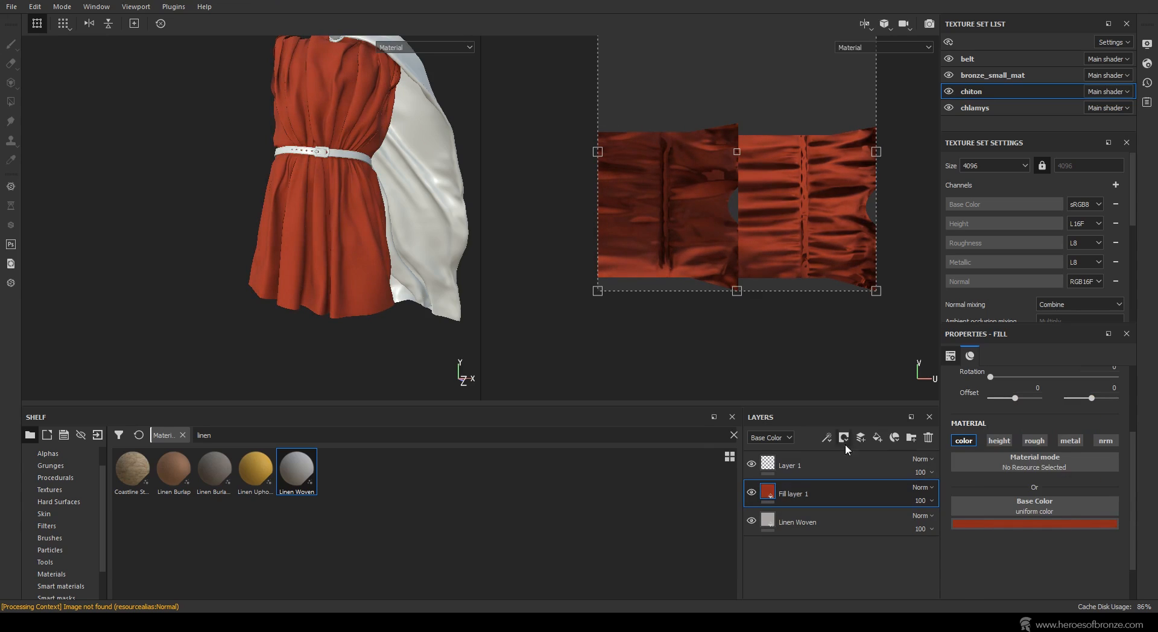
# Rename the red fill layer as Red Color and add a black mask to it.
pyautogui.doubleClick(789, 494)
pyautogui.write('Red Colo')
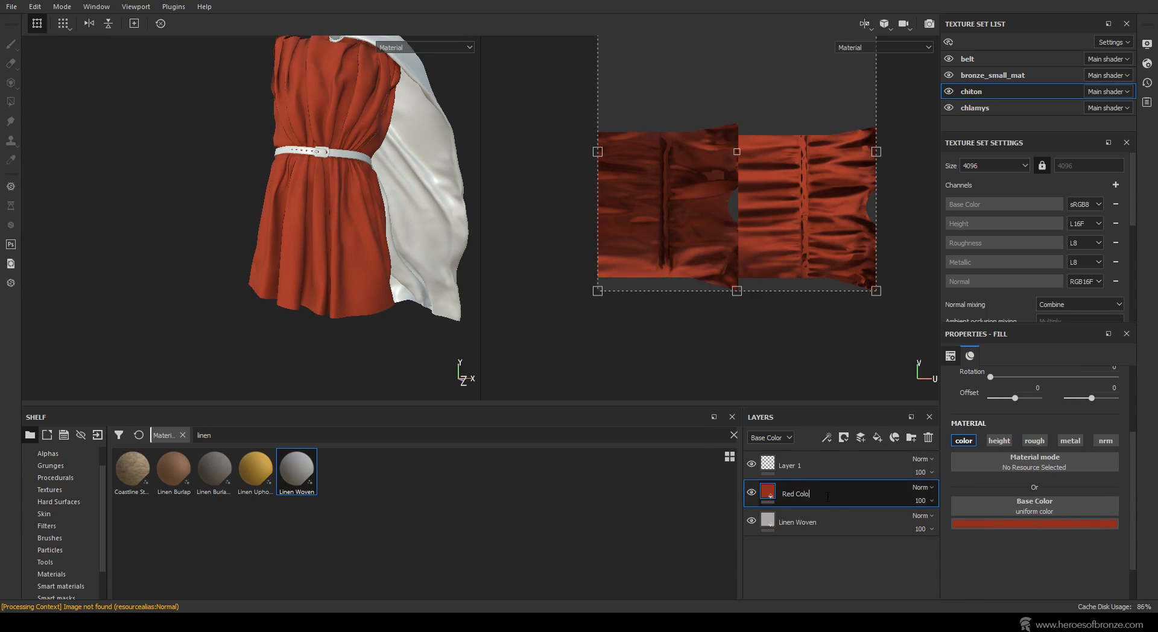
pyautogui.write('r')
pyautogui.press('Return')
pyautogui.click(844, 437)
pyautogui.click(868, 468)
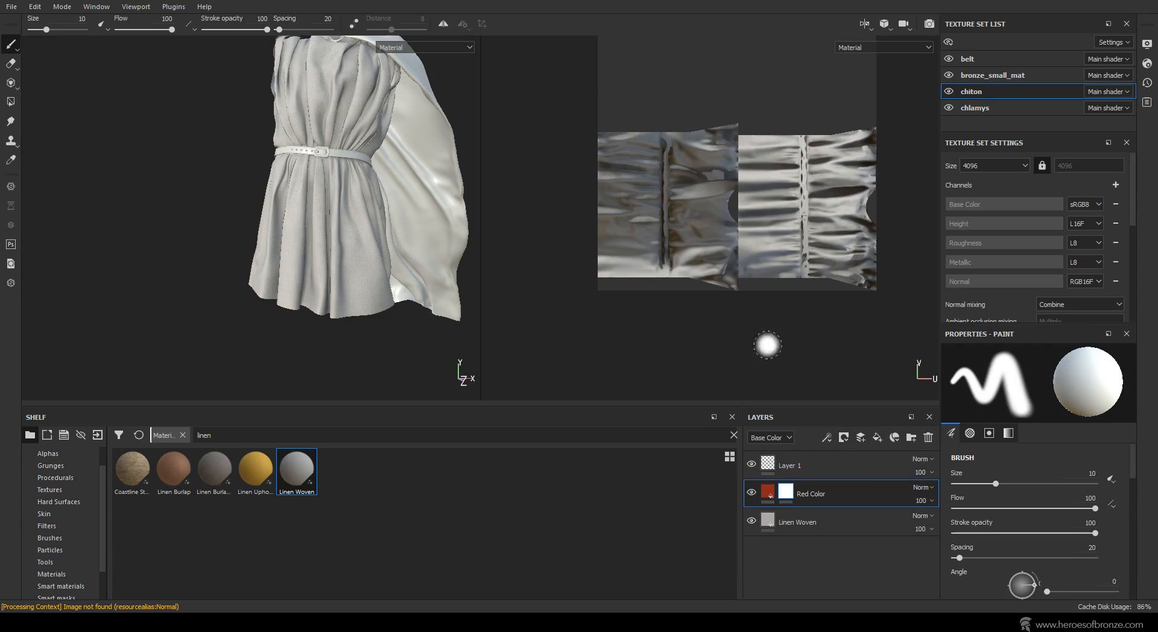
# Use Polygon Fill on the Red Color mask to fill a narrow band along the hem edge of the first UV island.
pyautogui.click(10, 102)
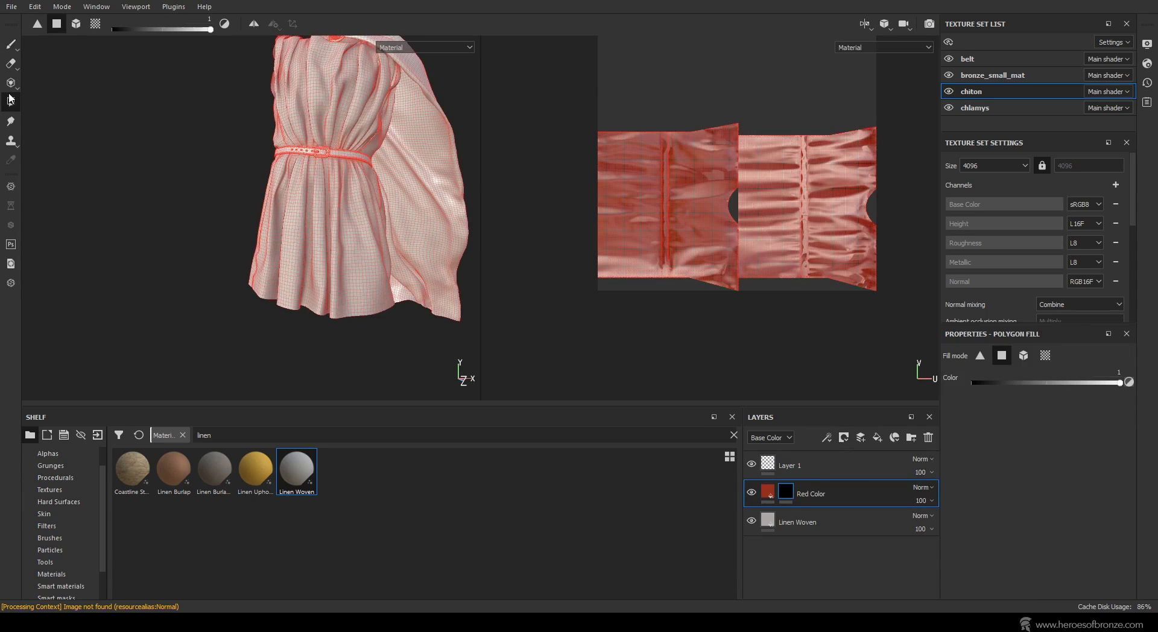
pyautogui.scroll(6, 662, 223)
pyautogui.keyDown('alt'); pyautogui.moveTo(683, 205); pyautogui.dragTo(529, 152, button='middle'); pyautogui.keyUp('alt')
pyautogui.keyDown('alt'); pyautogui.moveTo(688, 148); pyautogui.dragTo(715, 160, button='middle'); pyautogui.keyUp('alt')
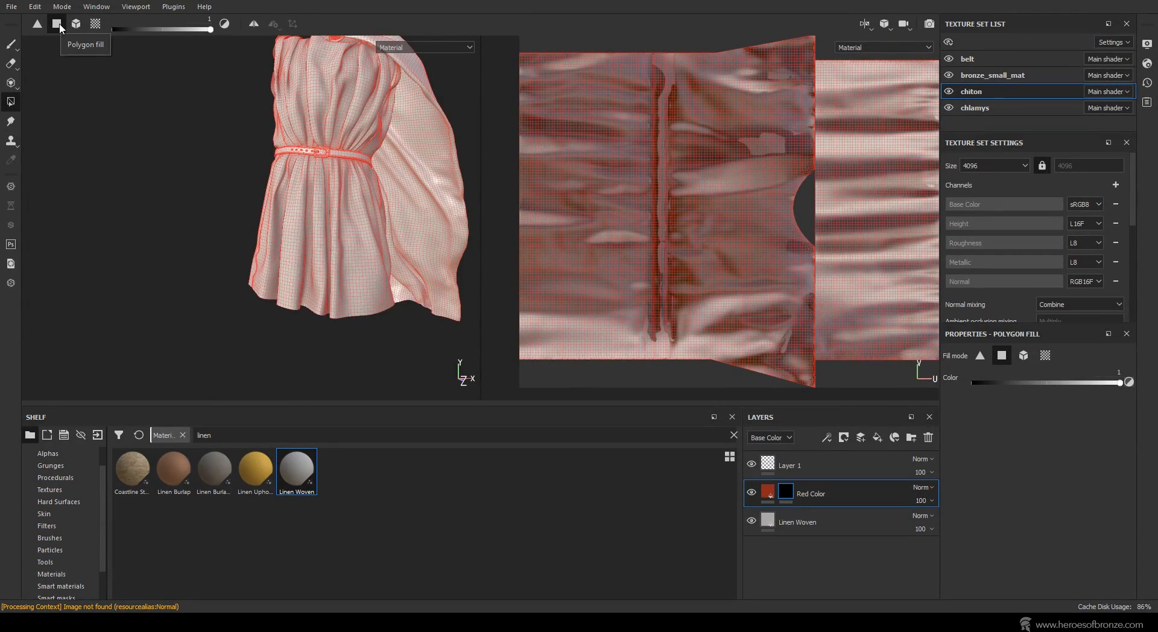
pyautogui.moveTo(524, 45)
pyautogui.mouseDown()
pyautogui.moveTo(544, 263)
pyautogui.moveTo(534, 364)
pyautogui.mouseUp()
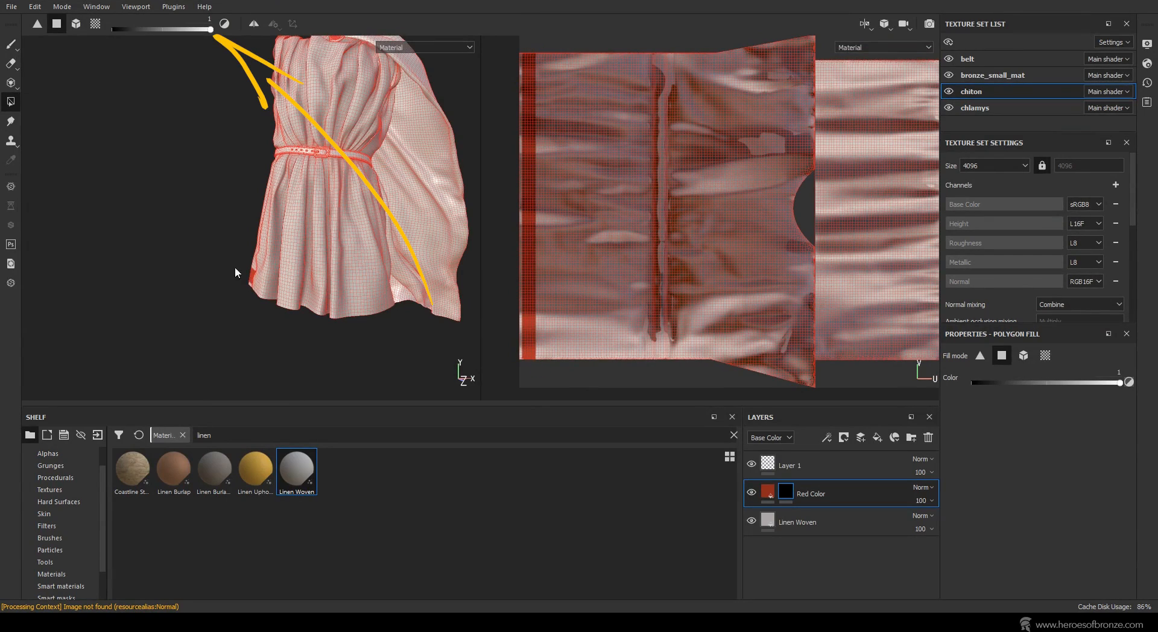
# Fill a matching narrow band of polygons just inside the hem edge of the second UV island.
pyautogui.keyDown('alt'); pyautogui.moveTo(240, 269); pyautogui.dragTo(253, 218); pyautogui.keyUp('alt')
pyautogui.scroll(-1, 620, 198)
pyautogui.keyDown('alt'); pyautogui.moveTo(786, 181); pyautogui.dragTo(648, 165, button='middle'); pyautogui.keyUp('alt')
pyautogui.moveTo(665, 58); pyautogui.dragTo(674, 344)
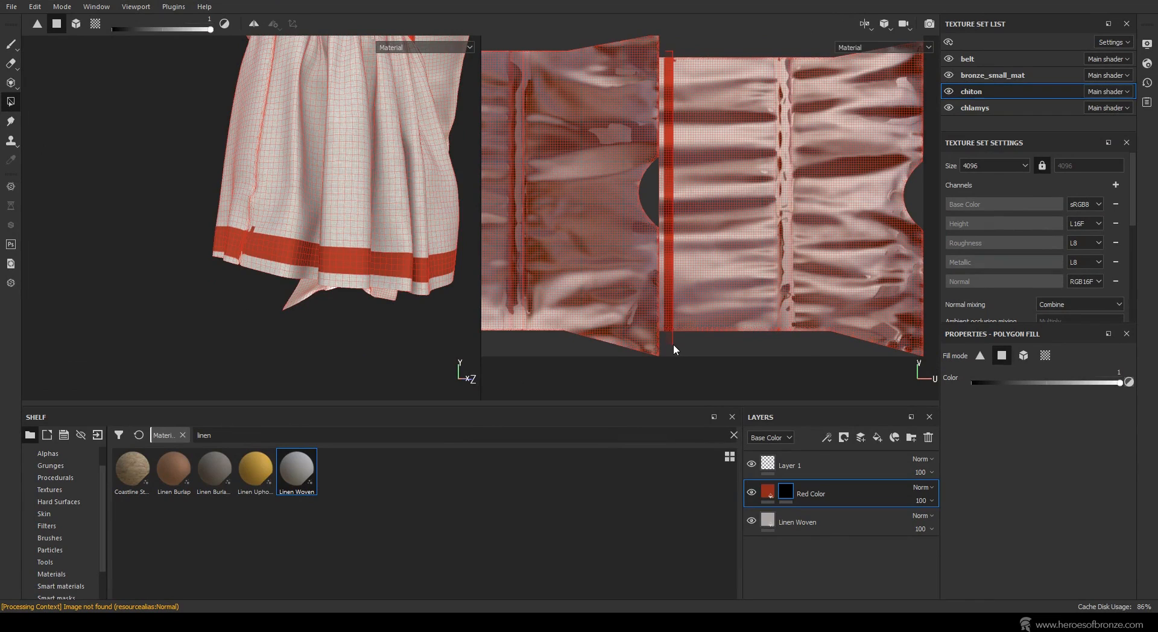
# Remove the stray polygons beside the upper end of the second island's red band using a fill value of 0.
pyautogui.scroll(-3, 721, 347)
pyautogui.scroll(5, 702, 181)
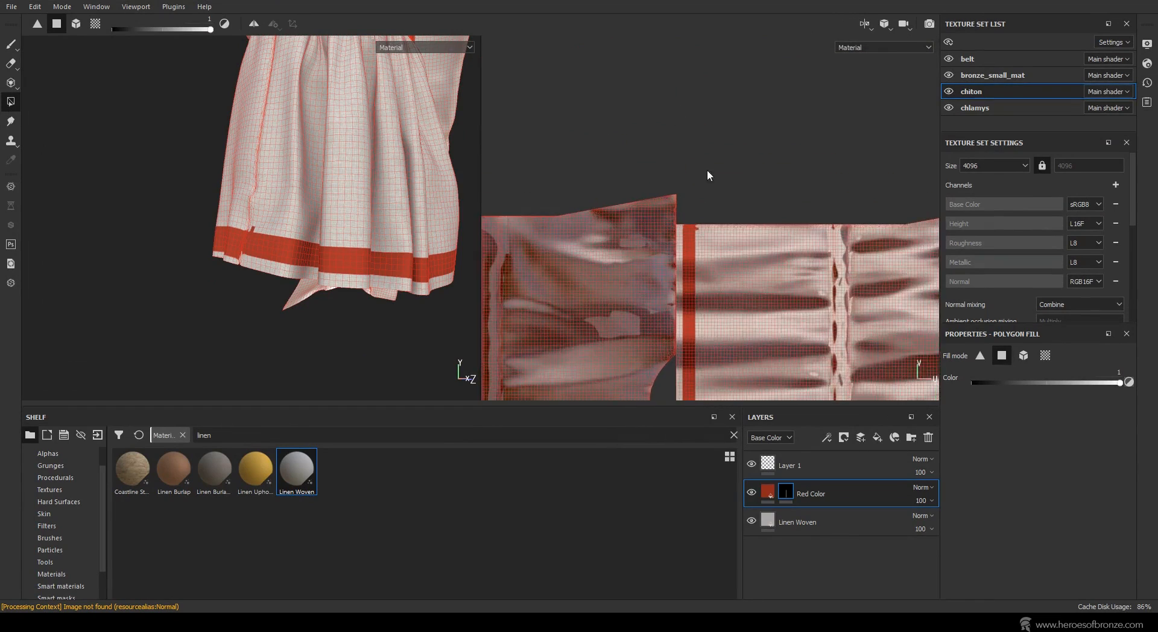
pyautogui.scroll(2, 696, 233)
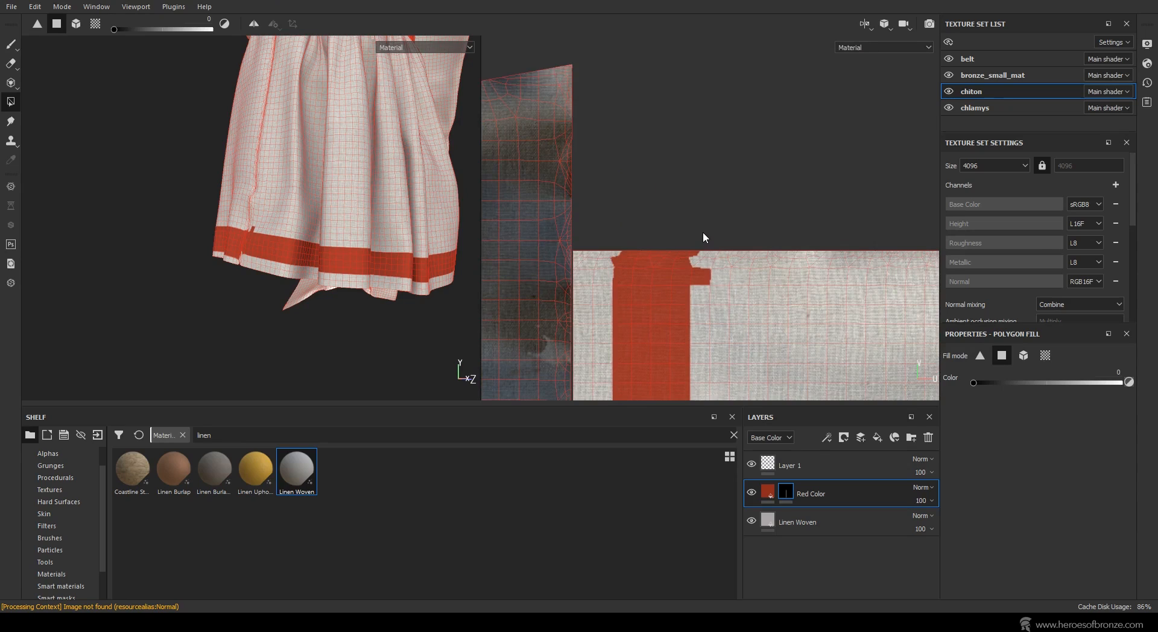
pyautogui.moveTo(704, 233); pyautogui.dragTo(711, 291)
# Widen the red hem band by one polygon row along its outer side, down the second island's full length, using fill value 1.
pyautogui.scroll(-3, 685, 265)
pyautogui.keyDown('alt'); pyautogui.moveTo(678, 237); pyautogui.dragTo(684, 213, button='middle'); pyautogui.keyUp('alt')
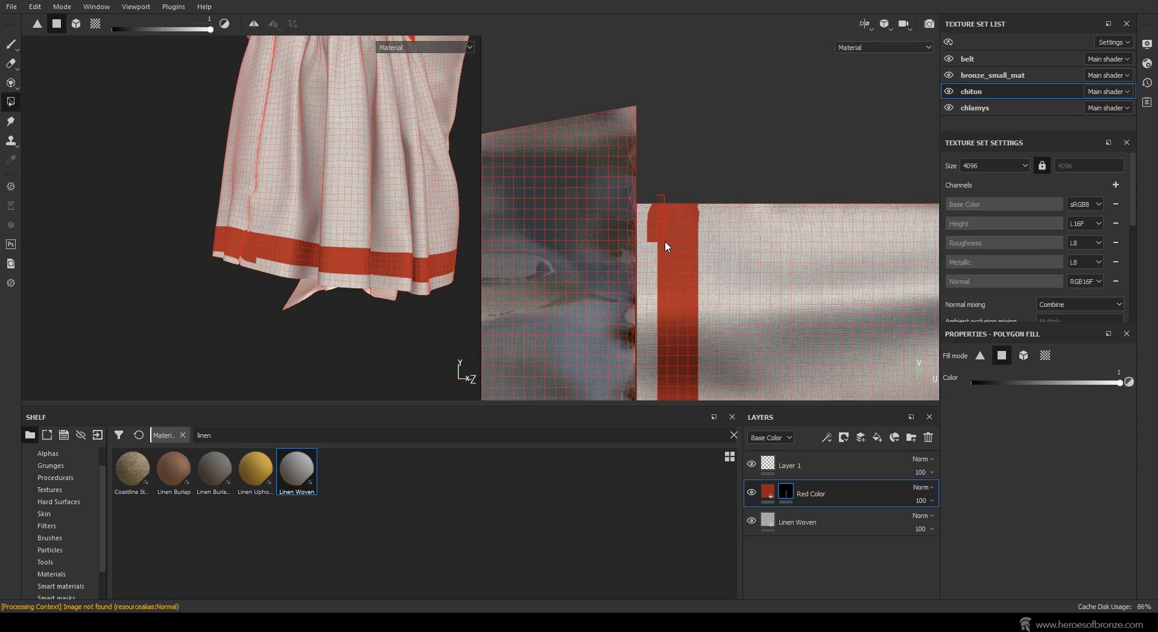
pyautogui.moveTo(661, 291); pyautogui.dragTo(682, 158, button='middle')
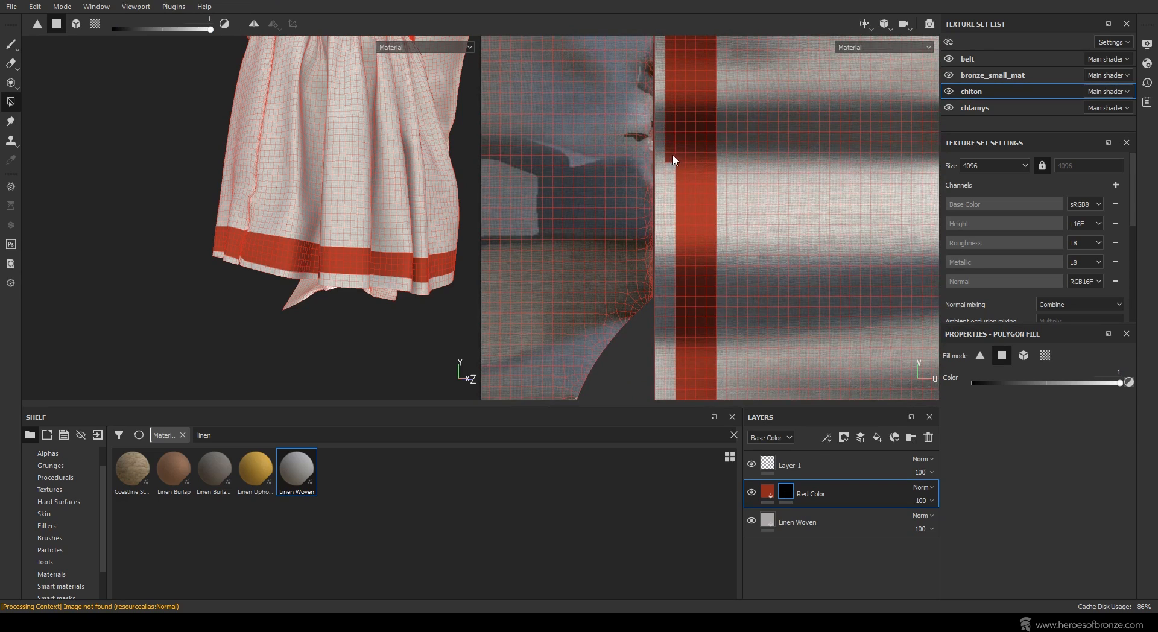
pyautogui.moveTo(704, 357); pyautogui.dragTo(728, 57, button='middle')
pyautogui.moveTo(696, 77); pyautogui.dragTo(734, 324)
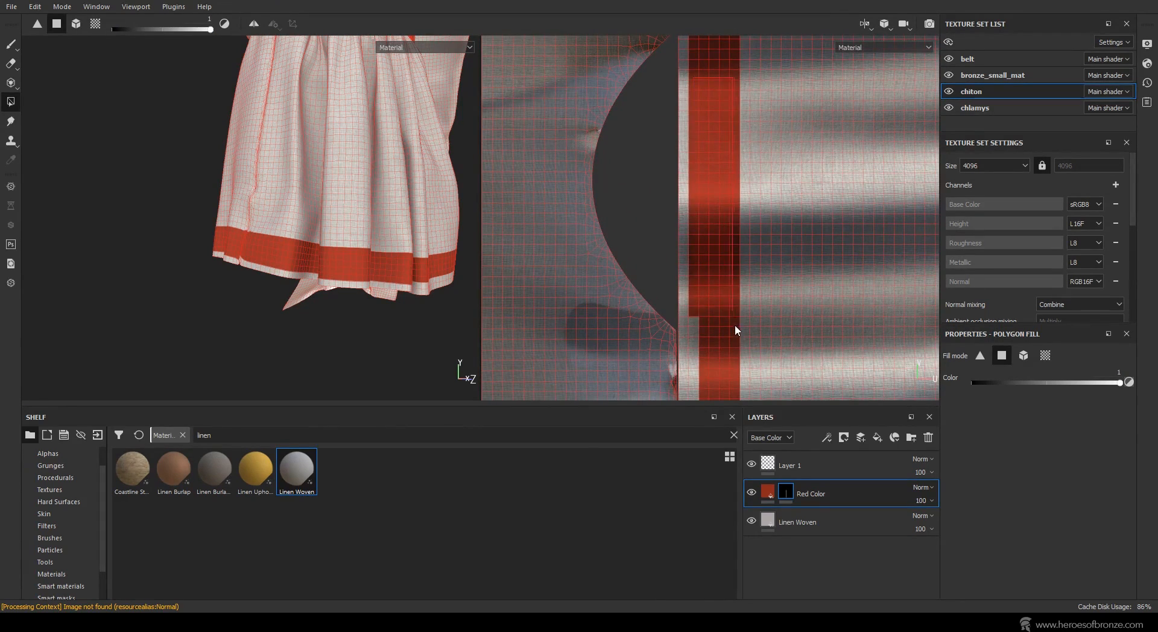
pyautogui.moveTo(724, 341); pyautogui.dragTo(731, 105, button='middle')
pyautogui.moveTo(708, 168); pyautogui.dragTo(719, 277)
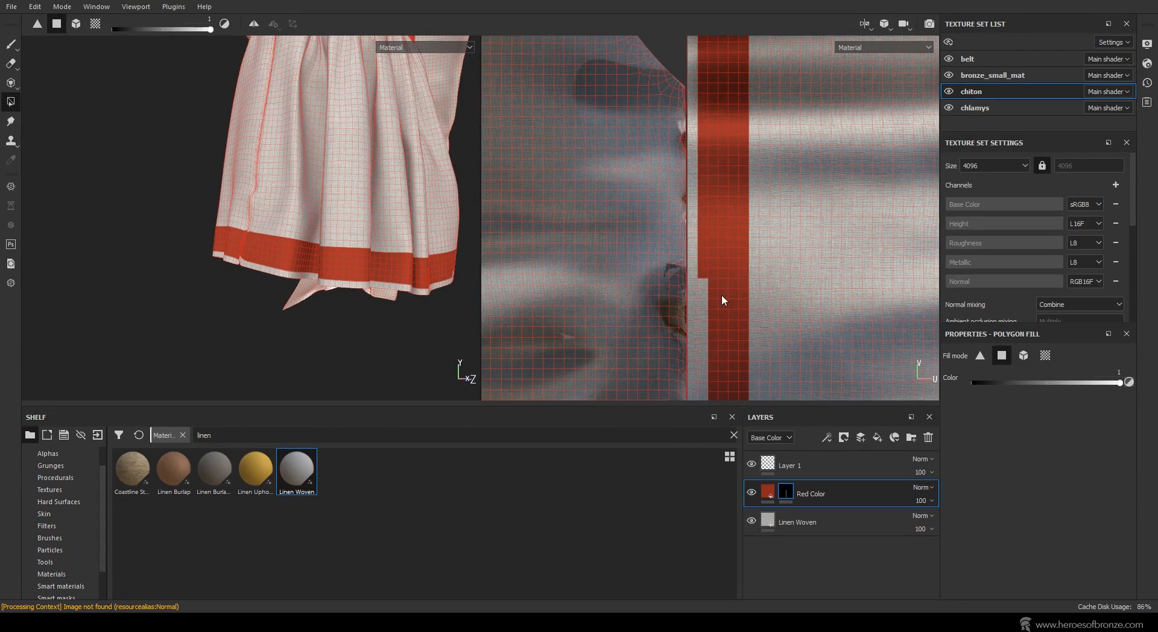
pyautogui.moveTo(723, 297); pyautogui.dragTo(712, 129, button='middle')
pyautogui.moveTo(692, 88); pyautogui.dragTo(716, 354)
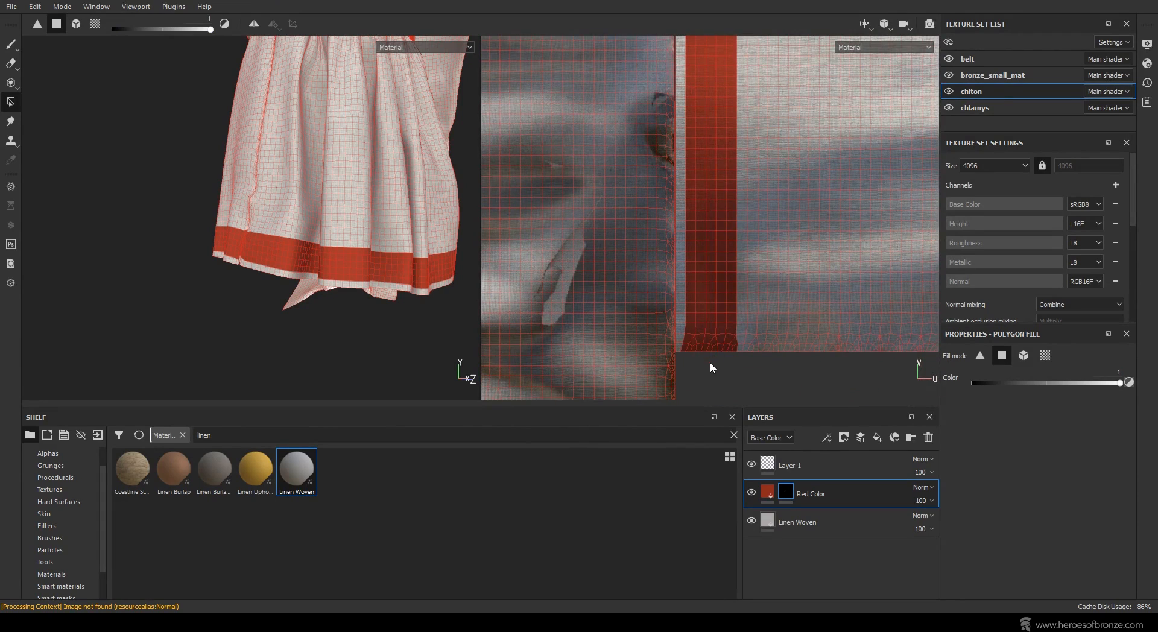
pyautogui.scroll(-2, 441, 253)
pyautogui.moveTo(445, 265)
pyautogui.keyDown('alt'); pyautogui.mouseDown()
pyautogui.moveTo(240, 233)
pyautogui.moveTo(452, 263)
pyautogui.mouseUp(); pyautogui.keyUp('alt')
pyautogui.scroll(-2, 362, 205)
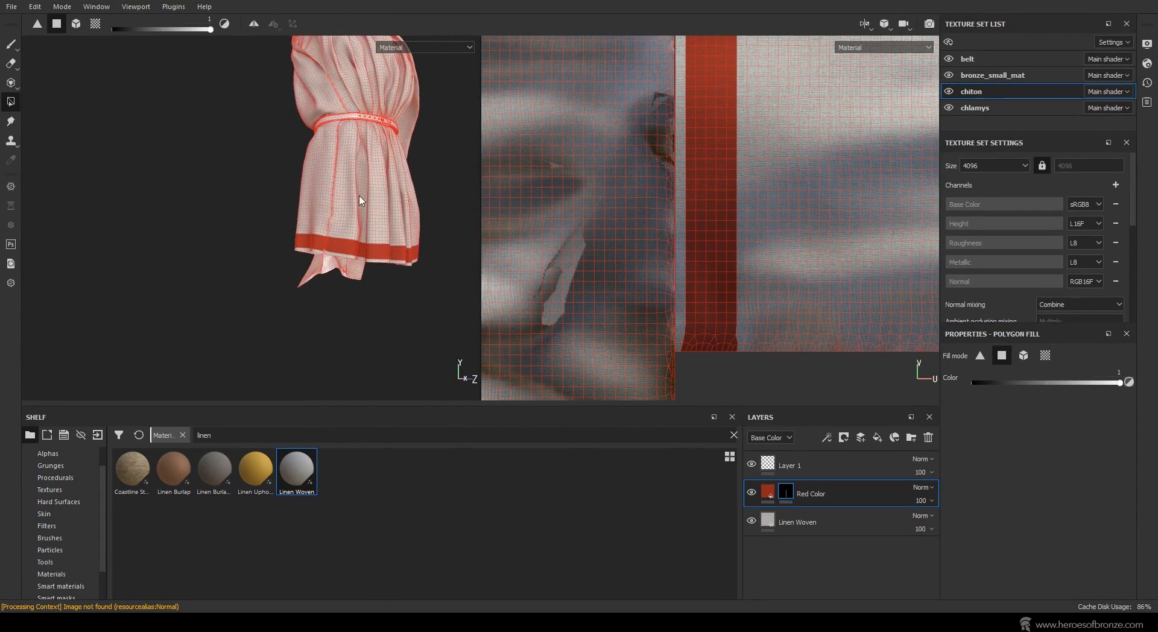
pyautogui.moveTo(360, 201)
pyautogui.keyDown('alt'); pyautogui.mouseDown()
pyautogui.moveTo(328, 174)
pyautogui.moveTo(131, 181)
pyautogui.moveTo(66, 123)
pyautogui.mouseUp(); pyautogui.keyUp('alt')
pyautogui.press('1')
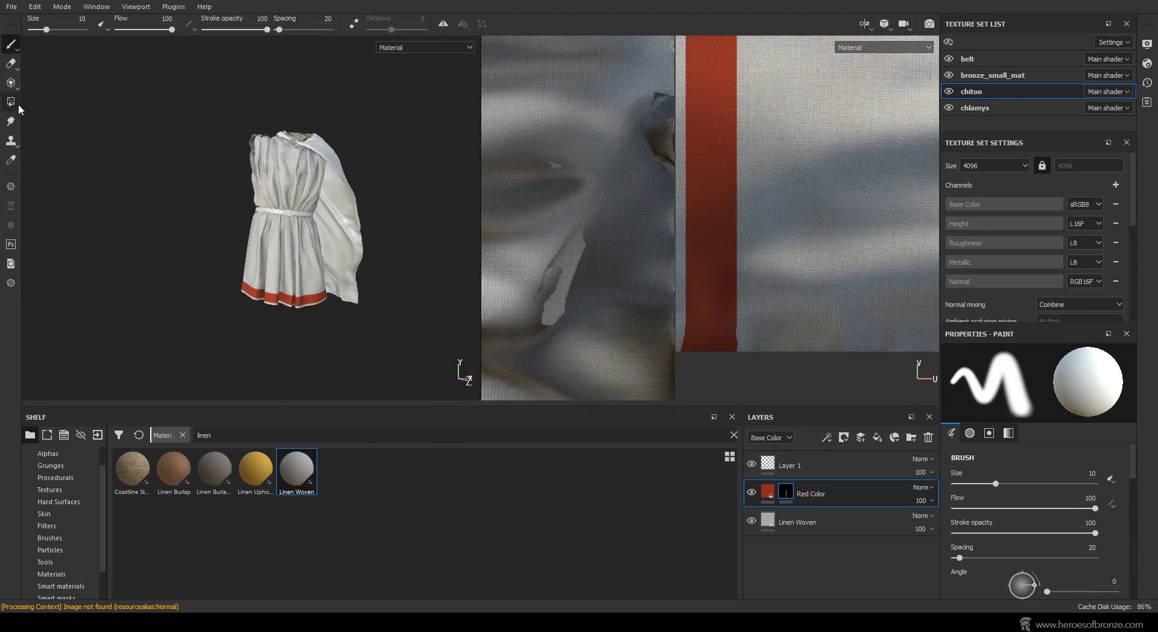
# Fill the polygons along the upper half of the curved neckline opening on the Red Color mask using Polygon Fill.
pyautogui.click(10, 101)
pyautogui.scroll(-2, 624, 161)
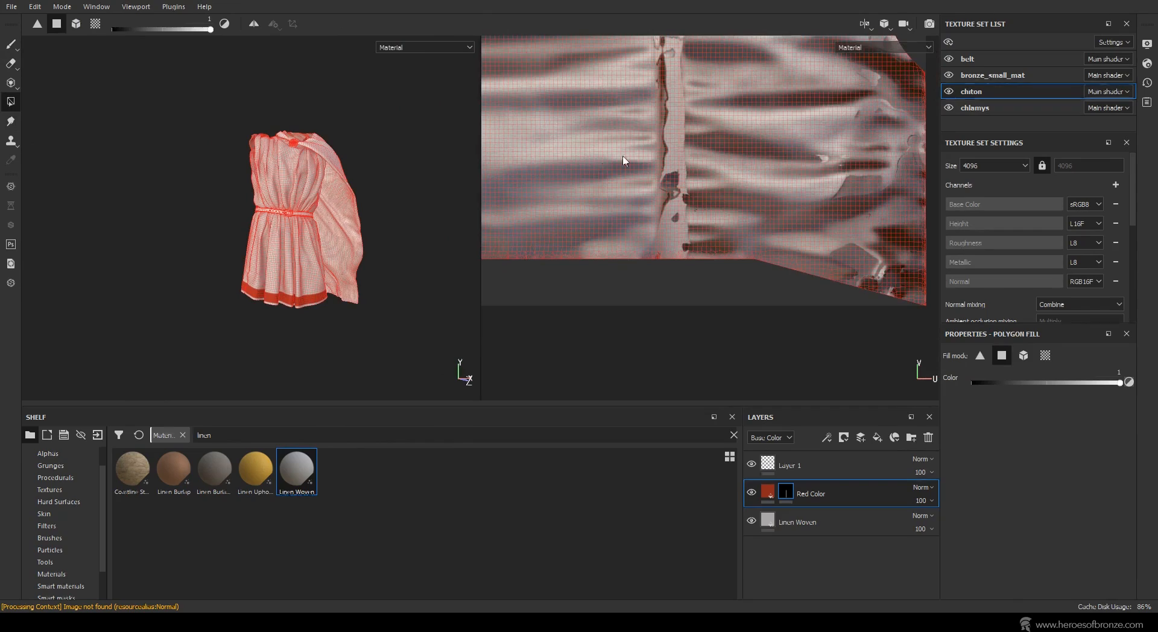
pyautogui.keyDown('alt'); pyautogui.moveTo(624, 161); pyautogui.dragTo(695, 252, button='middle'); pyautogui.keyUp('alt')
pyautogui.scroll(-3, 543, 289)
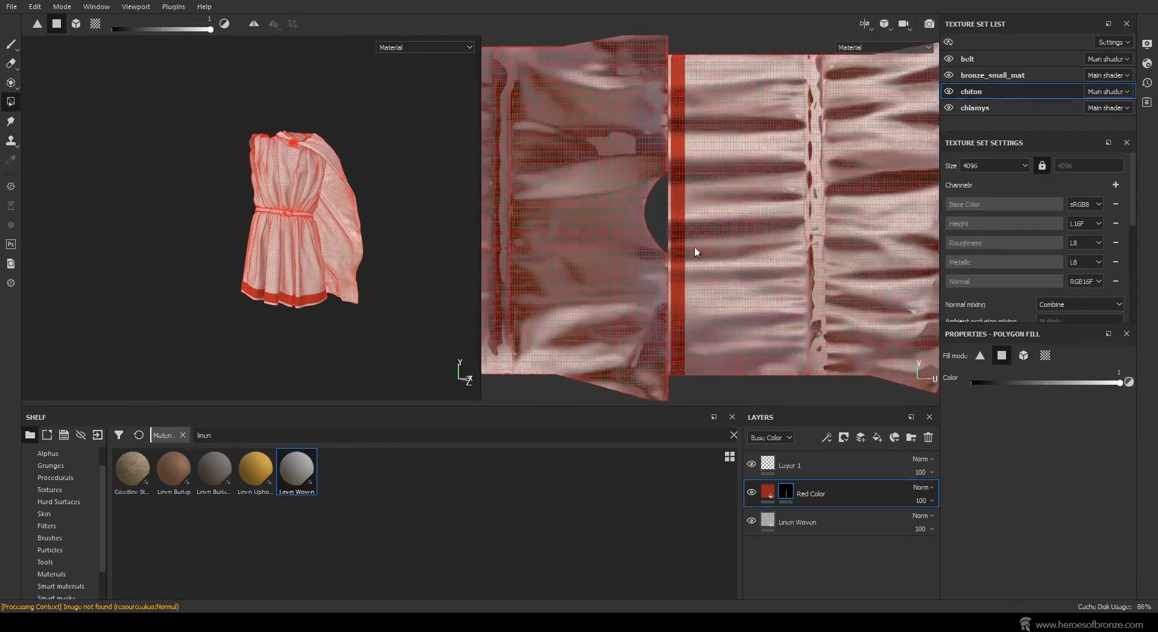
pyautogui.scroll(5, 678, 184)
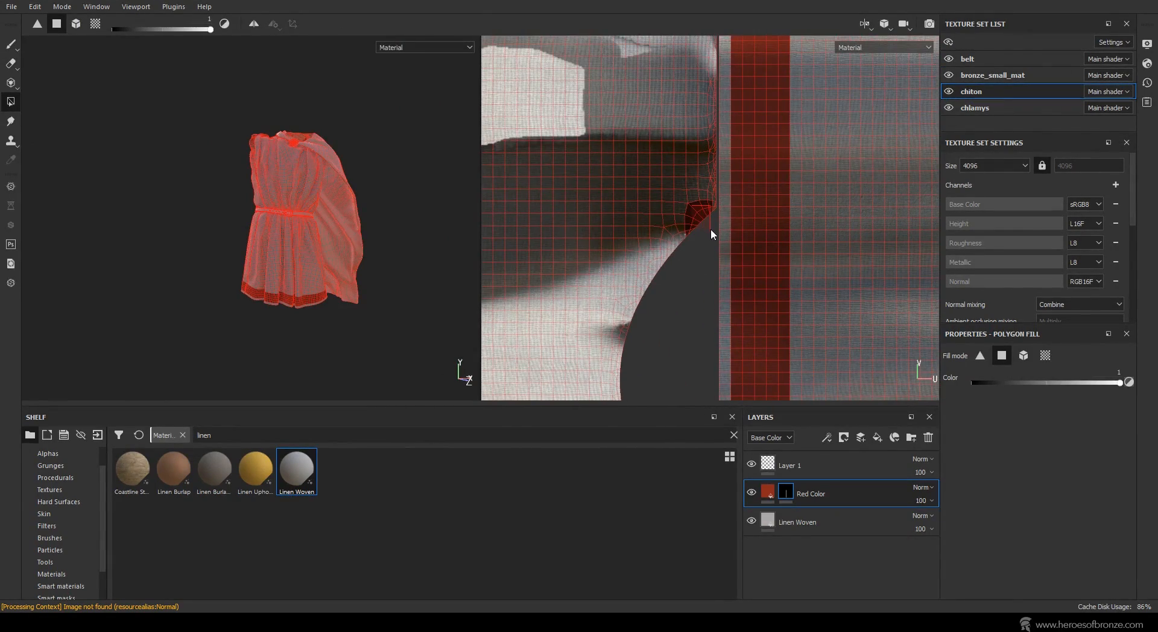
pyautogui.scroll(2, 714, 230)
pyautogui.moveTo(714, 230); pyautogui.dragTo(683, 310)
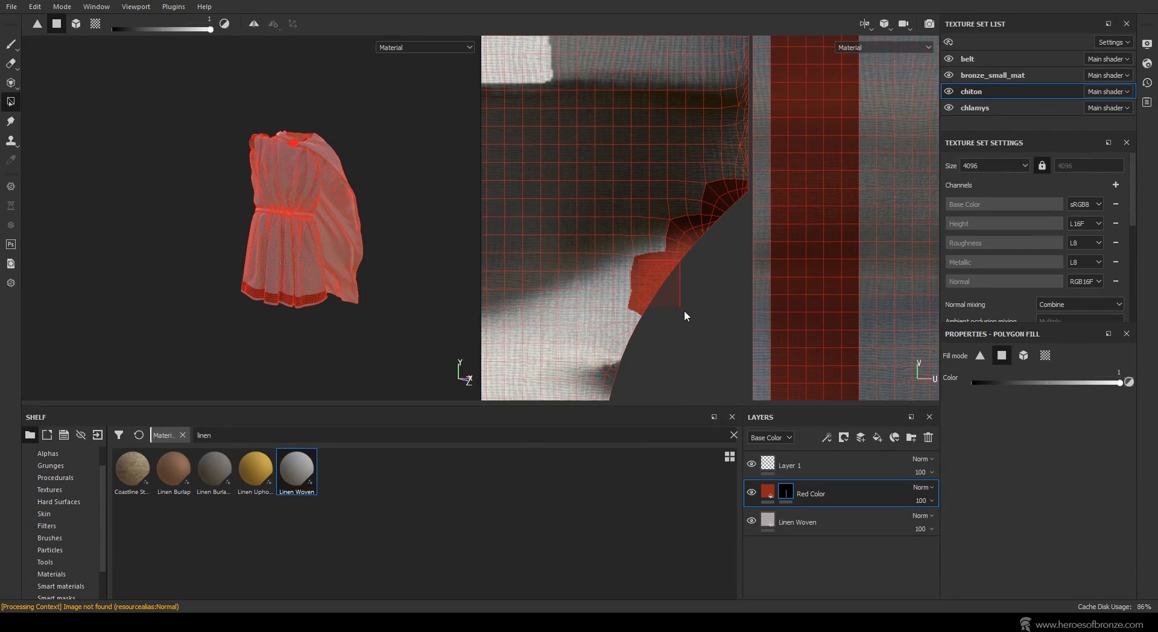
pyautogui.scroll(2, 671, 200)
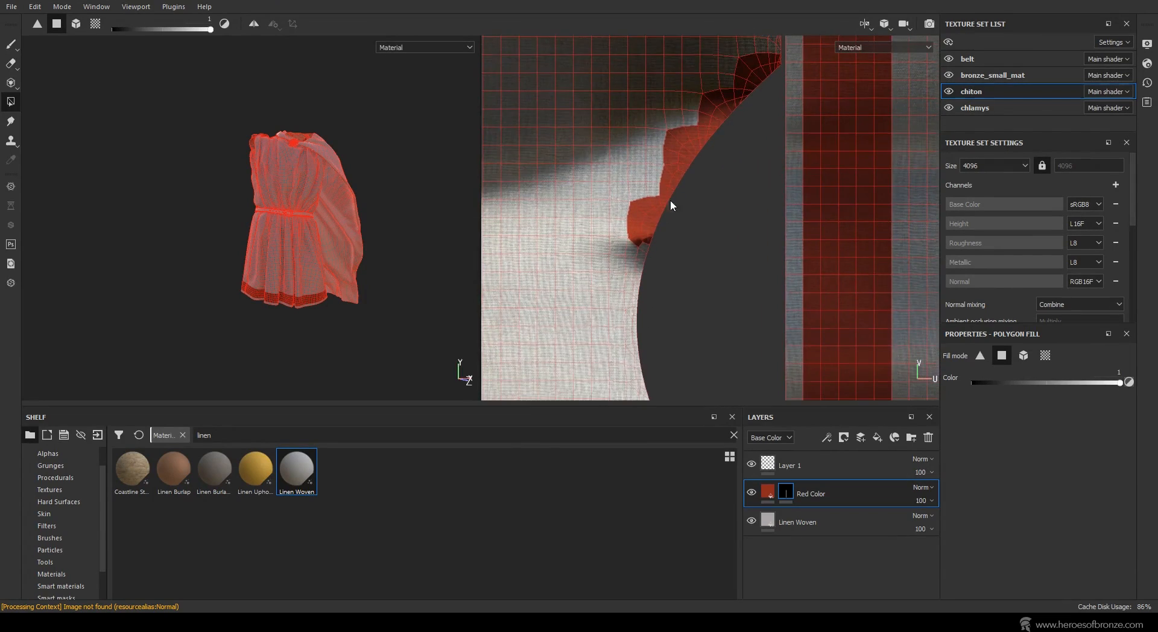
pyautogui.scroll(5, 422, 189)
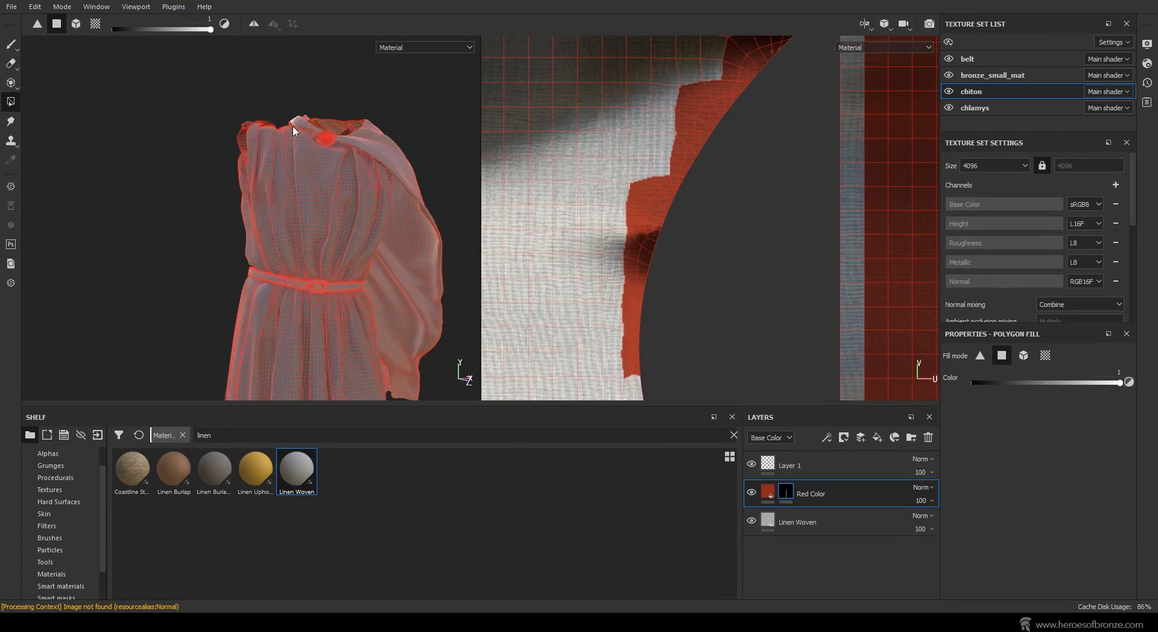
# Continue the red polygon fill along the lower half of the neckline curve until it meets the island's straight edge.
pyautogui.scroll(-3, 653, 177)
pyautogui.moveTo(652, 173)
pyautogui.mouseDown()
pyautogui.moveTo(692, 255)
pyautogui.moveTo(646, 185)
pyautogui.mouseUp()
pyautogui.press('x')
pyautogui.keyDown('alt'); pyautogui.moveTo(688, 230); pyautogui.dragTo(592, 182, button='middle'); pyautogui.keyUp('alt')
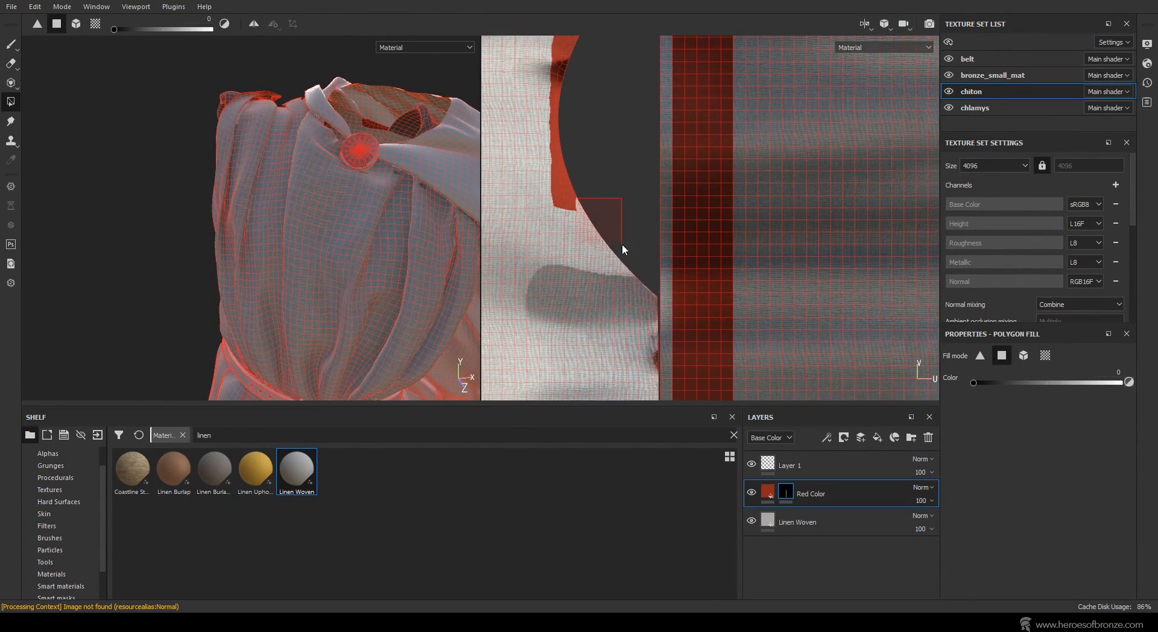
pyautogui.moveTo(605, 238); pyautogui.dragTo(612, 250)
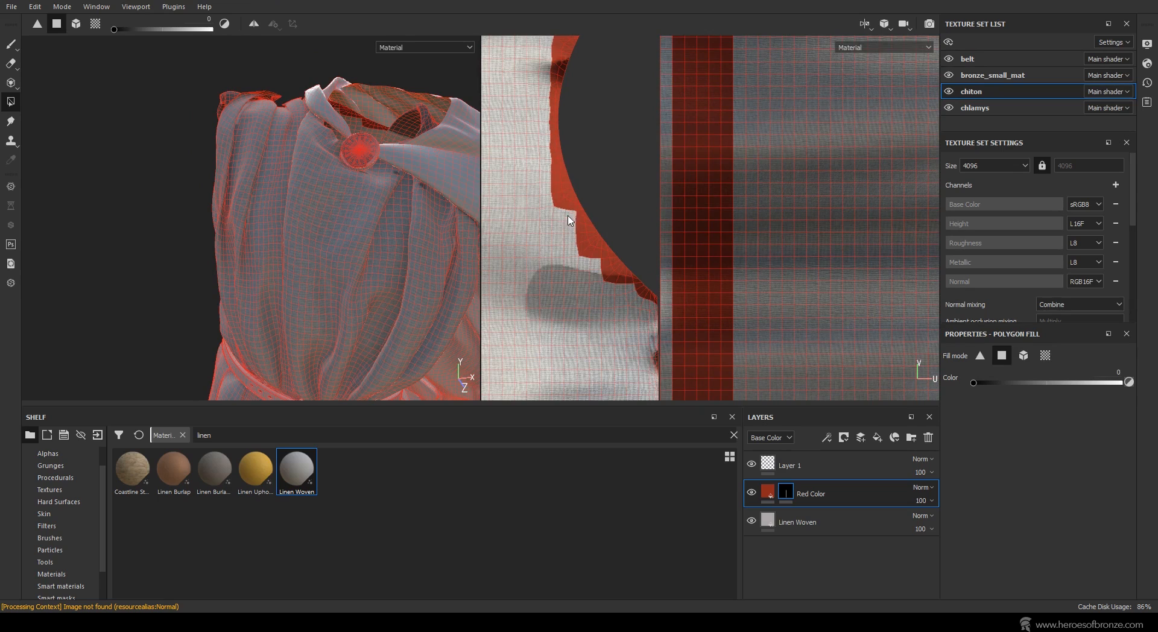
pyautogui.scroll(-3, 569, 220)
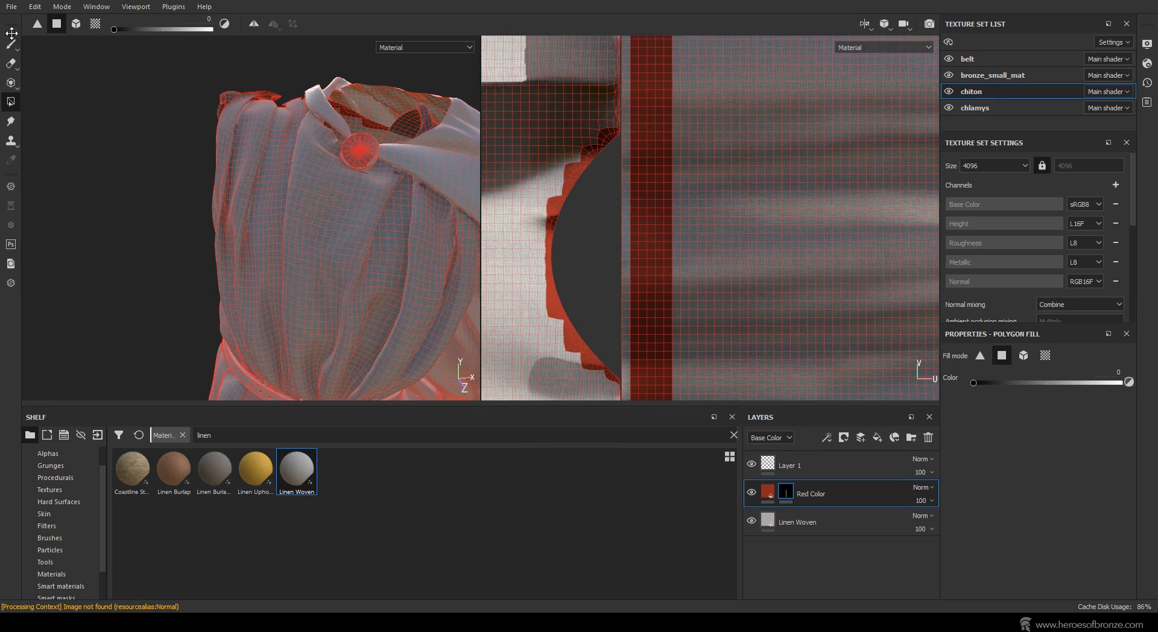
# Switch to the Paint tool and hide the chlamys texture set to expose the chiton's neckline.
pyautogui.click(11, 41)
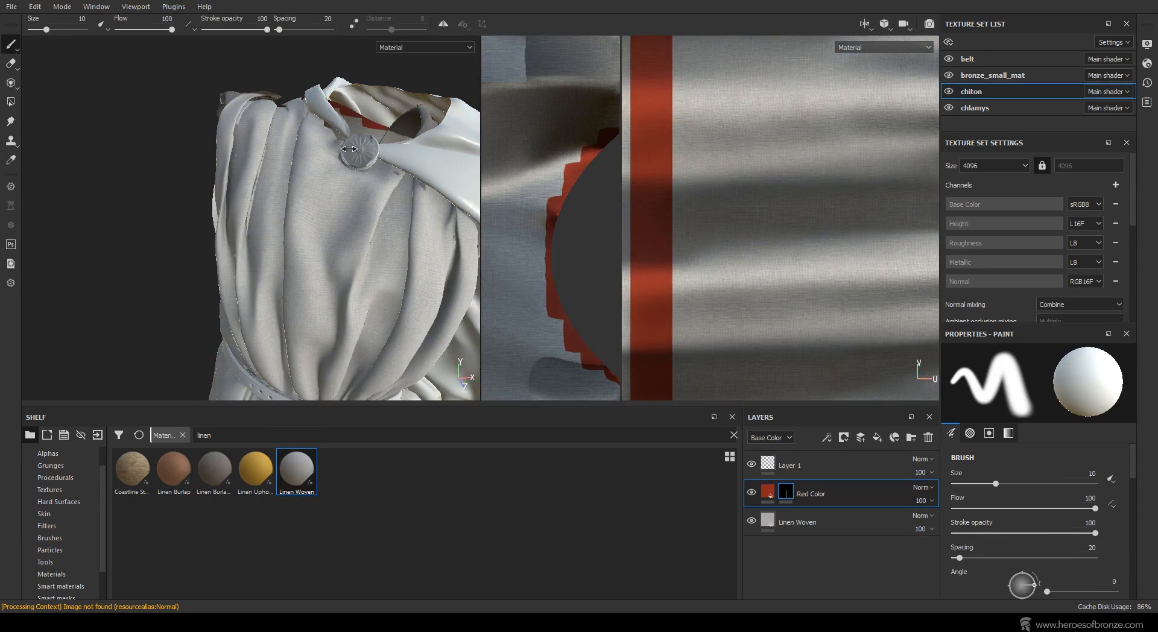
pyautogui.keyDown('shift'); pyautogui.moveTo(349, 149); pyautogui.dragTo(624, 229, button='right'); pyautogui.keyUp('shift')
pyautogui.keyDown('shift'); pyautogui.moveTo(543, 181); pyautogui.dragTo(479, 163, button='right'); pyautogui.keyUp('shift')
pyautogui.click(948, 108)
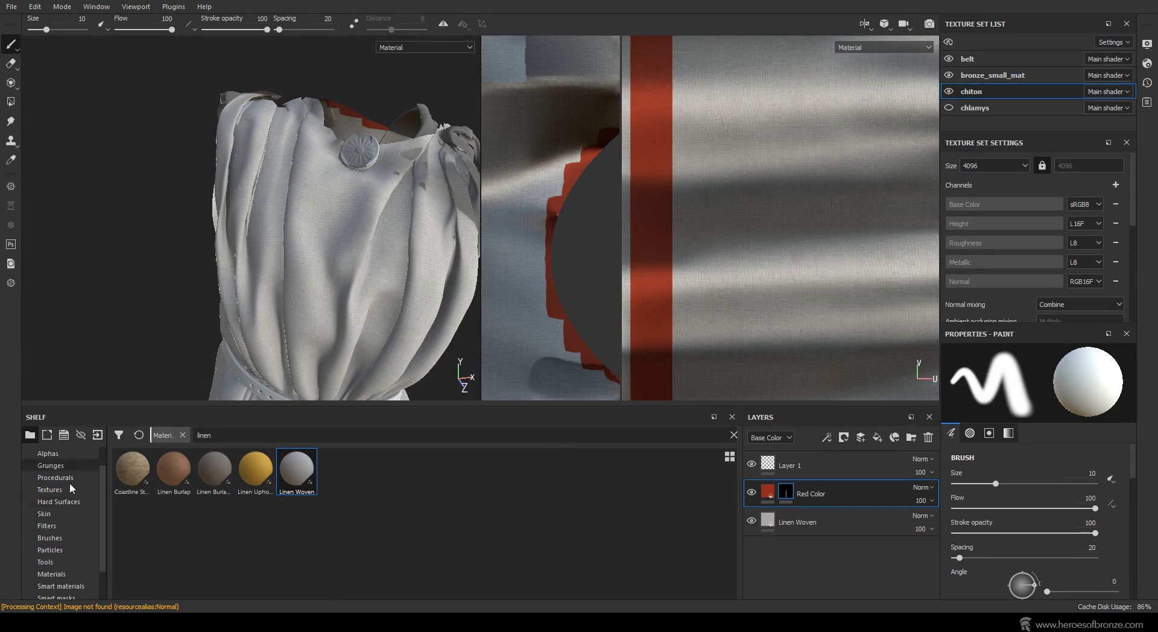
# Choose the Basic Hard brush at size 4.6 and set its Lazy Mouse distance to 2.5.
pyautogui.click(44, 538)
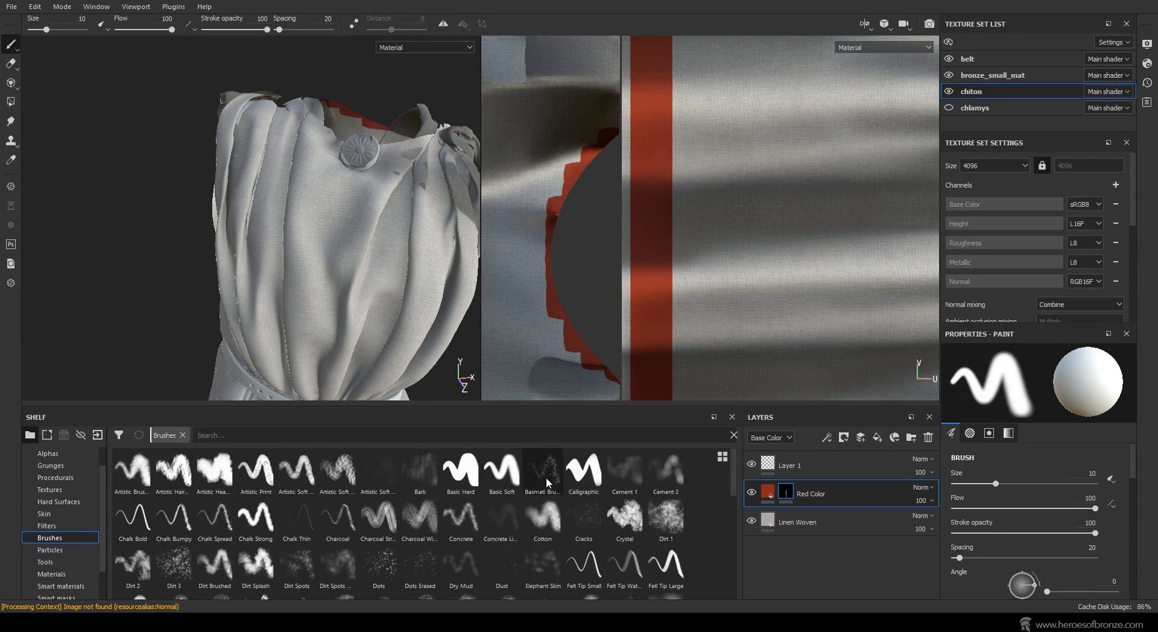
pyautogui.click(458, 473)
pyautogui.keyDown('ctrl'); pyautogui.moveTo(400, 163); pyautogui.dragTo(409, 160, button='right'); pyautogui.keyUp('ctrl')
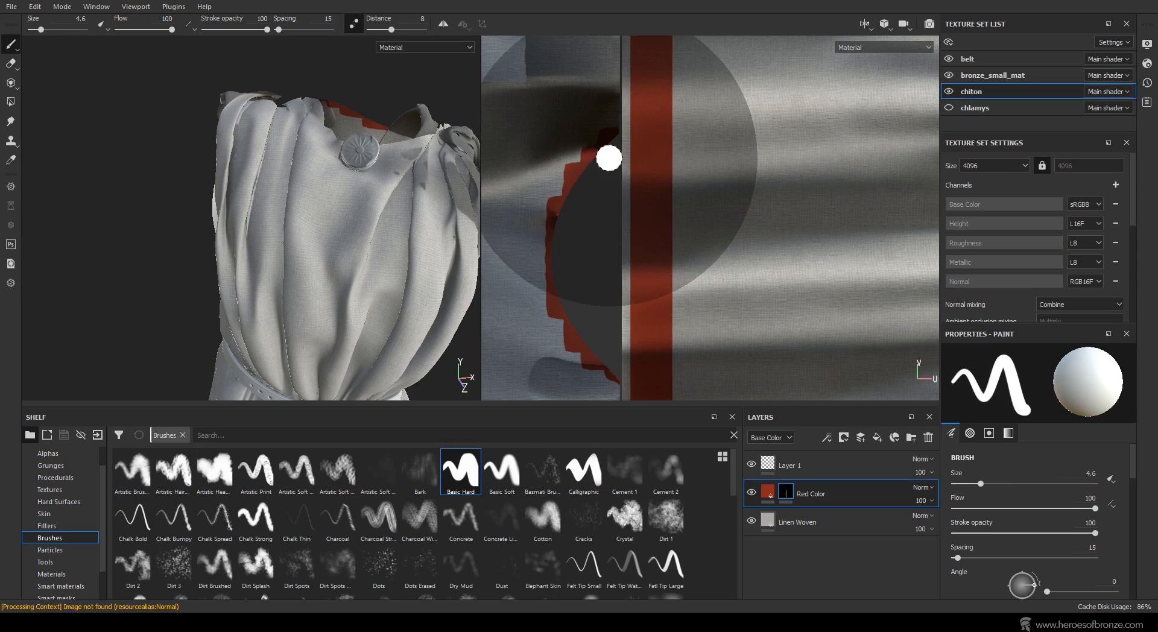
pyautogui.click(353, 23)
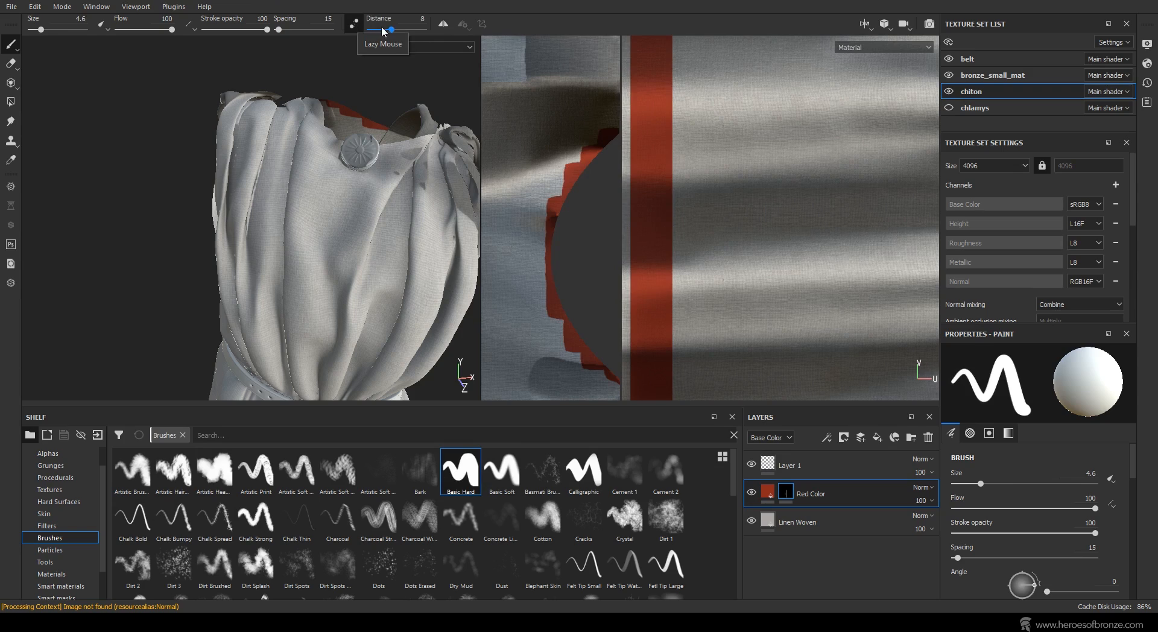
pyautogui.click(382, 30)
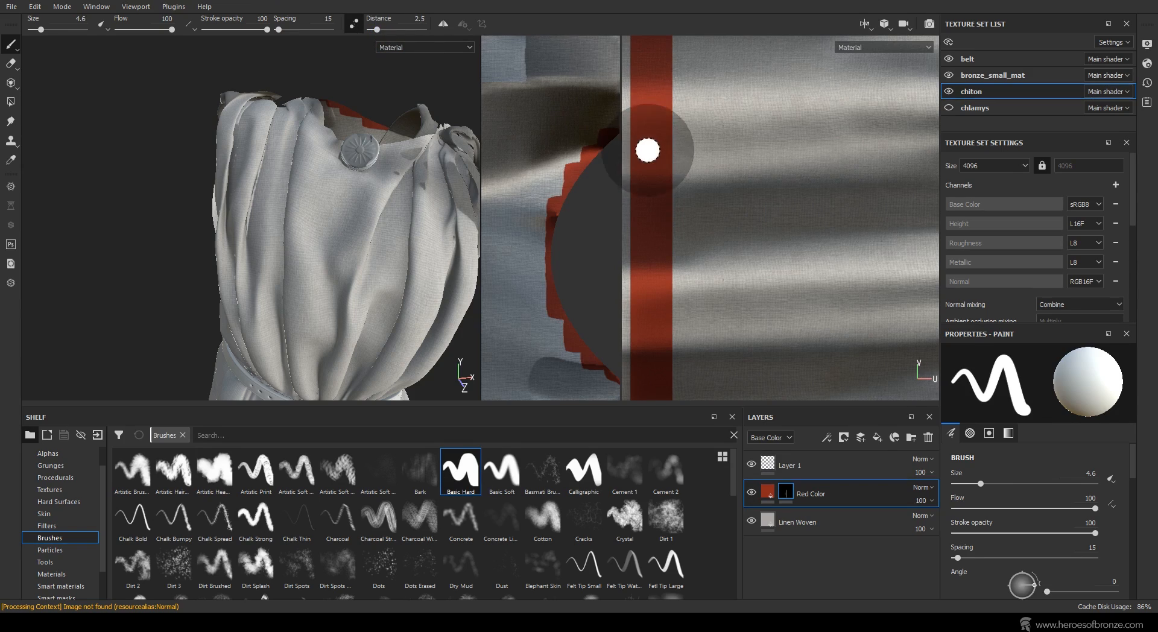
# Rotate the environment lighting and set the viewport display to the Base Color channel.
pyautogui.moveTo(611, 131)
pyautogui.mouseDown()
pyautogui.moveTo(558, 193)
pyautogui.moveTo(588, 208)
pyautogui.mouseUp()
pyautogui.moveTo(530, 227)
pyautogui.keyDown('shift'); pyautogui.mouseDown(button='right')
pyautogui.moveTo(597, 186)
pyautogui.moveTo(557, 170)
pyautogui.moveTo(589, 181)
pyautogui.moveTo(570, 175)
pyautogui.mouseUp(button='right'); pyautogui.keyUp('shift')
pyautogui.click(855, 48)
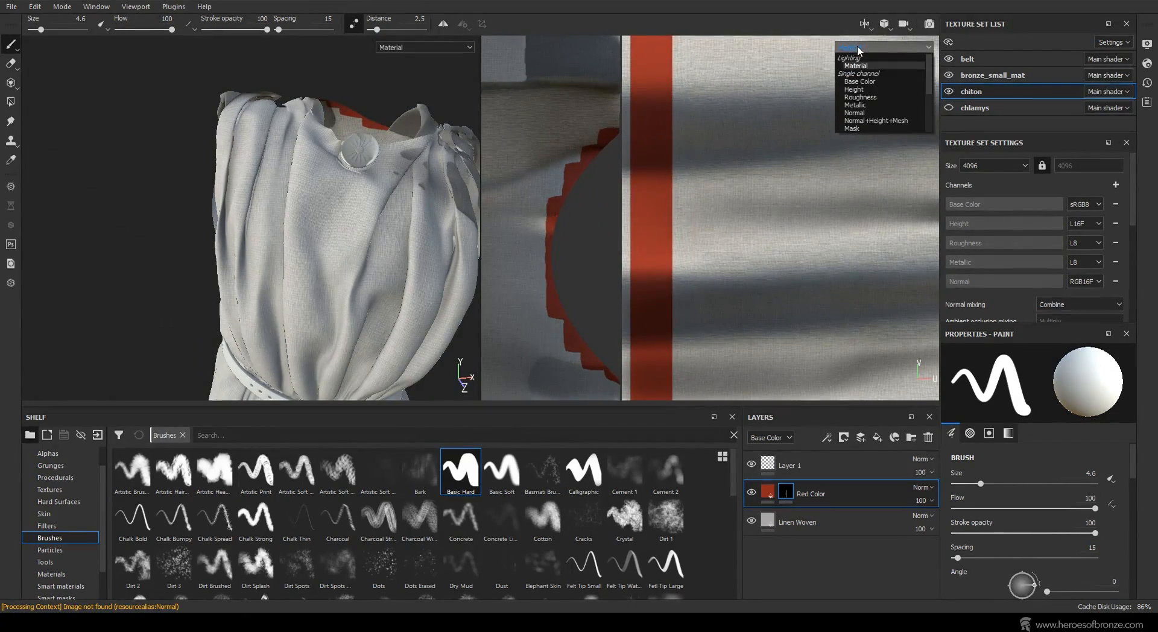
pyautogui.click(868, 81)
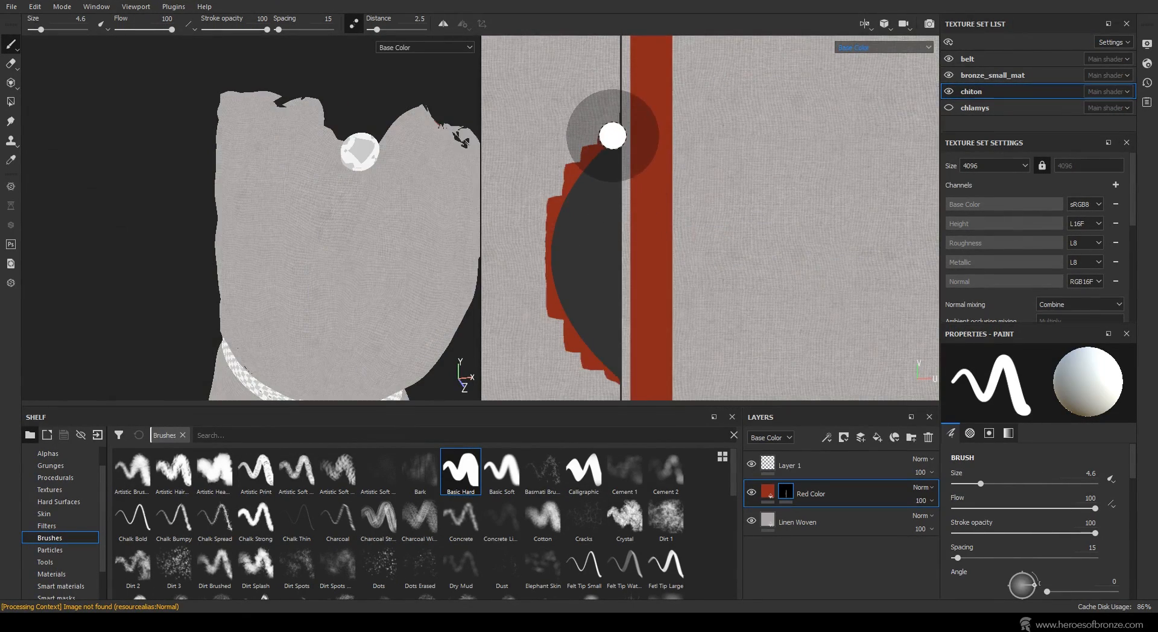
# Try painting over the stepped neckline edge with Lazy Mouse turned off, and undo the strokes.
pyautogui.moveTo(543, 213); pyautogui.dragTo(515, 335)
pyautogui.hotkey('ctrl', 'z')
pyautogui.click(353, 24)
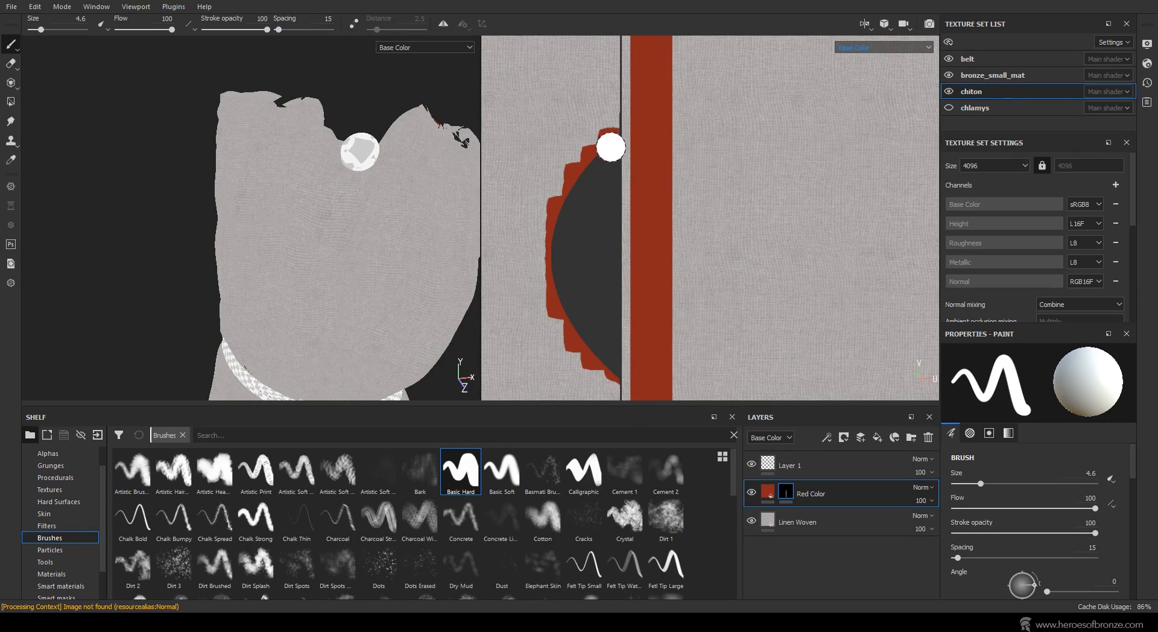
pyautogui.moveTo(610, 147)
pyautogui.mouseDown()
pyautogui.moveTo(563, 173)
pyautogui.moveTo(530, 283)
pyautogui.mouseUp()
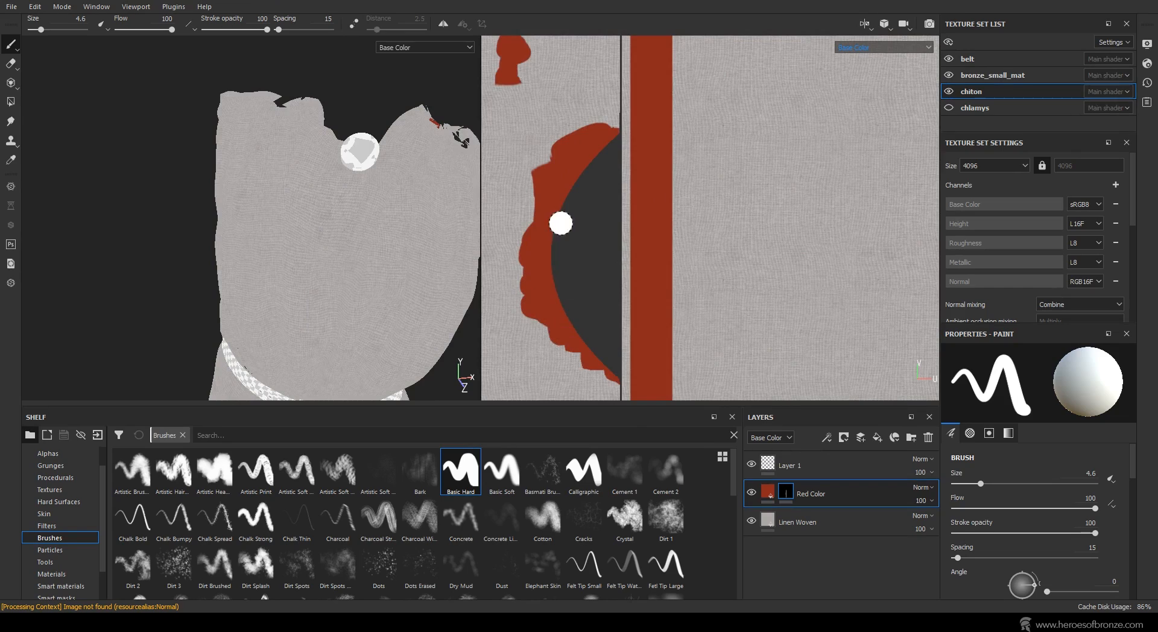
pyautogui.scroll(-2, 561, 186)
pyautogui.scroll(1, 576, 178)
pyautogui.hotkey('ctrl', 'z')
pyautogui.hotkey('ctrl', 'z')
pyautogui.hotkey('ctrl', 'z')
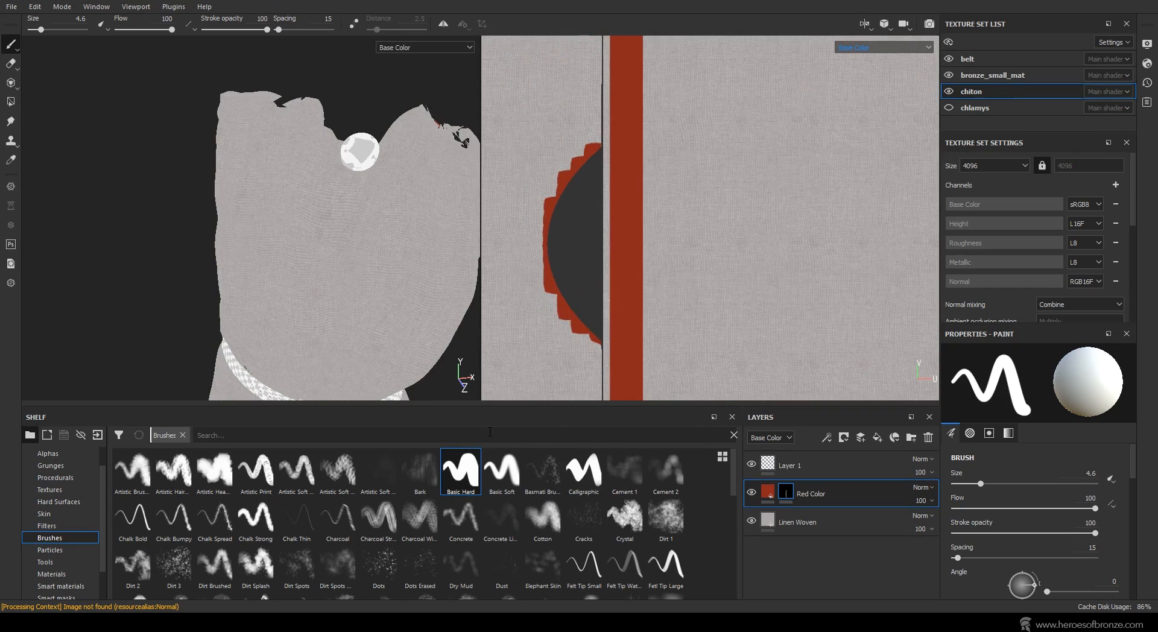
# Reload the Basic Hard brush and set its alignment to UV.
pyautogui.click(463, 473)
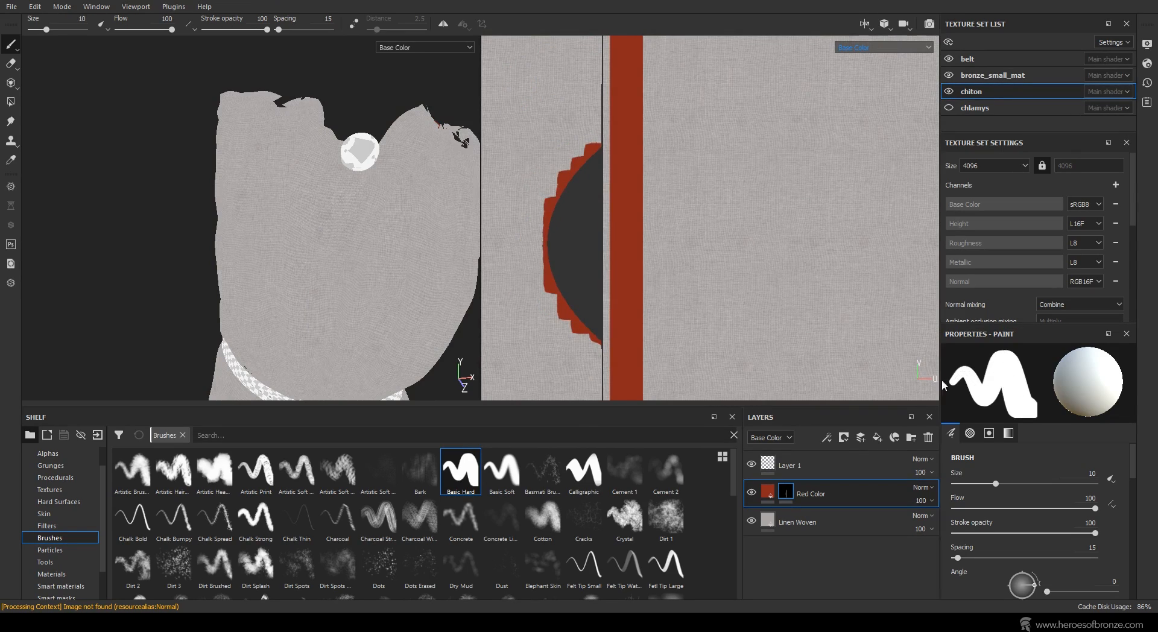
pyautogui.scroll(-5, 1047, 498)
pyautogui.click(1008, 477)
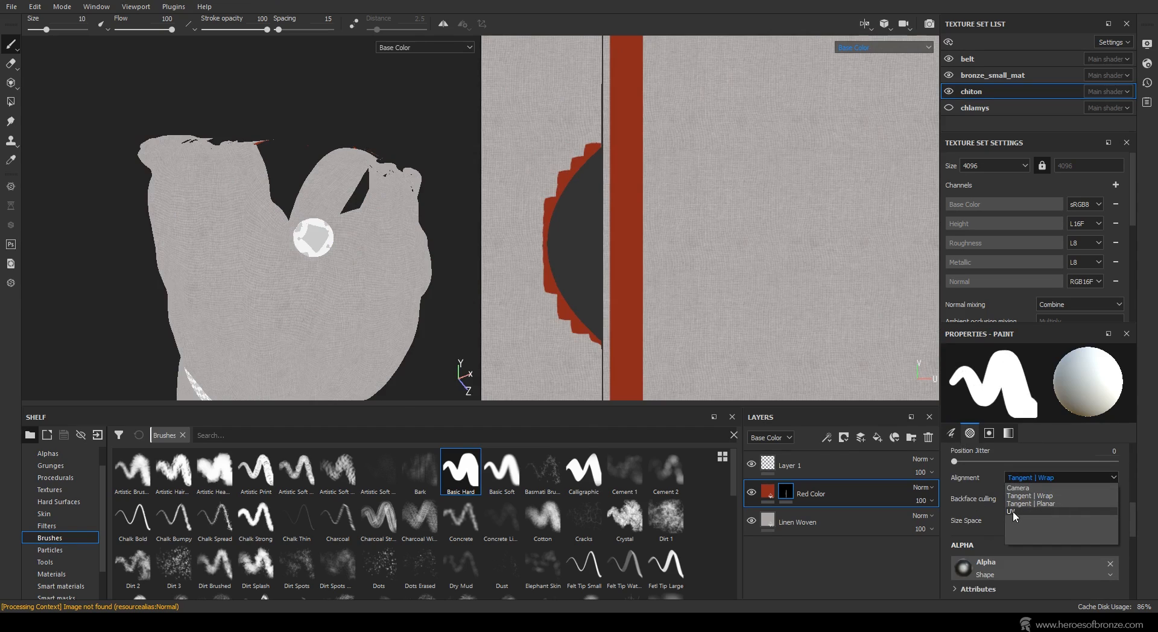
pyautogui.click(1012, 511)
# Try painting along the neckline curve with the brush reduced to size 4.41.
pyautogui.scroll(3, 571, 154)
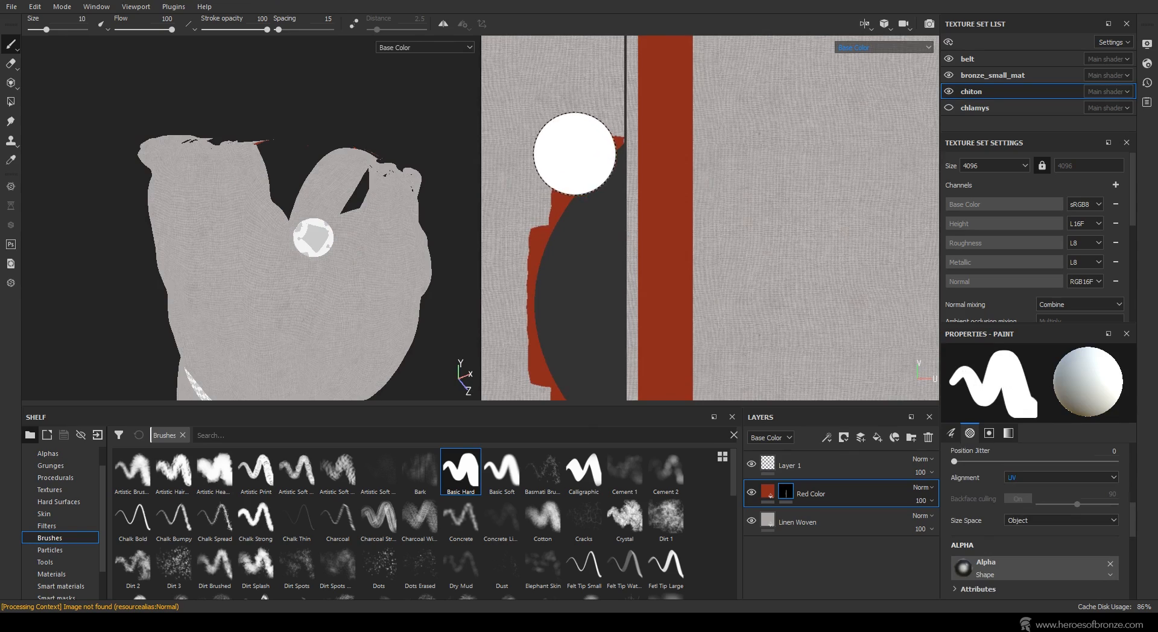
pyautogui.moveTo(574, 154)
pyautogui.keyDown('ctrl'); pyautogui.mouseDown(button='right')
pyautogui.moveTo(543, 154)
pyautogui.moveTo(616, 129)
pyautogui.mouseUp(button='right'); pyautogui.keyUp('ctrl')
pyautogui.moveTo(615, 129)
pyautogui.mouseDown()
pyautogui.moveTo(546, 211)
pyautogui.moveTo(529, 277)
pyautogui.moveTo(543, 329)
pyautogui.mouseUp()
# Set the brush's Size Space to Viewport and paint a smooth red band around the neckline curve at size 1.12.
pyautogui.scroll(-1, 1031, 519)
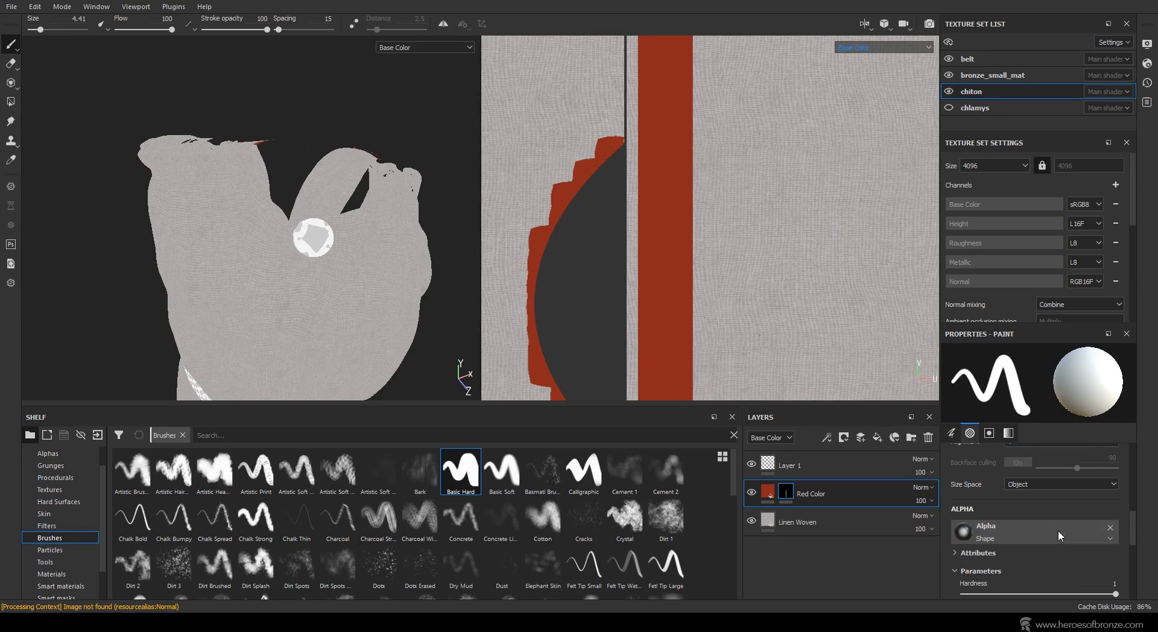
pyautogui.click(1035, 485)
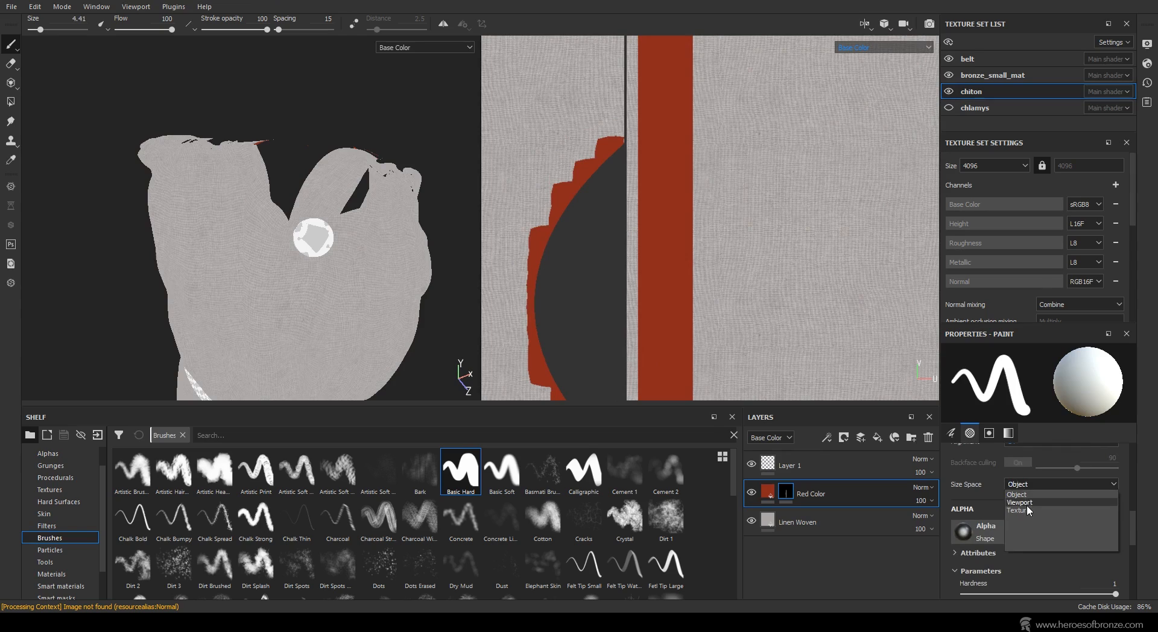
pyautogui.click(1020, 502)
pyautogui.moveTo(589, 148)
pyautogui.keyDown('ctrl'); pyautogui.mouseDown(button='right')
pyautogui.moveTo(575, 149)
pyautogui.moveTo(607, 145)
pyautogui.mouseUp(button='right'); pyautogui.keyUp('ctrl')
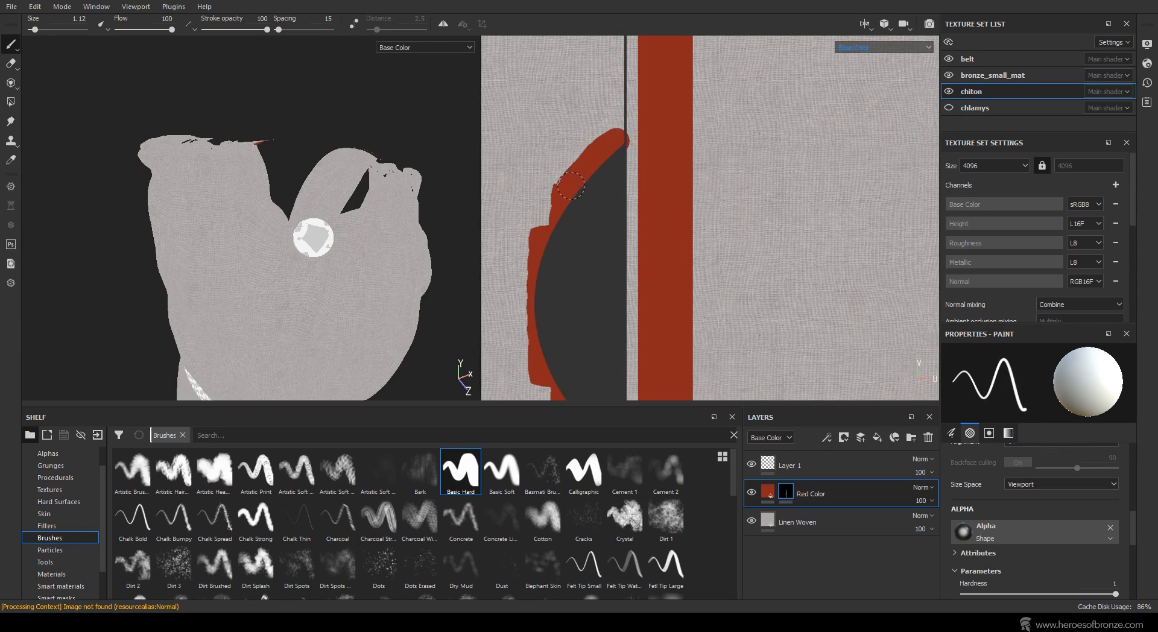
pyautogui.moveTo(530, 349); pyautogui.dragTo(542, 235, button='middle')
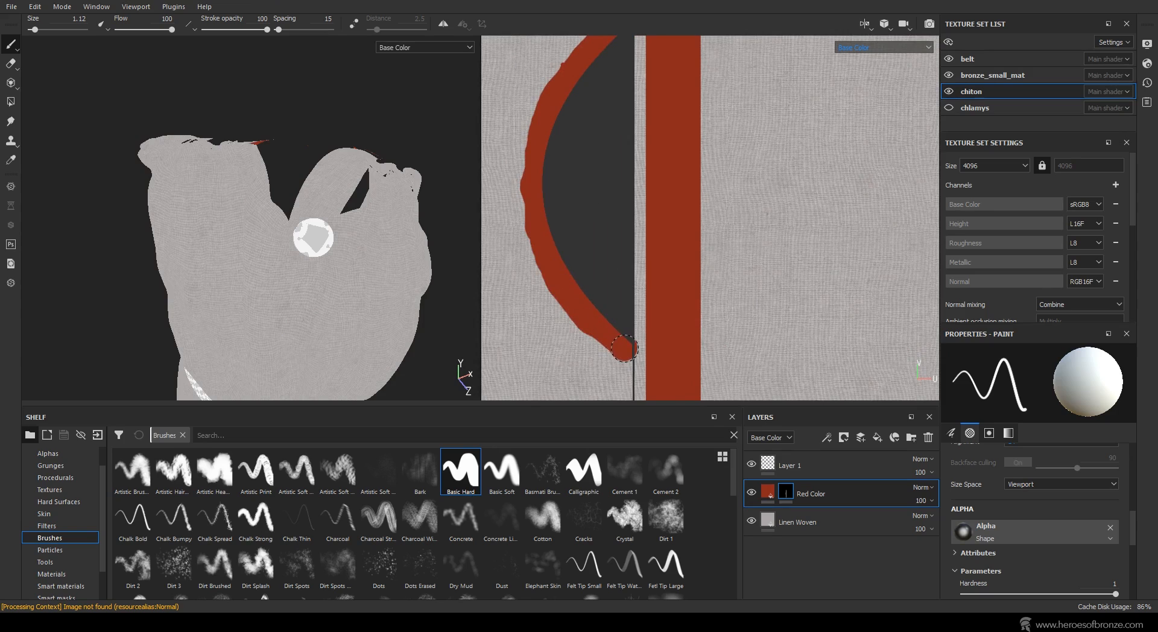
# Reduce the brush to size 0.39 and clear the red spill between the neckline's lower end and the hem band using fill value 0.
pyautogui.press('x')
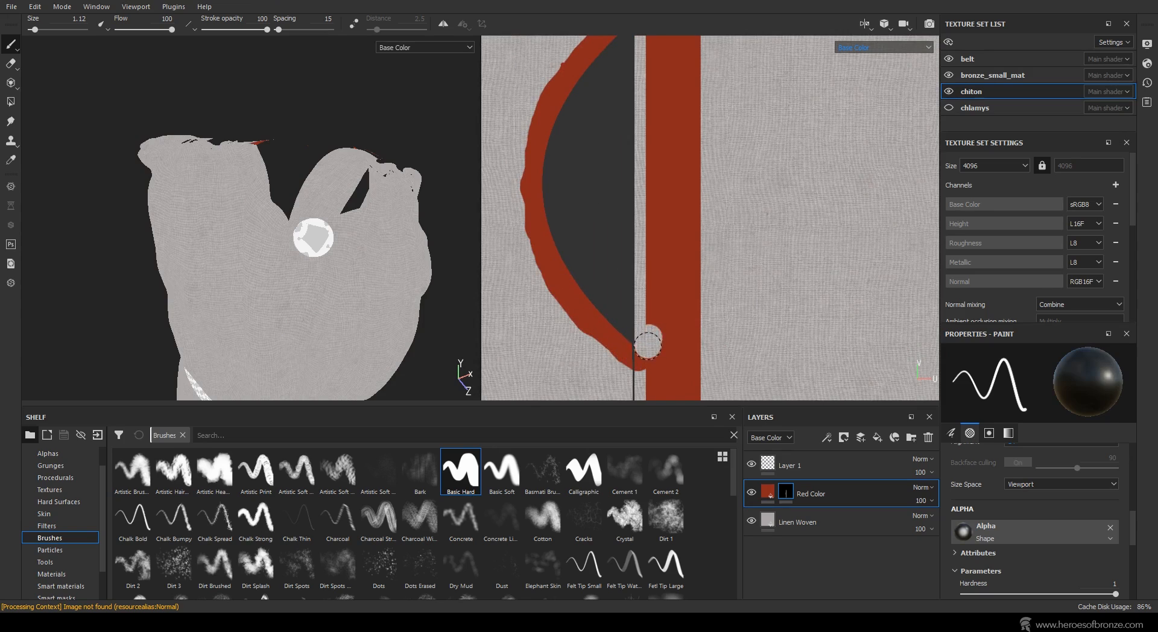
pyautogui.hotkey('ctrl', 'z')
pyautogui.scroll(-3, 646, 346)
pyautogui.scroll(6, 647, 338)
pyautogui.keyDown('alt'); pyautogui.moveTo(658, 320); pyautogui.dragTo(673, 191, button='middle'); pyautogui.keyUp('alt')
pyautogui.keyDown('ctrl'); pyautogui.moveTo(657, 216); pyautogui.dragTo(640, 217, button='right'); pyautogui.keyUp('ctrl')
pyautogui.click(10, 102)
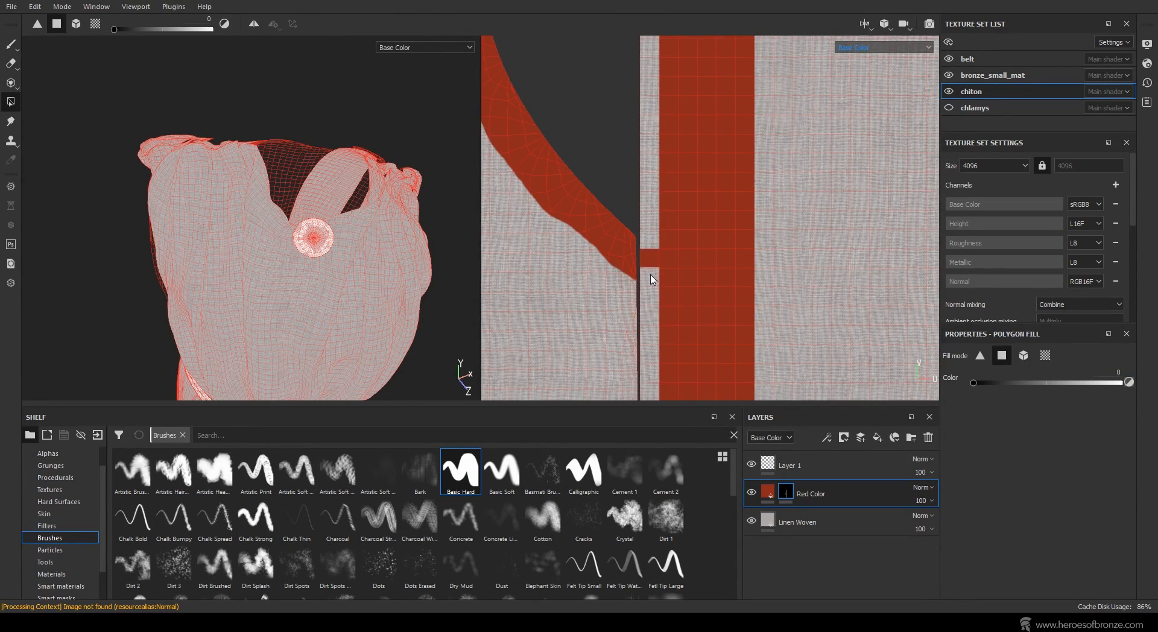
# Smooth the outer edge of the neckline band's lower part with mask painting and erasing, turning Lazy Mouse on for the final stroke.
pyautogui.click(13, 48)
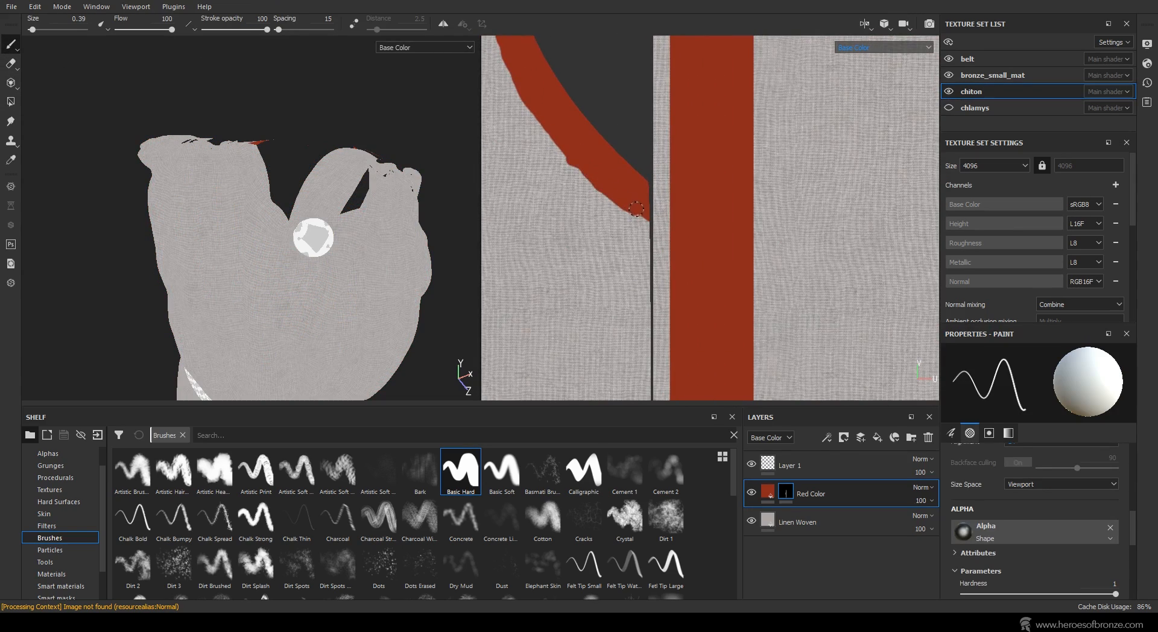
pyautogui.press('x')
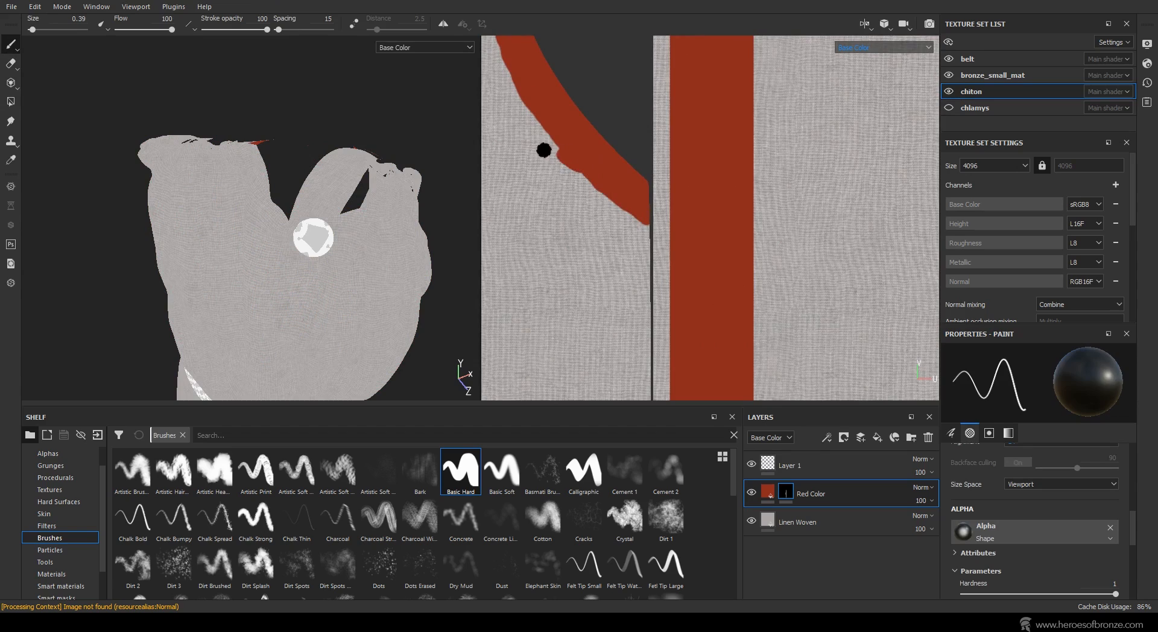
pyautogui.scroll(-1, 311, 283)
pyautogui.click(354, 24)
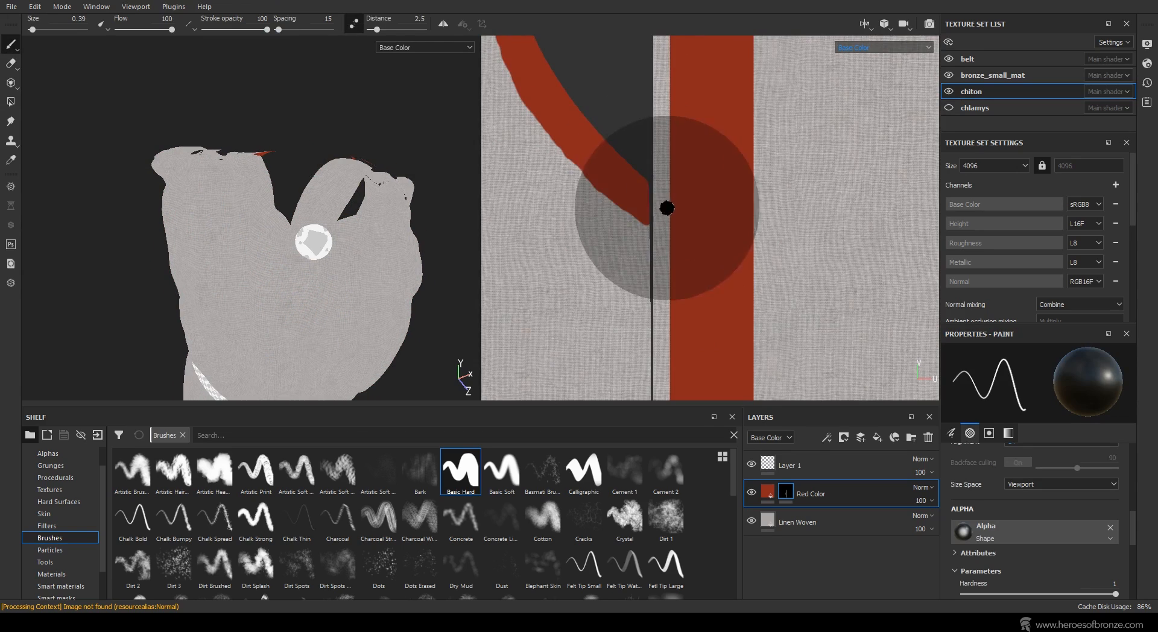
pyautogui.press('x')
pyautogui.moveTo(643, 221); pyautogui.dragTo(495, 59)
# Set the Lazy Mouse distance to 1 for refining the rest of the neckline band.
pyautogui.scroll(-3, 592, 138)
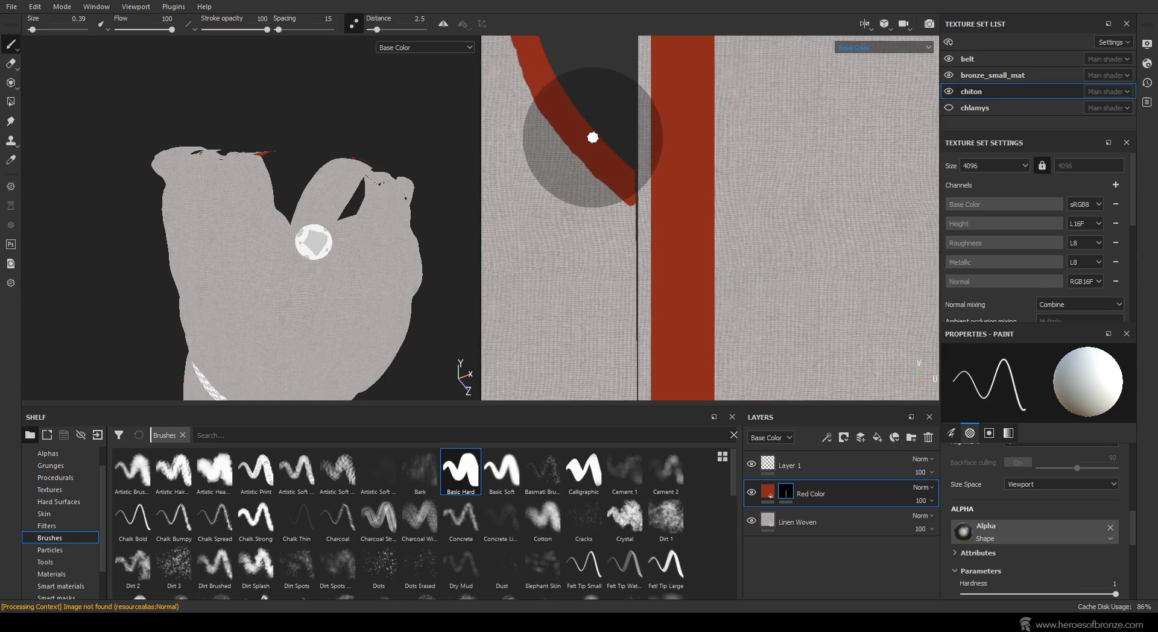
pyautogui.moveTo(601, 133)
pyautogui.keyDown('alt'); pyautogui.mouseDown(button='middle')
pyautogui.moveTo(623, 139)
pyautogui.moveTo(662, 294)
pyautogui.mouseUp(button='middle'); pyautogui.keyUp('alt')
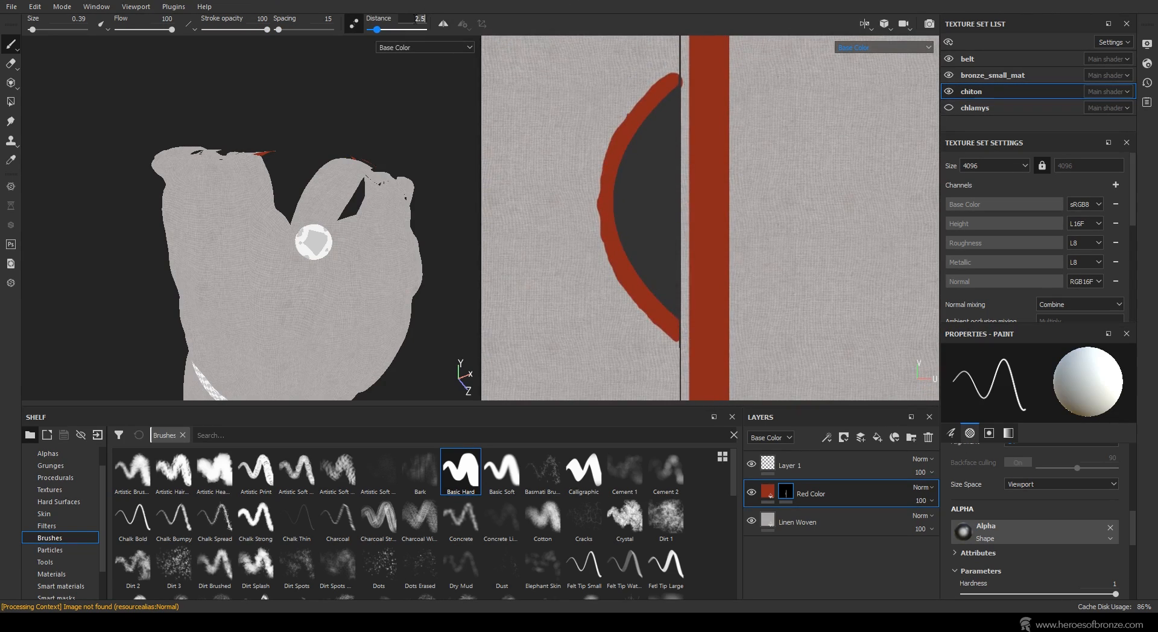
pyautogui.write('1')
pyautogui.press('Return')
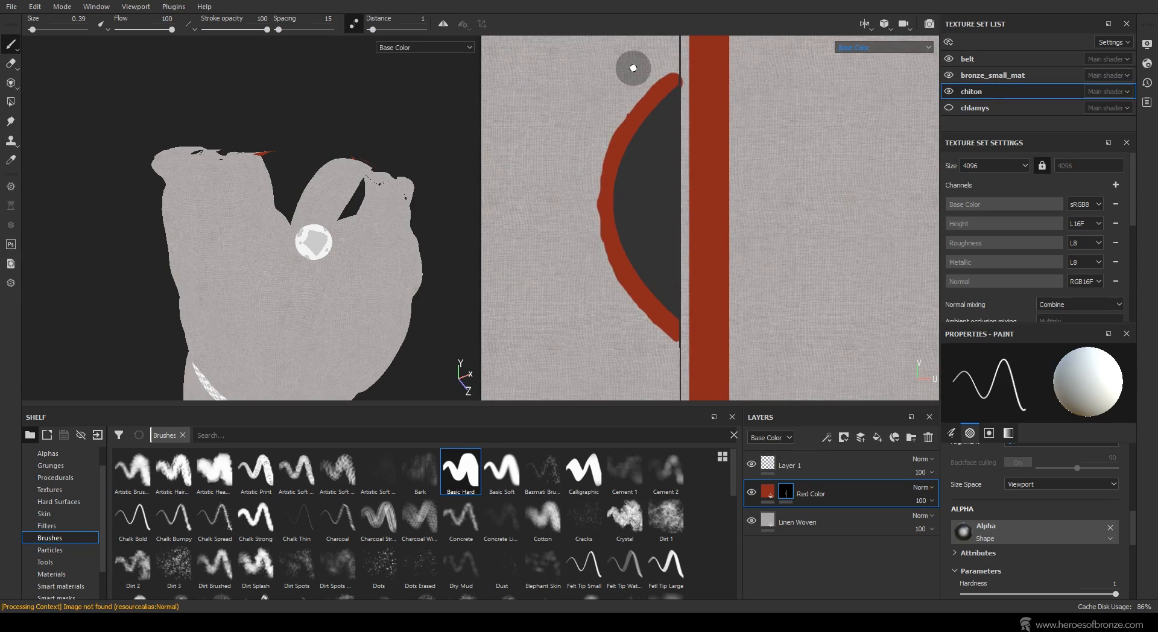
# Finish smoothing the first neckline band and paint a red band around the other cloth piece's neckline curve at brush size 1.72.
pyautogui.moveTo(678, 68)
pyautogui.mouseDown()
pyautogui.moveTo(628, 105)
pyautogui.moveTo(599, 197)
pyautogui.moveTo(624, 290)
pyautogui.moveTo(665, 331)
pyautogui.mouseUp()
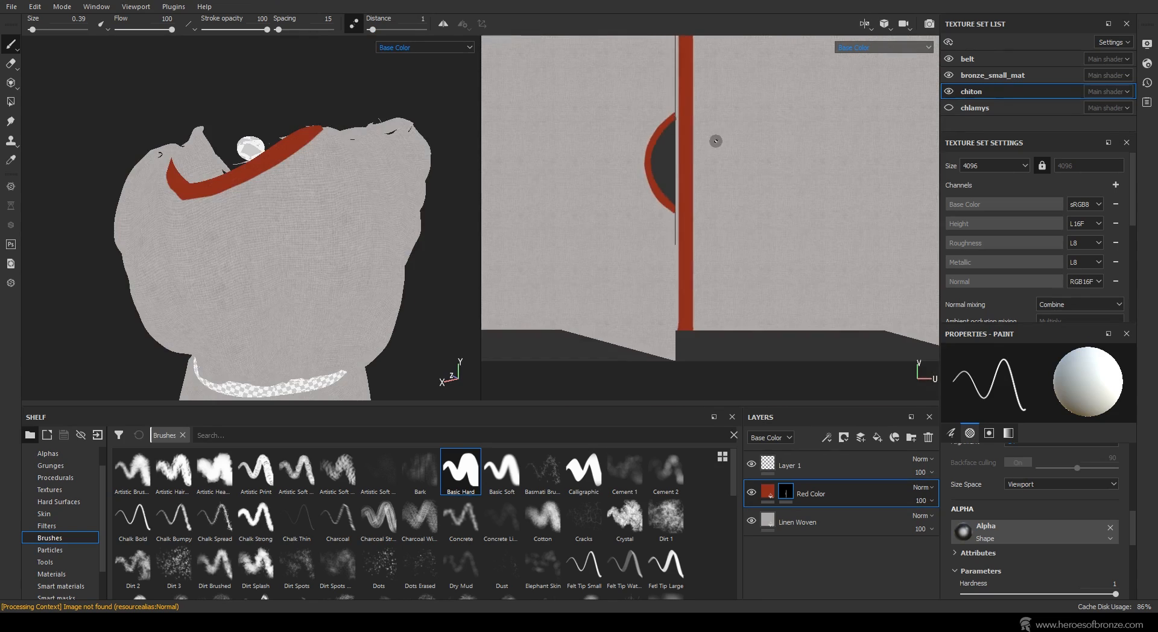
pyautogui.keyDown('alt'); pyautogui.moveTo(716, 141); pyautogui.dragTo(517, 209, button='middle'); pyautogui.keyUp('alt')
pyautogui.scroll(2, 699, 181)
pyautogui.keyDown('ctrl'); pyautogui.moveTo(695, 221); pyautogui.dragTo(695, 220, button='right'); pyautogui.keyUp('ctrl')
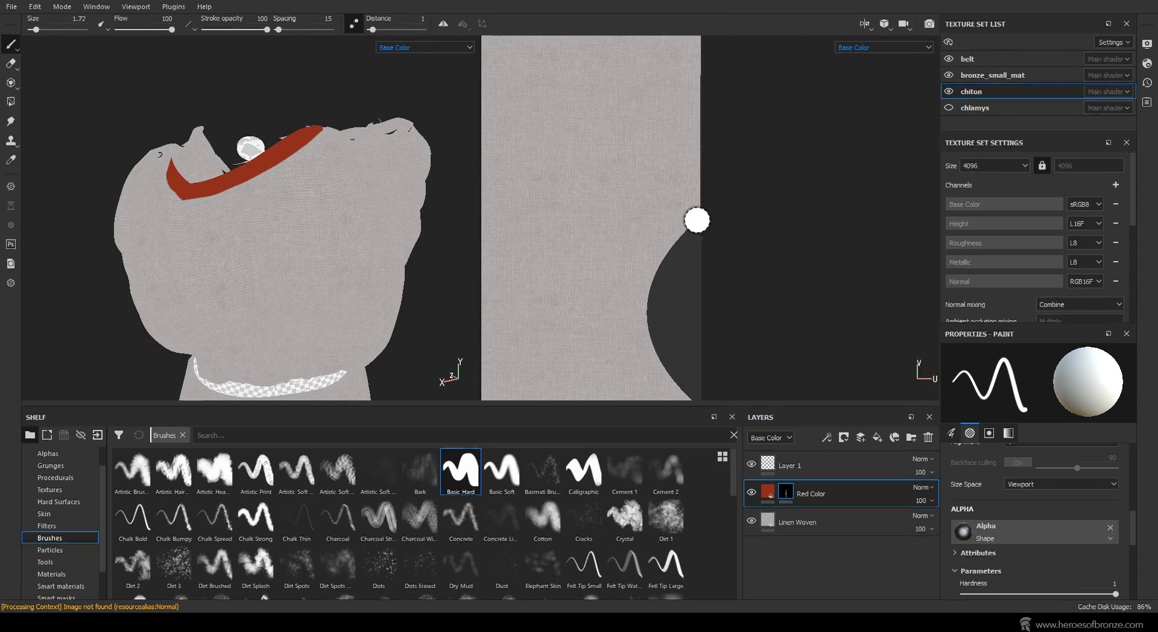
pyautogui.moveTo(699, 205)
pyautogui.mouseDown()
pyautogui.moveTo(665, 252)
pyautogui.moveTo(652, 307)
pyautogui.mouseUp()
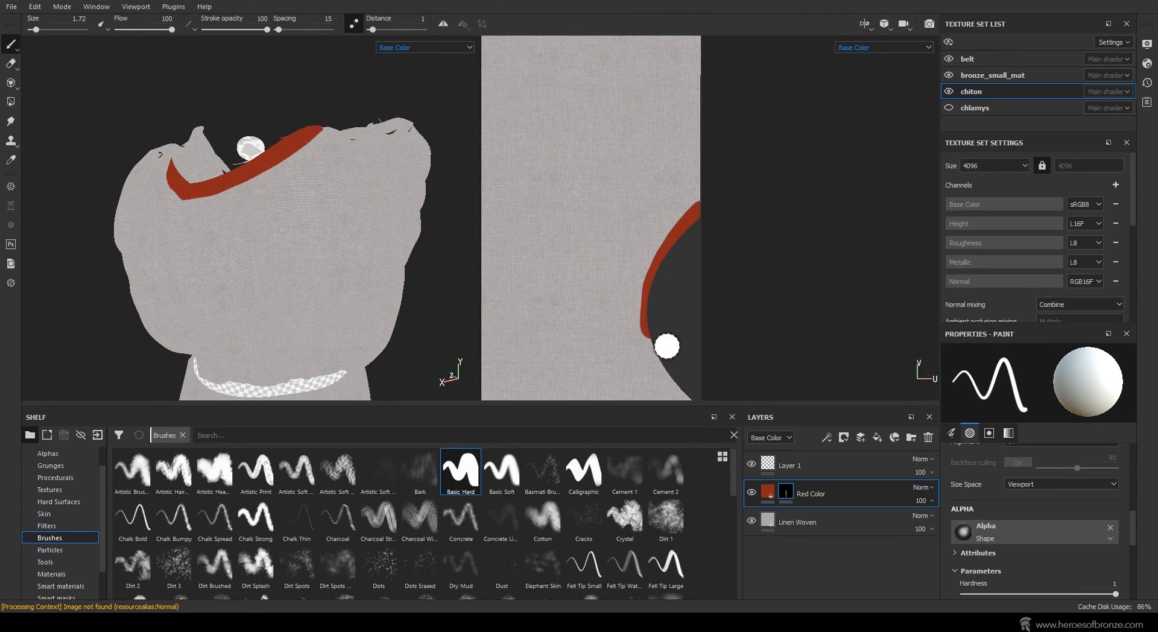
pyautogui.moveTo(667, 343); pyautogui.dragTo(657, 223, button='middle')
pyautogui.moveTo(690, 98)
pyautogui.mouseDown()
pyautogui.moveTo(646, 129)
pyautogui.moveTo(636, 224)
pyautogui.moveTo(705, 310)
pyautogui.moveTo(698, 301)
pyautogui.mouseUp()
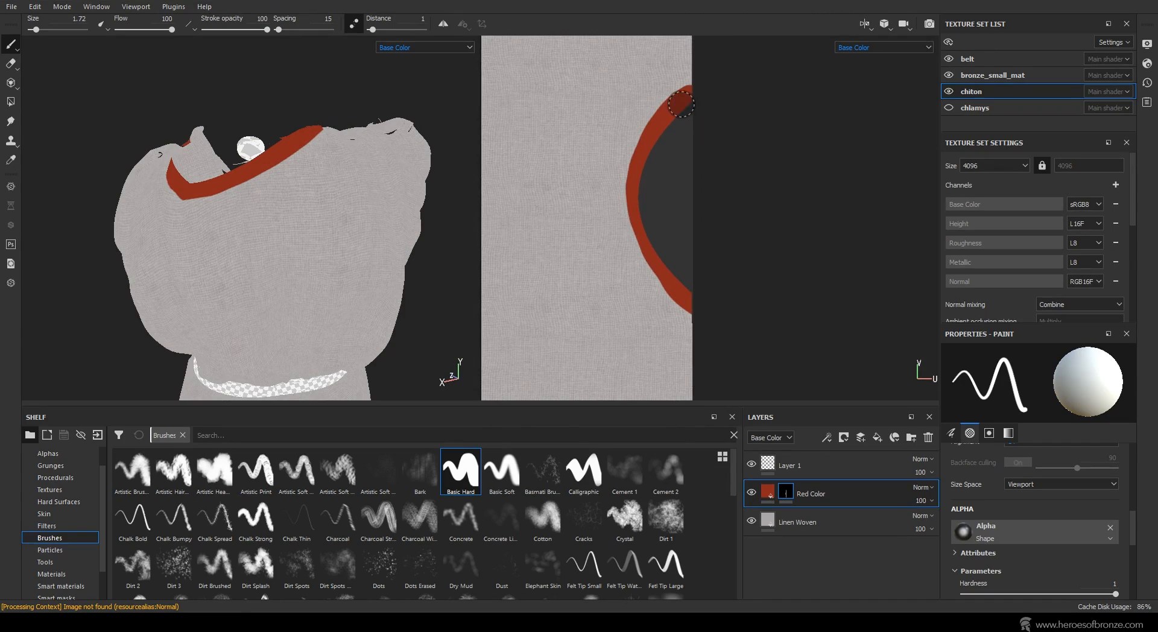
pyautogui.moveTo(645, 140)
pyautogui.mouseDown()
pyautogui.moveTo(628, 176)
pyautogui.moveTo(646, 266)
pyautogui.moveTo(693, 301)
pyautogui.mouseUp()
# Display Base Color and paint straight red bands along the lower edge of the piece, from the hem band through the slanted section.
pyautogui.moveTo(358, 162)
pyautogui.keyDown('alt'); pyautogui.mouseDown()
pyautogui.moveTo(438, 164)
pyautogui.moveTo(305, 202)
pyautogui.moveTo(277, 261)
pyautogui.moveTo(216, 156)
pyautogui.moveTo(49, 232)
pyautogui.moveTo(220, 181)
pyautogui.mouseUp(); pyautogui.keyUp('alt')
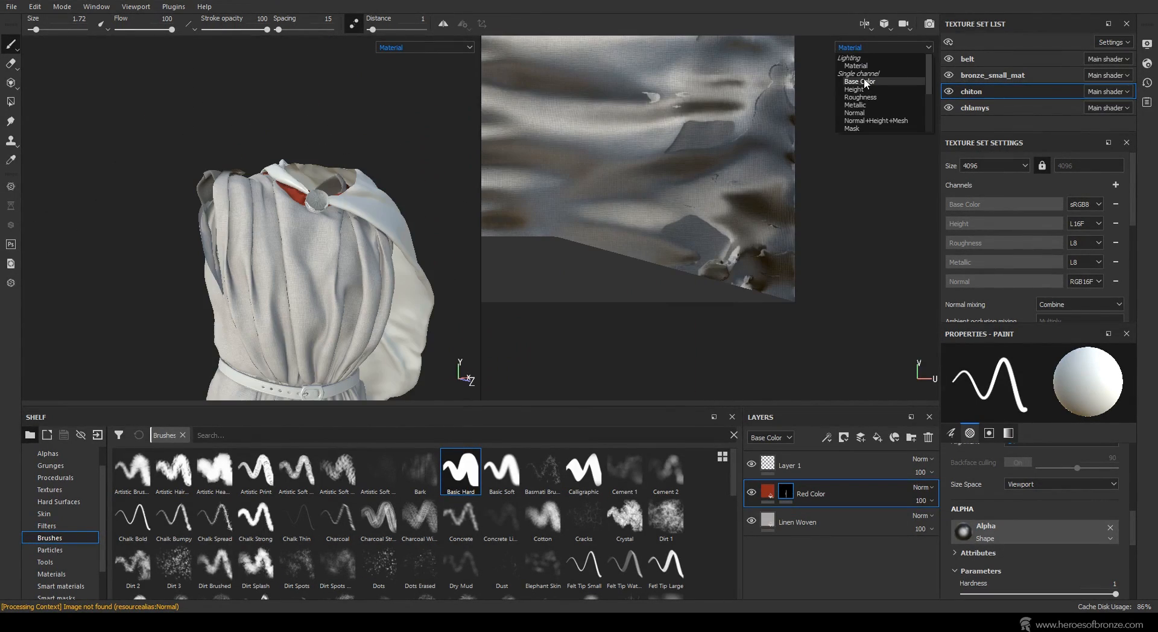
pyautogui.click(863, 80)
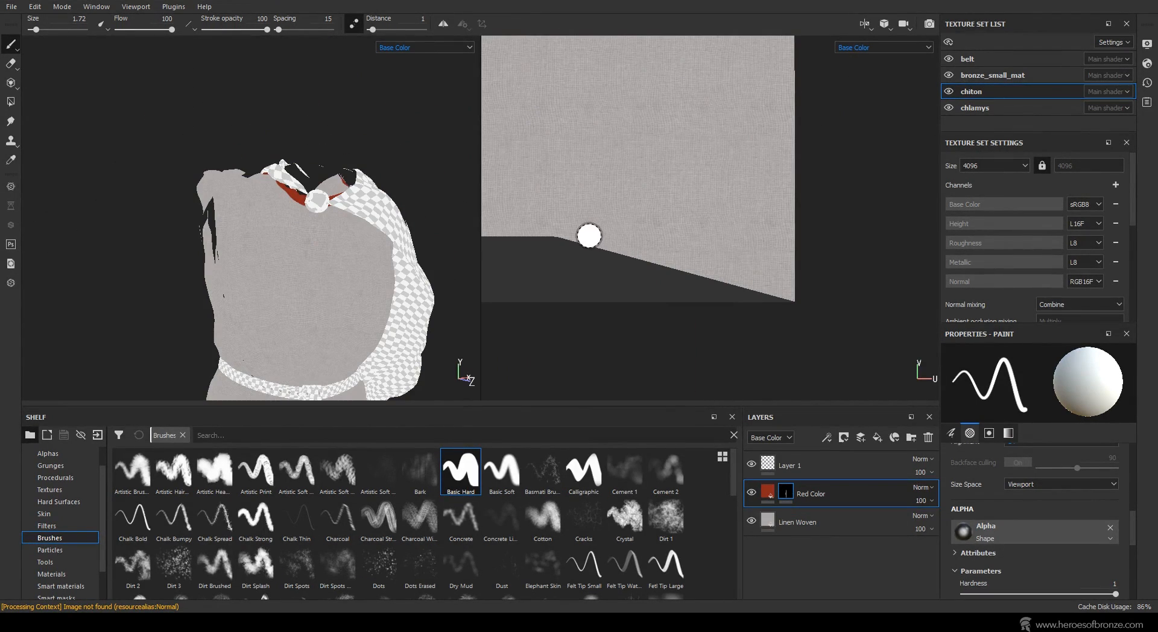
pyautogui.click(565, 231)
pyautogui.keyDown('shift'); pyautogui.click(797, 297); pyautogui.keyUp('shift')
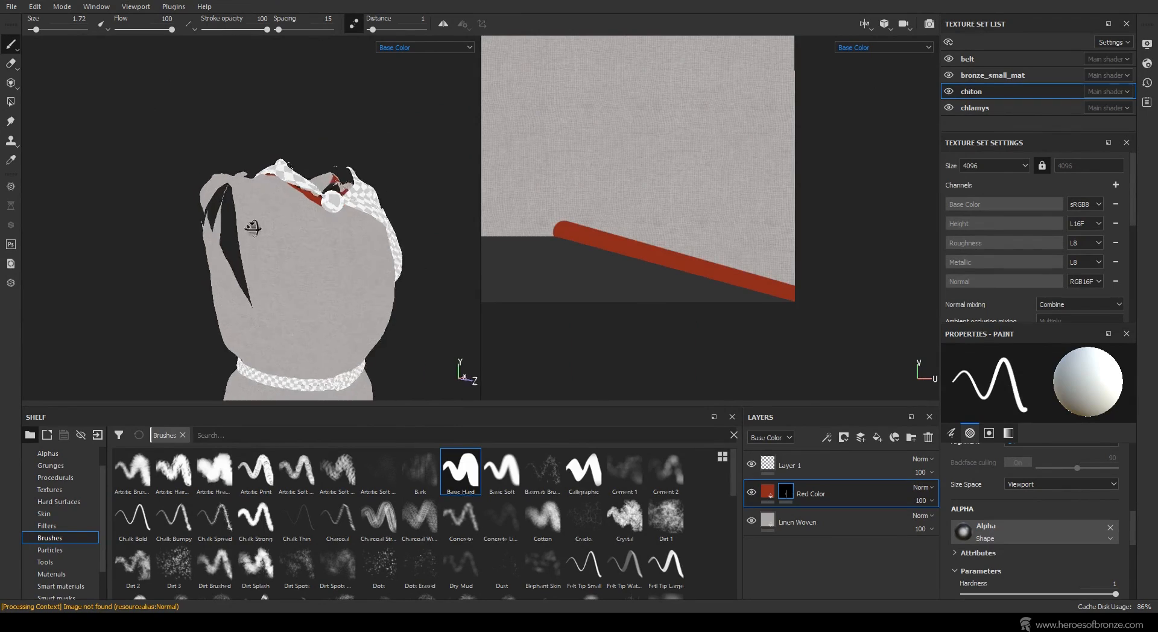
pyautogui.scroll(2, 557, 230)
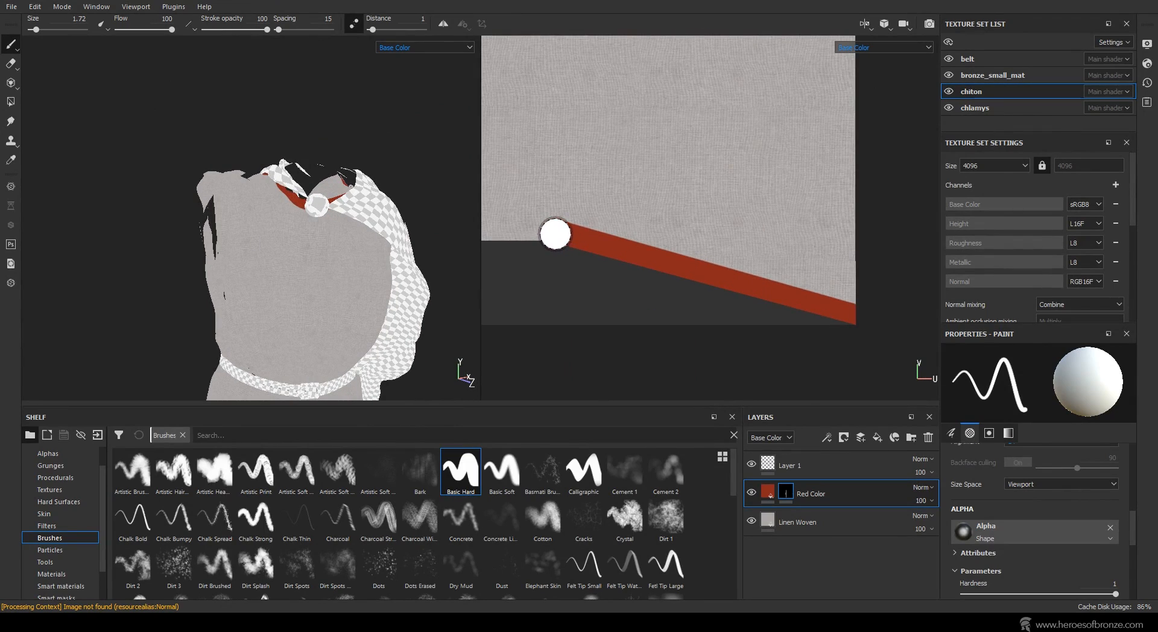
pyautogui.scroll(-2, 573, 239)
pyautogui.keyDown('alt'); pyautogui.moveTo(574, 252); pyautogui.dragTo(822, 257, button='middle'); pyautogui.keyUp('alt')
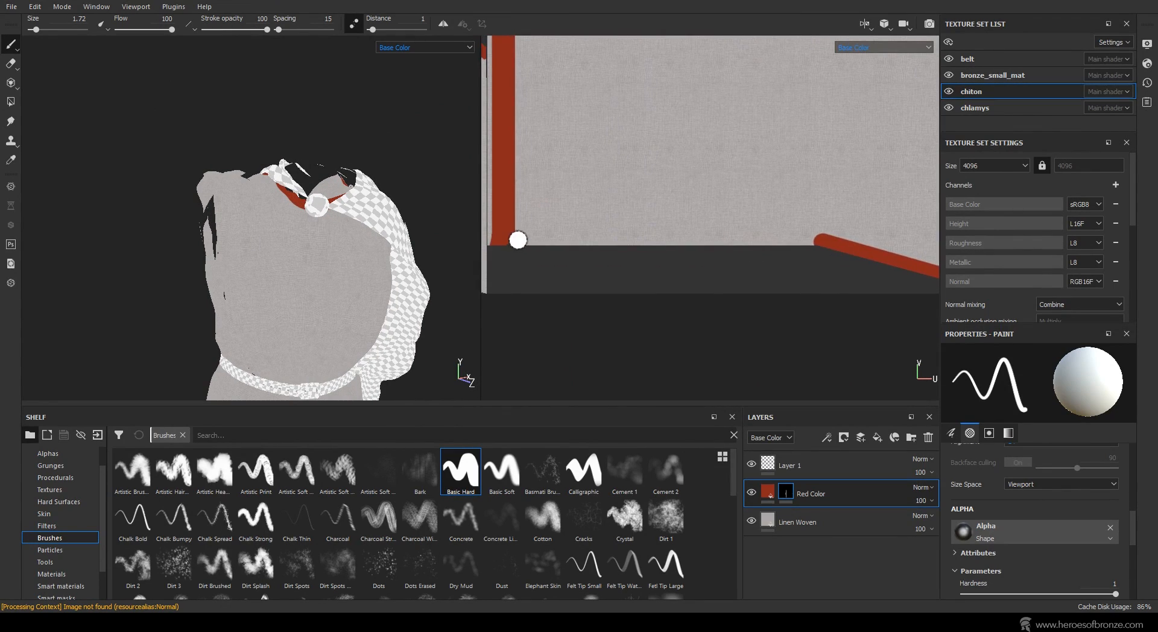
pyautogui.keyDown('shift'); pyautogui.click(821, 244); pyautogui.keyUp('shift')
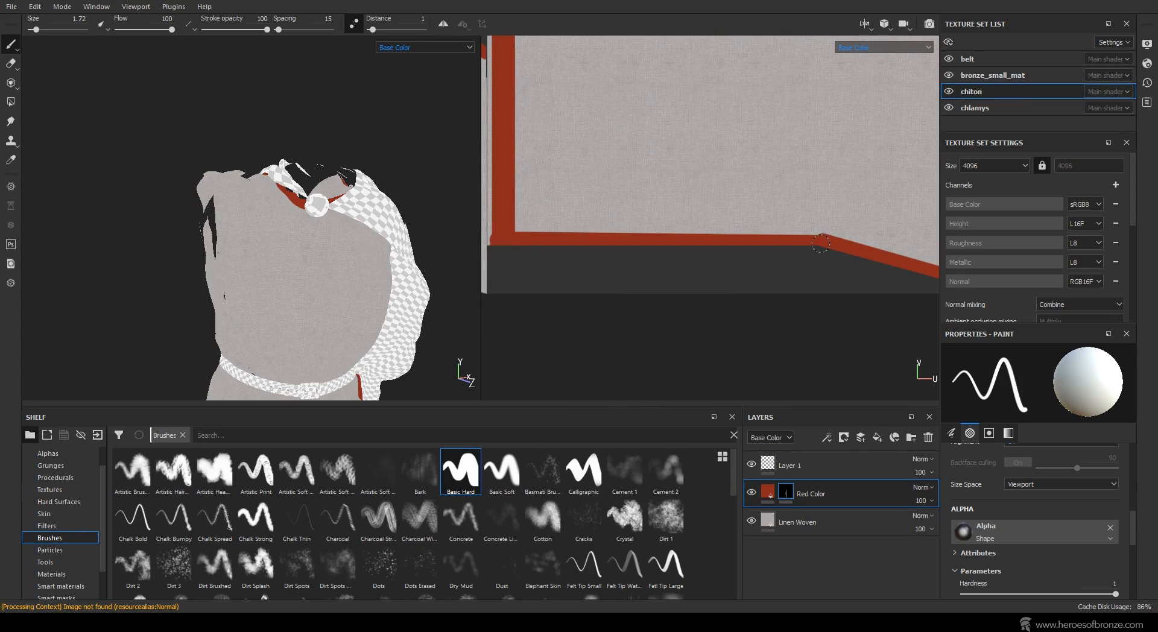
# Paint matching straight red bands along the upper edge of the same piece, including its slanted section.
pyautogui.keyDown('alt'); pyautogui.moveTo(348, 249); pyautogui.dragTo(249, 91); pyautogui.keyUp('alt')
pyautogui.moveTo(376, 278)
pyautogui.keyDown('alt'); pyautogui.mouseDown()
pyautogui.moveTo(197, 289)
pyautogui.moveTo(250, 324)
pyautogui.moveTo(372, 298)
pyautogui.moveTo(370, 282)
pyautogui.mouseUp(); pyautogui.keyUp('alt')
pyautogui.scroll(-4, 715, 201)
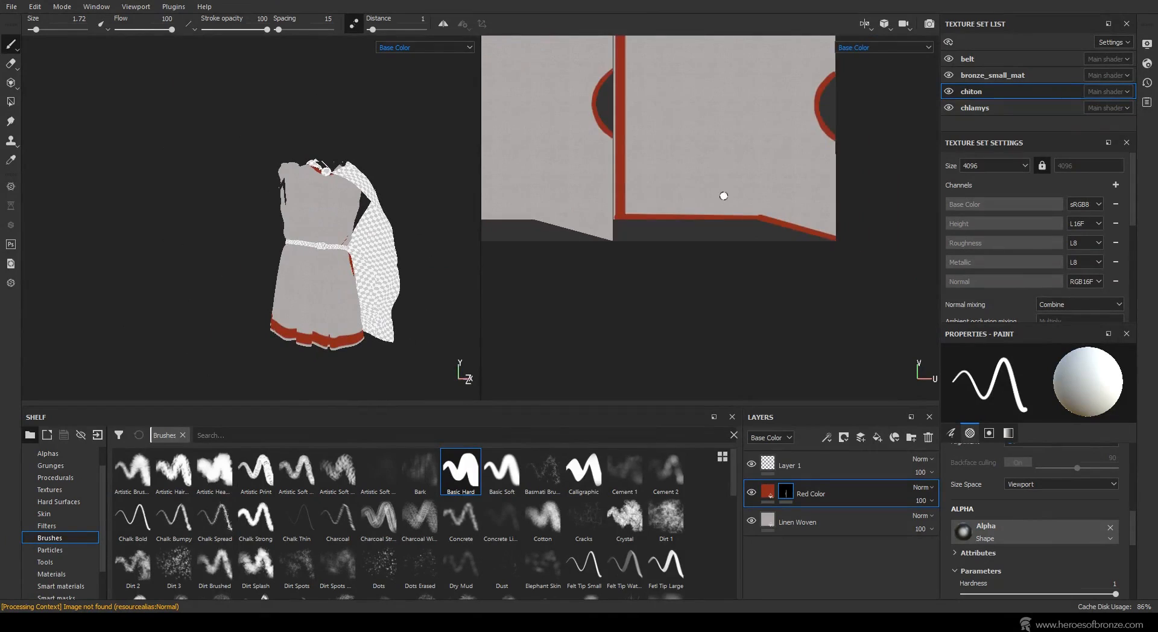
pyautogui.keyDown('alt'); pyautogui.moveTo(724, 196); pyautogui.dragTo(747, 318, button='middle'); pyautogui.keyUp('alt')
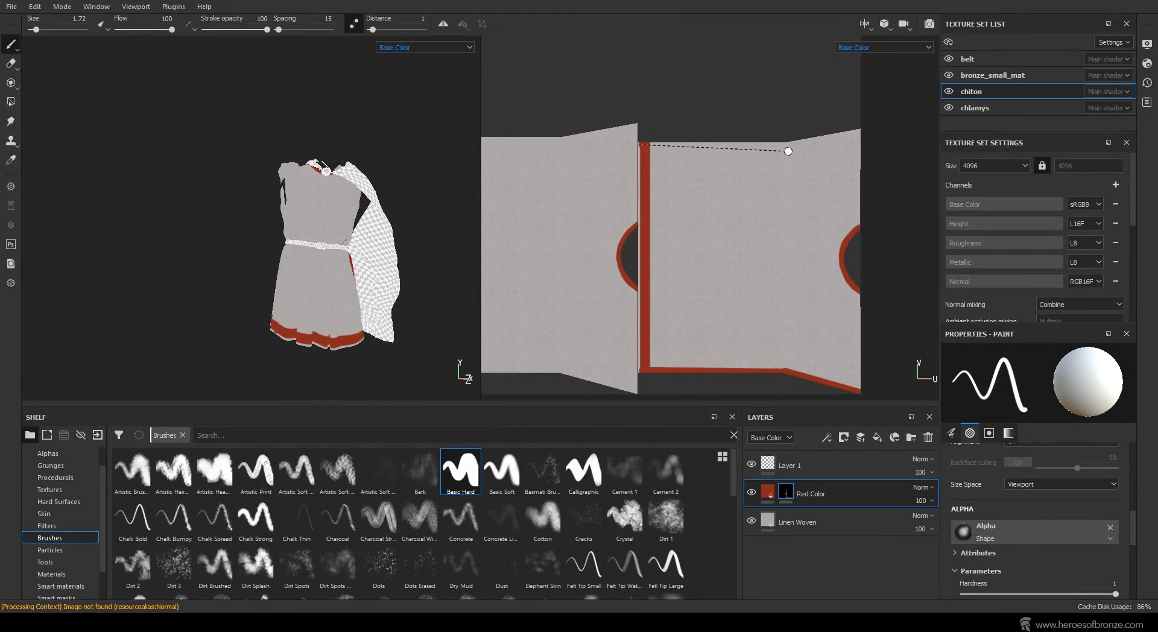
pyautogui.keyDown('shift'); pyautogui.click(788, 144); pyautogui.keyUp('shift')
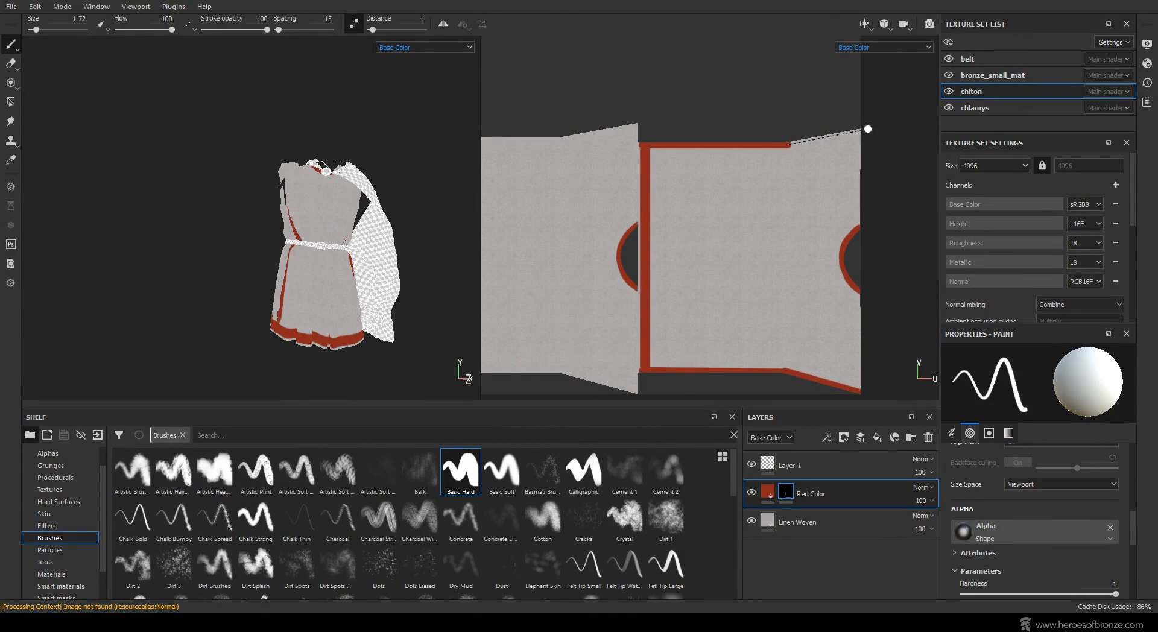
pyautogui.keyDown('shift'); pyautogui.click(859, 130); pyautogui.keyUp('shift')
# Return the display to Material and inspect the red trim on the garment and its UV layout.
pyautogui.scroll(-3, 340, 243)
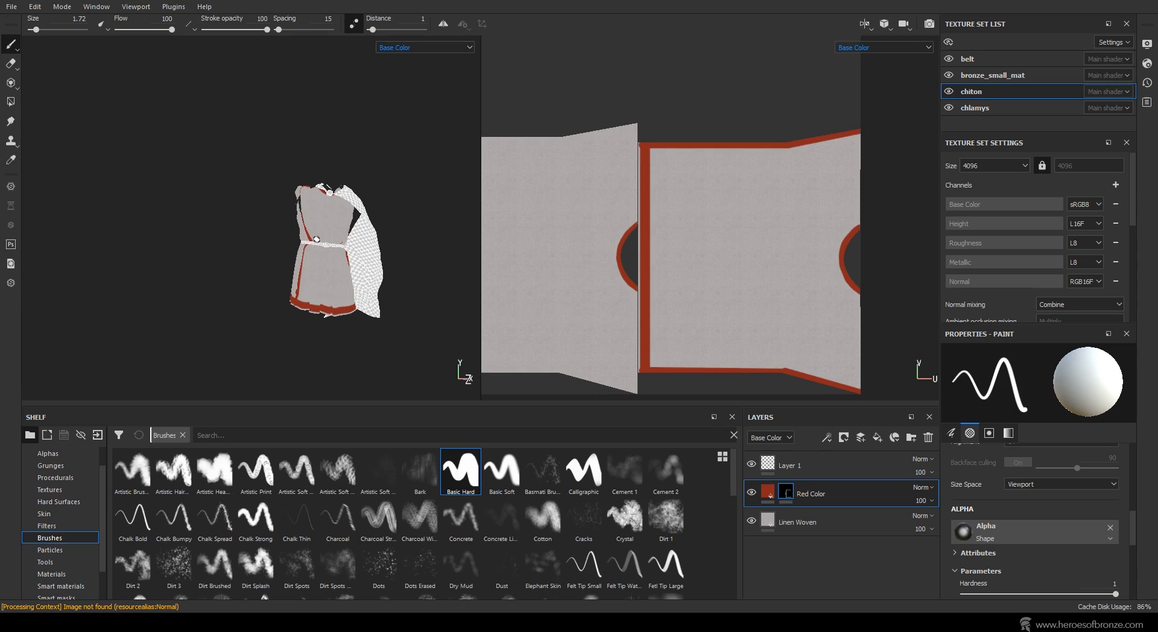
pyautogui.press('m')
pyautogui.moveTo(340, 243)
pyautogui.keyDown('alt'); pyautogui.mouseDown()
pyautogui.moveTo(454, 223)
pyautogui.moveTo(306, 217)
pyautogui.moveTo(325, 229)
pyautogui.mouseUp(); pyautogui.keyUp('alt')
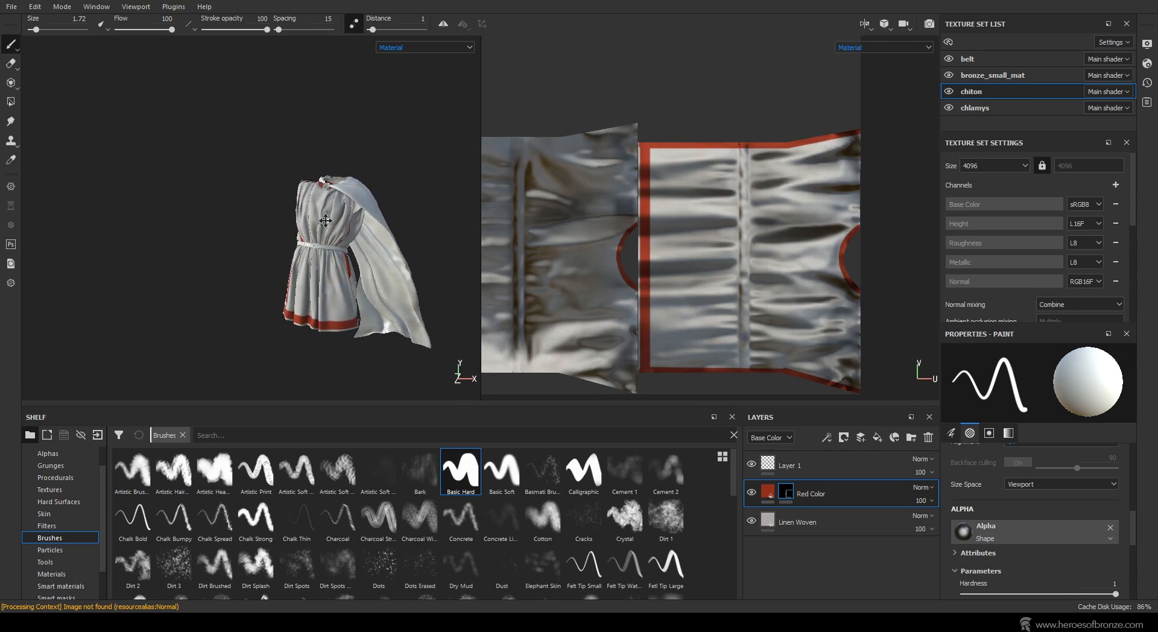
pyautogui.scroll(4, 353, 295)
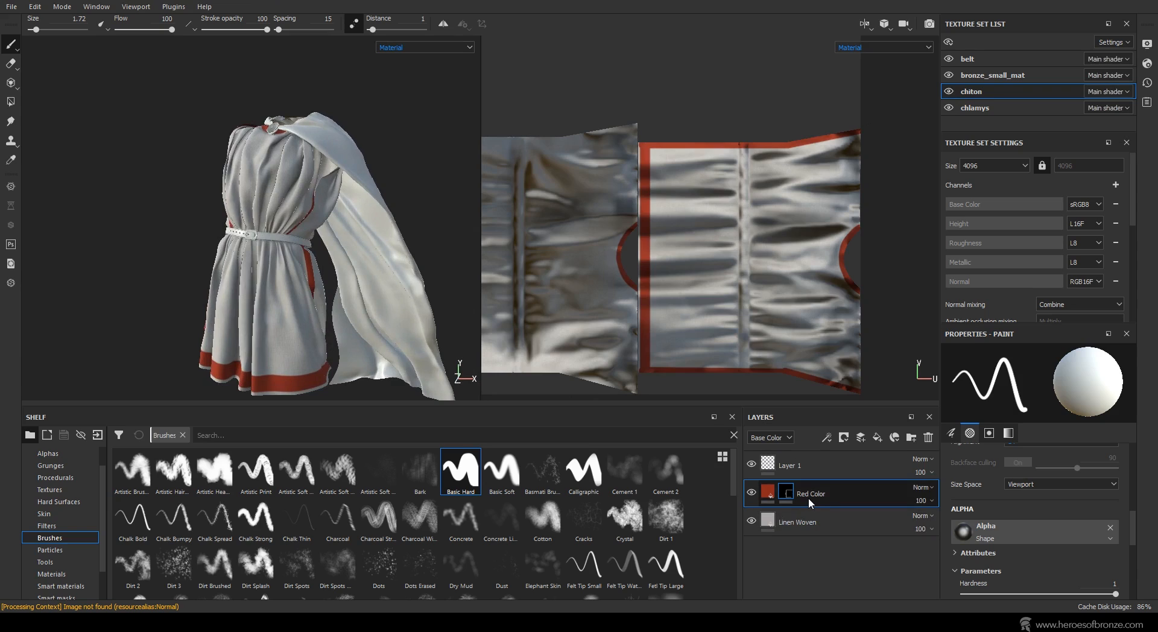
pyautogui.scroll(-1, 817, 258)
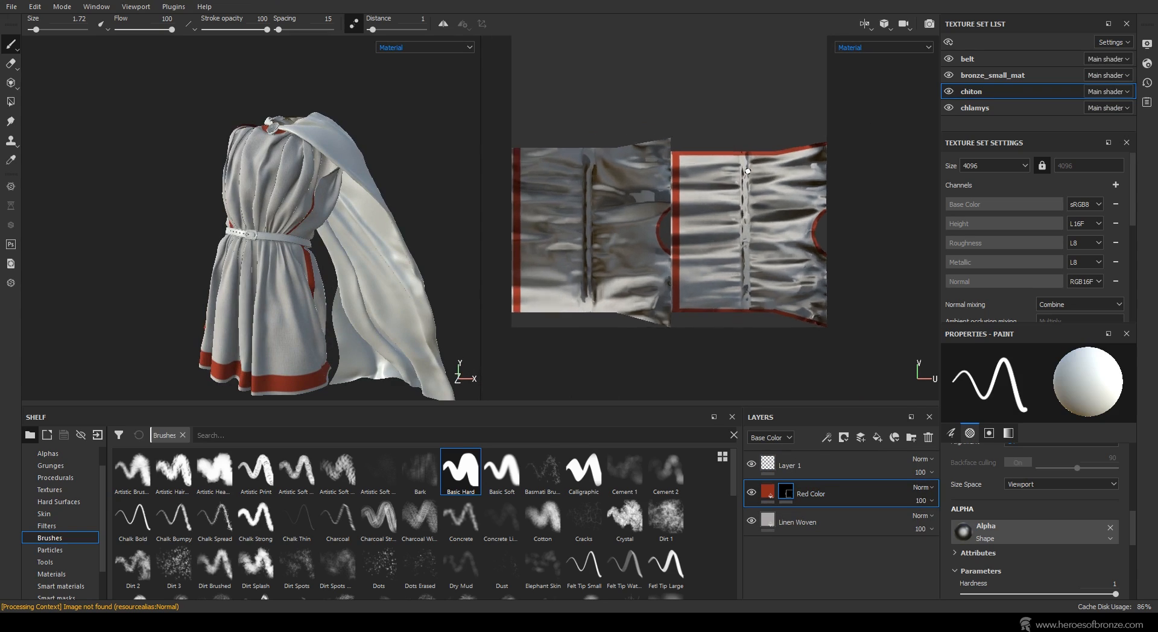
pyautogui.scroll(3, 711, 174)
pyautogui.moveTo(711, 174); pyautogui.dragTo(711, 151, button='middle')
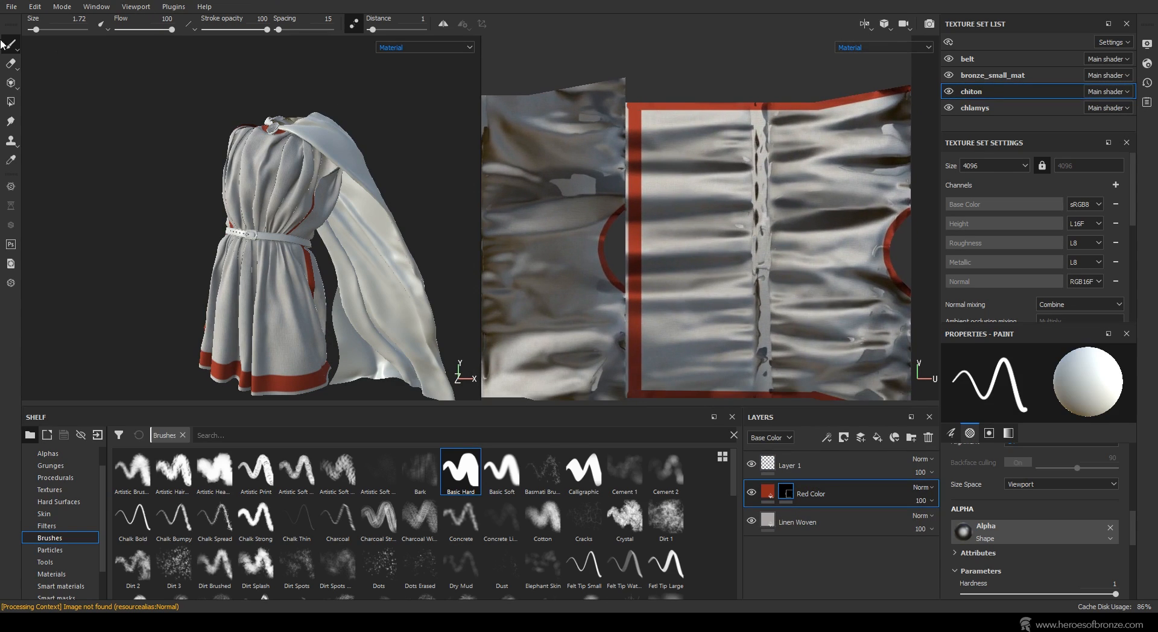
# Fill the polygons along the outer hem edge of both cloth pieces into the Red Color mask using Polygon Fill at value 1.
pyautogui.click(10, 101)
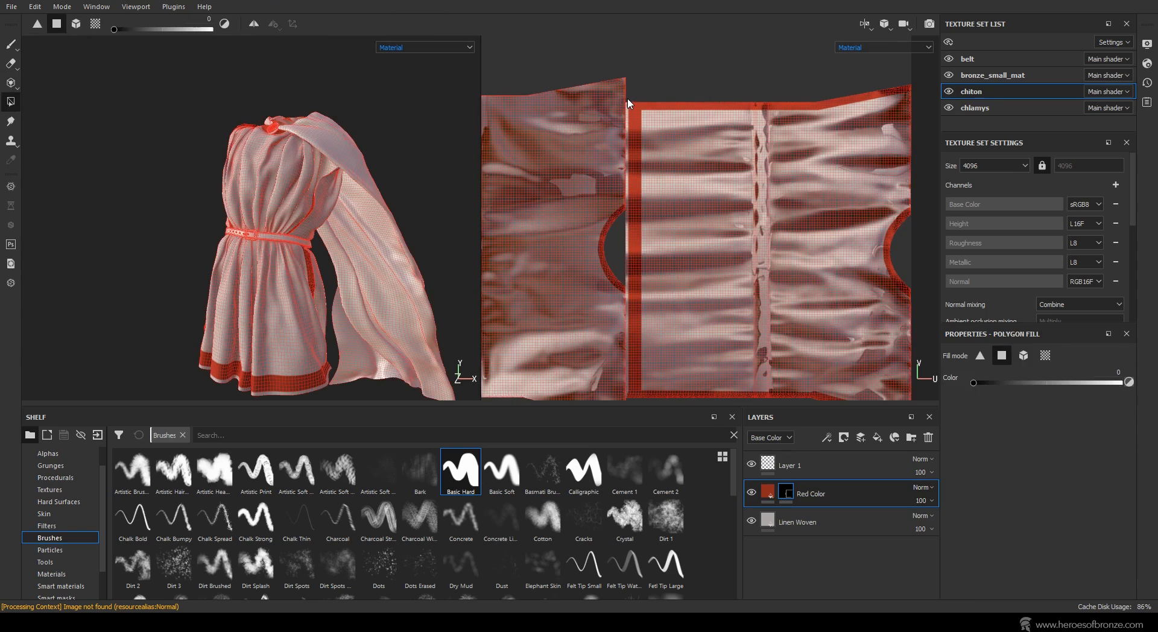
pyautogui.moveTo(627, 102); pyautogui.dragTo(638, 386)
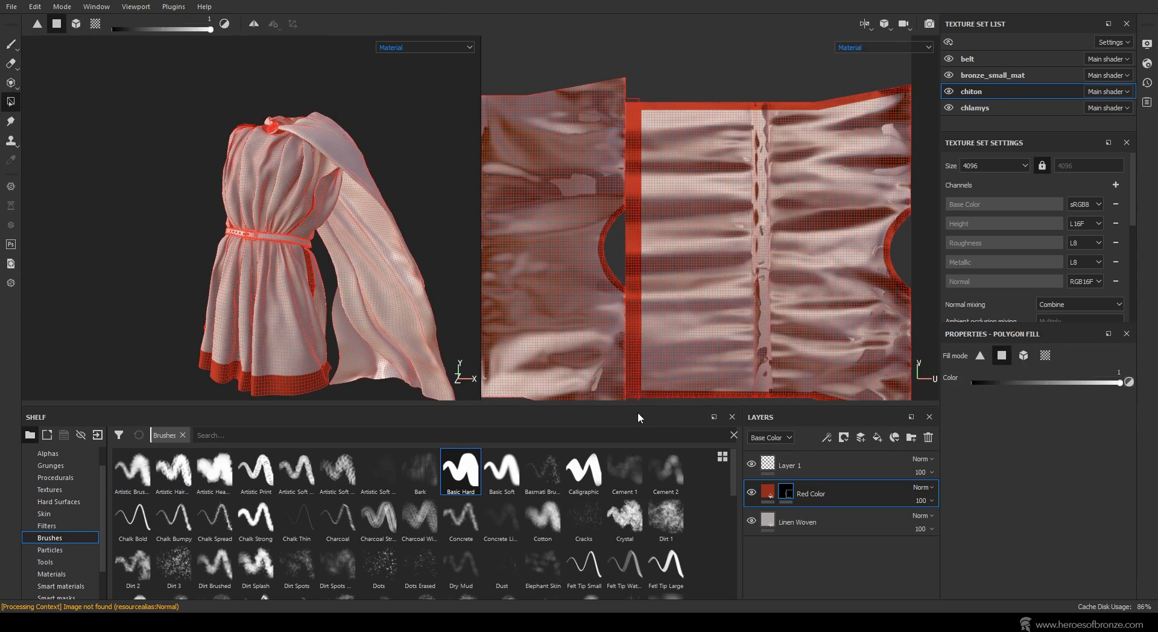
pyautogui.keyDown('alt'); pyautogui.moveTo(588, 232); pyautogui.dragTo(837, 164, button='middle'); pyautogui.keyUp('alt')
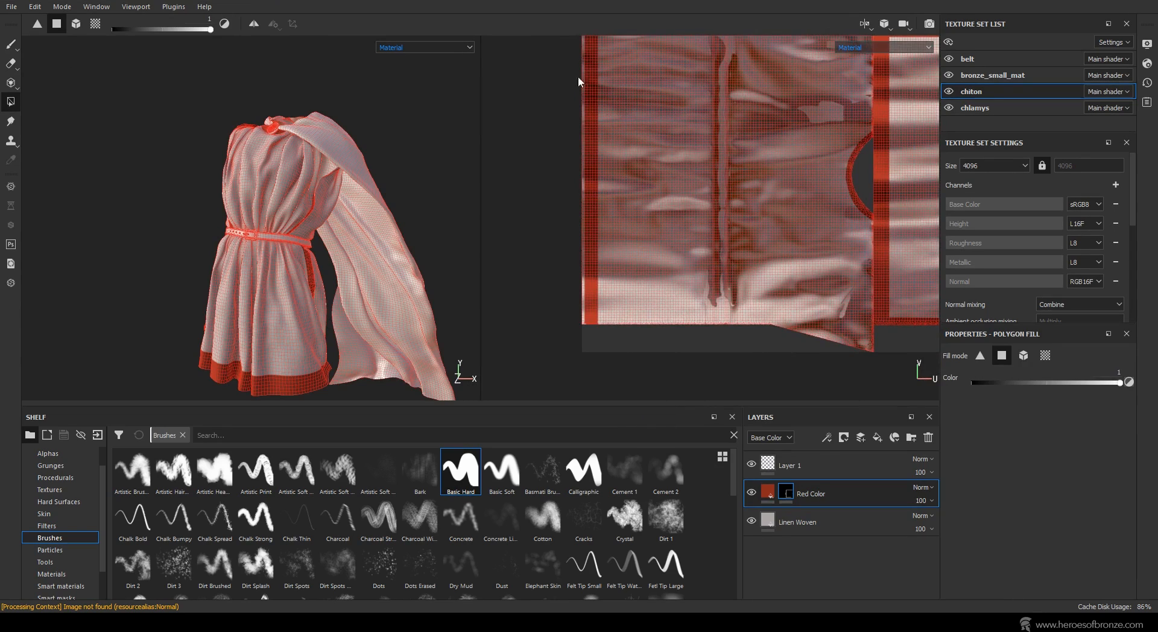
pyautogui.scroll(-1, 596, 95)
pyautogui.keyDown('alt'); pyautogui.moveTo(598, 98); pyautogui.dragTo(603, 178, button='middle'); pyautogui.keyUp('alt')
pyautogui.moveTo(572, 93); pyautogui.dragTo(599, 380)
pyautogui.click(11, 44)
# Inspect the red hem and side trim around the chiton.
pyautogui.scroll(2, 392, 313)
pyautogui.keyDown('alt'); pyautogui.moveTo(374, 300); pyautogui.dragTo(453, 114, button='middle'); pyautogui.keyUp('alt')
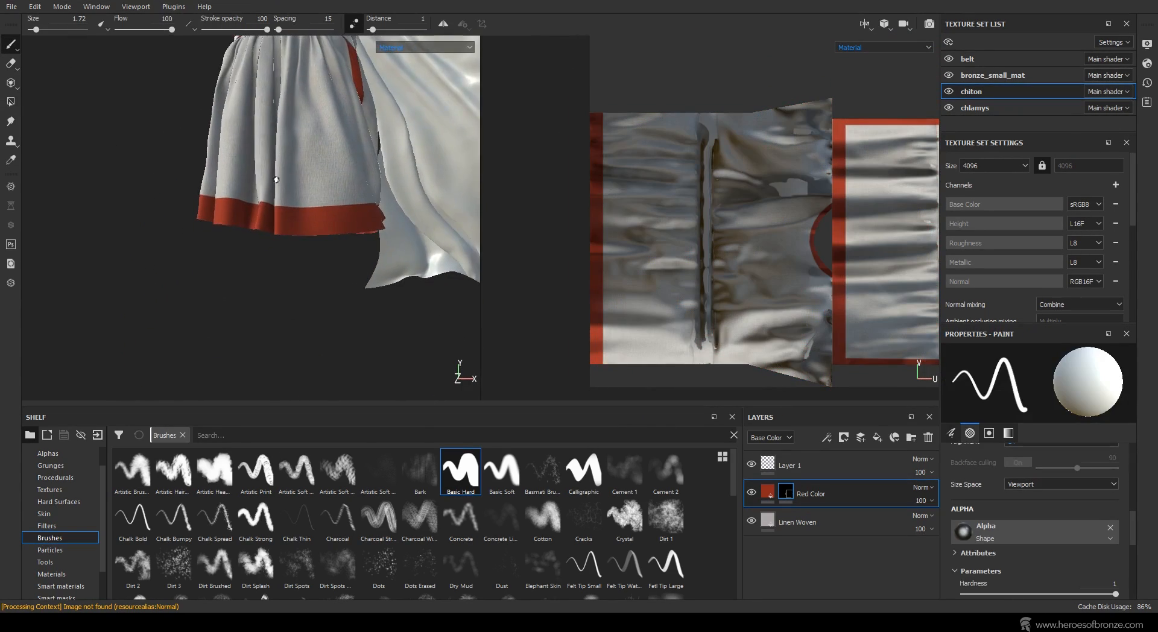
pyautogui.keyDown('alt'); pyautogui.moveTo(416, 181); pyautogui.dragTo(475, 196); pyautogui.keyUp('alt')
pyautogui.scroll(-2, 422, 191)
pyautogui.keyDown('alt'); pyautogui.moveTo(288, 138); pyautogui.dragTo(369, 246, button='middle'); pyautogui.keyUp('alt')
pyautogui.keyDown('alt'); pyautogui.moveTo(370, 245); pyautogui.dragTo(191, 239); pyautogui.keyUp('alt')
pyautogui.keyDown('alt'); pyautogui.moveTo(368, 189); pyautogui.dragTo(338, 199); pyautogui.keyUp('alt')
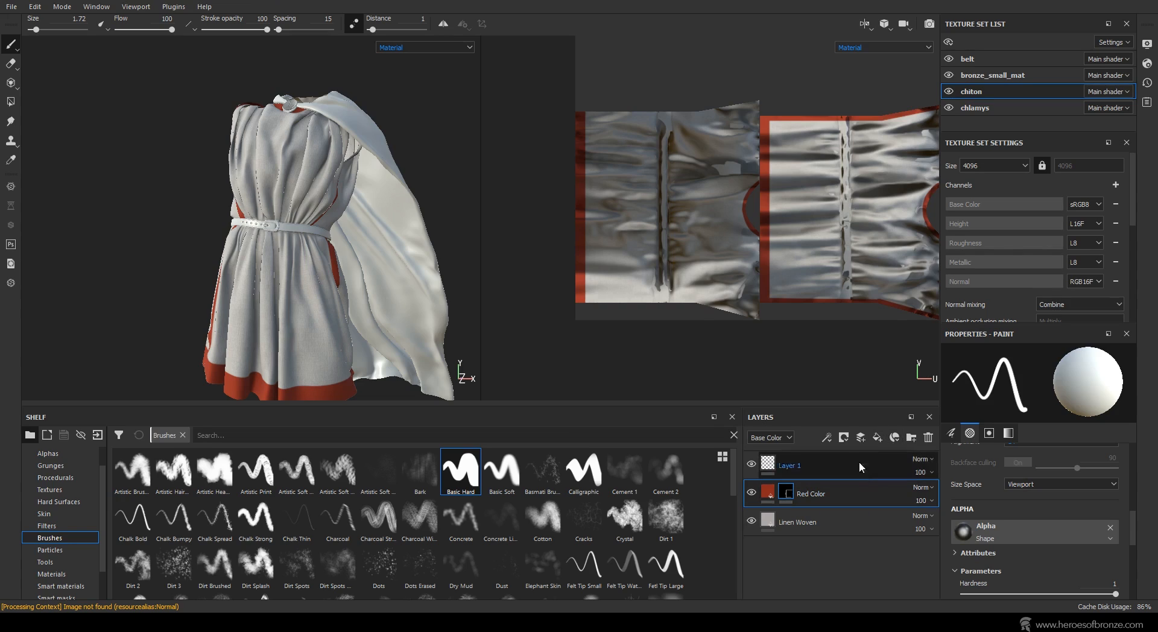
# Add a fill layer above Red Color with only the color channel active, switching off height, rough, metal and nrm.
pyautogui.click(878, 437)
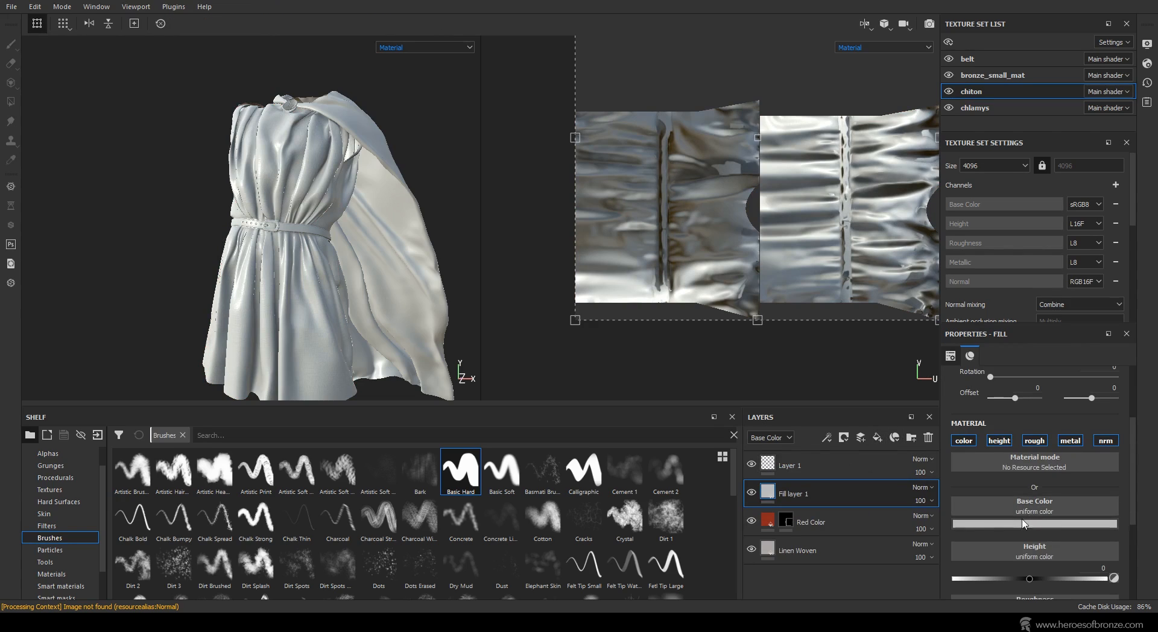
pyautogui.click(998, 441)
pyautogui.click(1034, 441)
pyautogui.click(1070, 440)
pyautogui.click(1105, 441)
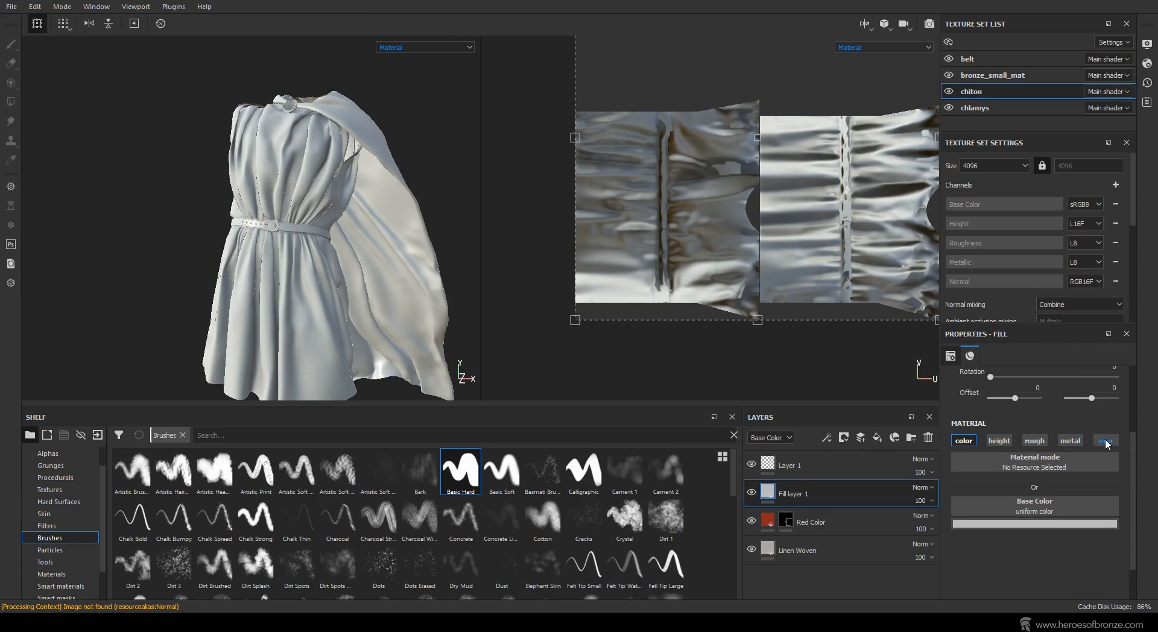
# Rename the new fill layer to Dark and hide it.
pyautogui.doubleClick(792, 495)
pyautogui.write('C')
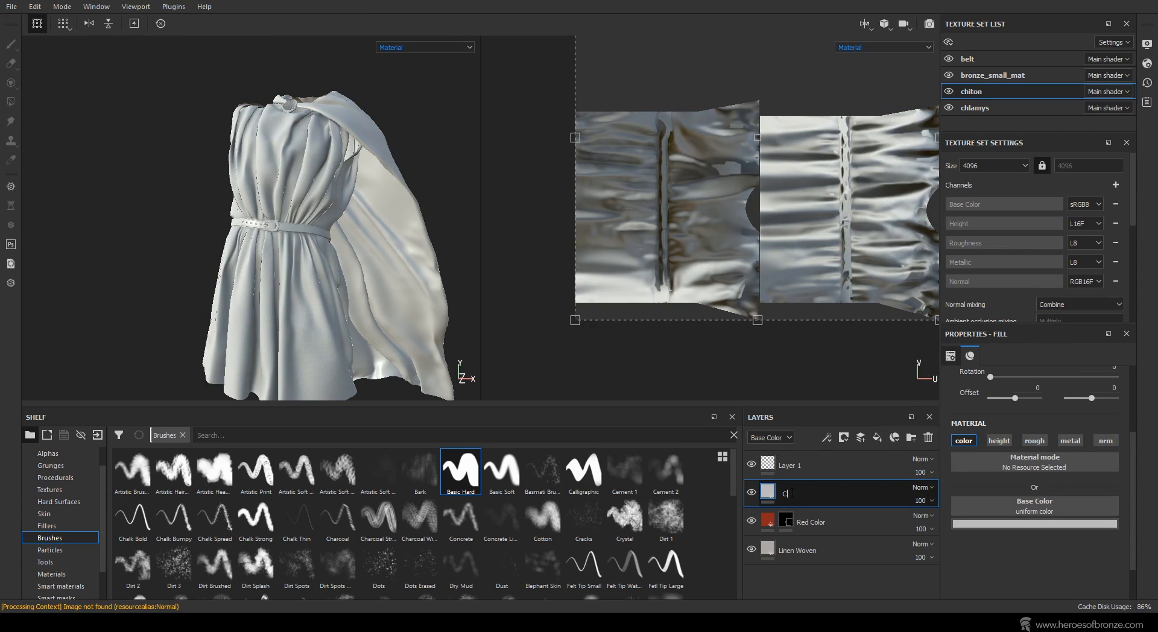
pyautogui.write('F')
pyautogui.press('BackSpace')
pyautogui.write('ark')
pyautogui.press('Return')
pyautogui.click(752, 493)
# Try the Multiply blending mode on the Red Color layer's Base Color and check the hem weave.
pyautogui.click(787, 521)
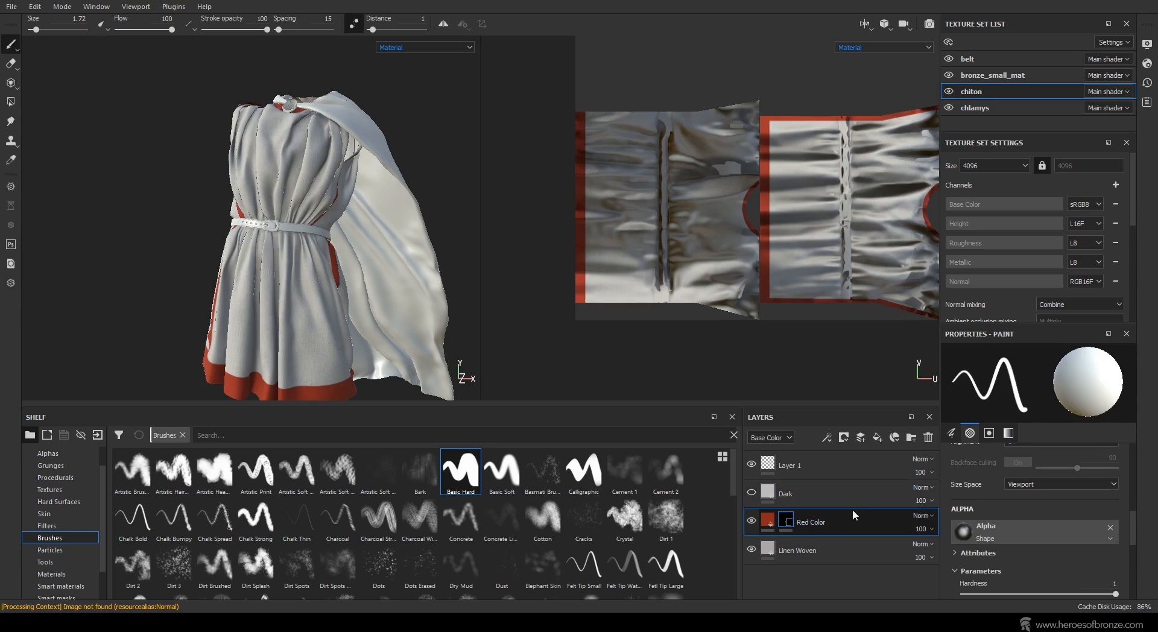
pyautogui.scroll(3, 271, 257)
pyautogui.scroll(2, 266, 271)
pyautogui.keyDown('alt'); pyautogui.moveTo(266, 271); pyautogui.dragTo(307, 42, button='middle'); pyautogui.keyUp('alt')
pyautogui.moveTo(296, 373)
pyautogui.keyDown('alt'); pyautogui.mouseDown(button='middle')
pyautogui.moveTo(266, 224)
pyautogui.moveTo(238, 288)
pyautogui.moveTo(207, 307)
pyautogui.mouseUp(button='middle'); pyautogui.keyUp('alt')
pyautogui.scroll(3, 271, 258)
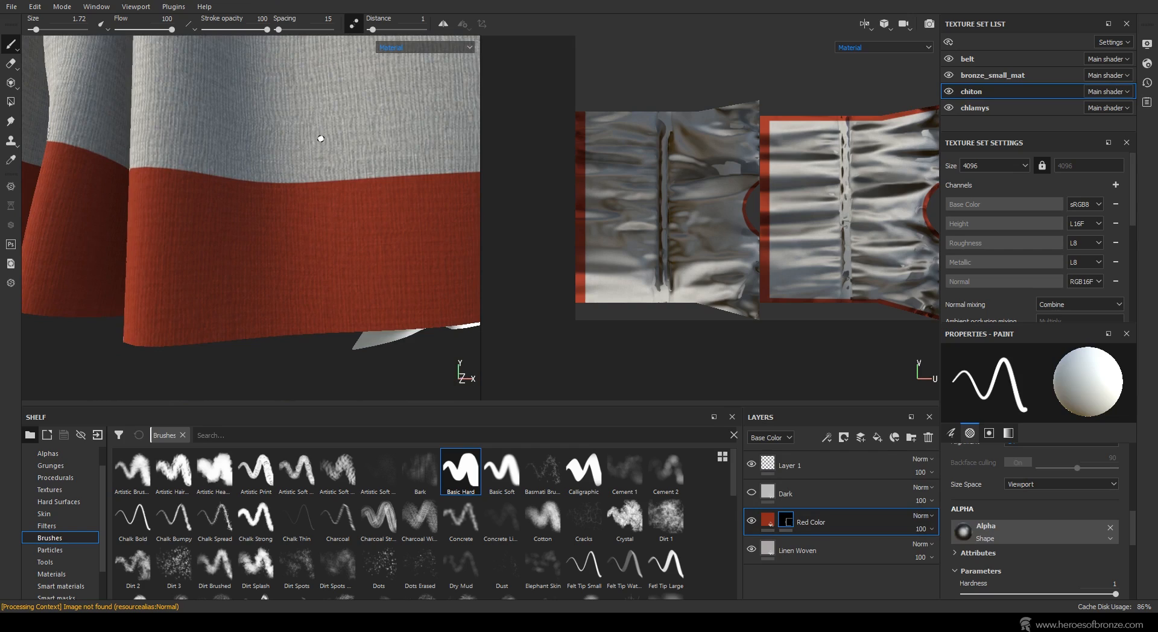
pyautogui.click(922, 516)
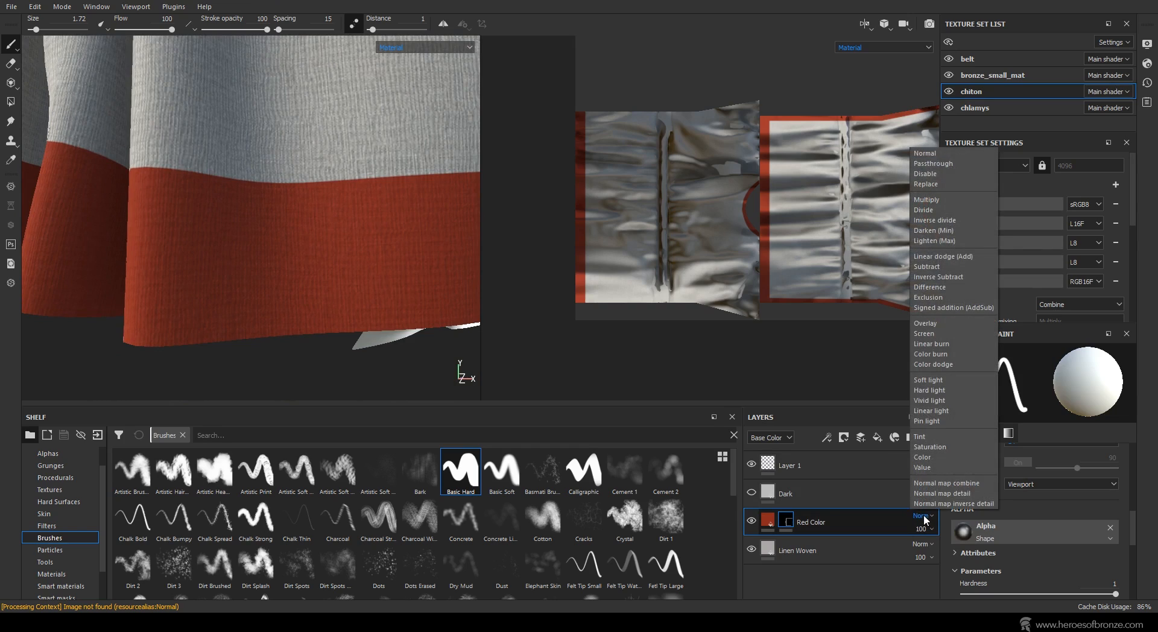
pyautogui.click(951, 199)
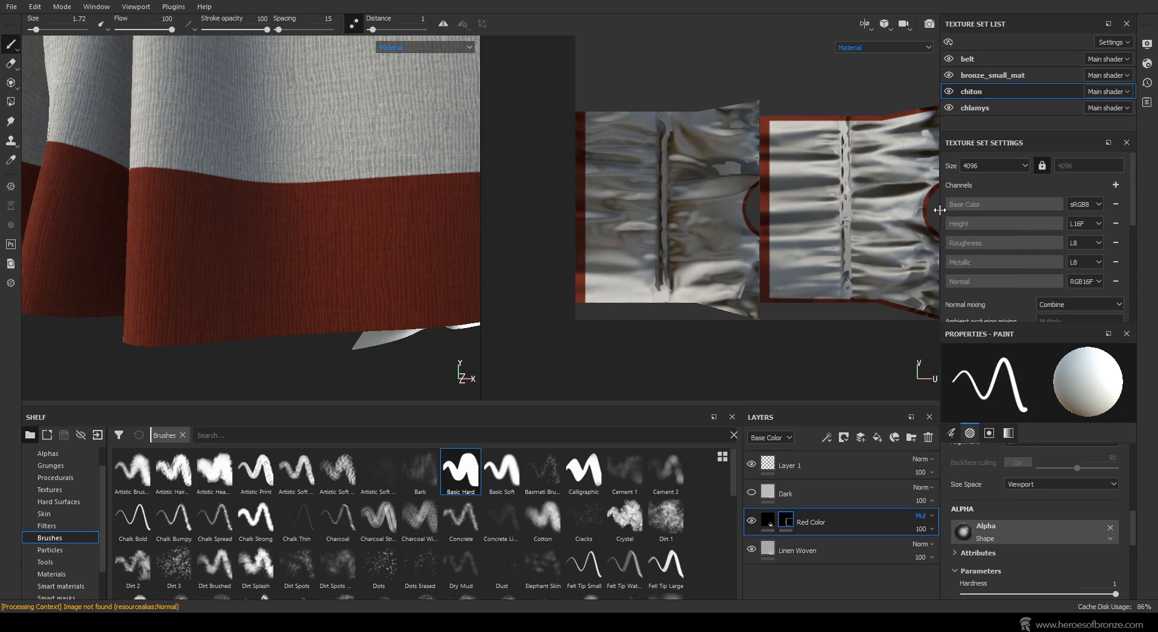
pyautogui.scroll(-5, 313, 142)
pyautogui.scroll(5, 316, 136)
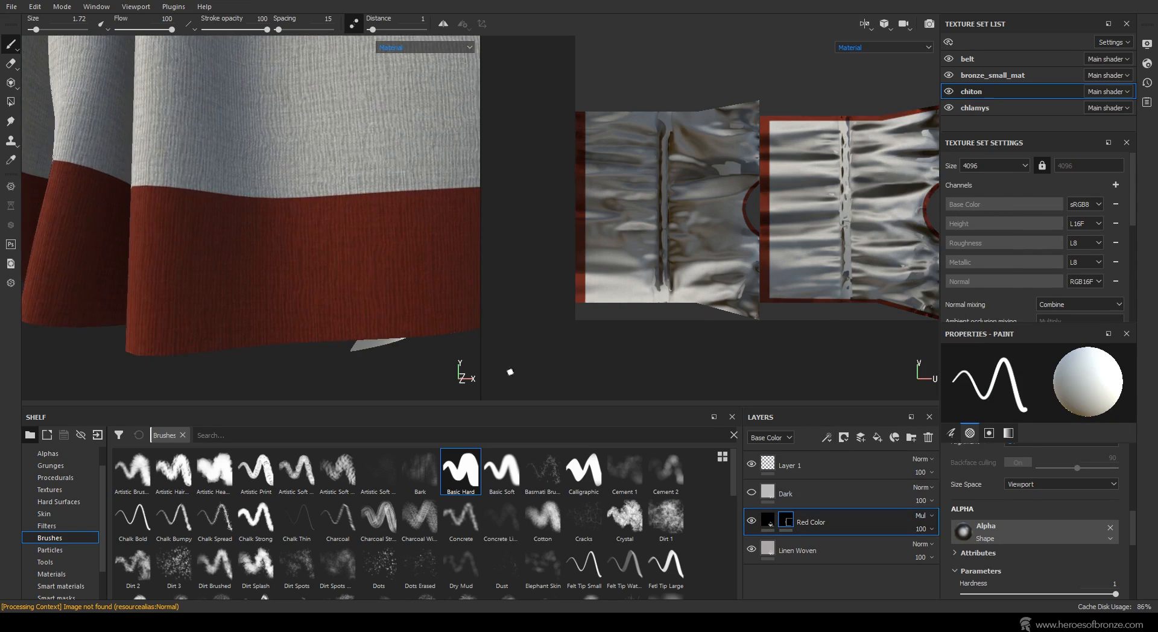
# Try Soft light on the Red Color layer, set its blending mode to Hard light, and examine the hem's fabric detail.
pyautogui.click(922, 517)
pyautogui.click(929, 380)
pyautogui.click(922, 516)
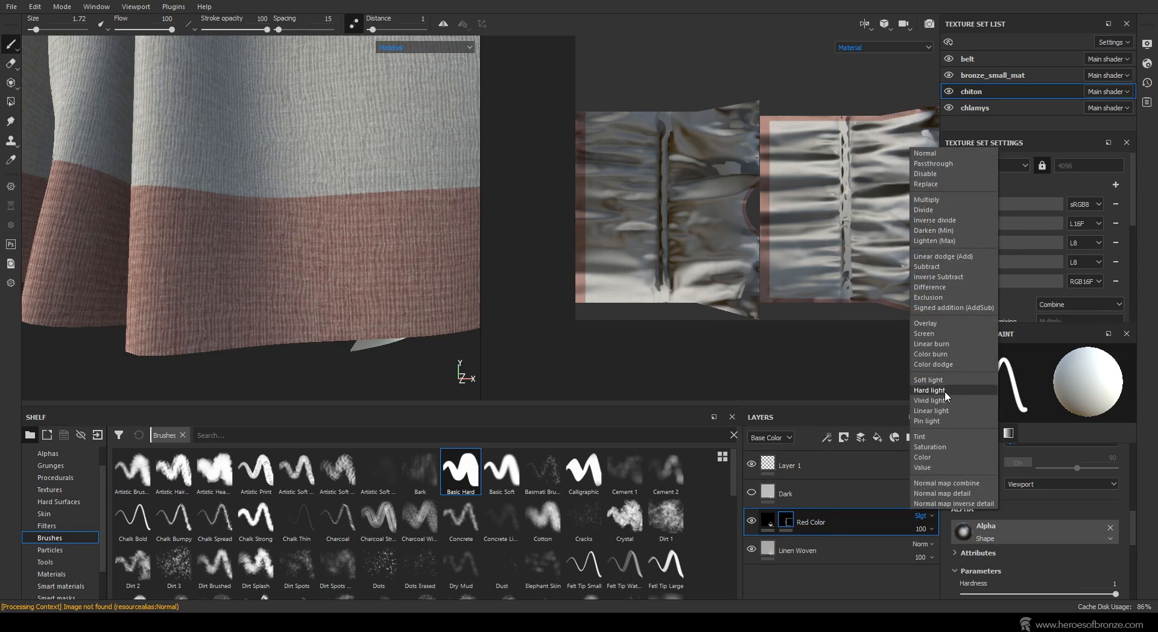
pyautogui.click(945, 392)
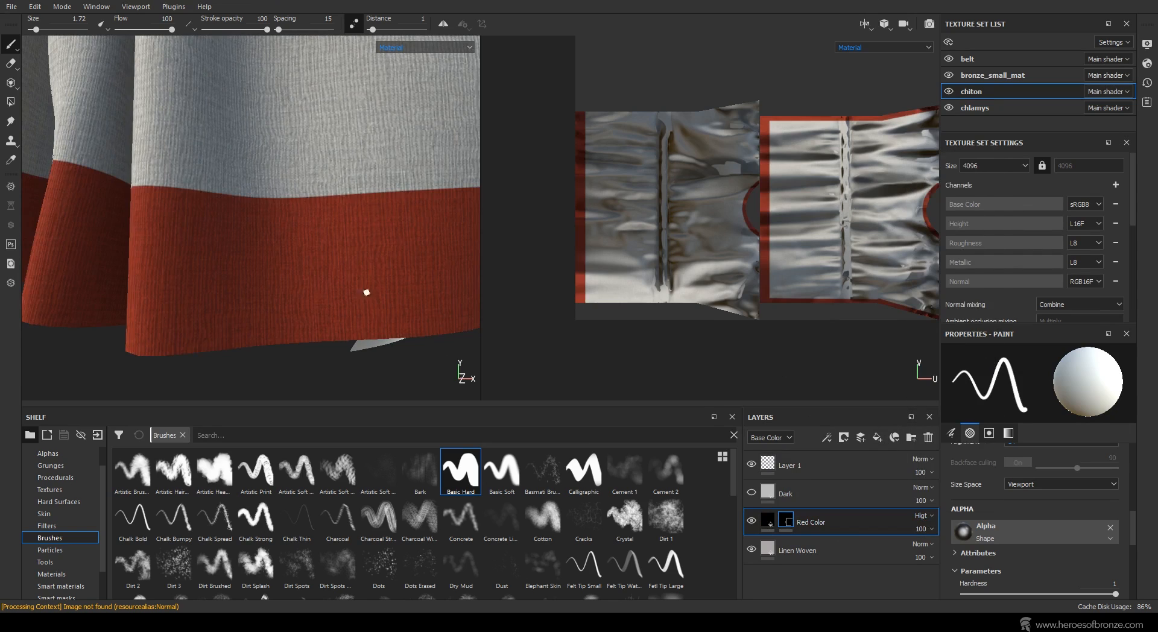
pyautogui.scroll(-3, 331, 237)
pyautogui.moveTo(331, 237)
pyautogui.keyDown('alt'); pyautogui.mouseDown()
pyautogui.moveTo(284, 227)
pyautogui.moveTo(232, 251)
pyautogui.moveTo(310, 237)
pyautogui.mouseUp(); pyautogui.keyUp('alt')
pyautogui.keyDown('alt'); pyautogui.moveTo(269, 136); pyautogui.dragTo(300, 254, button='middle'); pyautogui.keyUp('alt')
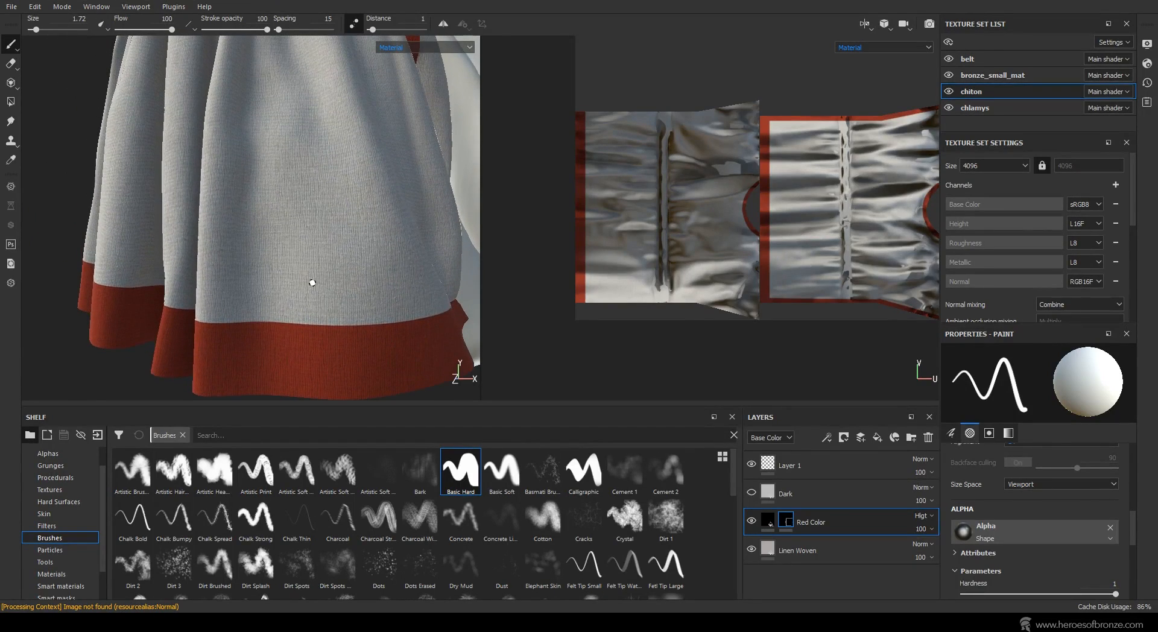
pyautogui.keyDown('alt'); pyautogui.moveTo(312, 283); pyautogui.dragTo(297, 313, button='right'); pyautogui.keyUp('alt')
pyautogui.moveTo(298, 313)
pyautogui.keyDown('alt'); pyautogui.mouseDown(button='middle')
pyautogui.moveTo(306, 266)
pyautogui.moveTo(281, 102)
pyautogui.mouseUp(button='middle'); pyautogui.keyUp('alt')
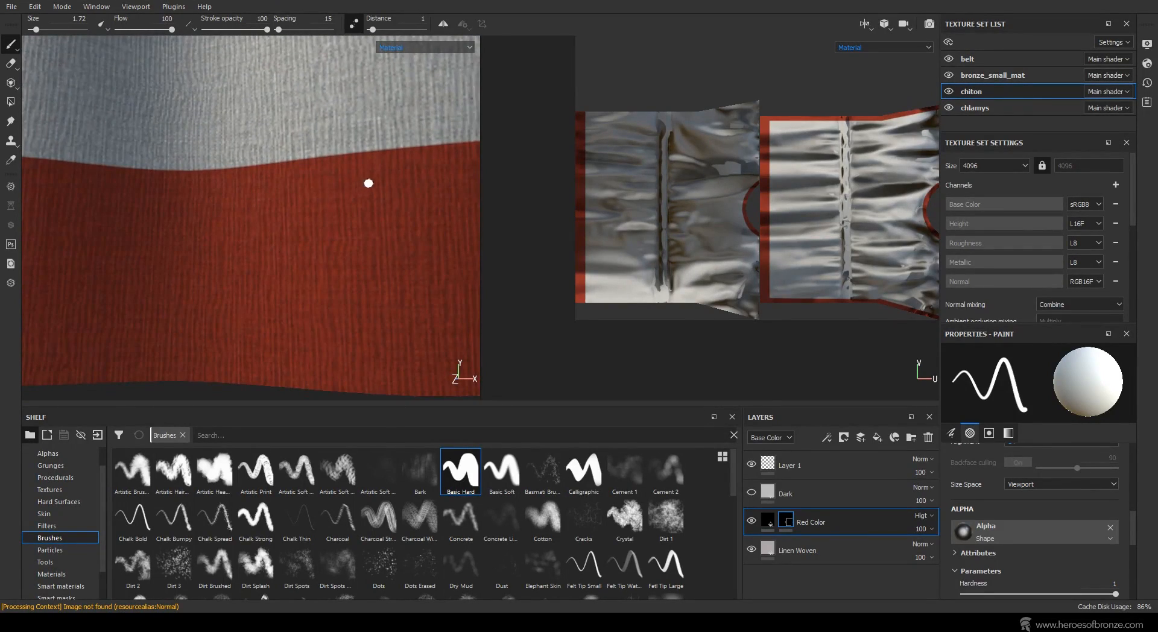
# Show the Dark fill layer and set its Base Color to near black.
pyautogui.scroll(-6, 365, 219)
pyautogui.keyDown('alt'); pyautogui.moveTo(346, 189); pyautogui.dragTo(367, 319, button='middle'); pyautogui.keyUp('alt')
pyautogui.scroll(-2, 366, 319)
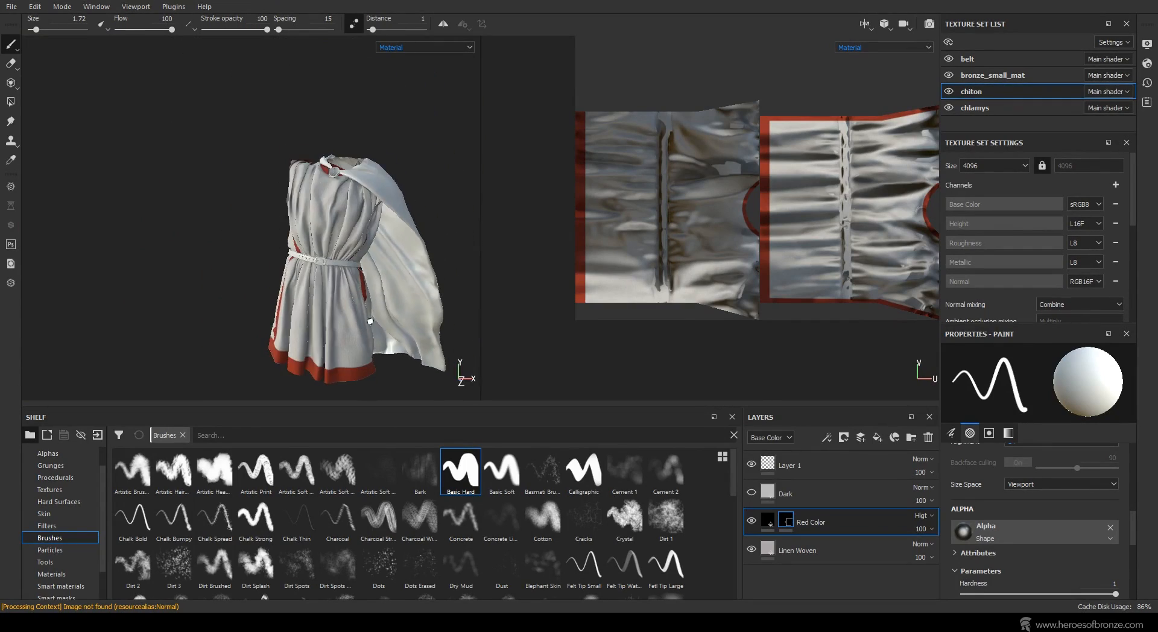
pyautogui.keyDown('alt'); pyautogui.moveTo(367, 319); pyautogui.dragTo(392, 305); pyautogui.keyUp('alt')
pyautogui.click(786, 495)
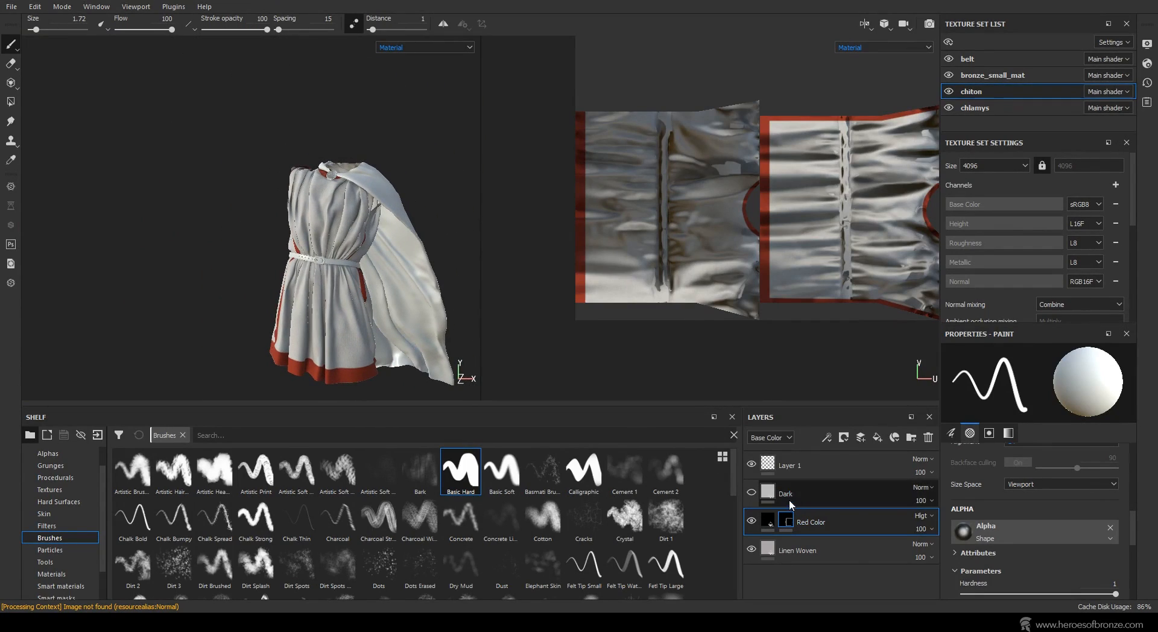
pyautogui.click(752, 493)
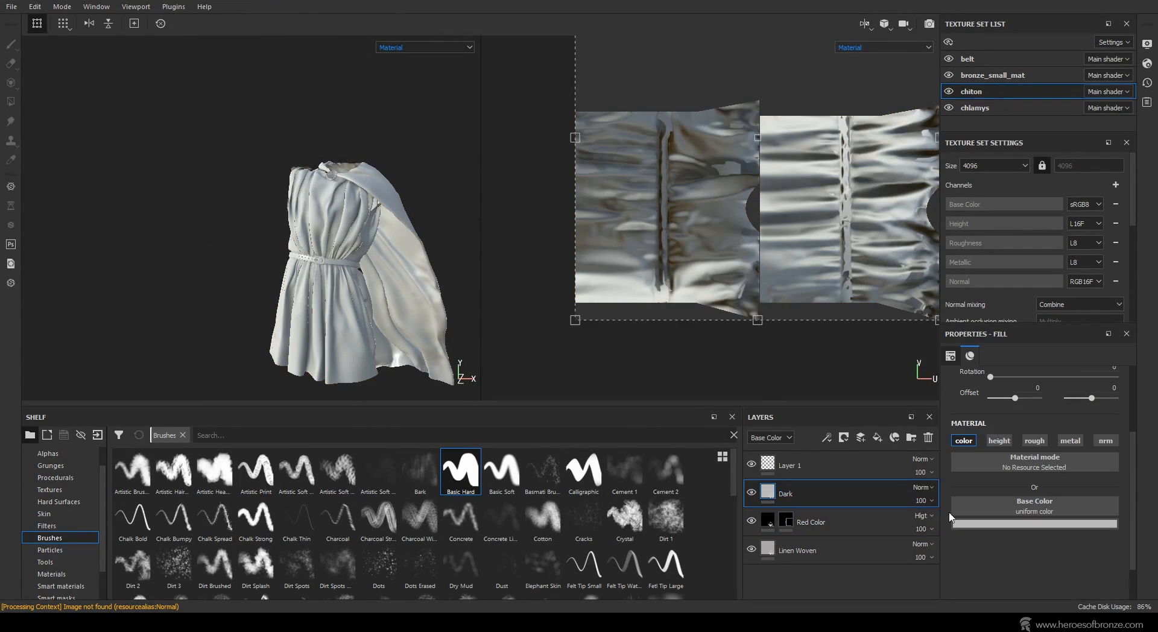
pyautogui.click(1034, 523)
pyautogui.moveTo(1004, 441); pyautogui.dragTo(954, 478)
# Set the Dark layer's blending mode to Hard light and add a black mask to it.
pyautogui.click(923, 487)
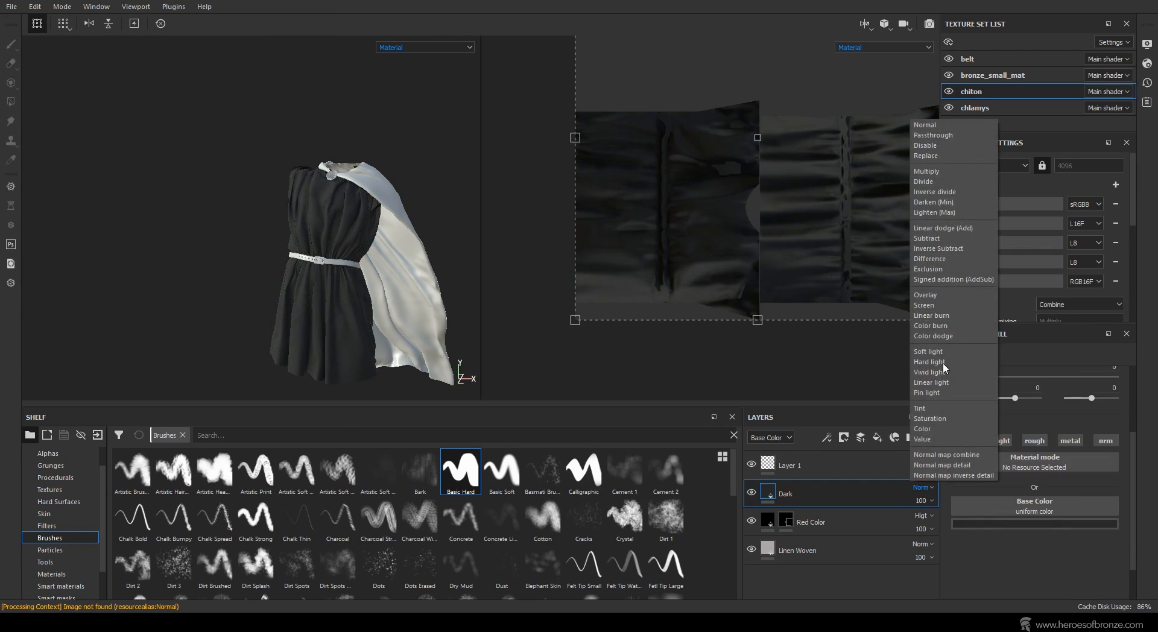
pyautogui.click(942, 363)
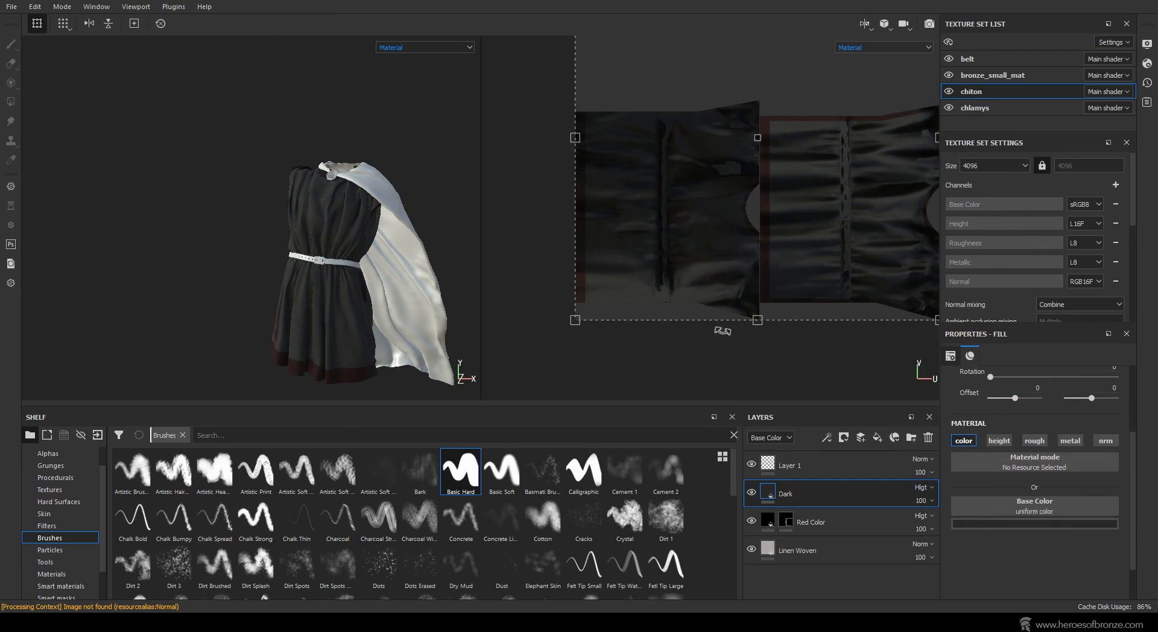
pyautogui.click(844, 437)
pyautogui.click(868, 467)
# Turn the UV layout so the chiton pieces stand upright and display only the Base Color channel.
pyautogui.scroll(3, 385, 303)
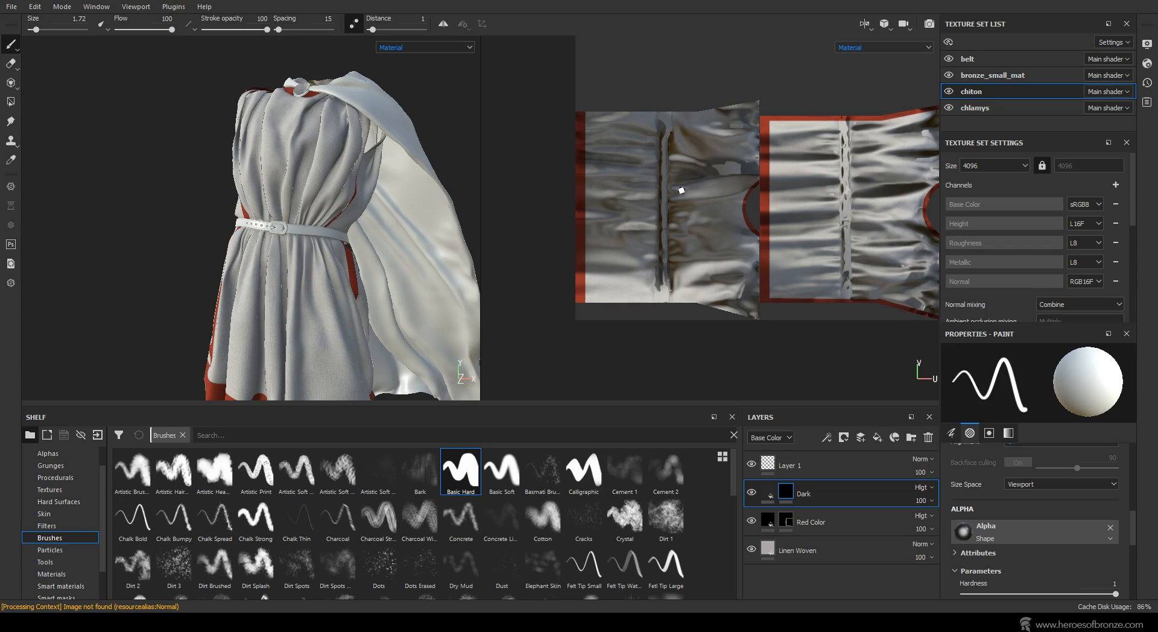
pyautogui.keyDown('alt'); pyautogui.moveTo(860, 220); pyautogui.dragTo(808, 182); pyautogui.keyUp('alt')
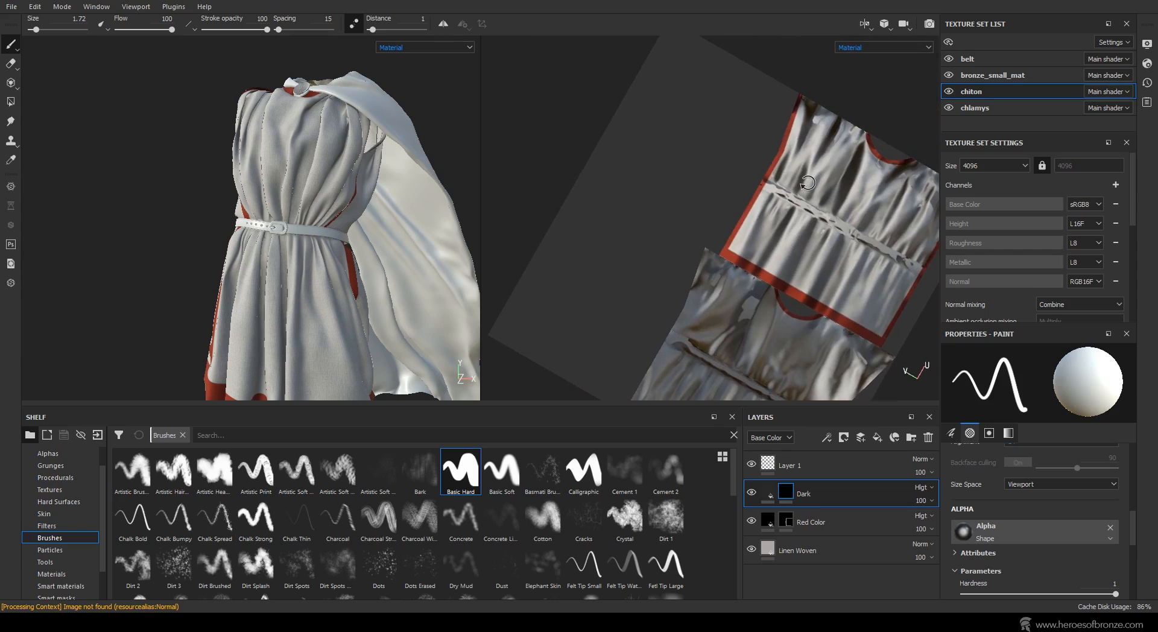
pyautogui.keyDown('alt'); pyautogui.moveTo(808, 183); pyautogui.dragTo(785, 181); pyautogui.keyUp('alt')
pyautogui.moveTo(830, 257); pyautogui.dragTo(759, 160, button='middle')
pyautogui.scroll(-2, 760, 159)
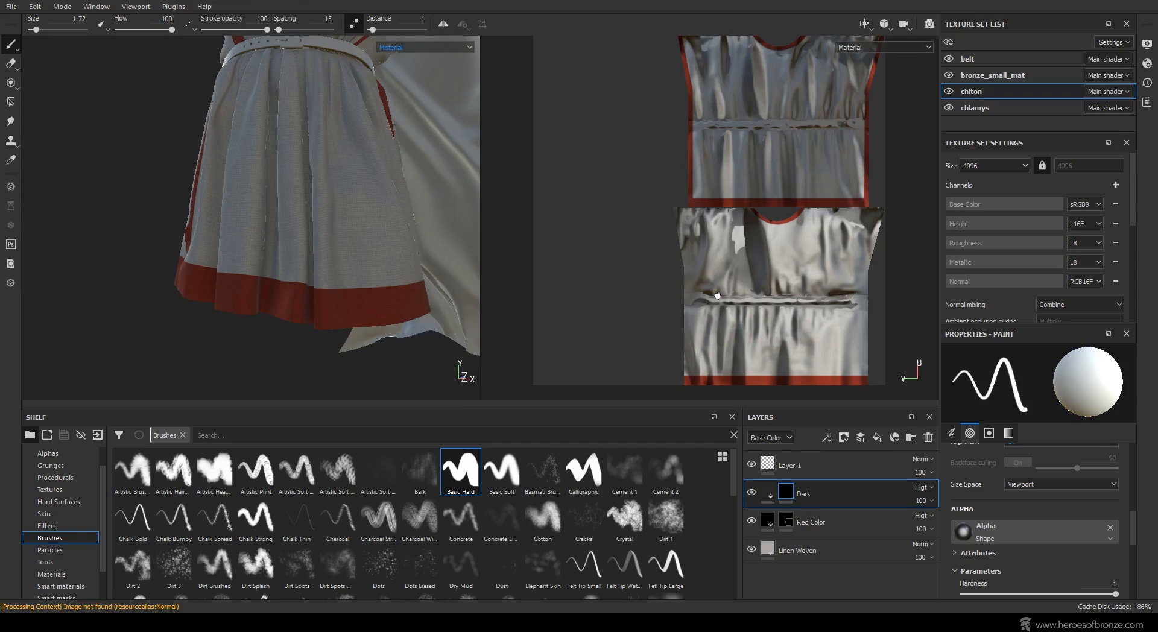
pyautogui.click(868, 47)
pyautogui.click(872, 84)
pyautogui.moveTo(723, 271); pyautogui.dragTo(716, 255, button='middle')
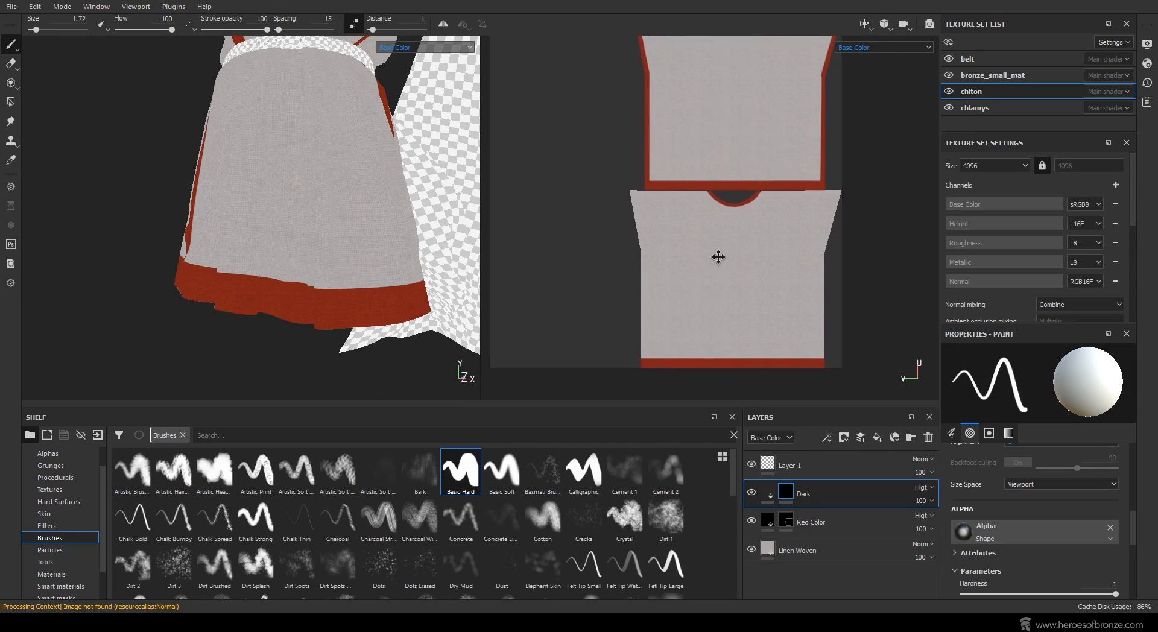
# Paint straight red trim on the Red Color mask along both sleeve and side edges of the chiton's untrimmed lower UV piece.
pyautogui.click(787, 522)
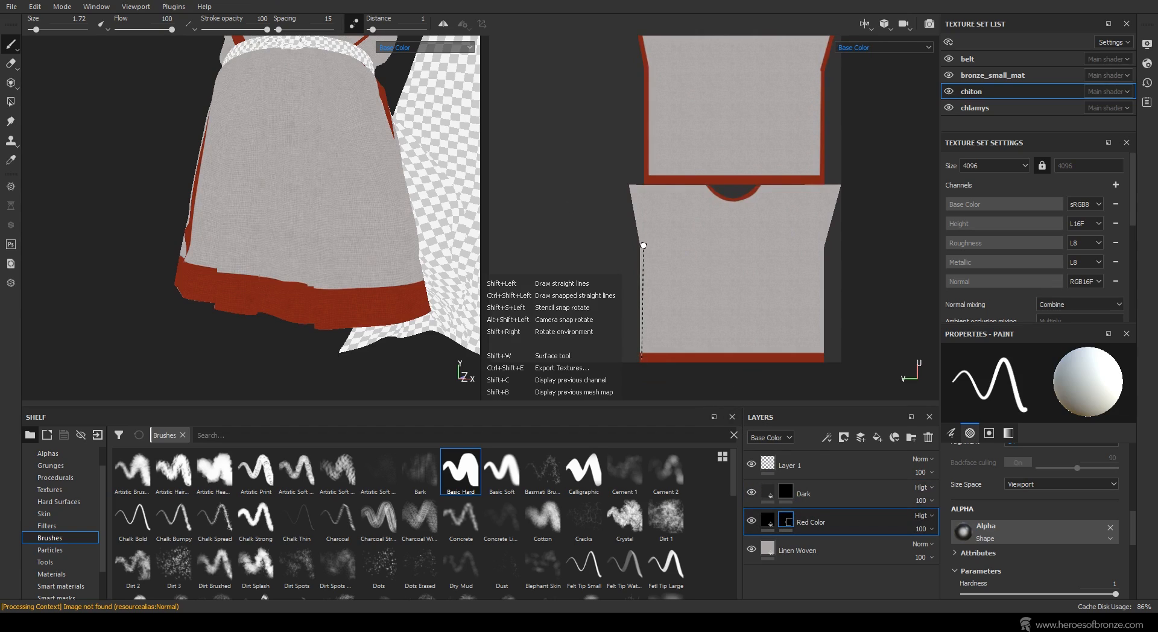
pyautogui.keyDown('shift'); pyautogui.click(641, 245); pyautogui.keyUp('shift')
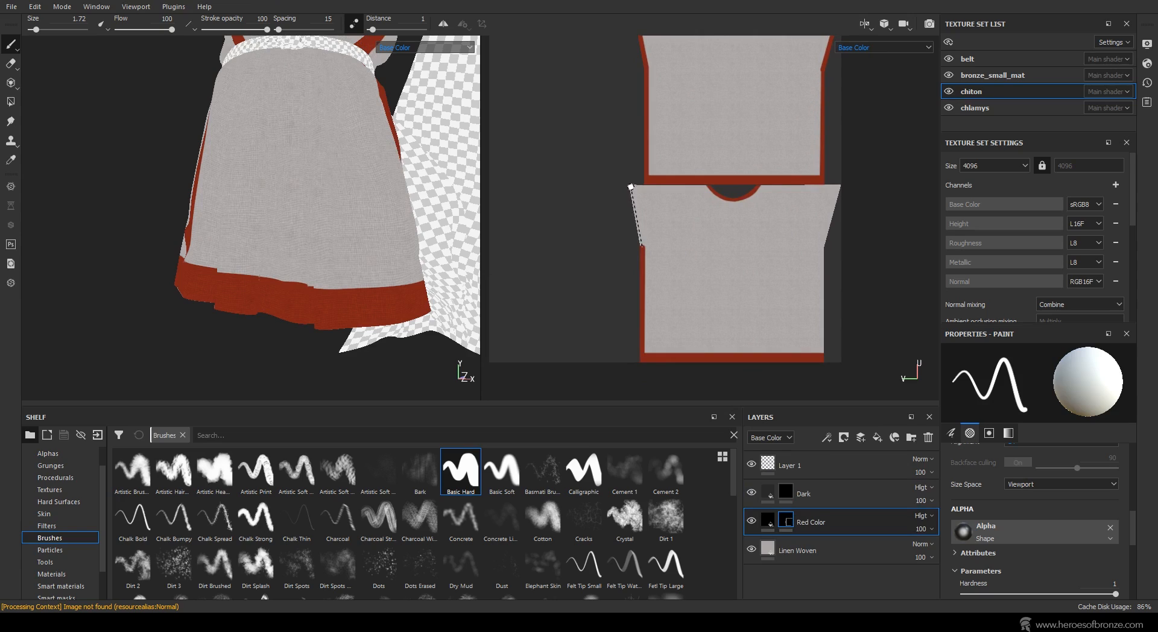
pyautogui.keyDown('shift'); pyautogui.click(631, 187); pyautogui.keyUp('shift')
pyautogui.keyDown('shift'); pyautogui.click(821, 248); pyautogui.keyUp('shift')
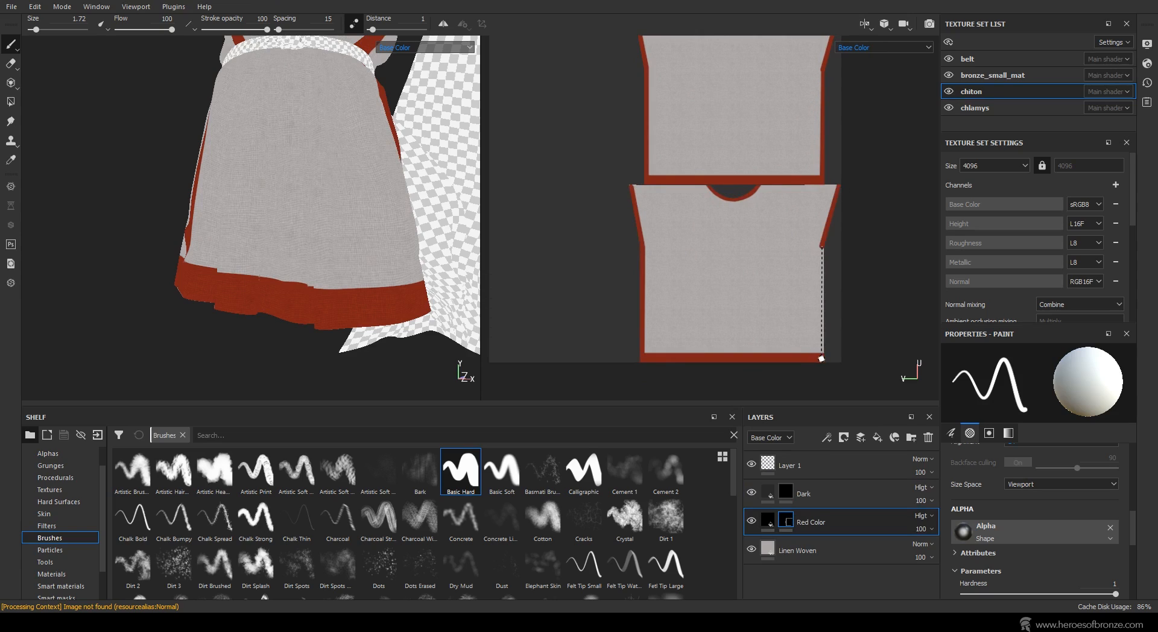
pyautogui.keyDown('shift'); pyautogui.click(821, 358); pyautogui.keyUp('shift')
pyautogui.moveTo(248, 167)
pyautogui.keyDown('alt'); pyautogui.mouseDown()
pyautogui.moveTo(400, 186)
pyautogui.moveTo(224, 79)
pyautogui.mouseUp(); pyautogui.keyUp('alt')
pyautogui.keyDown('alt'); pyautogui.moveTo(225, 78); pyautogui.dragTo(233, 227, button='middle'); pyautogui.keyUp('alt')
pyautogui.keyDown('alt'); pyautogui.moveTo(311, 259); pyautogui.dragTo(380, 240); pyautogui.keyUp('alt')
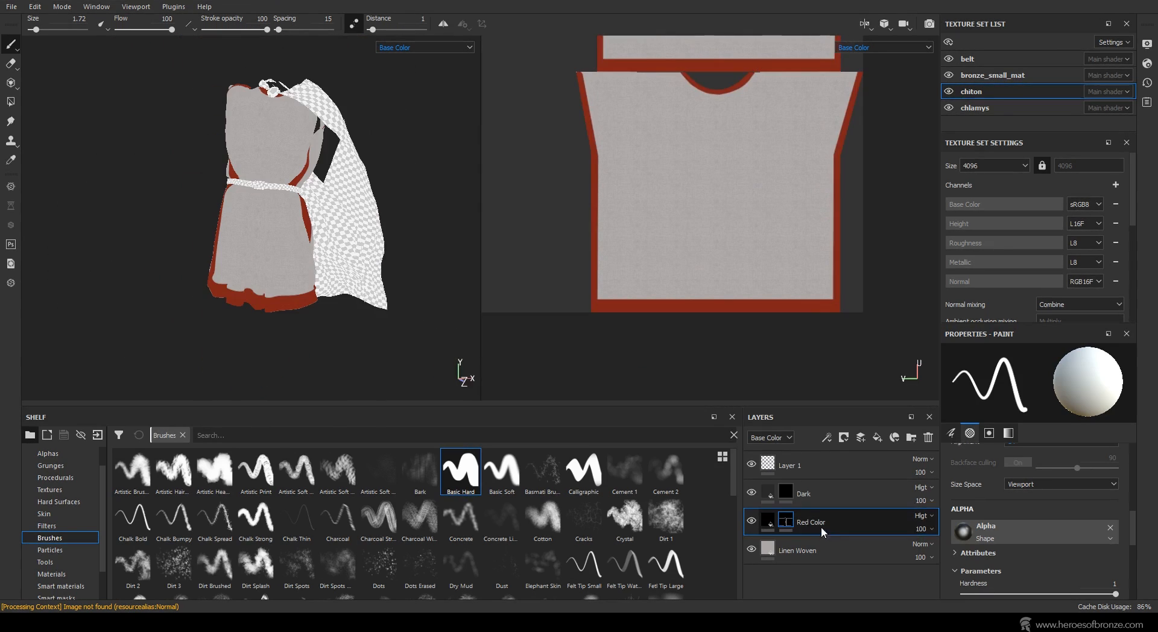
# Add a paint effect to the Dark layer's mask.
pyautogui.click(799, 493)
pyautogui.click(828, 438)
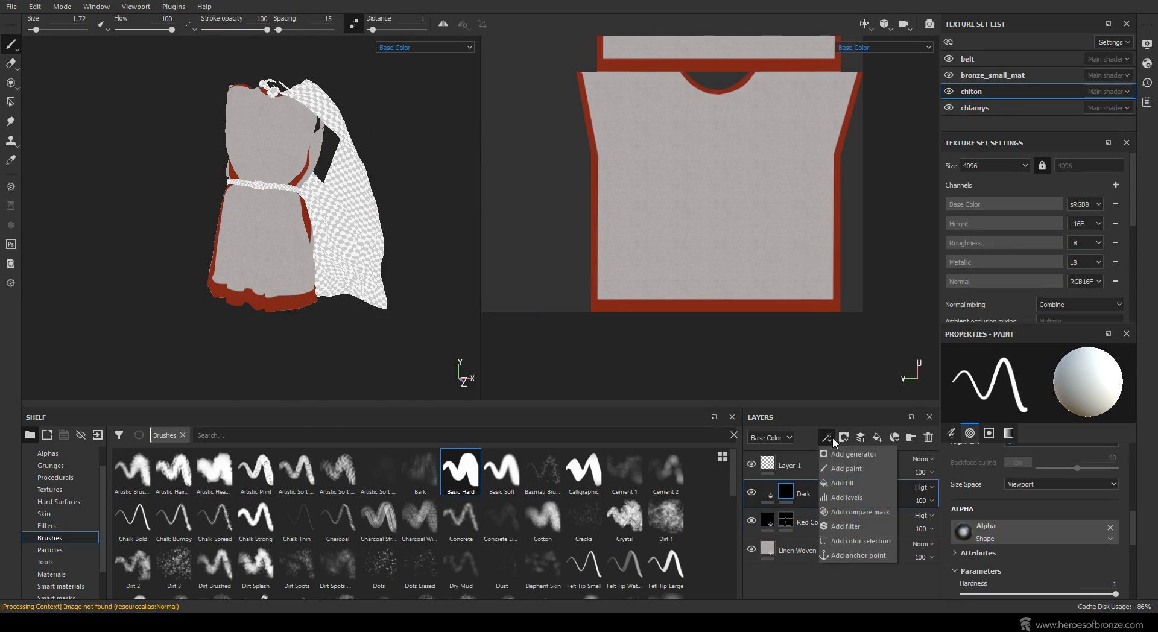
pyautogui.click(847, 469)
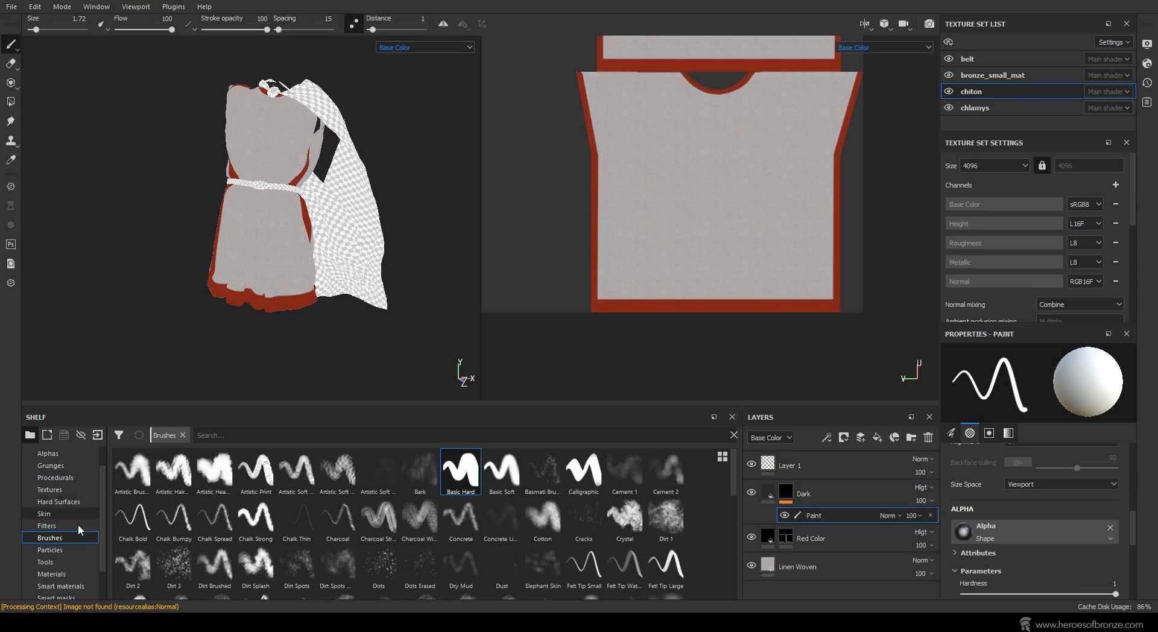
# Search the alphas for "gree" and assign Greek Wave Pattern_2 as the brush alpha.
pyautogui.scroll(2, 71, 480)
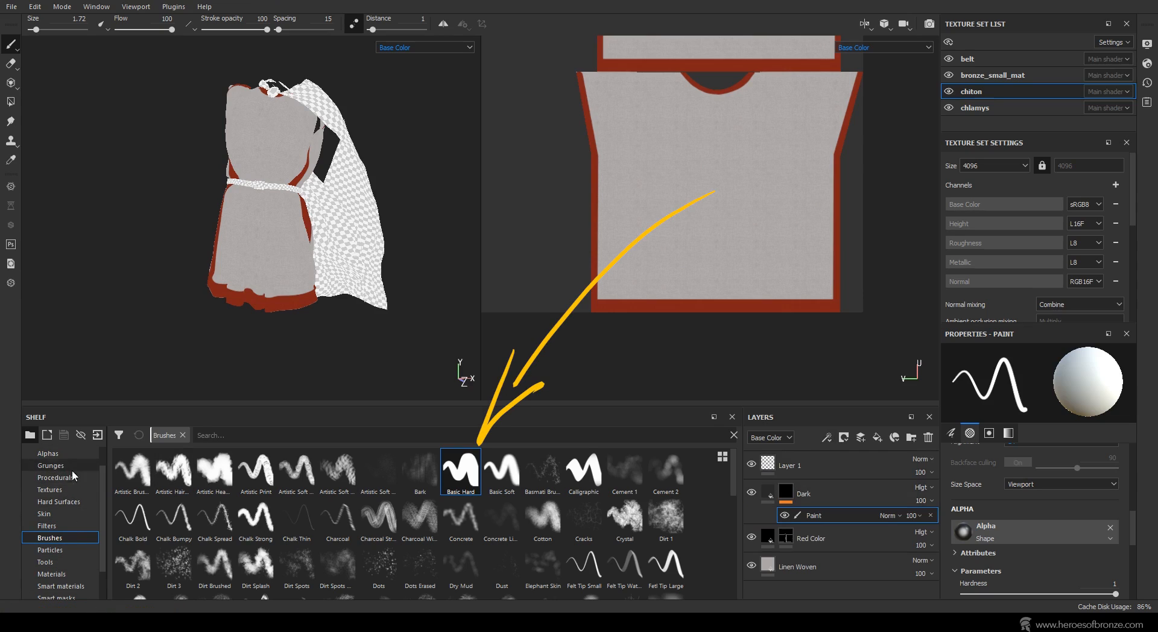
pyautogui.click(57, 478)
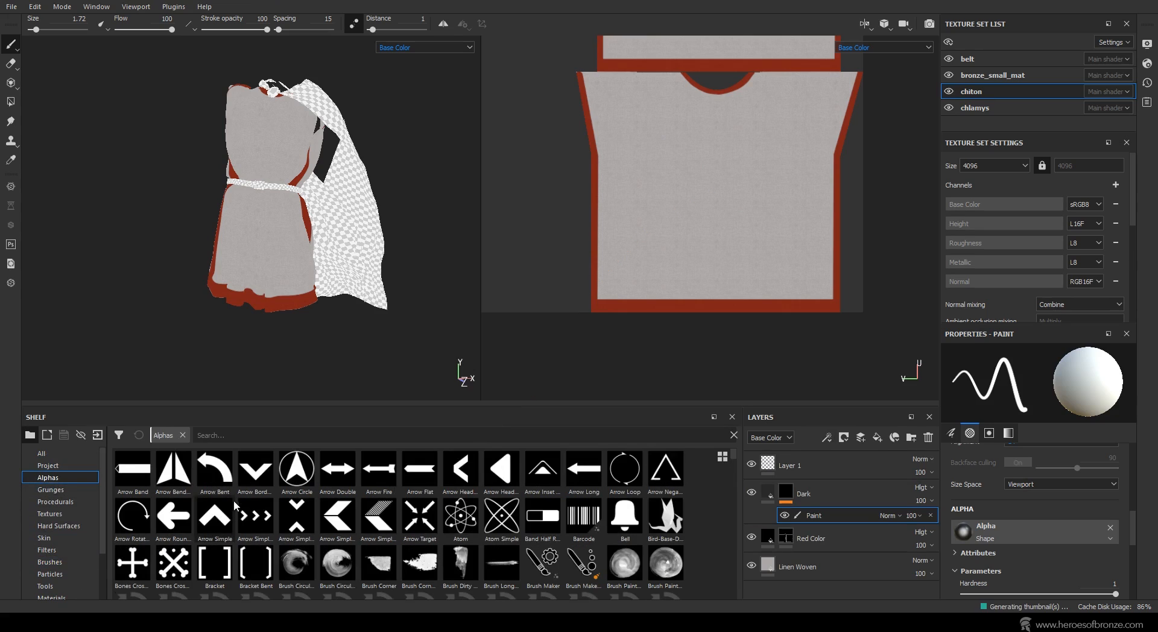
pyautogui.click(243, 435)
pyautogui.write('gree')
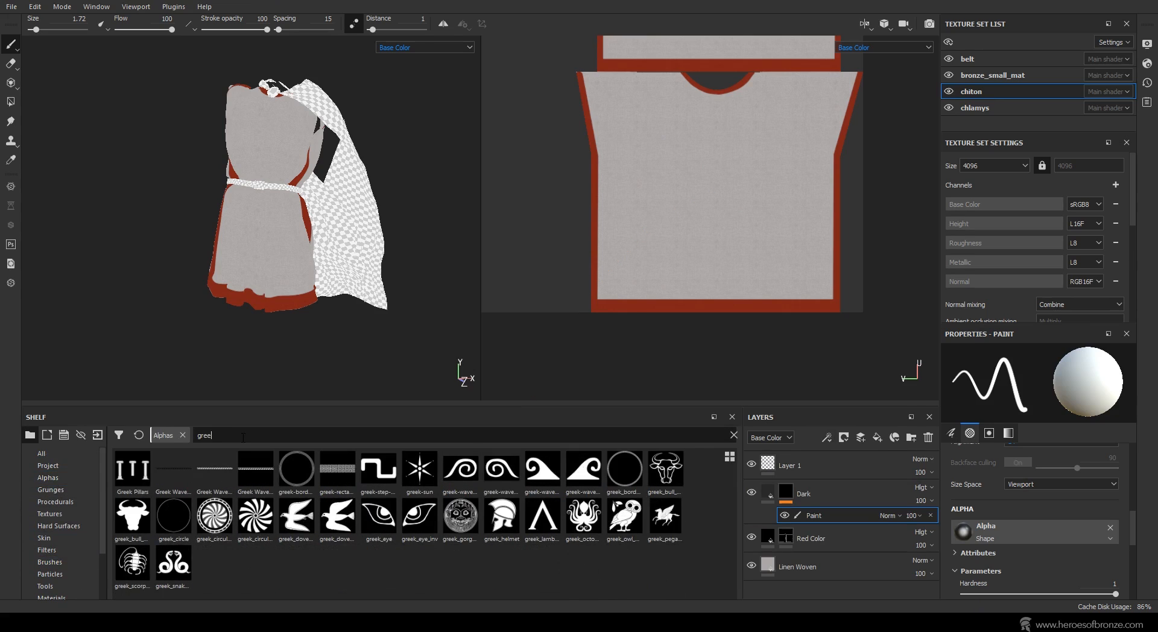
pyautogui.click(275, 462)
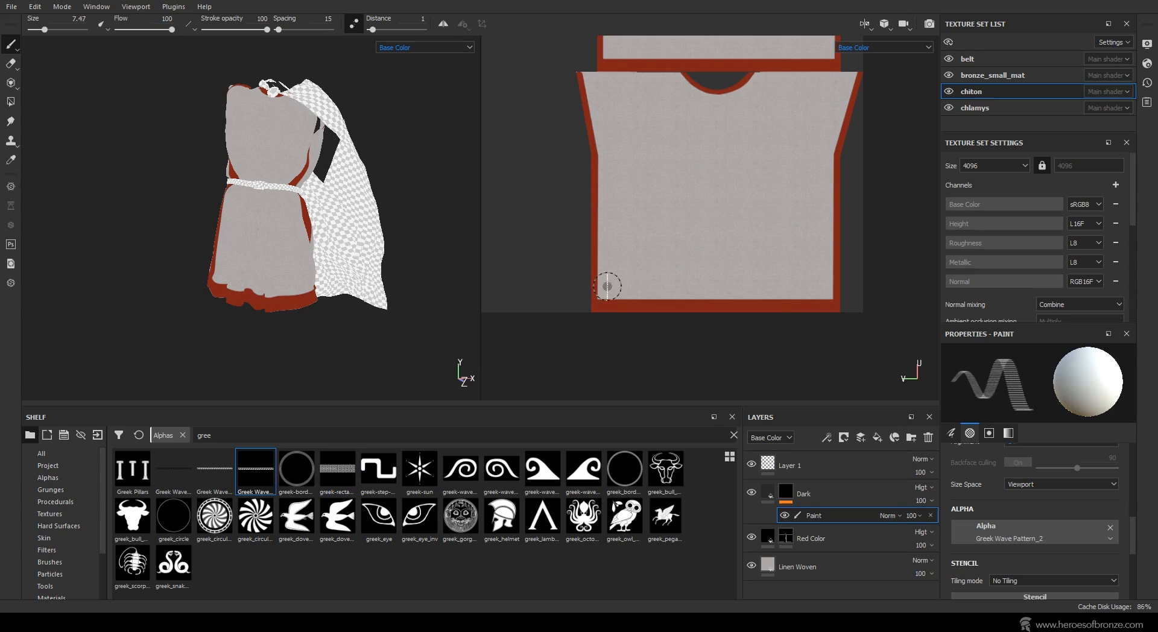
# Enlarge the wave pattern brush and set its angle to 270.
pyautogui.keyDown('ctrl'); pyautogui.moveTo(607, 286); pyautogui.dragTo(693, 286, button='right'); pyautogui.keyUp('ctrl')
pyautogui.moveTo(591, 320)
pyautogui.keyDown('ctrl'); pyautogui.mouseDown()
pyautogui.moveTo(821, 359)
pyautogui.moveTo(821, 376)
pyautogui.moveTo(822, 339)
pyautogui.moveTo(821, 405)
pyautogui.moveTo(591, 293)
pyautogui.moveTo(594, 357)
pyautogui.moveTo(594, 272)
pyautogui.moveTo(595, 362)
pyautogui.moveTo(594, 229)
pyautogui.moveTo(595, 301)
pyautogui.mouseUp(); pyautogui.keyUp('ctrl')
pyautogui.scroll(10, 1092, 523)
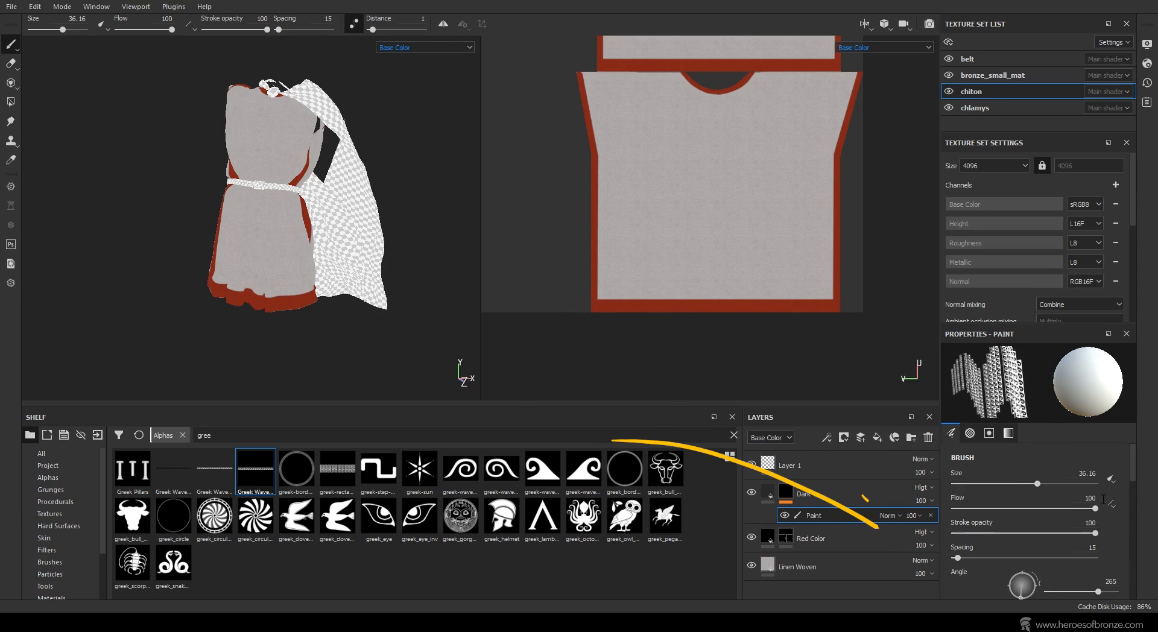
pyautogui.click(1106, 581)
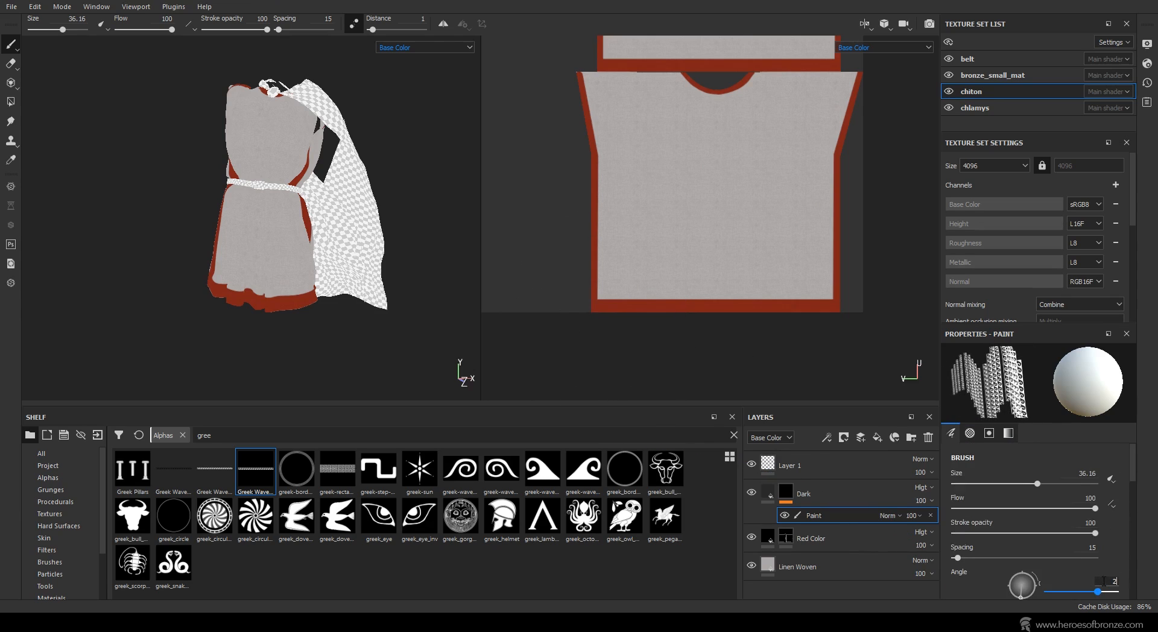
pyautogui.press('Return')
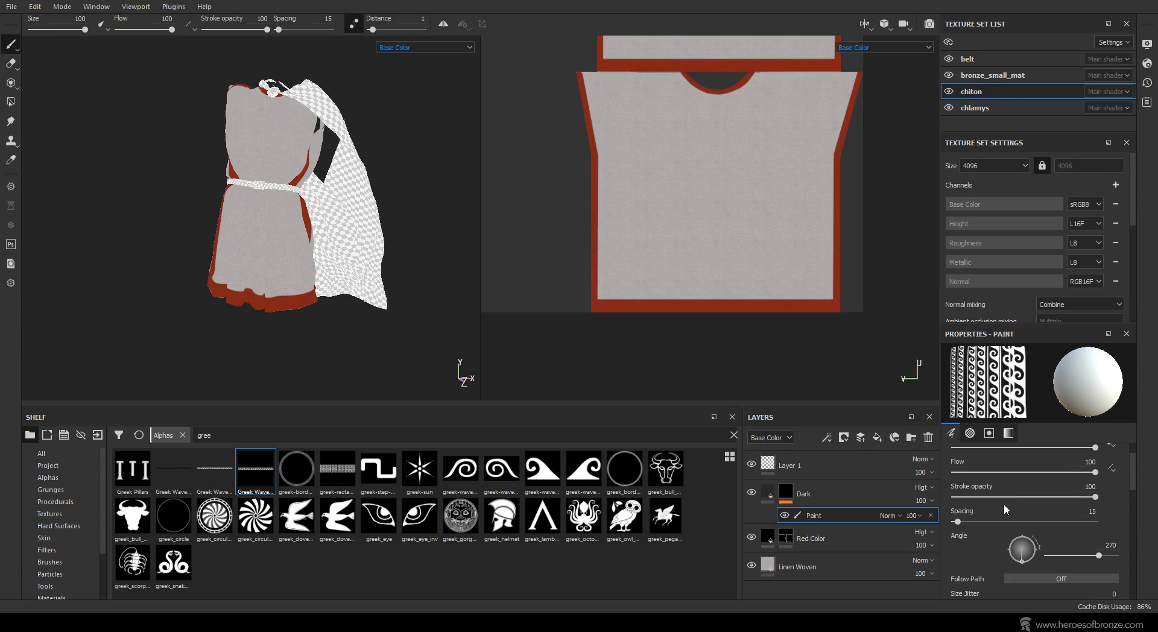
# Set the brush's Size Space to Viewport and its size to about 42 to fit the wave band to the red hem.
pyautogui.scroll(-7, 1003, 505)
pyautogui.click(1036, 483)
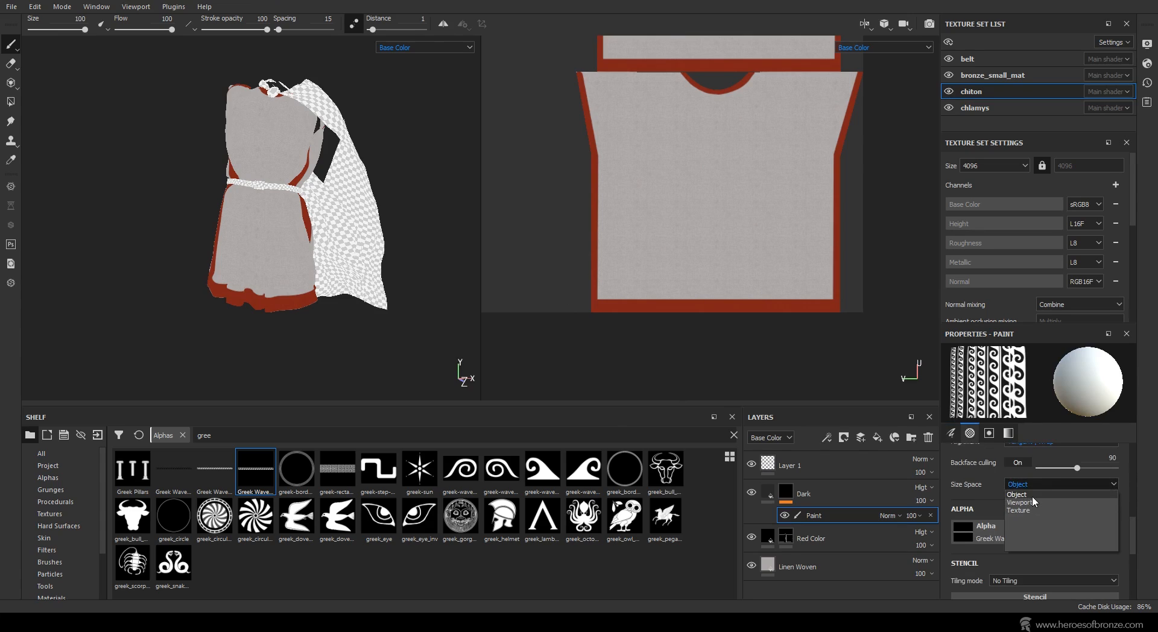
pyautogui.click(1034, 502)
pyautogui.moveTo(766, 300)
pyautogui.keyDown('ctrl'); pyautogui.mouseDown(button='right')
pyautogui.moveTo(677, 300)
pyautogui.moveTo(703, 302)
pyautogui.moveTo(688, 305)
pyautogui.mouseUp(button='right'); pyautogui.keyUp('ctrl')
pyautogui.scroll(-3, 688, 305)
pyautogui.scroll(4, 688, 305)
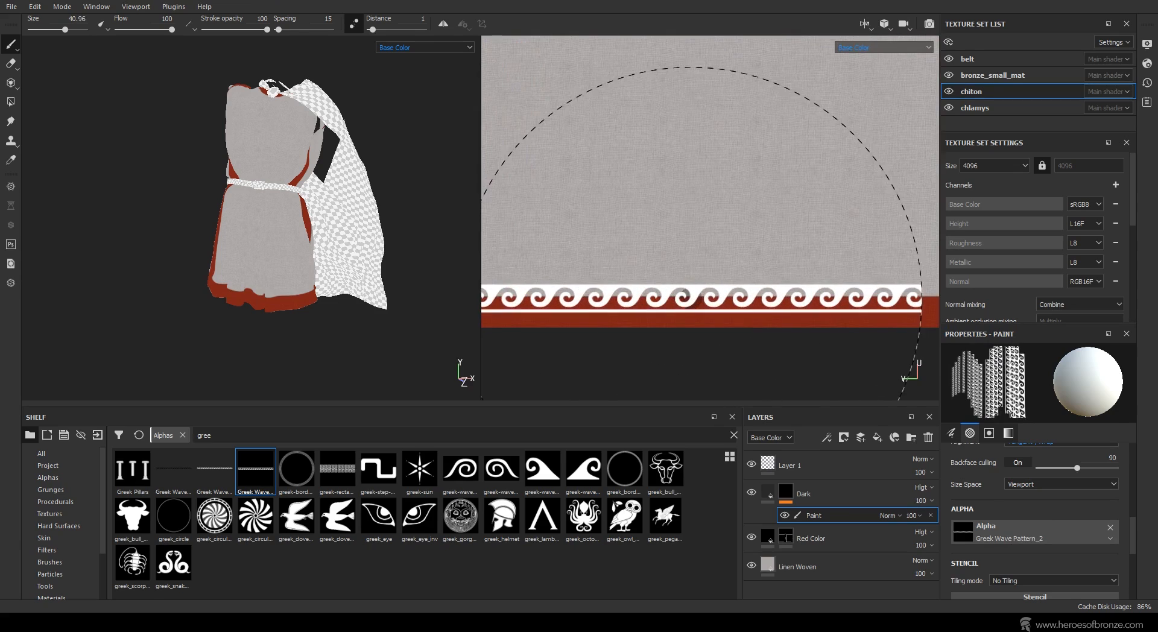
pyautogui.moveTo(688, 305); pyautogui.dragTo(811, 302, button='middle')
pyautogui.keyDown('ctrl'); pyautogui.moveTo(812, 302); pyautogui.dragTo(831, 299, button='right'); pyautogui.keyUp('ctrl')
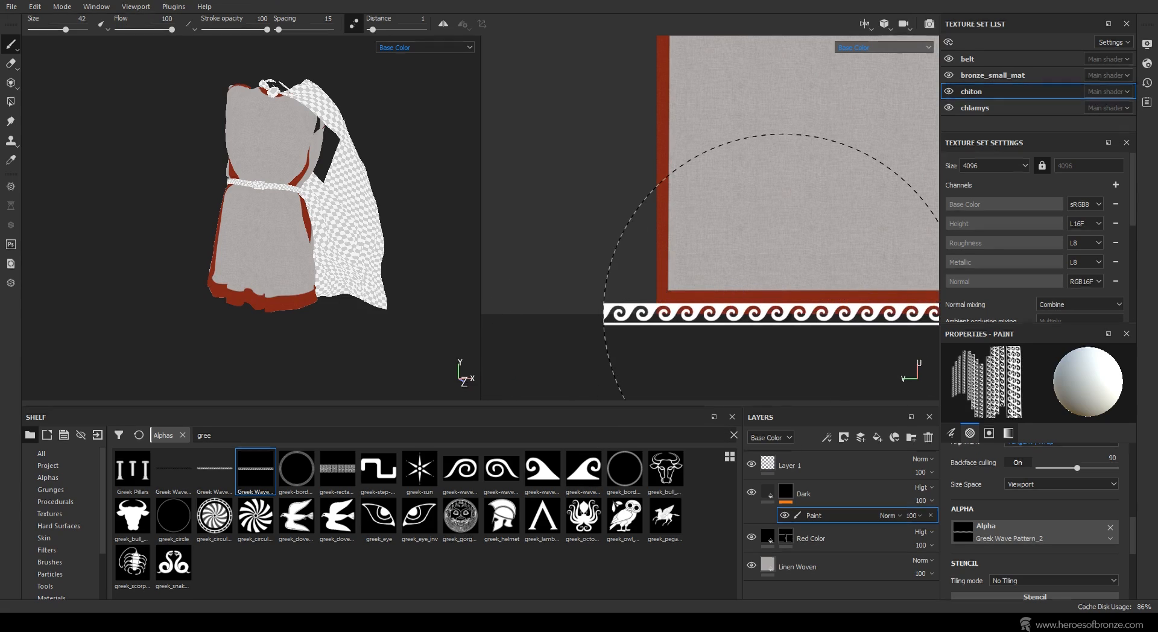
# Set the brush's Alignment to UV and try a wave pattern stamp on the hem of the lower chiton piece.
pyautogui.scroll(3, 1040, 529)
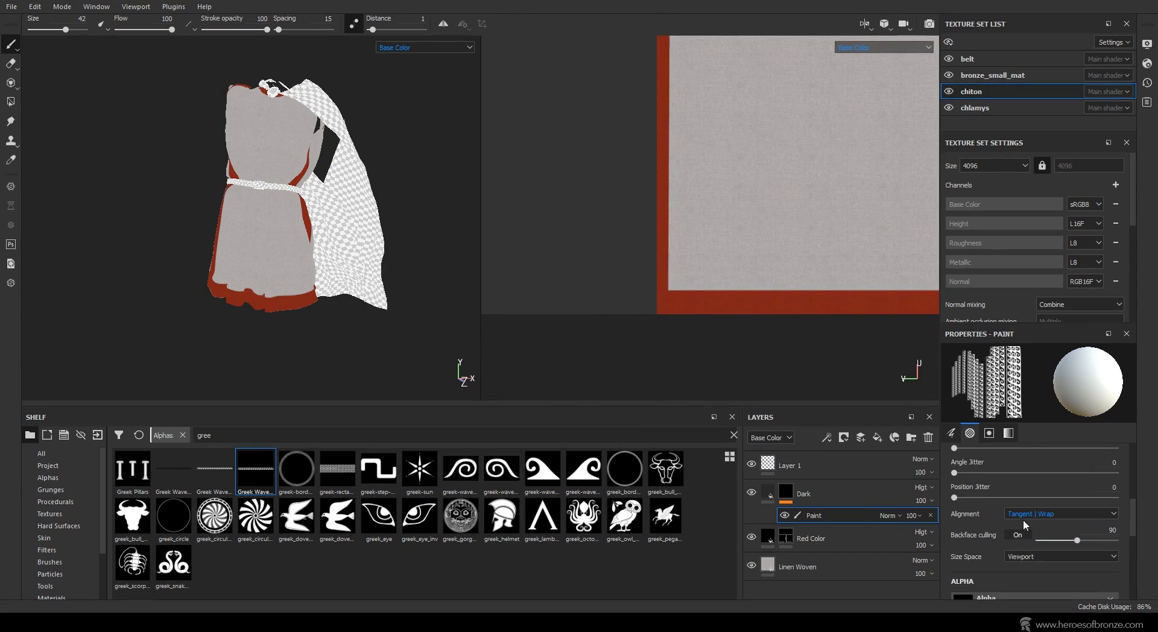
pyautogui.click(1029, 516)
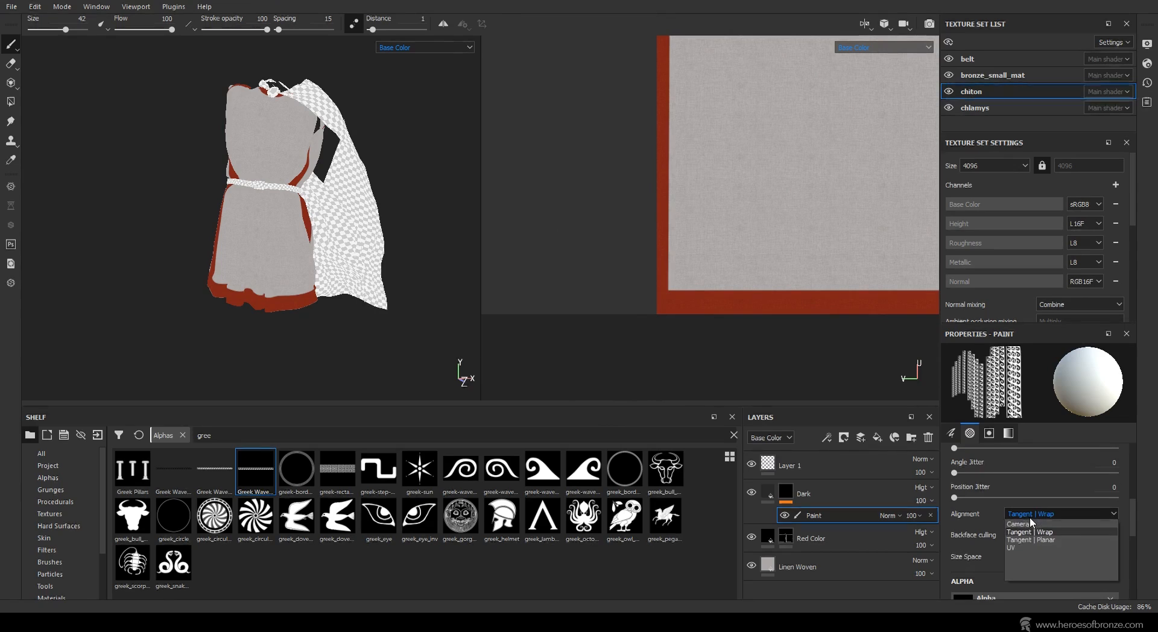
pyautogui.click(1021, 544)
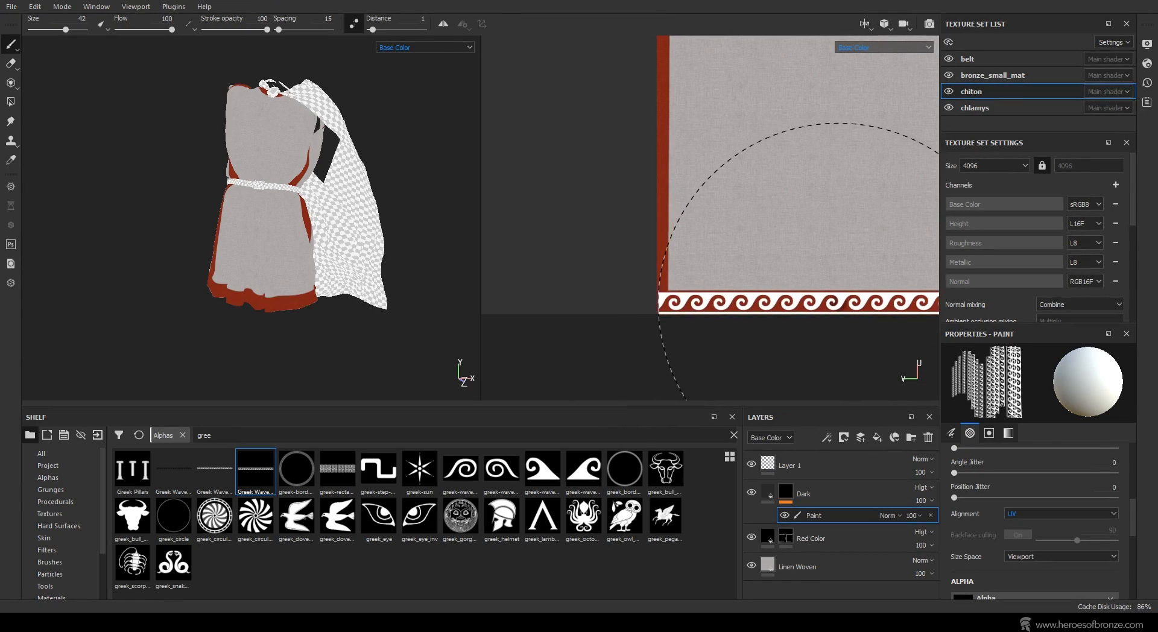
pyautogui.click(836, 302)
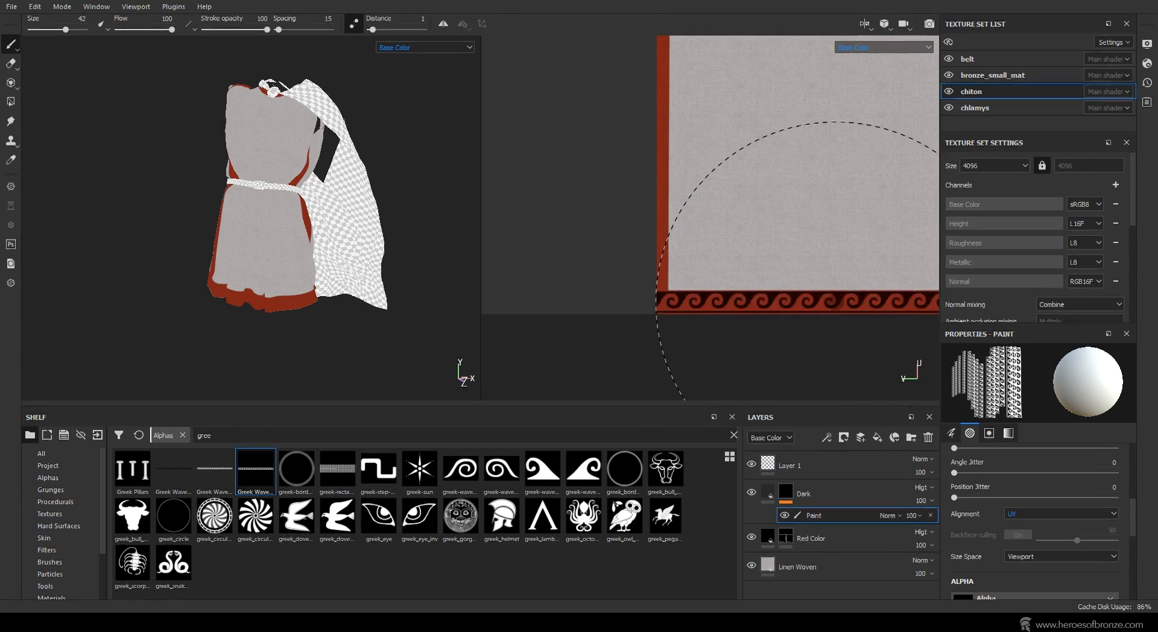
# Enlarge the brush to 43.04 and stamp the wave pattern on the lower piece's hem, starting at its corner.
pyautogui.keyDown('alt'); pyautogui.moveTo(766, 357); pyautogui.dragTo(705, 340, button='middle'); pyautogui.keyUp('alt')
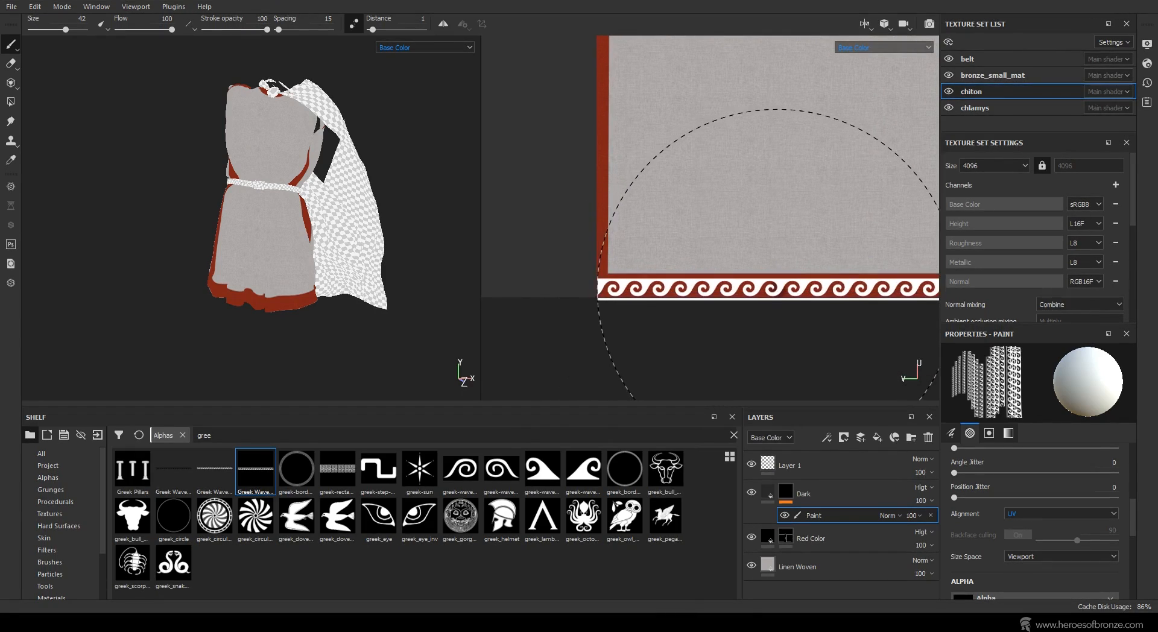
pyautogui.keyDown('ctrl'); pyautogui.moveTo(777, 285); pyautogui.dragTo(781, 286, button='right'); pyautogui.keyUp('ctrl')
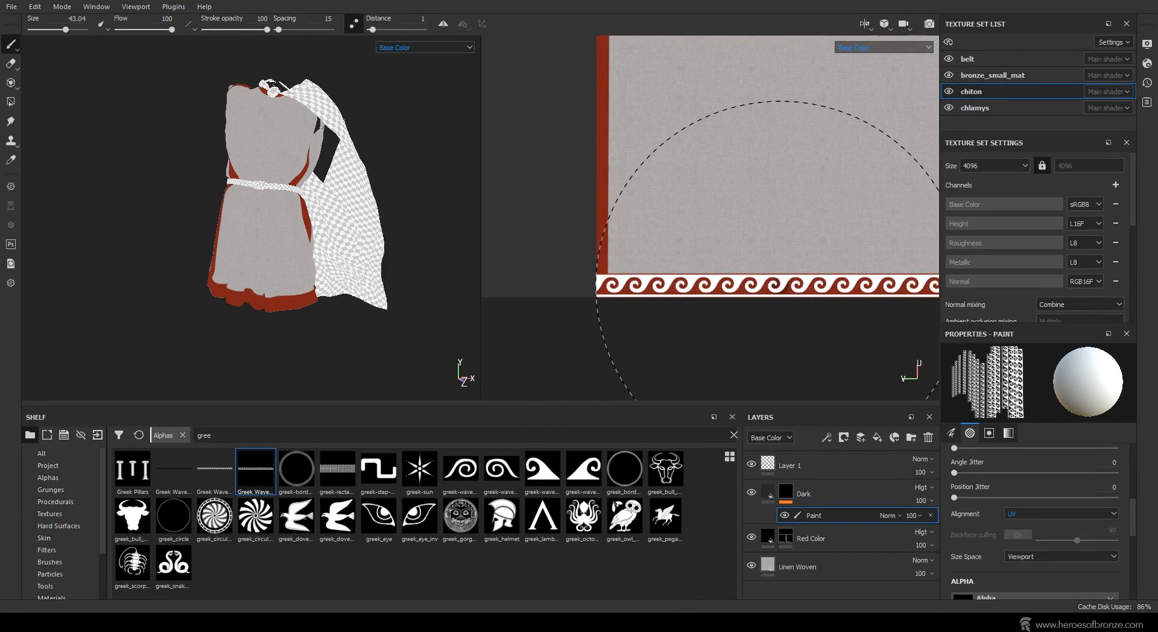
pyautogui.click(780, 285)
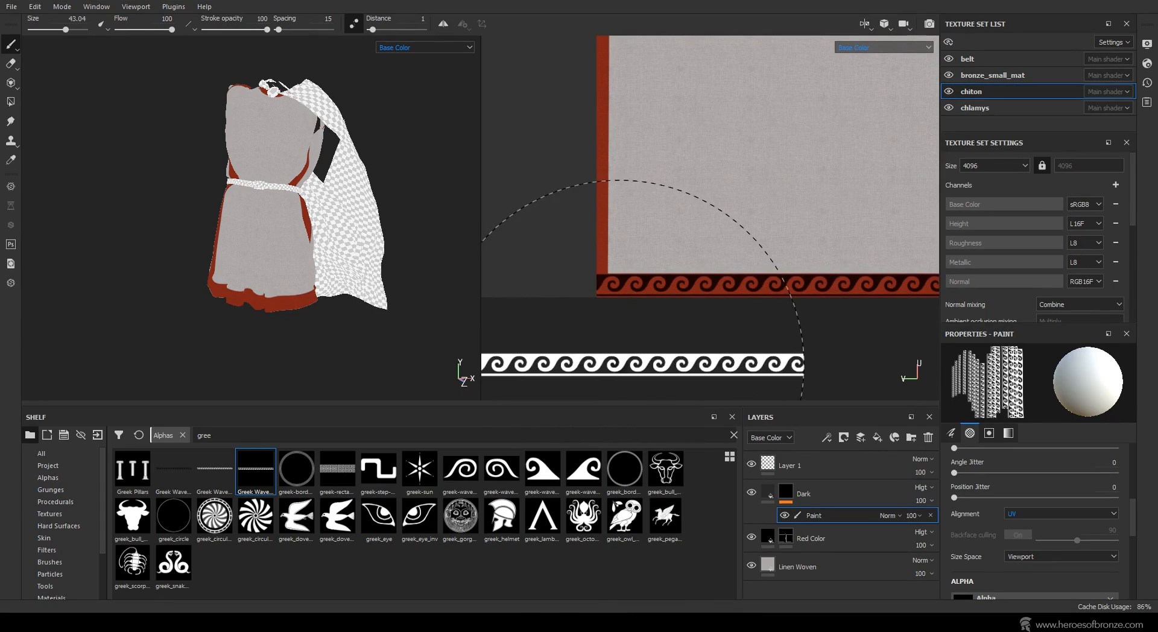
# Stamp a second wave band aligned with the first to continue the pattern to the hem's opposite corner.
pyautogui.scroll(3, 255, 272)
pyautogui.keyDown('alt'); pyautogui.moveTo(210, 319); pyautogui.dragTo(455, 297); pyautogui.keyUp('alt')
pyautogui.scroll(-2, 832, 266)
pyautogui.keyDown('alt'); pyautogui.moveTo(832, 267); pyautogui.dragTo(614, 264, button='middle'); pyautogui.keyUp('alt')
pyautogui.scroll(4, 757, 271)
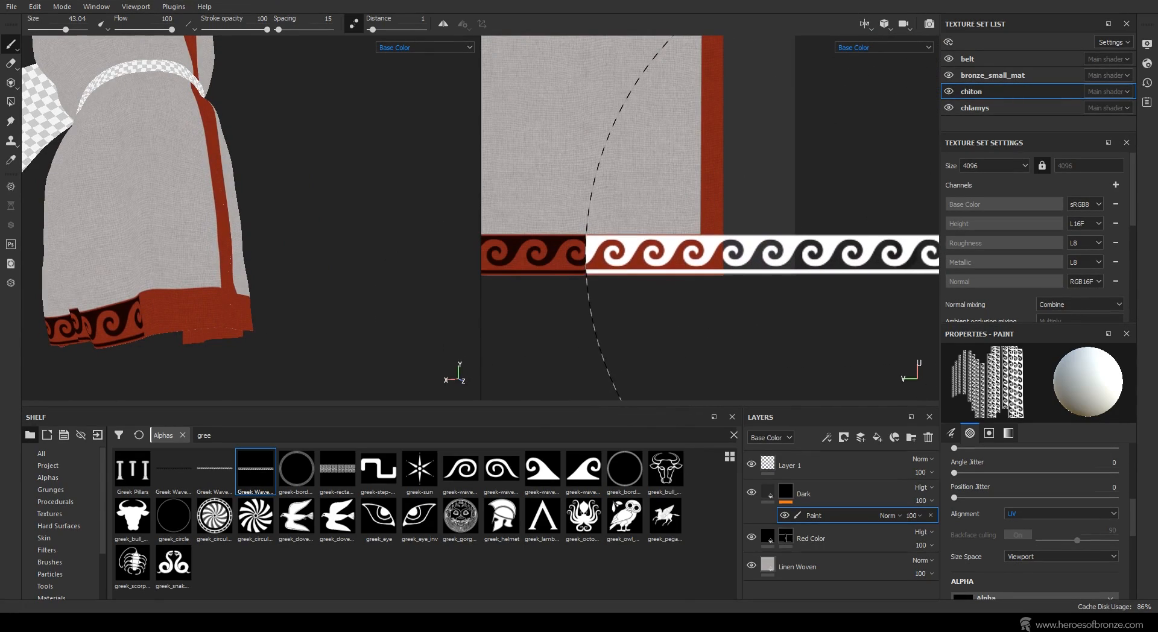
pyautogui.click(862, 258)
pyautogui.scroll(-2, 817, 306)
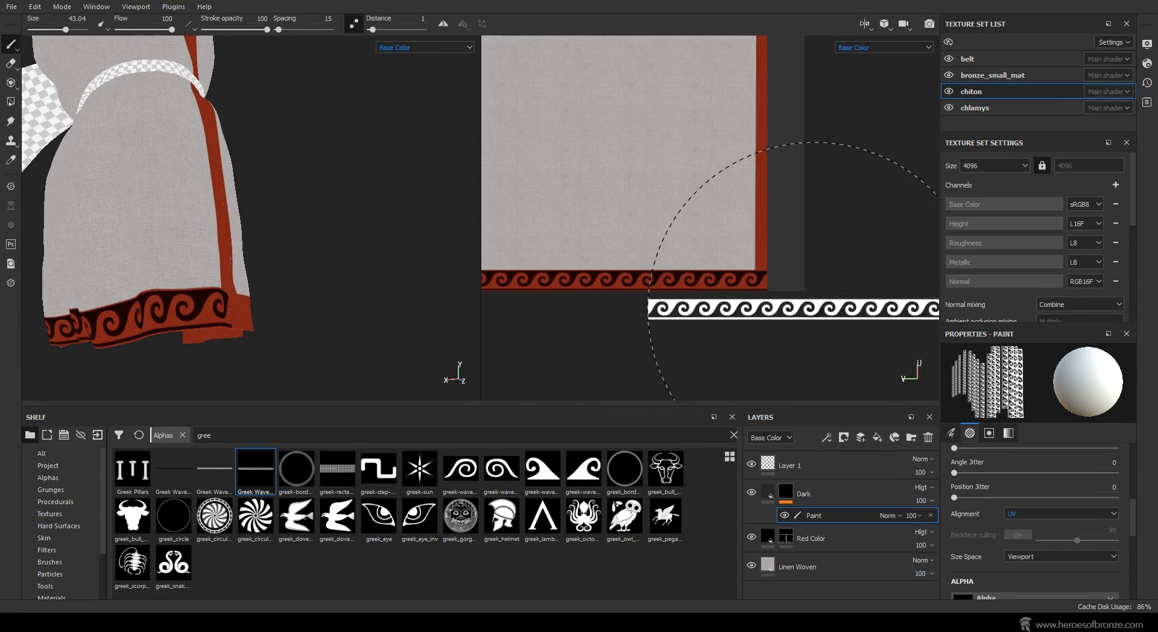
# Stamp the wave pattern on the hem of the upper chiton piece, starting at the corner of its red trim.
pyautogui.scroll(-4, 463, 275)
pyautogui.scroll(-3, 614, 123)
pyautogui.keyDown('alt'); pyautogui.moveTo(613, 124); pyautogui.dragTo(708, 276, button='middle'); pyautogui.keyUp('alt')
pyautogui.scroll(4, 666, 160)
pyautogui.keyDown('alt'); pyautogui.moveTo(666, 159); pyautogui.dragTo(768, 157, button='middle'); pyautogui.keyUp('alt')
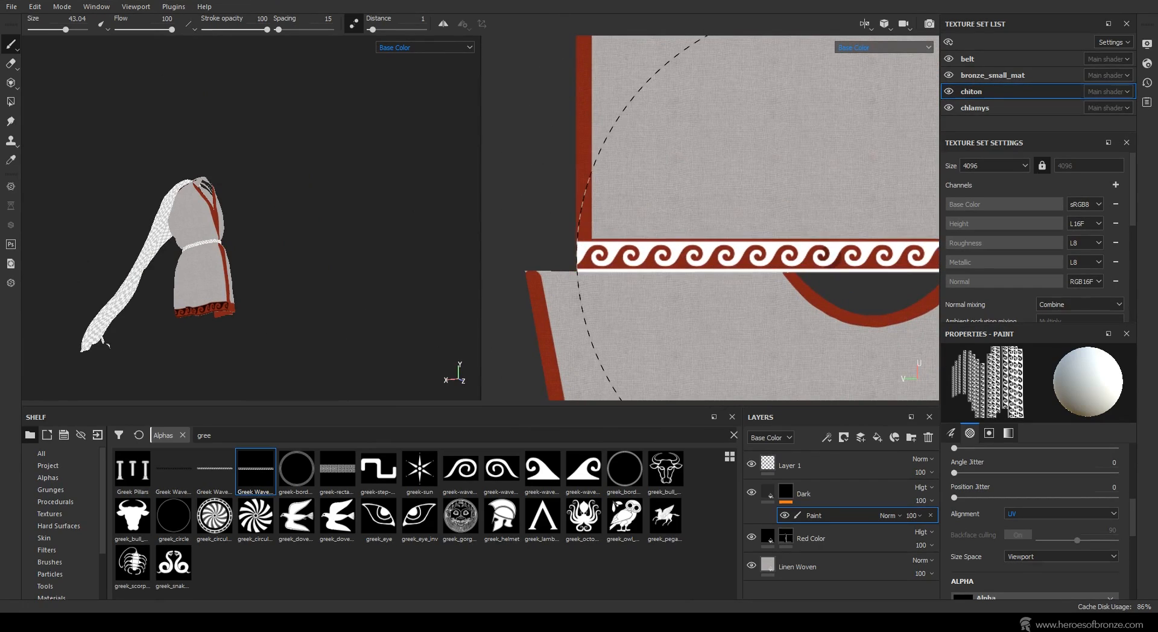
pyautogui.click(827, 255)
# Stamp a second wave band aligned with the first to carry the pattern to the upper piece's opposite hem corner.
pyautogui.scroll(-1, 781, 312)
pyautogui.moveTo(777, 309)
pyautogui.keyDown('alt'); pyautogui.mouseDown(button='middle')
pyautogui.moveTo(414, 295)
pyautogui.moveTo(519, 293)
pyautogui.mouseUp(button='middle'); pyautogui.keyUp('alt')
pyautogui.scroll(4, 886, 252)
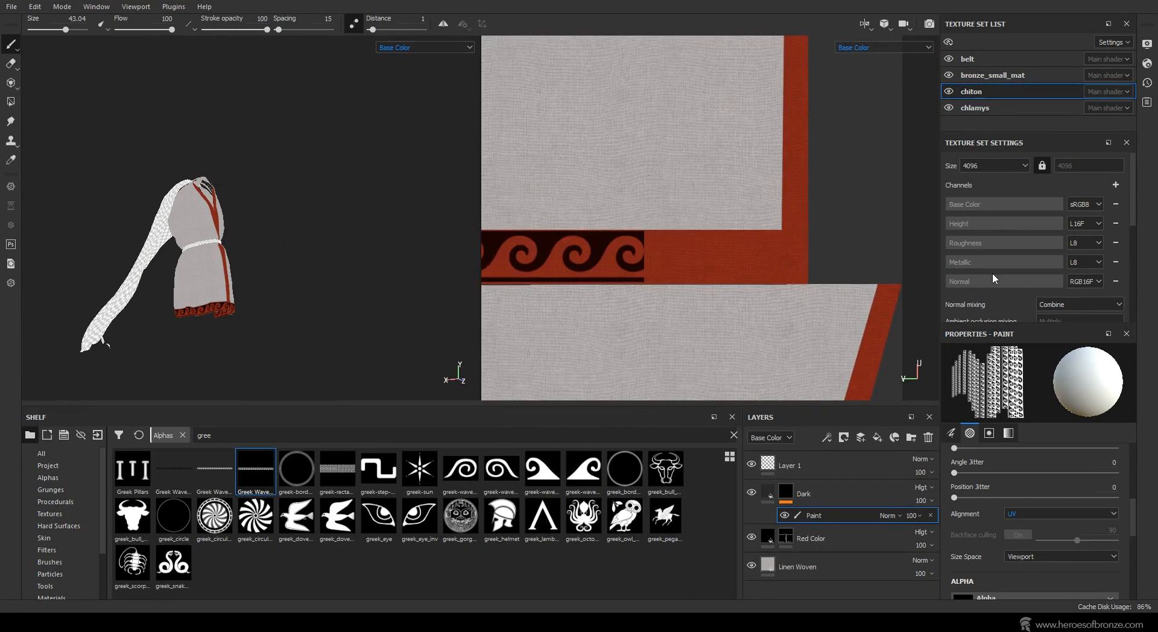
pyautogui.scroll(-3, 852, 259)
pyautogui.keyDown('alt'); pyautogui.moveTo(913, 258); pyautogui.dragTo(746, 241, button='middle'); pyautogui.keyUp('alt')
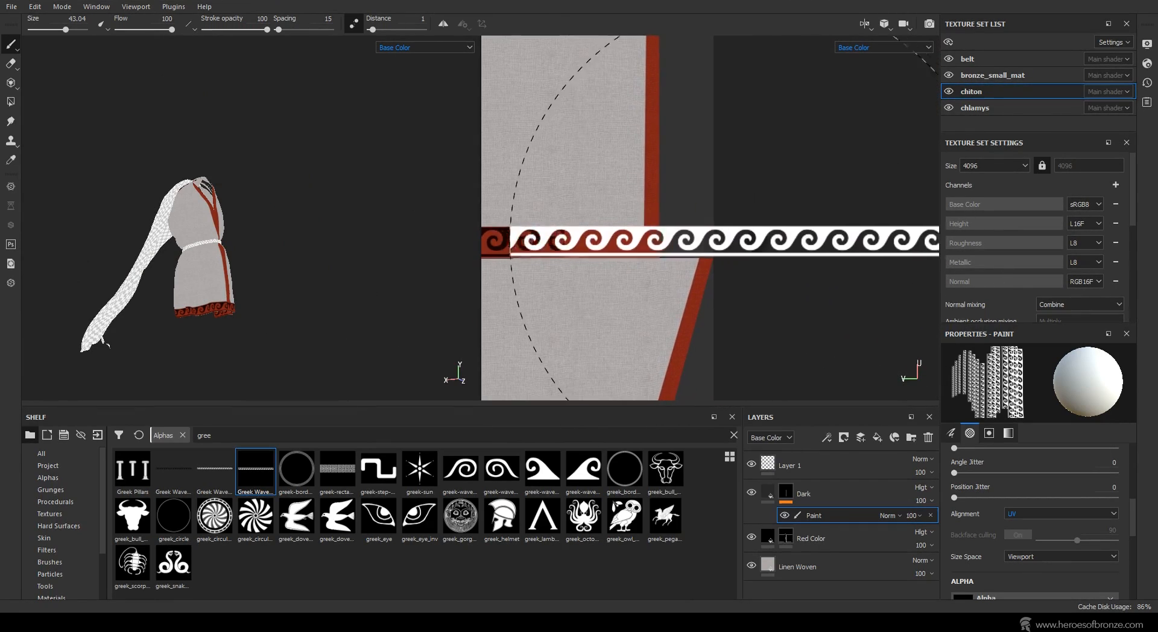
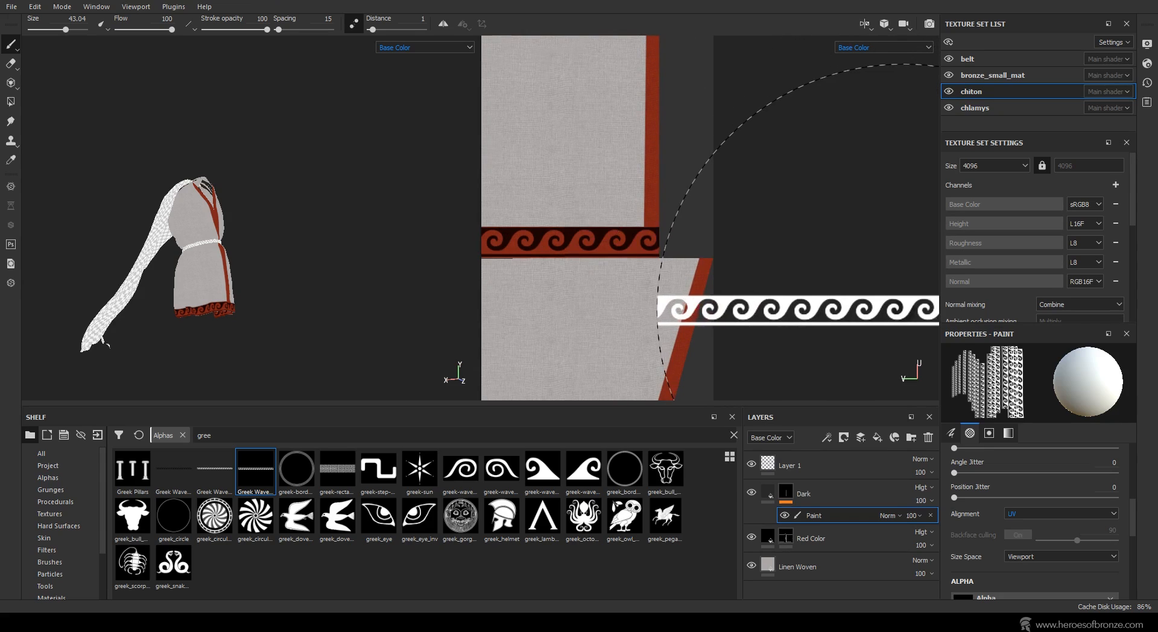
# Add a second paint effect to the Dark layer's mask and set up the Basic Hard brush at size 1.54.
pyautogui.scroll(-5, 802, 310)
pyautogui.moveTo(349, 305)
pyautogui.keyDown('alt'); pyautogui.mouseDown()
pyautogui.moveTo(134, 269)
pyautogui.moveTo(56, 287)
pyautogui.moveTo(155, 265)
pyautogui.mouseUp(); pyautogui.keyUp('alt')
pyautogui.scroll(6, 194, 315)
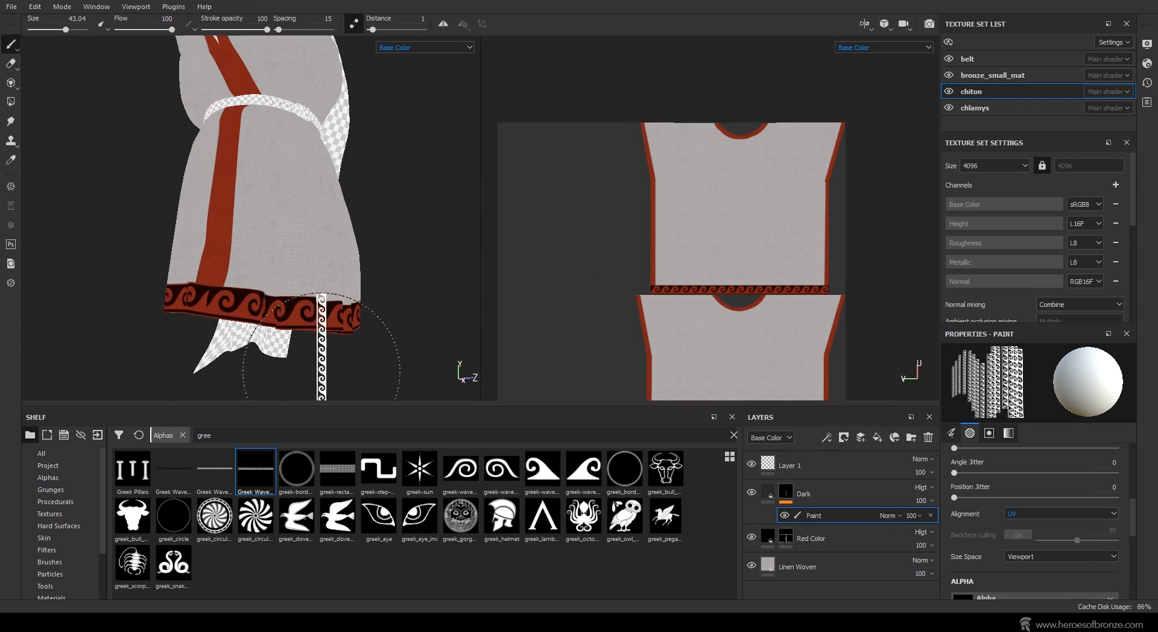
pyautogui.scroll(-6, 321, 347)
pyautogui.keyDown('alt'); pyautogui.moveTo(336, 331); pyautogui.dragTo(368, 338); pyautogui.keyUp('alt')
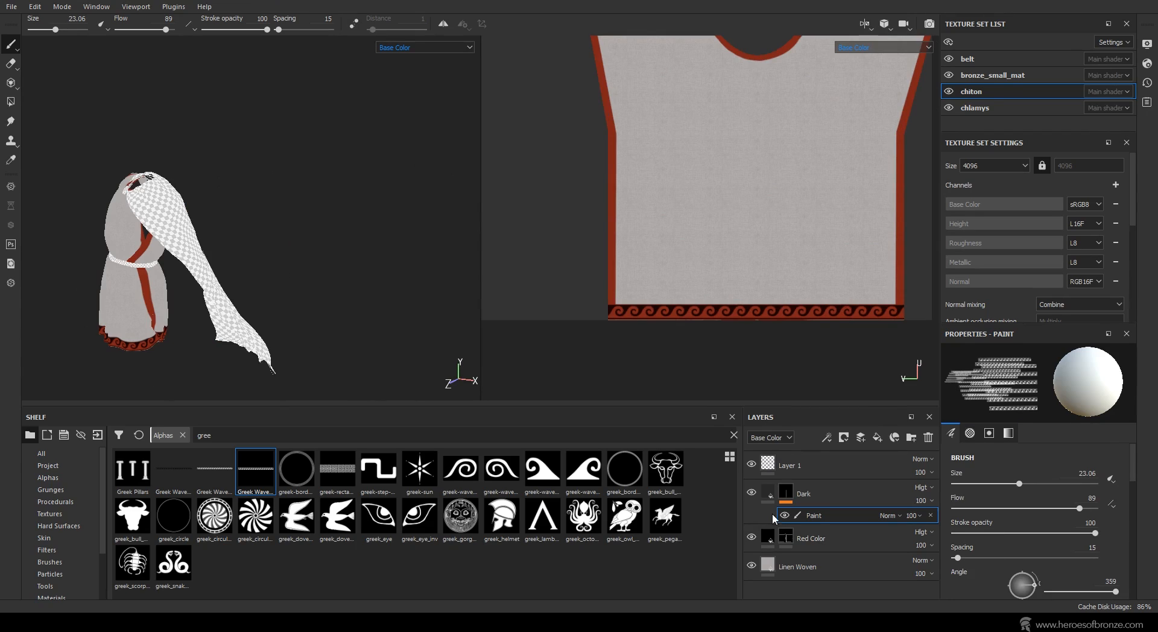
pyautogui.click(827, 437)
pyautogui.click(835, 471)
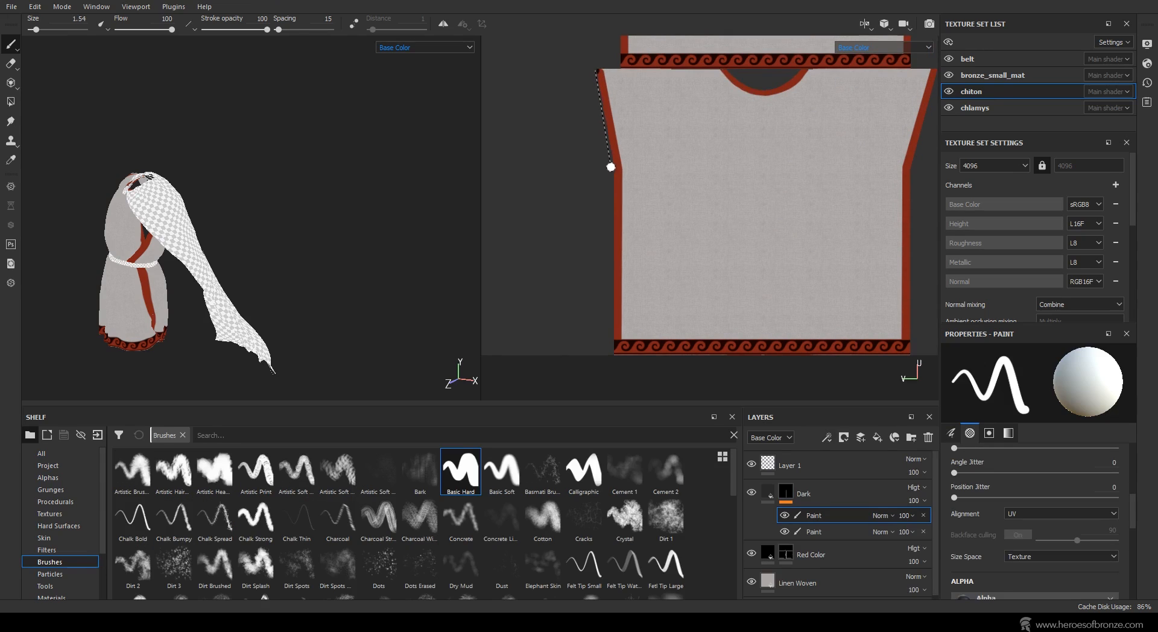
# Paint straight dark stripes along the outer edges of the red trim on both sides of the lower chiton piece, from shoulder to hem.
pyautogui.keyDown('shift'); pyautogui.click(611, 167); pyautogui.keyUp('shift')
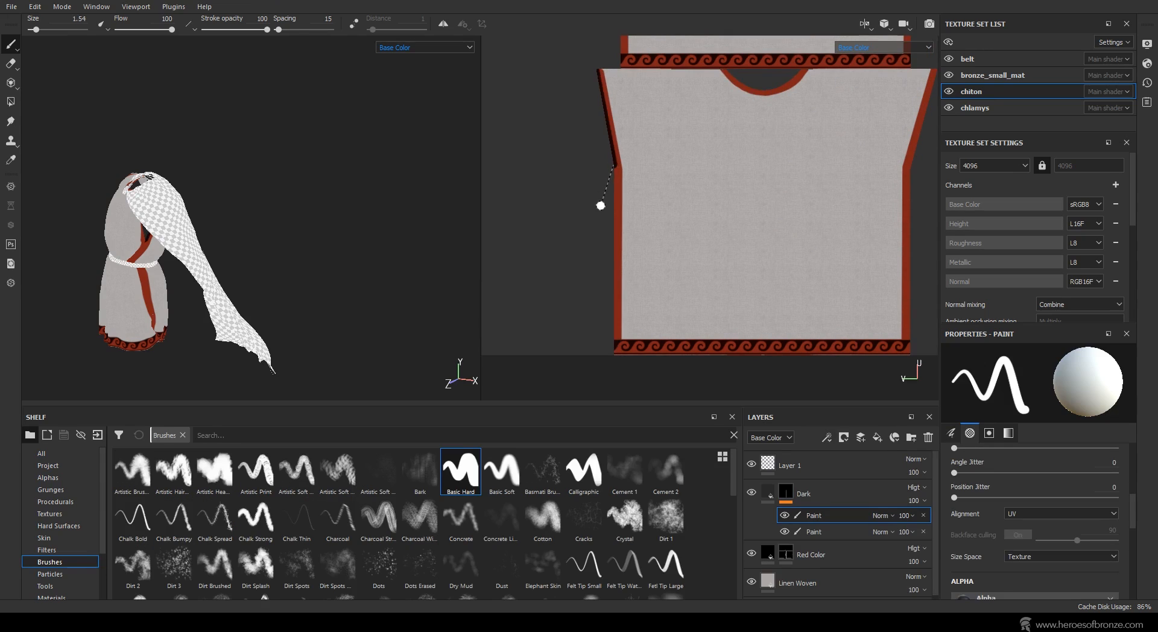
pyautogui.keyDown('shift'); pyautogui.click(611, 341); pyautogui.keyUp('shift')
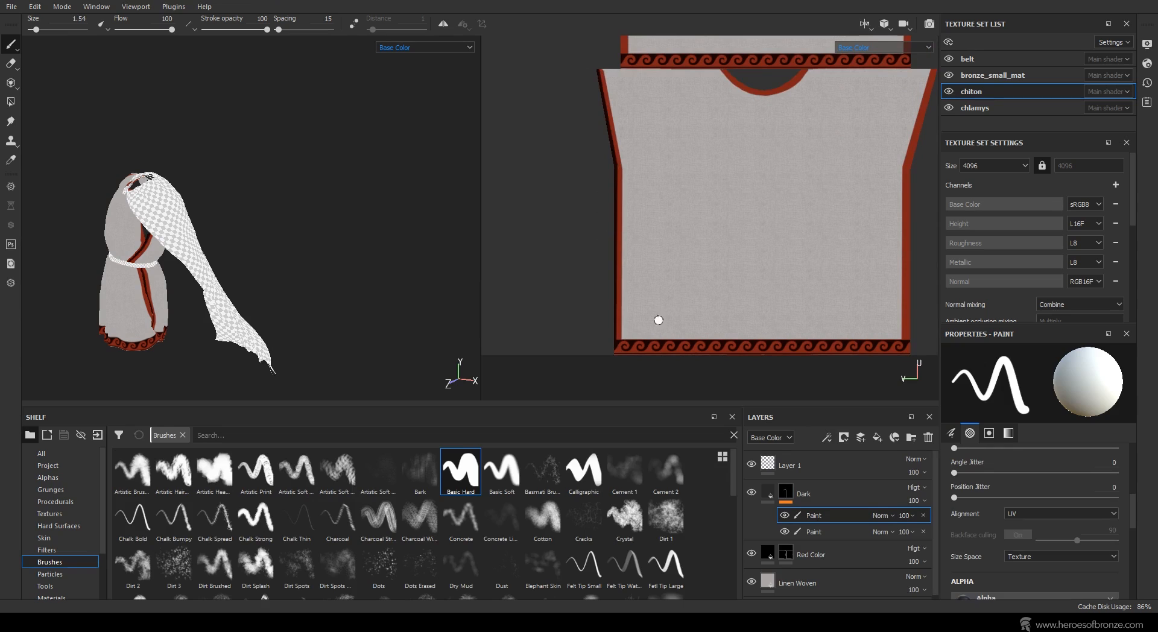
pyautogui.keyDown('alt'); pyautogui.moveTo(78, 271); pyautogui.dragTo(121, 241); pyautogui.keyUp('alt')
pyautogui.scroll(3, 134, 235)
pyautogui.scroll(2, 134, 235)
pyautogui.scroll(-2, 139, 241)
pyautogui.scroll(2, 568, 234)
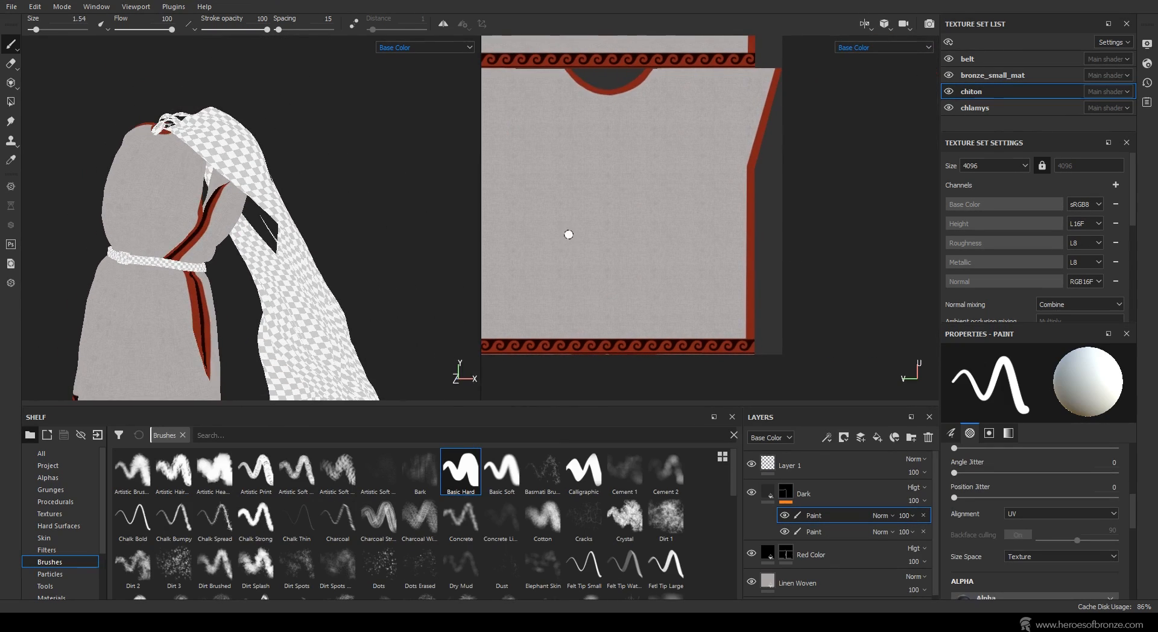
pyautogui.keyDown('shift'); pyautogui.click(755, 170); pyautogui.keyUp('shift')
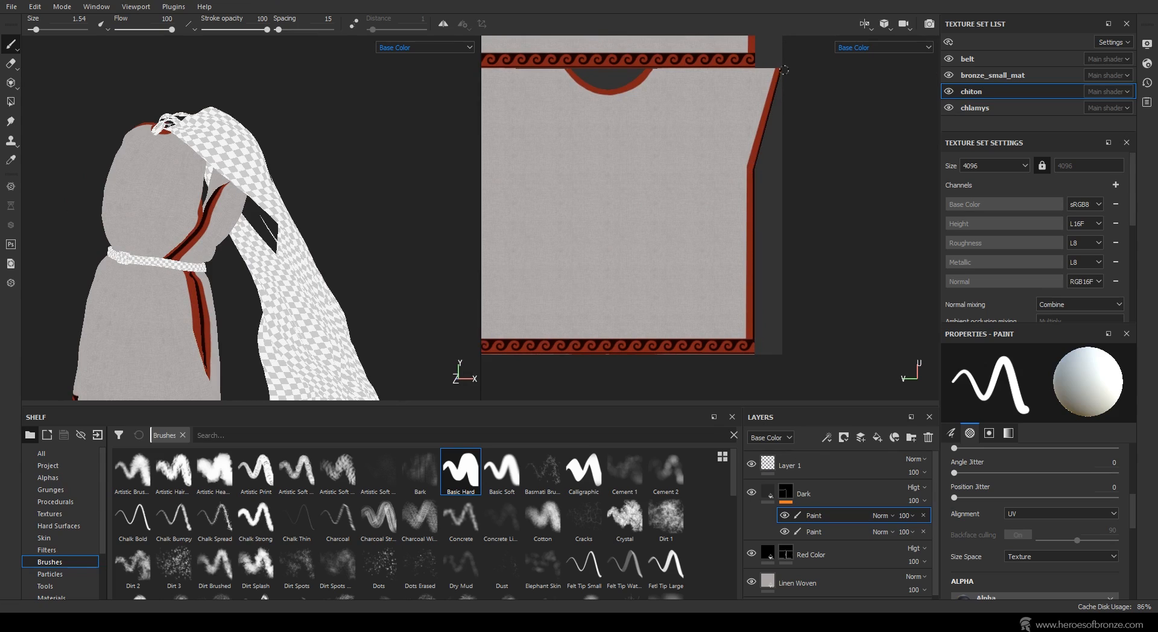
# Thicken the dark stripe along the slanted shoulder edge on the lower chiton piece's second side with another straight stroke.
pyautogui.keyDown('alt'); pyautogui.moveTo(199, 254); pyautogui.dragTo(338, 272); pyautogui.keyUp('alt')
pyautogui.scroll(2, 567, 211)
pyautogui.scroll(-2, 639, 220)
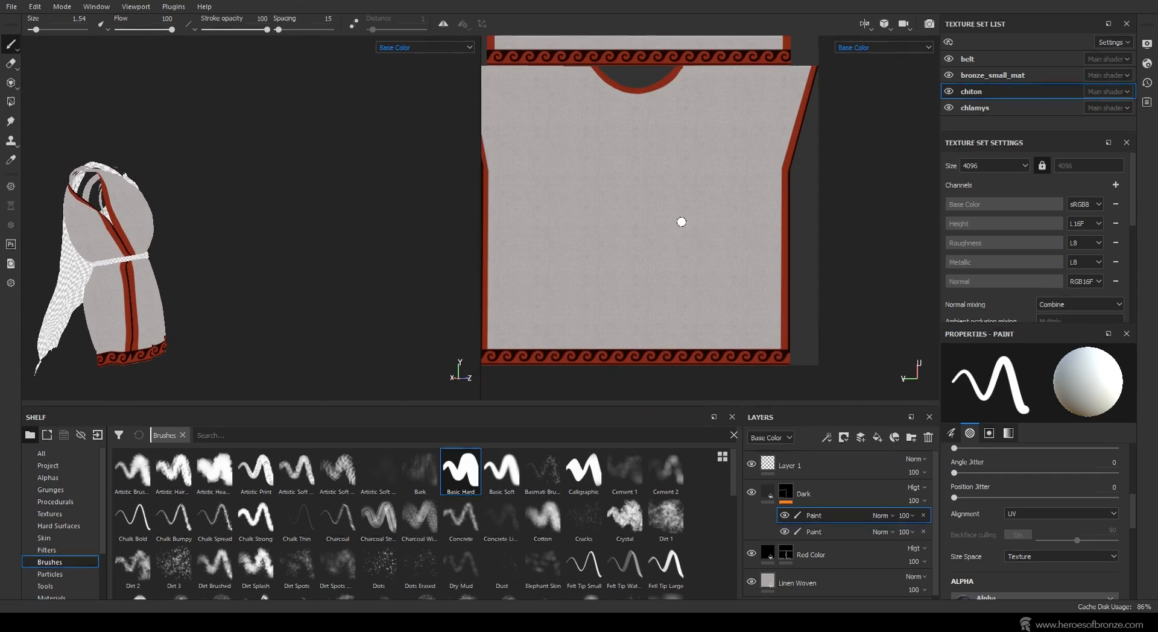
pyautogui.press('shift')
pyautogui.keyDown('shift'); pyautogui.click(792, 176); pyautogui.keyUp('shift')
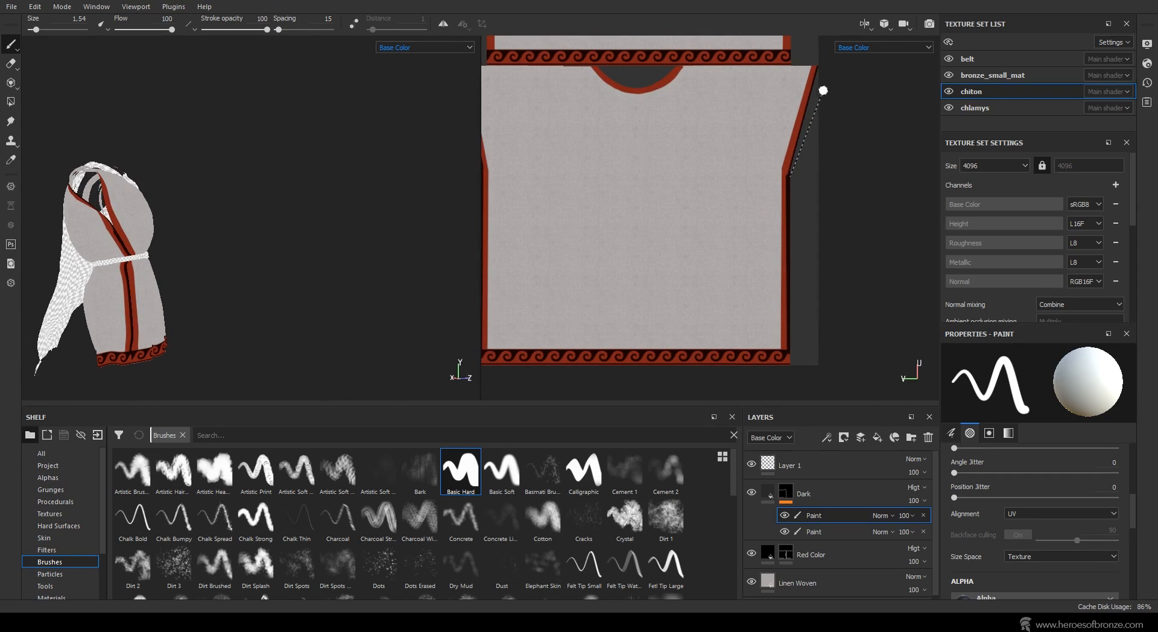
pyautogui.scroll(-1, 750, 163)
pyautogui.keyDown('alt'); pyautogui.moveTo(337, 284); pyautogui.dragTo(190, 331); pyautogui.keyUp('alt')
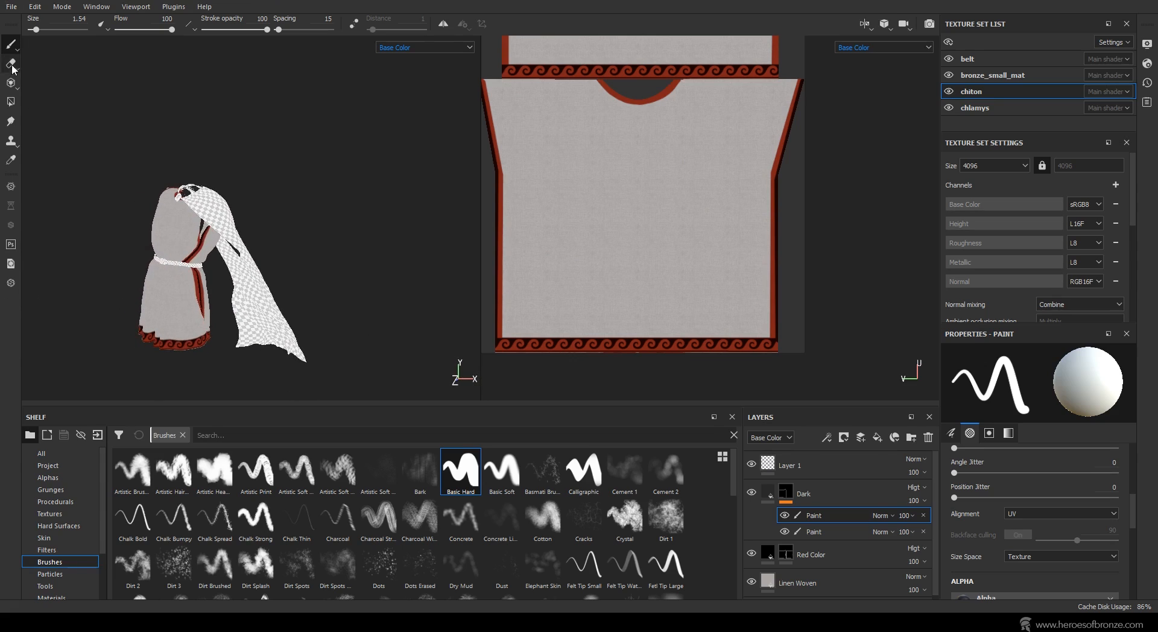
# Paint a dark line along the inner edge of the red neckline below the wave border, using lazy mouse and brush size 0.55.
pyautogui.click(907, 47)
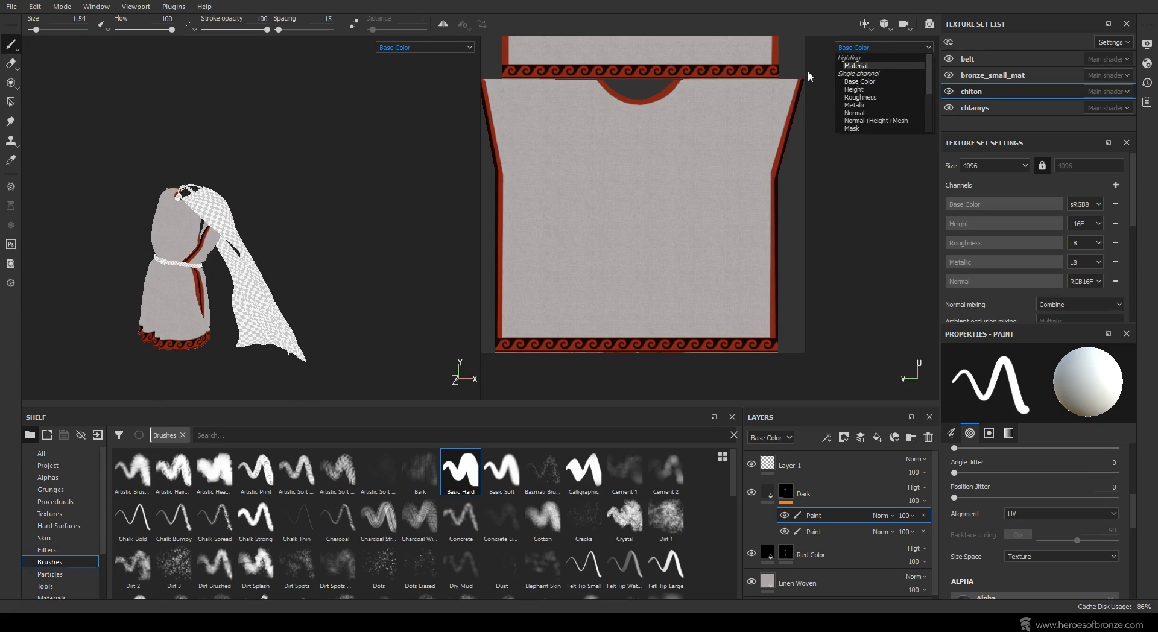
pyautogui.click(677, 116)
pyautogui.moveTo(676, 115); pyautogui.dragTo(694, 257, button='middle')
pyautogui.scroll(5, 627, 223)
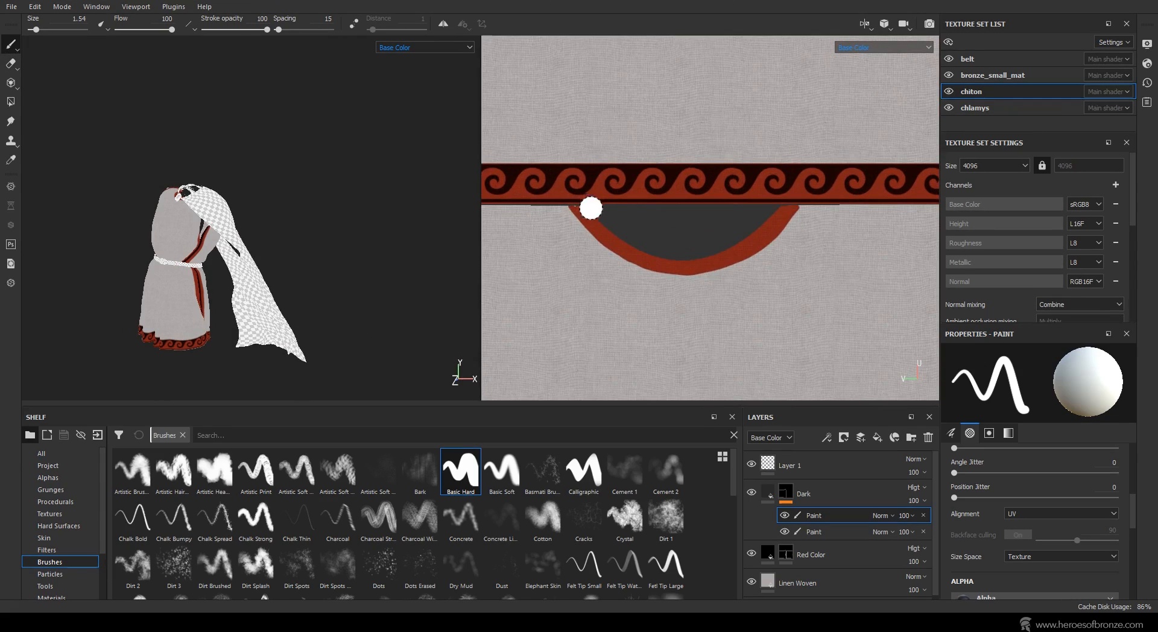
pyautogui.moveTo(589, 204)
pyautogui.keyDown('ctrl'); pyautogui.mouseDown(button='right')
pyautogui.moveTo(610, 220)
pyautogui.moveTo(595, 212)
pyautogui.mouseUp(button='right'); pyautogui.keyUp('ctrl')
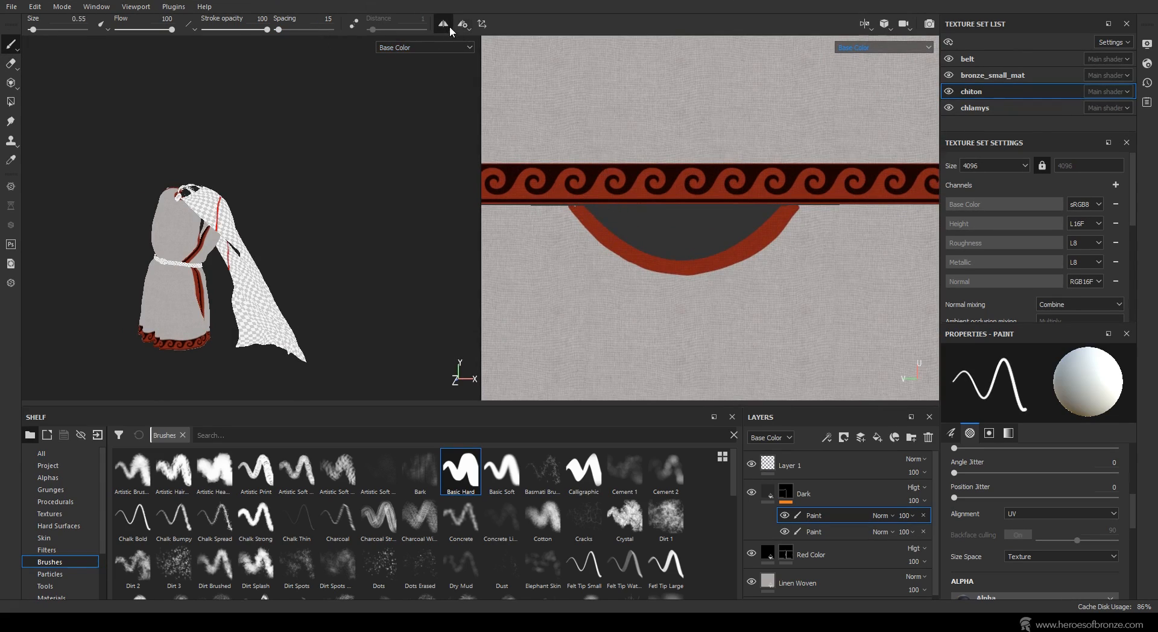
pyautogui.click(356, 25)
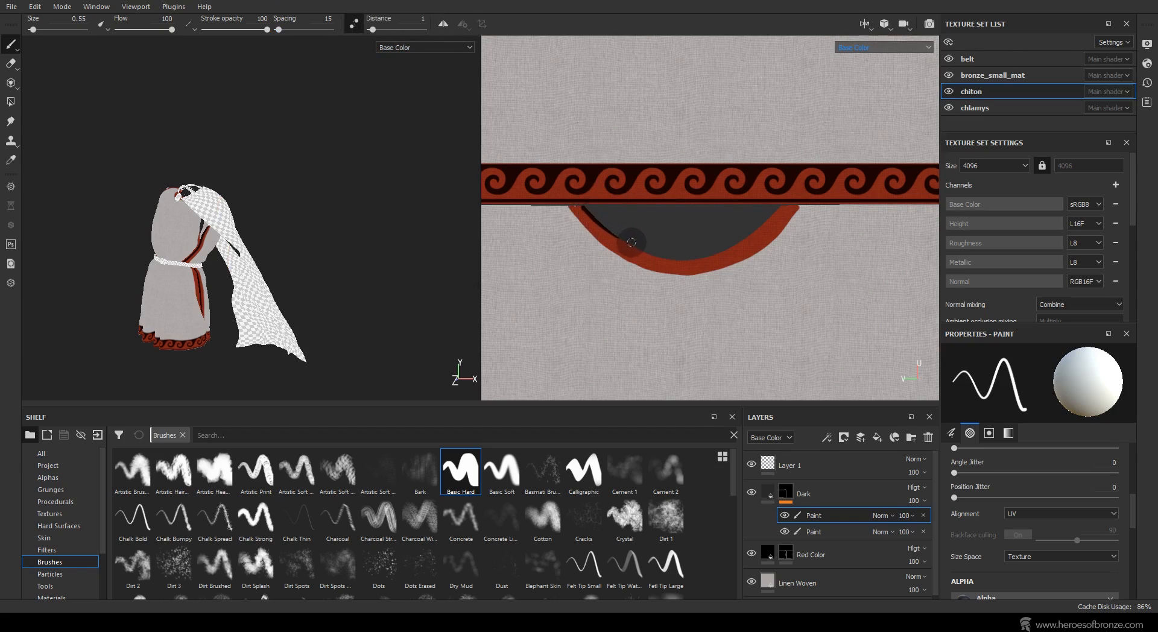
pyautogui.moveTo(664, 258)
pyautogui.mouseDown()
pyautogui.moveTo(735, 248)
pyautogui.moveTo(773, 215)
pyautogui.moveTo(715, 264)
pyautogui.mouseUp()
pyautogui.press('x')
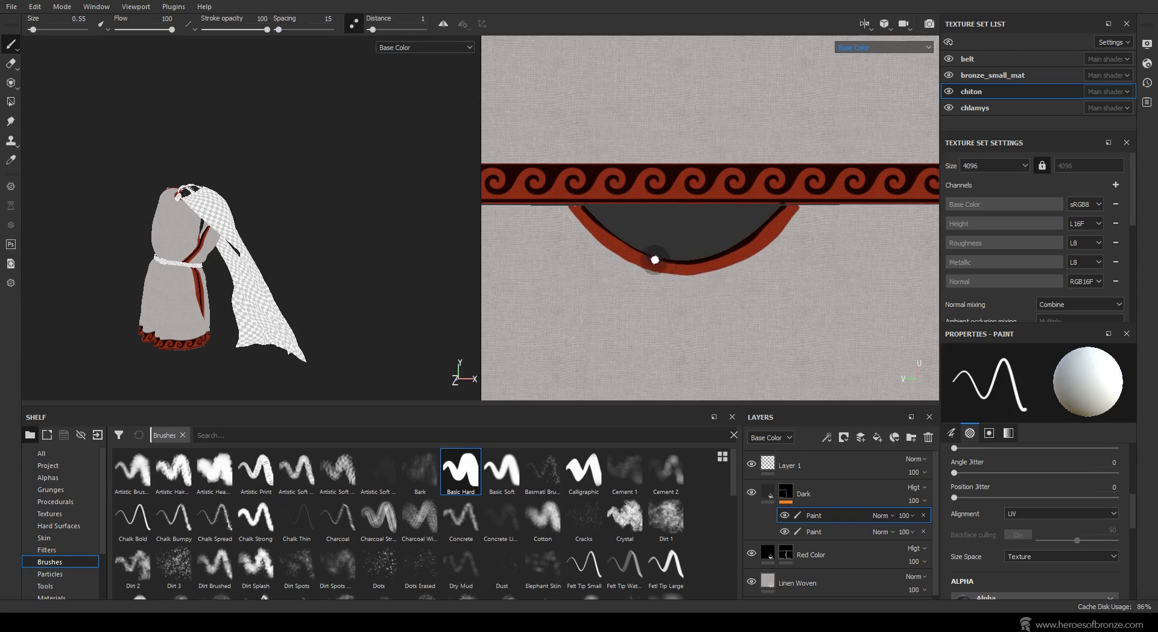
pyautogui.press('x')
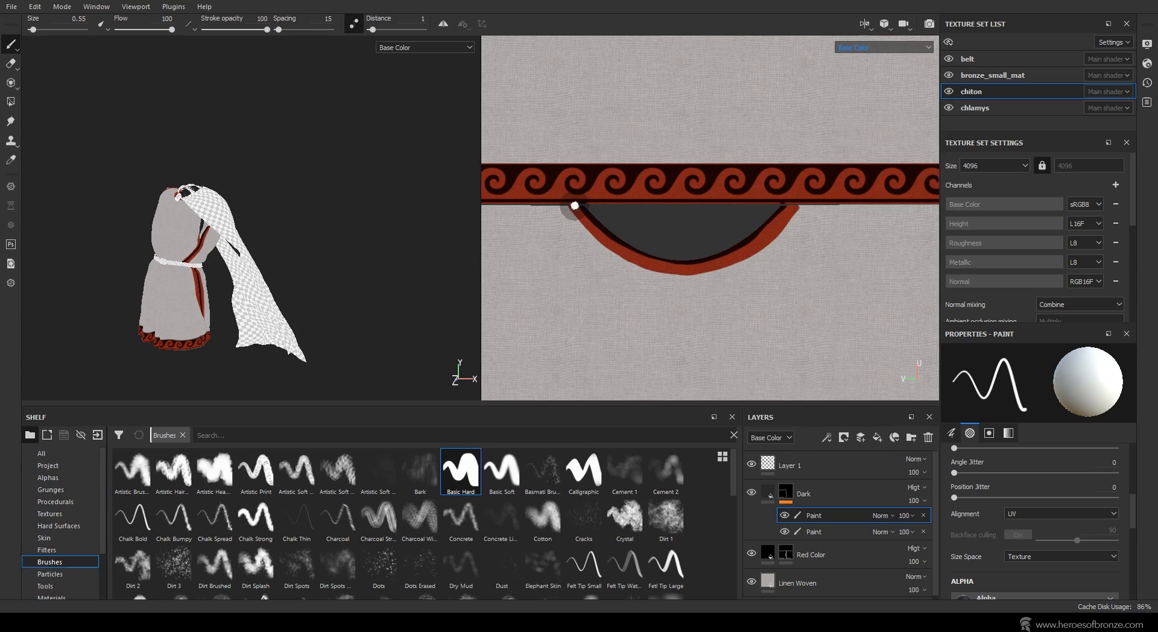
# Erase the dark paint spilled onto the wave border at the neckline's corner with a black brush of size 0.1.
pyautogui.press('x')
pyautogui.scroll(5, 579, 208)
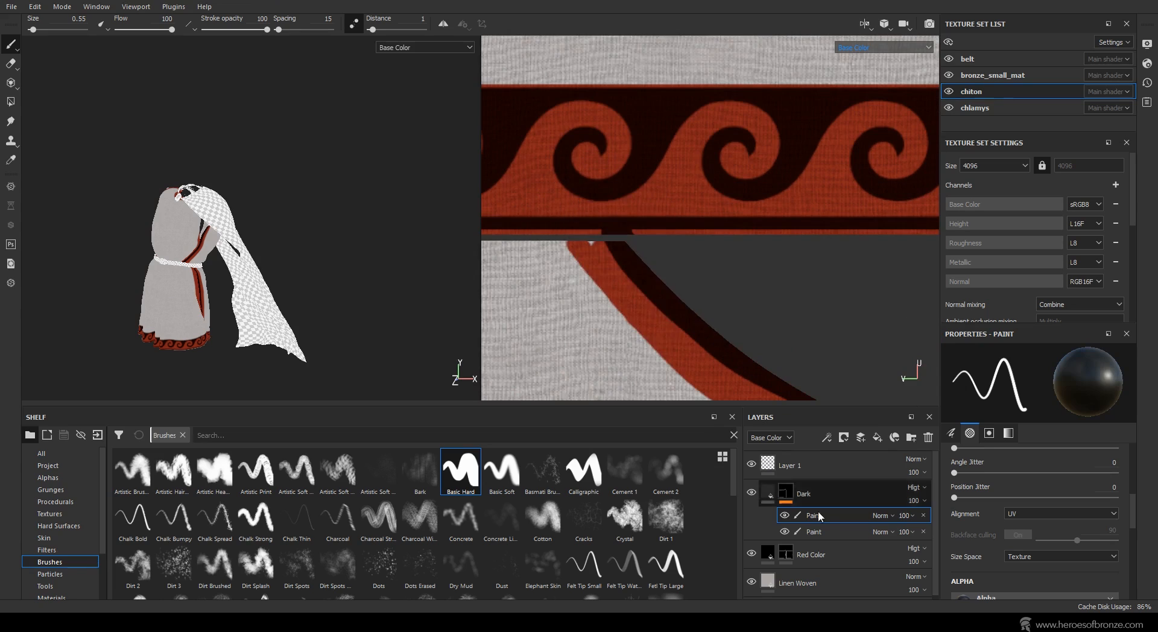
pyautogui.press('[')
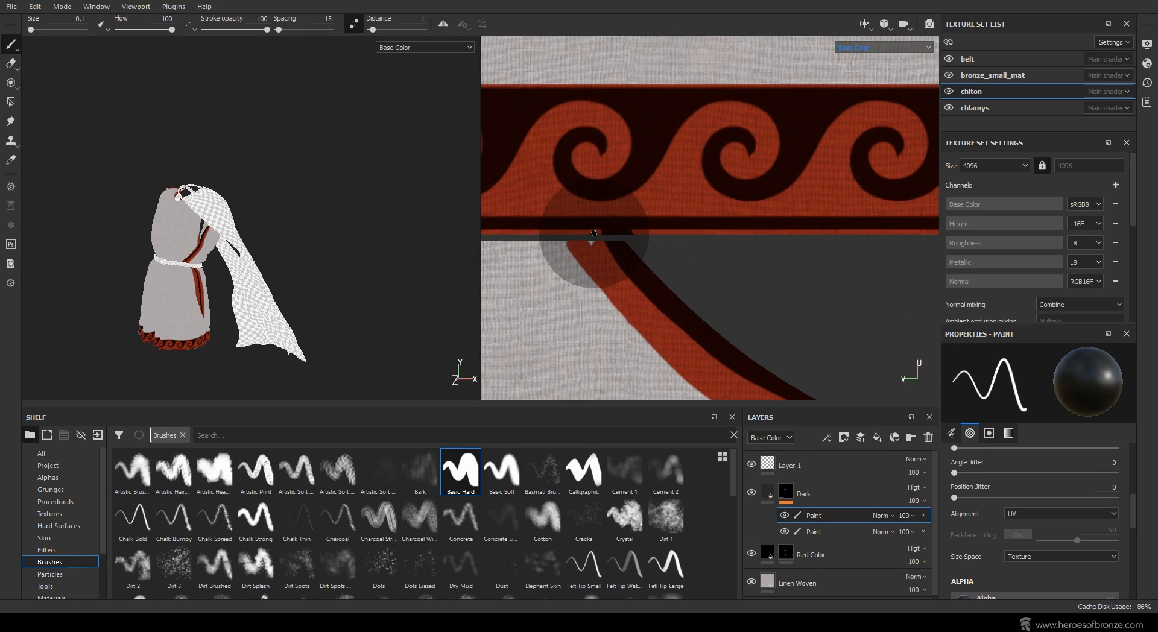
pyautogui.scroll(-5, 593, 231)
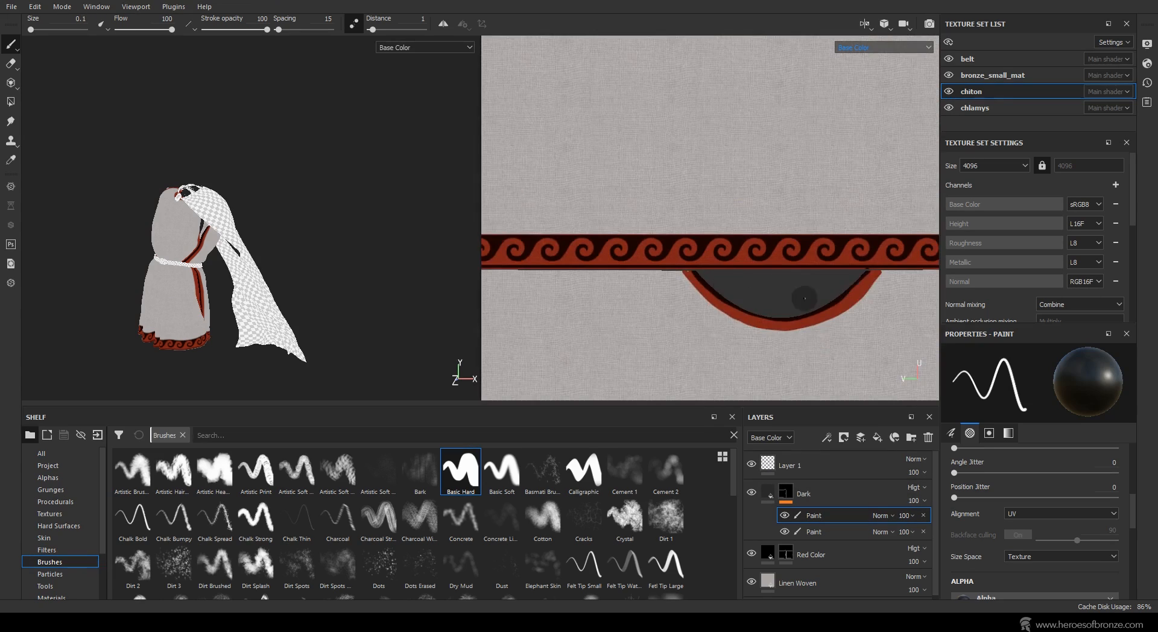
# Paint a matching dark line along the inner edge of the other garment piece's red neckline with brush size 0.58.
pyautogui.scroll(4, 272, 292)
pyautogui.scroll(5, 655, 222)
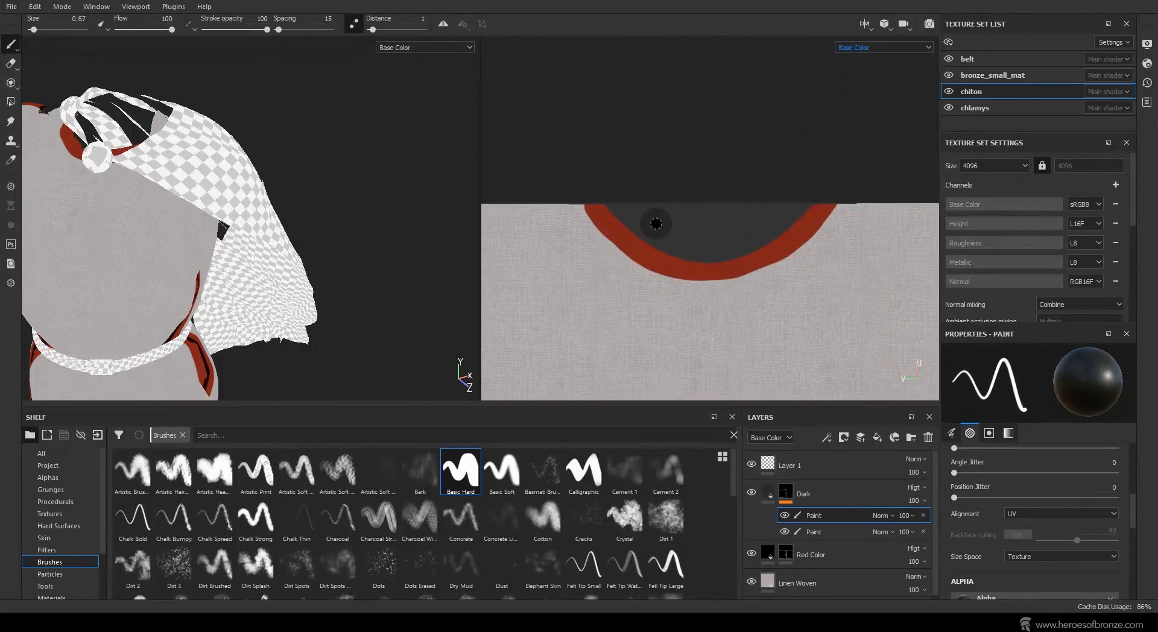
pyautogui.press(']')
pyautogui.press(']')
pyautogui.press(']')
pyautogui.press(']')
pyautogui.press('x')
pyautogui.moveTo(609, 211)
pyautogui.mouseDown()
pyautogui.moveTo(663, 256)
pyautogui.moveTo(738, 258)
pyautogui.moveTo(796, 228)
pyautogui.moveTo(820, 197)
pyautogui.mouseUp()
# Display both views in Material mode and inspect the lit garment's trim from the side.
pyautogui.scroll(-3, 757, 248)
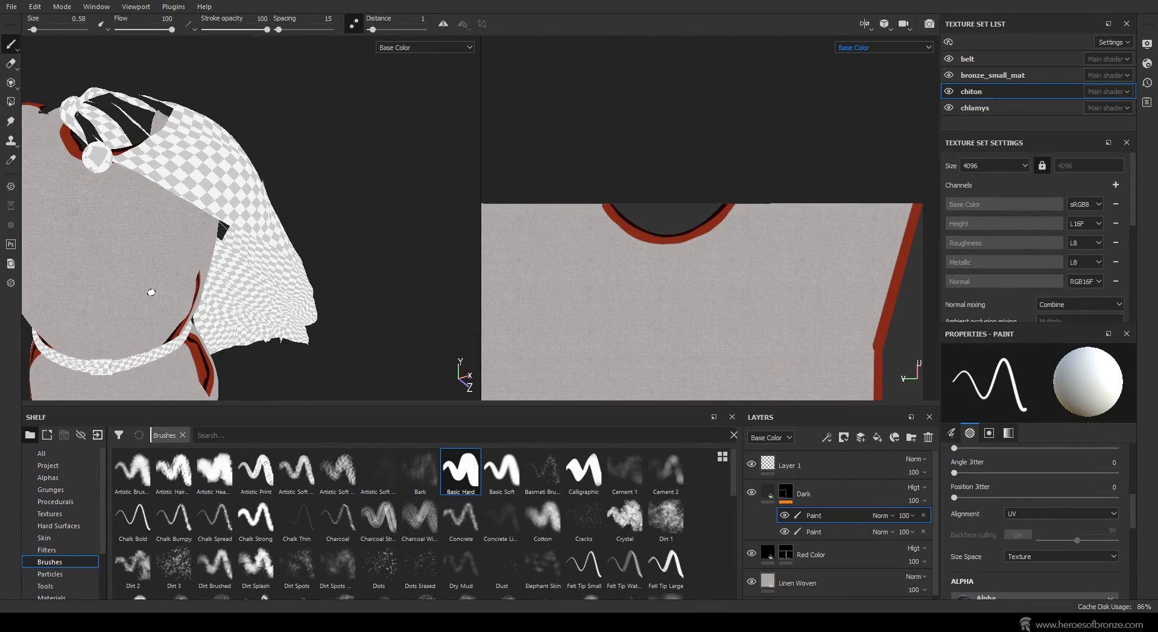
pyautogui.scroll(-1, 148, 228)
pyautogui.scroll(-5, 147, 227)
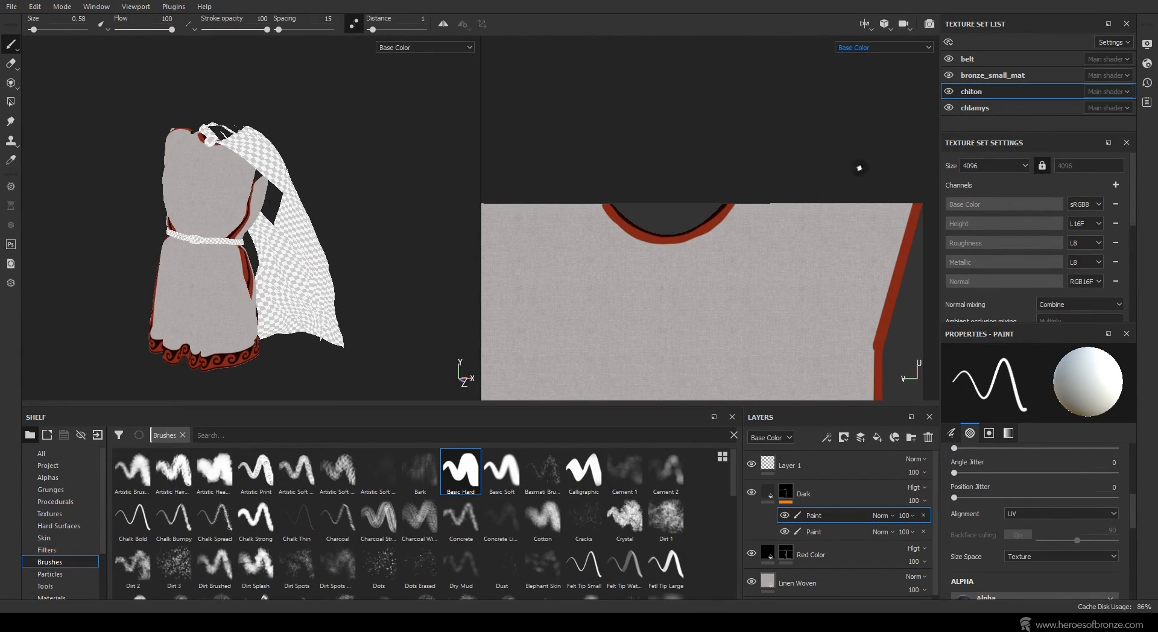
pyautogui.click(869, 48)
pyautogui.click(843, 73)
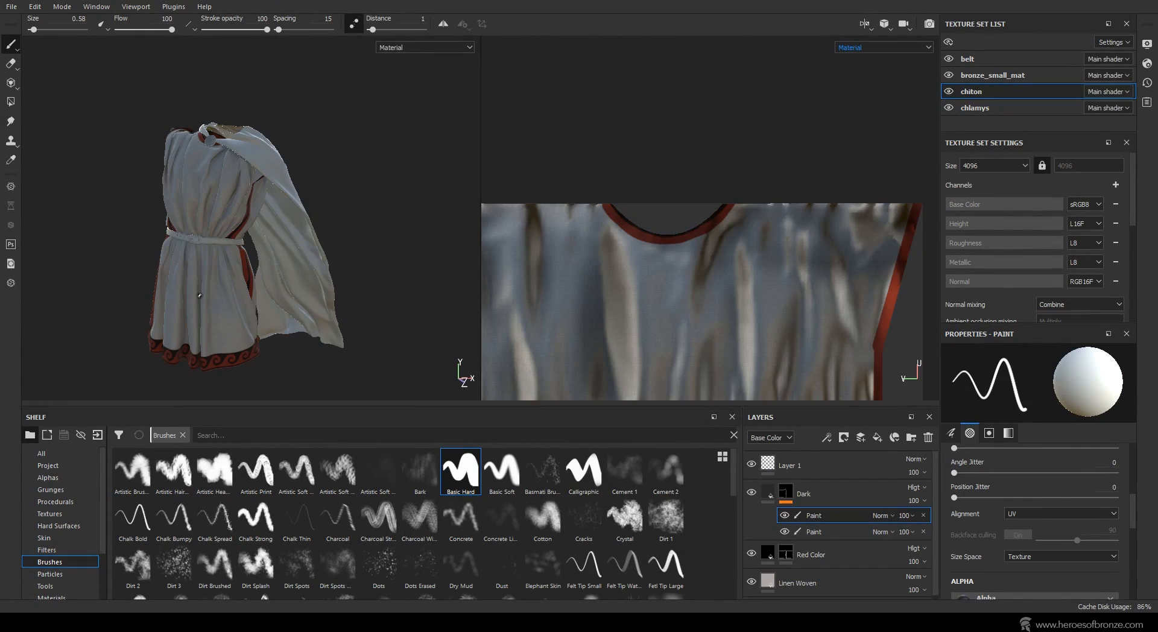
pyautogui.keyDown('alt'); pyautogui.moveTo(199, 295); pyautogui.dragTo(291, 265); pyautogui.keyUp('alt')
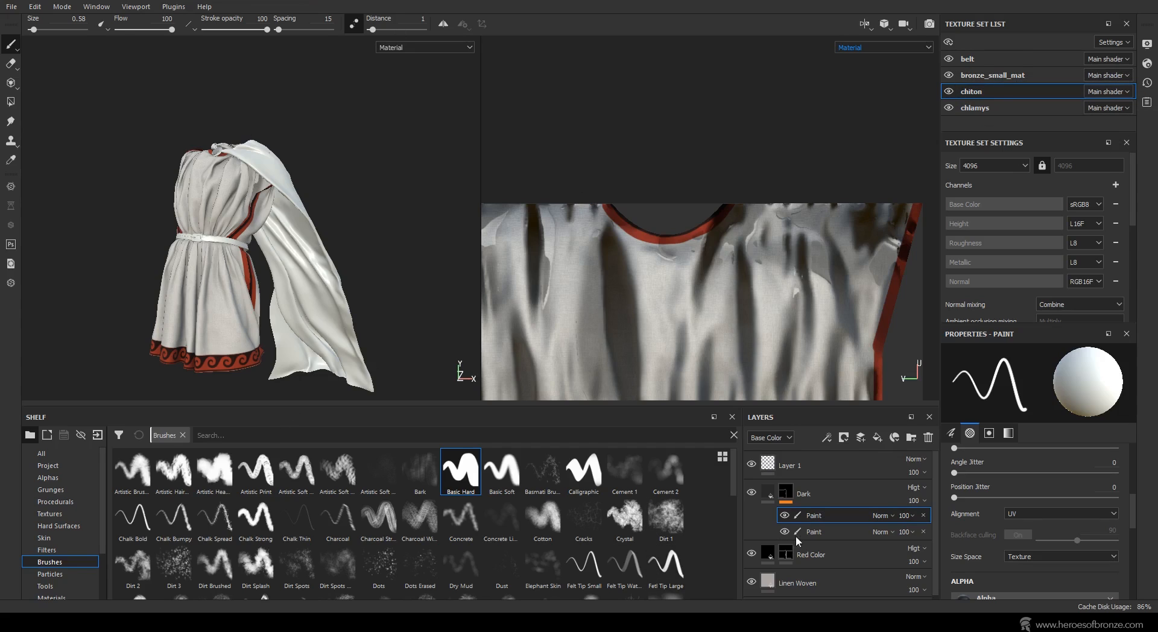
# Add a fill layer above Dark with only color and roughness enabled, roughness 0.7432 and a dark grey base color.
pyautogui.click(807, 500)
pyautogui.click(770, 493)
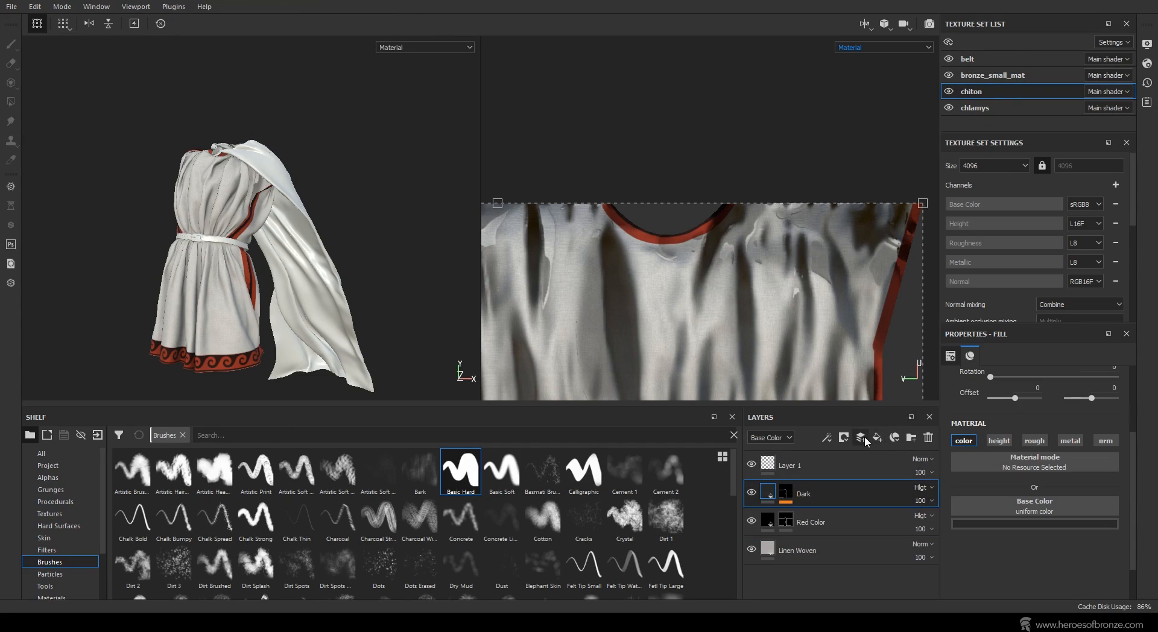
pyautogui.click(878, 440)
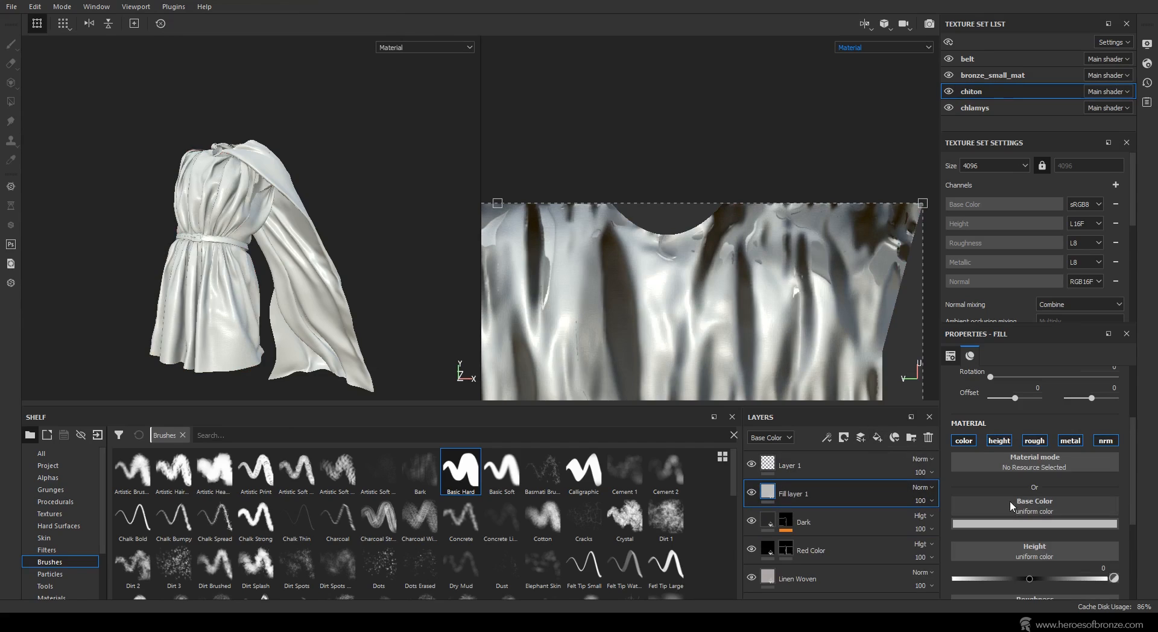
pyautogui.click(999, 440)
pyautogui.click(1069, 441)
pyautogui.click(1104, 441)
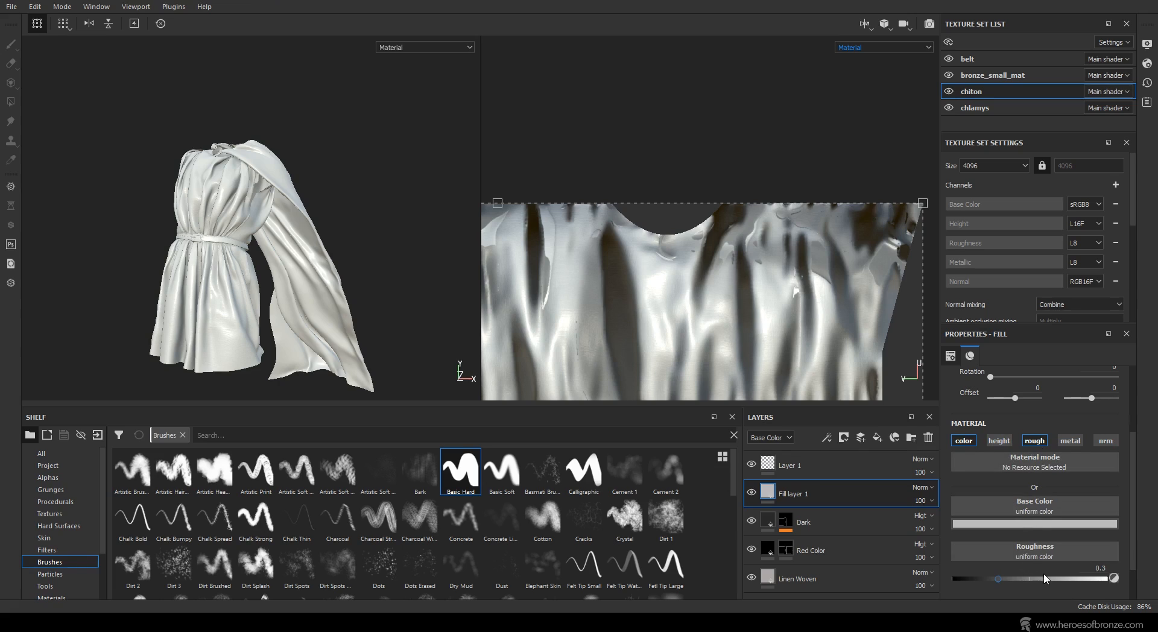
pyautogui.moveTo(998, 578); pyautogui.dragTo(1063, 578)
pyautogui.click(994, 525)
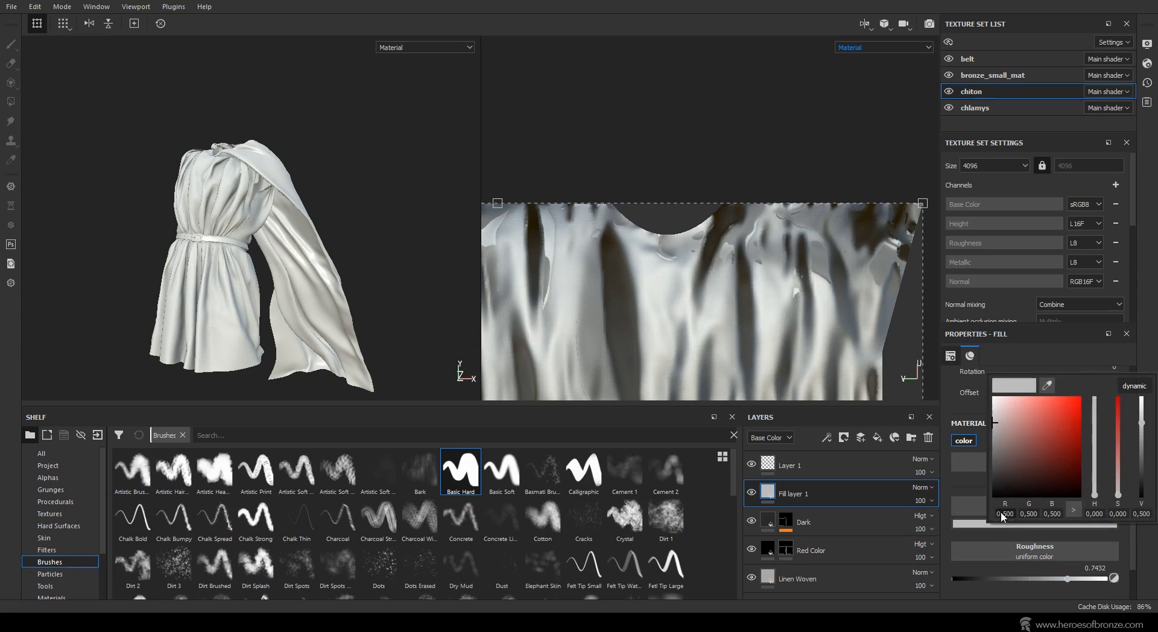
pyautogui.click(994, 472)
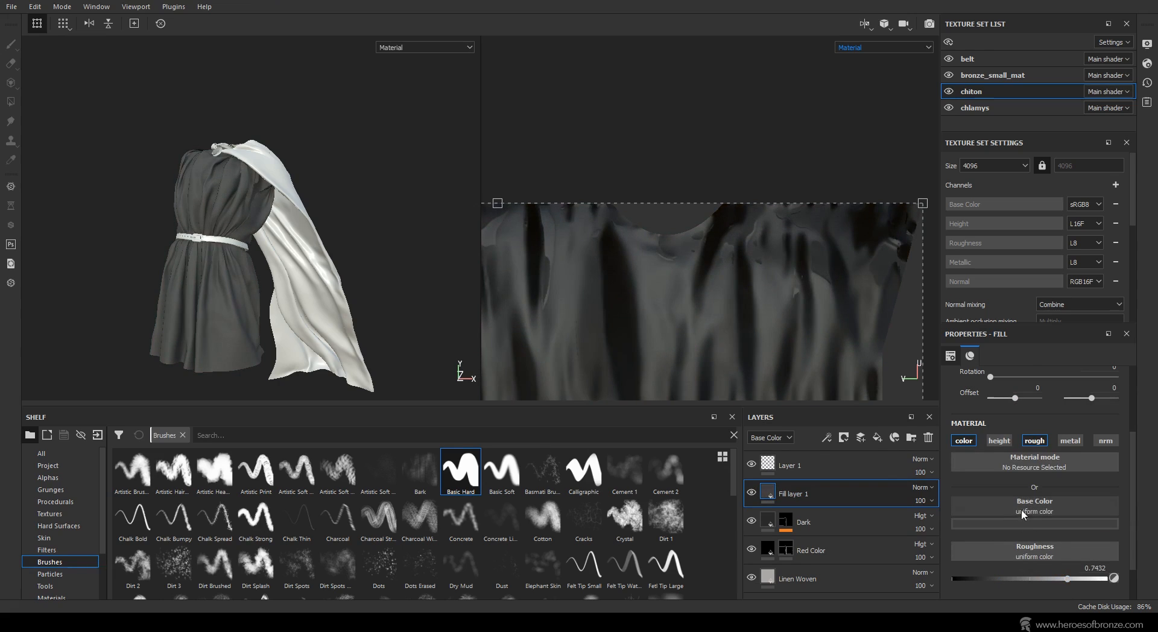
# Search the resources for "grunge" and assign Grunge Dirt Dried as the new fill layer's base color.
pyautogui.click(1029, 508)
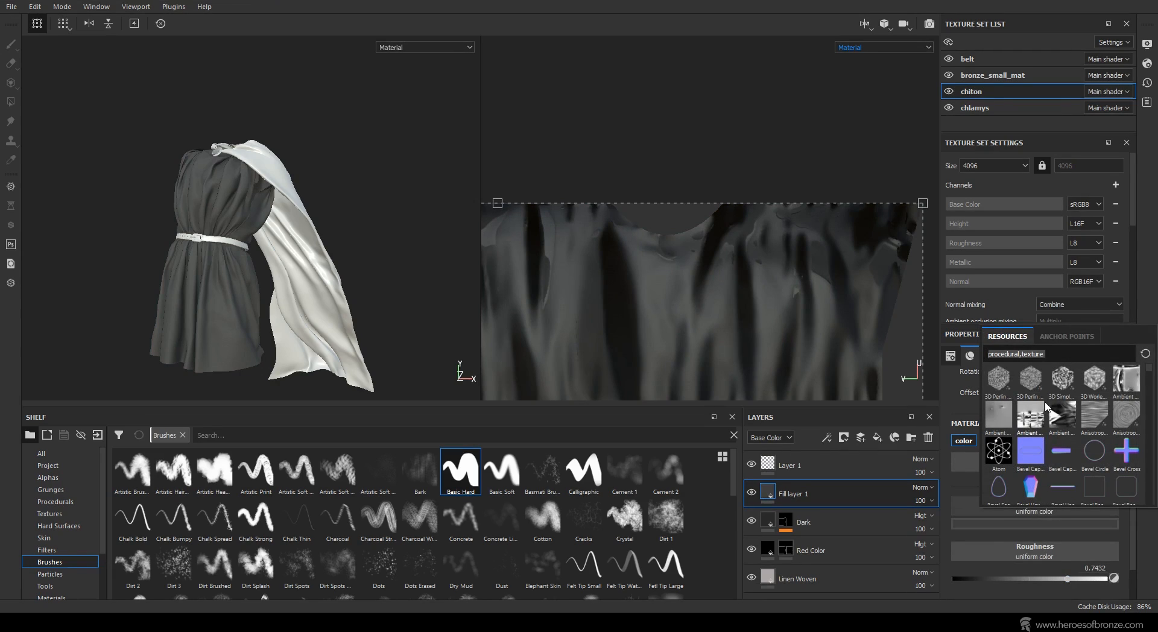
pyautogui.write('grun')
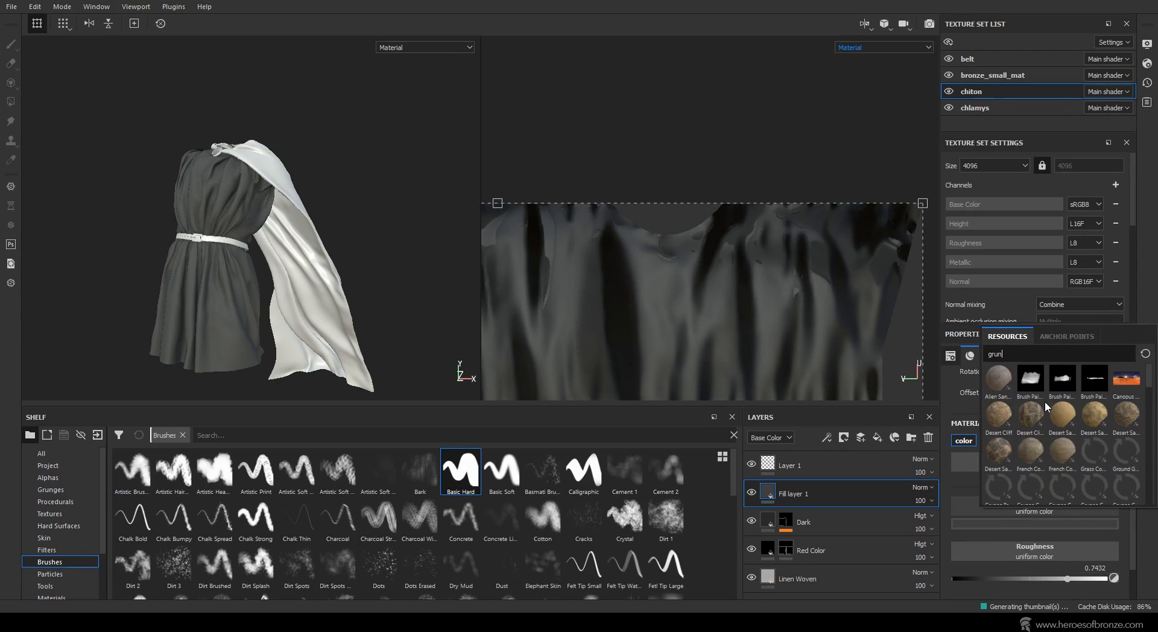
pyautogui.write('ge')
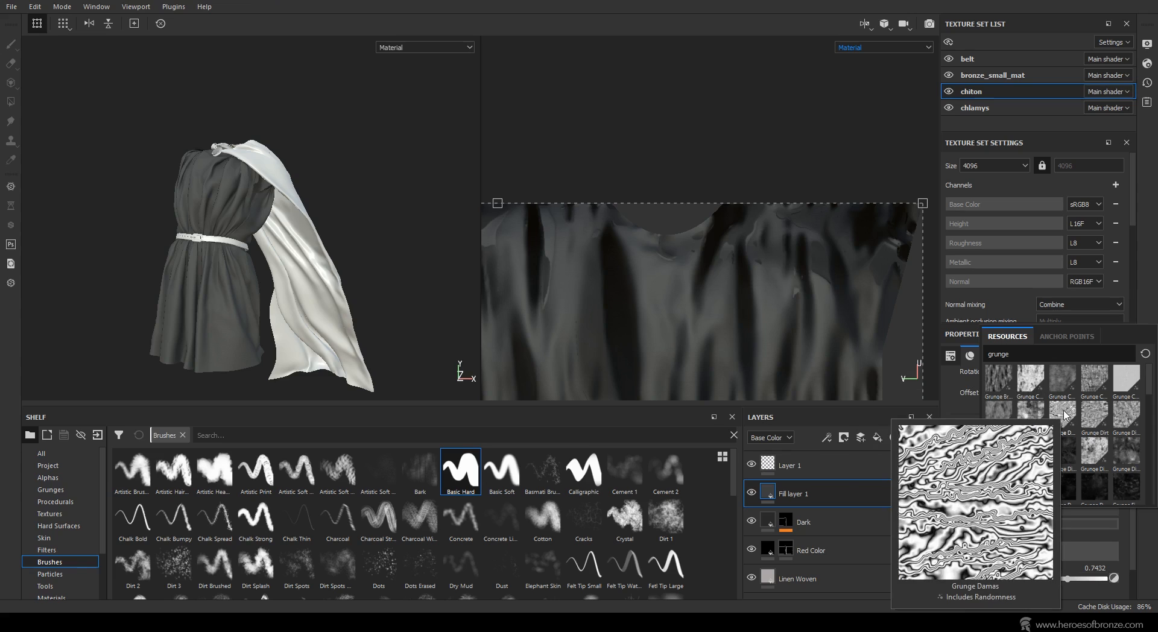
pyautogui.moveTo(1123, 420)
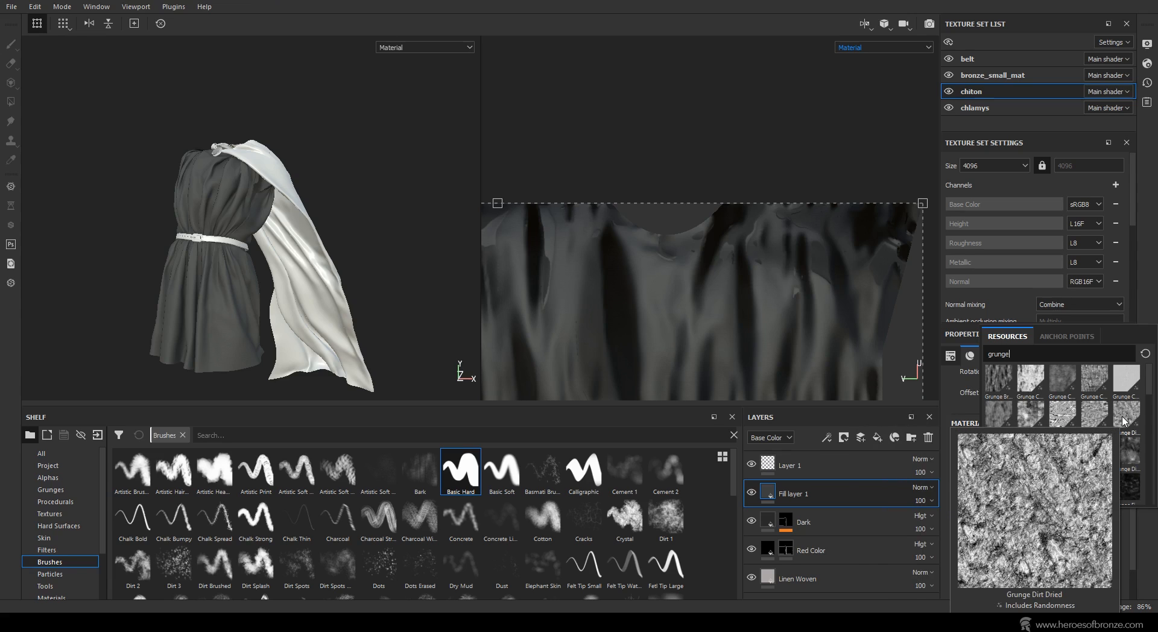
pyautogui.click(1123, 420)
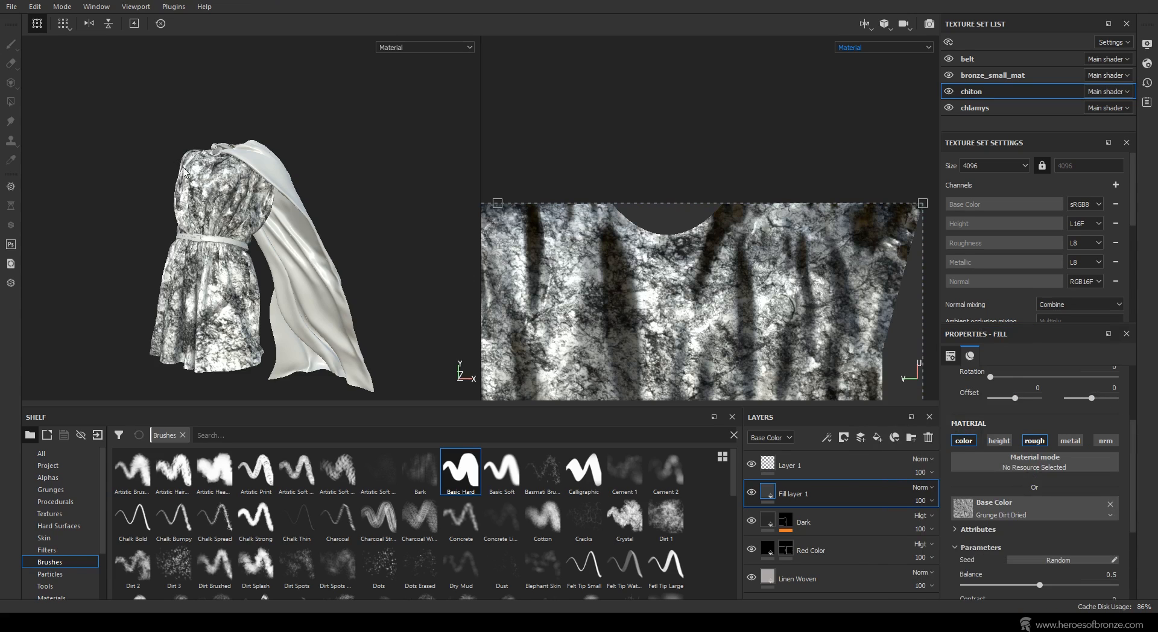
# Add a fill effect to Fill layer 1 and set its blending mode to Multiply.
pyautogui.scroll(5, 184, 172)
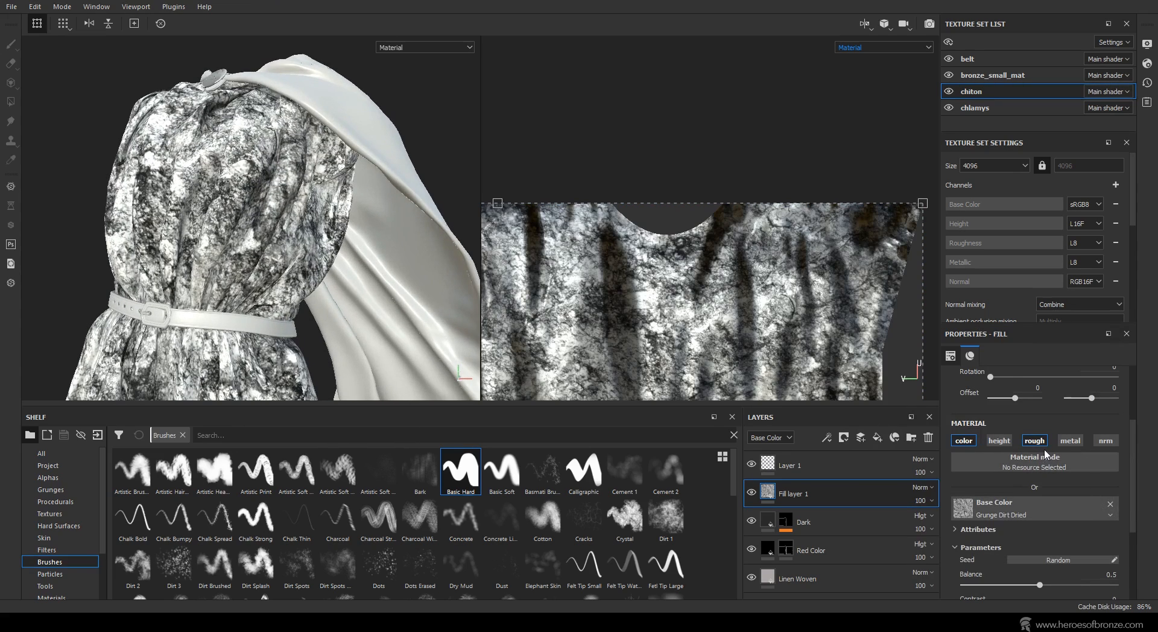
pyautogui.scroll(-4, 1045, 504)
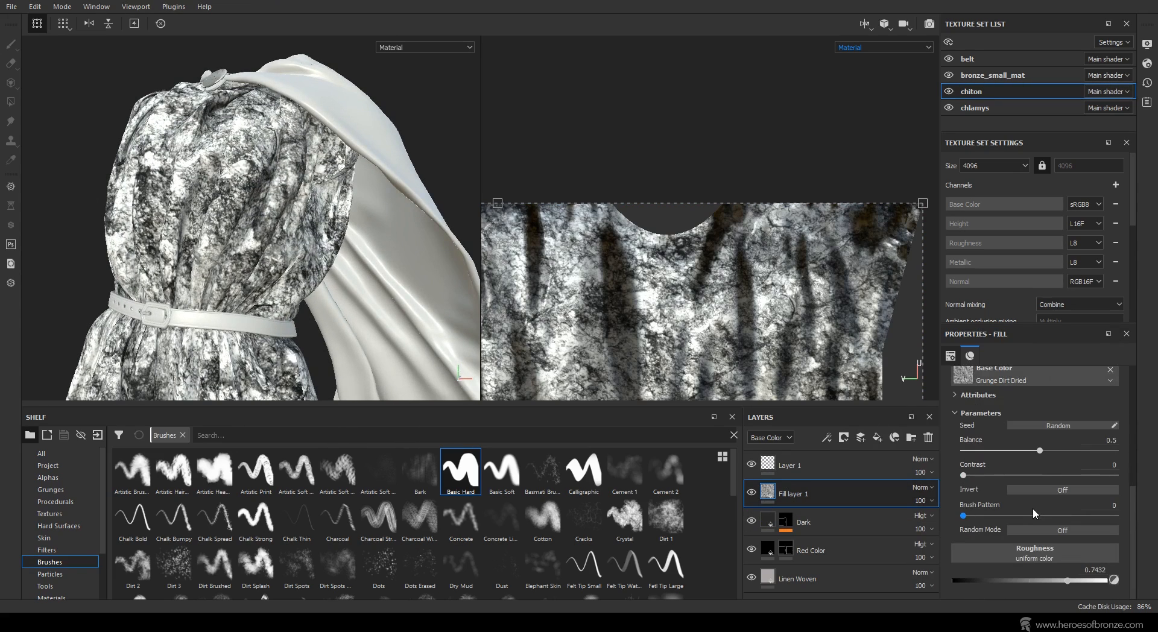
pyautogui.scroll(2, 1025, 505)
pyautogui.scroll(-1, 993, 499)
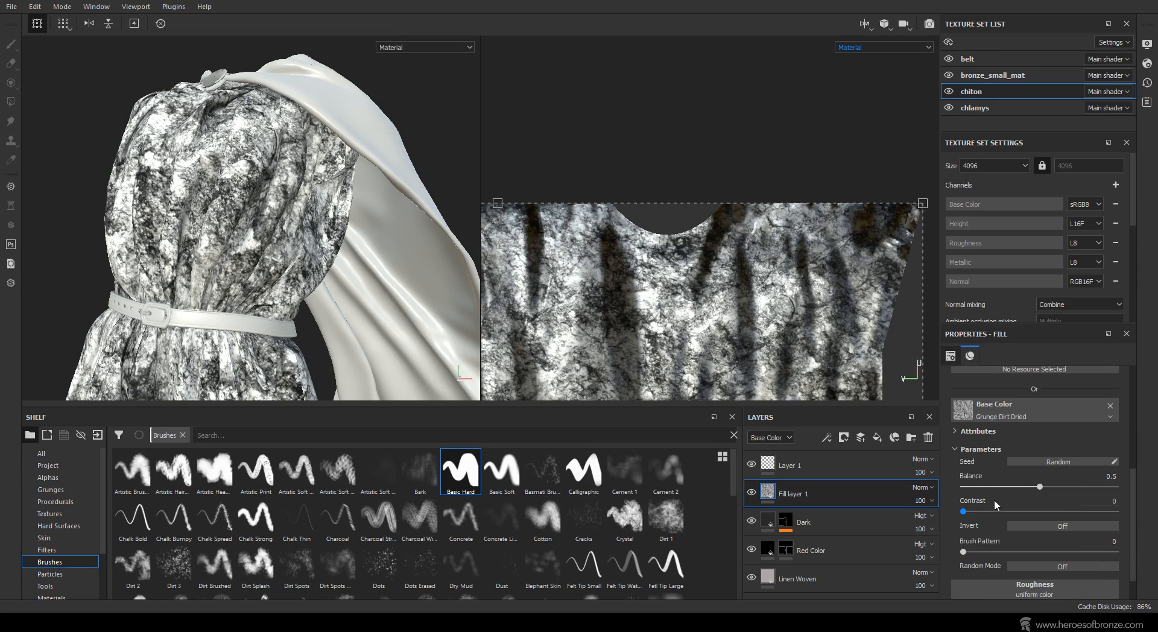
pyautogui.scroll(5, 979, 441)
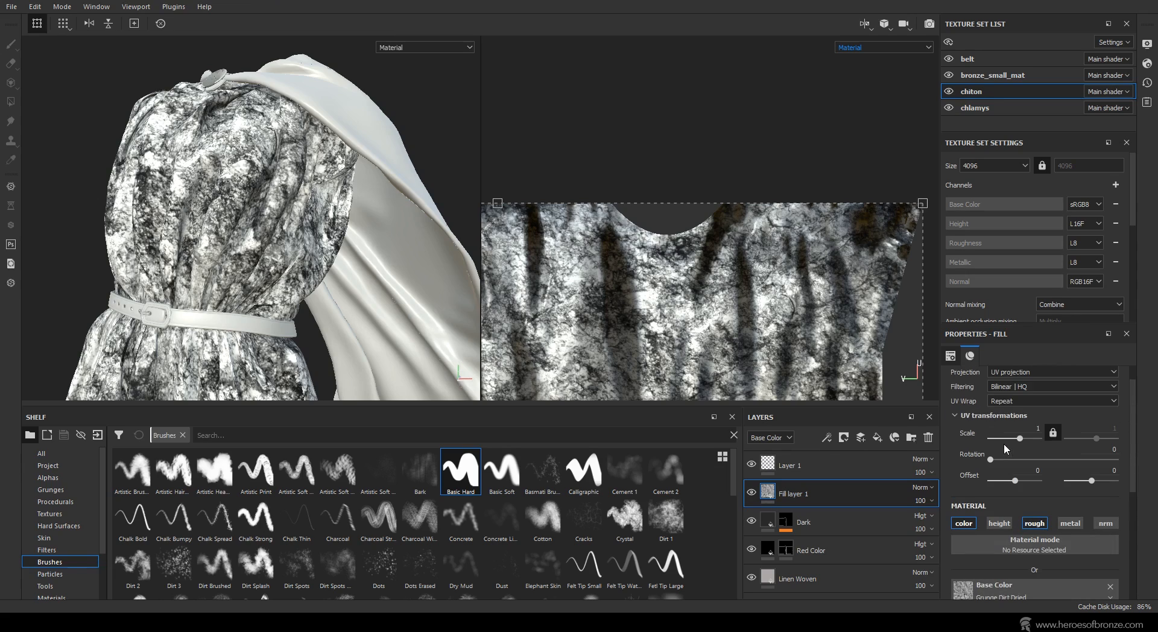
pyautogui.click(830, 440)
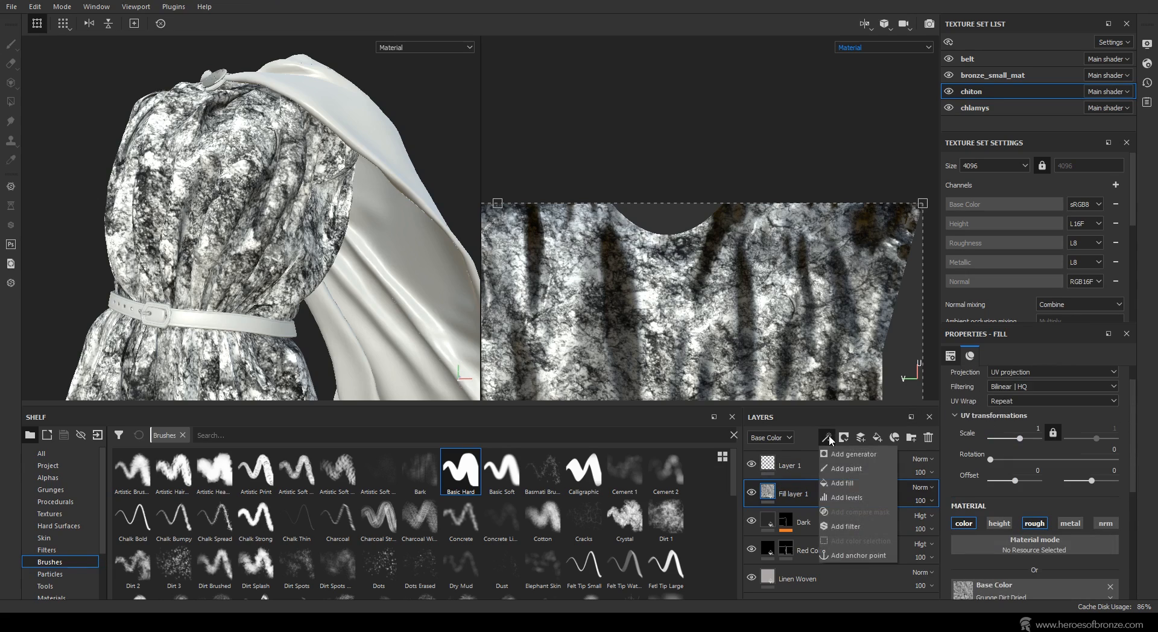
pyautogui.click(849, 480)
pyautogui.click(878, 516)
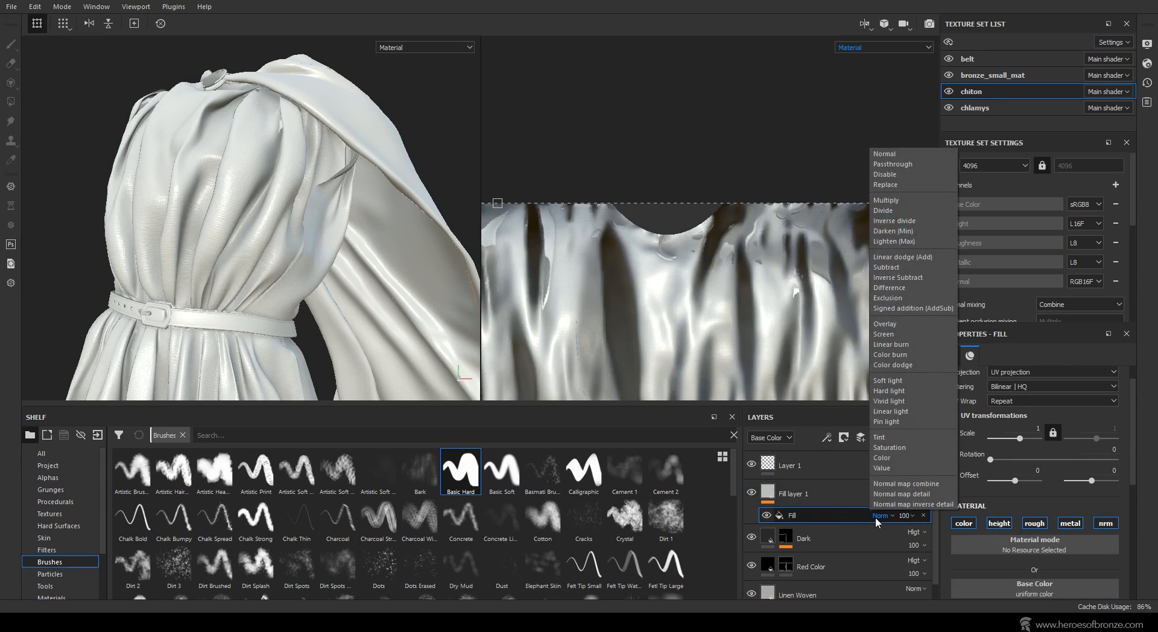
pyautogui.click(913, 200)
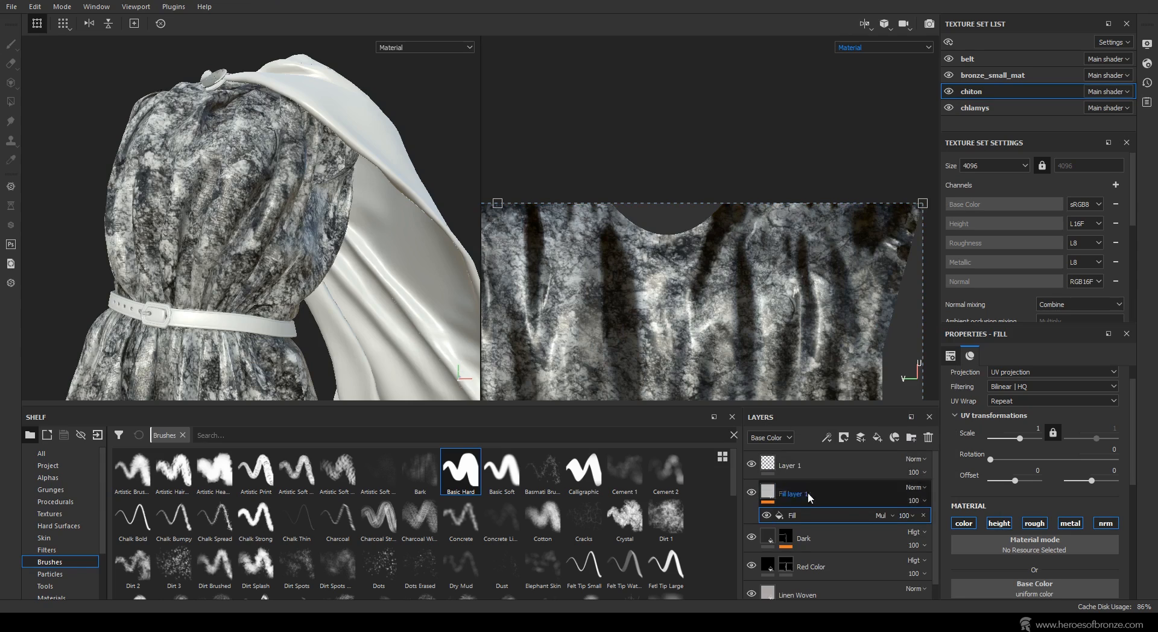
# Limit the fill effect to color and roughness, with roughness 0.6615 and a dark grey base color of 0.032.
pyautogui.scroll(-2, 1094, 548)
pyautogui.click(995, 452)
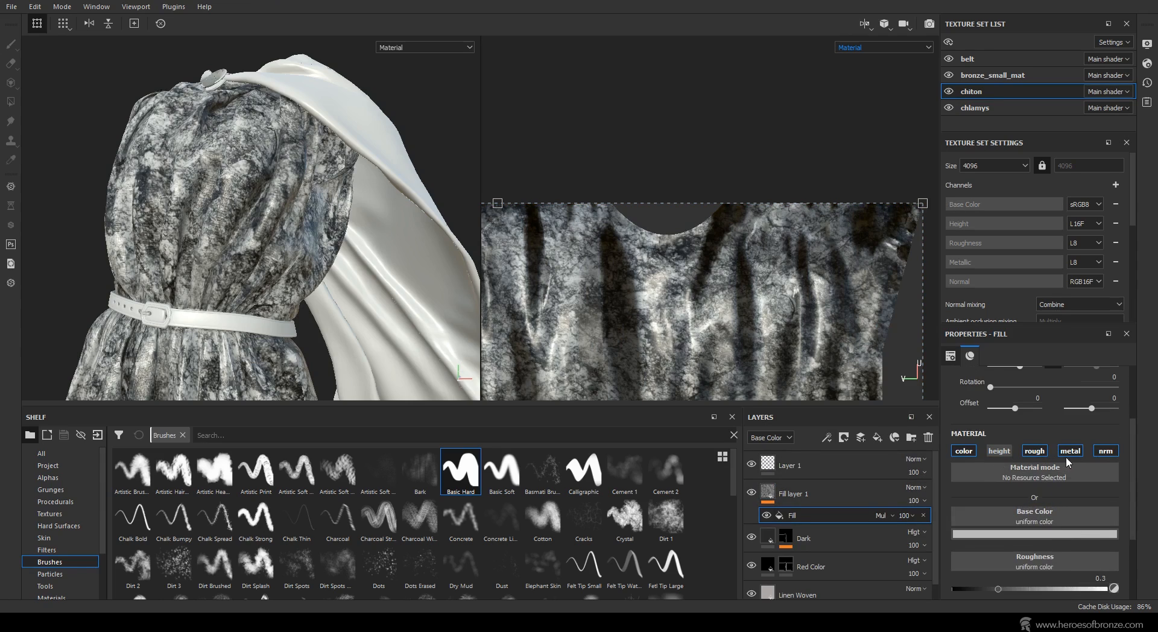
pyautogui.click(1044, 588)
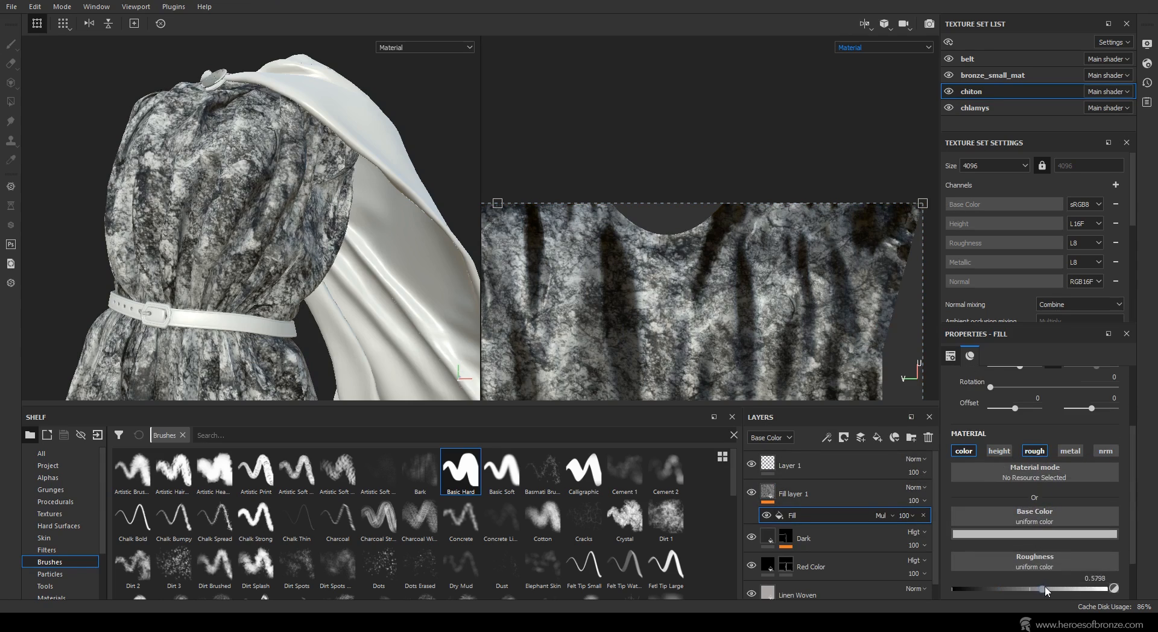
pyautogui.click(1029, 539)
pyautogui.moveTo(1037, 455); pyautogui.dragTo(996, 498)
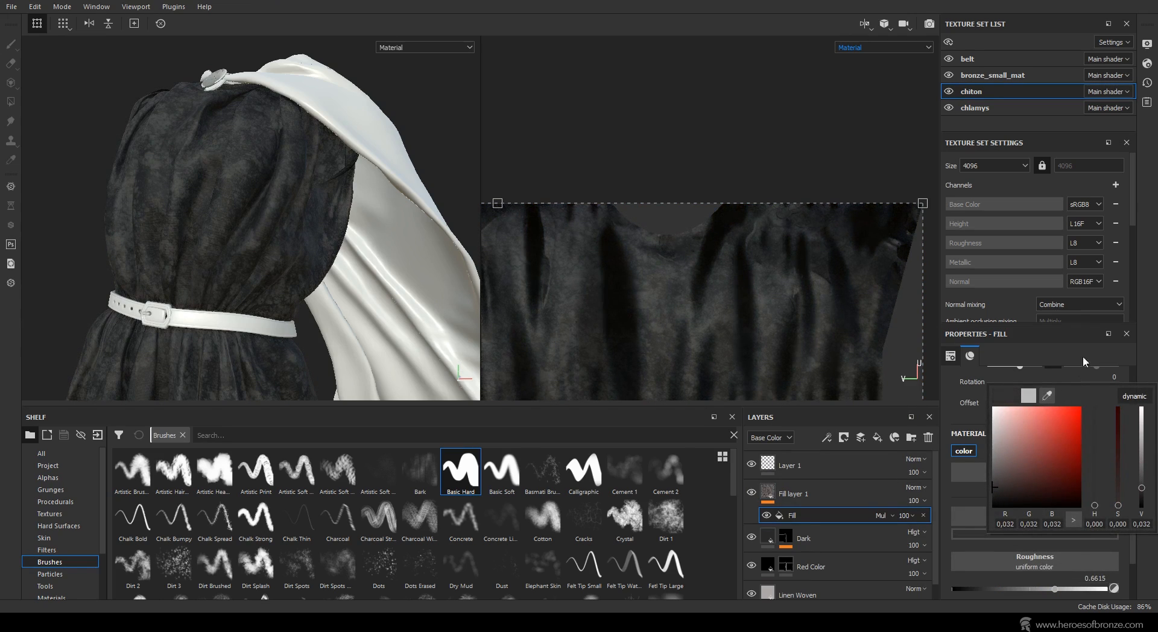
# Assign Grunge Concrete as the base color of the Multiply fill effect and fine-tune its balance.
pyautogui.click(1000, 519)
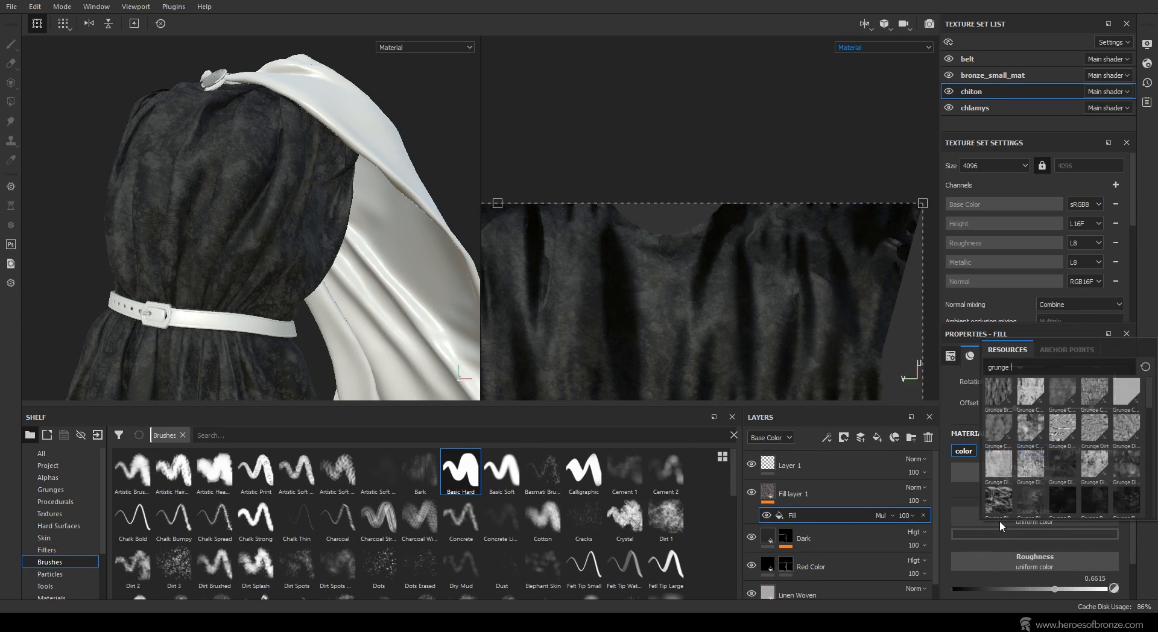
pyautogui.click(1064, 394)
pyautogui.scroll(-3, 1024, 520)
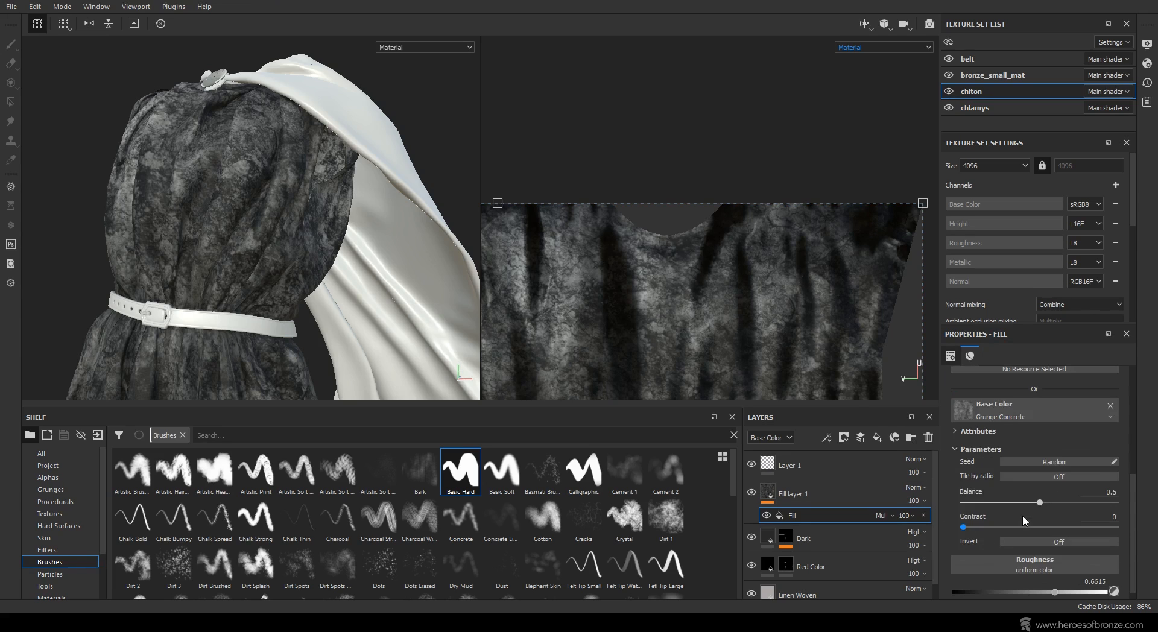
pyautogui.moveTo(1061, 505); pyautogui.dragTo(1038, 506)
# Add a second fill effect to Fill layer 1 and limit it to the color channel.
pyautogui.click(892, 495)
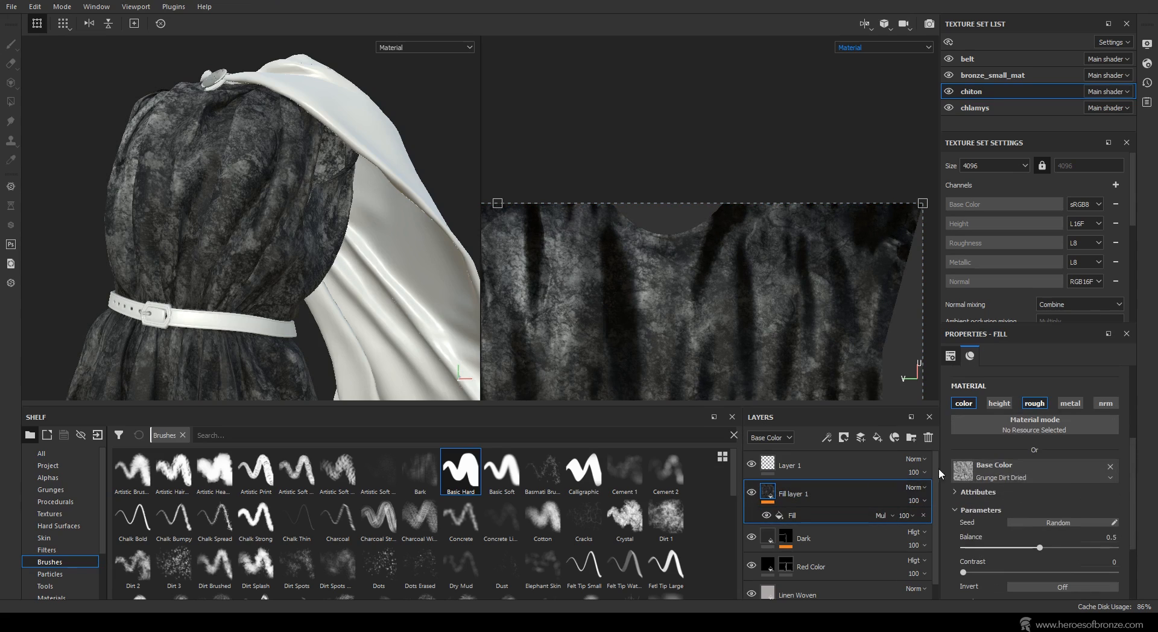
pyautogui.click(826, 438)
pyautogui.click(855, 482)
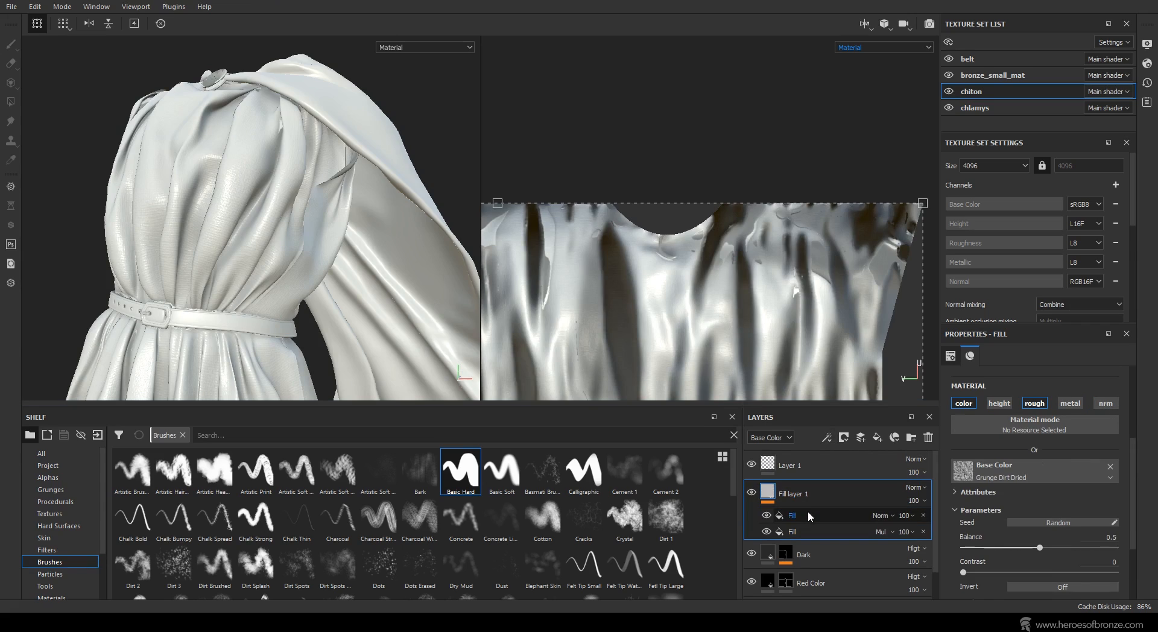
pyautogui.click(815, 515)
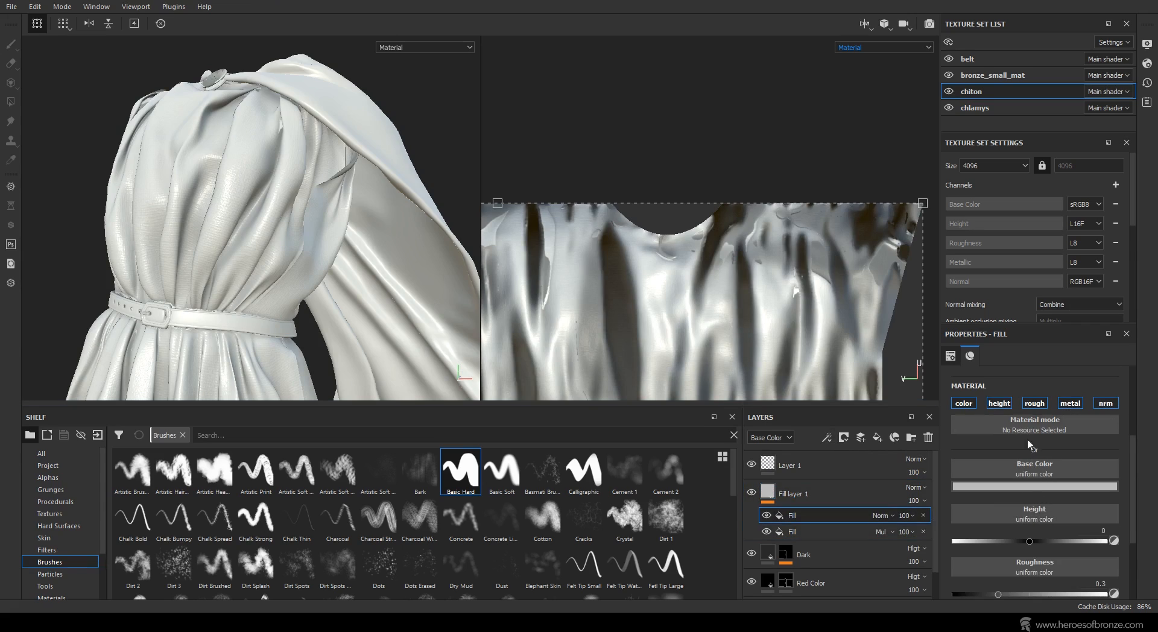
pyautogui.click(999, 403)
pyautogui.click(1035, 403)
pyautogui.click(1069, 402)
pyautogui.click(1105, 403)
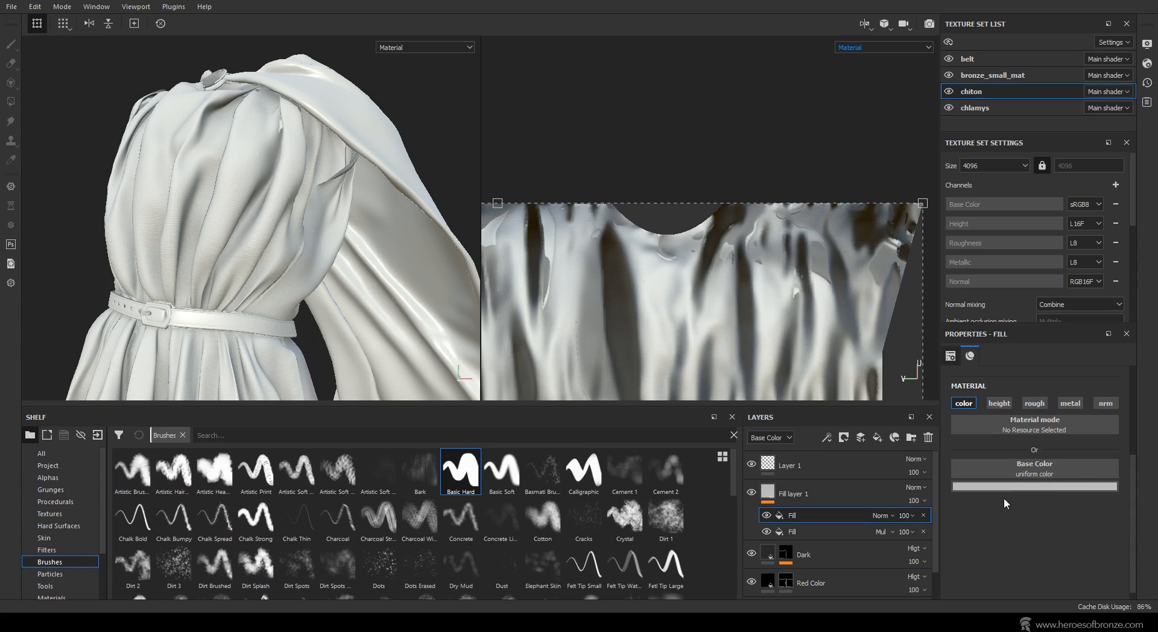
# Give the new fill effect a dark red base color and set its blending mode to Screen.
pyautogui.click(995, 487)
pyautogui.moveTo(1030, 416); pyautogui.dragTo(1040, 439)
pyautogui.click(886, 516)
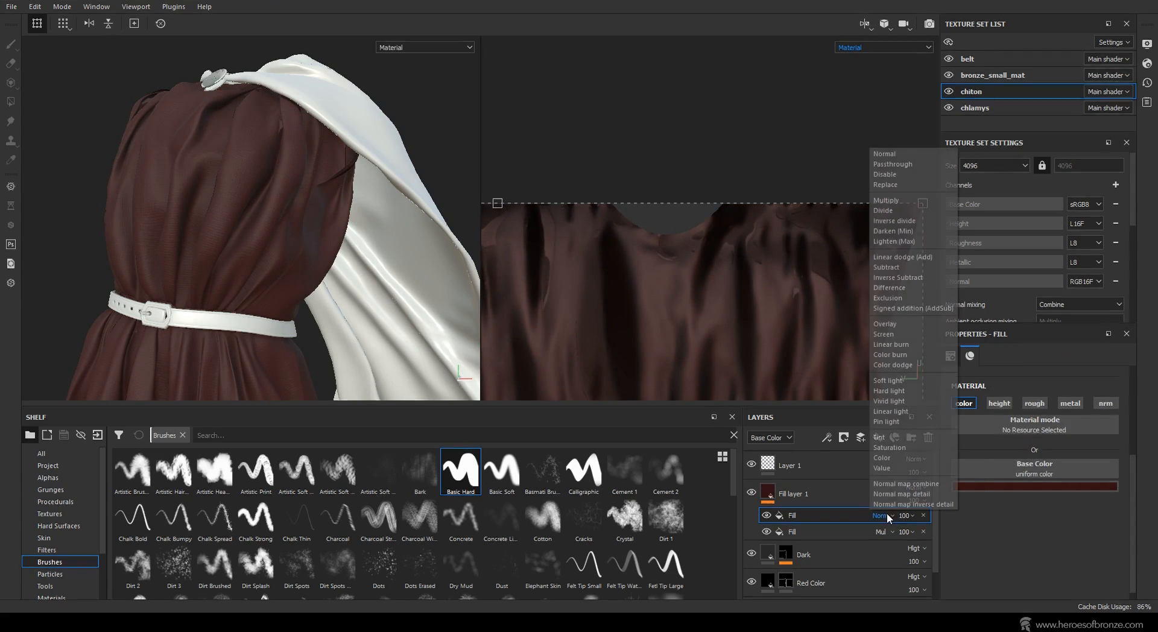
pyautogui.click(887, 334)
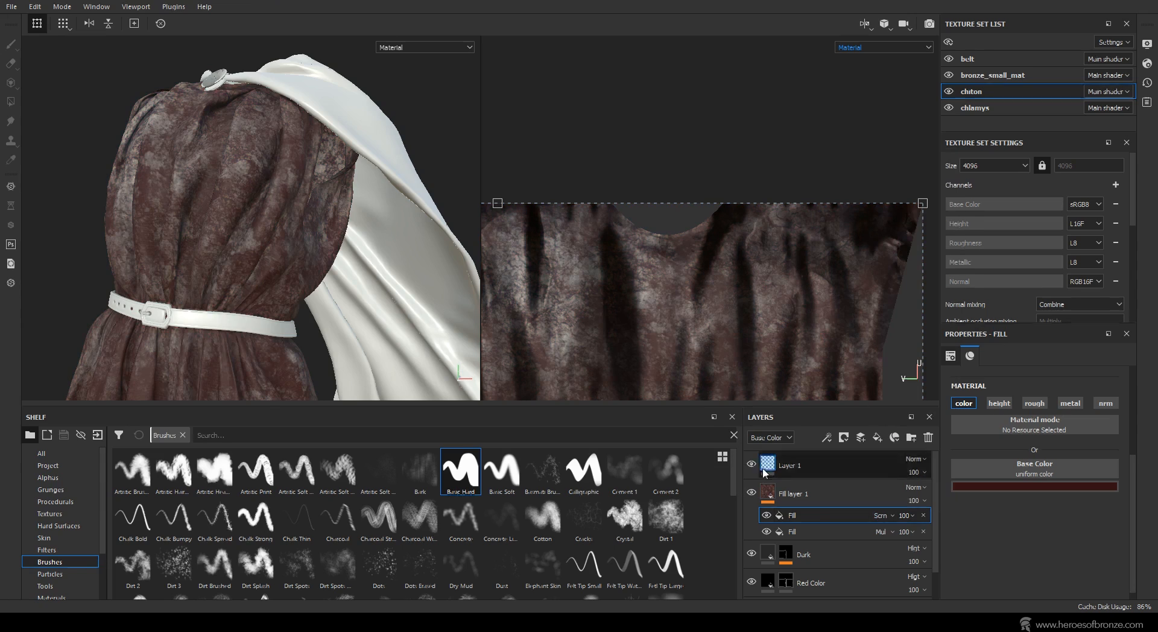
# Lower the Screen fill effect's opacity to 47 and check the tint over the whole chiton.
pyautogui.click(904, 515)
pyautogui.moveTo(953, 536); pyautogui.dragTo(924, 534)
pyautogui.scroll(-3, 254, 226)
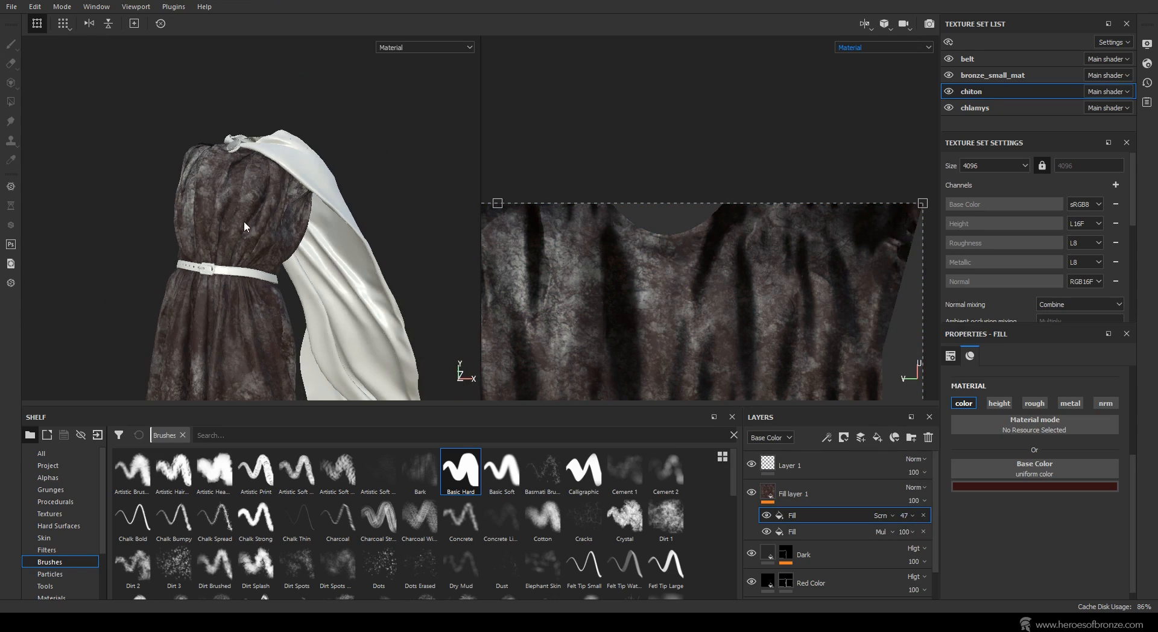
pyautogui.keyDown('alt'); pyautogui.moveTo(244, 223); pyautogui.dragTo(266, 202); pyautogui.keyUp('alt')
pyautogui.keyDown('alt'); pyautogui.moveTo(266, 202); pyautogui.dragTo(275, 126, button='middle'); pyautogui.keyUp('alt')
pyautogui.keyDown('alt'); pyautogui.moveTo(274, 126); pyautogui.dragTo(147, 262); pyautogui.keyUp('alt')
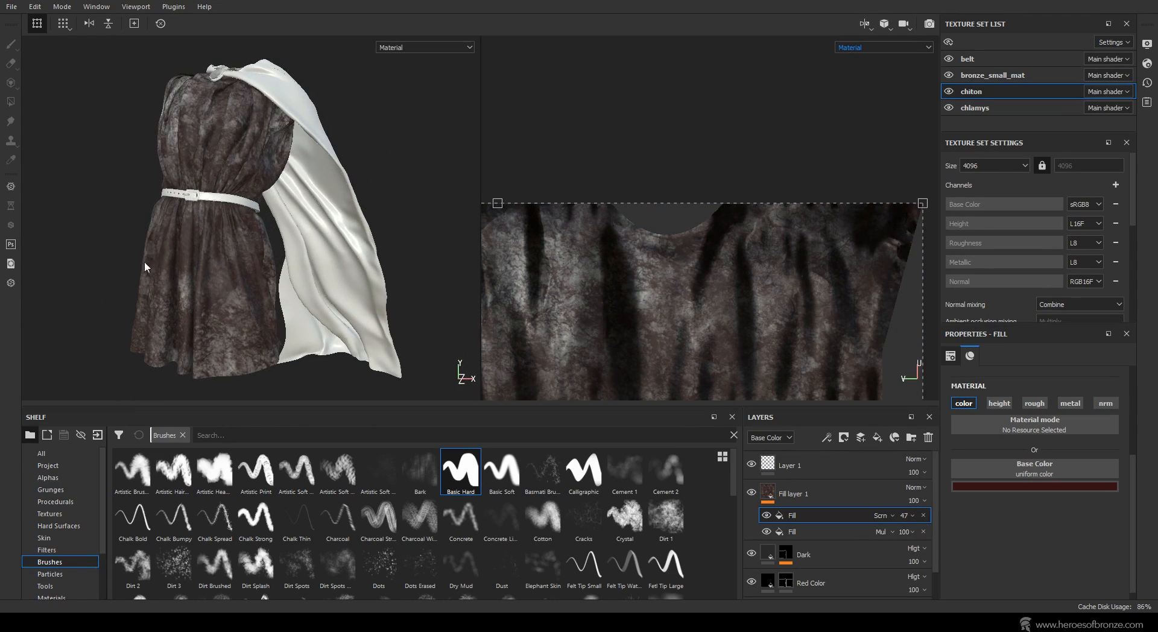
# Add a black mask to Fill layer 1 and drive it with a Dirt generator.
pyautogui.click(799, 495)
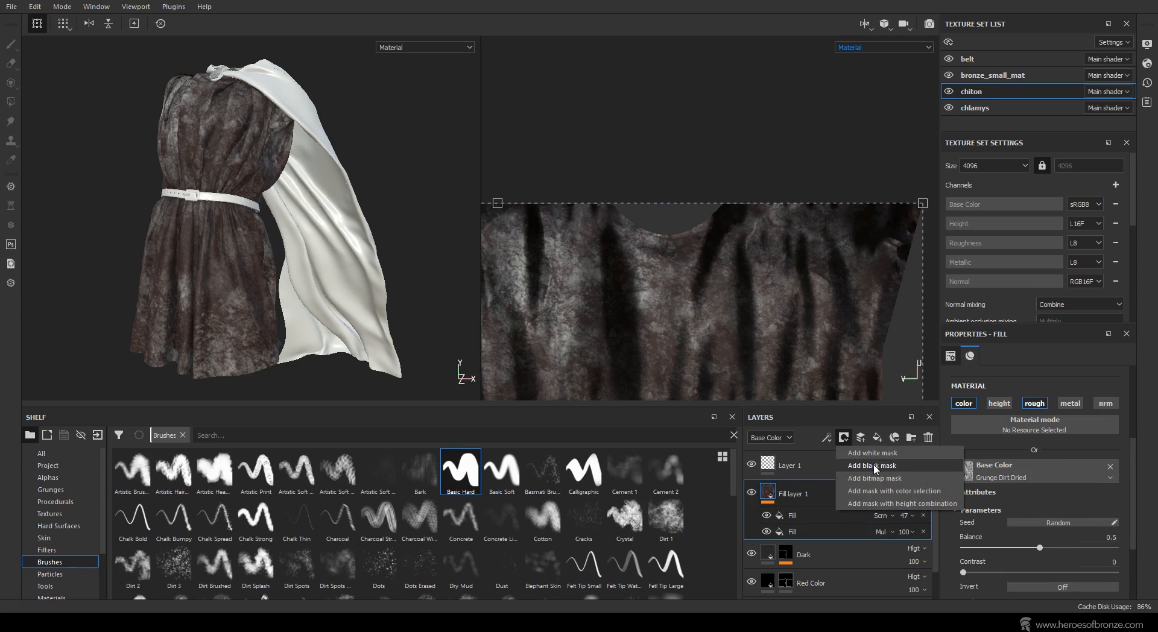
pyautogui.click(875, 466)
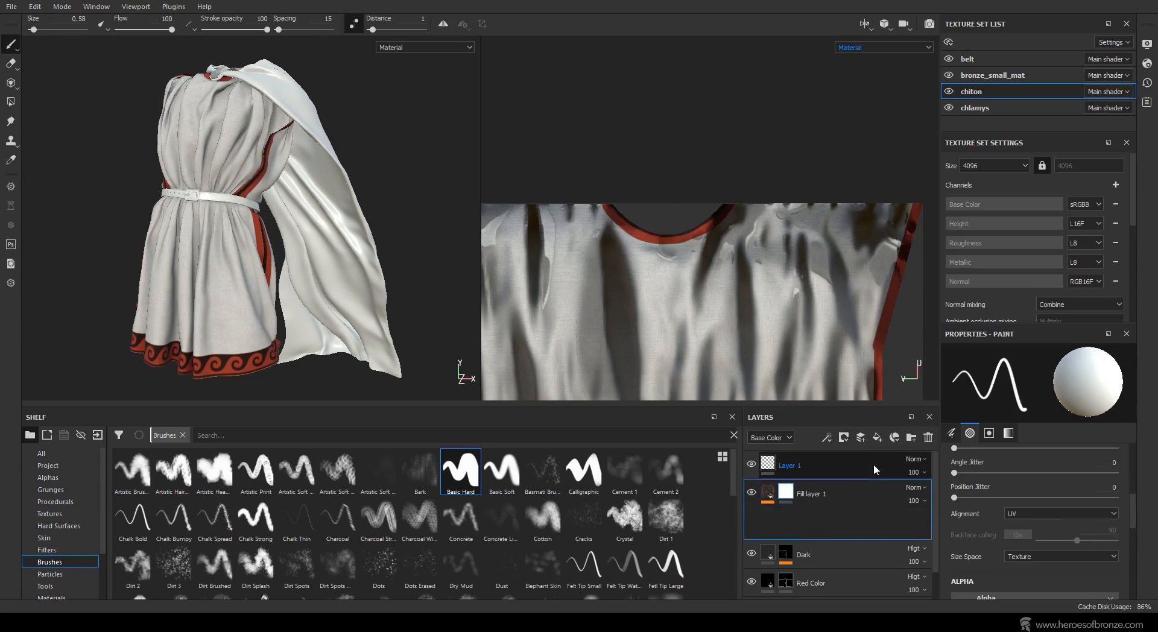
pyautogui.click(826, 437)
pyautogui.click(841, 456)
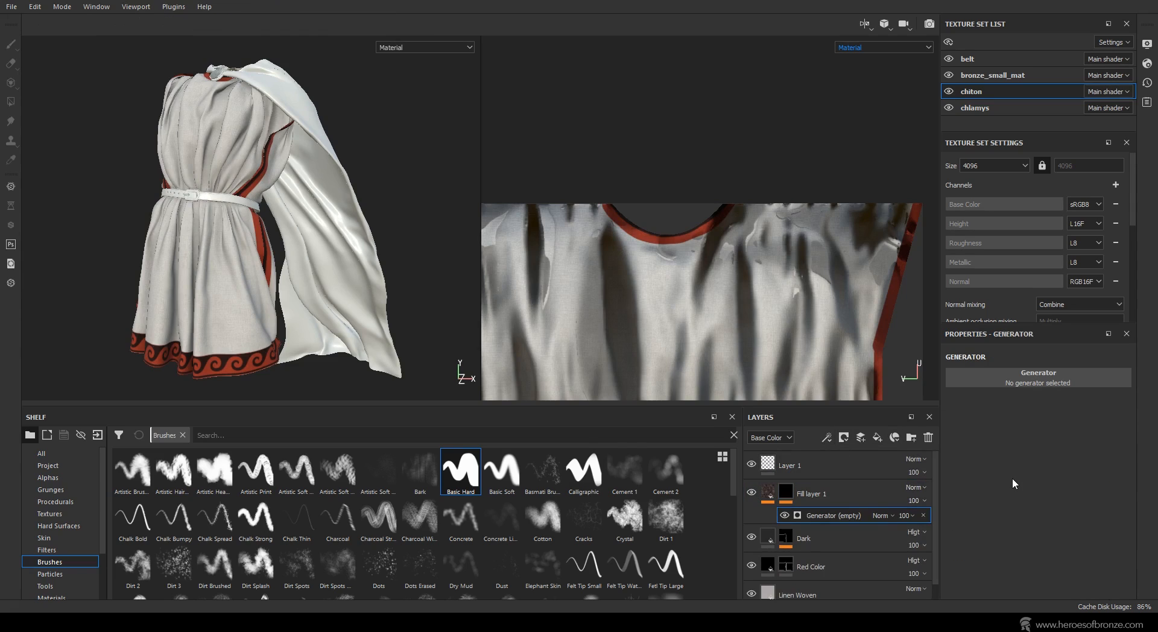
pyautogui.click(1048, 379)
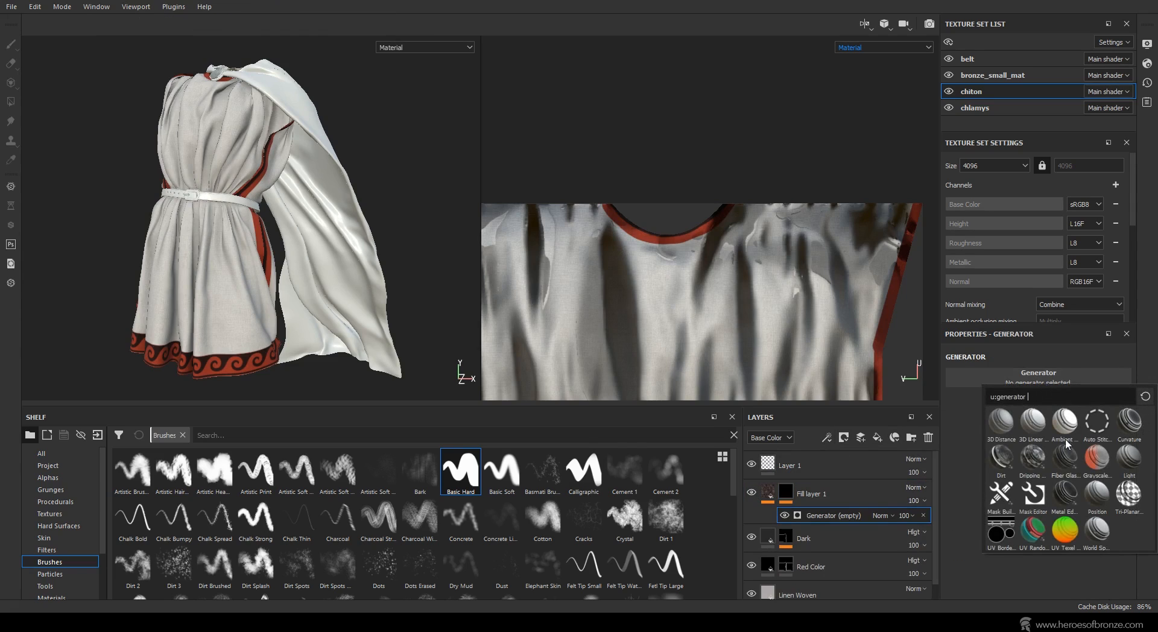
pyautogui.click(1009, 456)
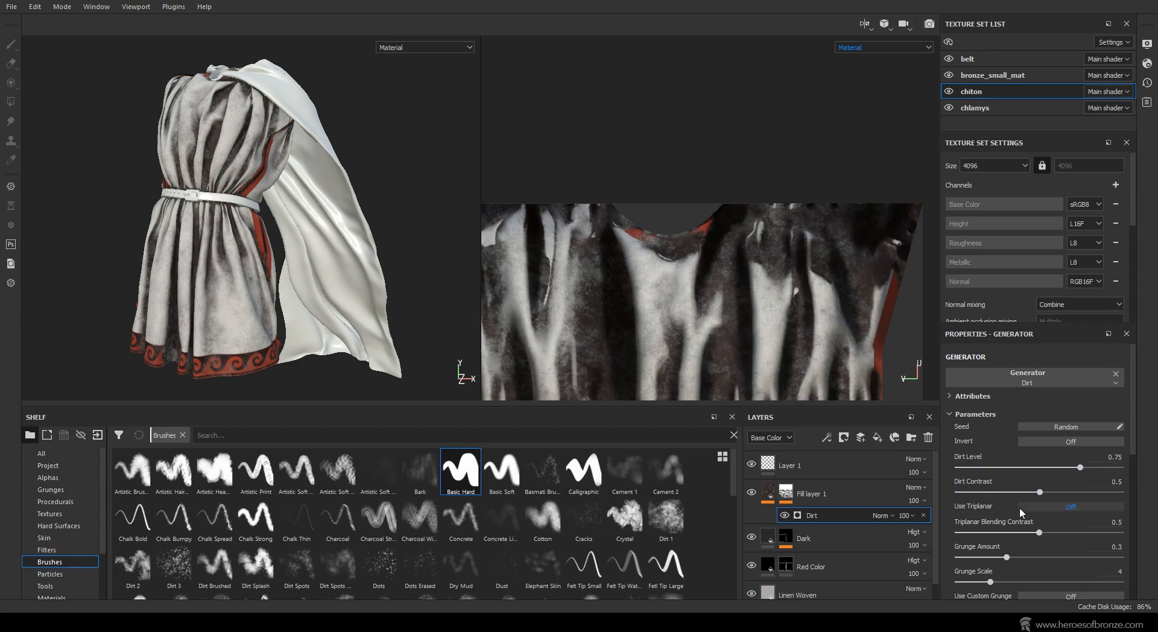
# Remove the curvature map from the Dirt generator's image inputs.
pyautogui.scroll(-5, 1006, 489)
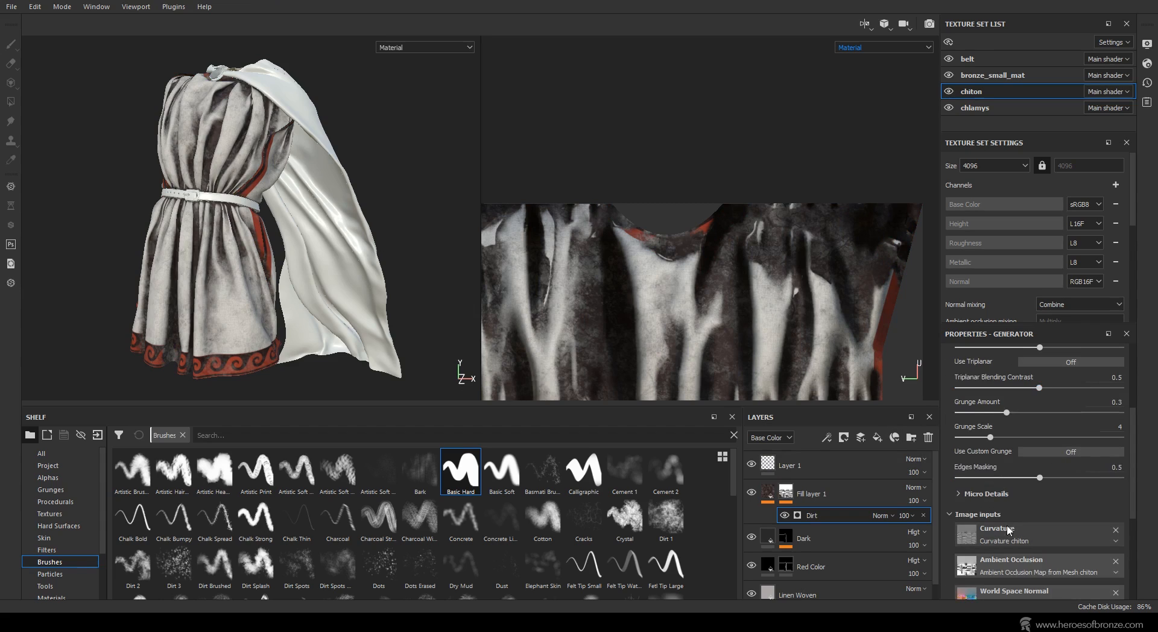
pyautogui.scroll(-5, 1008, 529)
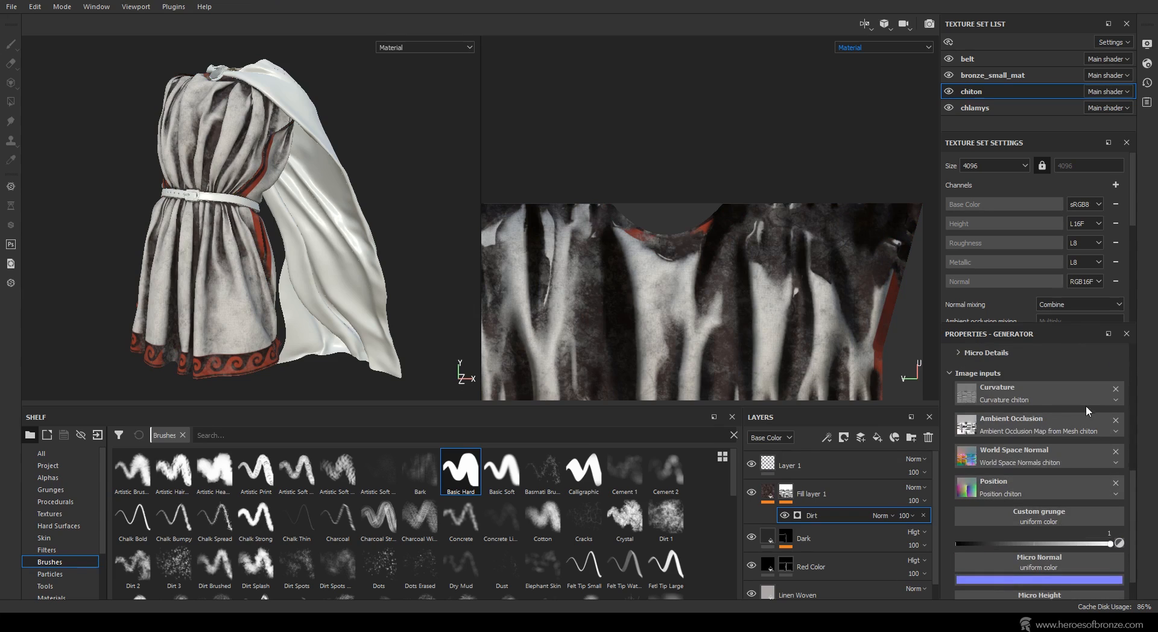
pyautogui.click(1114, 389)
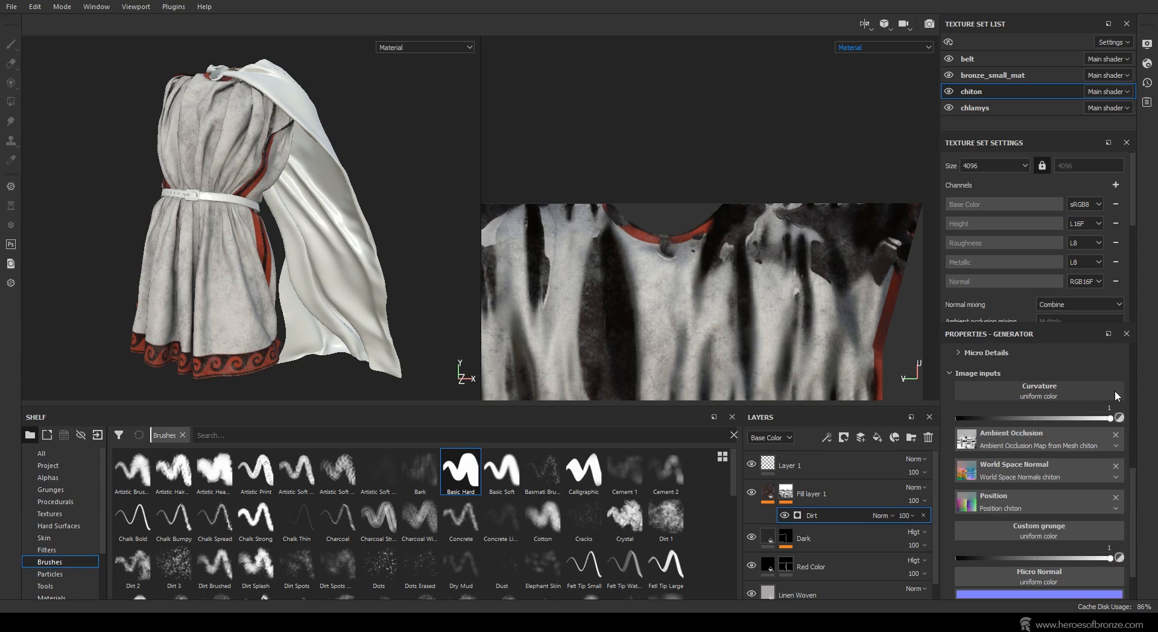
# Set the Dirt generator's grunge amount to 0.28 and its dirt level to 0.78.
pyautogui.scroll(6, 1073, 422)
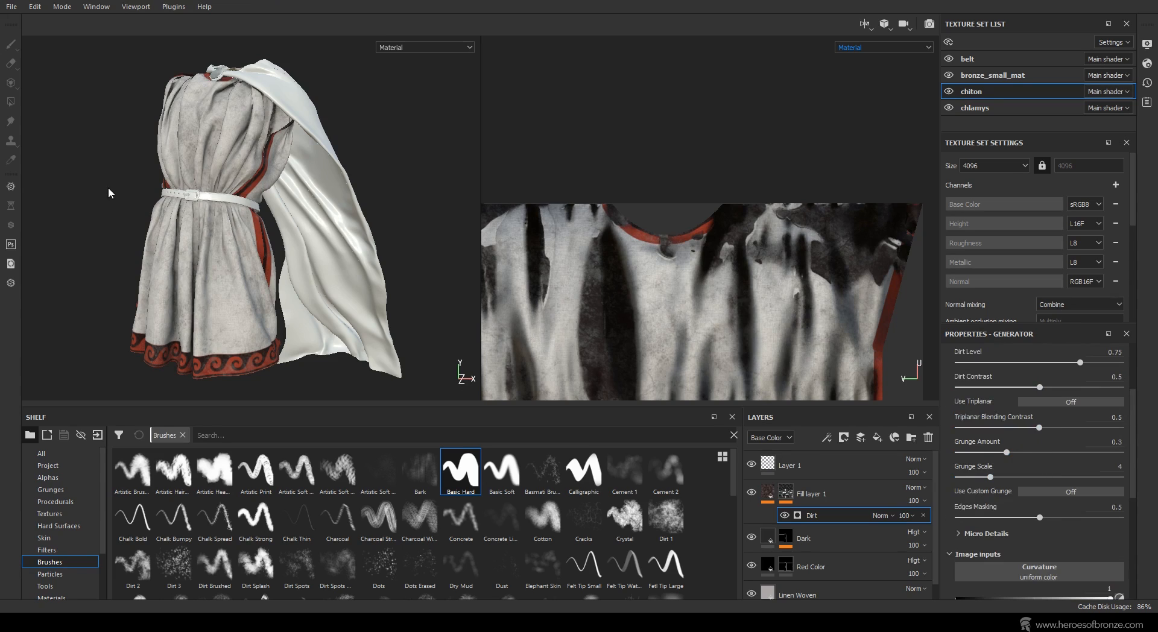
pyautogui.scroll(3, 131, 200)
pyautogui.scroll(1, 1037, 473)
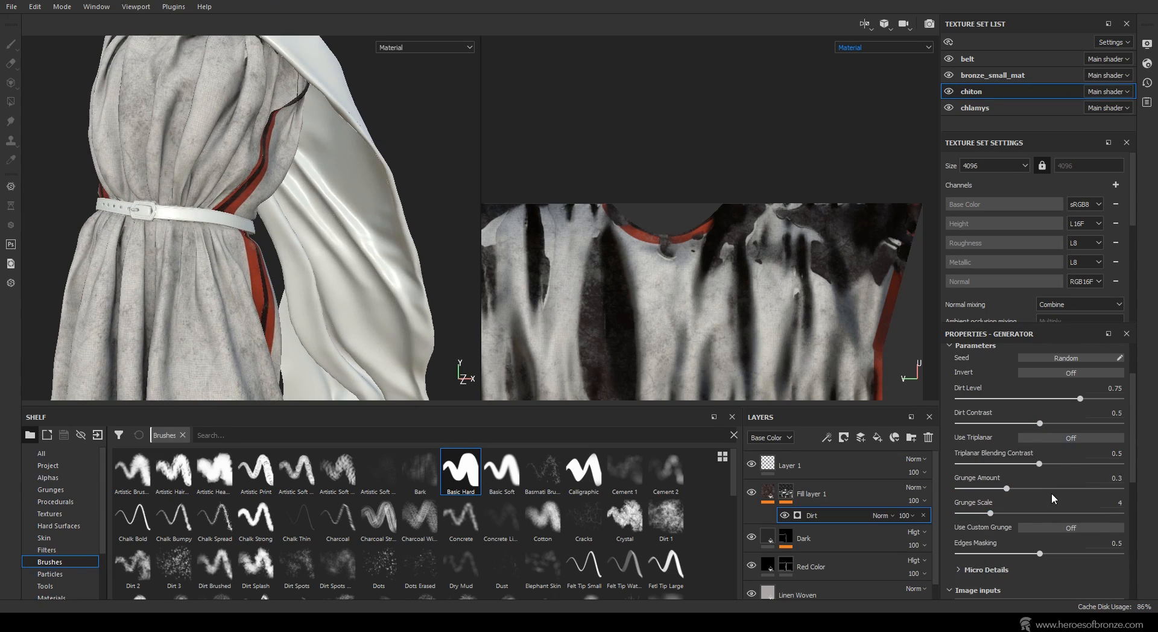
pyautogui.moveTo(1049, 488); pyautogui.dragTo(1003, 494)
pyautogui.click(1080, 399)
pyautogui.moveTo(1081, 405); pyautogui.dragTo(1085, 406)
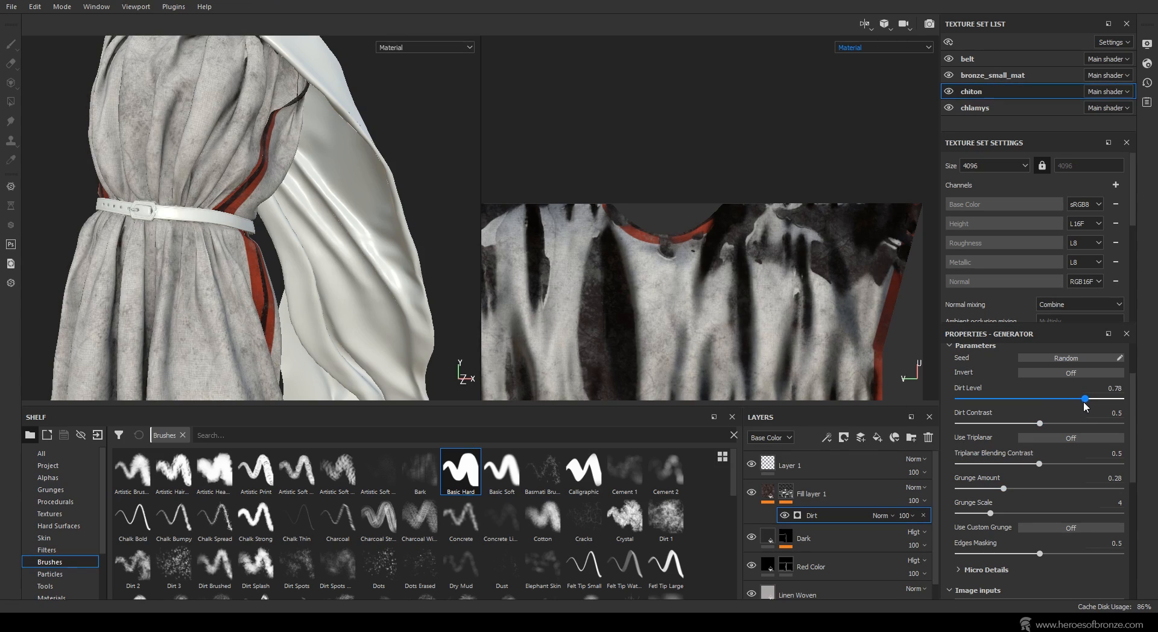
pyautogui.press('f')
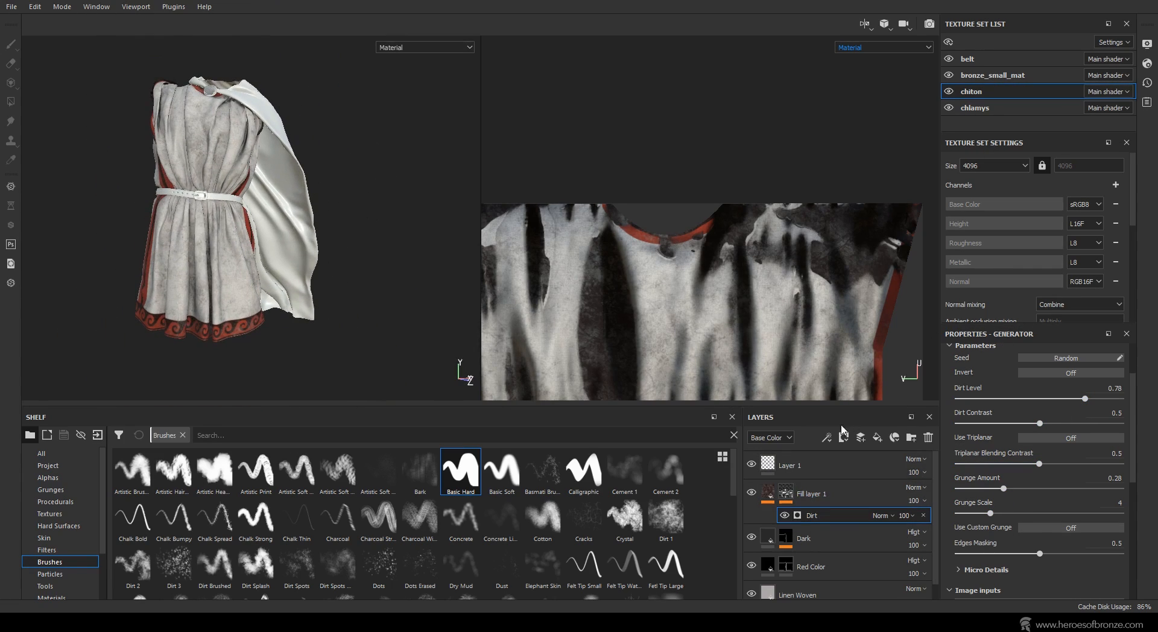
# Add a Position generator above Dirt in Fill layer 1's mask and turn on its global invert.
pyautogui.click(826, 437)
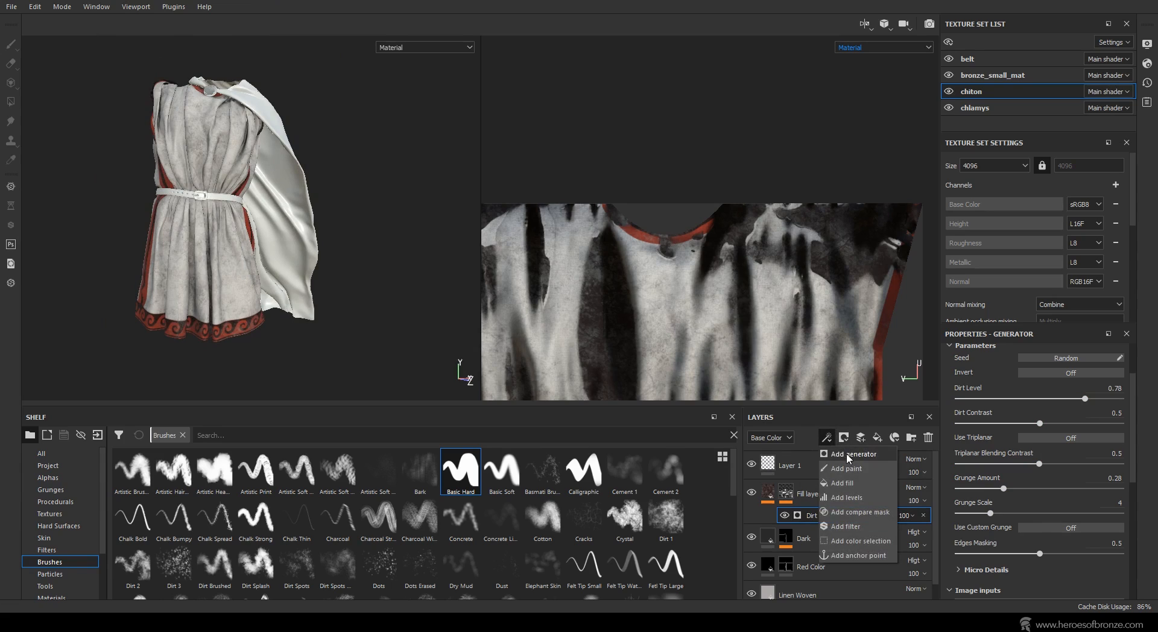
pyautogui.click(847, 454)
pyautogui.click(1070, 375)
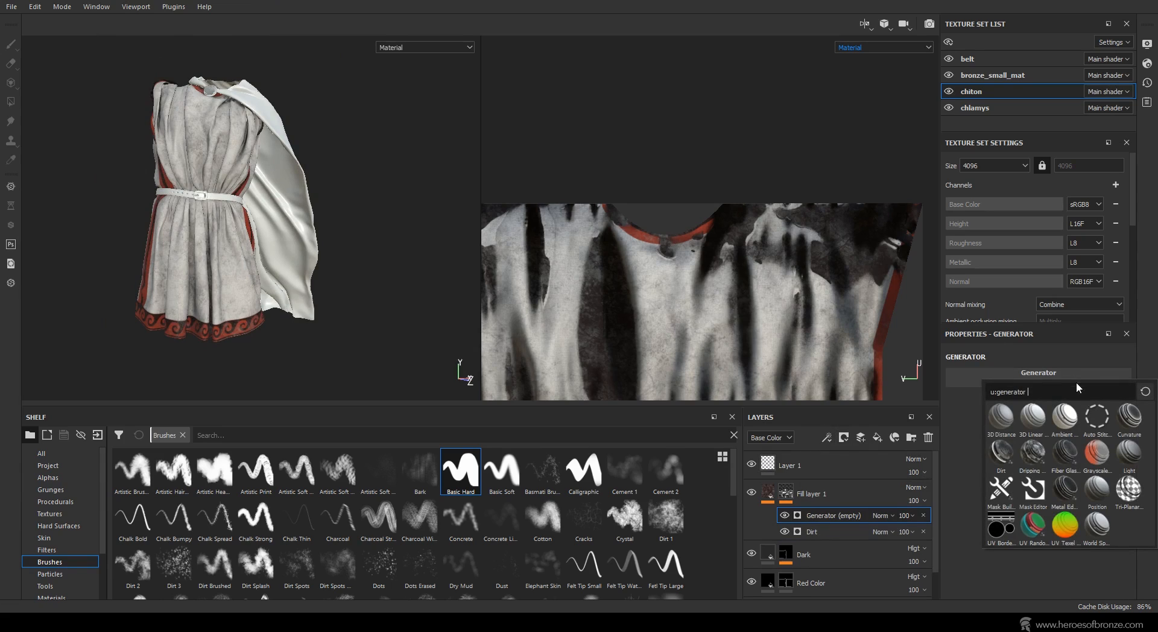
pyautogui.click(1098, 493)
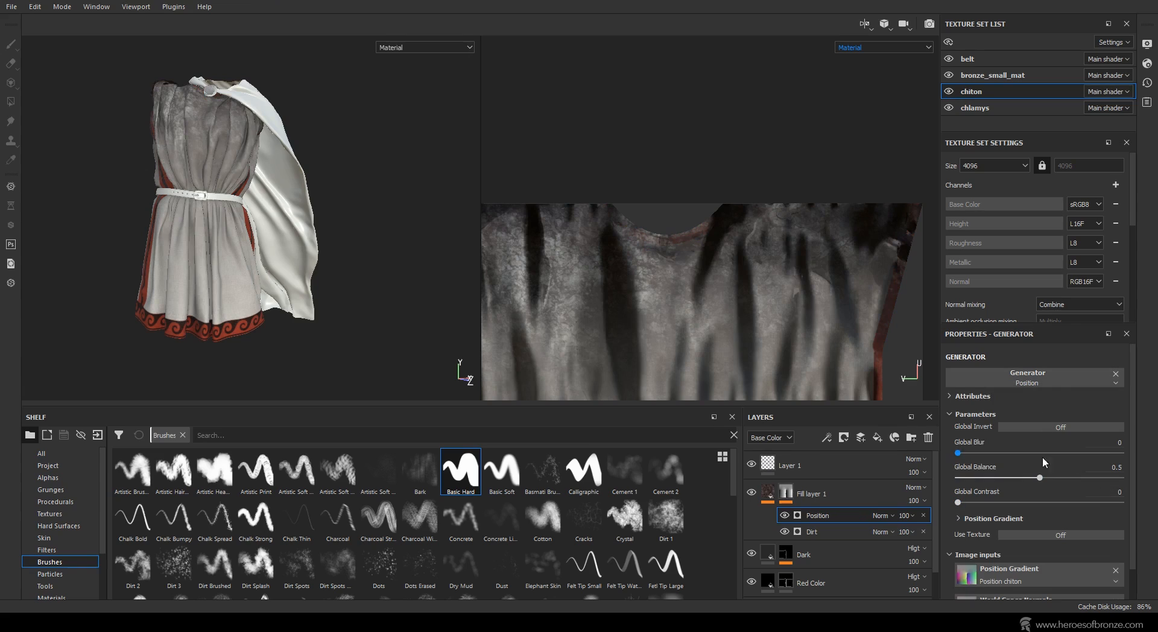
pyautogui.click(1042, 429)
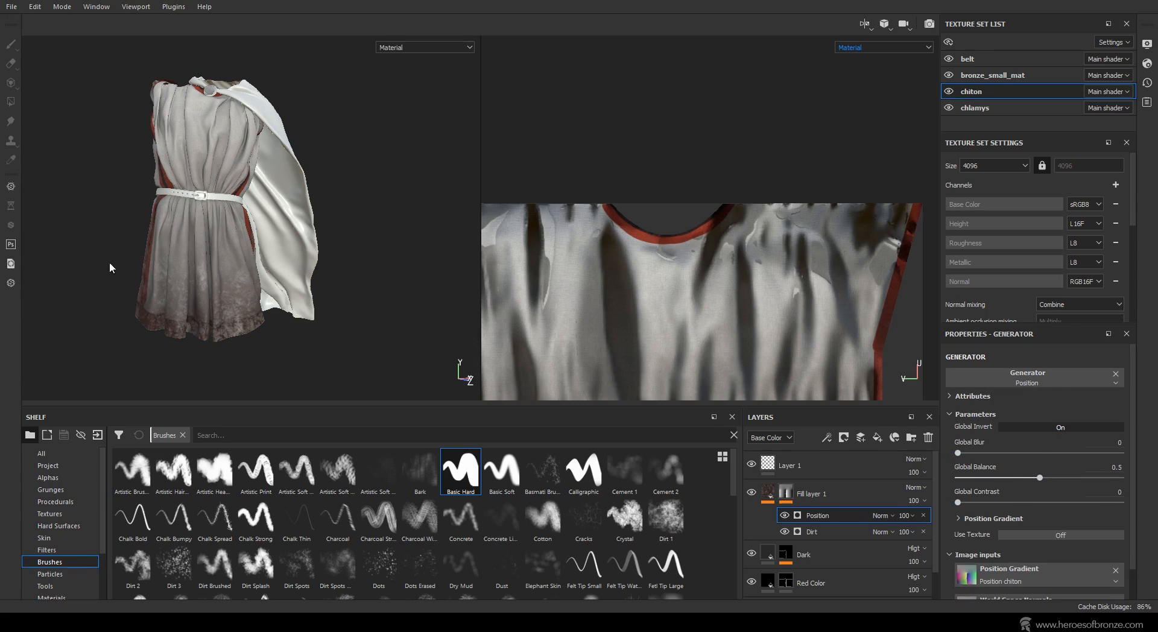
# Set the Position generator's blending mode to Linear dodge (Add) with opacity 18 and inspect the dirt around the hem.
pyautogui.click(886, 515)
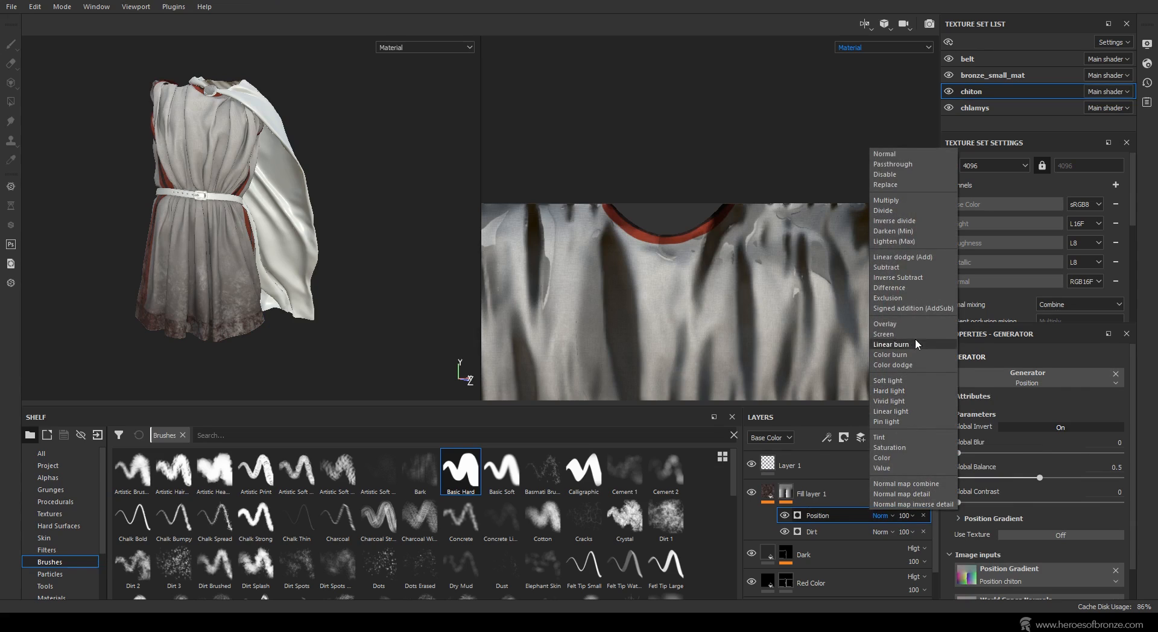
pyautogui.click(926, 258)
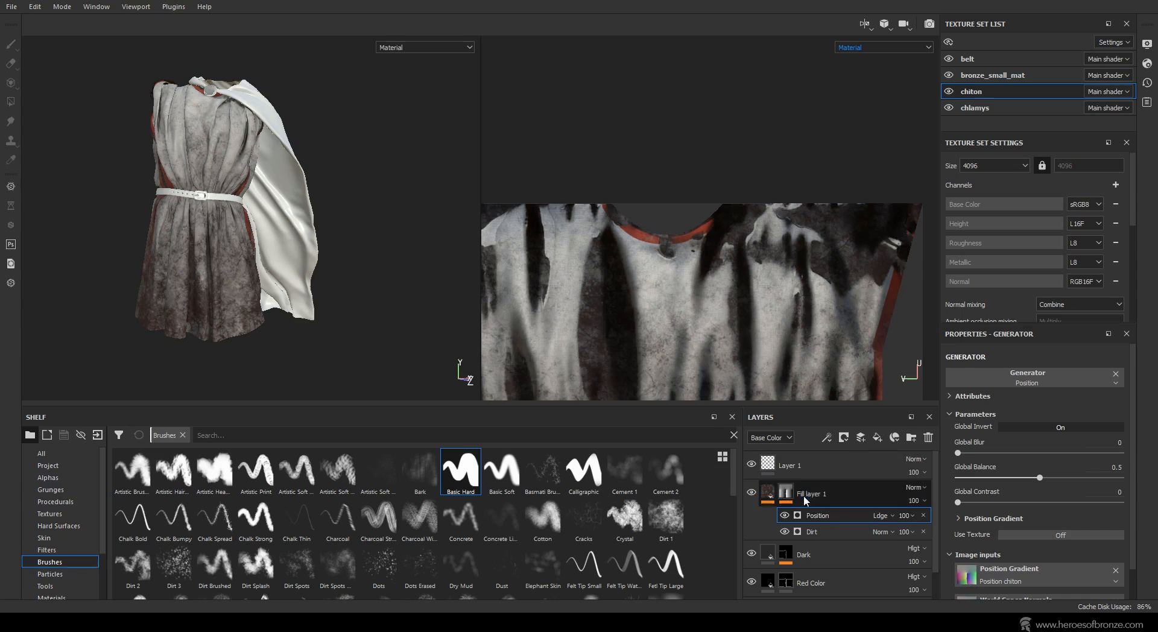
pyautogui.click(908, 517)
pyautogui.moveTo(916, 537); pyautogui.dragTo(908, 537)
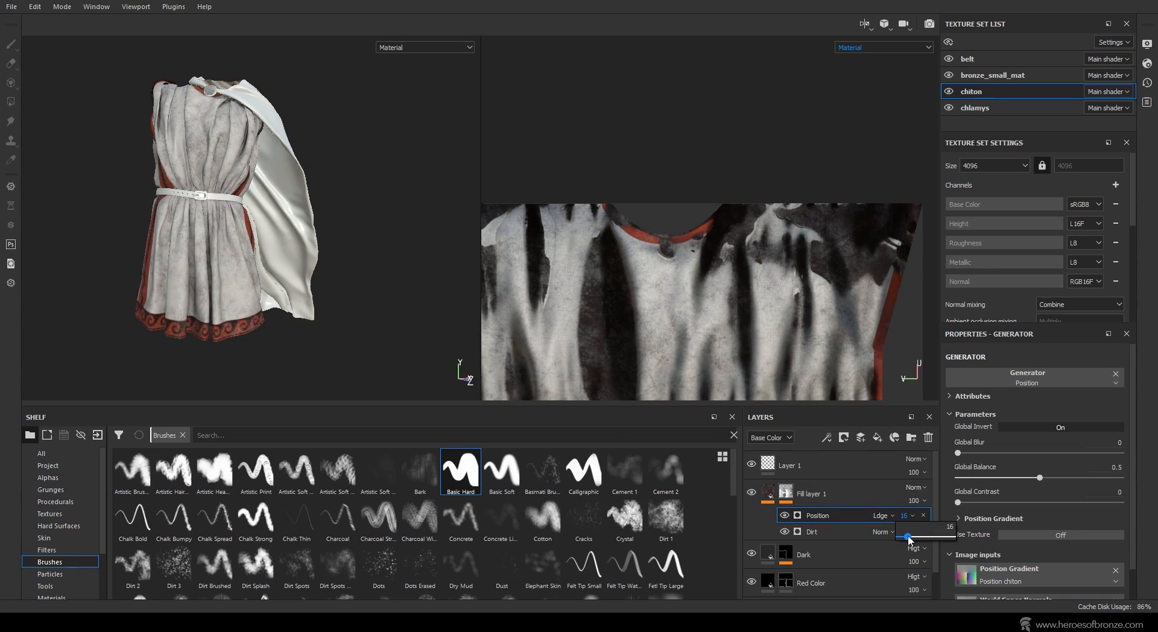
pyautogui.keyDown('alt'); pyautogui.moveTo(161, 266); pyautogui.dragTo(268, 317, button='right'); pyautogui.keyUp('alt')
pyautogui.keyDown('alt'); pyautogui.moveTo(268, 316); pyautogui.dragTo(263, 214, button='middle'); pyautogui.keyUp('alt')
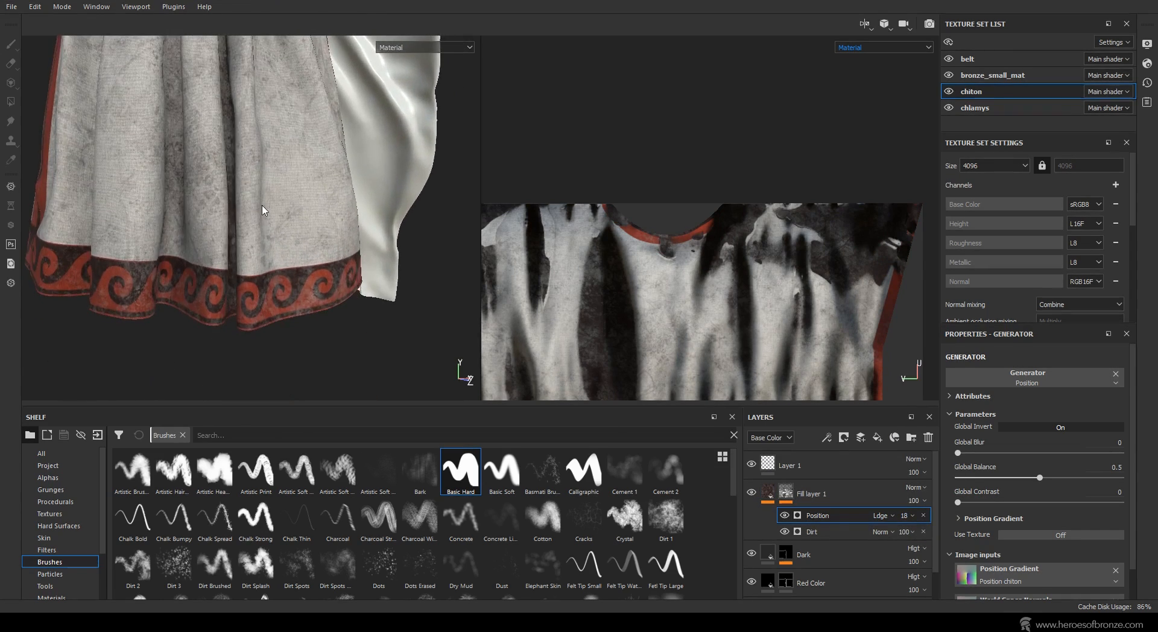
pyautogui.keyDown('alt'); pyautogui.moveTo(263, 214); pyautogui.dragTo(214, 225); pyautogui.keyUp('alt')
pyautogui.keyDown('alt'); pyautogui.moveTo(215, 225); pyautogui.dragTo(246, 214, button='right'); pyautogui.keyUp('alt')
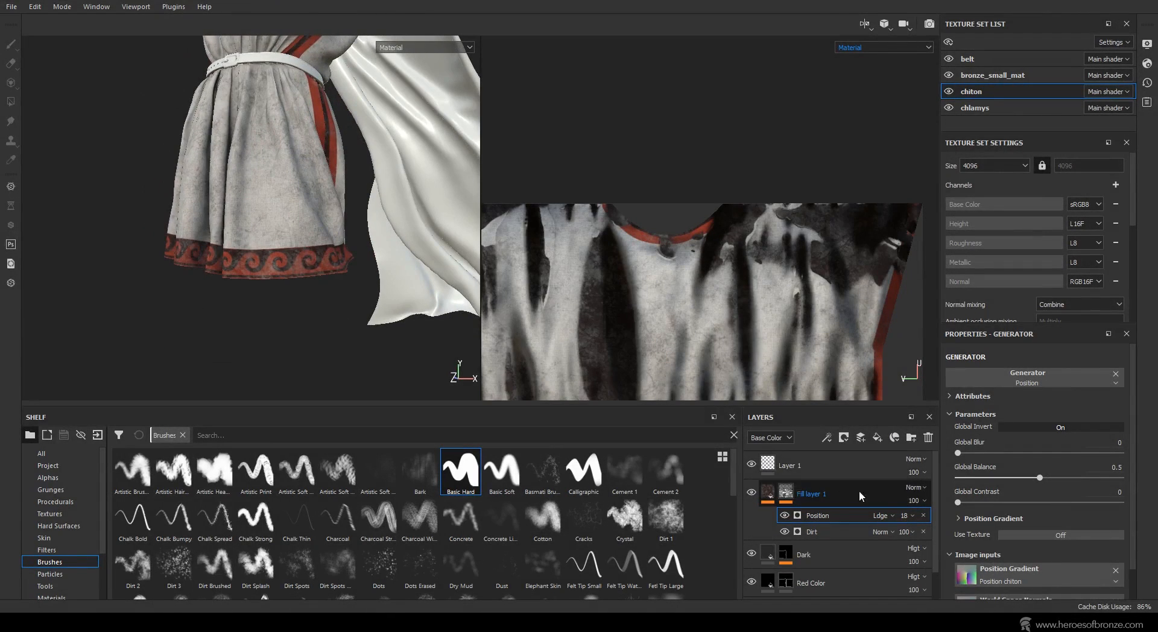
# Set Fill layer 1 to Multiply blending at opacity 84 and the Position generator's opacity to 38.
pyautogui.click(751, 491)
pyautogui.click(750, 491)
pyautogui.click(910, 490)
pyautogui.click(911, 489)
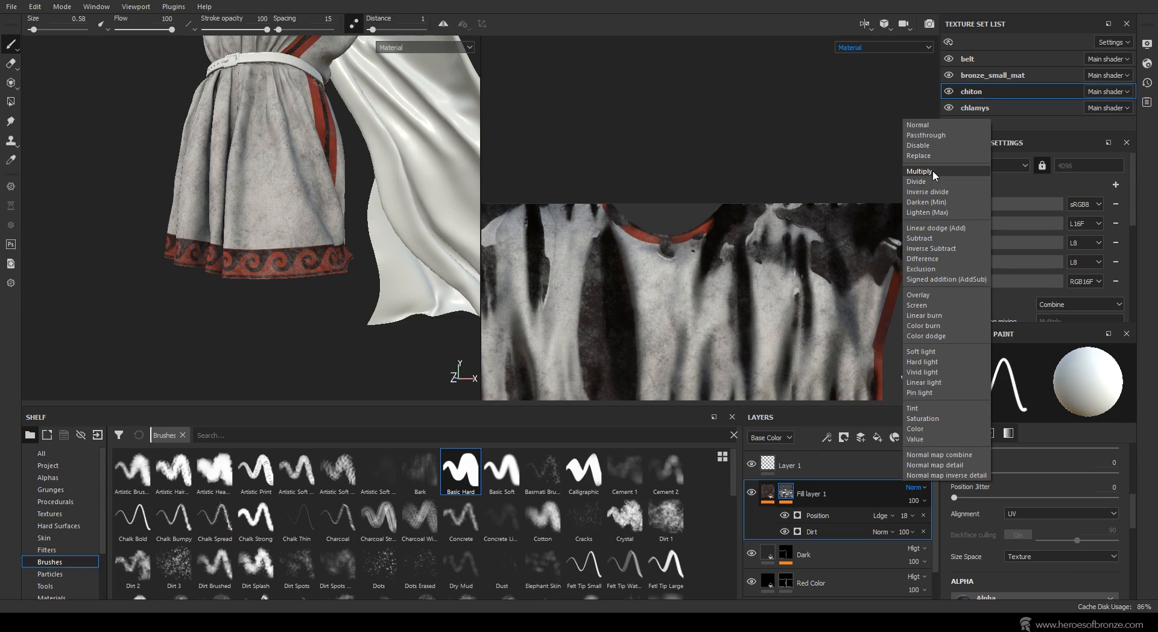
pyautogui.click(932, 170)
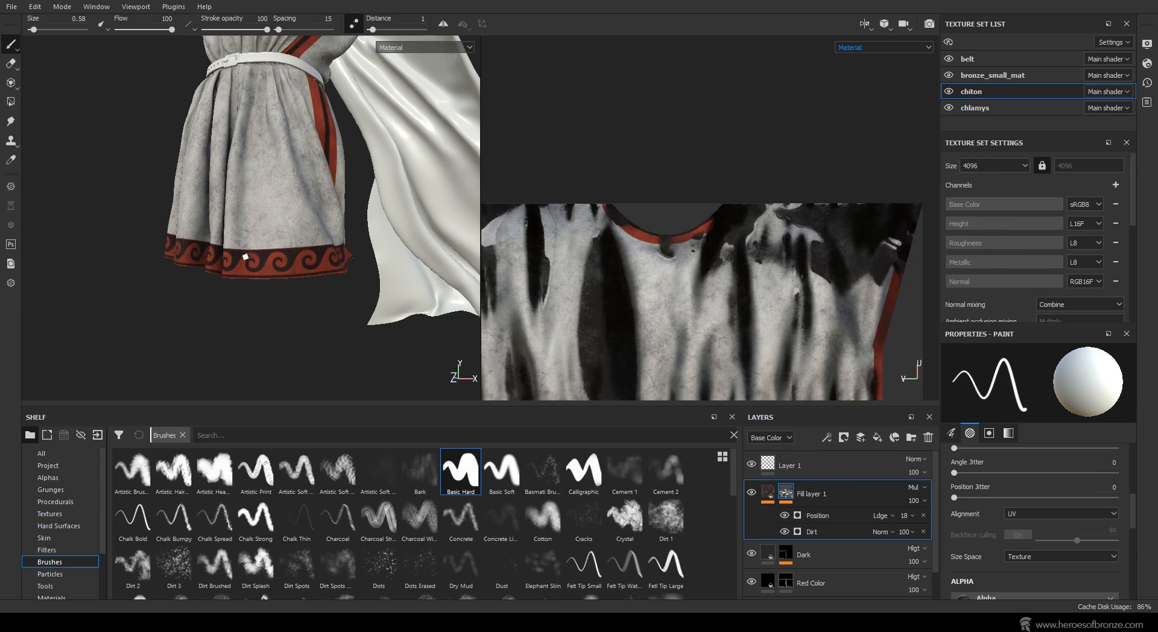
pyautogui.keyDown('alt'); pyautogui.moveTo(362, 205); pyautogui.dragTo(341, 207); pyautogui.keyUp('alt')
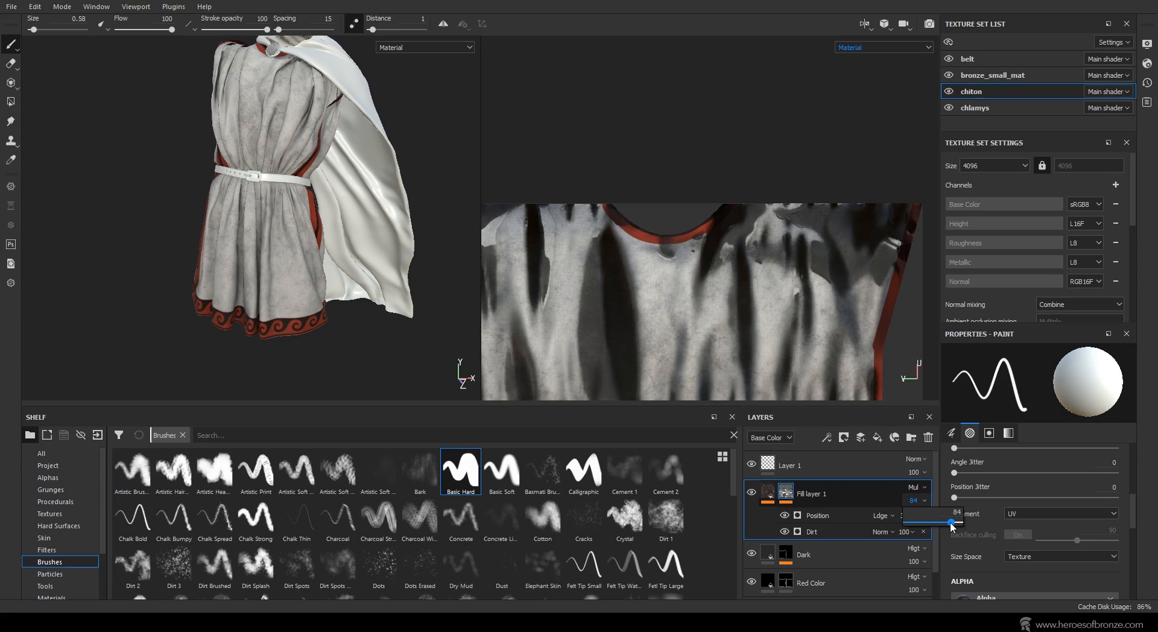
pyautogui.click(844, 516)
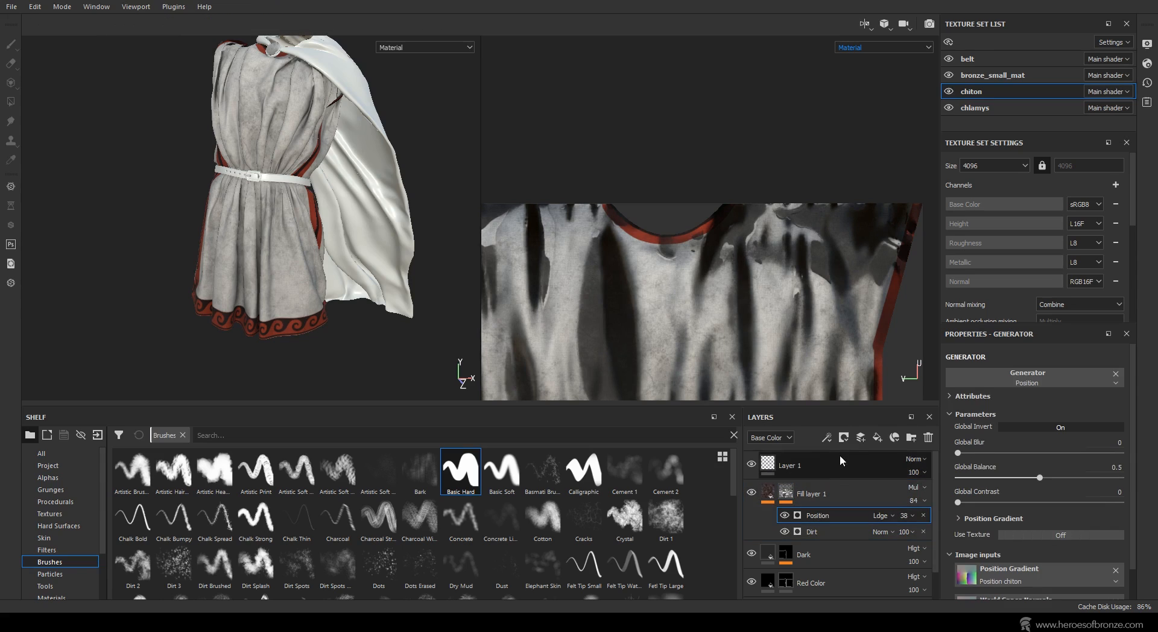
# Add a paint effect above Position in Fill layer 1's mask and ready the Dirt 2 brush at size 52.65 in black.
pyautogui.click(826, 437)
pyautogui.click(846, 469)
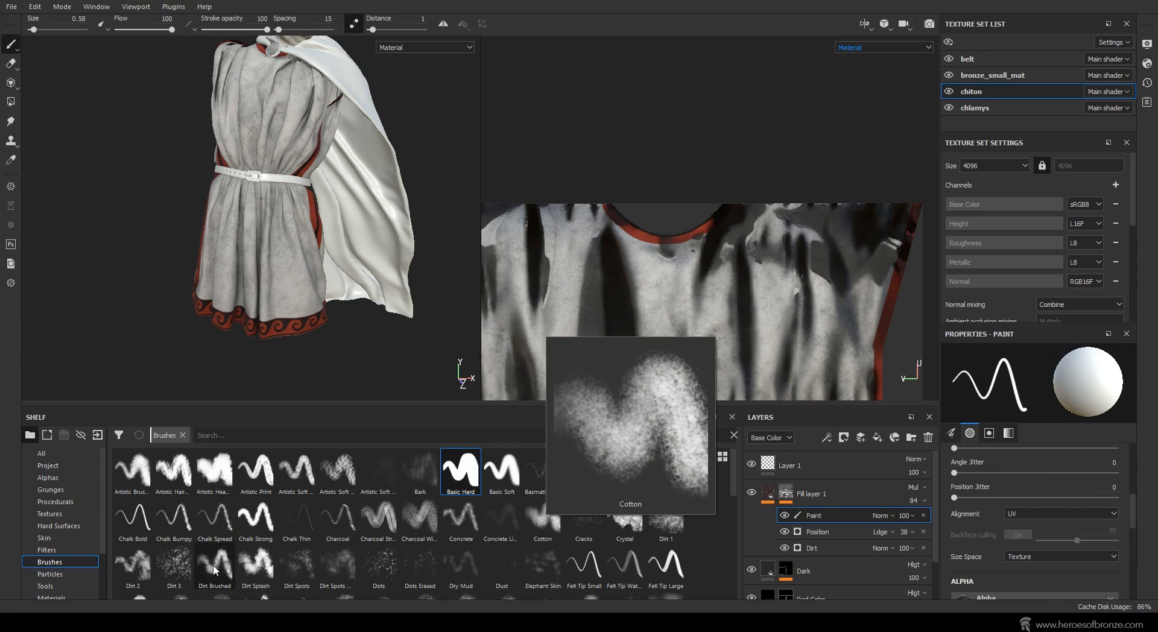
pyautogui.click(134, 567)
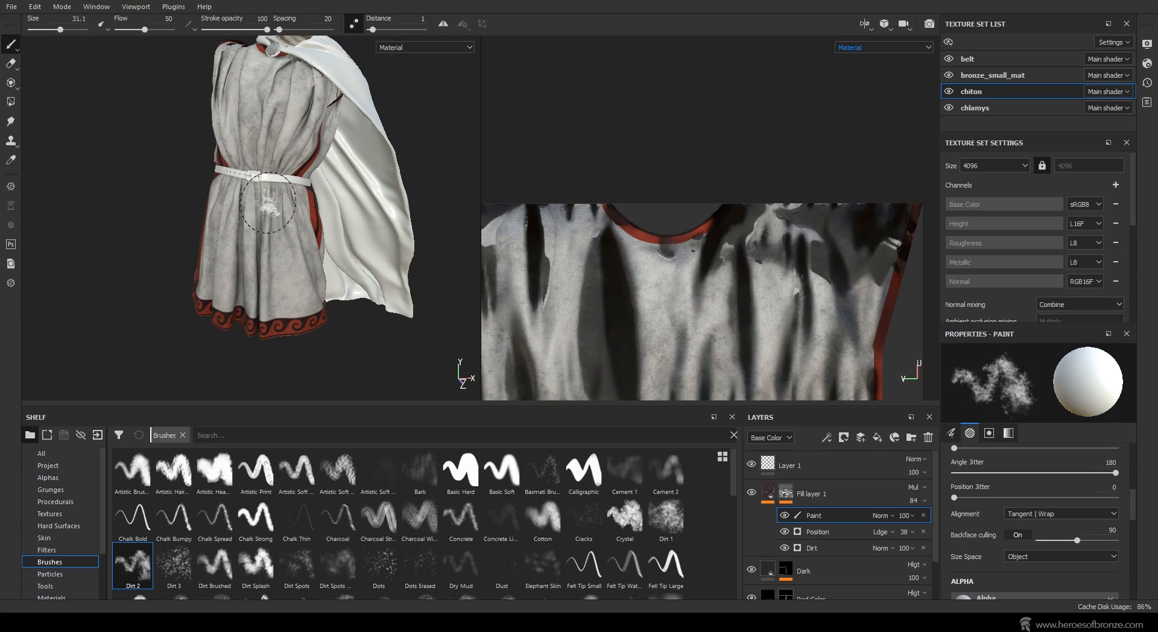
pyautogui.keyDown('ctrl'); pyautogui.moveTo(268, 203); pyautogui.dragTo(289, 202, button='right'); pyautogui.keyUp('ctrl')
pyautogui.press('x')
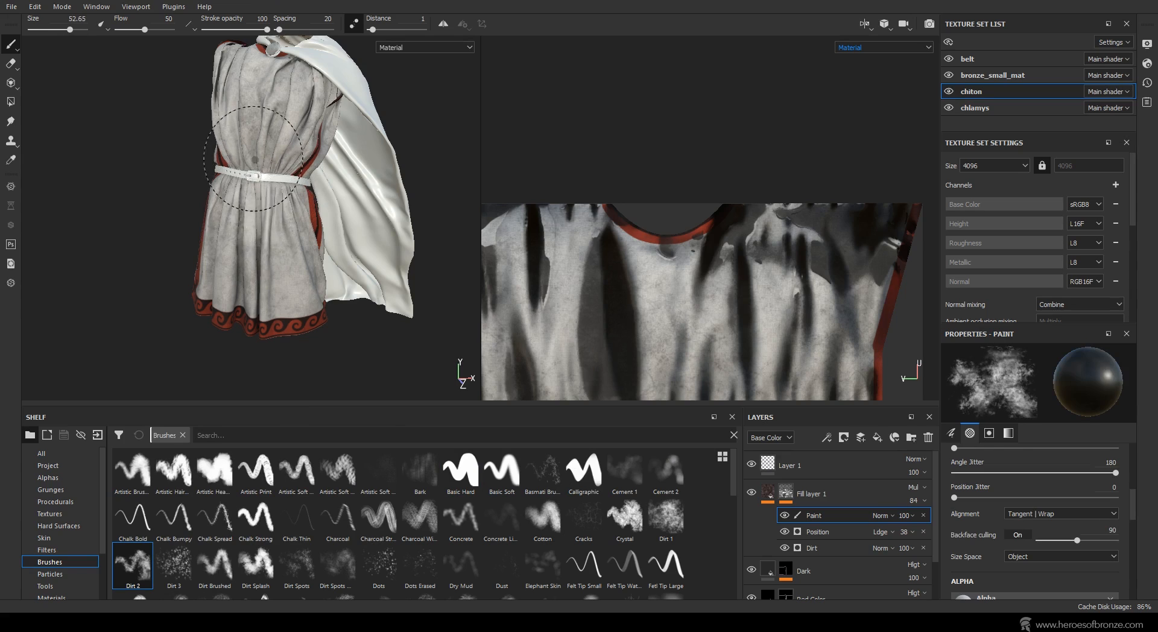
pyautogui.press('x')
pyautogui.press('x')
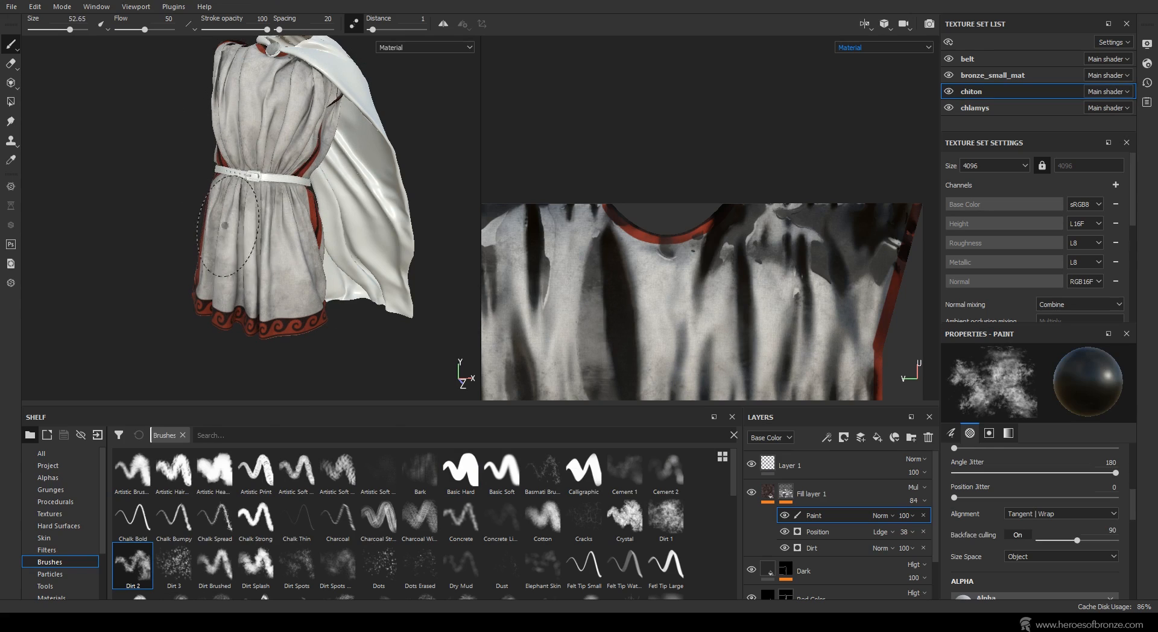
# Brush away excess dirt around the chiton in the mask, and toggle the Paint effect's visibility to compare.
pyautogui.keyDown('alt'); pyautogui.moveTo(225, 223); pyautogui.dragTo(379, 253); pyautogui.keyUp('alt')
pyautogui.keyDown('alt'); pyautogui.moveTo(211, 266); pyautogui.dragTo(273, 211); pyautogui.keyUp('alt')
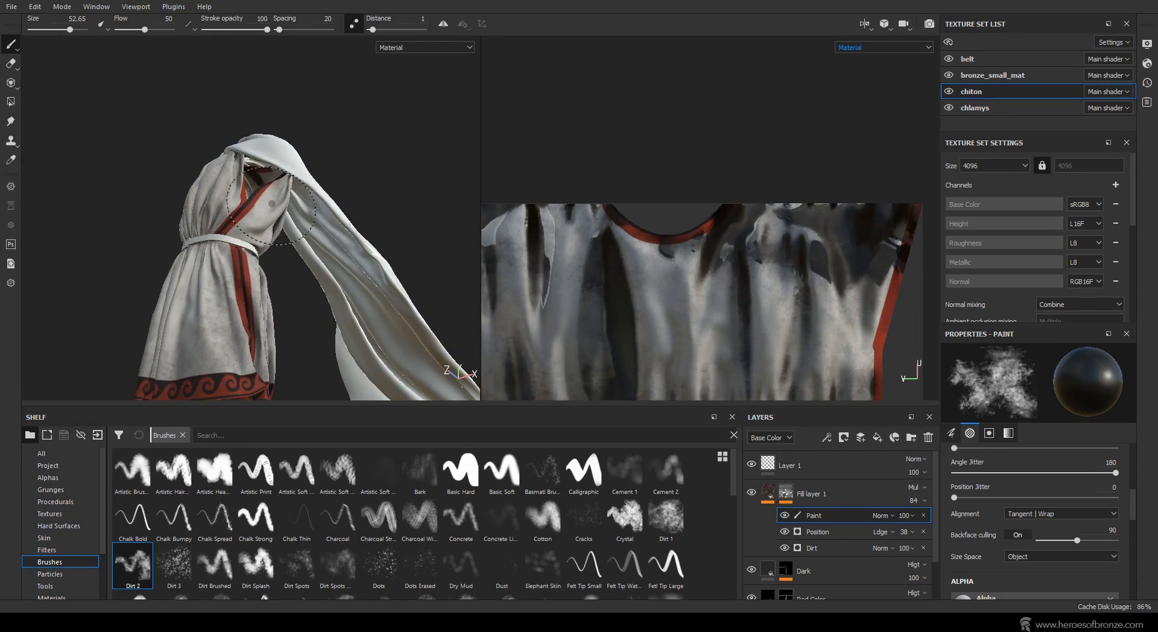
pyautogui.keyDown('alt'); pyautogui.moveTo(253, 305); pyautogui.dragTo(217, 314); pyautogui.keyUp('alt')
pyautogui.keyDown('alt'); pyautogui.moveTo(218, 338); pyautogui.dragTo(297, 260, button='middle'); pyautogui.keyUp('alt')
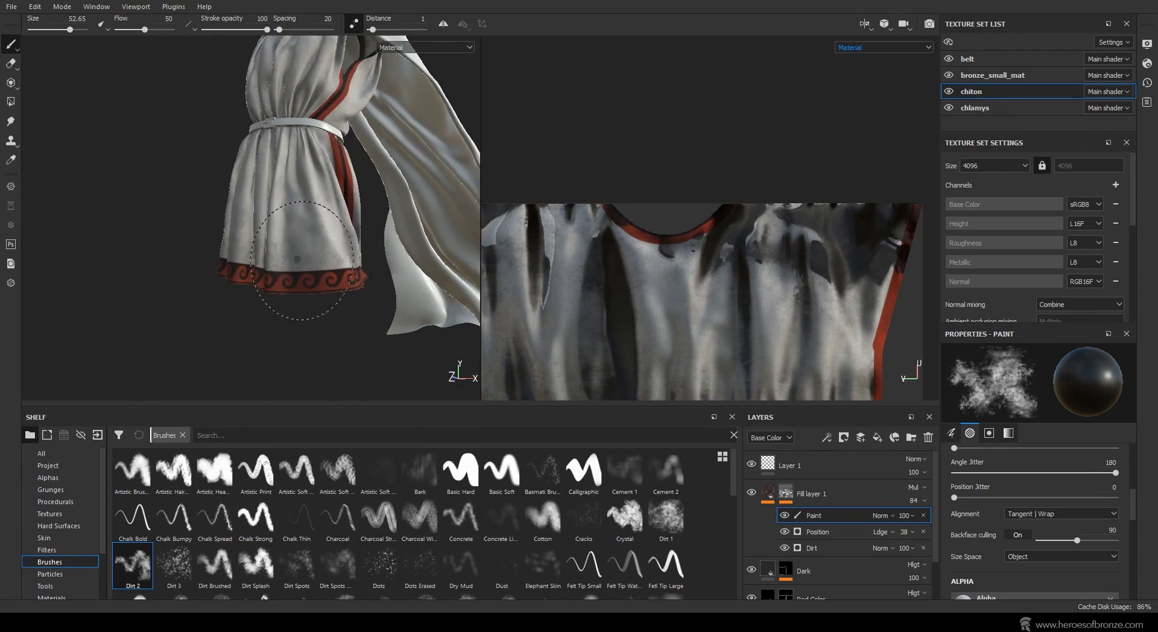
pyautogui.keyDown('alt'); pyautogui.moveTo(302, 260); pyautogui.dragTo(366, 250); pyautogui.keyUp('alt')
pyautogui.keyDown('shift'); pyautogui.moveTo(366, 251); pyautogui.dragTo(422, 253, button='right'); pyautogui.keyUp('shift')
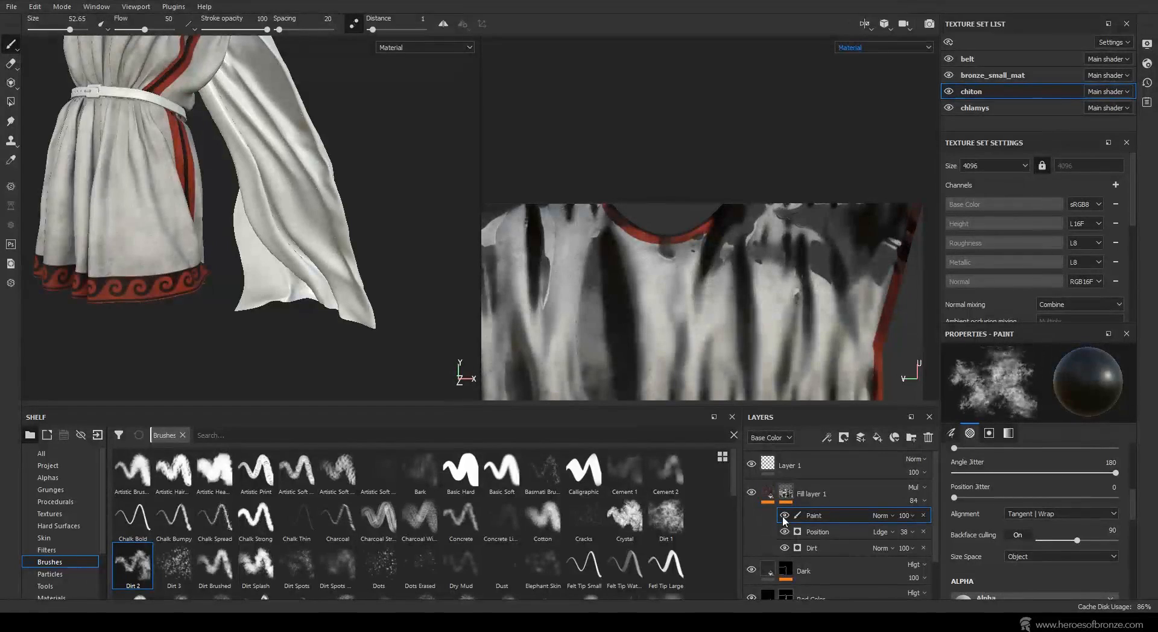
pyautogui.click(784, 515)
pyautogui.click(784, 515)
pyautogui.click(784, 516)
pyautogui.click(784, 516)
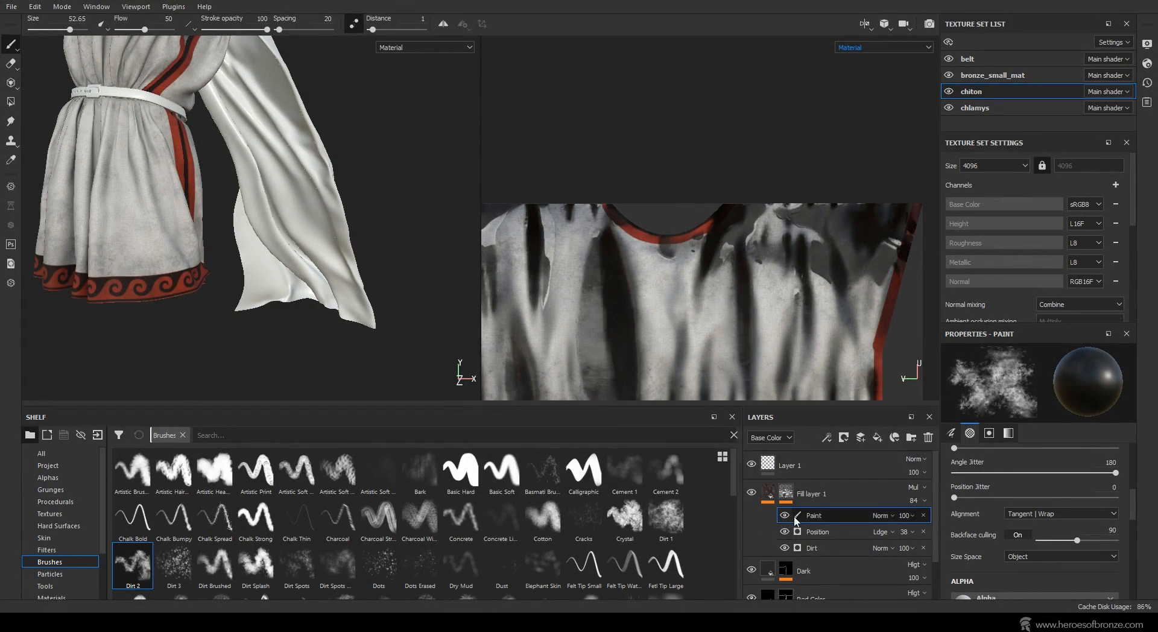
# Set the Paint effect's opacity to 58 and inspect the whole chiton.
pyautogui.click(905, 515)
pyautogui.moveTo(934, 537); pyautogui.dragTo(928, 540)
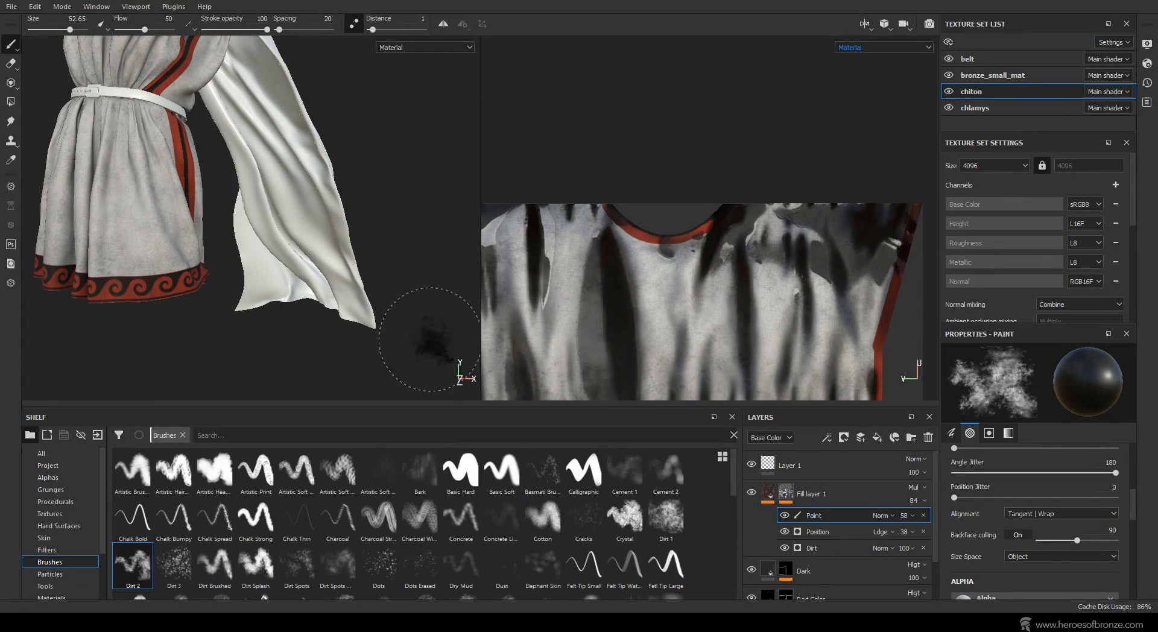
pyautogui.scroll(-3, 279, 229)
pyautogui.moveTo(279, 229)
pyautogui.keyDown('alt'); pyautogui.mouseDown()
pyautogui.moveTo(312, 242)
pyautogui.moveTo(258, 234)
pyautogui.mouseUp(); pyautogui.keyUp('alt')
pyautogui.keyDown('alt'); pyautogui.moveTo(256, 239); pyautogui.dragTo(312, 280, button='middle'); pyautogui.keyUp('alt')
pyautogui.keyDown('alt'); pyautogui.moveTo(311, 280); pyautogui.dragTo(330, 243, button='right'); pyautogui.keyUp('alt')
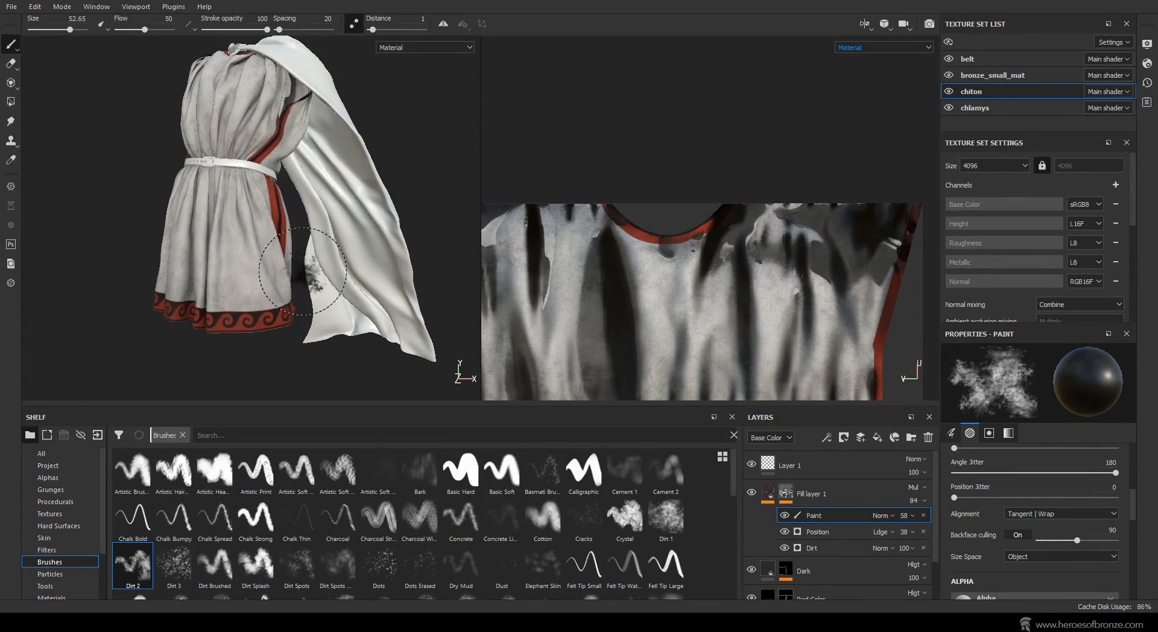
pyautogui.keyDown('alt'); pyautogui.moveTo(284, 273); pyautogui.dragTo(319, 281); pyautogui.keyUp('alt')
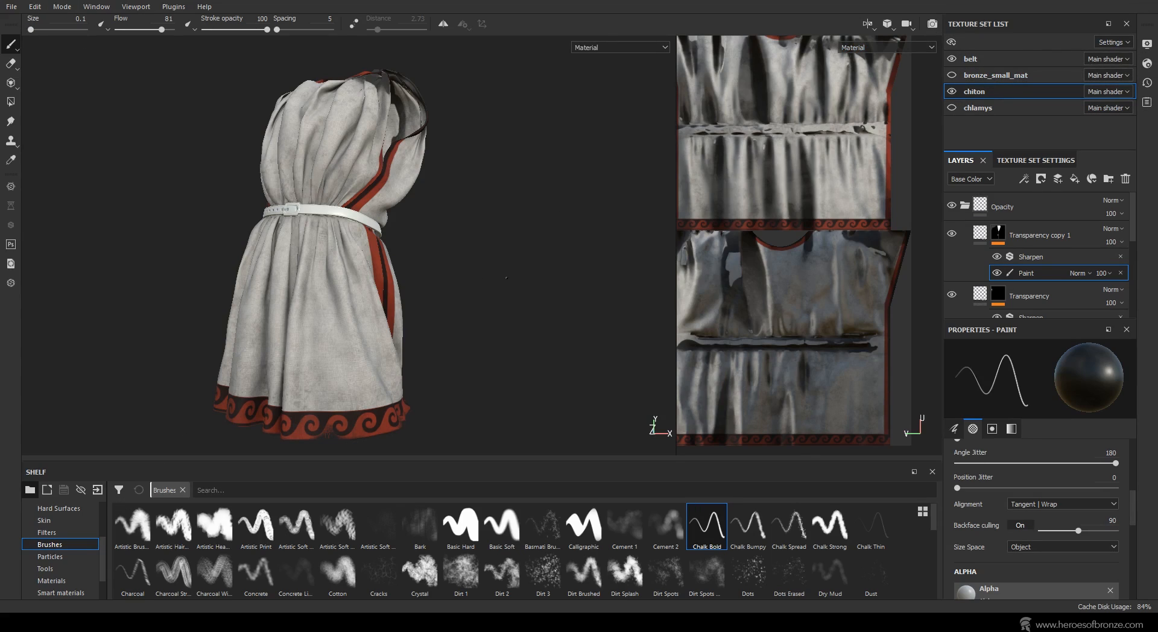
# Make the belt the active texture set and list the smart materials in the shelf.
pyautogui.keyDown('alt'); pyautogui.moveTo(506, 277); pyautogui.dragTo(522, 283); pyautogui.keyUp('alt')
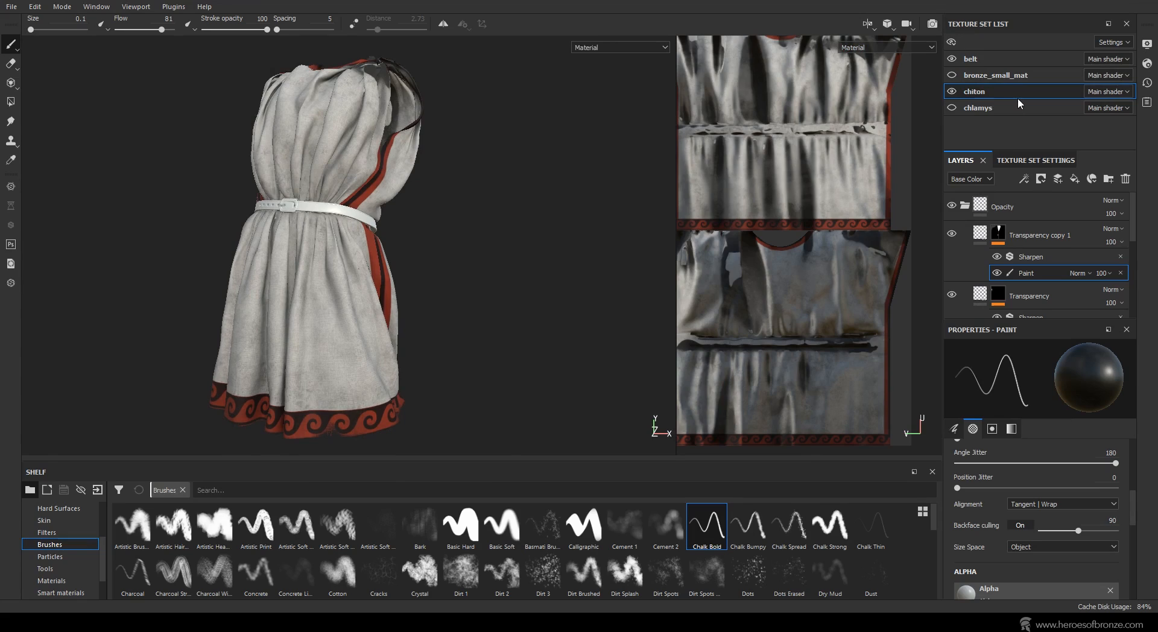
pyautogui.click(978, 58)
pyautogui.scroll(-1, 74, 556)
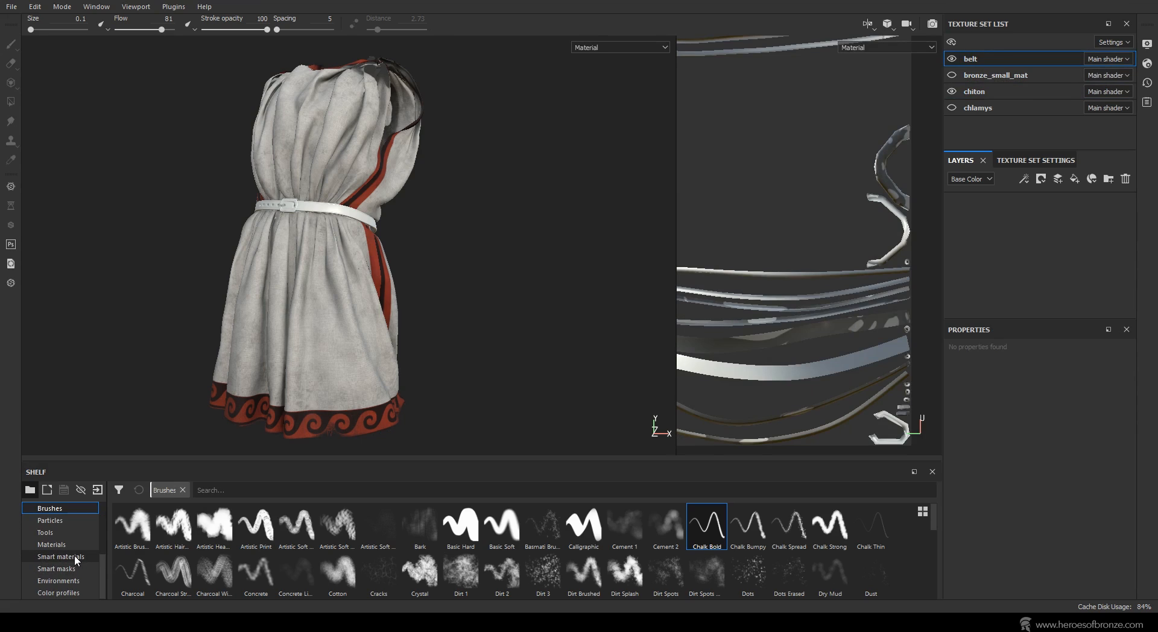
pyautogui.click(74, 555)
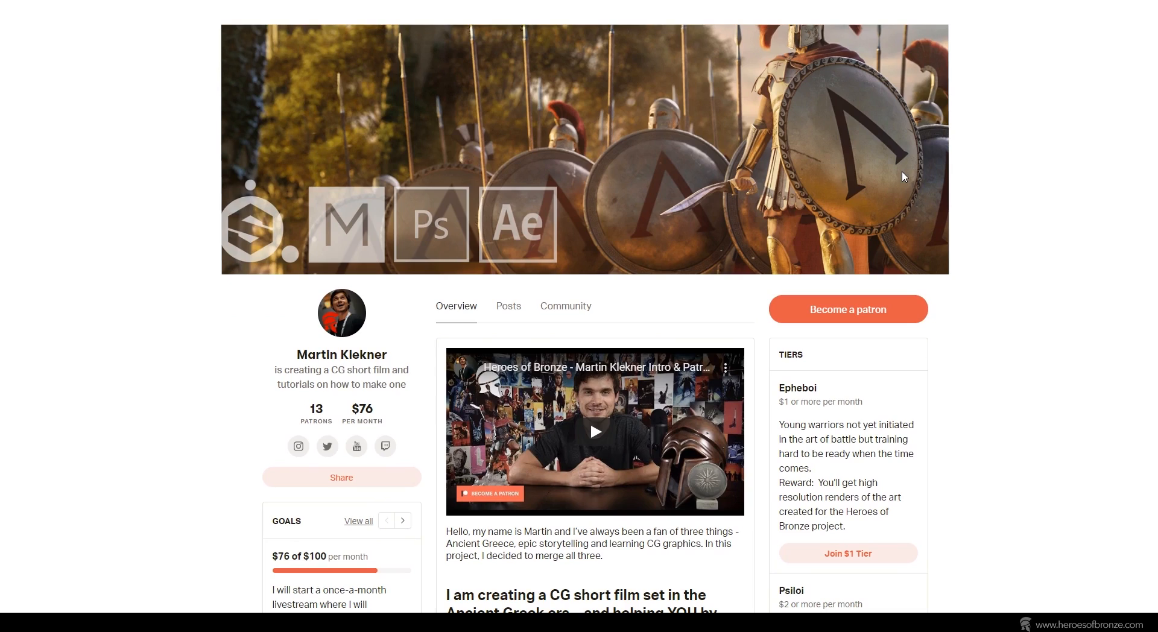
# Switch to the project's Patreon page, look through it and open the "Free Substance Smart Materials!" post.
pyautogui.scroll(-9, 903, 176)
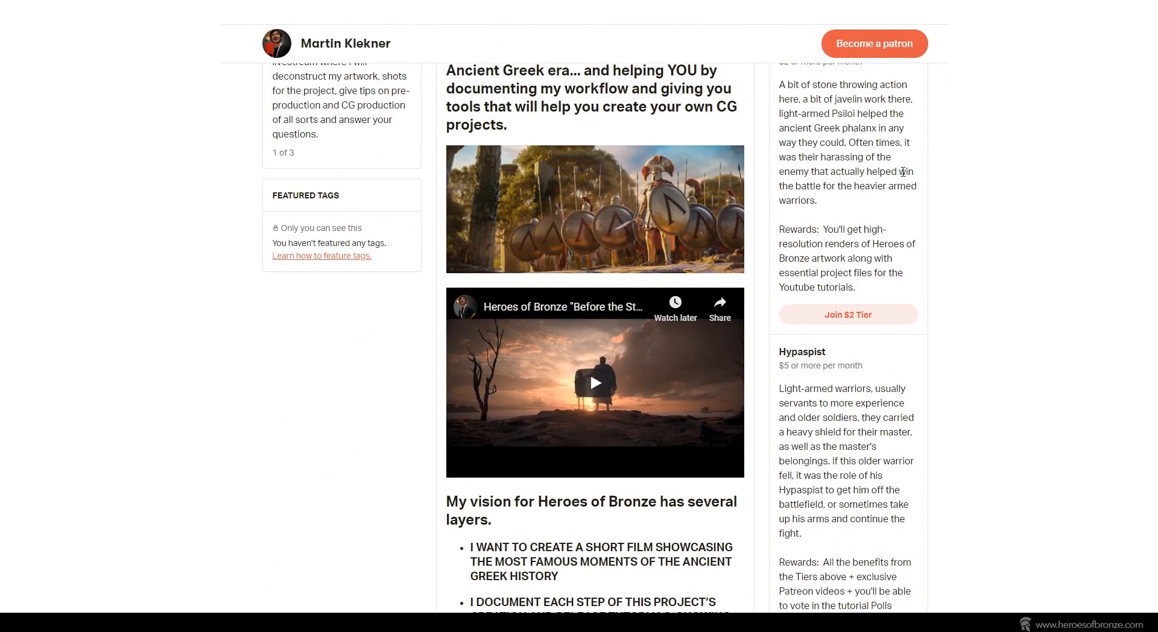
pyautogui.scroll(-8, 903, 172)
pyautogui.scroll(-7, 904, 176)
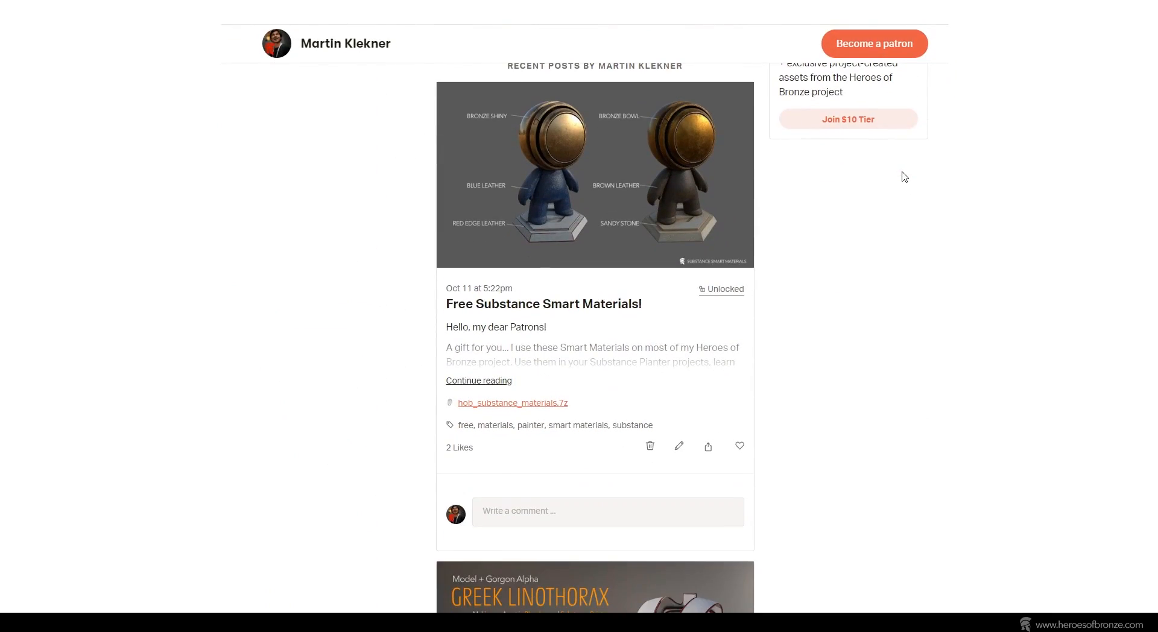
pyautogui.click(549, 304)
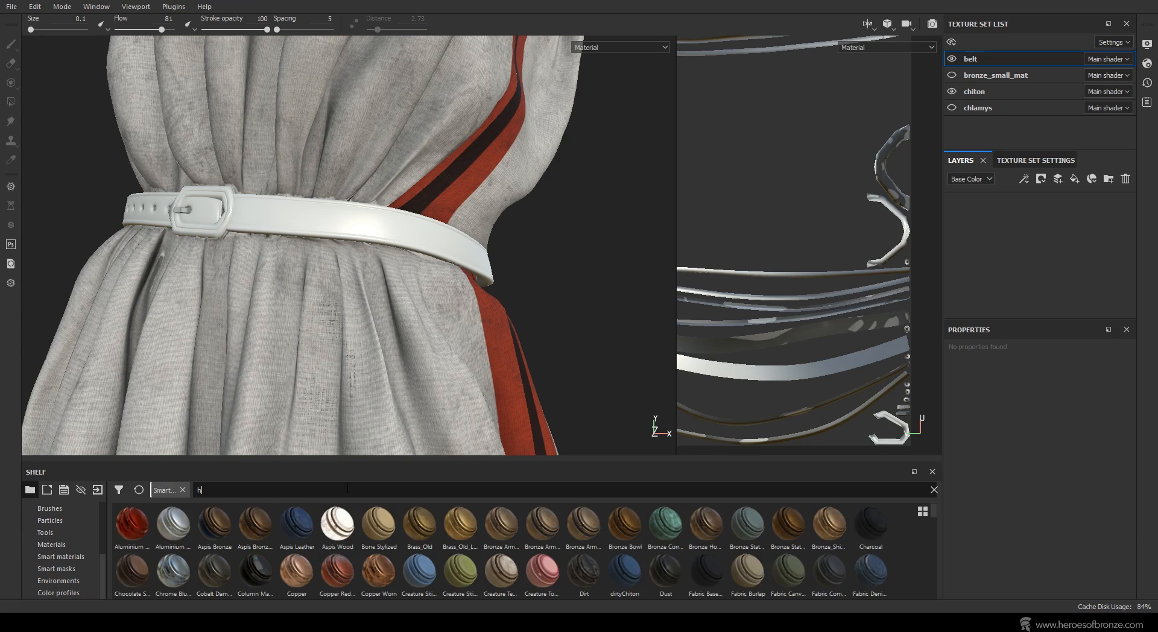
# Search the smart materials for "hopl" and apply Hoplite Leather to the belt.
pyautogui.write('hopl')
pyautogui.moveTo(214, 528)
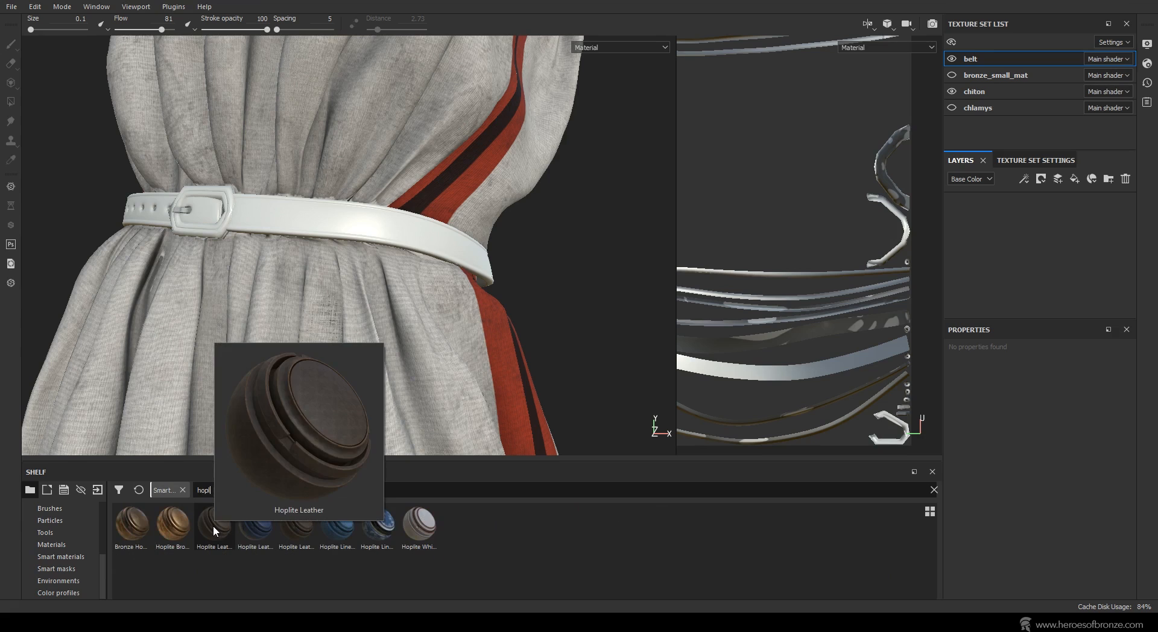
pyautogui.moveTo(212, 526); pyautogui.dragTo(356, 215)
pyautogui.scroll(4, 204, 222)
pyautogui.keyDown('alt'); pyautogui.moveTo(205, 222); pyautogui.dragTo(297, 273); pyautogui.keyUp('alt')
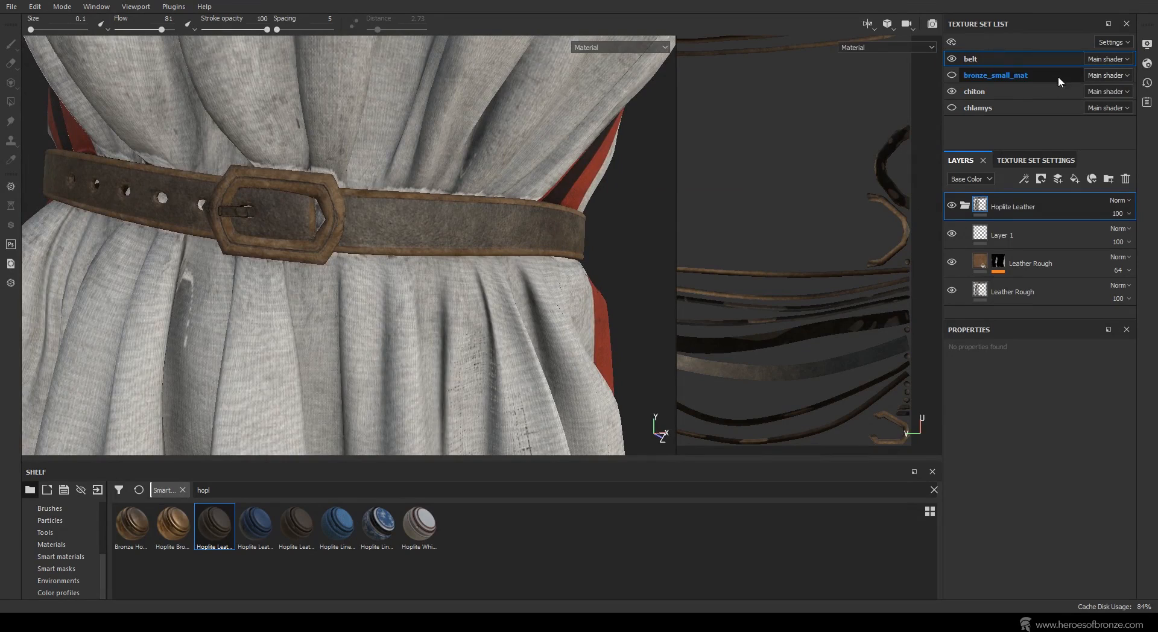
# Add a white mask to the Hoplite Leather folder and mask out the buckle frame with a mesh-mode Polygon Fill at color 0.
pyautogui.click(964, 205)
pyautogui.click(1040, 179)
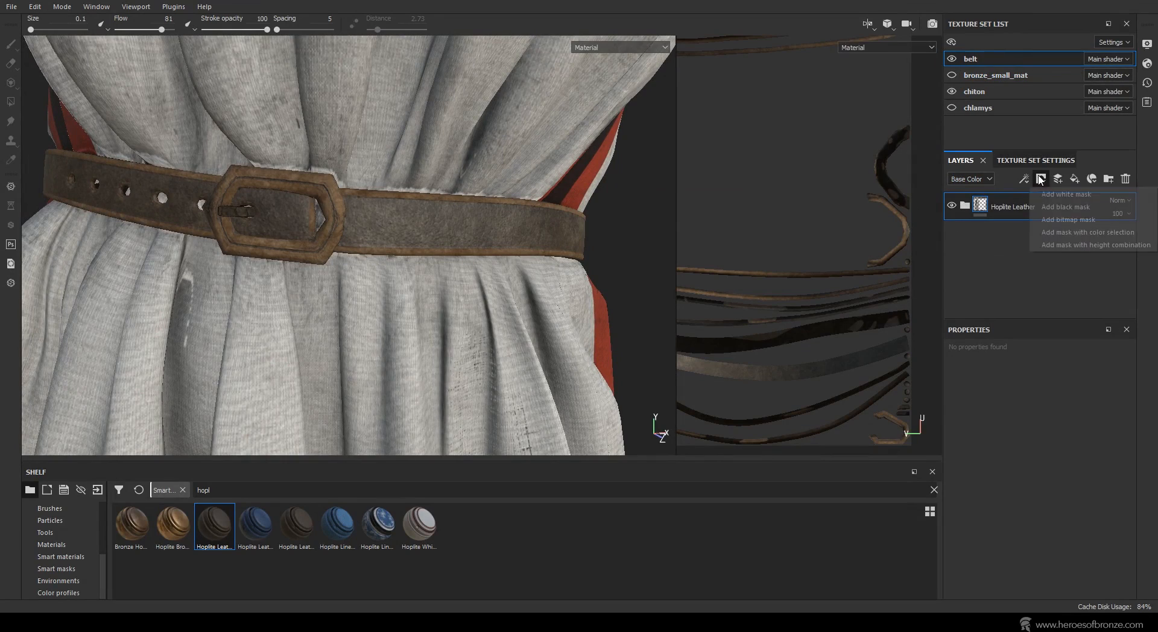
pyautogui.click(1066, 194)
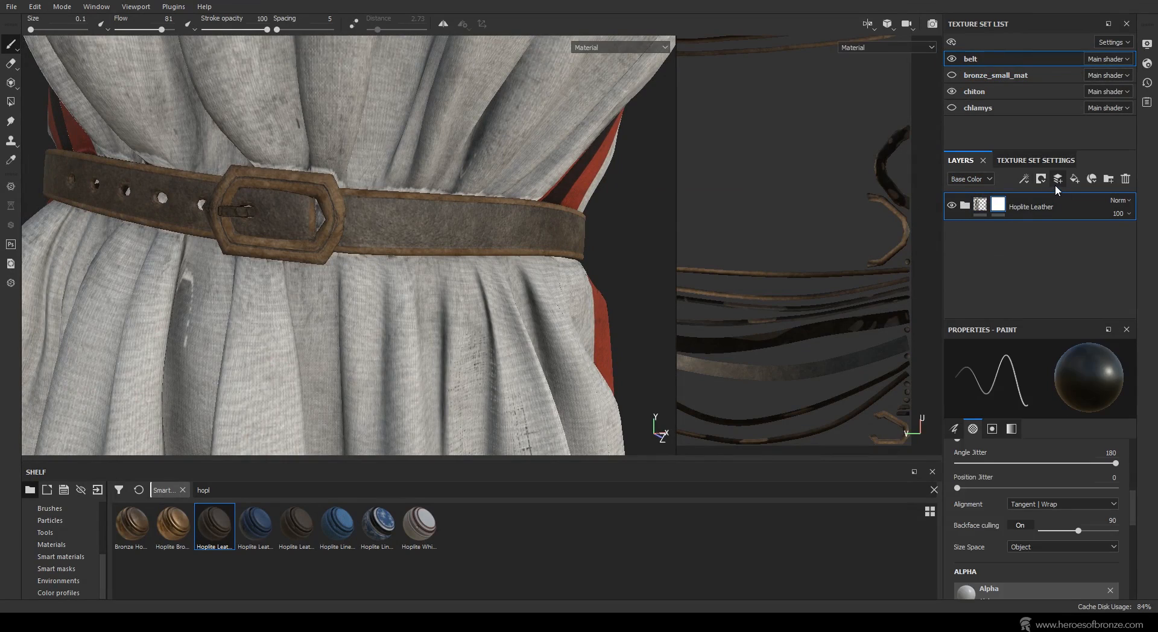
pyautogui.click(10, 102)
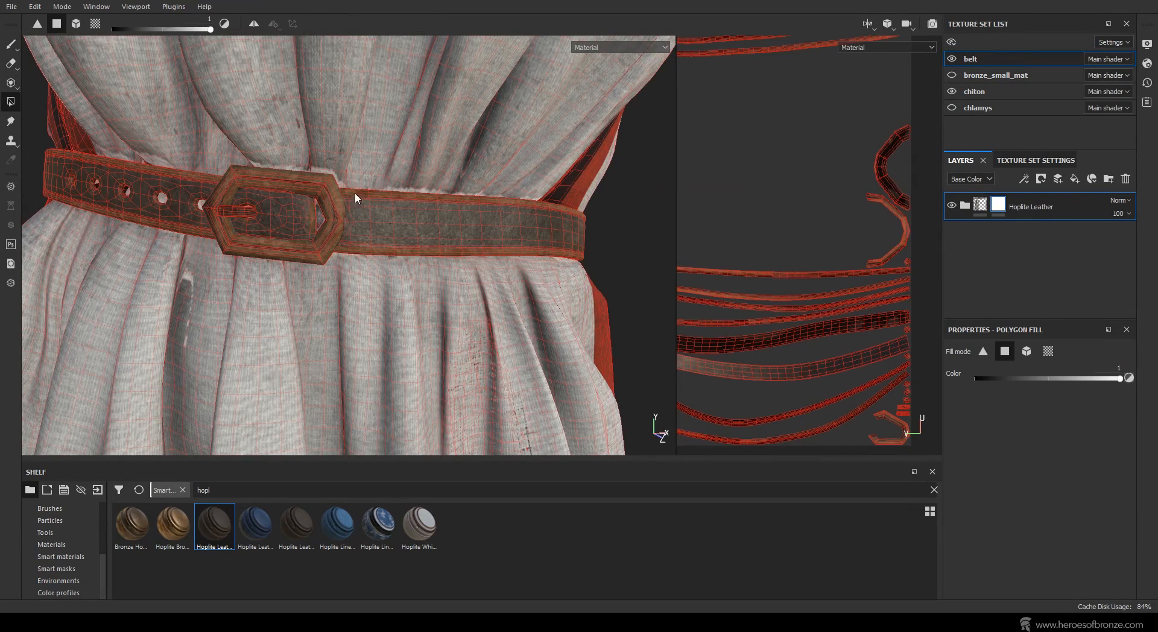
pyautogui.click(78, 24)
pyautogui.click(300, 194)
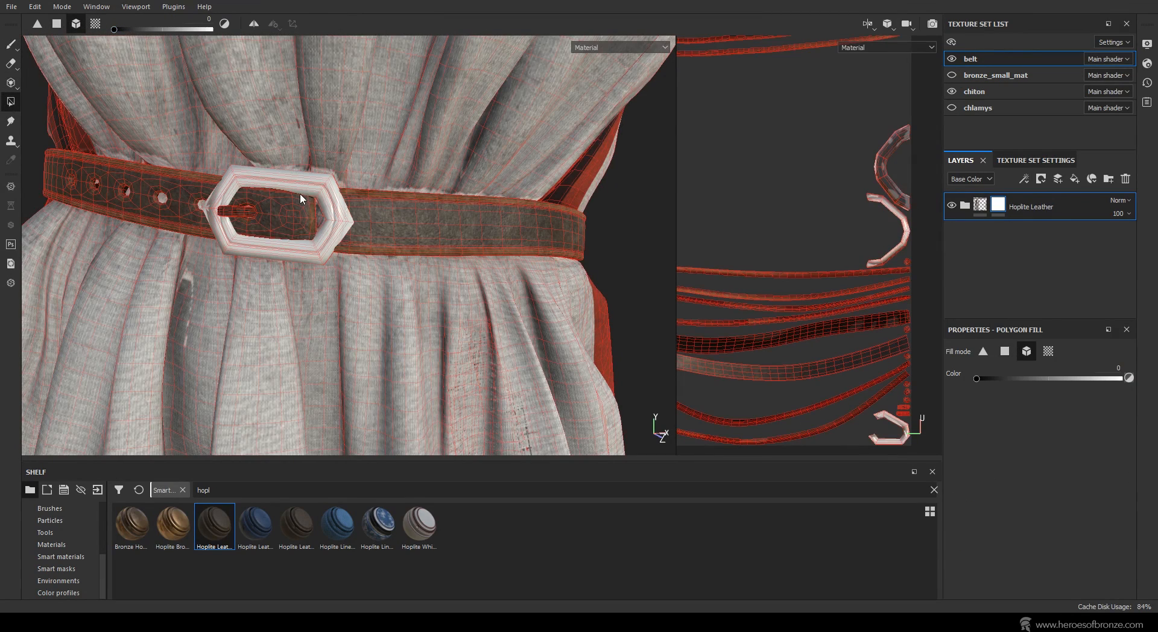
pyautogui.press('1')
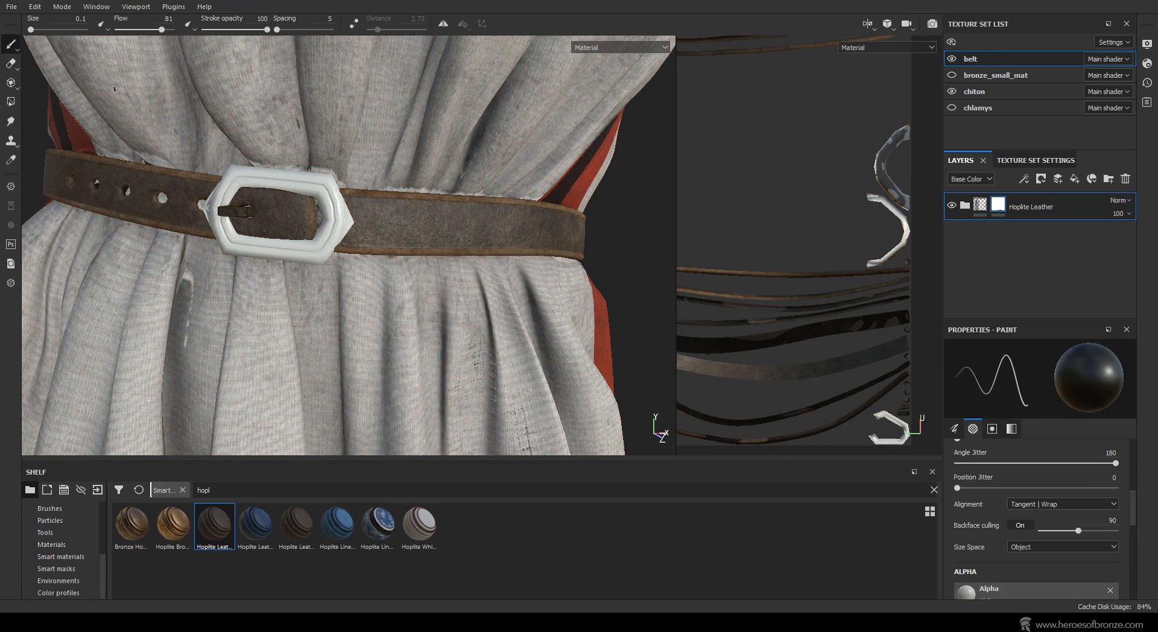
# Paint leather back in white beside the buckle's pointed end in the Hoplite Leather mask with the brush at size 0.91.
pyautogui.scroll(5, 342, 202)
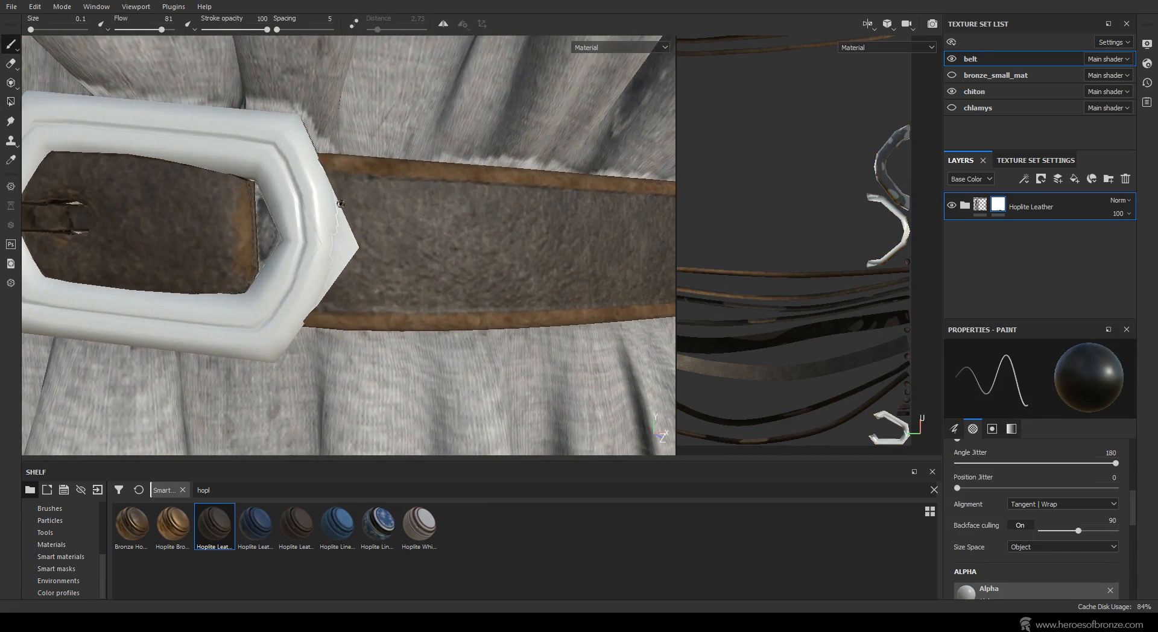
pyautogui.scroll(-3, 342, 199)
pyautogui.moveTo(344, 199)
pyautogui.keyDown('alt'); pyautogui.mouseDown()
pyautogui.moveTo(181, 200)
pyautogui.moveTo(379, 215)
pyautogui.moveTo(339, 203)
pyautogui.mouseUp(); pyautogui.keyUp('alt')
pyautogui.keyDown('ctrl'); pyautogui.moveTo(339, 204); pyautogui.dragTo(352, 204, button='right'); pyautogui.keyUp('ctrl')
pyautogui.press('x')
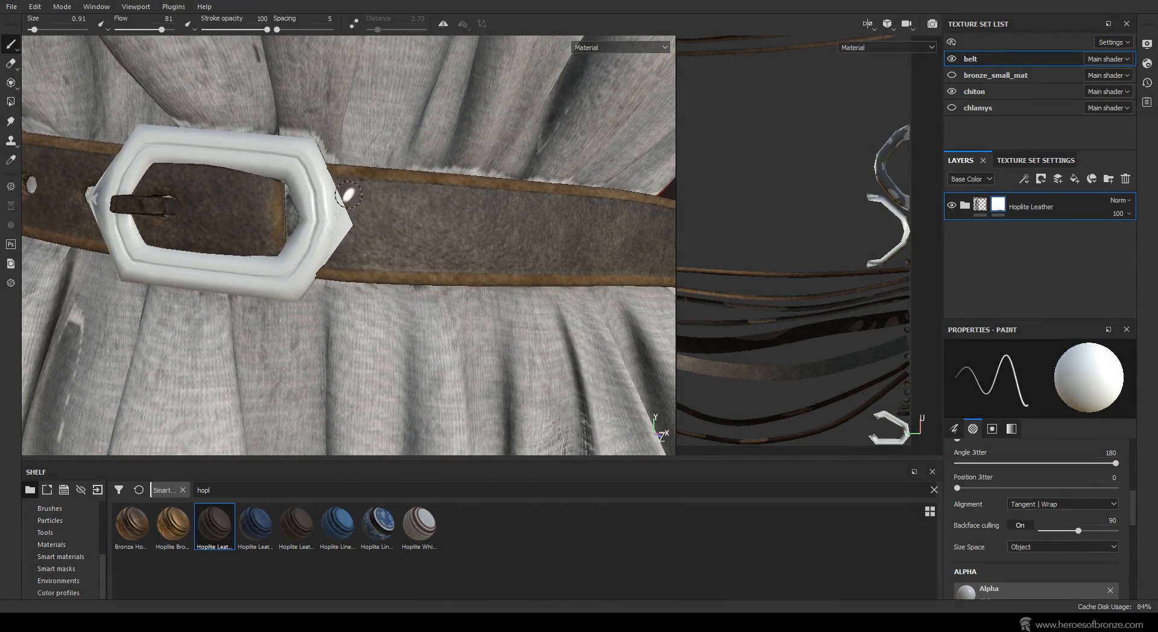
pyautogui.moveTo(347, 195); pyautogui.dragTo(333, 258)
pyautogui.keyDown('alt'); pyautogui.moveTo(181, 187); pyautogui.dragTo(266, 181); pyautogui.keyUp('alt')
pyautogui.moveTo(353, 232)
pyautogui.mouseDown()
pyautogui.moveTo(337, 302)
pyautogui.moveTo(369, 202)
pyautogui.moveTo(353, 253)
pyautogui.moveTo(353, 200)
pyautogui.moveTo(353, 320)
pyautogui.mouseUp()
pyautogui.scroll(1, 50, 542)
# Refine the leather mask along the buckle's edge with the Basic Hard brush at size 0.45, alternating between black and white.
pyautogui.click(50, 545)
pyautogui.click(460, 524)
pyautogui.click(362, 192)
pyautogui.press('x')
pyautogui.moveTo(369, 186)
pyautogui.mouseDown()
pyautogui.moveTo(379, 195)
pyautogui.moveTo(357, 343)
pyautogui.mouseUp()
pyautogui.press('x')
pyautogui.moveTo(356, 343)
pyautogui.mouseDown()
pyautogui.moveTo(349, 226)
pyautogui.moveTo(362, 184)
pyautogui.moveTo(363, 248)
pyautogui.mouseUp()
pyautogui.press('x')
pyautogui.moveTo(401, 288)
pyautogui.keyDown('alt'); pyautogui.mouseDown()
pyautogui.moveTo(204, 171)
pyautogui.moveTo(254, 181)
pyautogui.mouseUp(); pyautogui.keyUp('alt')
pyautogui.moveTo(476, 194)
pyautogui.mouseDown()
pyautogui.moveTo(481, 225)
pyautogui.moveTo(455, 323)
pyautogui.mouseUp()
pyautogui.keyDown('alt'); pyautogui.moveTo(454, 323); pyautogui.dragTo(428, 268, button='right'); pyautogui.keyUp('alt')
# Copy the Hoplite Leather mask and add the Bronze Bowl smart material, found by searching "bow", above Hoplite Leather.
pyautogui.rightClick(971, 199)
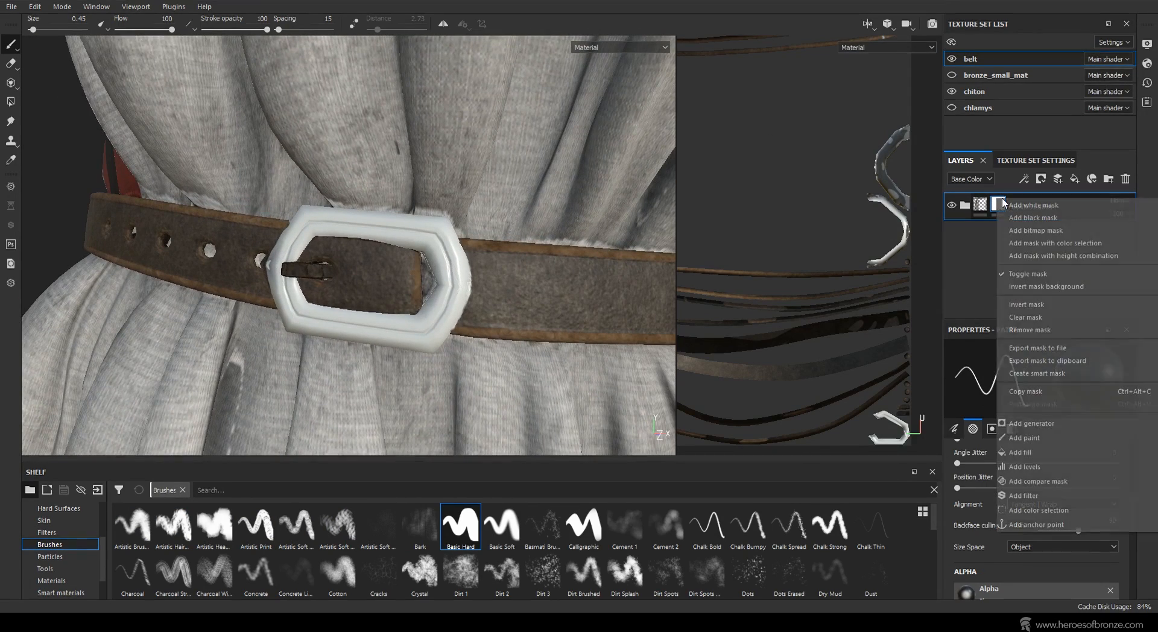
pyautogui.press('Escape')
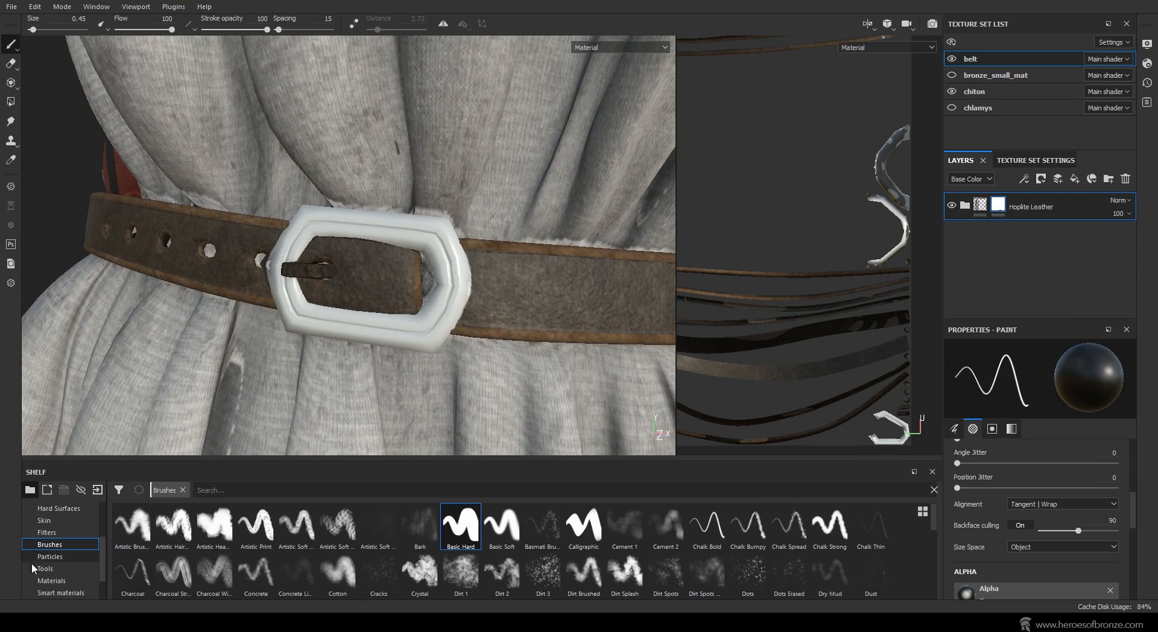
pyautogui.click(60, 592)
pyautogui.click(339, 490)
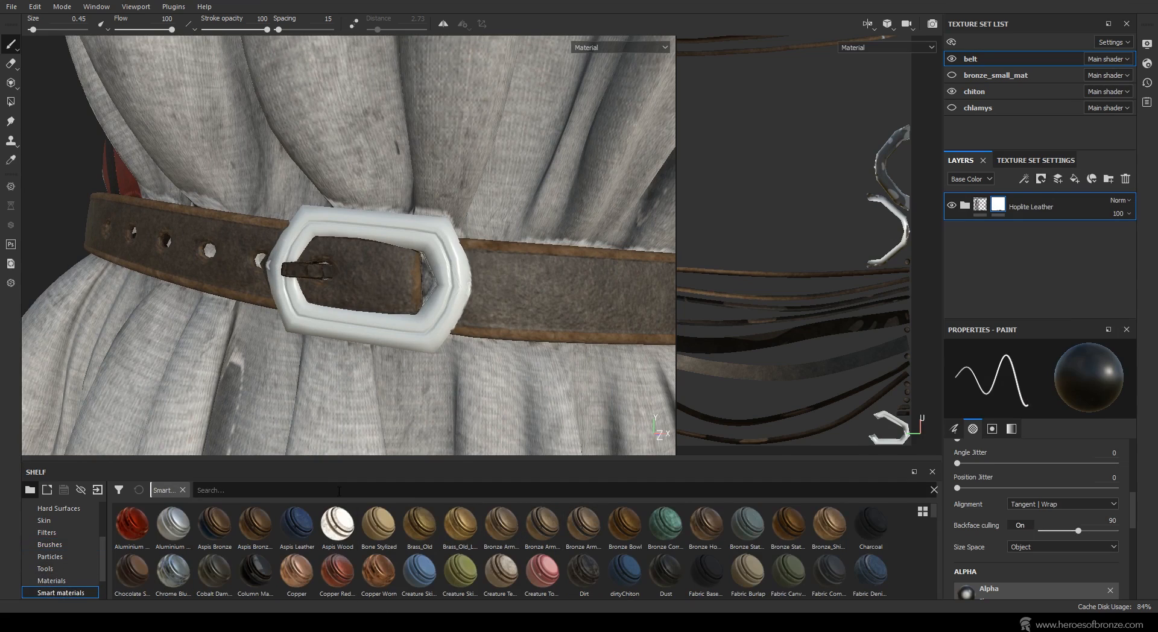
pyautogui.write('bow')
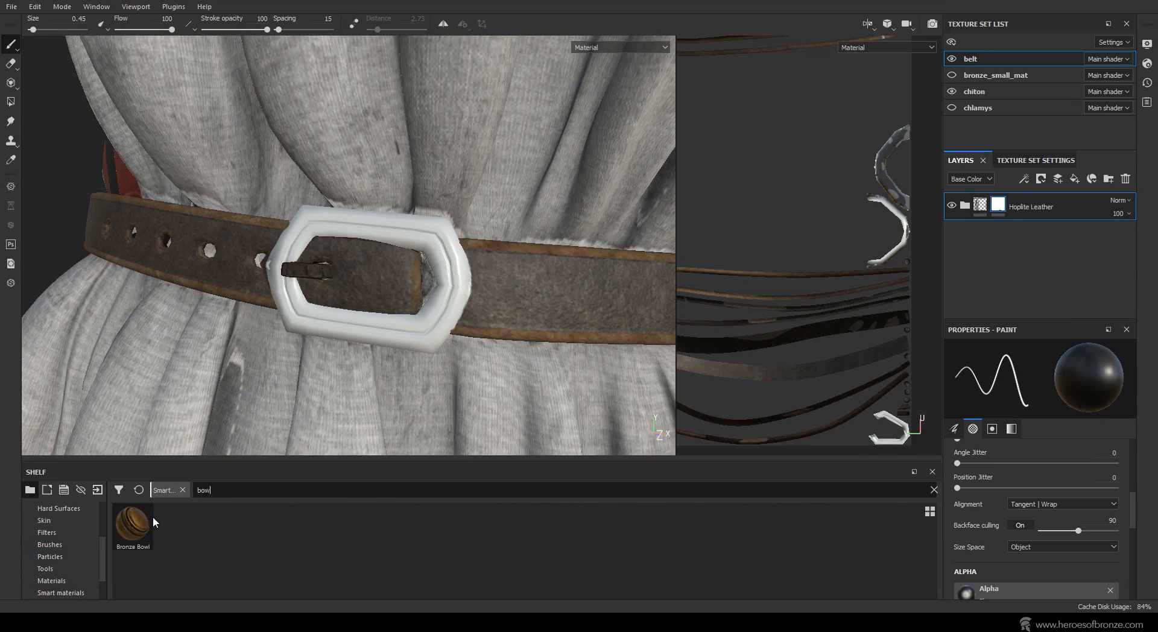
pyautogui.moveTo(151, 515)
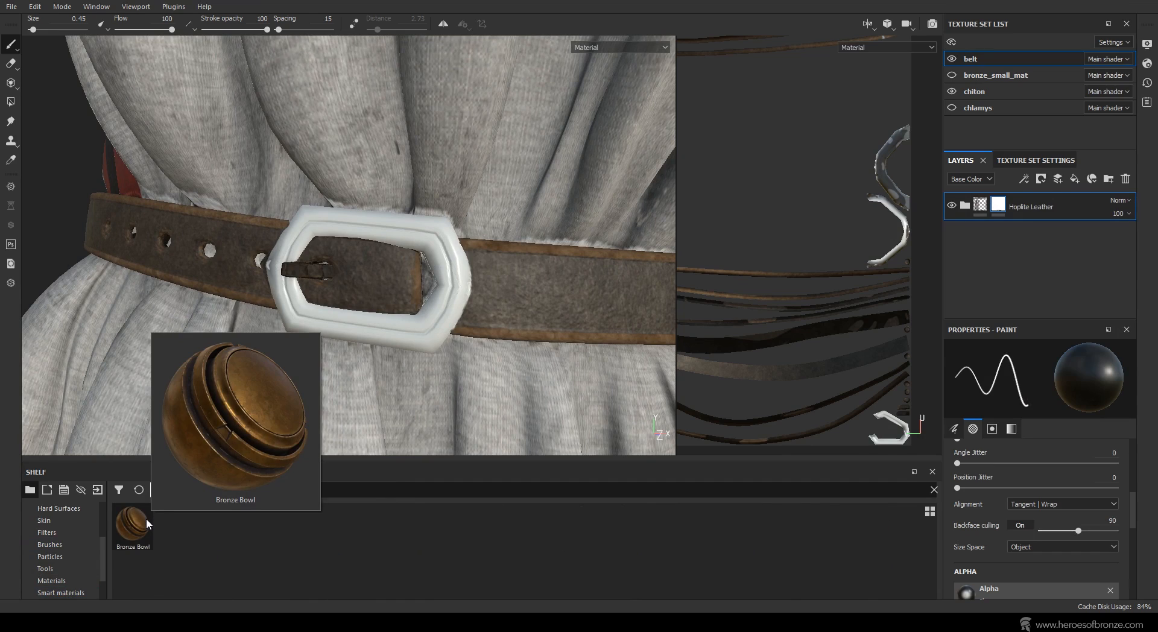
pyautogui.moveTo(146, 519); pyautogui.dragTo(1052, 194)
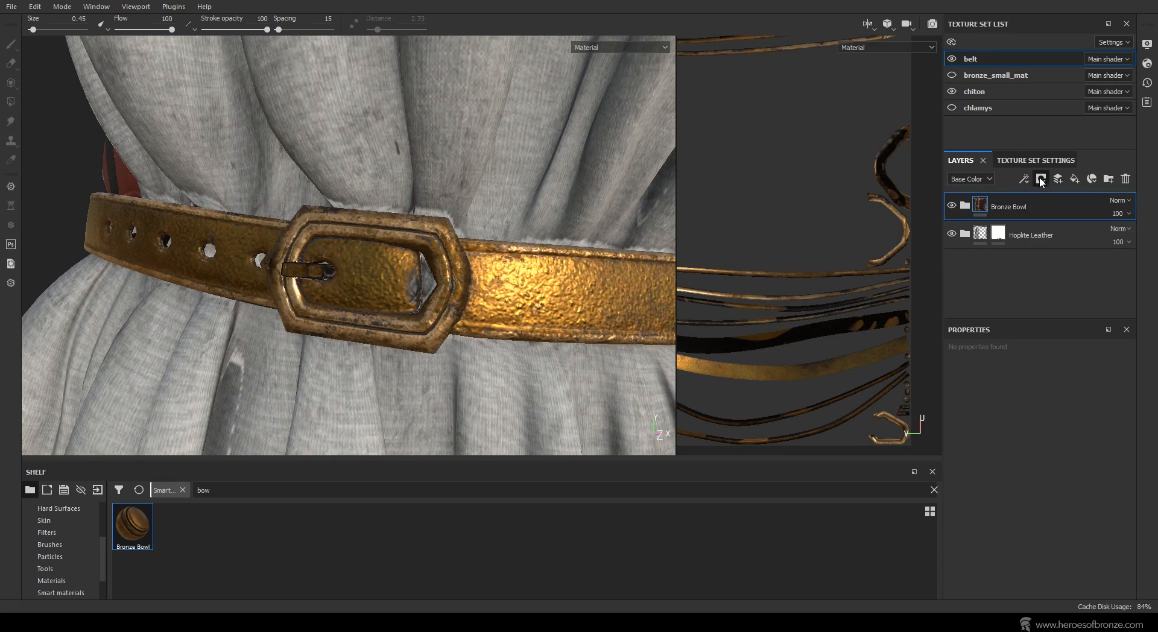
# Add a white mask to the Bronze Bowl folder and paste the copied leather mask into it.
pyautogui.click(1042, 178)
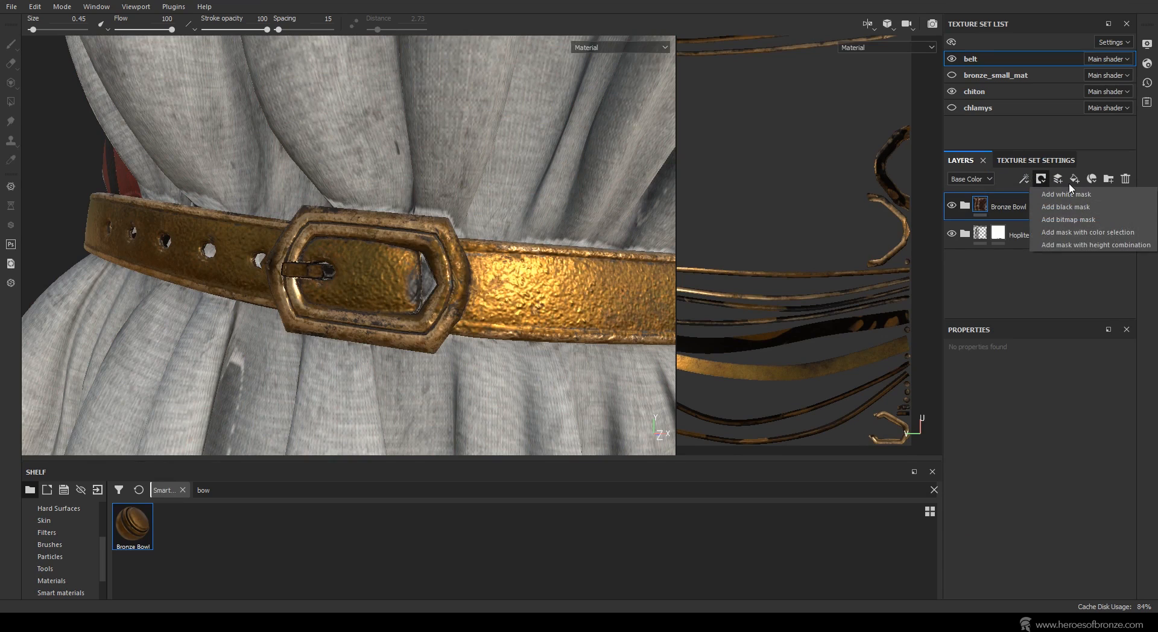
pyautogui.click(1080, 195)
pyautogui.rightClick(997, 205)
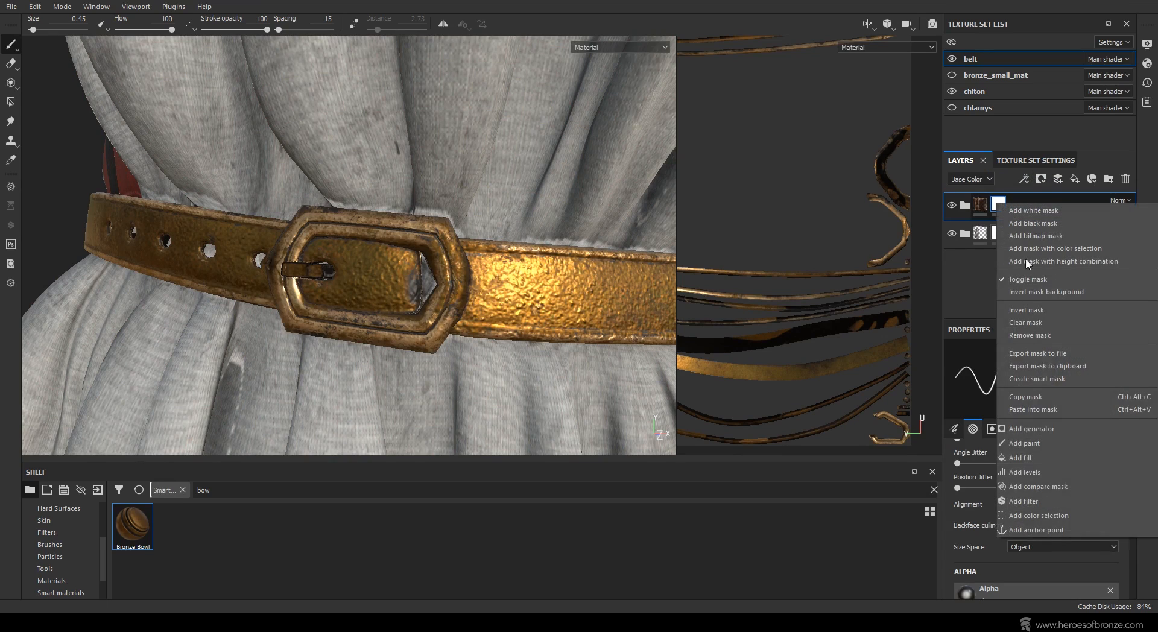
pyautogui.click(1033, 412)
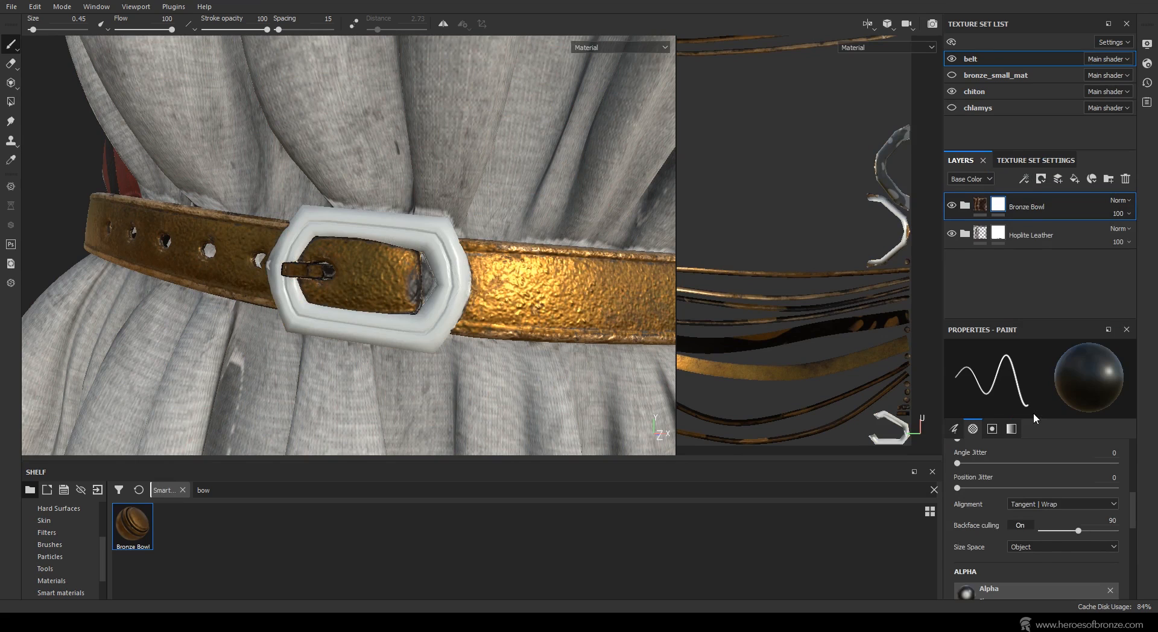
# Invert the Bronze Bowl folder's mask so the material covers the buckle instead of the leather strap.
pyautogui.rightClick(997, 207)
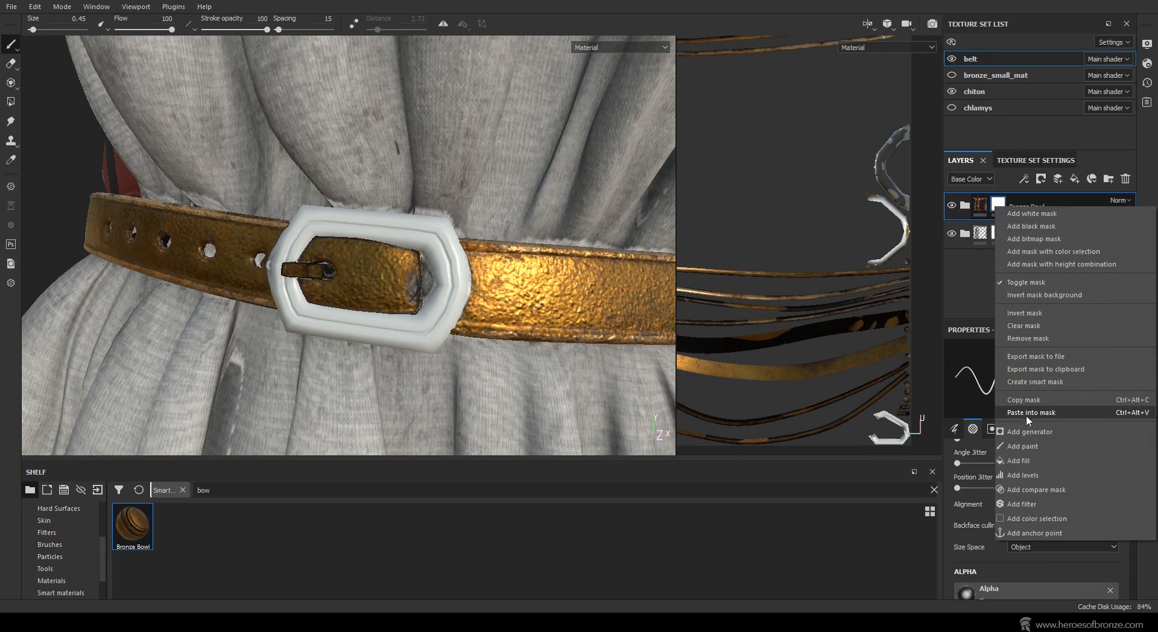
pyautogui.click(1044, 315)
pyautogui.scroll(2, 482, 302)
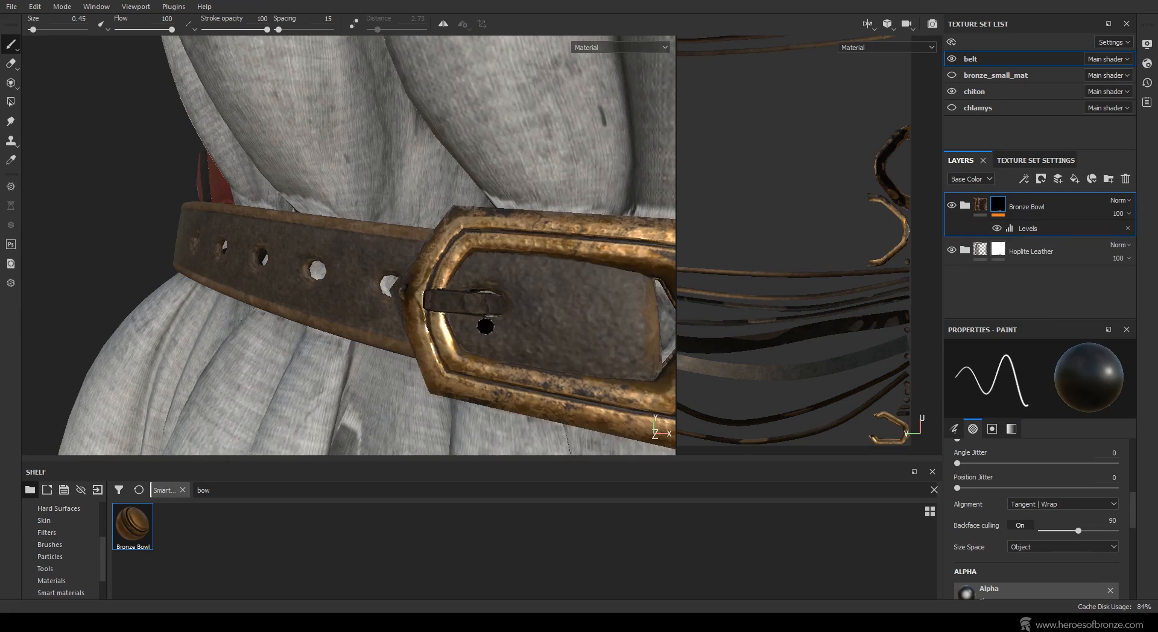
# Fill the buckle's prong with bronze in the Bronze Bowl mask, using Polygon Fill in mesh mode with color 0.
pyautogui.click(993, 204)
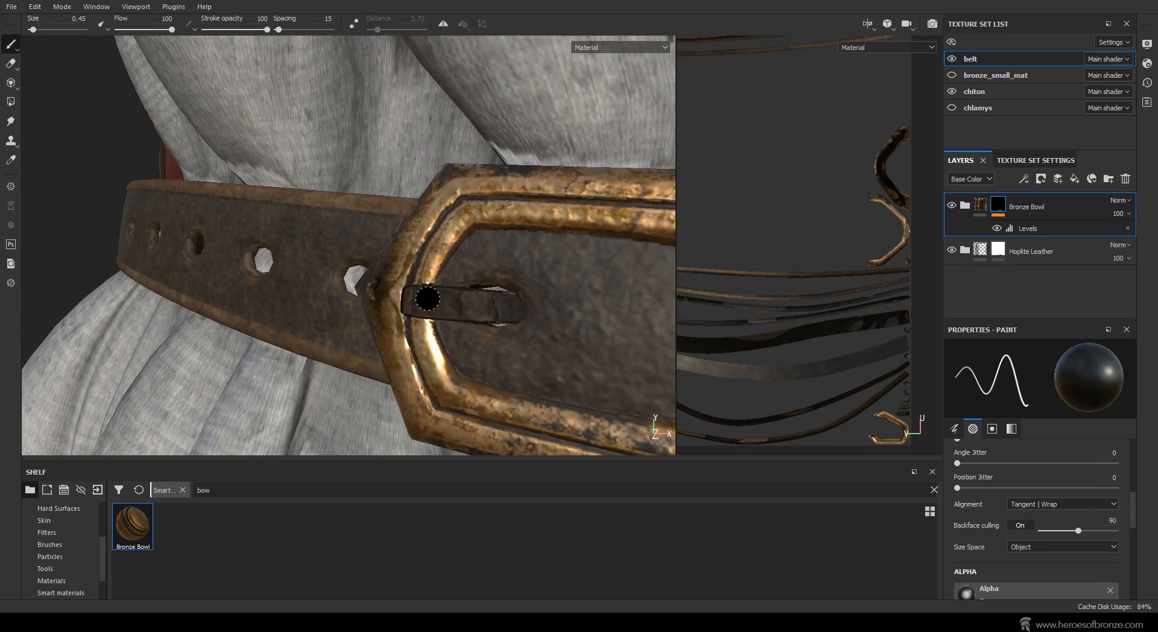
pyautogui.press('x')
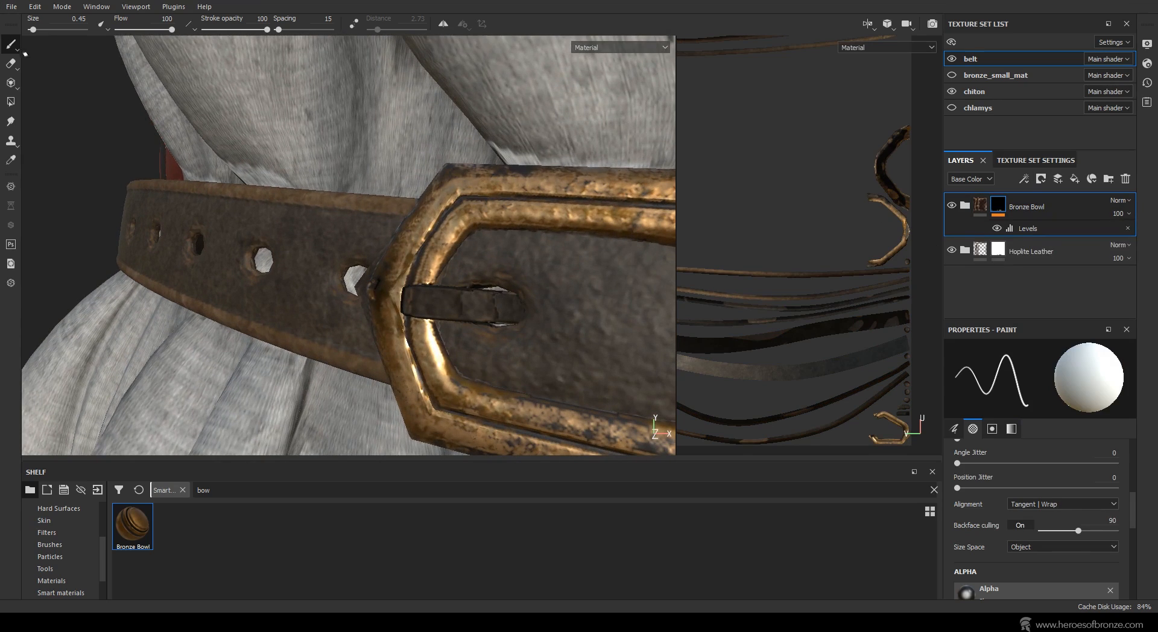
pyautogui.press('4')
pyautogui.press('x')
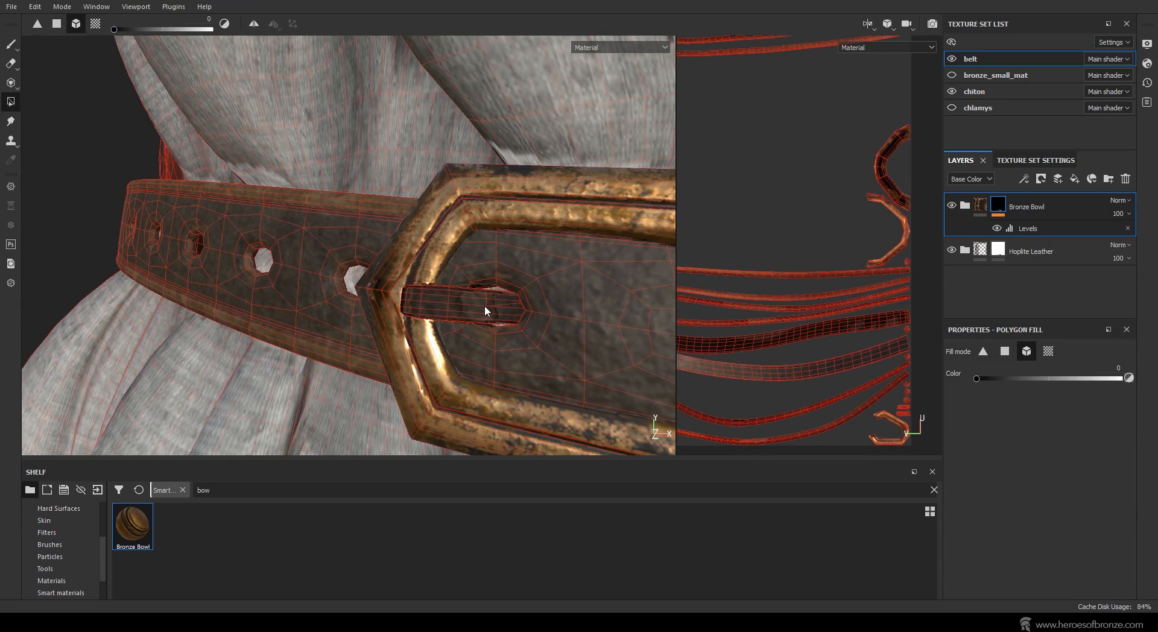
pyautogui.scroll(3, 477, 299)
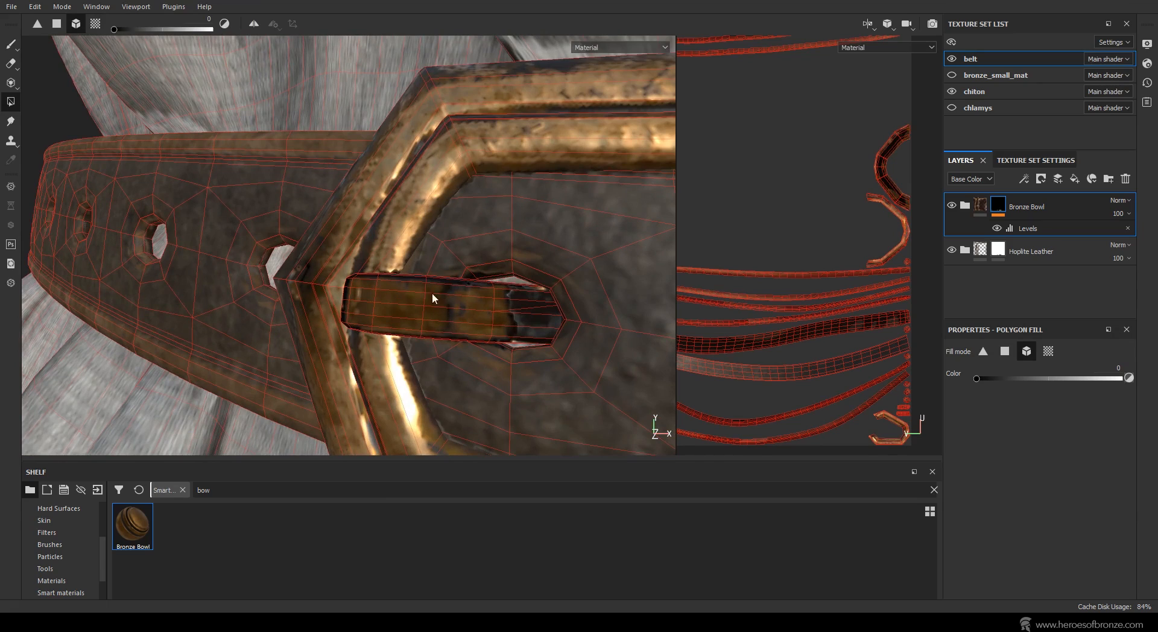
# Select the Hoplite Leather mask and switch back to the Paint brush with white.
pyautogui.click(998, 249)
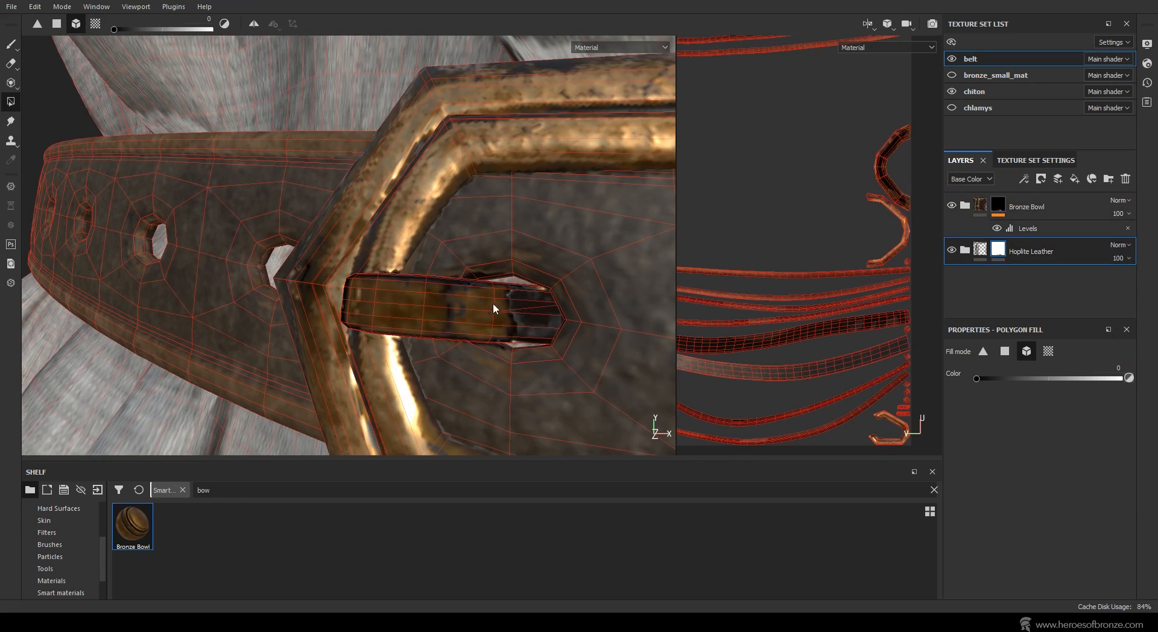
pyautogui.press('x')
pyautogui.press('1')
pyautogui.scroll(-5, 574, 266)
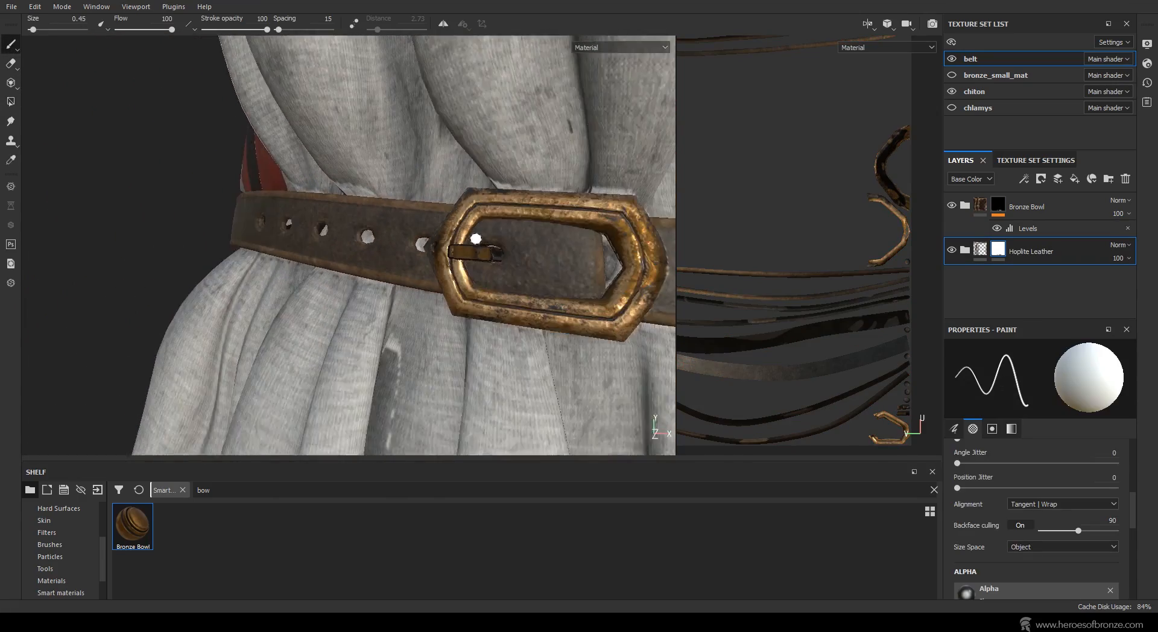
pyautogui.scroll(-6, 574, 266)
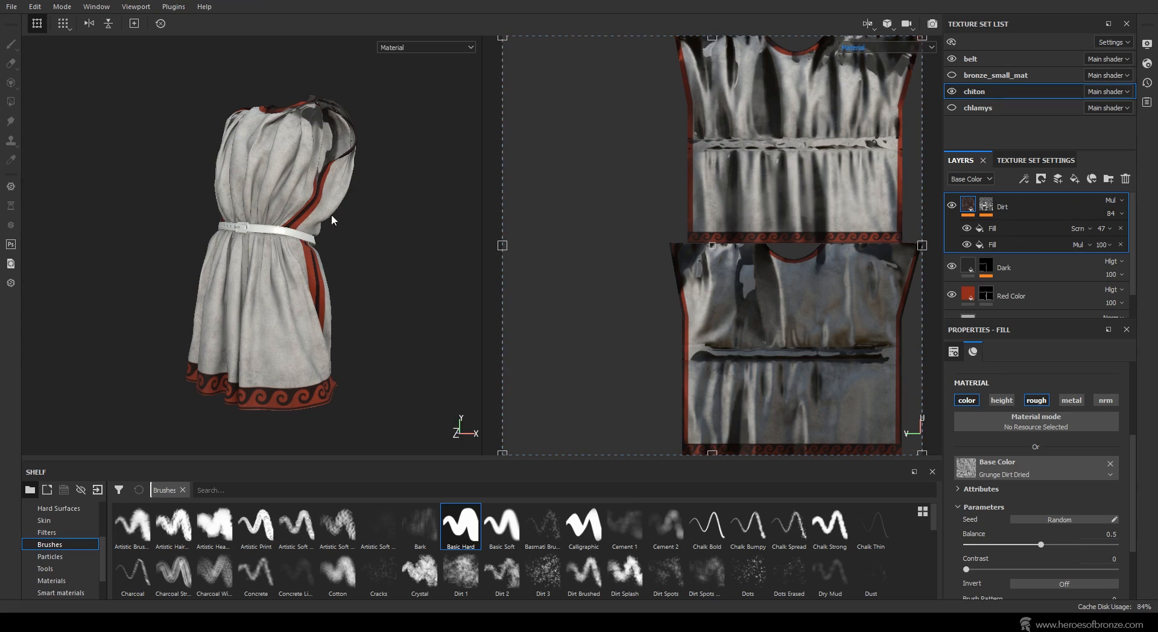
# Examine the chiton's wave-patterned hem, neckline, shoulder and side trim up close and from several angles.
pyautogui.scroll(6, 305, 392)
pyautogui.keyDown('alt'); pyautogui.moveTo(418, 210); pyautogui.dragTo(323, 250, button='right'); pyautogui.keyUp('alt')
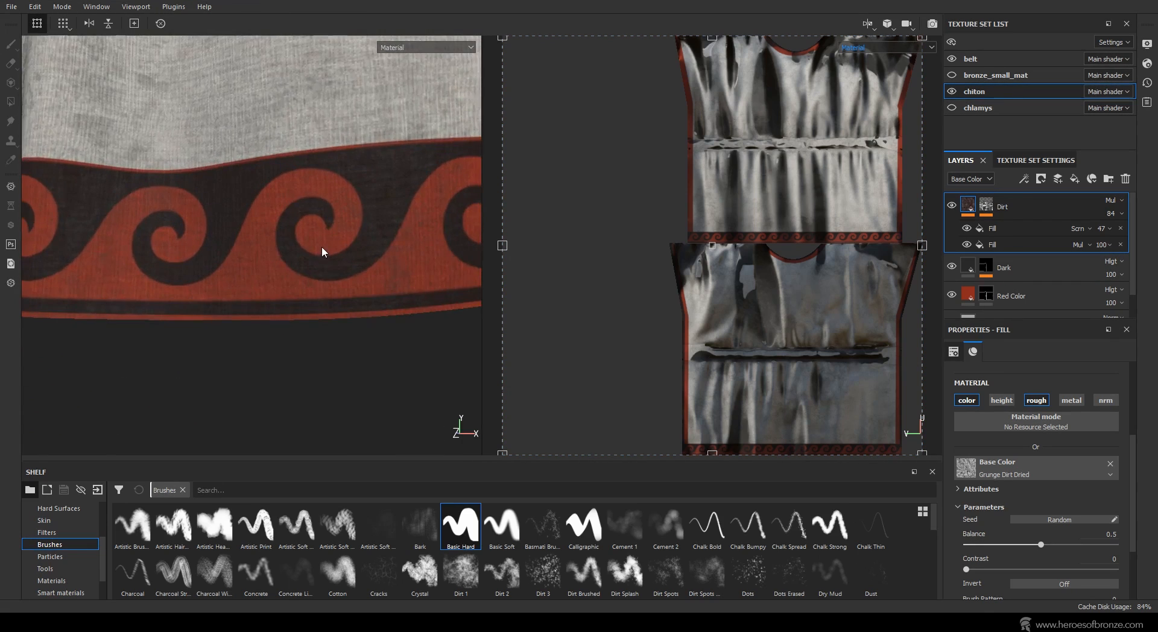
pyautogui.keyDown('alt'); pyautogui.moveTo(325, 306); pyautogui.dragTo(385, 193); pyautogui.keyUp('alt')
pyautogui.keyDown('alt'); pyautogui.moveTo(344, 198); pyautogui.dragTo(352, 500, button='middle'); pyautogui.keyUp('alt')
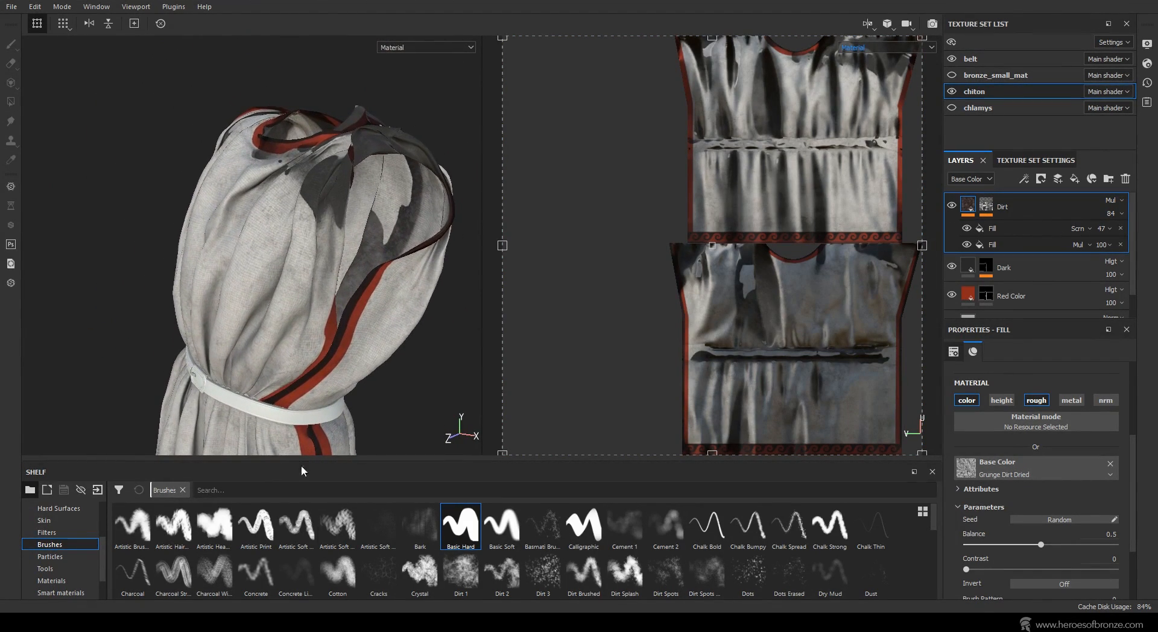
pyautogui.keyDown('alt'); pyautogui.moveTo(278, 261); pyautogui.dragTo(318, 266); pyautogui.keyUp('alt')
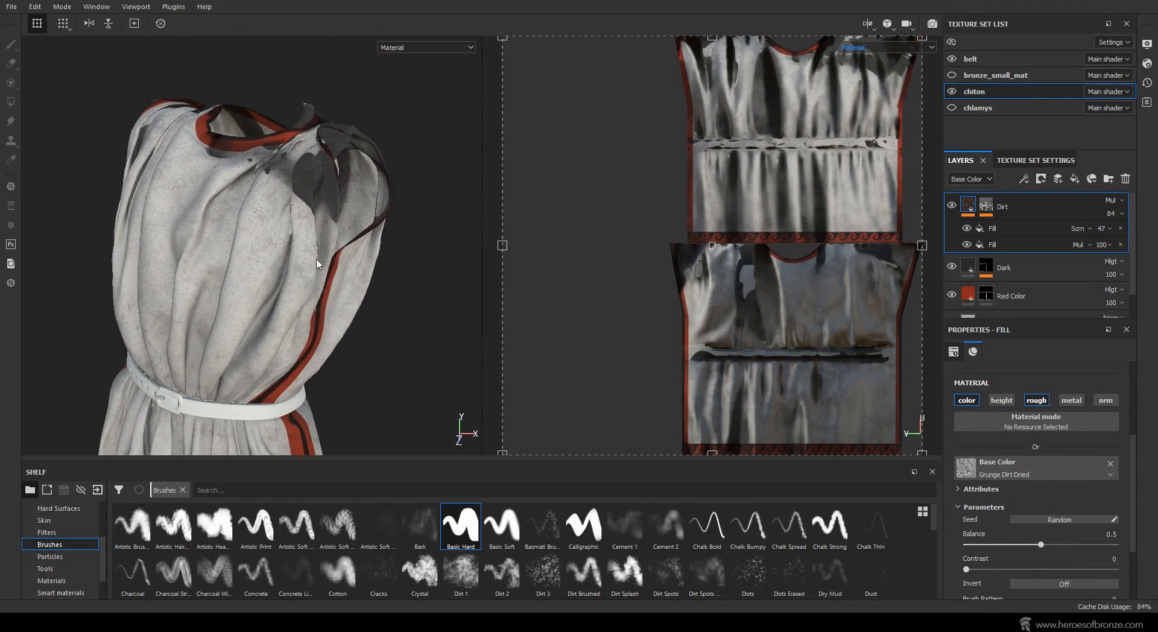
pyautogui.moveTo(241, 270)
pyautogui.keyDown('alt'); pyautogui.mouseDown(button='middle')
pyautogui.moveTo(285, 199)
pyautogui.moveTo(245, 258)
pyautogui.mouseUp(button='middle'); pyautogui.keyUp('alt')
pyautogui.keyDown('alt'); pyautogui.moveTo(245, 258); pyautogui.dragTo(181, 259); pyautogui.keyUp('alt')
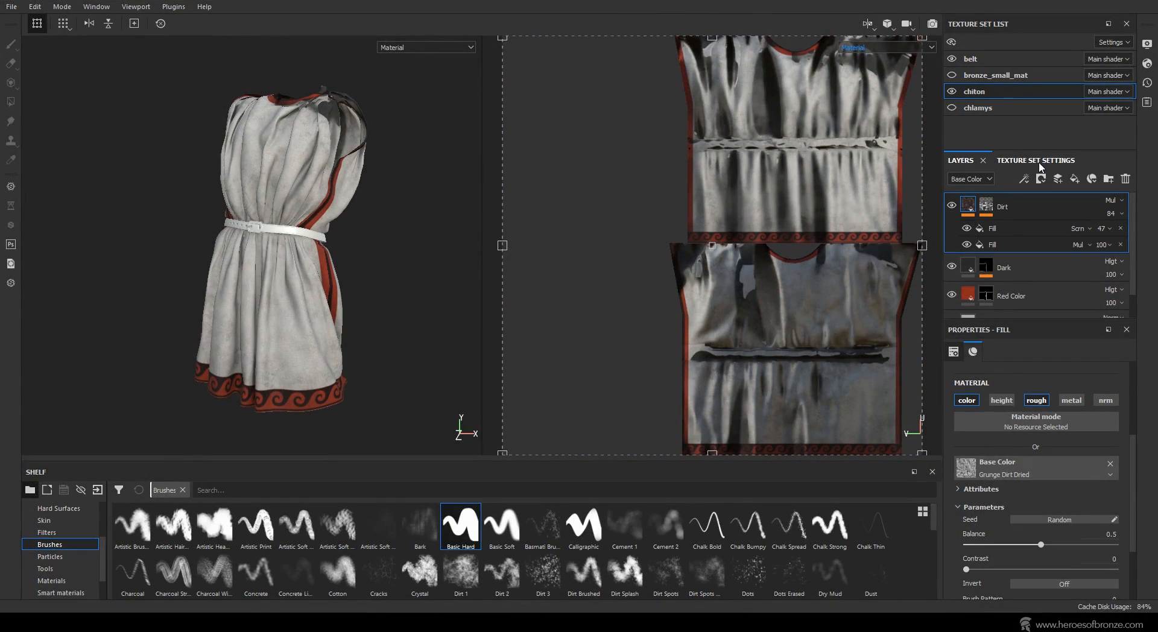
# Add an Opacity channel to the chiton texture set and return to its layer stack.
pyautogui.click(1040, 161)
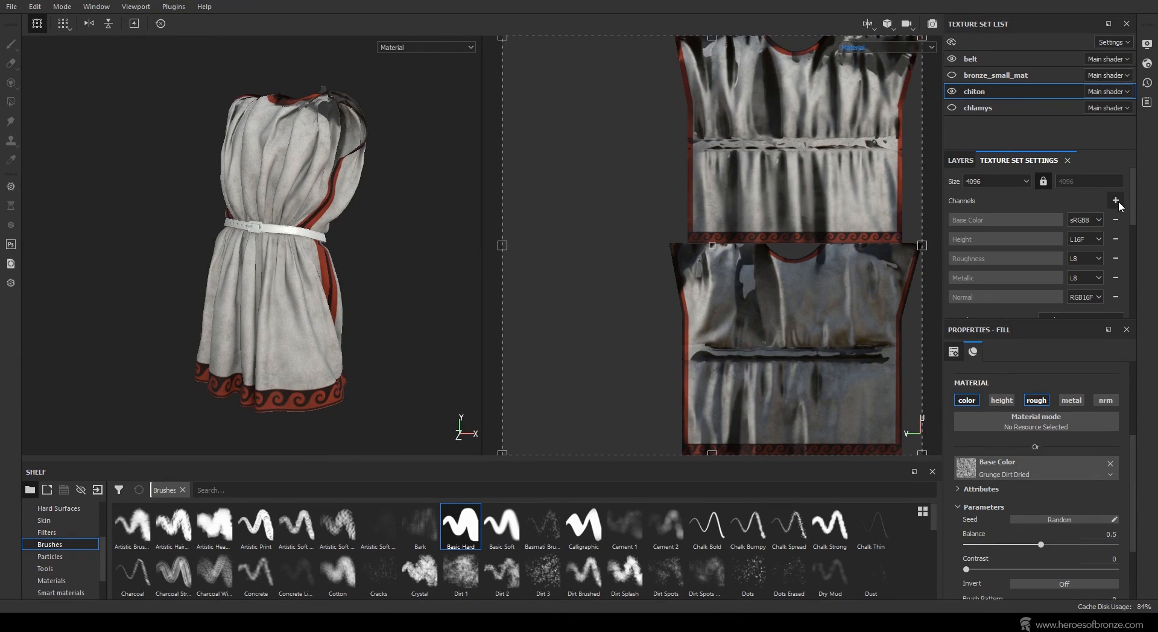
pyautogui.click(1117, 202)
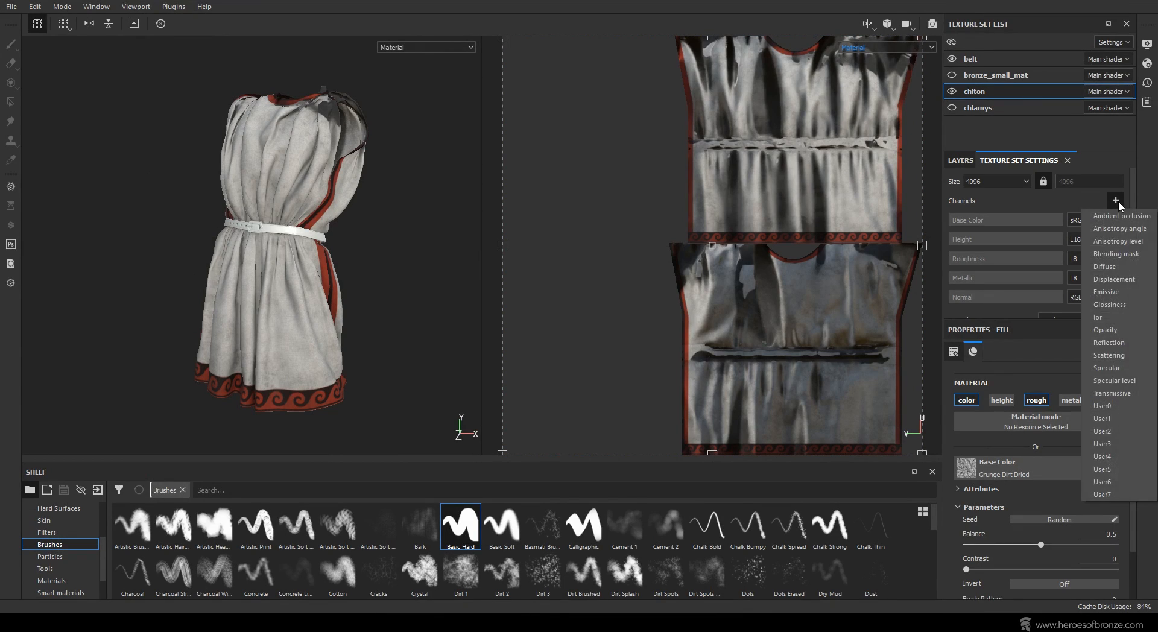
pyautogui.click(1130, 330)
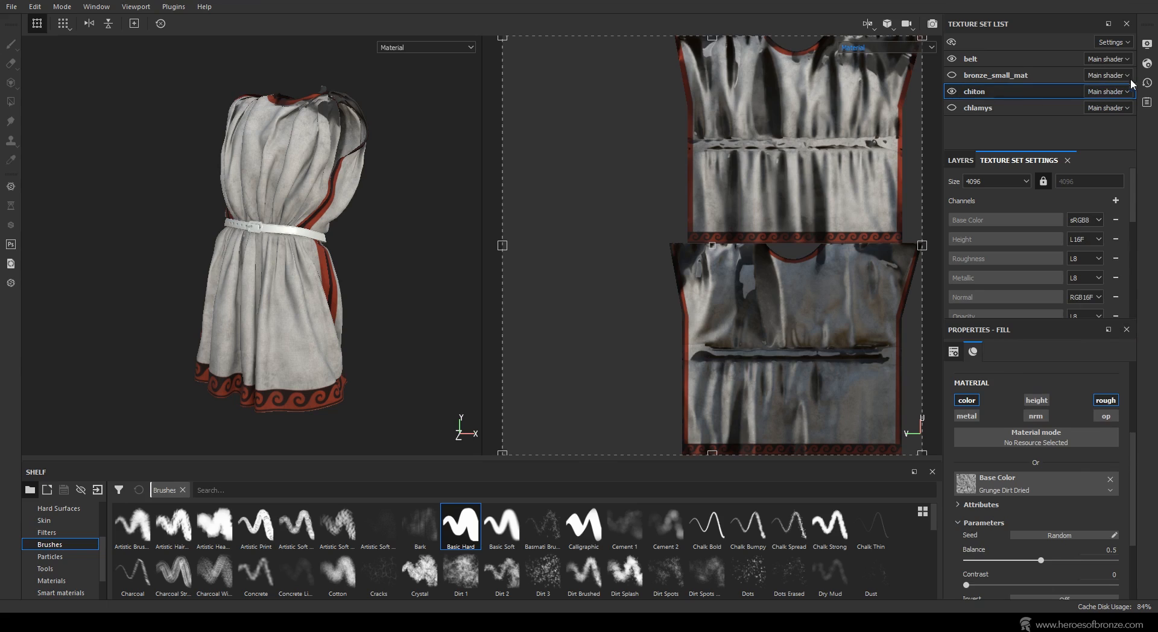
pyautogui.scroll(-2, 1036, 223)
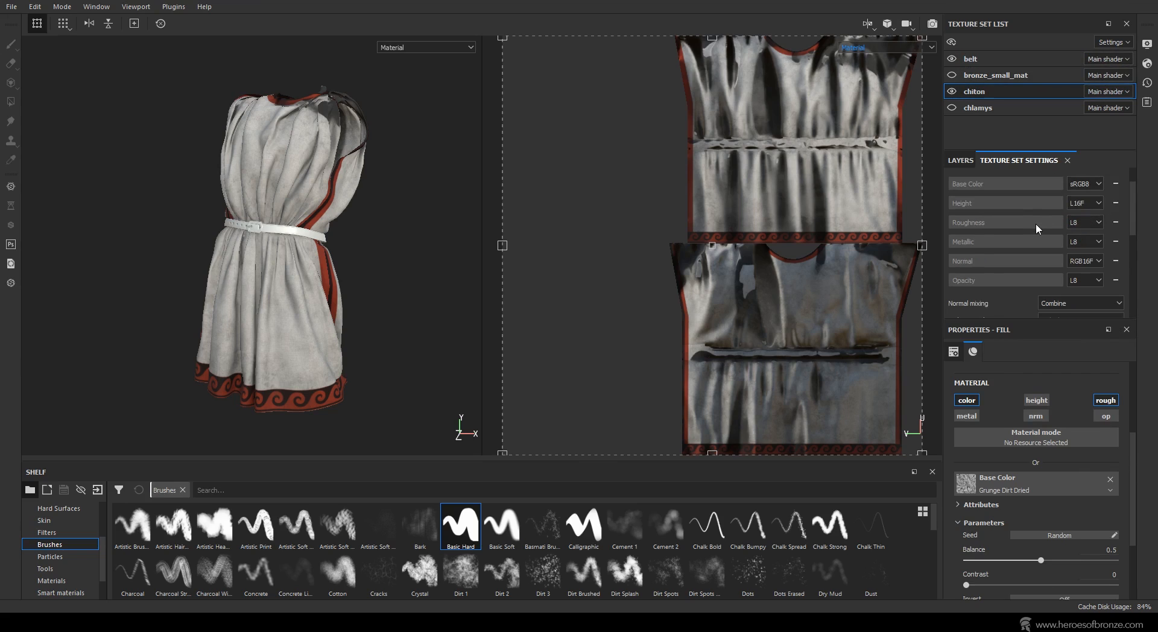
pyautogui.click(960, 160)
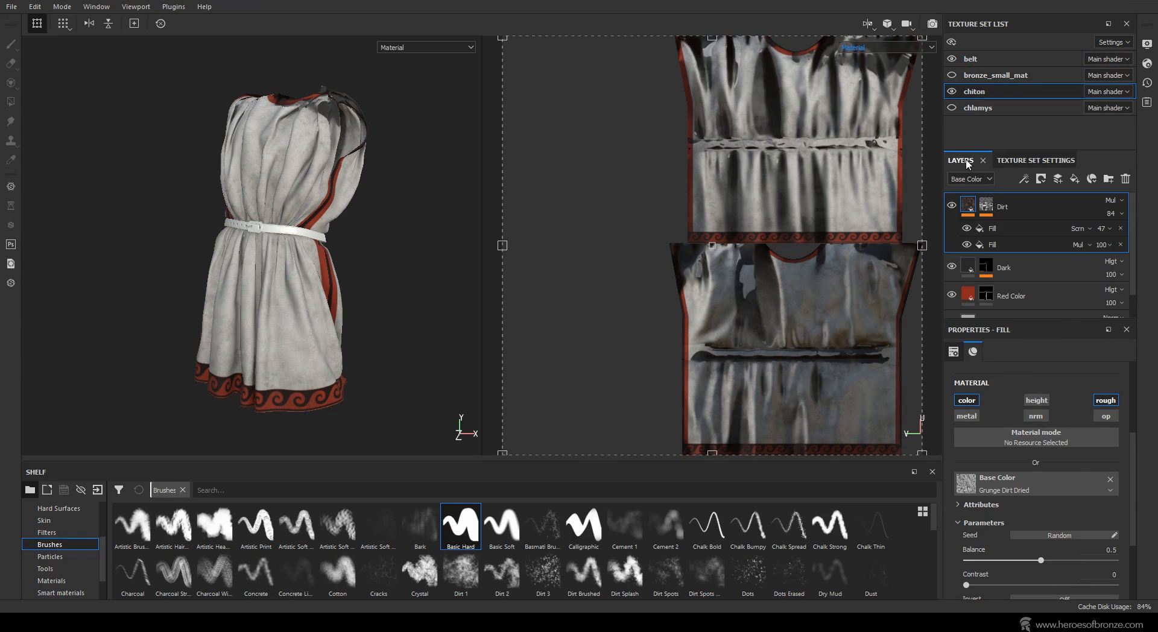
# Change the Main shader to pbr-metal-rough-with-alpha-blending and check the chiton in the viewport.
pyautogui.click(1152, 66)
pyautogui.click(1037, 97)
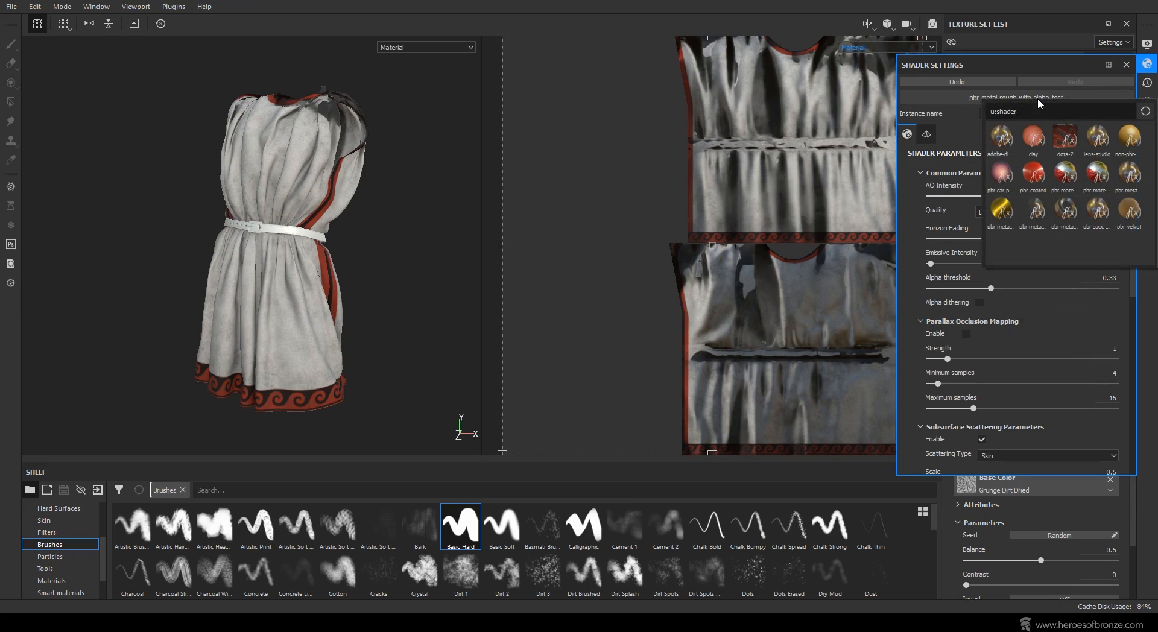
pyautogui.moveTo(1038, 220)
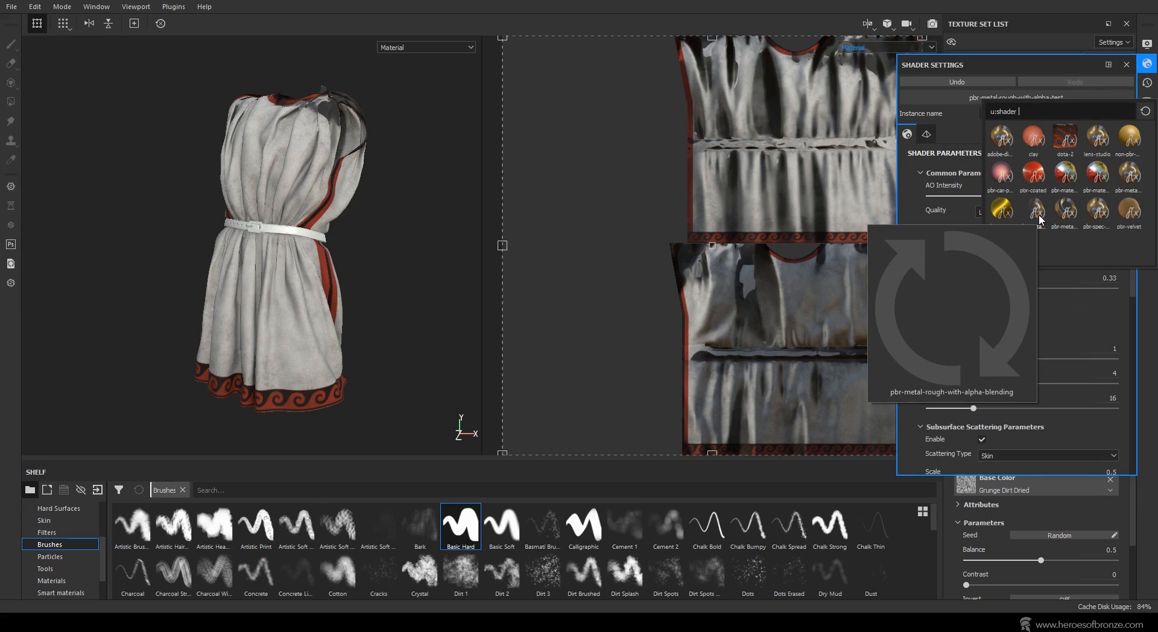
pyautogui.click(1038, 220)
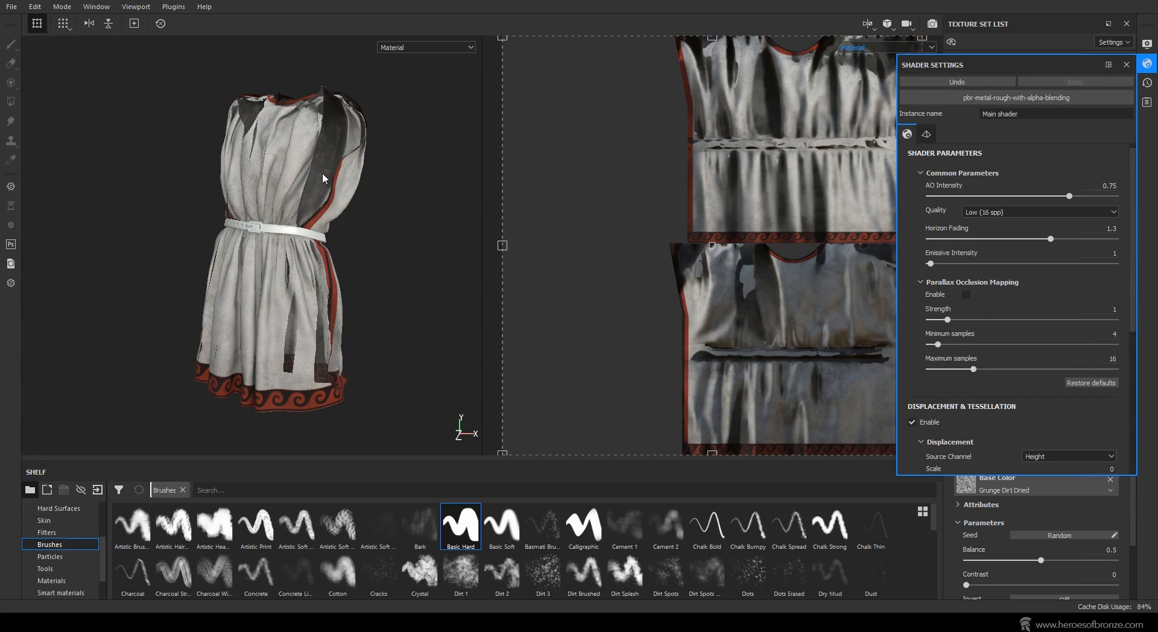
pyautogui.moveTo(386, 154)
pyautogui.keyDown('alt'); pyautogui.mouseDown()
pyautogui.moveTo(374, 158)
pyautogui.moveTo(387, 170)
pyautogui.mouseUp(); pyautogui.keyUp('alt')
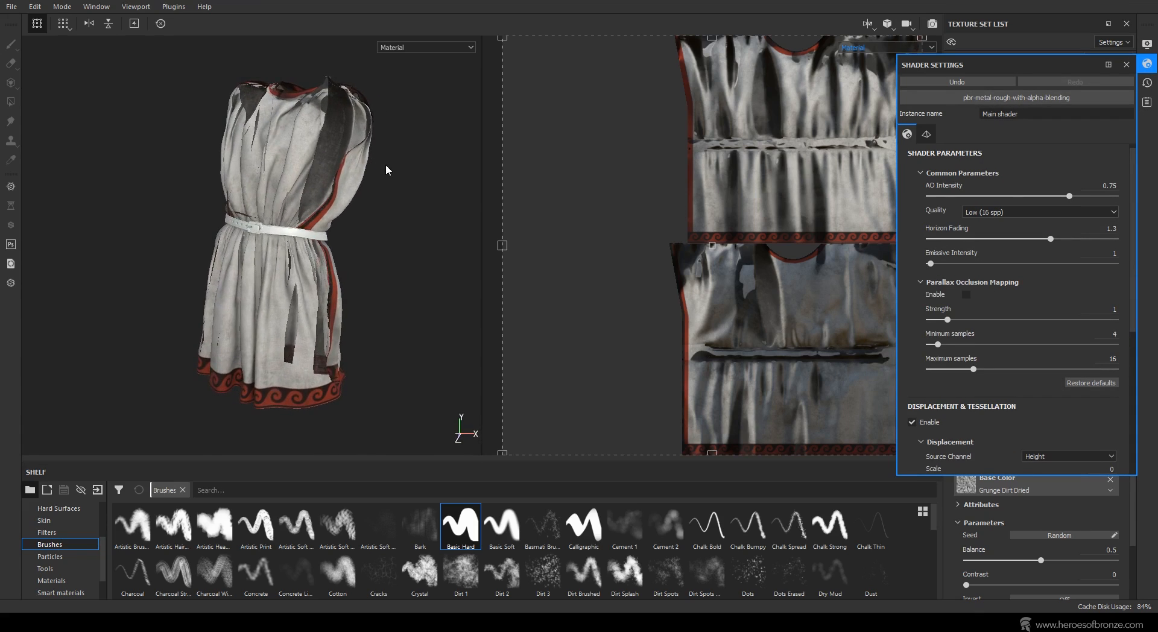
pyautogui.click(1125, 64)
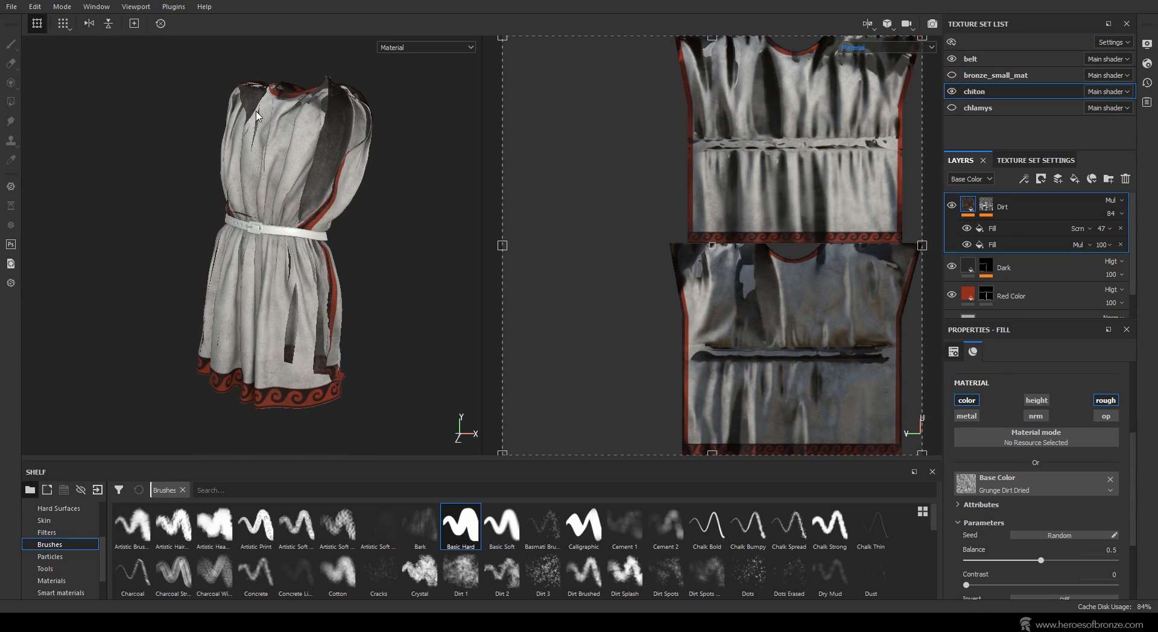
# Add a fill layer above Dirt, group it into a folder and name the folder "Opacity".
pyautogui.click(1080, 180)
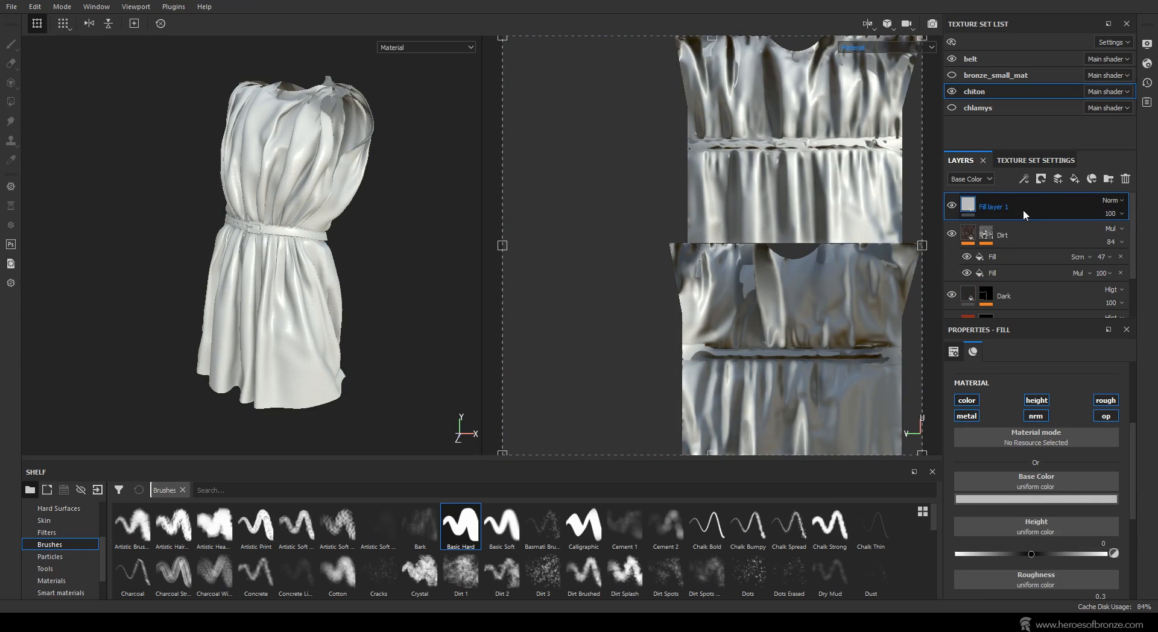
pyautogui.hotkey('ctrl', 'g')
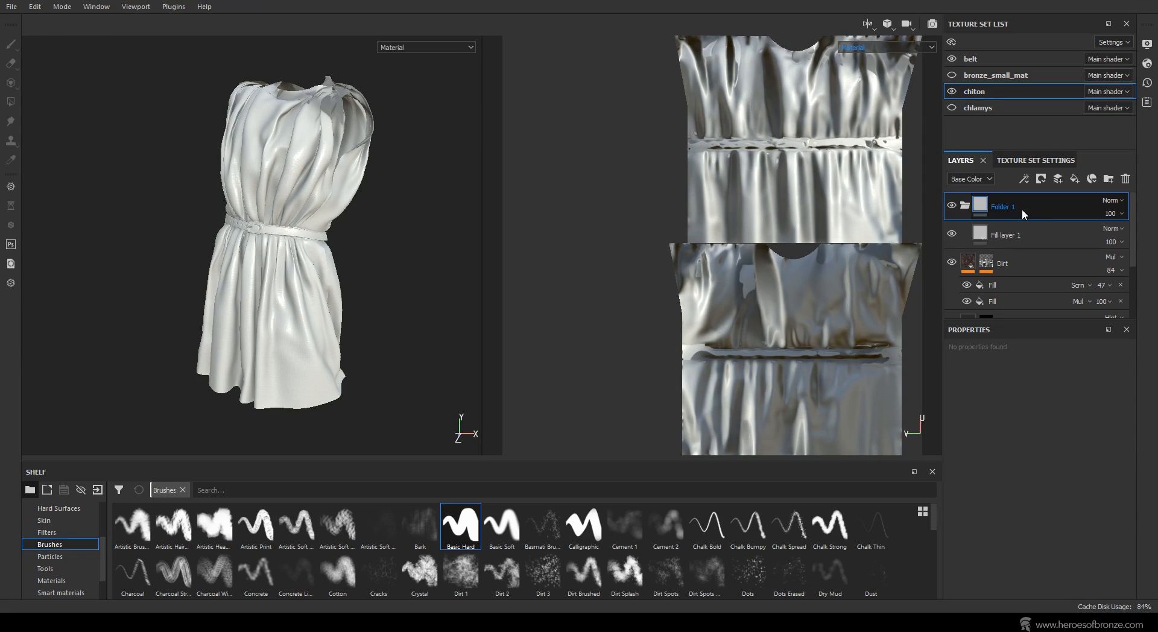
pyautogui.doubleClick(1021, 208)
pyautogui.write('Opacity')
# Limit the fill layer in the Opacity folder to the opacity channel at value 1 and rename it "Fill Opacity".
pyautogui.click(1019, 235)
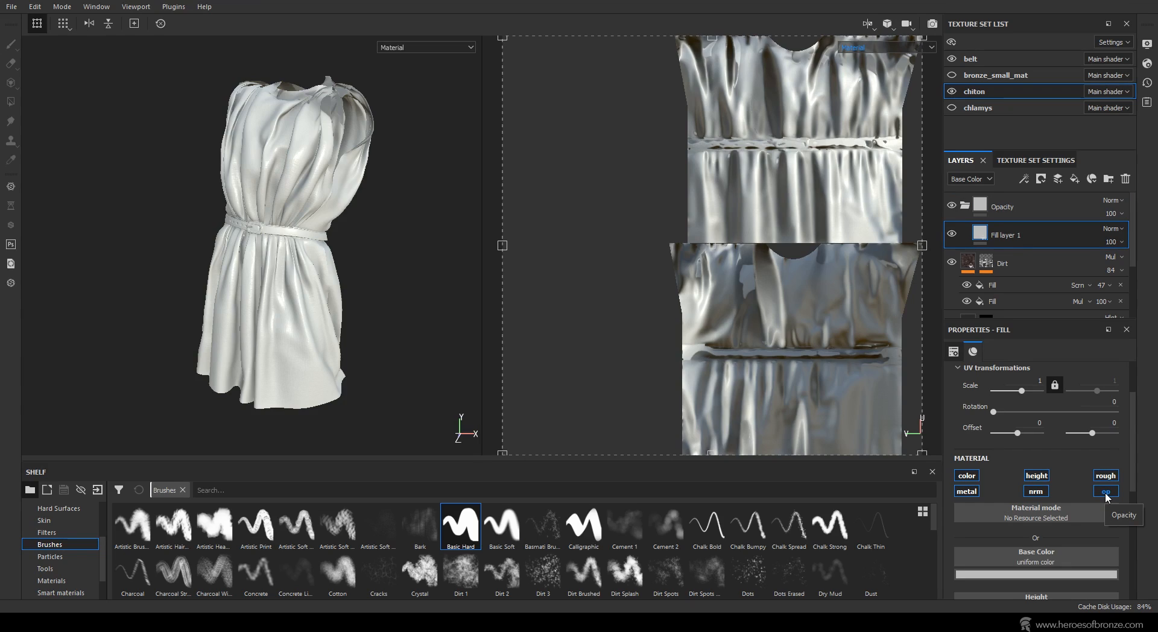
pyautogui.click(1107, 493)
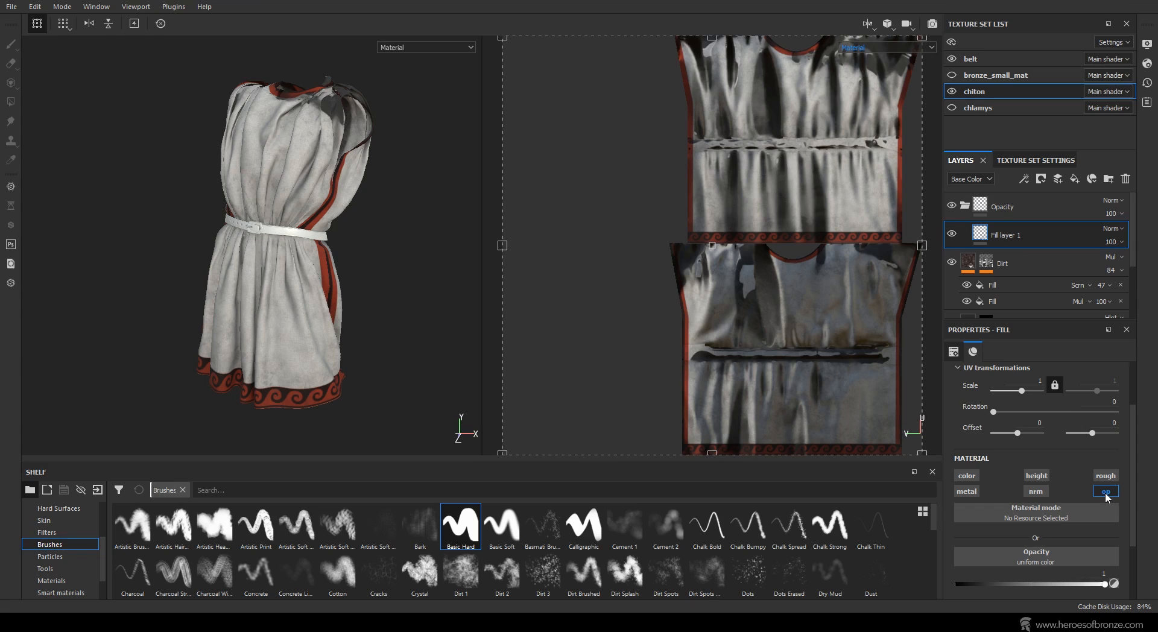
pyautogui.scroll(-2, 1107, 584)
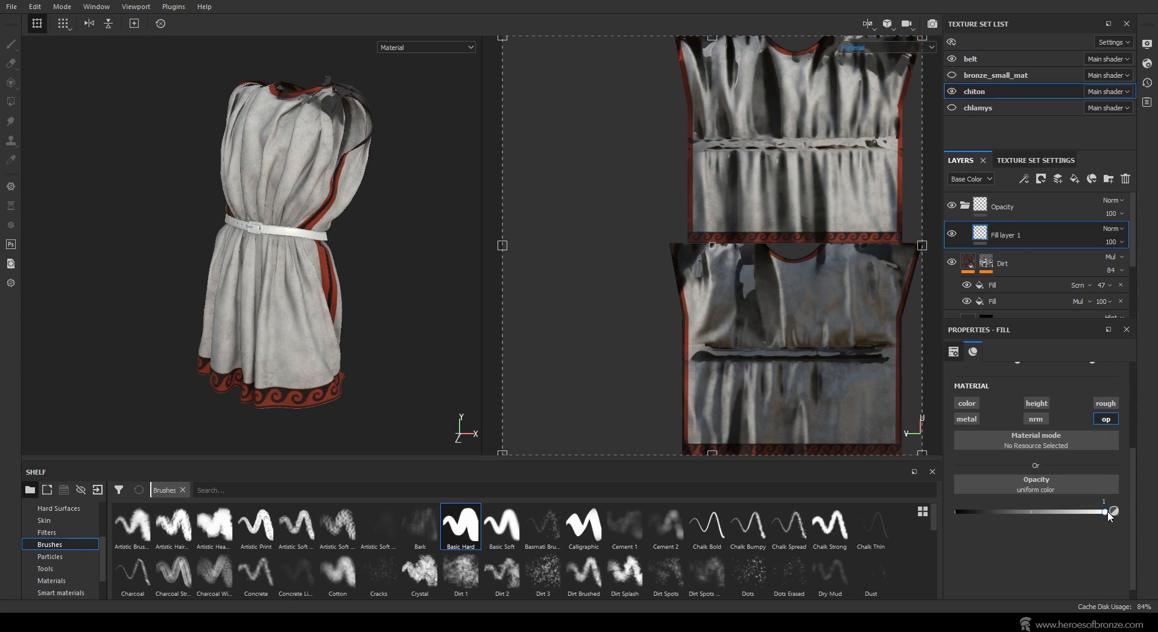
pyautogui.moveTo(1107, 512); pyautogui.dragTo(1148, 516)
pyautogui.doubleClick(1005, 234)
pyautogui.write('Fill Opacity')
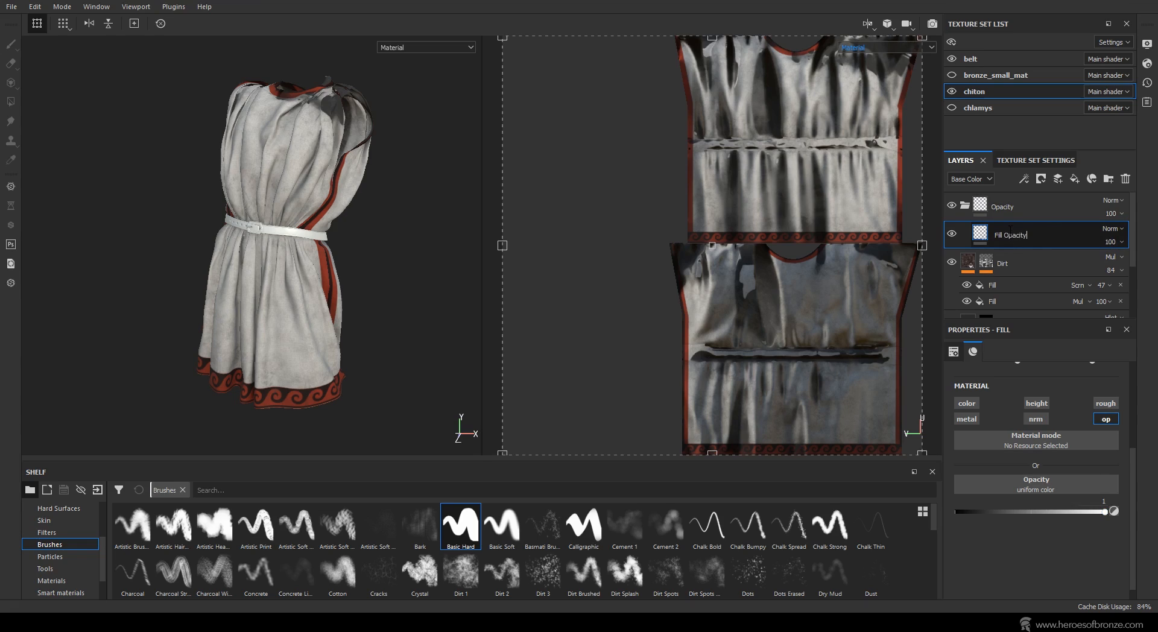
pyautogui.press('Return')
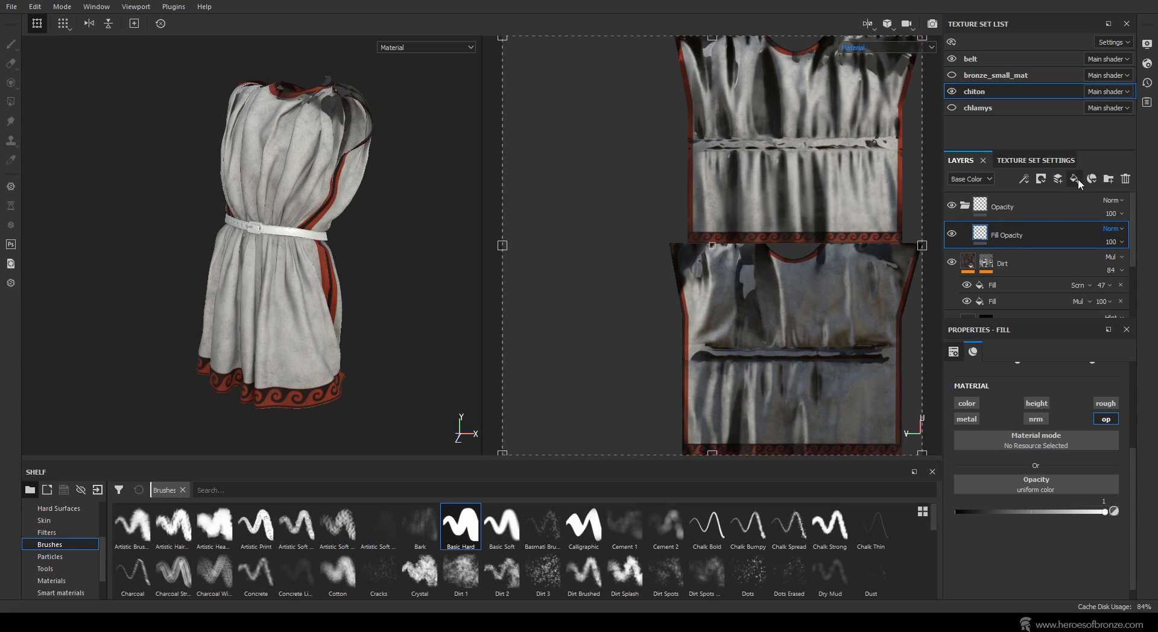
# Add another fill layer above Fill Opacity in the Opacity folder and name it "Transparency".
pyautogui.click(1077, 179)
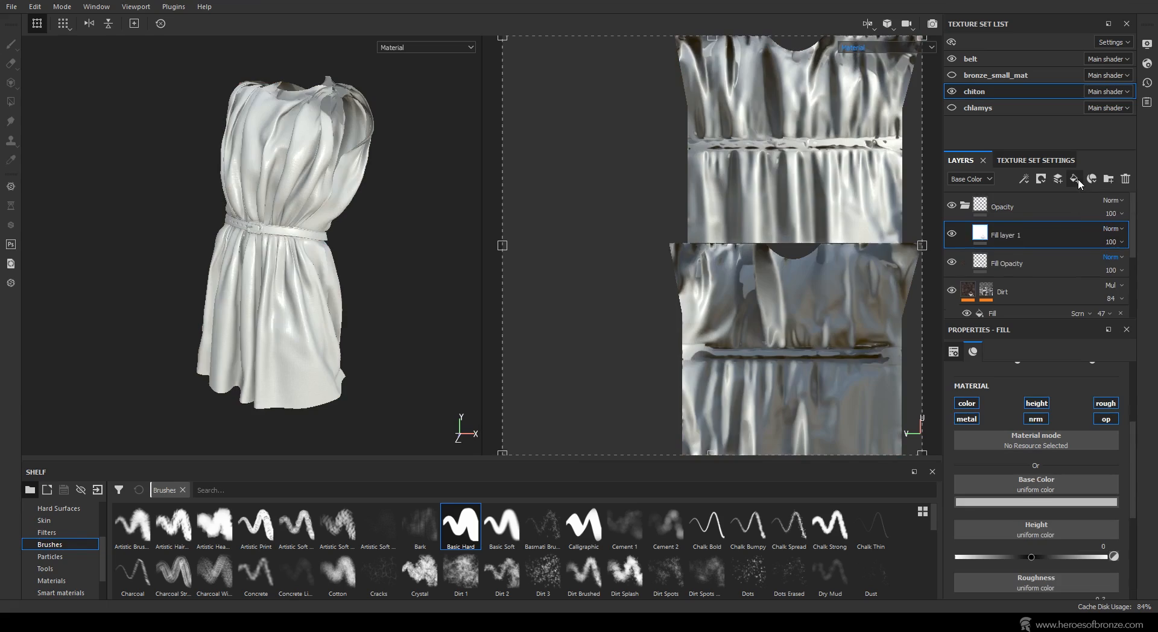
pyautogui.doubleClick(1003, 235)
pyautogui.write('Transpa')
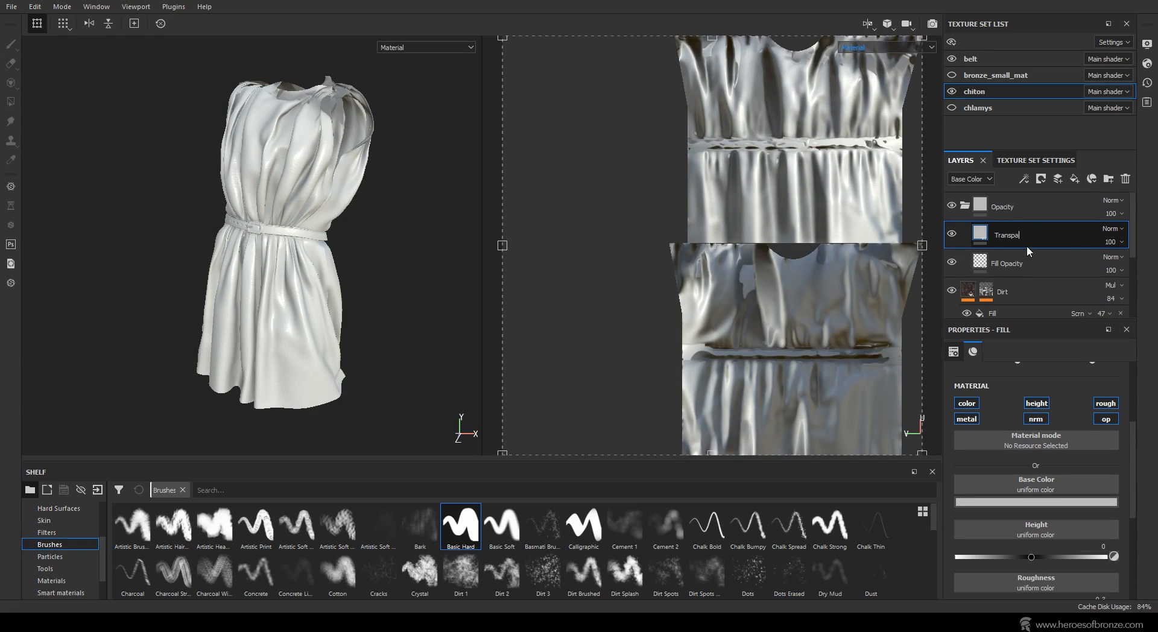
pyautogui.write('rency')
pyautogui.press('Return')
# Limit the Transparency layer to the opacity channel and set its opacity value to 0.
pyautogui.click(1106, 419)
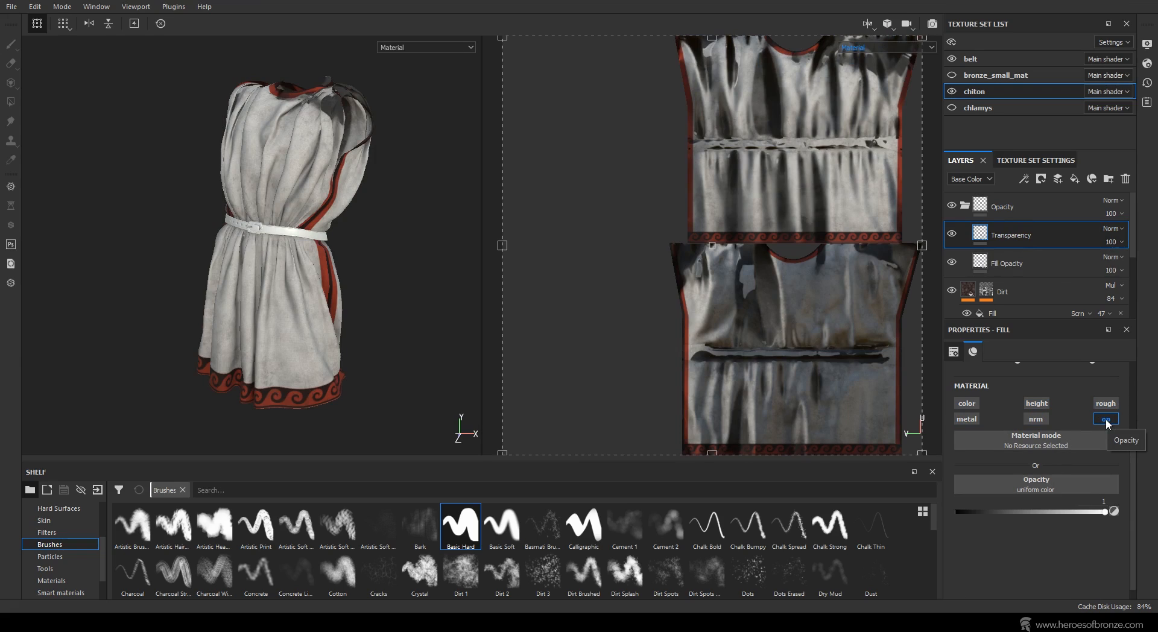
pyautogui.click(1056, 511)
pyautogui.moveTo(1055, 513); pyautogui.dragTo(930, 507)
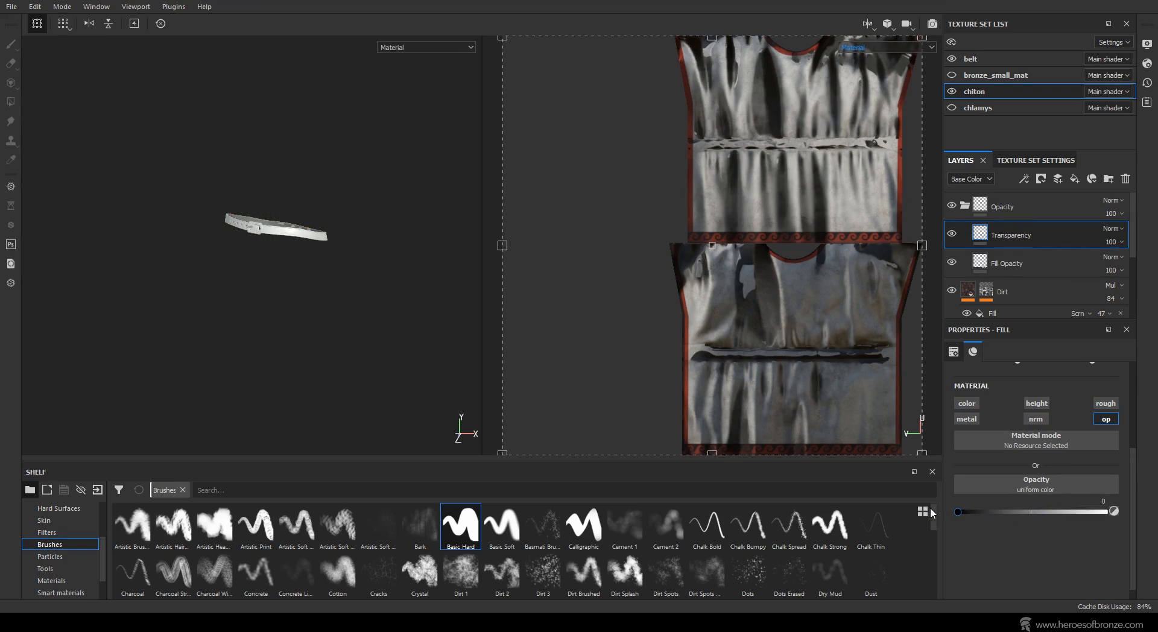
# Add a black mask to the Transparency layer and choose the Hatching Grid brush with angle jitter 4 and size 3.97.
pyautogui.click(1041, 179)
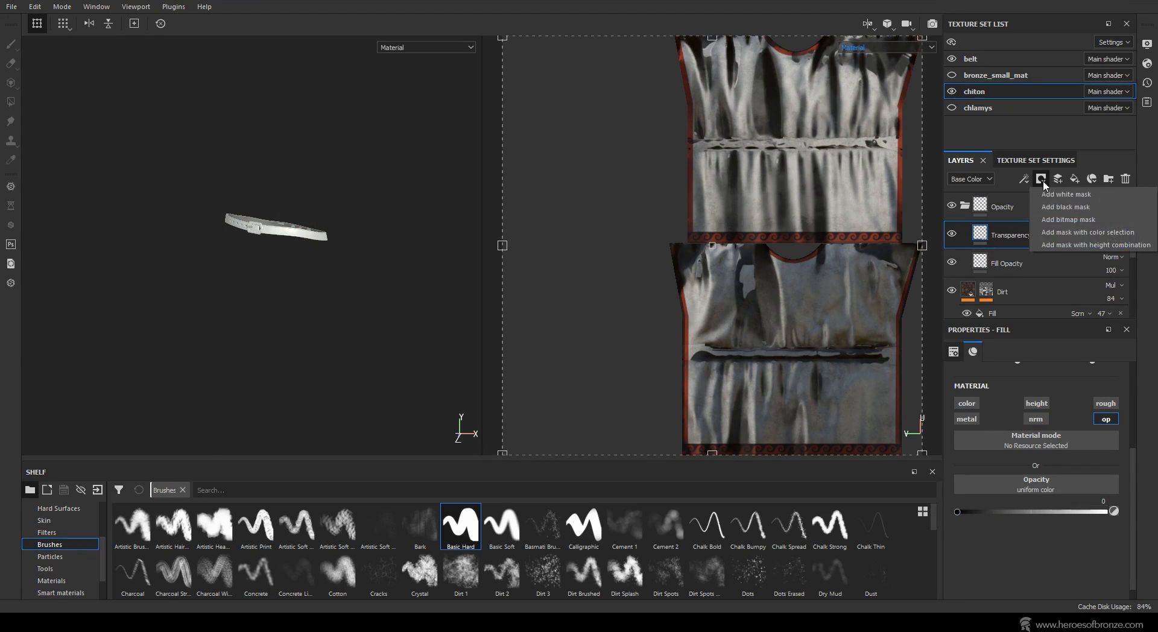
pyautogui.click(1064, 207)
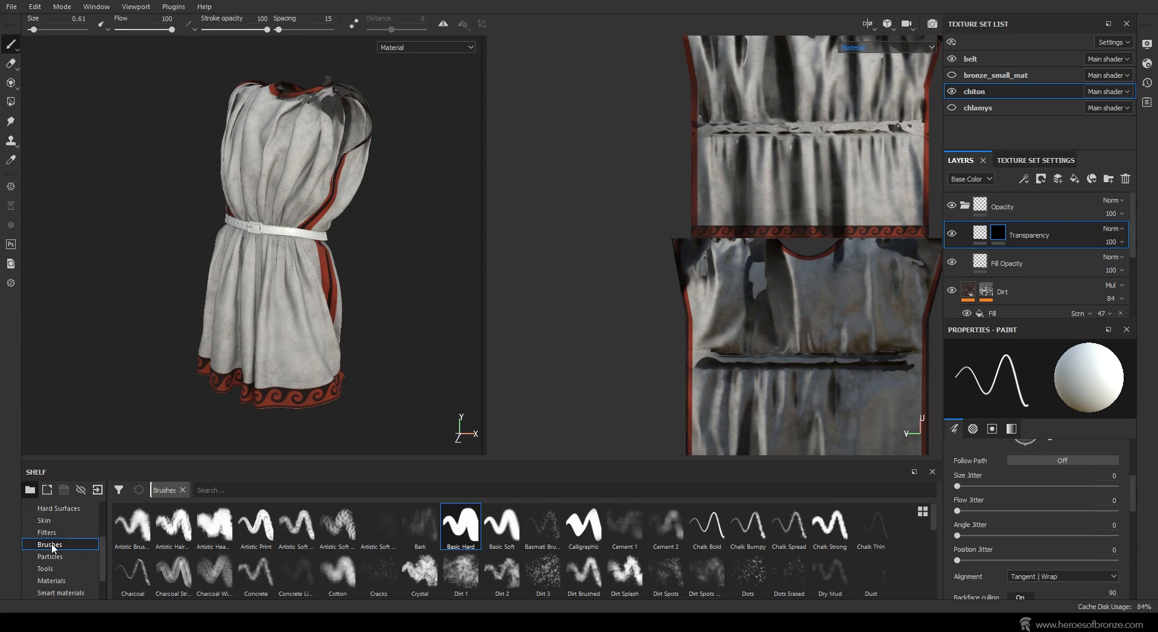
pyautogui.scroll(-2, 338, 567)
pyautogui.click(337, 579)
pyautogui.moveTo(332, 582)
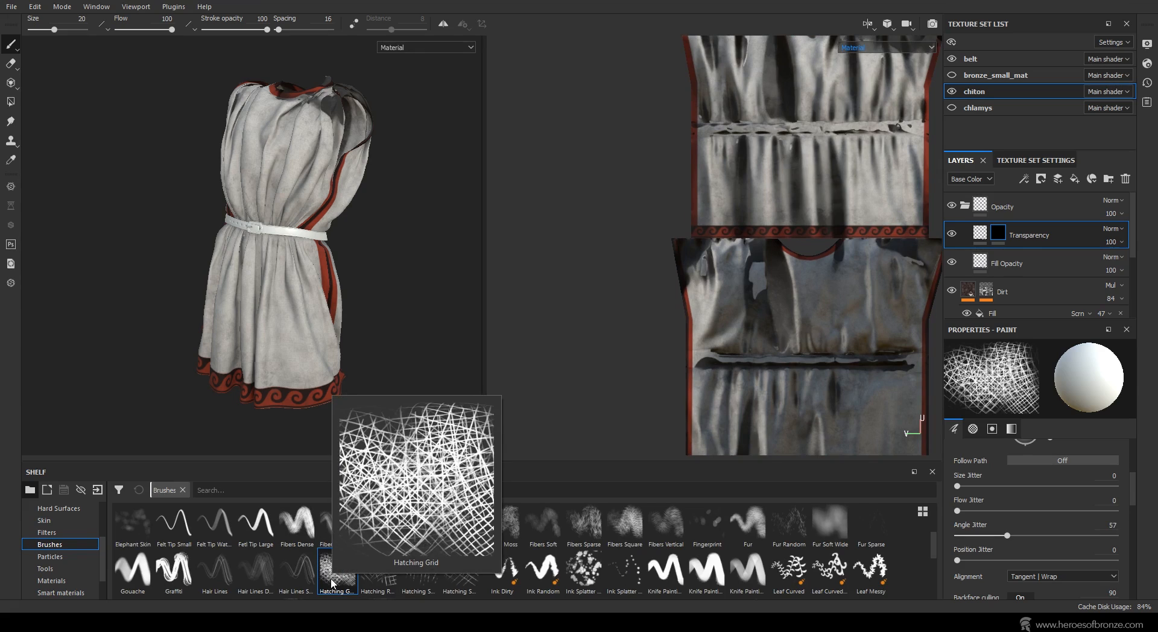
pyautogui.moveTo(1010, 542); pyautogui.dragTo(963, 540)
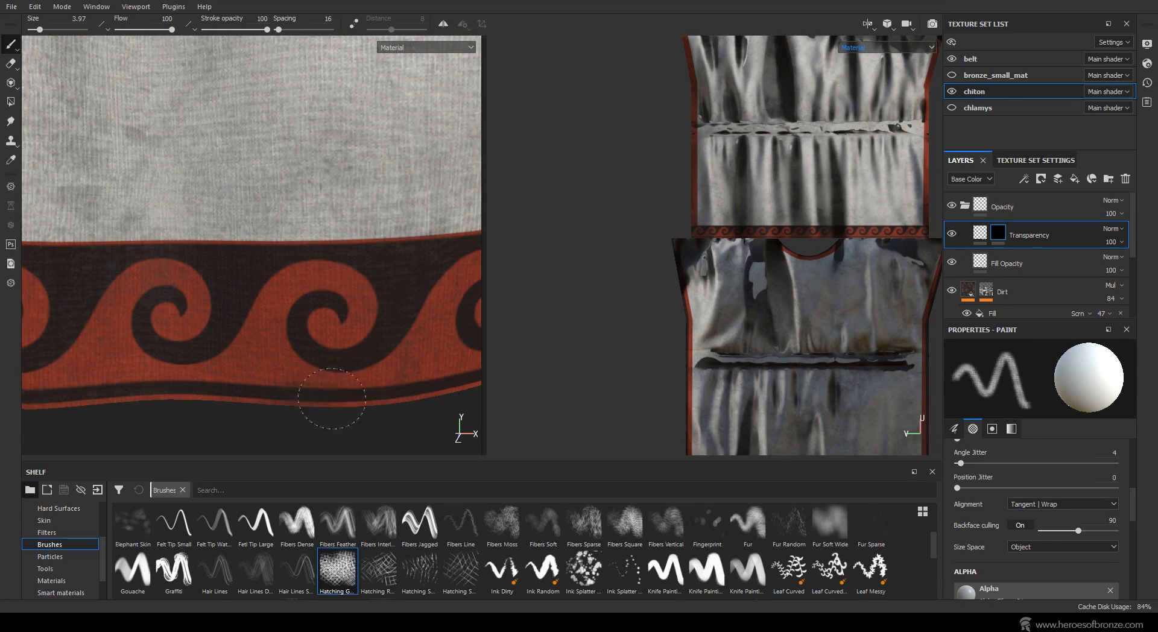
# Try fraying the chiton's bottom hem by painting on the Transparency mask with freehand Hatching Grid strokes in the 3D view.
pyautogui.moveTo(331, 397)
pyautogui.mouseDown()
pyautogui.moveTo(193, 386)
pyautogui.moveTo(233, 394)
pyautogui.mouseUp()
pyautogui.moveTo(115, 383); pyautogui.dragTo(423, 371)
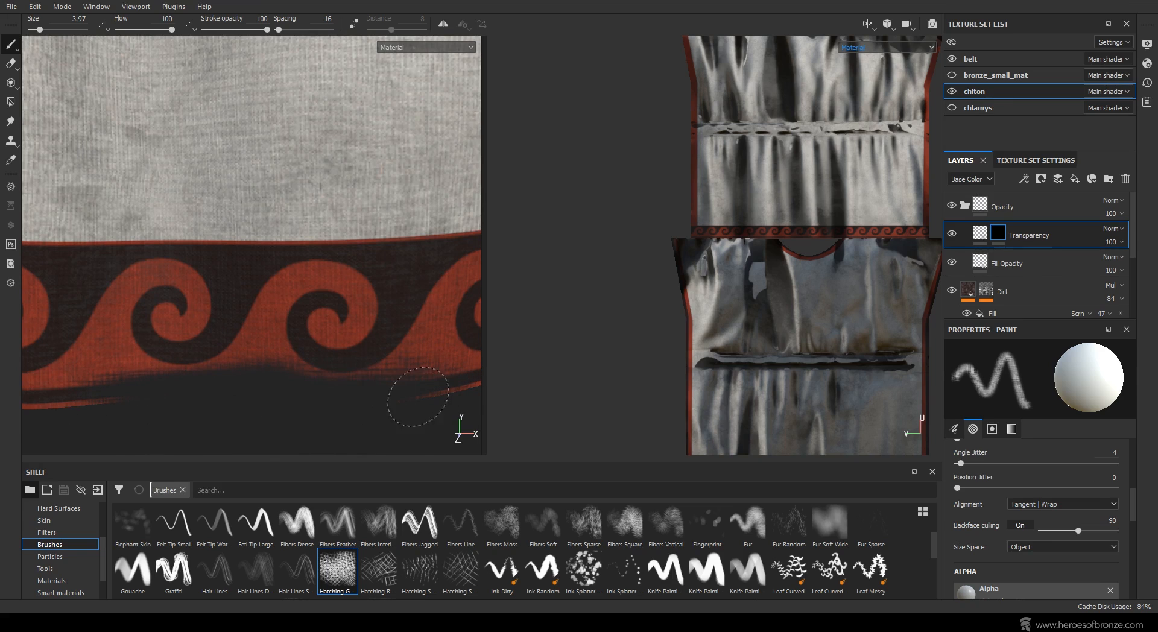
pyautogui.keyDown('alt'); pyautogui.moveTo(448, 399); pyautogui.dragTo(356, 384, button='right'); pyautogui.keyUp('alt')
pyautogui.moveTo(356, 385)
pyautogui.keyDown('alt'); pyautogui.mouseDown()
pyautogui.moveTo(199, 333)
pyautogui.moveTo(352, 347)
pyautogui.moveTo(303, 339)
pyautogui.mouseUp(); pyautogui.keyUp('alt')
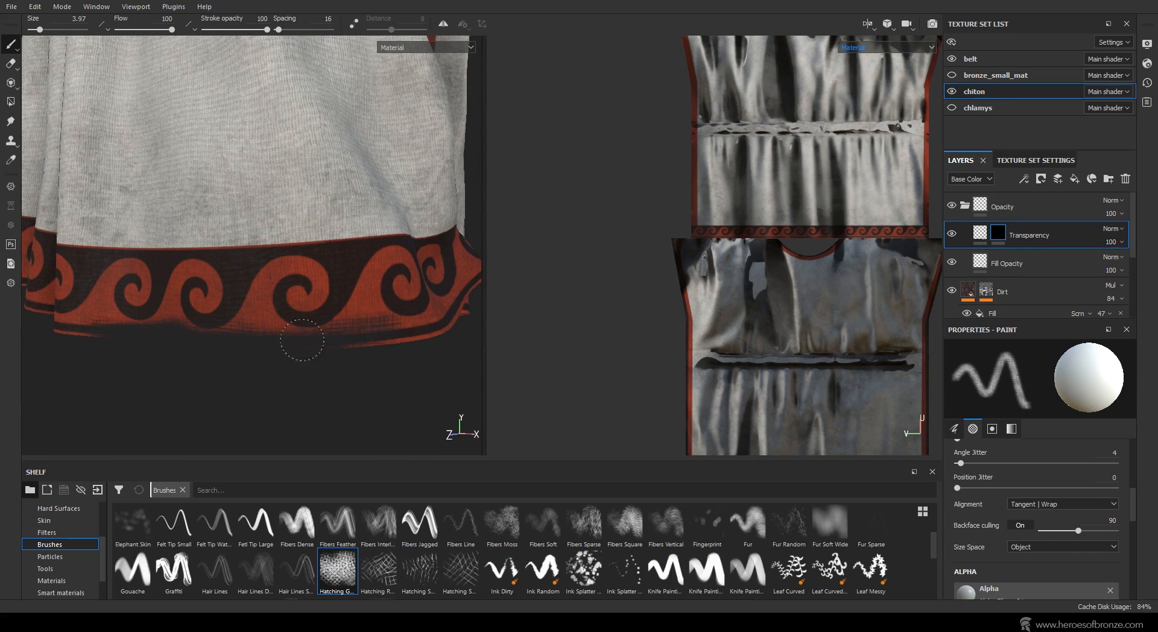
pyautogui.keyDown('alt'); pyautogui.moveTo(388, 351); pyautogui.dragTo(325, 389); pyautogui.keyUp('alt')
pyautogui.keyDown('alt'); pyautogui.moveTo(325, 390); pyautogui.dragTo(381, 386, button='middle'); pyautogui.keyUp('alt')
# Widen the 2D view and frame the chiton's lower UV island with its full bottom border in it.
pyautogui.scroll(-4, 778, 241)
pyautogui.scroll(3, 784, 302)
pyautogui.scroll(3, 697, 287)
pyautogui.keyDown('alt'); pyautogui.moveTo(732, 326); pyautogui.dragTo(606, 304, button='middle'); pyautogui.keyUp('alt')
pyautogui.scroll(3, 603, 305)
pyautogui.scroll(-2, 606, 303)
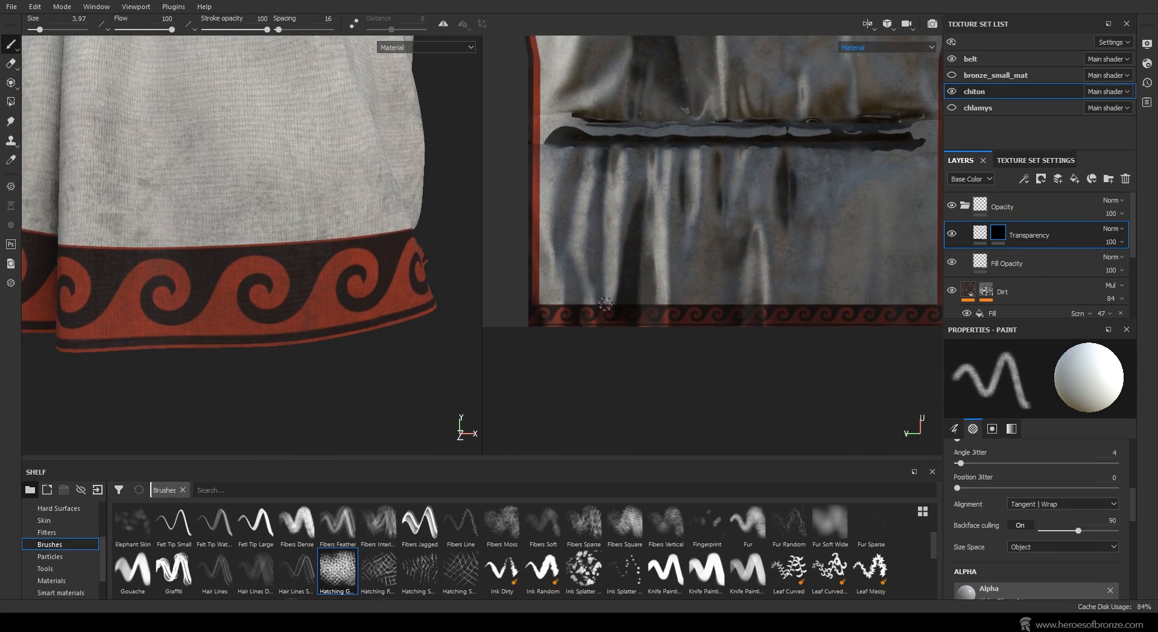
pyautogui.moveTo(481, 287); pyautogui.dragTo(303, 280)
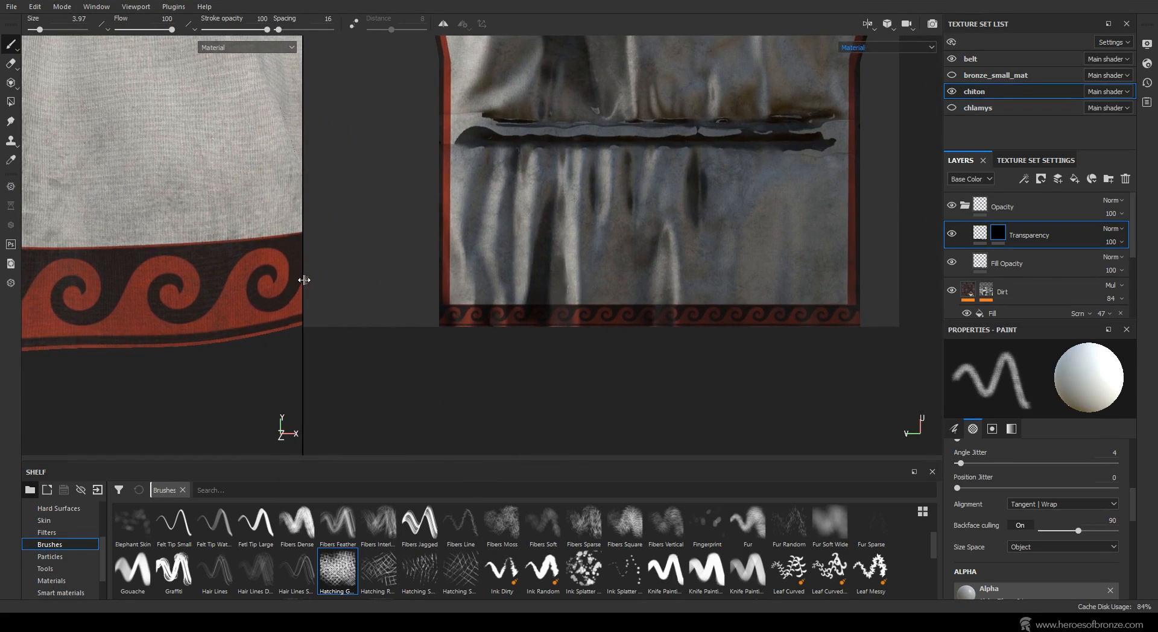
pyautogui.scroll(-1, 549, 294)
pyautogui.scroll(5, 553, 295)
pyautogui.keyDown('alt'); pyautogui.moveTo(596, 295); pyautogui.dragTo(541, 289, button='middle'); pyautogui.keyUp('alt')
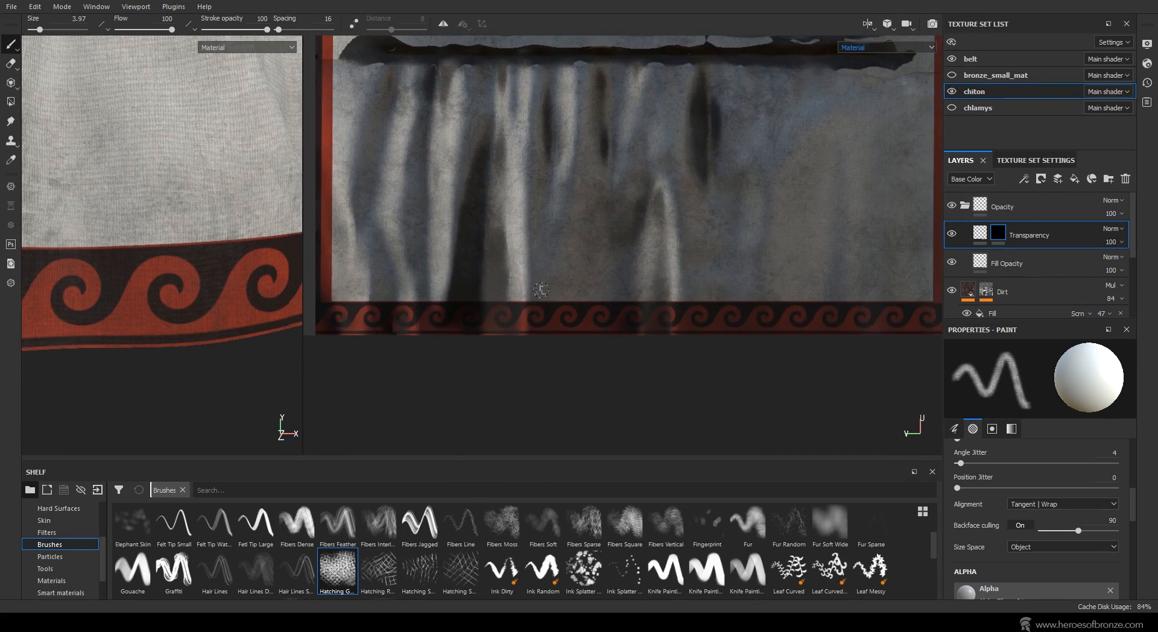
pyautogui.scroll(-2, 540, 290)
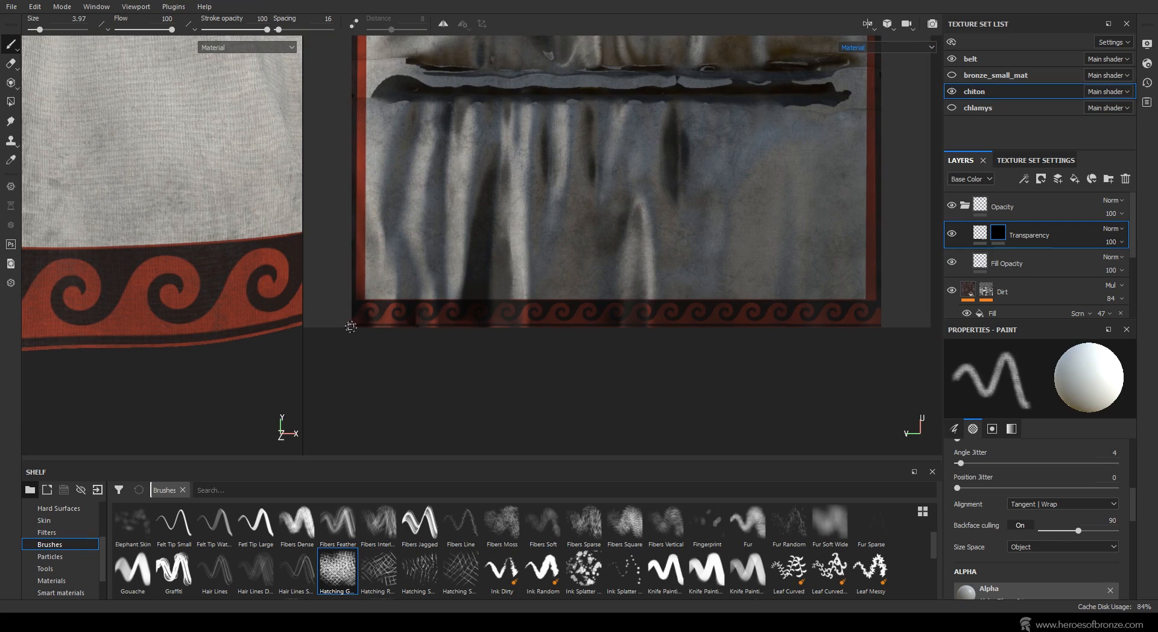
# Set the brush alignment to UV and its size space to Viewport, and reduce the brush size to about 1.11.
pyautogui.click(1049, 504)
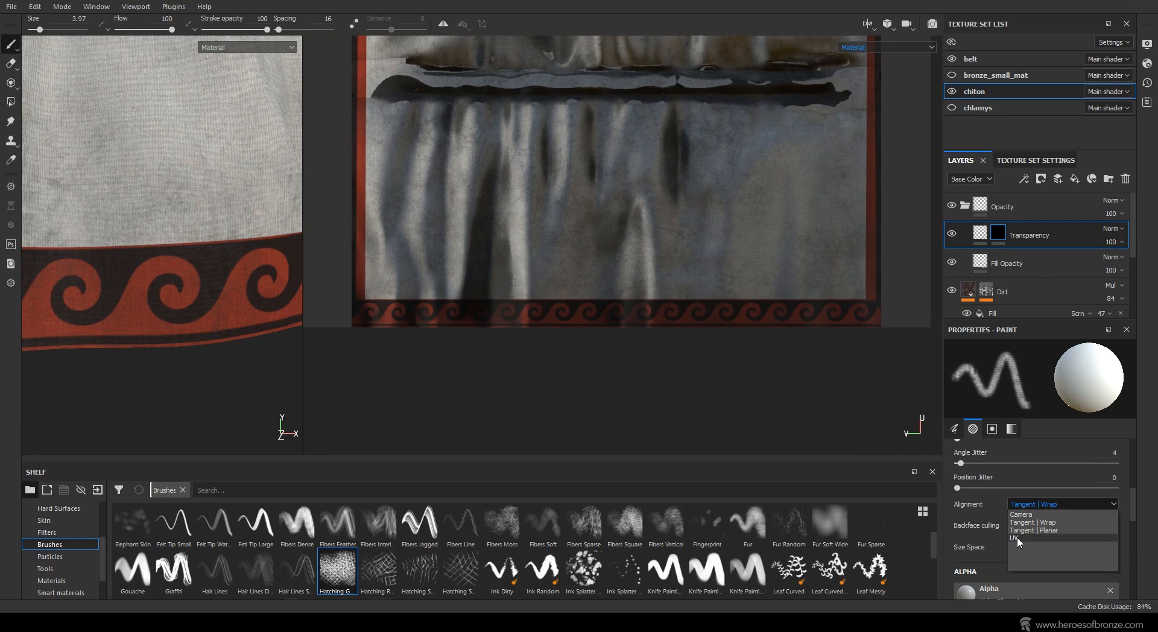
pyautogui.click(1017, 537)
pyautogui.click(1037, 548)
pyautogui.click(1025, 563)
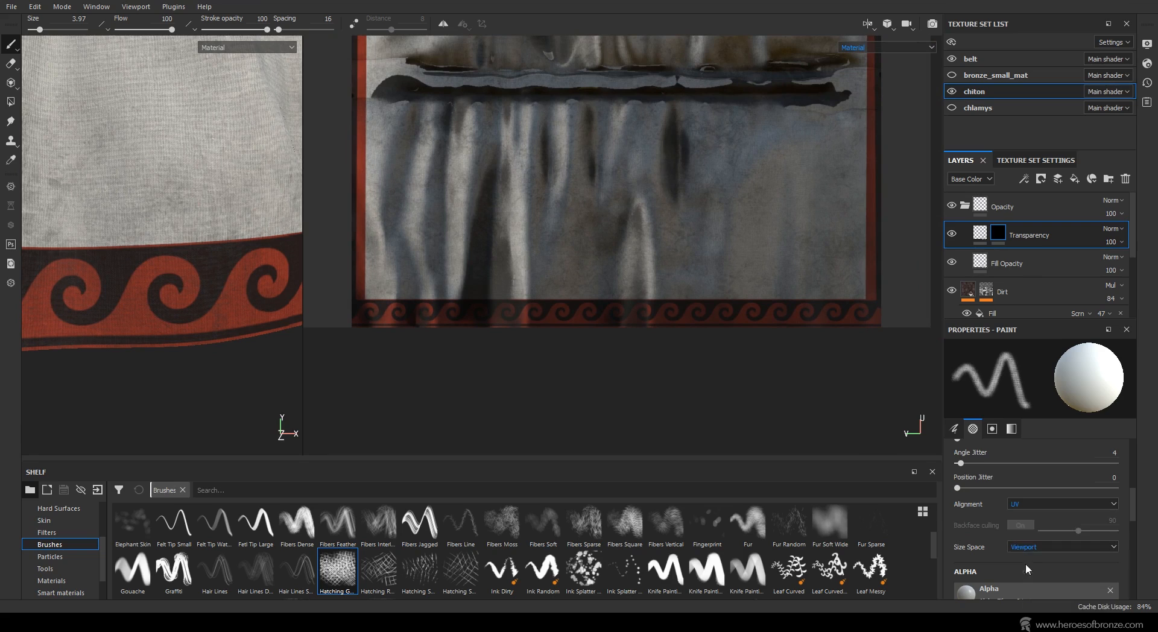
pyautogui.keyDown('ctrl'); pyautogui.moveTo(411, 310); pyautogui.dragTo(375, 310, button='right'); pyautogui.keyUp('ctrl')
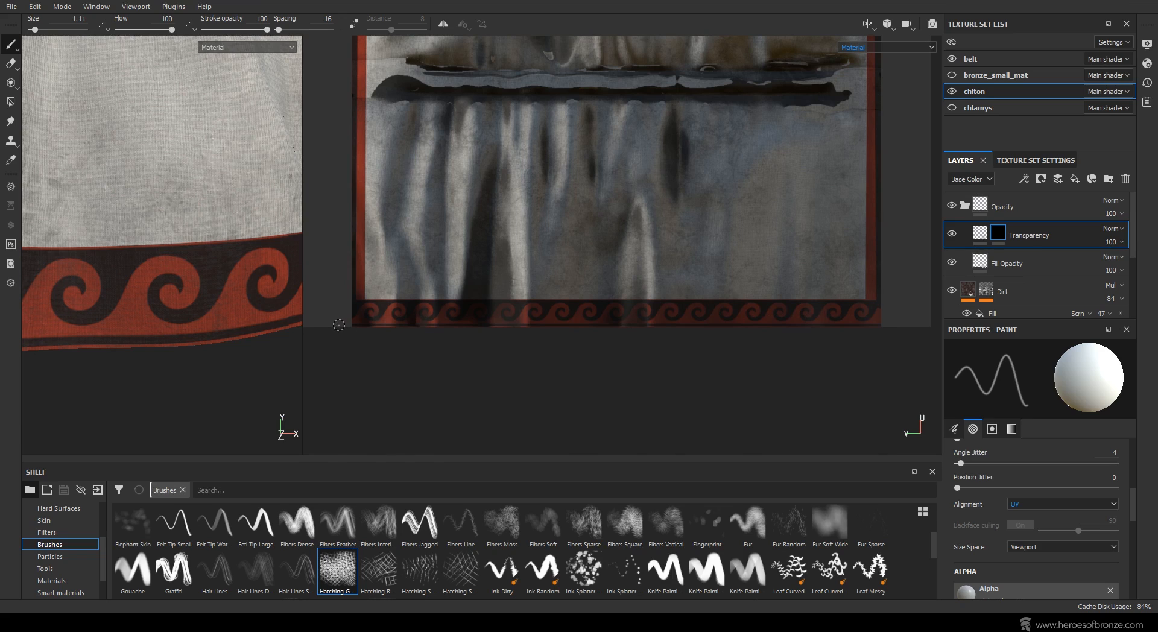
# Paint straight Hatching Grid strokes on the Transparency mask along the chiton's bottom UV edge, displaying the Opacity channel to judge them.
pyautogui.scroll(-3, 126, 288)
pyautogui.keyDown('alt'); pyautogui.moveTo(227, 296); pyautogui.dragTo(66, 287); pyautogui.keyUp('alt')
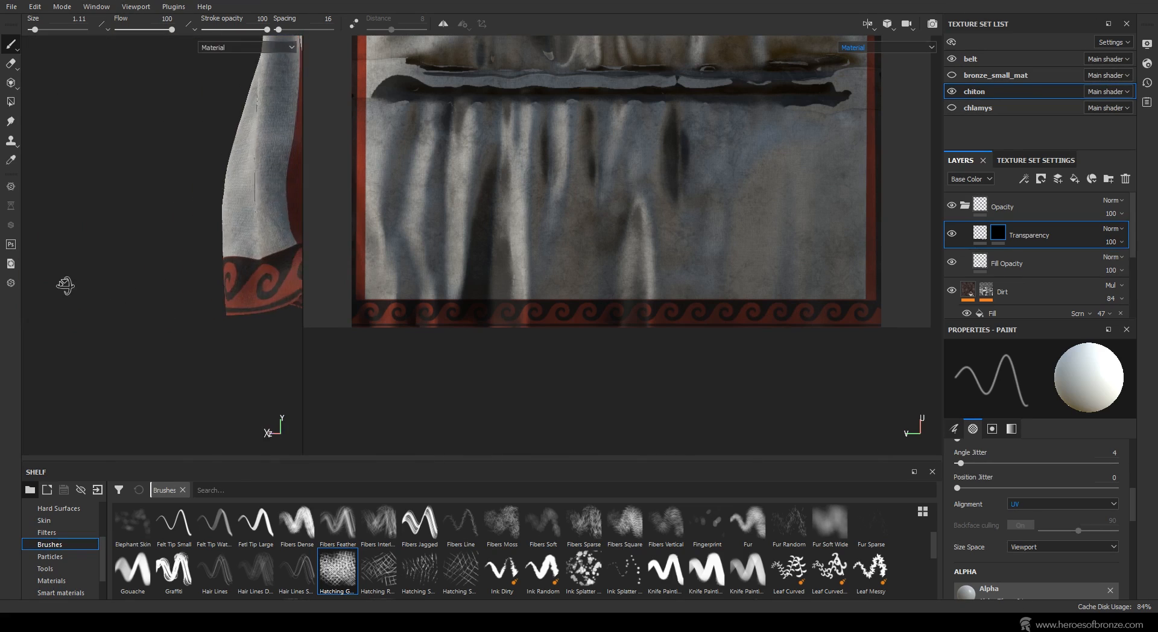
pyautogui.keyDown('alt'); pyautogui.moveTo(253, 284); pyautogui.dragTo(90, 304, button='middle'); pyautogui.keyUp('alt')
pyautogui.scroll(3, 197, 343)
pyautogui.moveTo(197, 343)
pyautogui.keyDown('alt'); pyautogui.mouseDown()
pyautogui.moveTo(106, 303)
pyautogui.moveTo(199, 337)
pyautogui.mouseUp(); pyautogui.keyUp('alt')
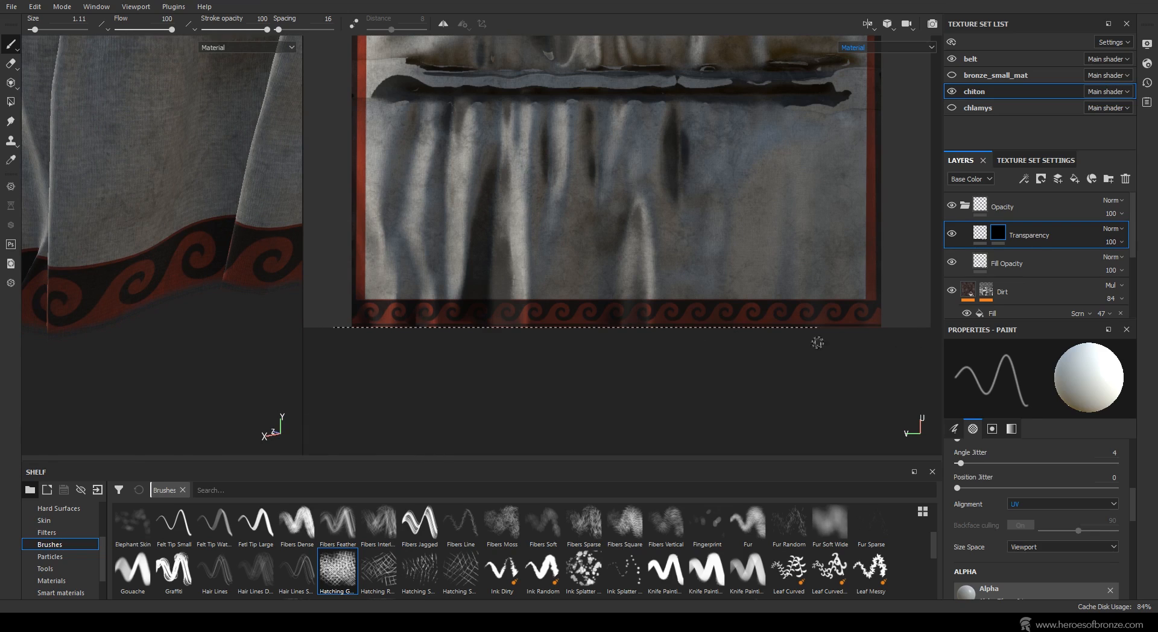
pyautogui.click(886, 47)
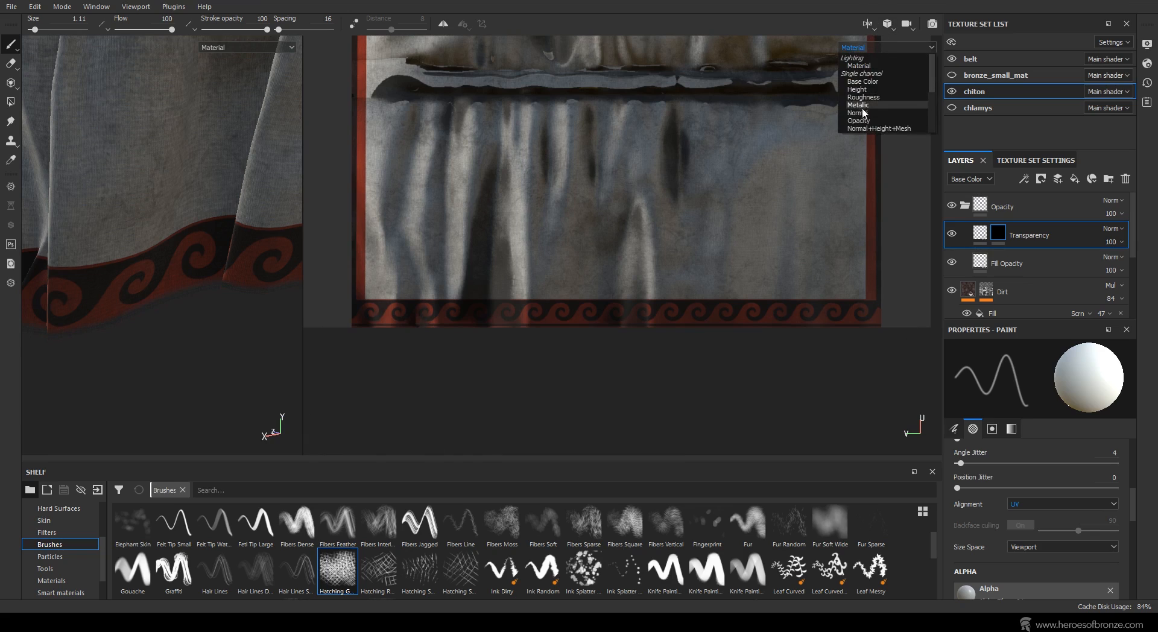
pyautogui.click(866, 115)
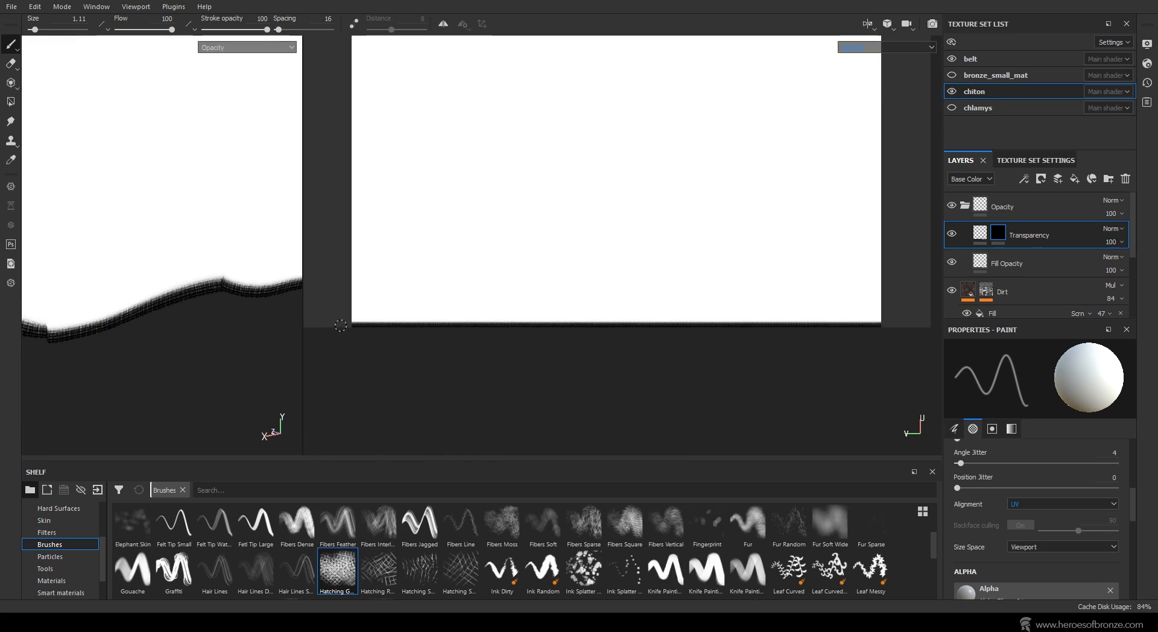
pyautogui.keyDown('ctrl'); pyautogui.keyDown('shift'); pyautogui.click(903, 349); pyautogui.keyUp('shift'); pyautogui.keyUp('ctrl')
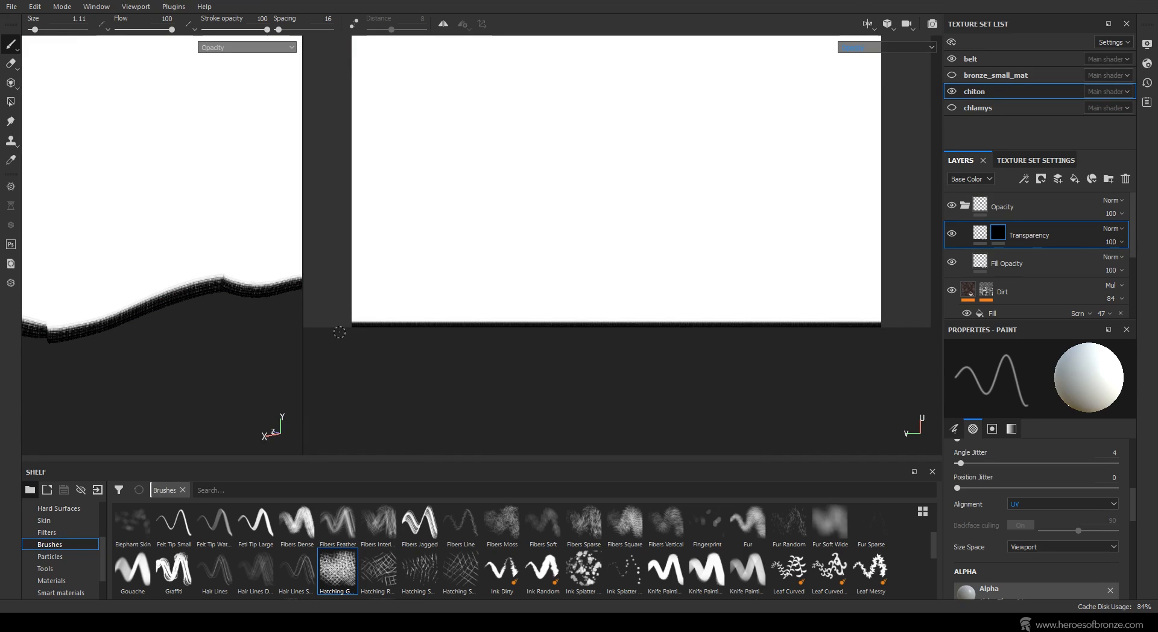
pyautogui.keyDown('ctrl'); pyautogui.keyDown('shift'); pyautogui.click(930, 352); pyautogui.keyUp('shift'); pyautogui.keyUp('ctrl')
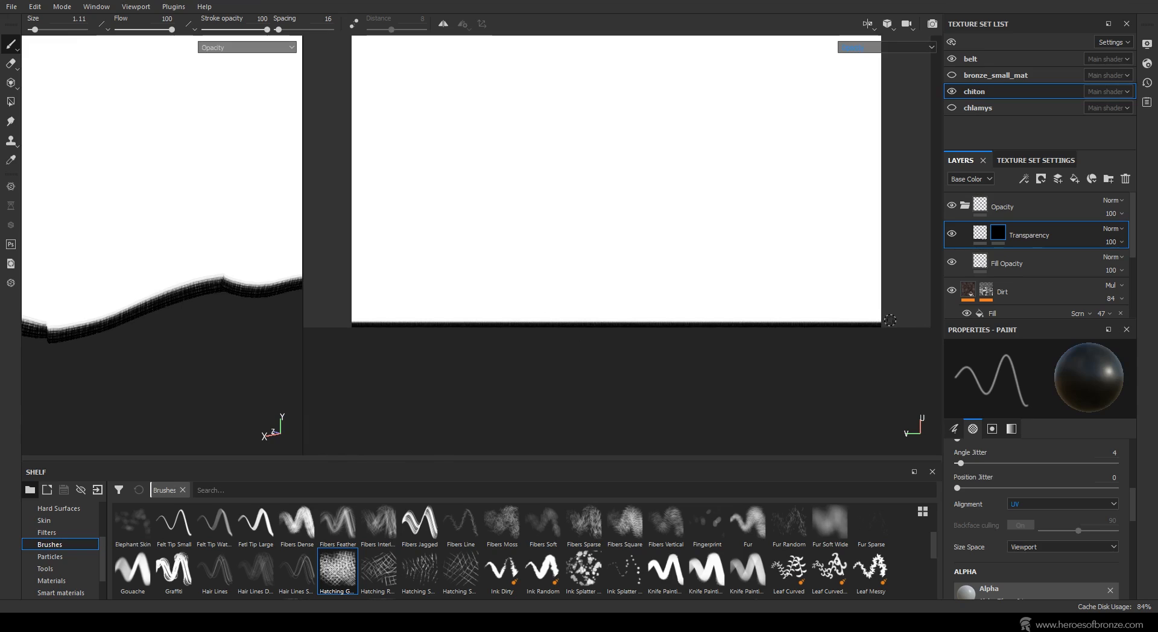
# Paint straight black strokes on the mask along the inner side of the hem's transparent strip to thin it into loose threads.
pyautogui.click(890, 320)
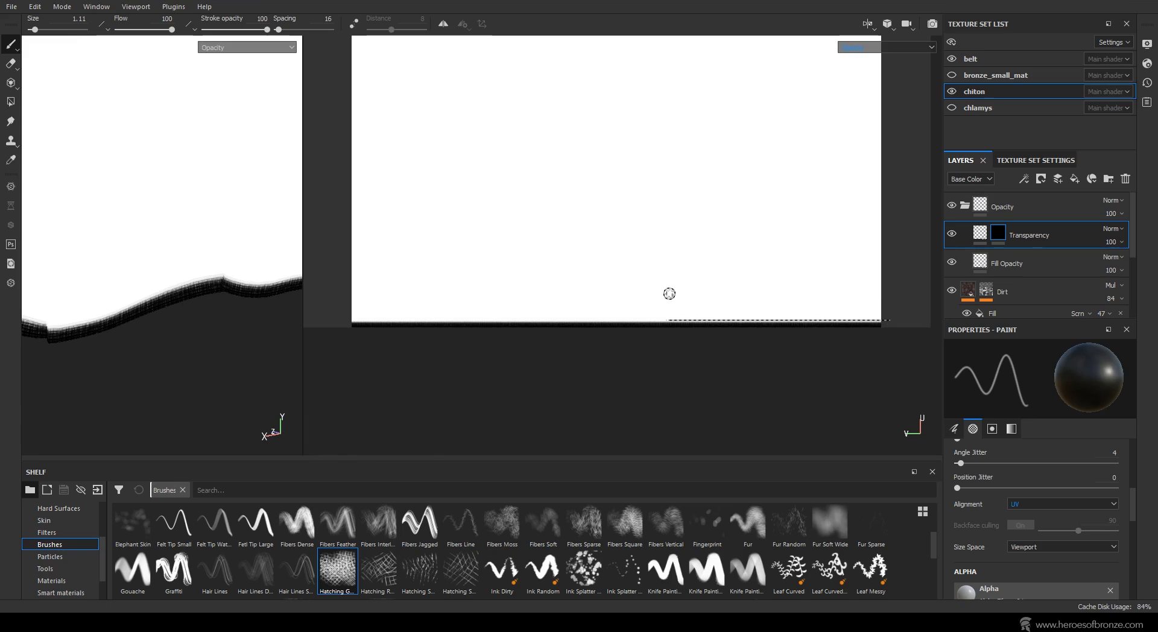
pyautogui.keyDown('ctrl'); pyautogui.keyDown('shift'); pyautogui.click(335, 311); pyautogui.keyUp('shift'); pyautogui.keyUp('ctrl')
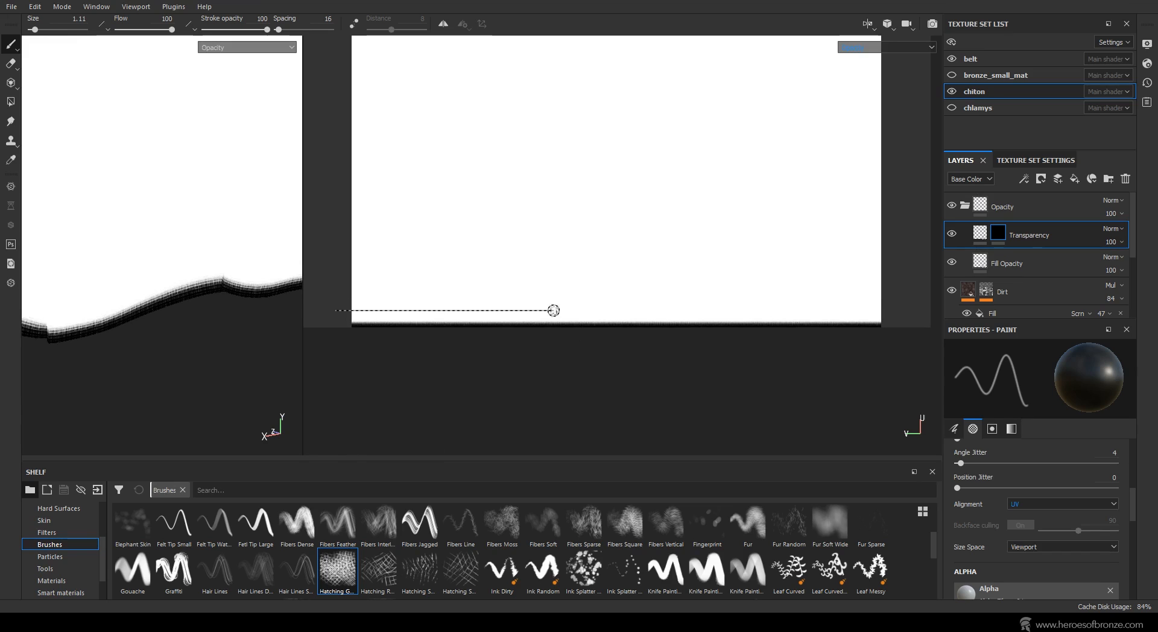
pyautogui.keyDown('ctrl'); pyautogui.keyDown('shift'); pyautogui.click(910, 314); pyautogui.keyUp('shift'); pyautogui.keyUp('ctrl')
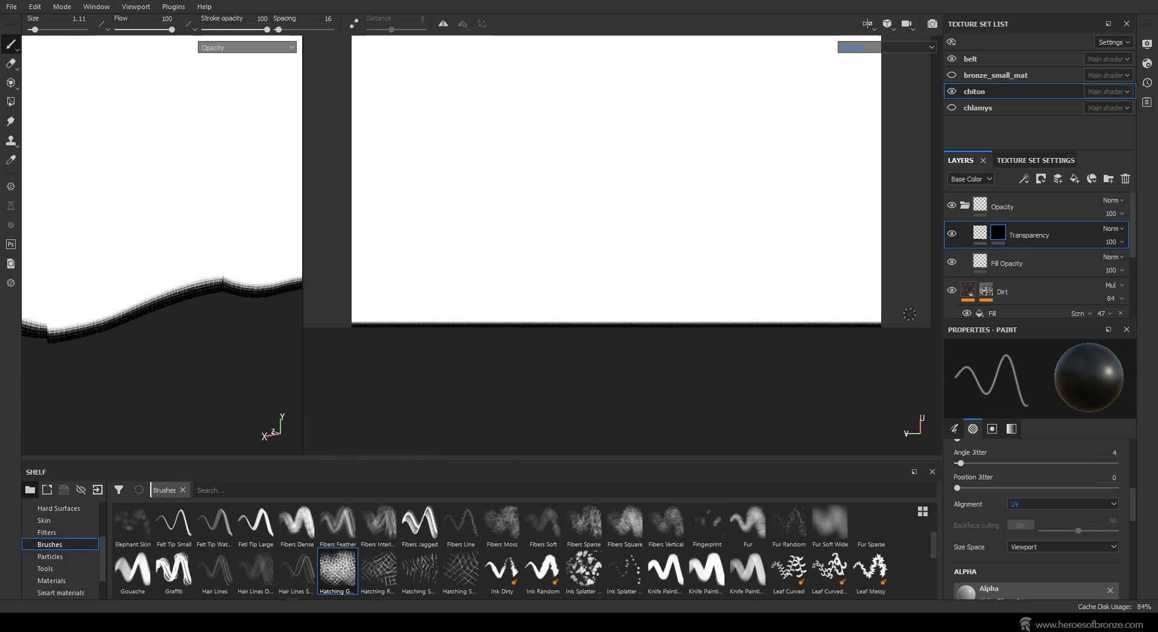
pyautogui.keyDown('ctrl'); pyautogui.keyDown('shift'); pyautogui.click(342, 323); pyautogui.keyUp('shift'); pyautogui.keyUp('ctrl')
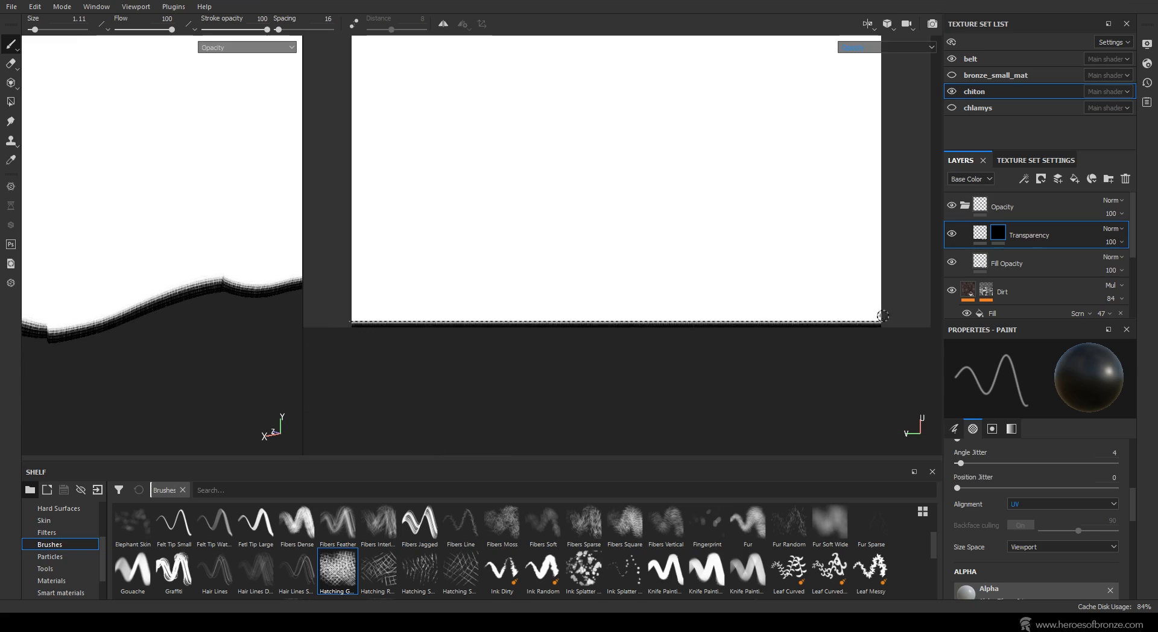
pyautogui.keyDown('ctrl'); pyautogui.keyDown('shift'); pyautogui.click(906, 321); pyautogui.keyUp('shift'); pyautogui.keyUp('ctrl')
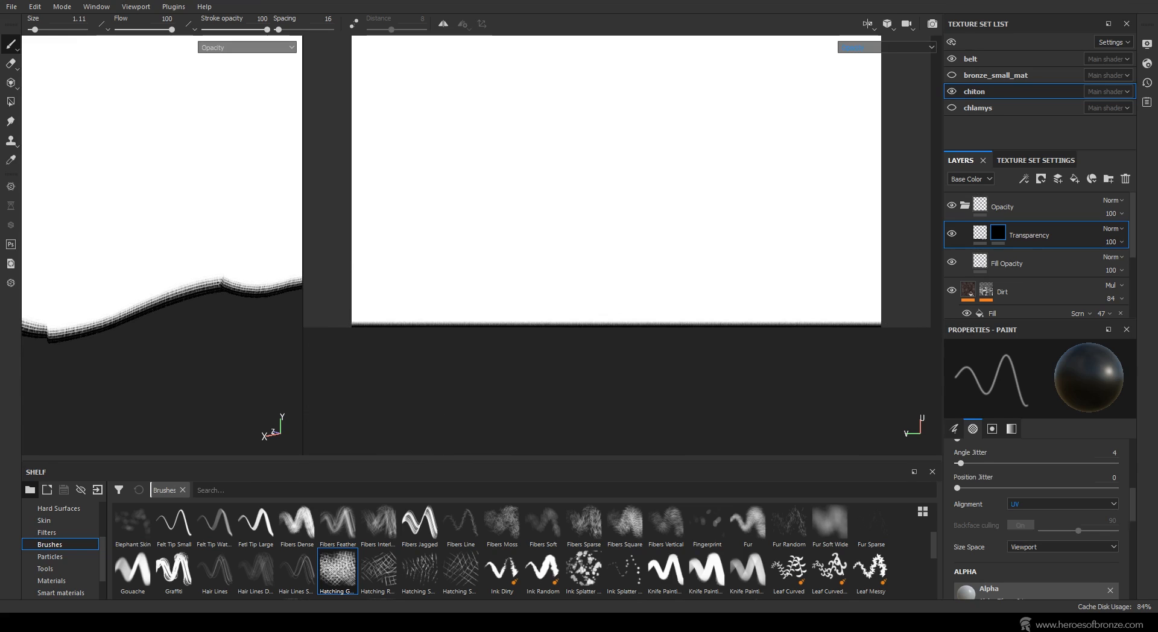
# Return to the Material display and examine the frayed bottom hem up close in the 3D view.
pyautogui.keyDown('alt'); pyautogui.moveTo(219, 282); pyautogui.dragTo(279, 311); pyautogui.keyUp('alt')
pyautogui.click(902, 47)
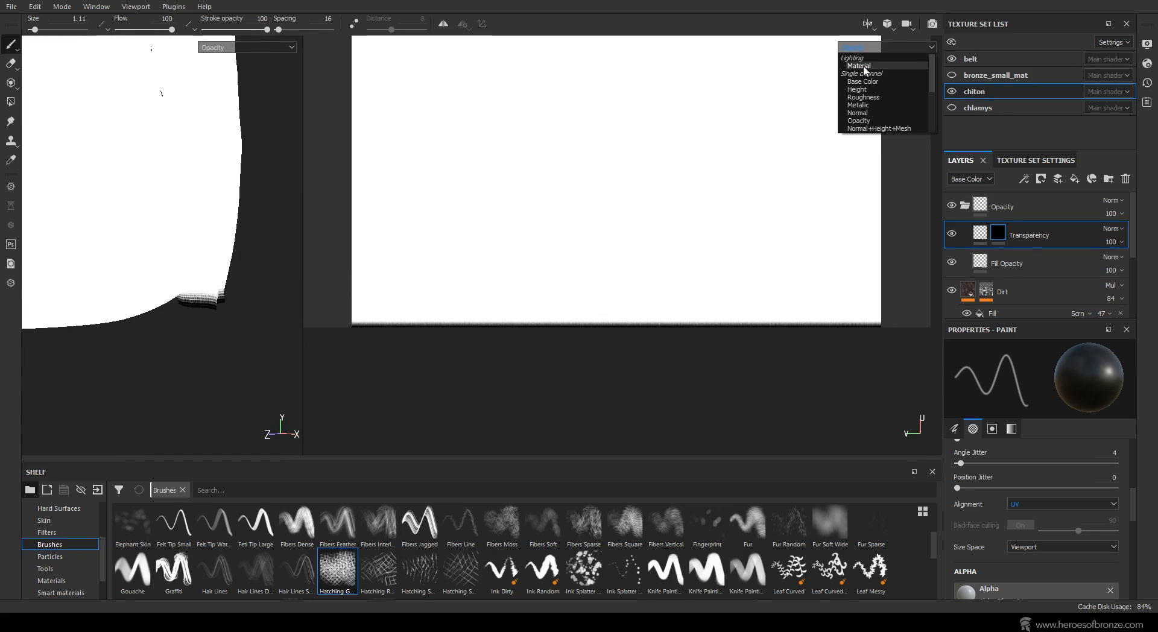
pyautogui.click(859, 66)
pyautogui.keyDown('alt'); pyautogui.moveTo(181, 241); pyautogui.dragTo(151, 260); pyautogui.keyUp('alt')
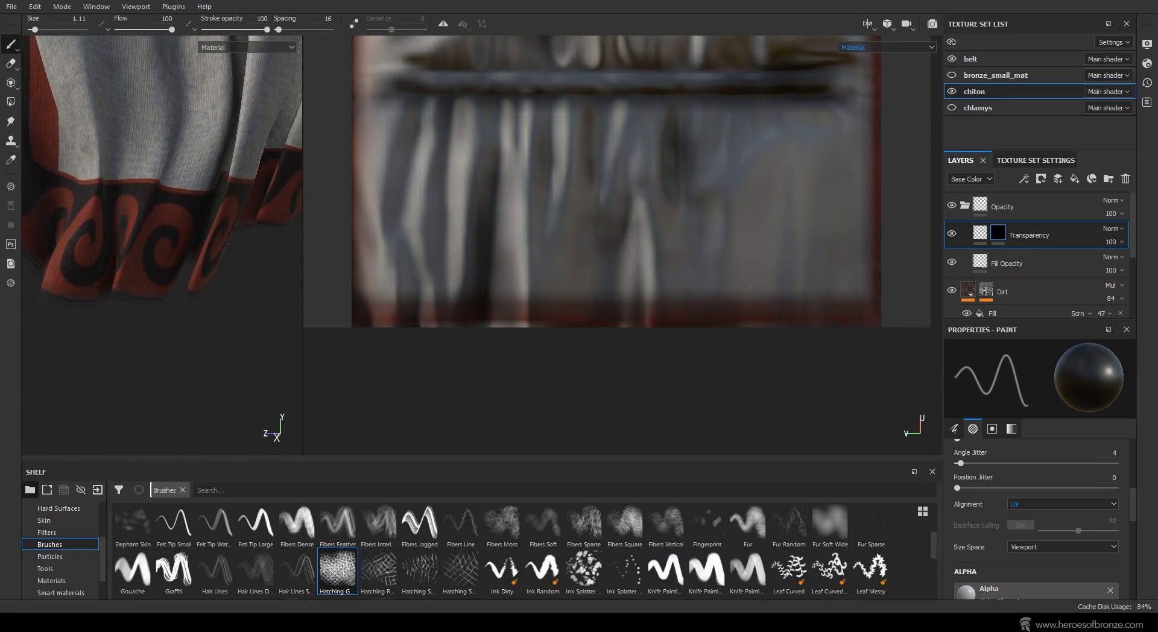
pyautogui.moveTo(161, 297)
pyautogui.keyDown('alt'); pyautogui.mouseDown()
pyautogui.moveTo(135, 274)
pyautogui.moveTo(155, 264)
pyautogui.moveTo(165, 293)
pyautogui.mouseUp(); pyautogui.keyUp('alt')
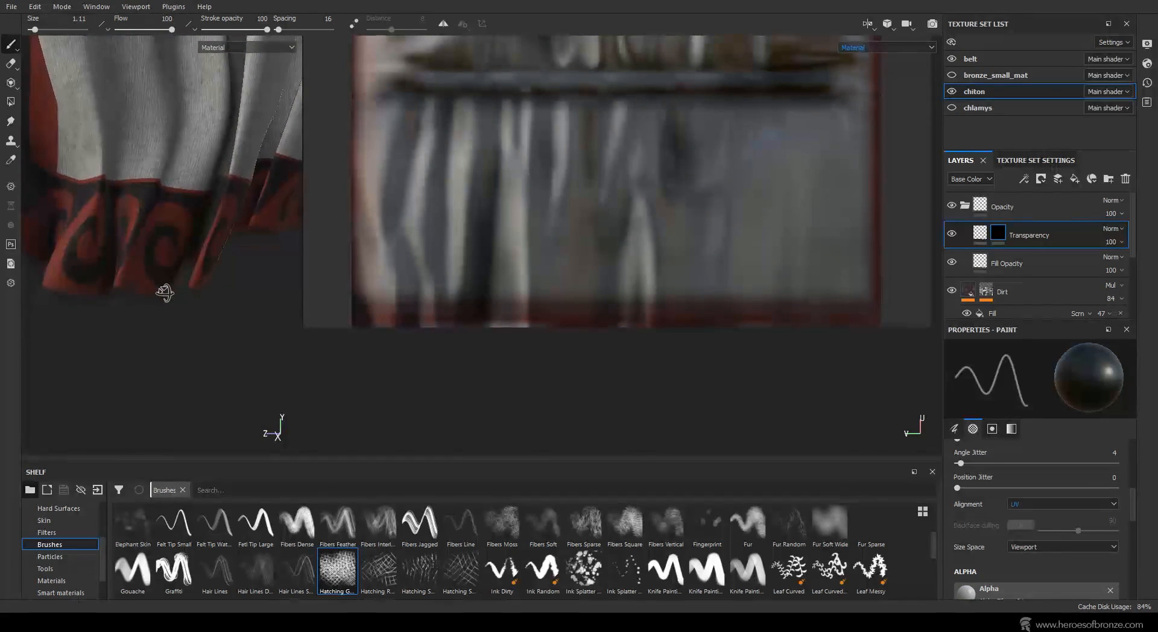
pyautogui.keyDown('alt'); pyautogui.moveTo(165, 293); pyautogui.dragTo(145, 317, button='right'); pyautogui.keyUp('alt')
pyautogui.keyDown('alt'); pyautogui.moveTo(145, 316); pyautogui.dragTo(259, 318); pyautogui.keyUp('alt')
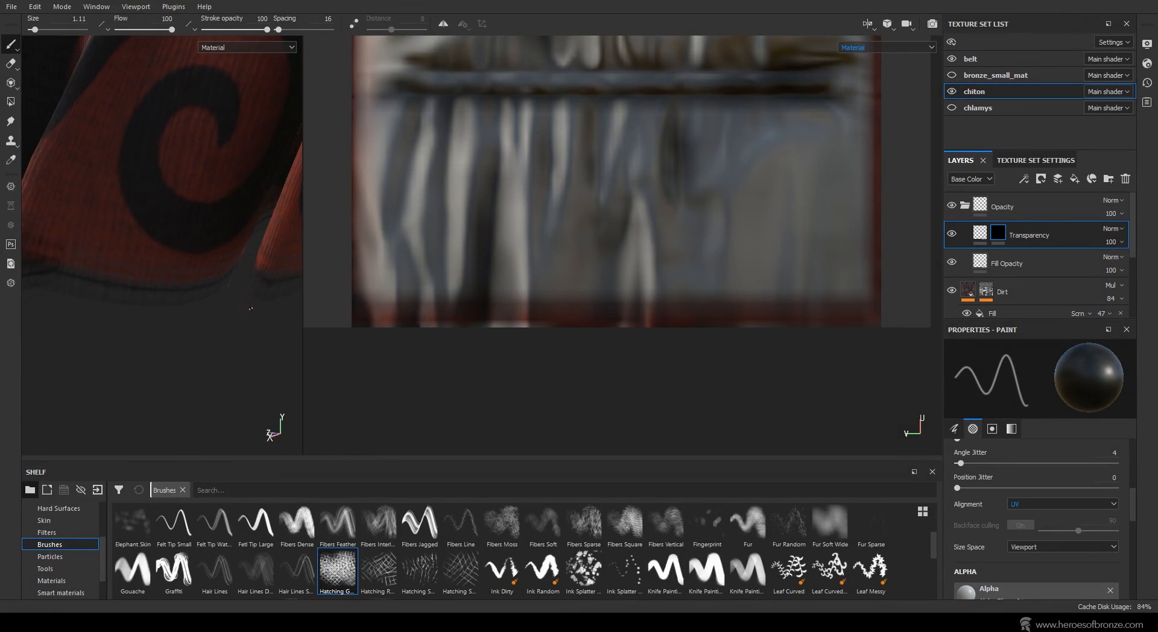
pyautogui.scroll(-5, 253, 313)
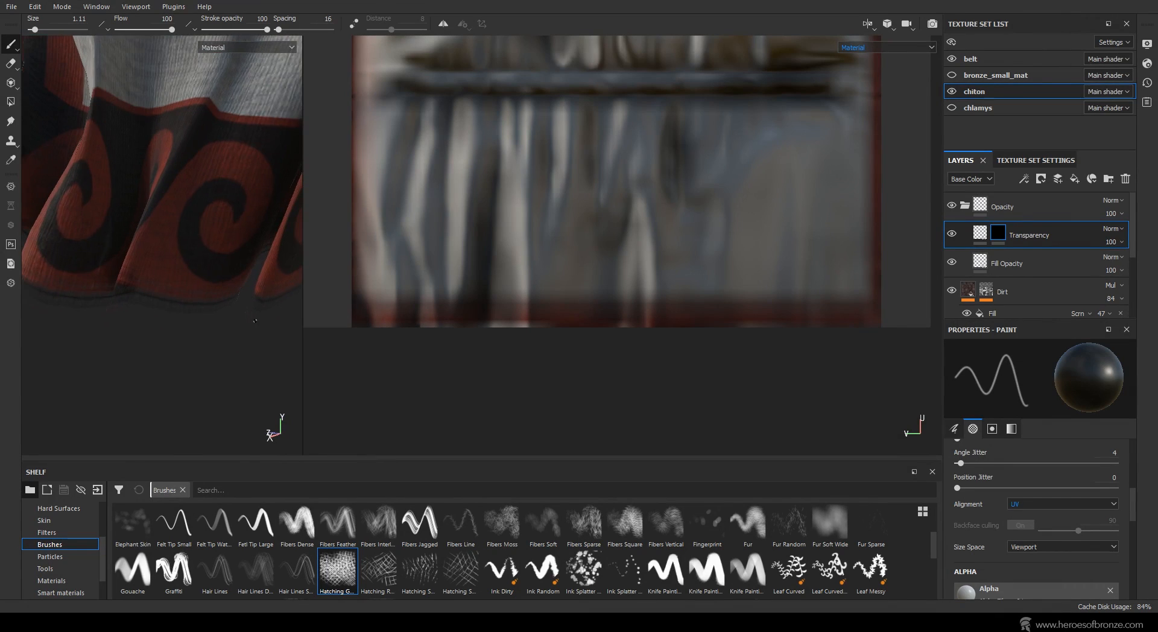
pyautogui.scroll(-2, 592, 204)
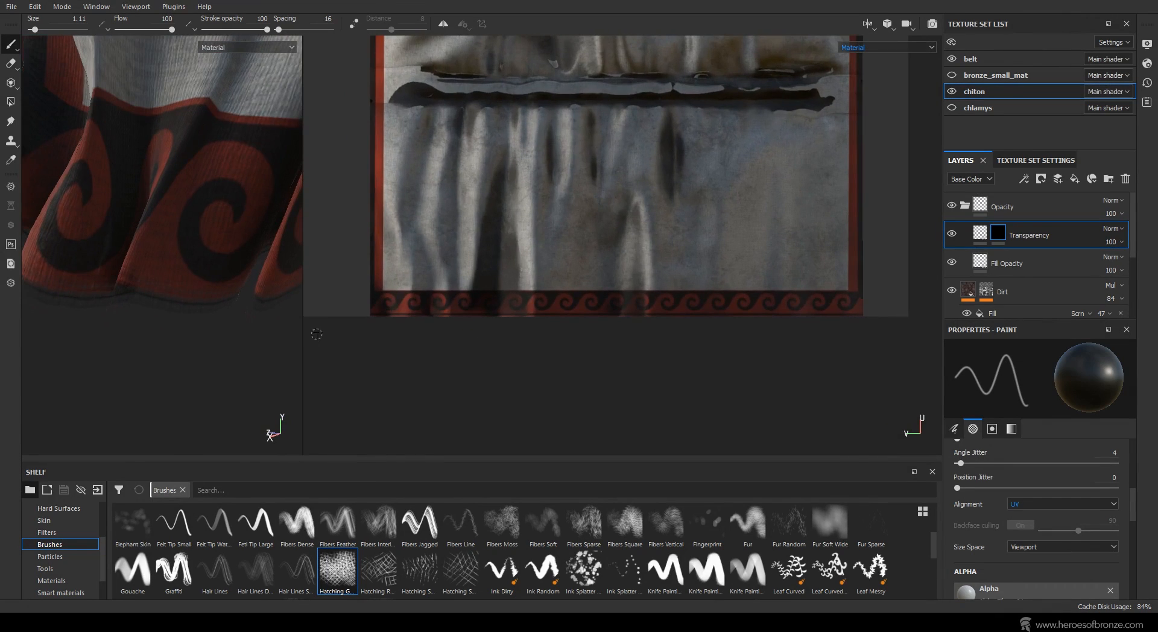
# Switch to the Basic Hard brush at size 0.13, close in on the hem's UV corner and display the Opacity channel.
pyautogui.scroll(5, 320, 519)
pyautogui.click(461, 522)
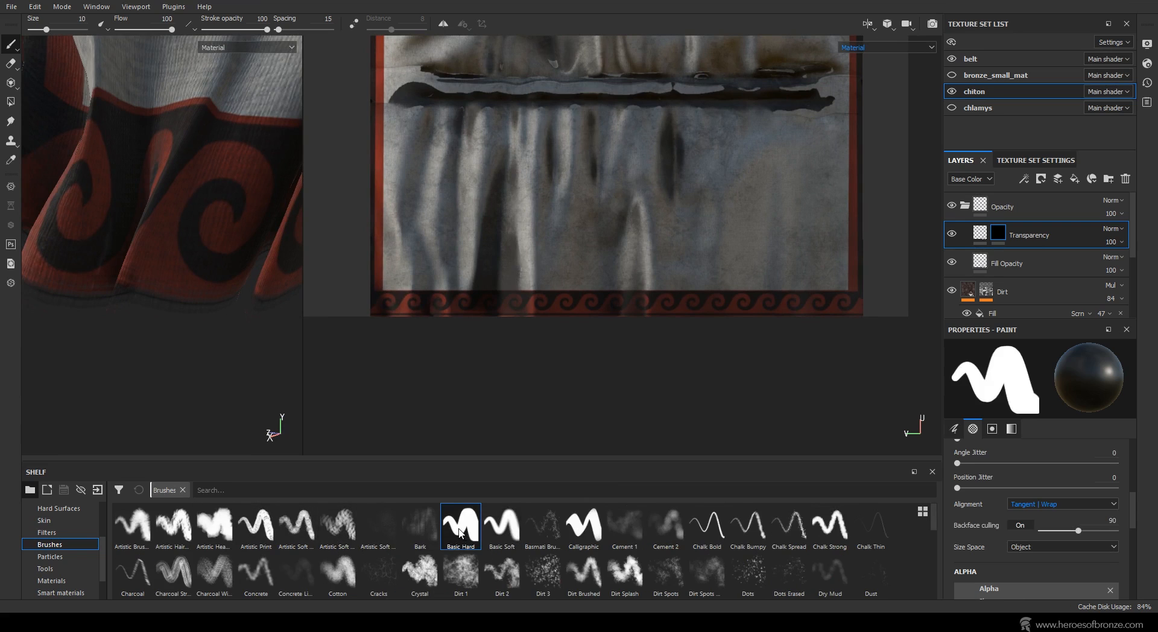
pyautogui.keyDown('ctrl'); pyautogui.moveTo(413, 396); pyautogui.dragTo(369, 320, button='right'); pyautogui.keyUp('ctrl')
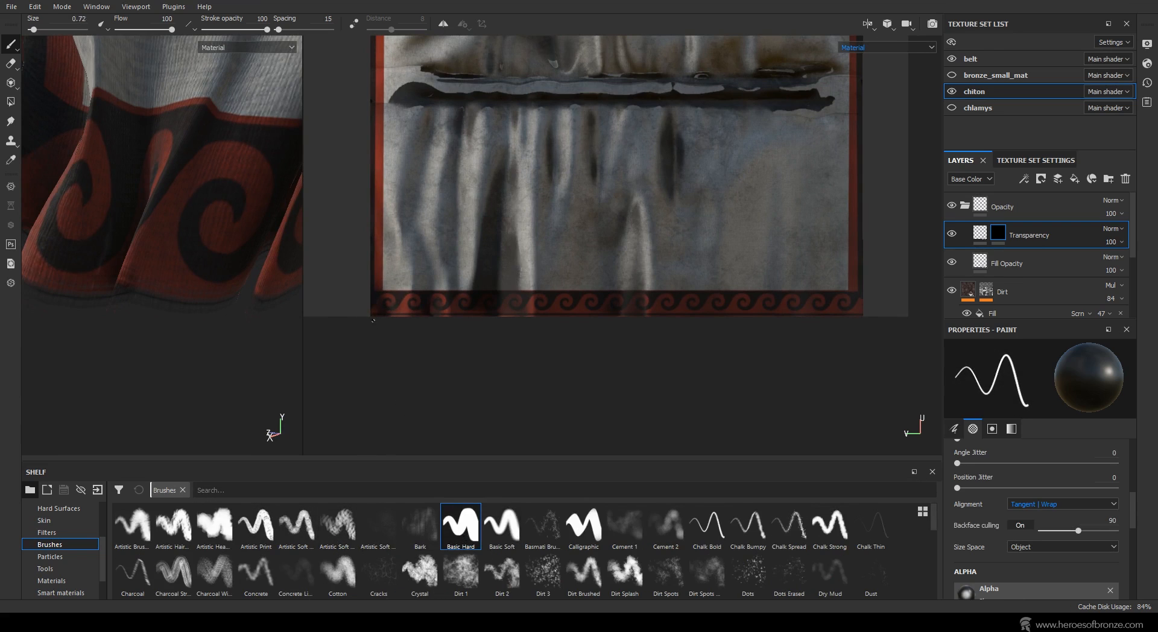
pyautogui.scroll(1, 349, 322)
pyautogui.scroll(6, 350, 322)
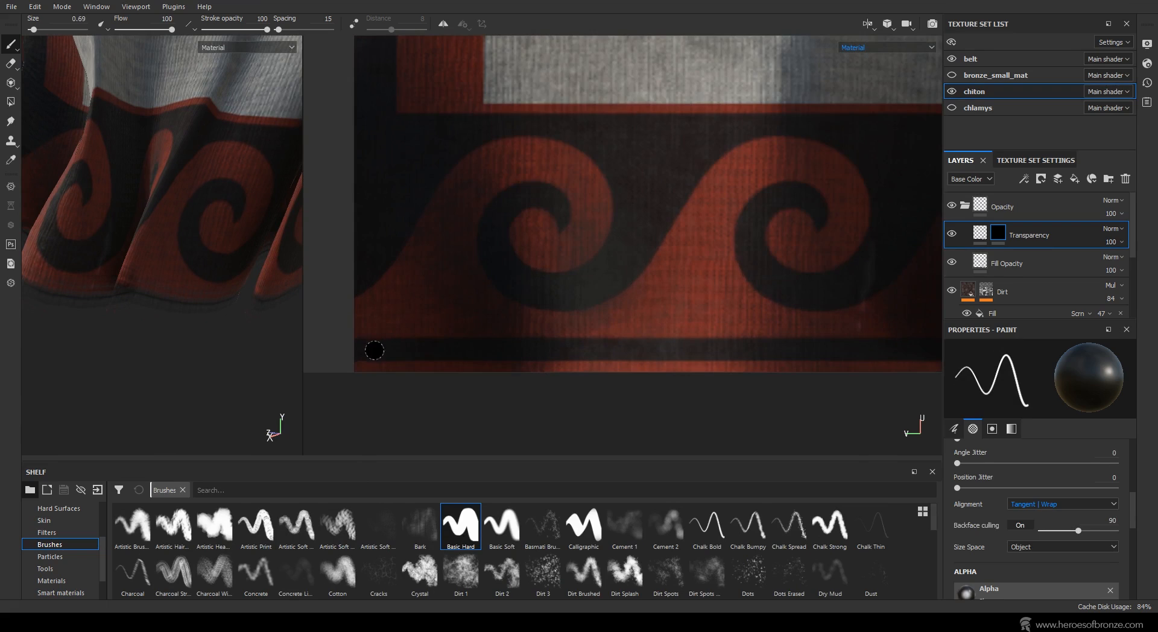
pyautogui.press('[')
pyautogui.press('[')
pyautogui.click(887, 47)
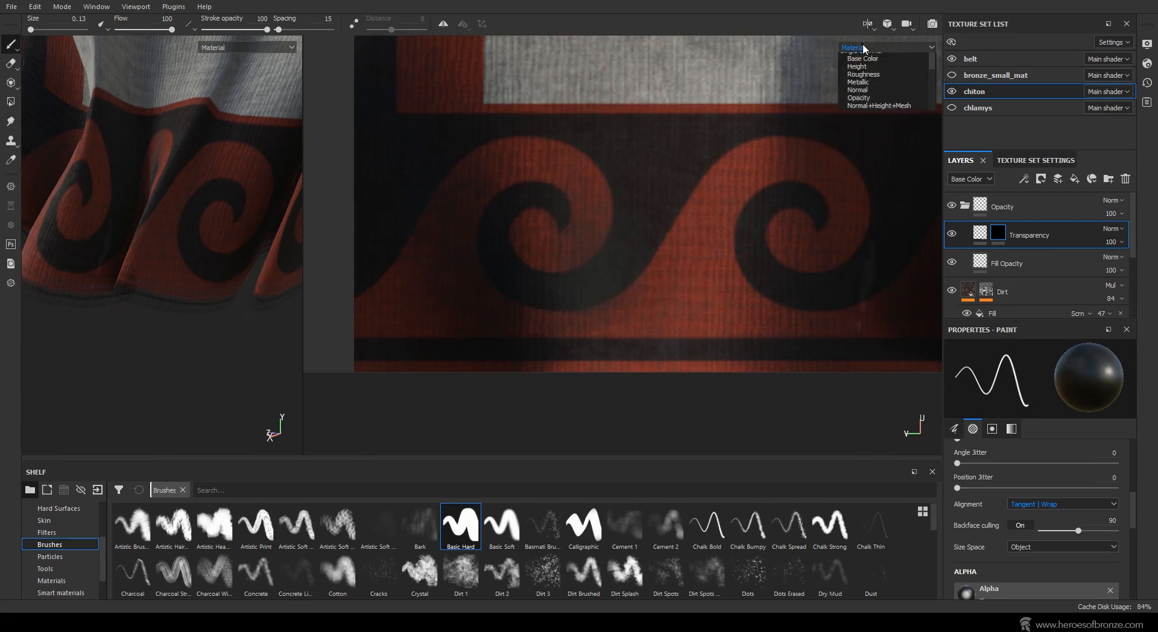
pyautogui.click(856, 120)
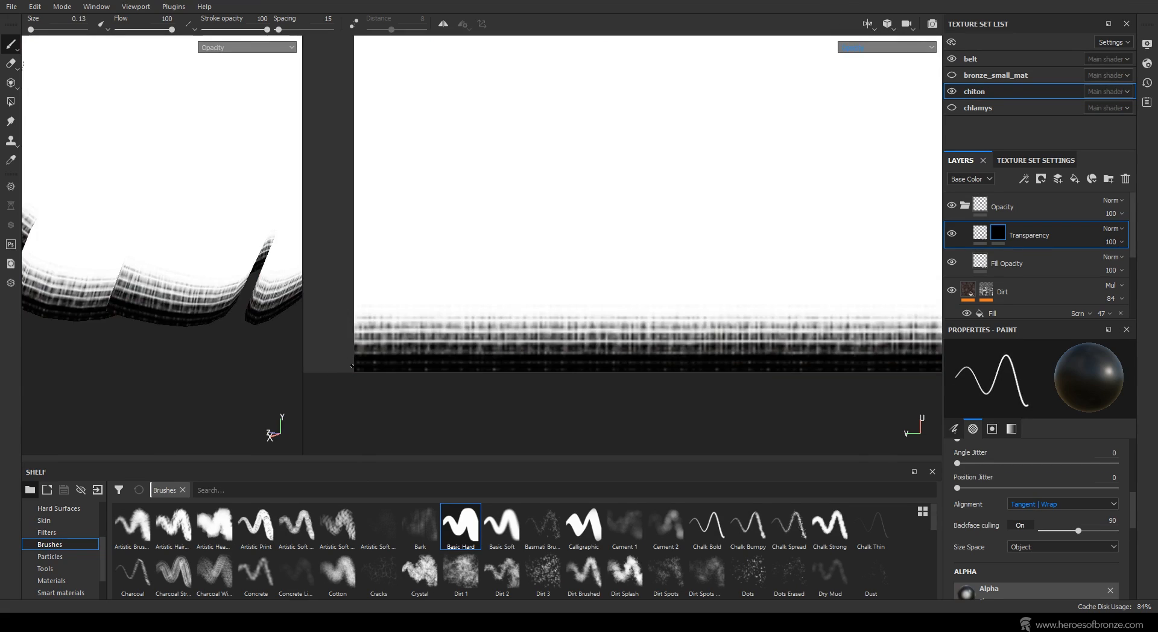
# Set the Basic Hard brush's alignment to UV and its size space to Viewport, with the brush size reduced to 0.18.
pyautogui.press(']')
pyautogui.press(']')
pyautogui.press(']')
pyautogui.press(']')
pyautogui.scroll(-1, 343, 368)
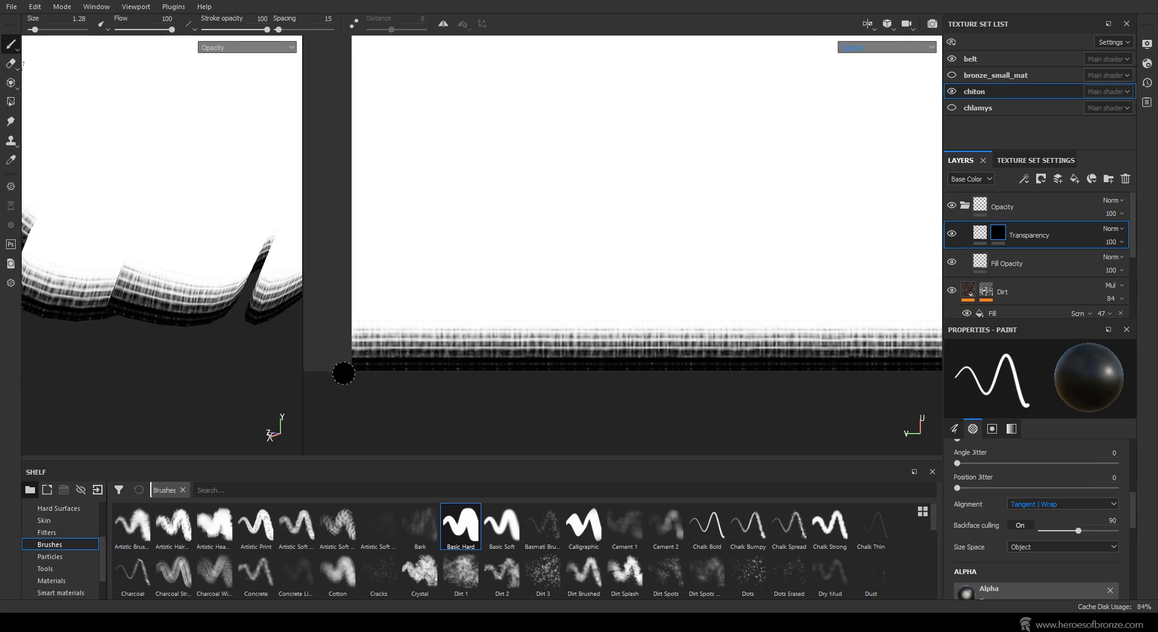
pyautogui.click(1034, 502)
pyautogui.click(1018, 538)
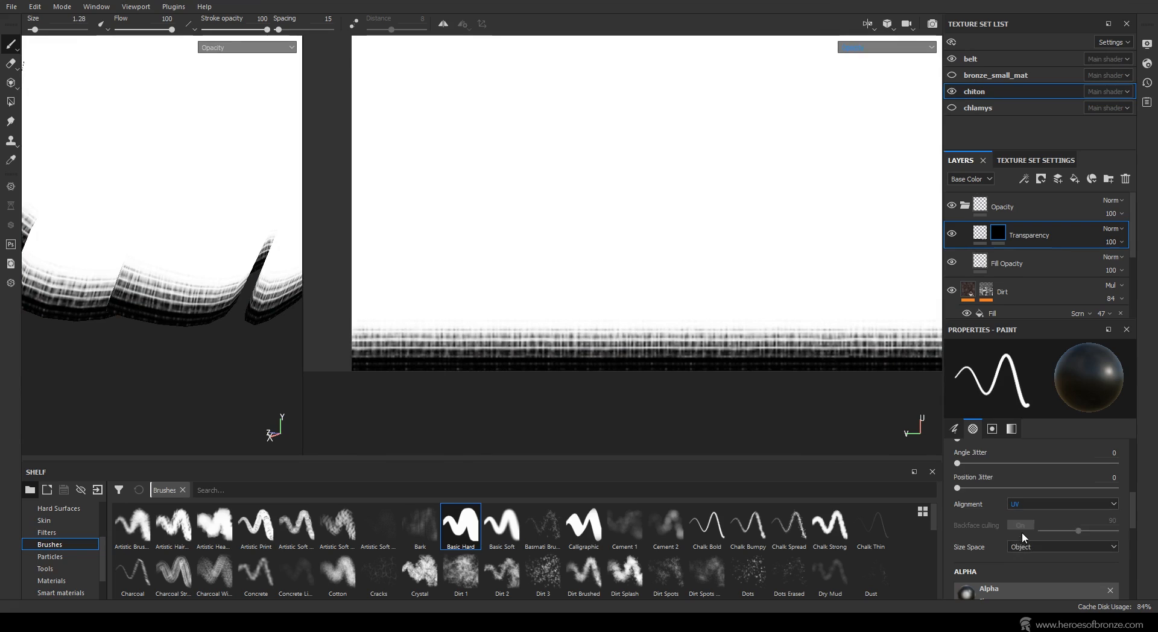
pyautogui.click(1025, 546)
pyautogui.click(1024, 565)
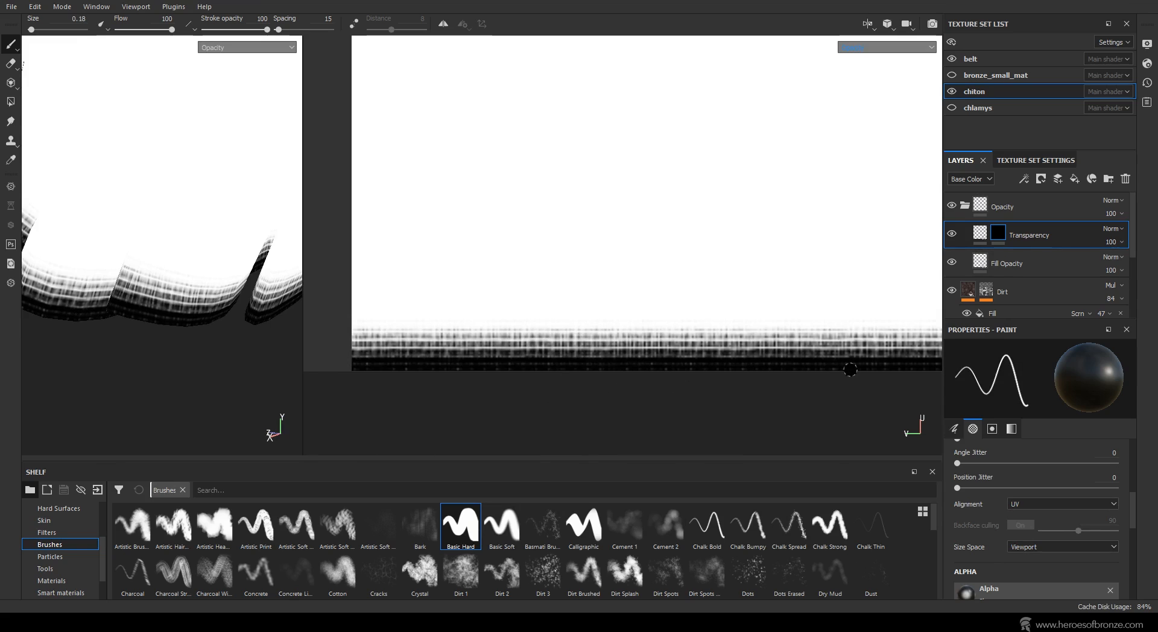
# Paint straight white strokes on the Transparency mask along the hem's outermost UV edge to make that strip fully transparent.
pyautogui.press('x')
pyautogui.scroll(-2, 754, 371)
pyautogui.scroll(2, 665, 365)
pyautogui.keyDown('alt'); pyautogui.moveTo(666, 365); pyautogui.dragTo(504, 318, button='middle'); pyautogui.keyUp('alt')
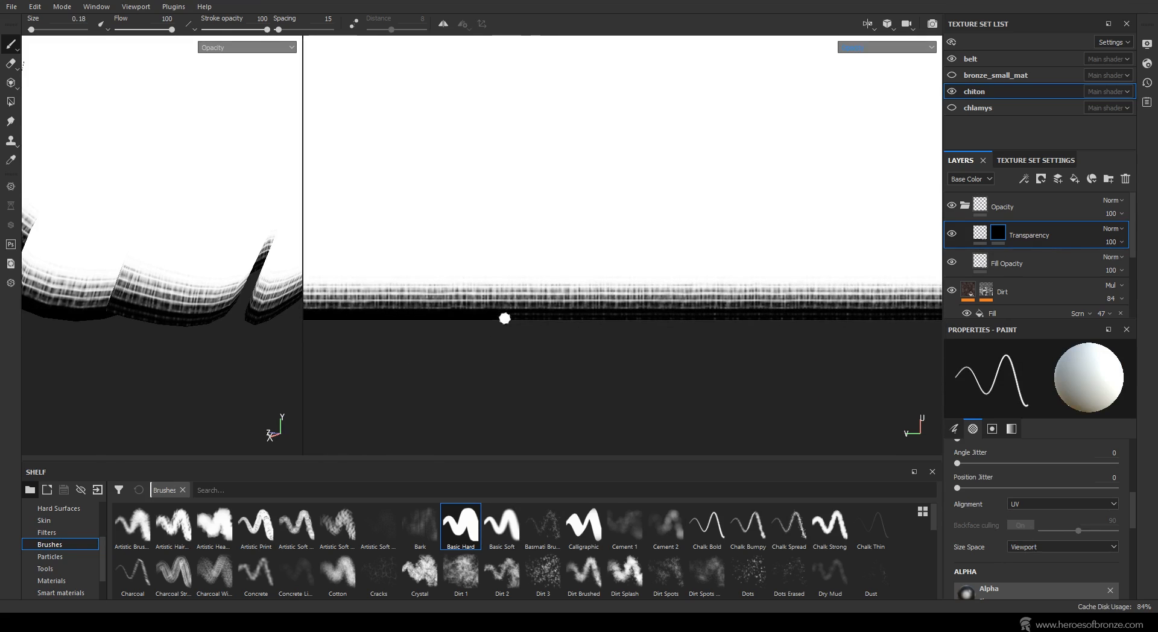
pyautogui.moveTo(505, 318); pyautogui.dragTo(799, 318)
pyautogui.keyDown('alt'); pyautogui.moveTo(799, 318); pyautogui.dragTo(465, 324, button='middle'); pyautogui.keyUp('alt')
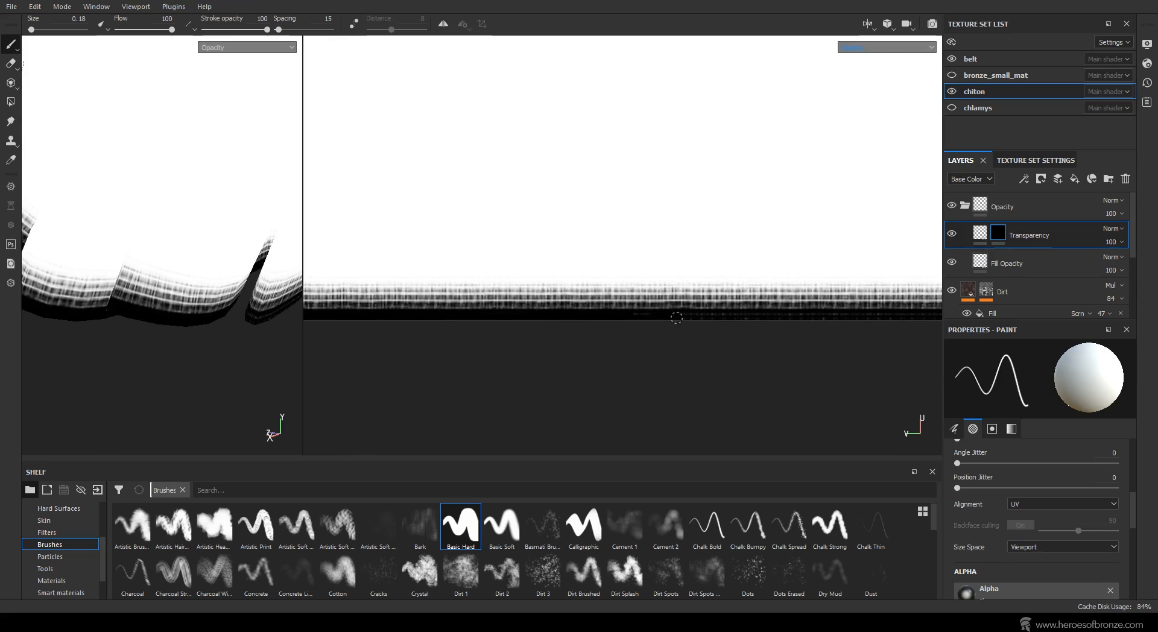
pyautogui.scroll(-2, 693, 320)
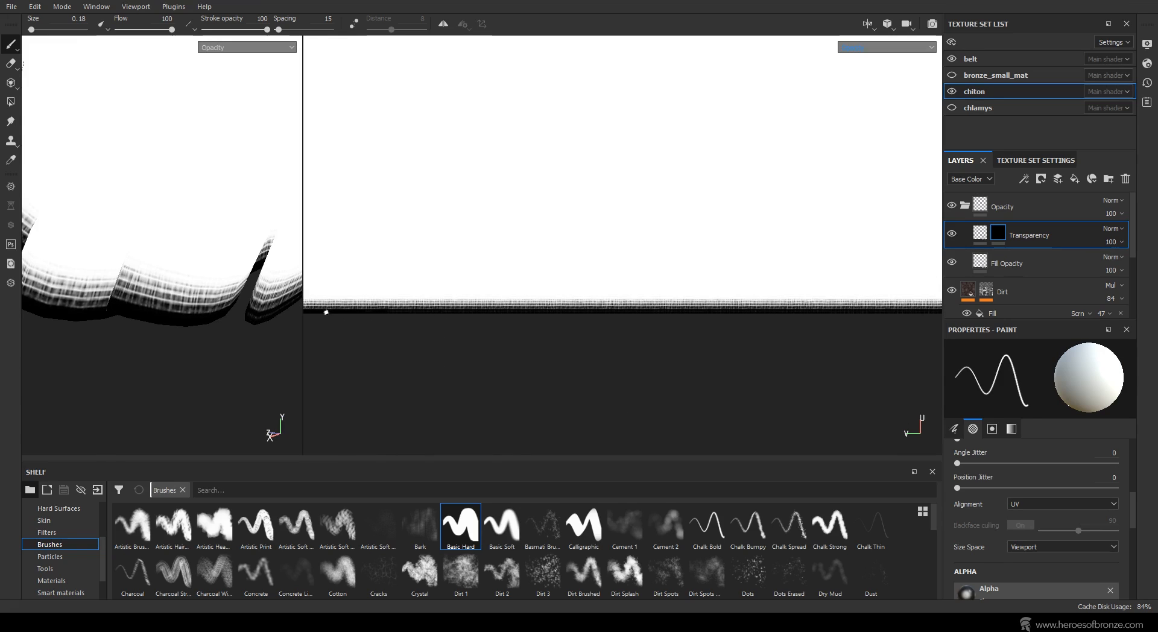
pyautogui.scroll(-1, 547, 306)
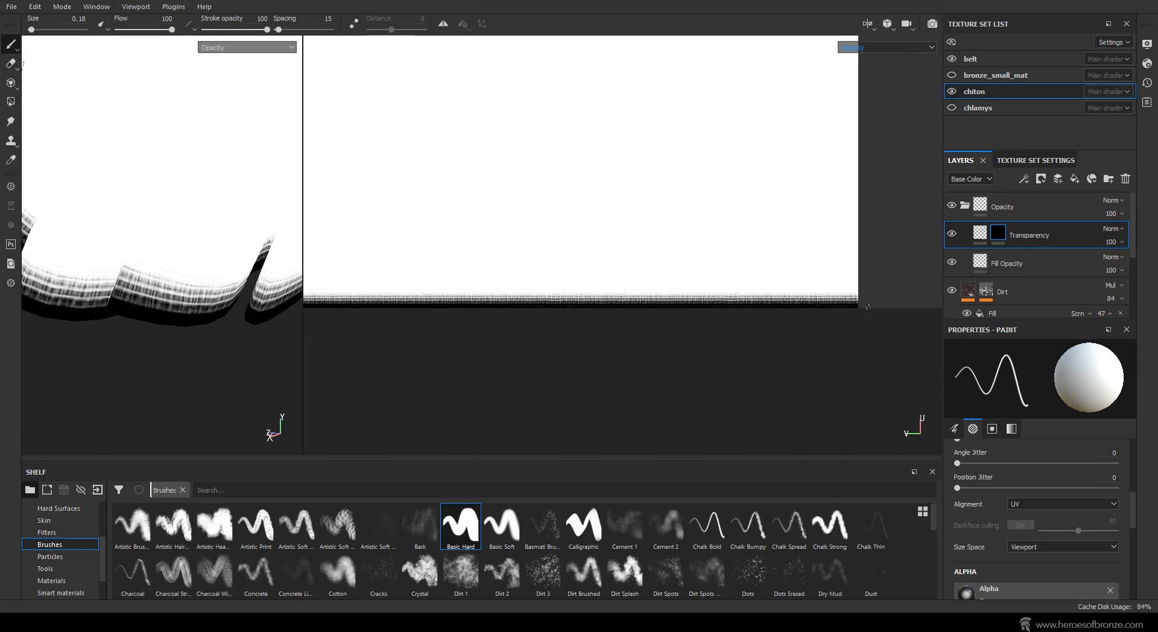
pyautogui.keyDown('alt'); pyautogui.moveTo(340, 319); pyautogui.dragTo(668, 328, button='middle'); pyautogui.keyUp('alt')
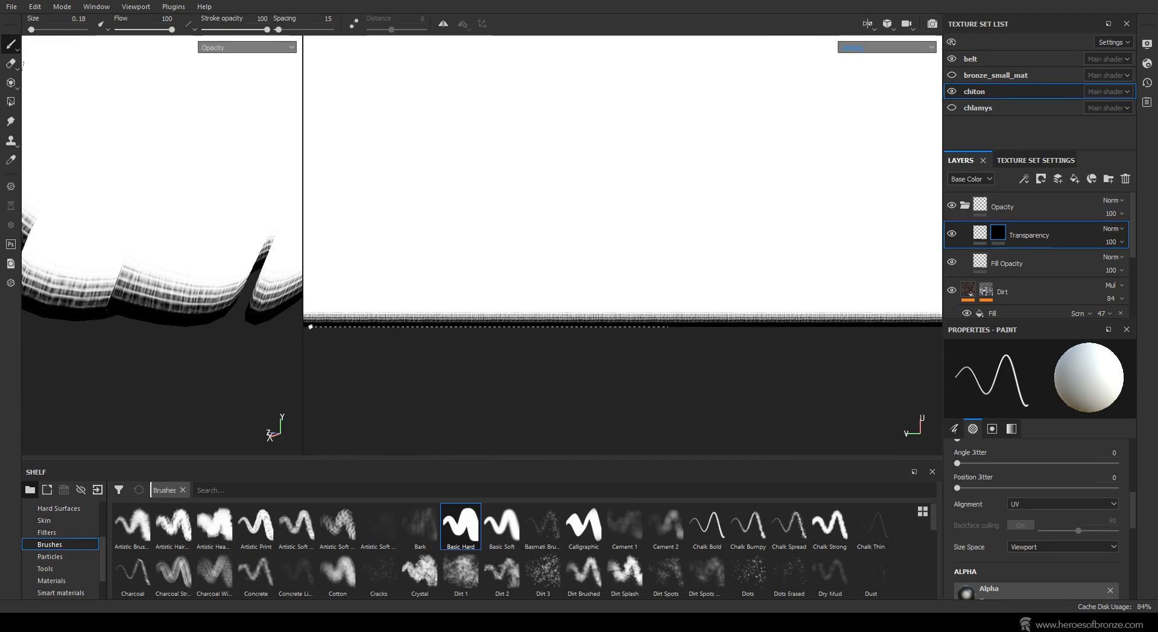
# Examine the hem in the 3D view with the Material display, and return to displaying the Opacity channel.
pyautogui.click(886, 47)
pyautogui.click(856, 52)
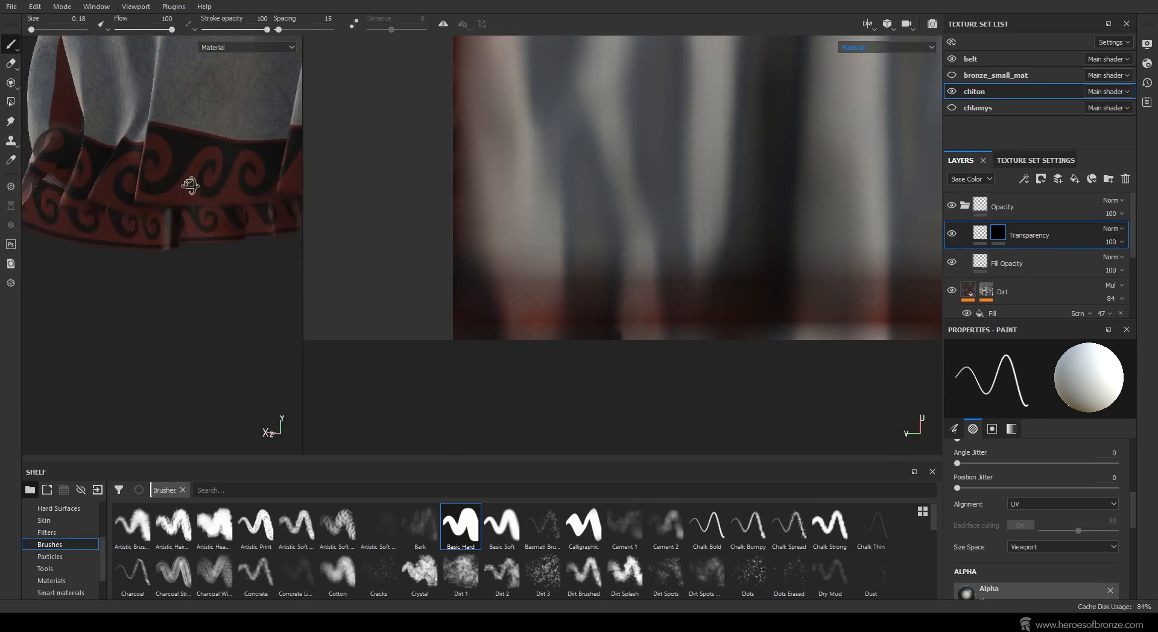
pyautogui.moveTo(190, 185)
pyautogui.keyDown('alt'); pyautogui.mouseDown()
pyautogui.moveTo(219, 206)
pyautogui.moveTo(191, 203)
pyautogui.moveTo(192, 181)
pyautogui.mouseUp(); pyautogui.keyUp('alt')
pyautogui.click(868, 47)
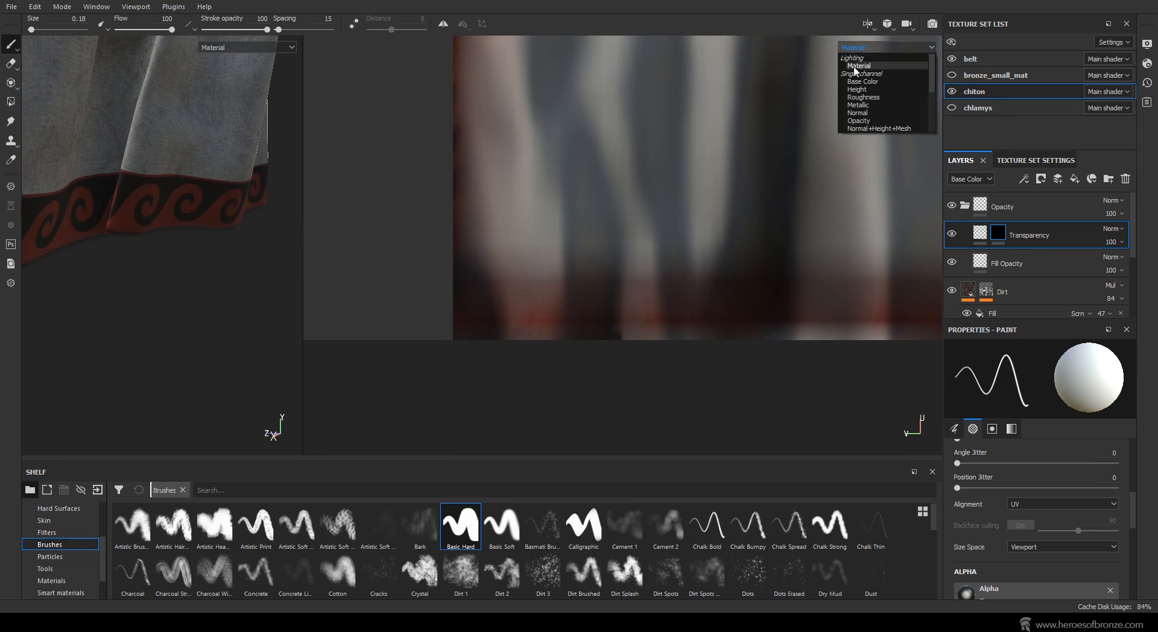
pyautogui.click(857, 65)
pyautogui.click(887, 47)
pyautogui.click(858, 121)
# Roughen part of the hem's fringe in black with the hatching brush beside Hatching Grid, its angle jitter set to 21.
pyautogui.scroll(-3, 451, 540)
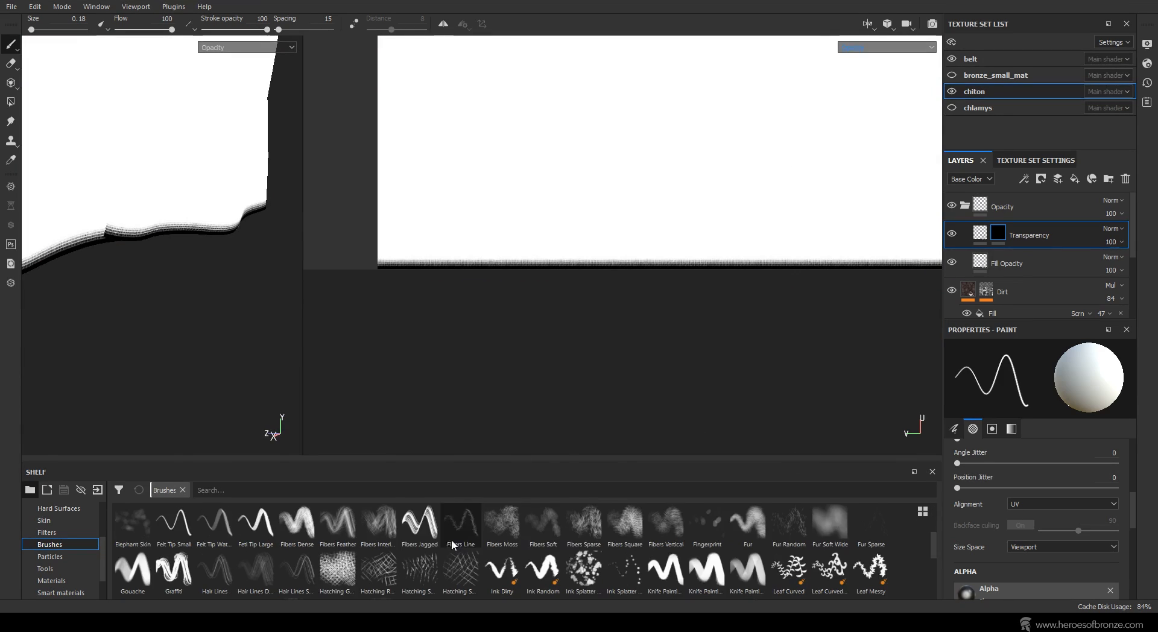
pyautogui.click(379, 570)
pyautogui.scroll(2, 434, 251)
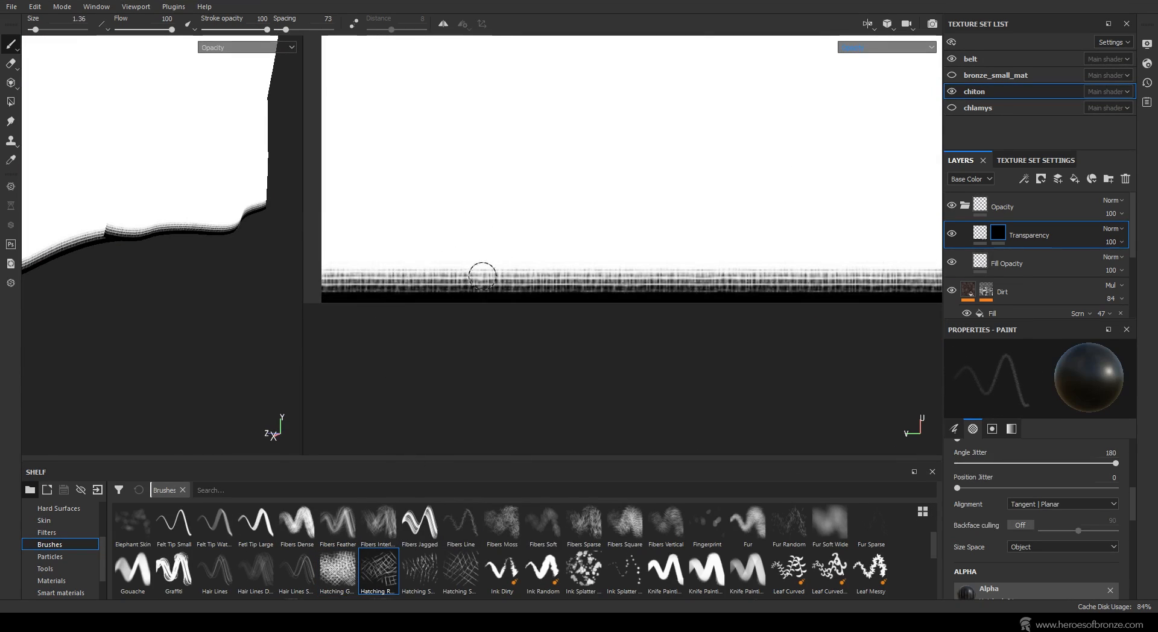
pyautogui.click(981, 463)
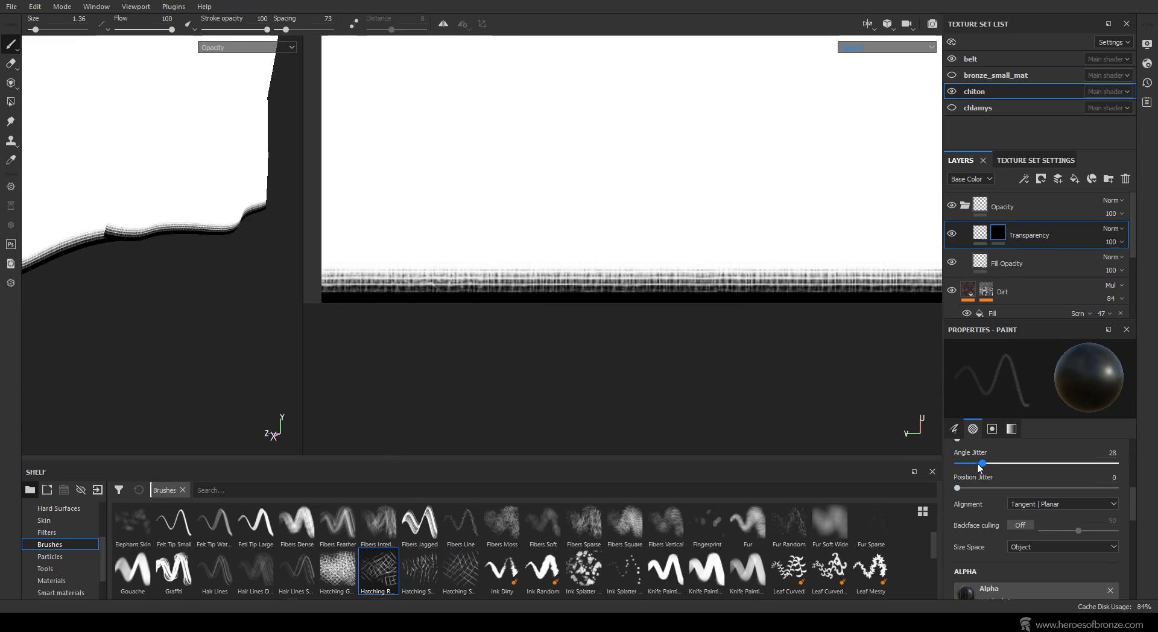
pyautogui.moveTo(978, 464); pyautogui.dragTo(972, 464)
pyautogui.moveTo(575, 280); pyautogui.dragTo(682, 284)
pyautogui.keyDown('alt'); pyautogui.moveTo(860, 269); pyautogui.dragTo(550, 257, button='middle'); pyautogui.keyUp('alt')
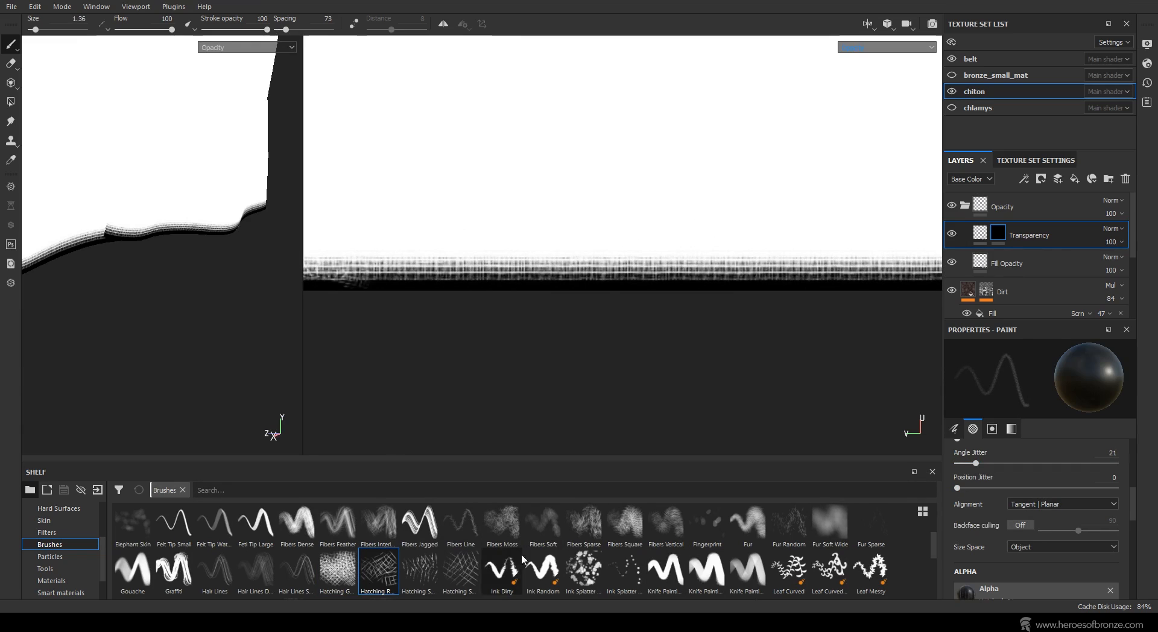
# Continue roughening the fringe along the hem in black with a sparser hatching brush at angle jitter 23 and size 0.97.
pyautogui.click(460, 570)
pyautogui.moveTo(1021, 462); pyautogui.dragTo(978, 463)
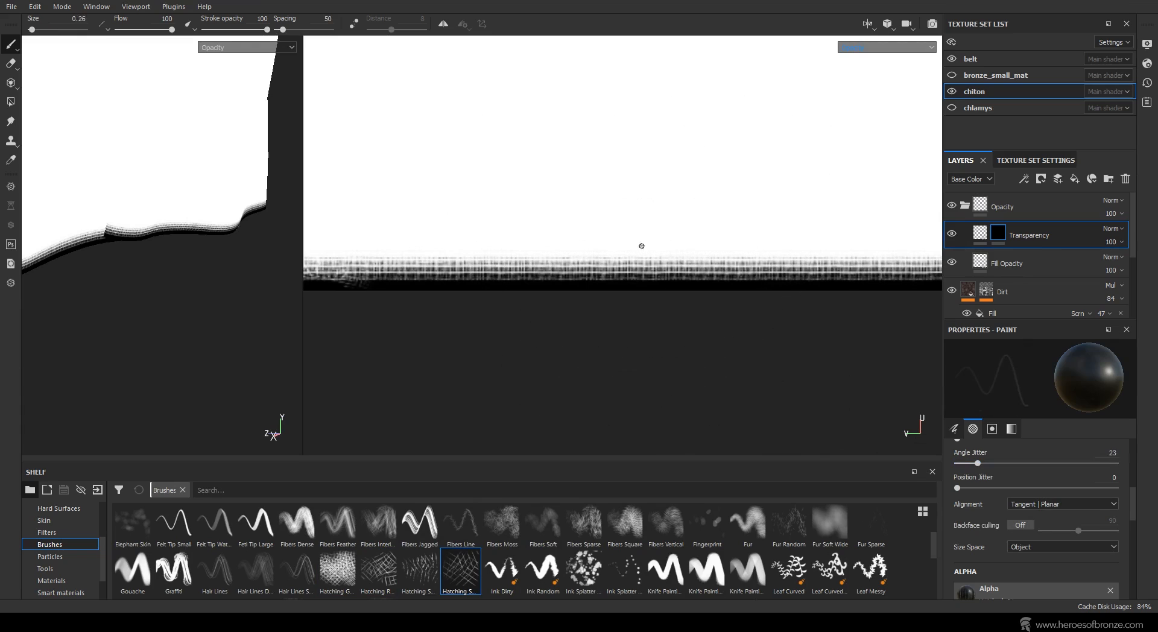
pyautogui.keyDown('alt'); pyautogui.moveTo(873, 259); pyautogui.dragTo(641, 252, button='middle'); pyautogui.keyUp('alt')
pyautogui.press('x')
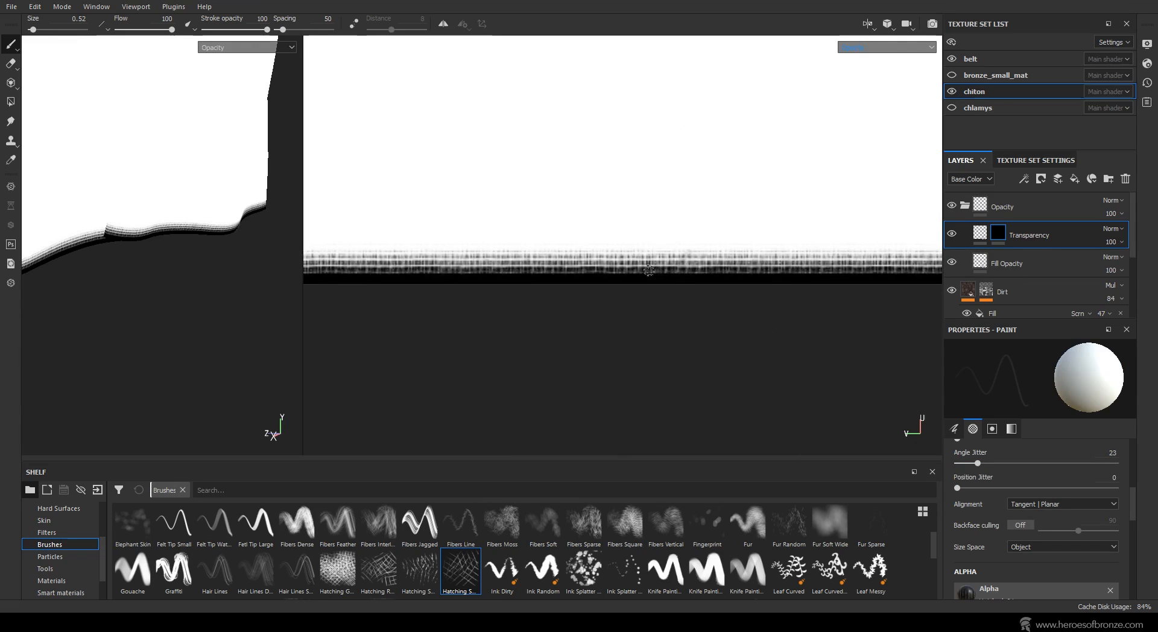
pyautogui.keyDown('ctrl'); pyautogui.moveTo(668, 274); pyautogui.dragTo(682, 275, button='right'); pyautogui.keyUp('ctrl')
pyautogui.press('x')
pyautogui.moveTo(885, 262)
pyautogui.keyDown('alt'); pyautogui.mouseDown(button='middle')
pyautogui.moveTo(566, 251)
pyautogui.moveTo(544, 203)
pyautogui.mouseUp(button='middle'); pyautogui.keyUp('alt')
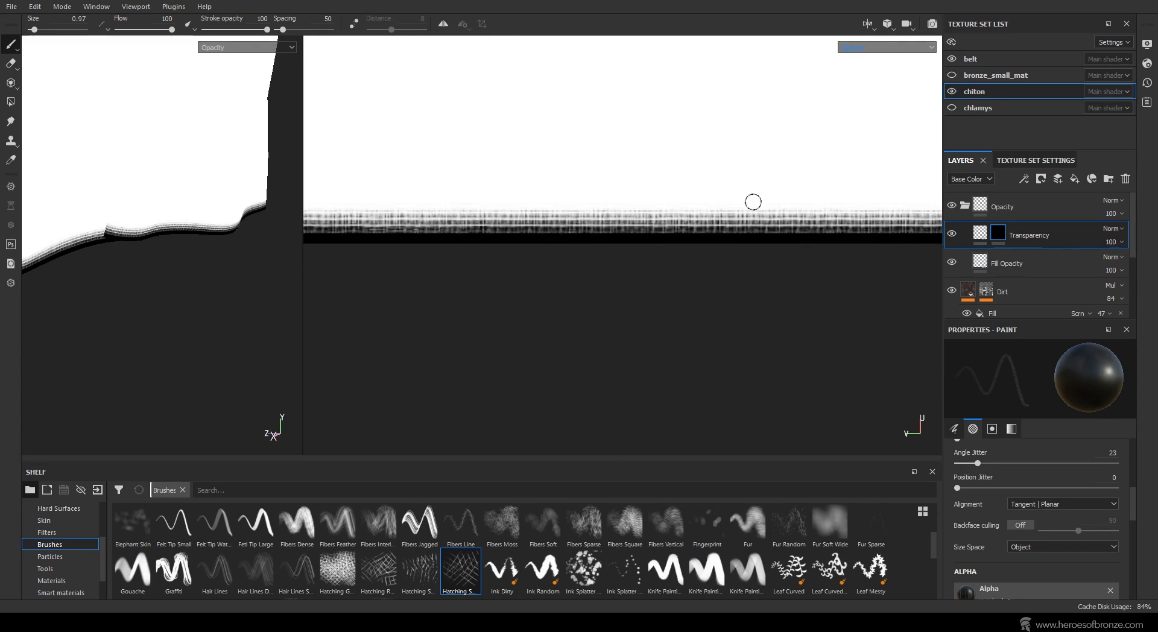
pyautogui.keyDown('alt'); pyautogui.moveTo(753, 202); pyautogui.dragTo(512, 217, button='middle'); pyautogui.keyUp('alt')
pyautogui.keyDown('alt'); pyautogui.moveTo(831, 228); pyautogui.dragTo(661, 215, button='middle'); pyautogui.keyUp('alt')
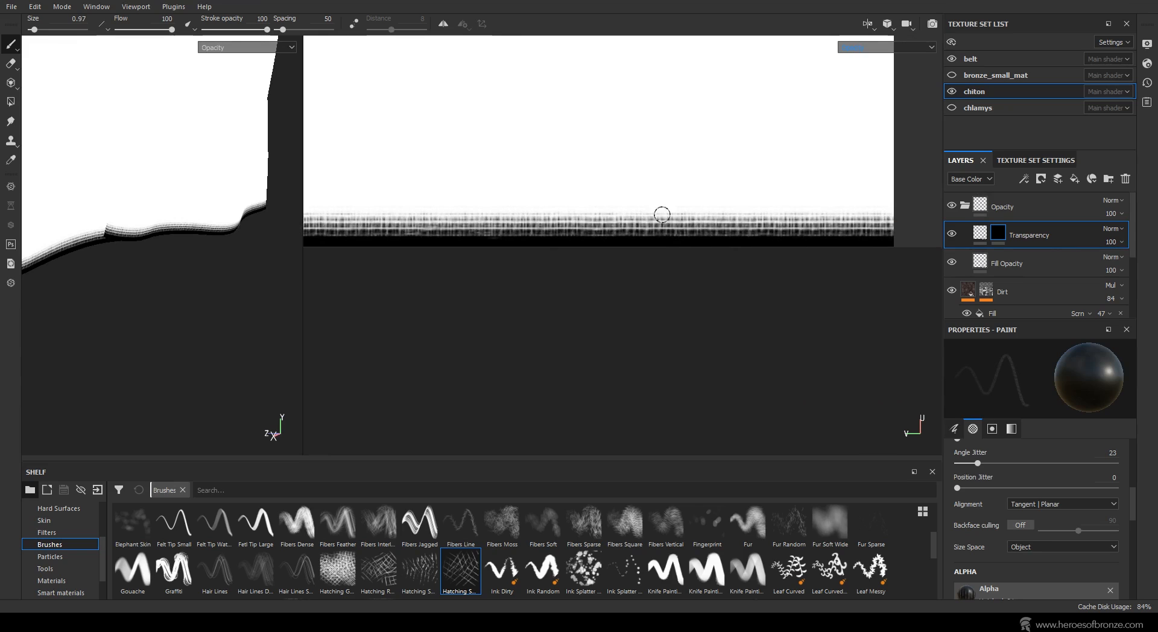
# Paint thin black thread strokes across the hem's fringe with the Basic Soft brush at size 0.1.
pyautogui.scroll(2, 464, 544)
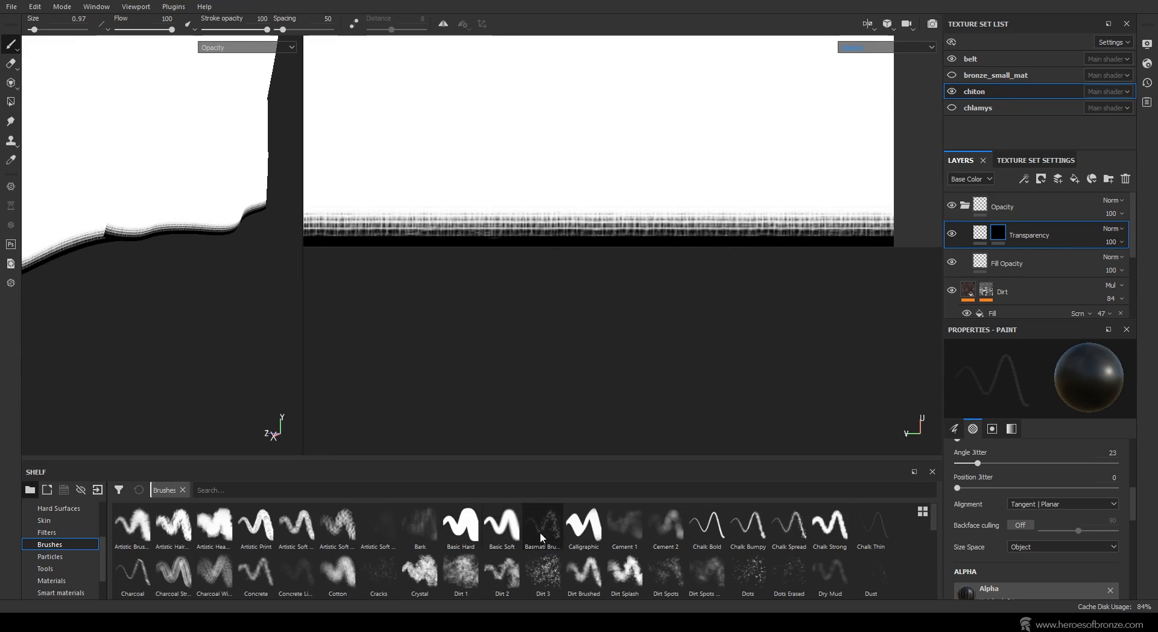
pyautogui.click(501, 524)
pyautogui.keyDown('ctrl'); pyautogui.moveTo(644, 181); pyautogui.dragTo(567, 181, button='right'); pyautogui.keyUp('ctrl')
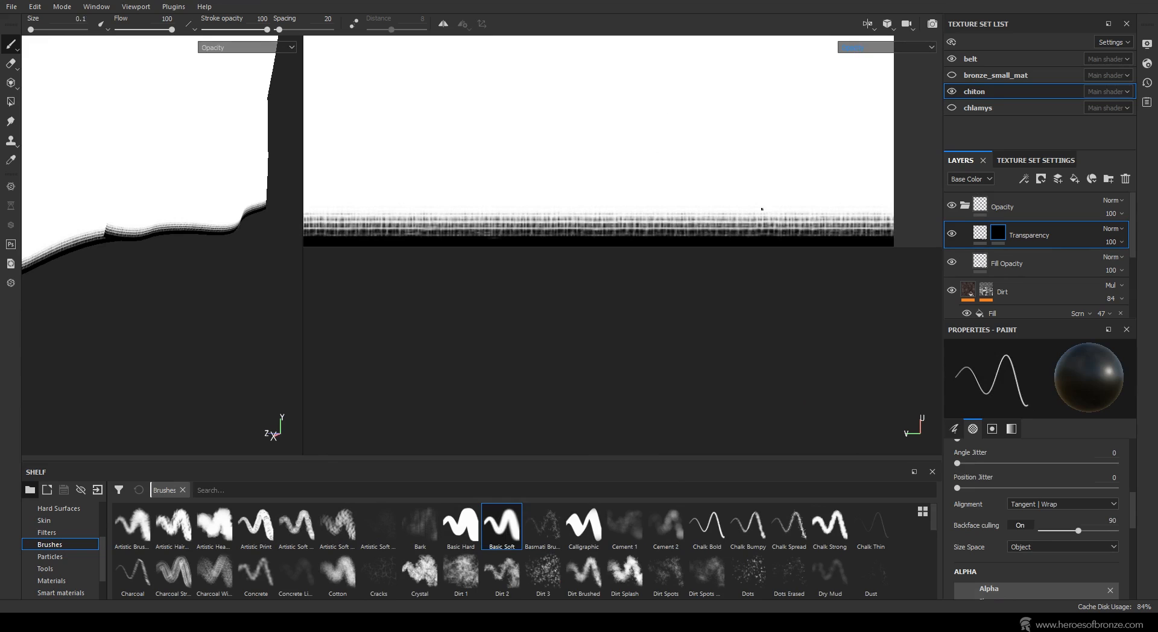
pyautogui.scroll(3, 656, 204)
pyautogui.moveTo(656, 205); pyautogui.dragTo(661, 259)
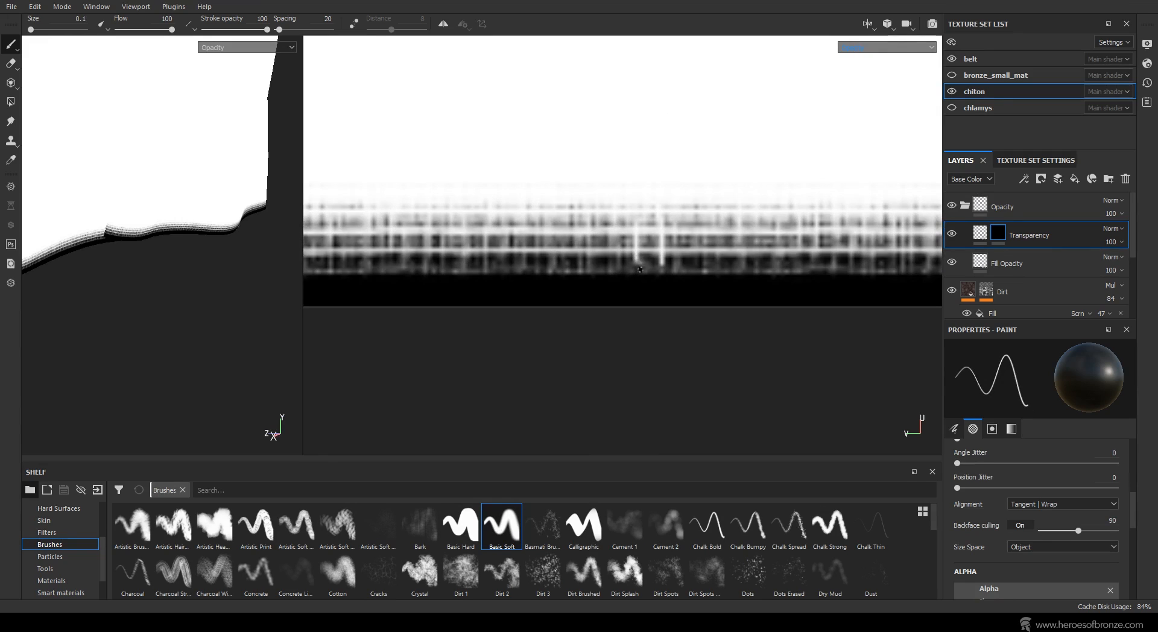
pyautogui.moveTo(659, 216)
pyautogui.mouseDown()
pyautogui.moveTo(624, 235)
pyautogui.moveTo(653, 236)
pyautogui.mouseUp()
pyautogui.moveTo(601, 208); pyautogui.dragTo(600, 273)
pyautogui.scroll(-2, 561, 222)
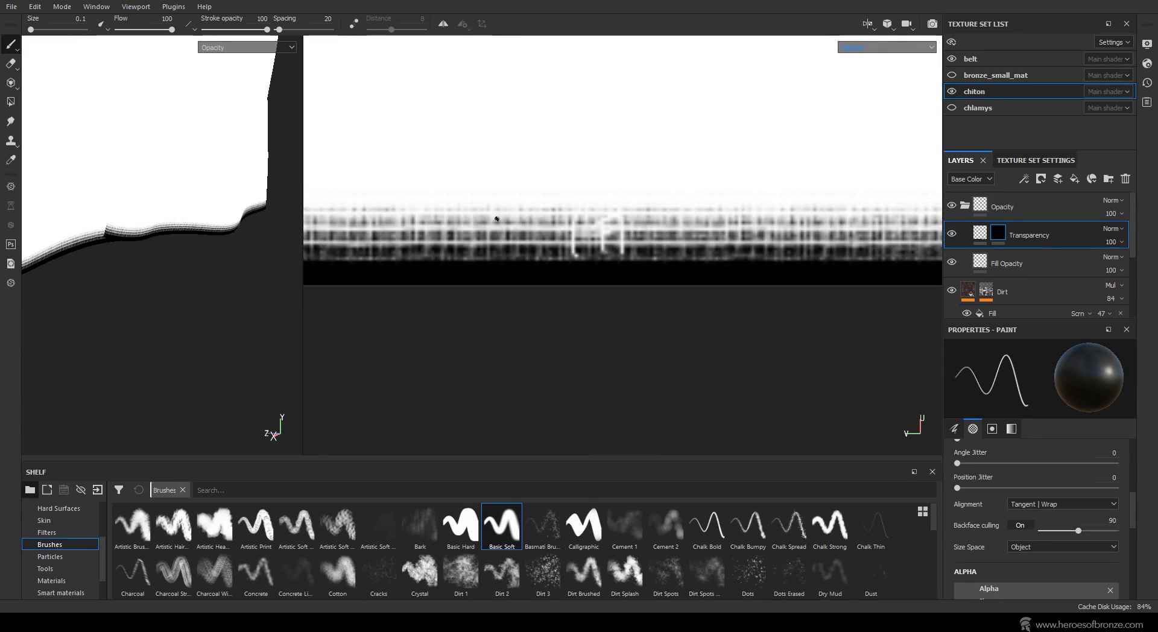
pyautogui.moveTo(496, 218); pyautogui.dragTo(507, 270)
# Add more loose threads further along the fringe, trimming a thread's tip with white paint.
pyautogui.moveTo(464, 234); pyautogui.dragTo(688, 237, button='middle')
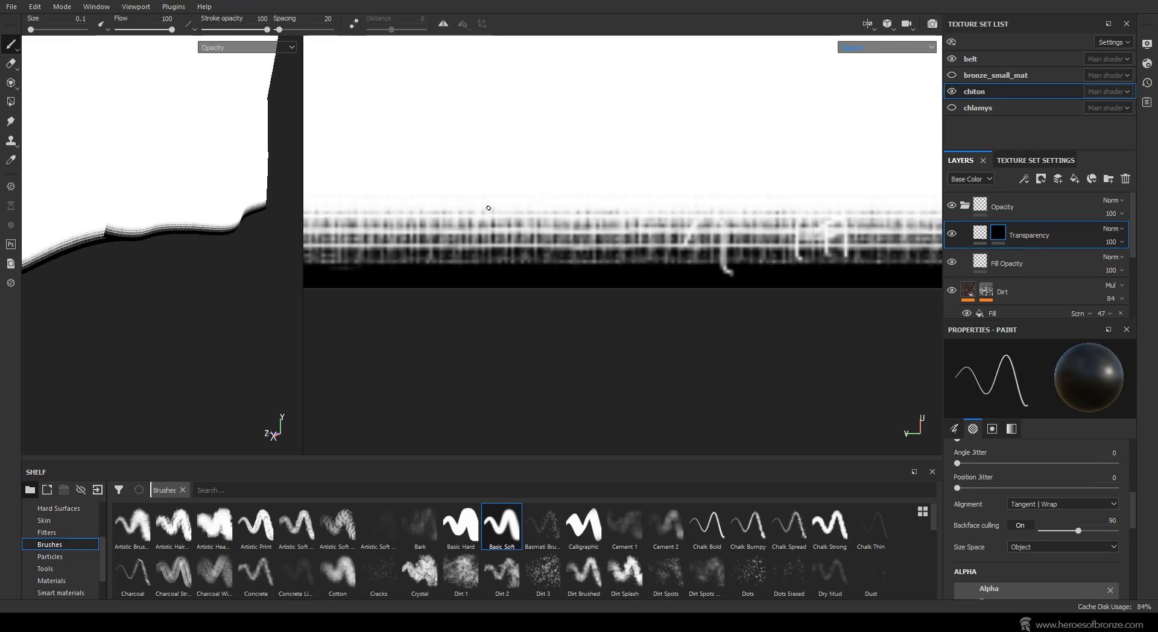
pyautogui.moveTo(486, 208); pyautogui.dragTo(497, 248)
pyautogui.moveTo(468, 207); pyautogui.dragTo(450, 276)
pyautogui.moveTo(450, 276); pyautogui.dragTo(641, 260, button='middle')
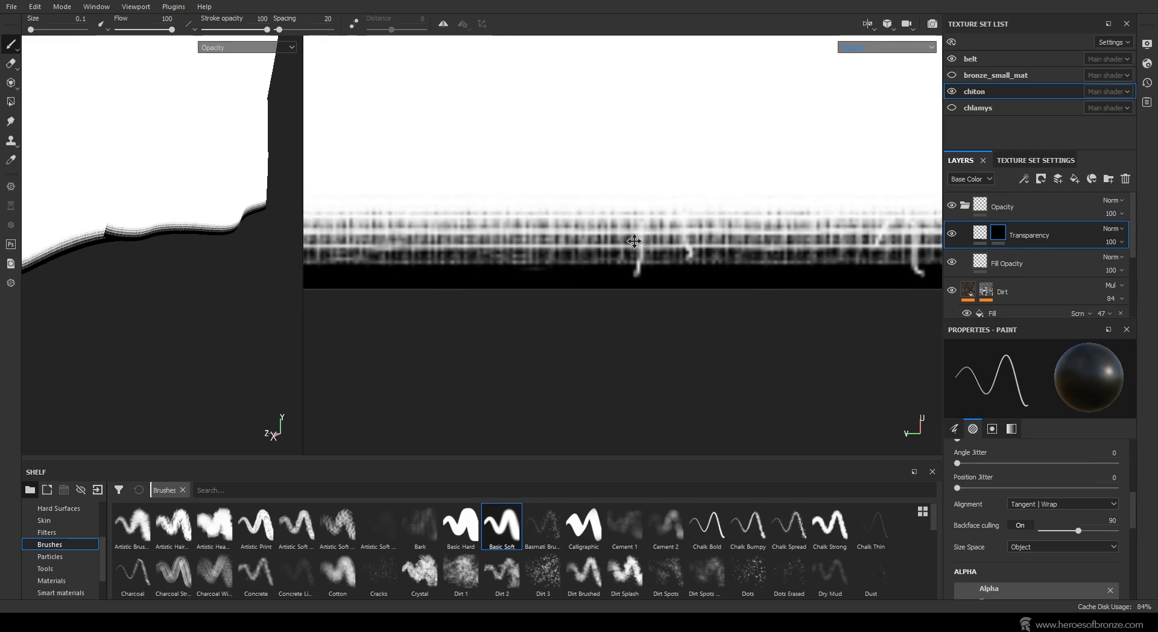
pyautogui.moveTo(637, 272); pyautogui.dragTo(638, 279)
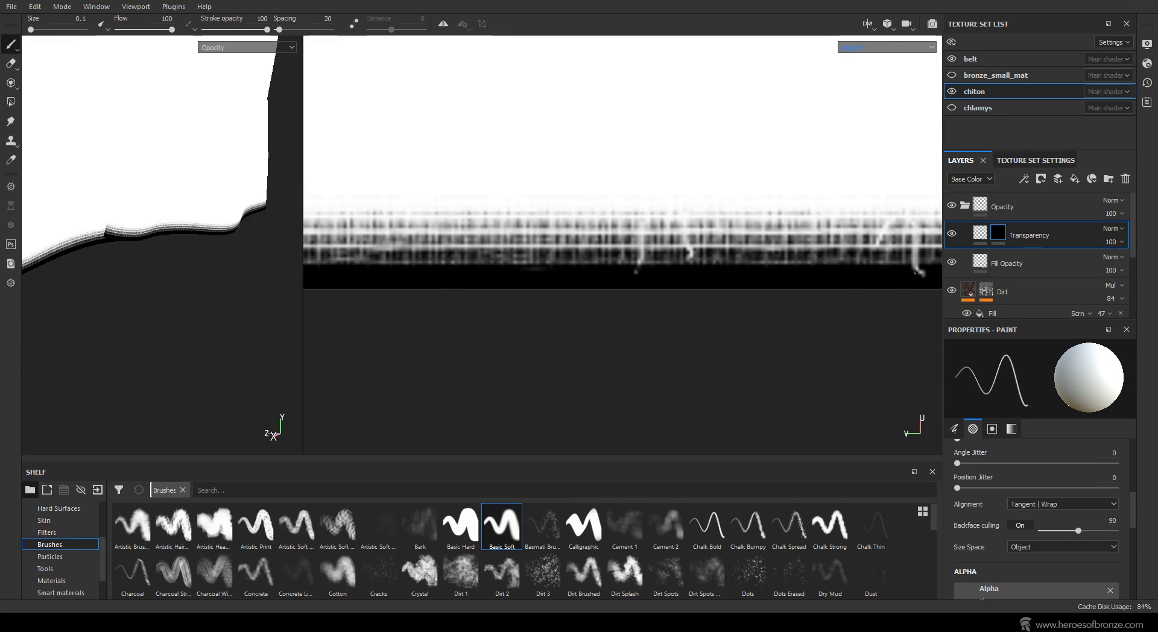
pyautogui.moveTo(476, 206); pyautogui.dragTo(480, 258)
pyautogui.scroll(-2, 506, 161)
pyautogui.moveTo(241, 229)
pyautogui.keyDown('alt'); pyautogui.mouseDown()
pyautogui.moveTo(150, 232)
pyautogui.moveTo(277, 225)
pyautogui.moveTo(117, 245)
pyautogui.moveTo(101, 272)
pyautogui.moveTo(155, 266)
pyautogui.mouseUp(); pyautogui.keyUp('alt')
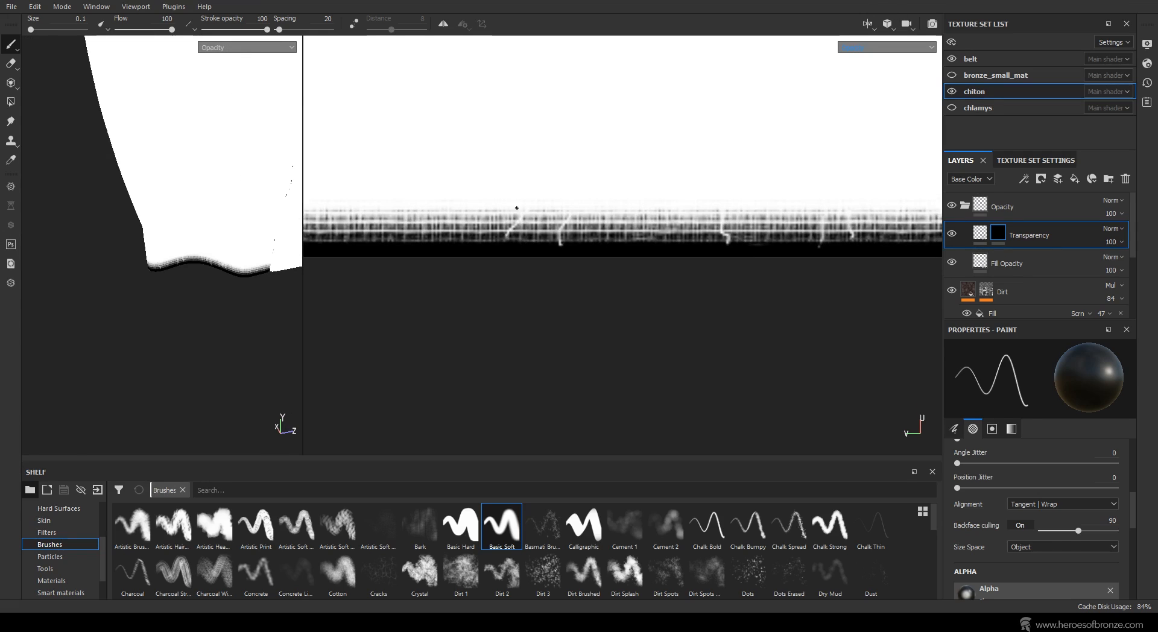
# Paint short, irregular black thread strokes at intervals across the remaining length of the fringe, up to the UV corner.
pyautogui.moveTo(426, 215); pyautogui.dragTo(422, 241)
pyautogui.keyDown('alt'); pyautogui.moveTo(416, 227); pyautogui.dragTo(780, 235, button='middle'); pyautogui.keyUp('alt')
pyautogui.moveTo(541, 223); pyautogui.dragTo(545, 245)
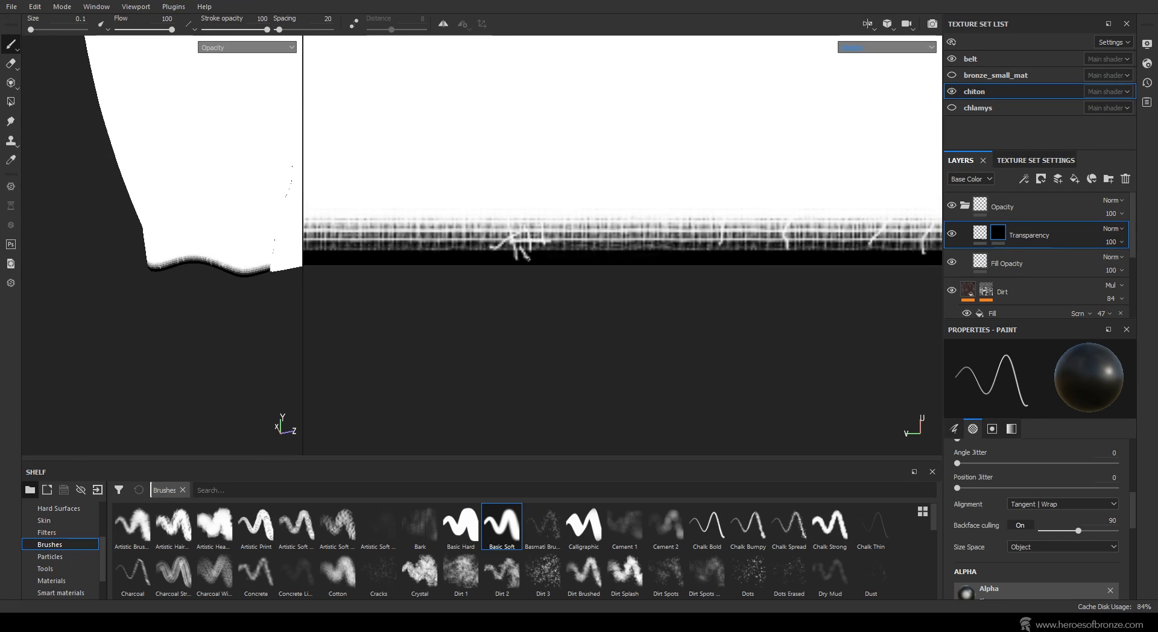
pyautogui.keyDown('alt'); pyautogui.moveTo(505, 233); pyautogui.dragTo(832, 239, button='middle'); pyautogui.keyUp('alt')
pyautogui.keyDown('alt'); pyautogui.moveTo(555, 238); pyautogui.dragTo(616, 241, button='middle'); pyautogui.keyUp('alt')
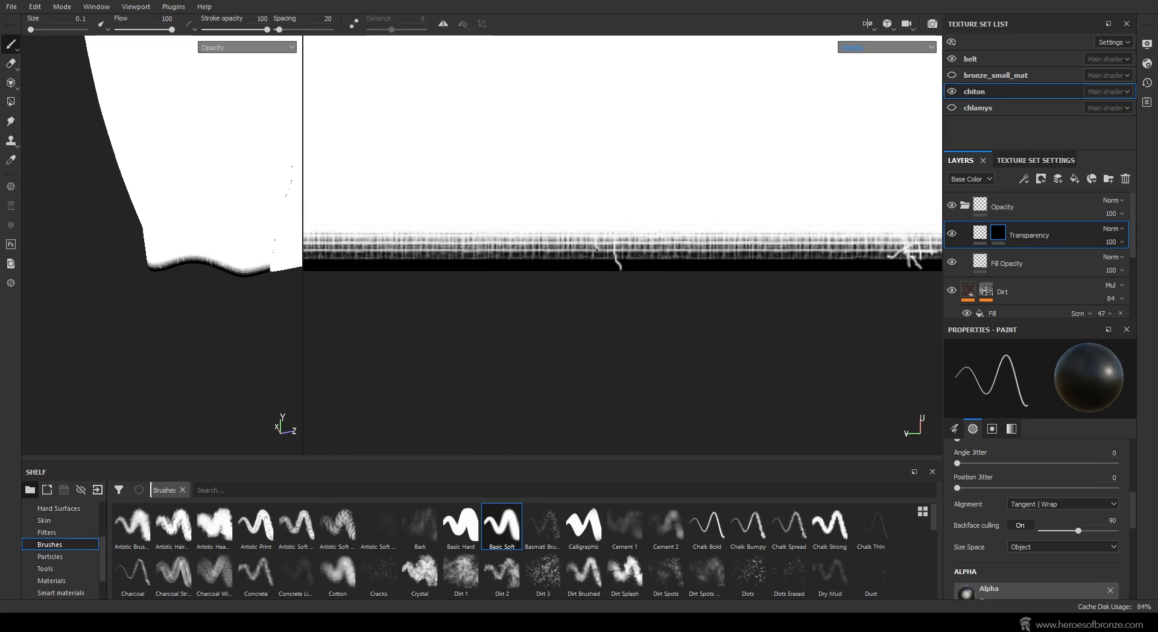
pyautogui.moveTo(597, 249); pyautogui.dragTo(600, 266)
pyautogui.moveTo(566, 232); pyautogui.dragTo(566, 261)
pyautogui.moveTo(500, 235); pyautogui.dragTo(496, 269)
pyautogui.keyDown('alt'); pyautogui.moveTo(498, 235); pyautogui.dragTo(645, 236, button='middle'); pyautogui.keyUp('alt')
pyautogui.moveTo(537, 224); pyautogui.dragTo(538, 260)
pyautogui.moveTo(463, 226); pyautogui.dragTo(462, 264)
pyautogui.moveTo(463, 232)
pyautogui.keyDown('alt'); pyautogui.mouseDown(button='middle')
pyautogui.moveTo(618, 234)
pyautogui.moveTo(535, 226)
pyautogui.moveTo(627, 215)
pyautogui.mouseUp(button='middle'); pyautogui.keyUp('alt')
pyautogui.moveTo(538, 227); pyautogui.dragTo(543, 253)
pyautogui.moveTo(515, 225); pyautogui.dragTo(512, 253)
pyautogui.keyDown('alt'); pyautogui.moveTo(513, 241); pyautogui.dragTo(627, 243, button='middle'); pyautogui.keyUp('alt')
pyautogui.moveTo(547, 227); pyautogui.dragTo(548, 257)
pyautogui.keyDown('alt'); pyautogui.moveTo(548, 241); pyautogui.dragTo(657, 247, button='middle'); pyautogui.keyUp('alt')
pyautogui.moveTo(535, 232); pyautogui.dragTo(537, 262)
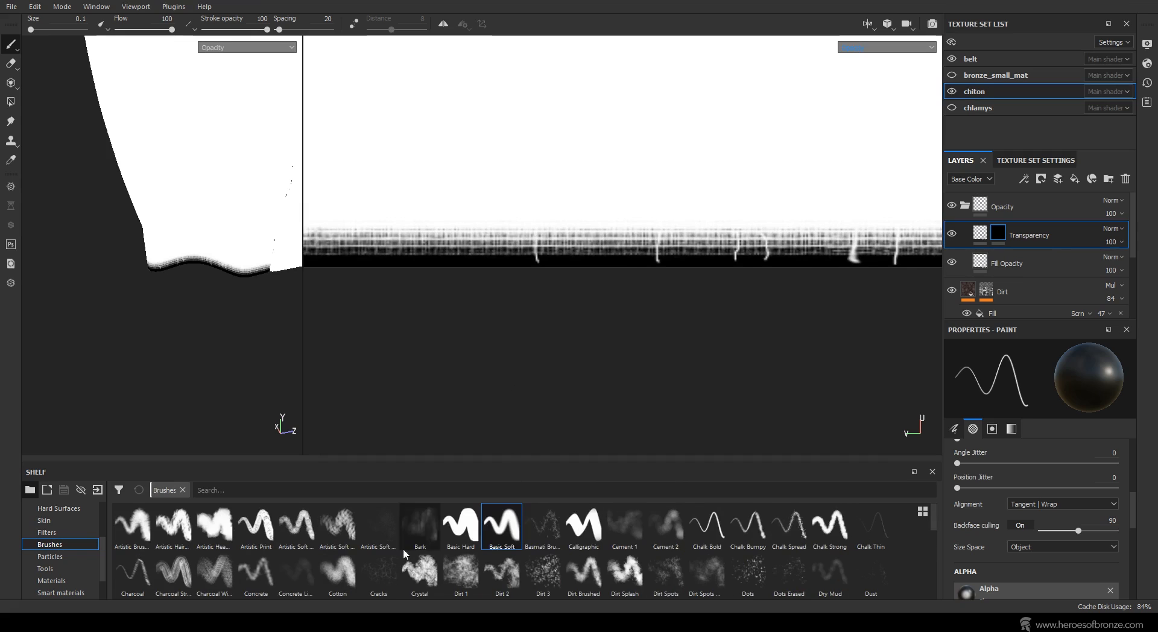
pyautogui.keyDown('alt'); pyautogui.moveTo(458, 238); pyautogui.dragTo(660, 251, button='middle'); pyautogui.keyUp('alt')
pyautogui.moveTo(558, 244); pyautogui.dragTo(565, 272)
pyautogui.moveTo(468, 244); pyautogui.dragTo(465, 266)
pyautogui.keyDown('alt'); pyautogui.moveTo(467, 254); pyautogui.dragTo(642, 218, button='middle'); pyautogui.keyUp('alt')
pyautogui.moveTo(560, 212); pyautogui.dragTo(559, 238)
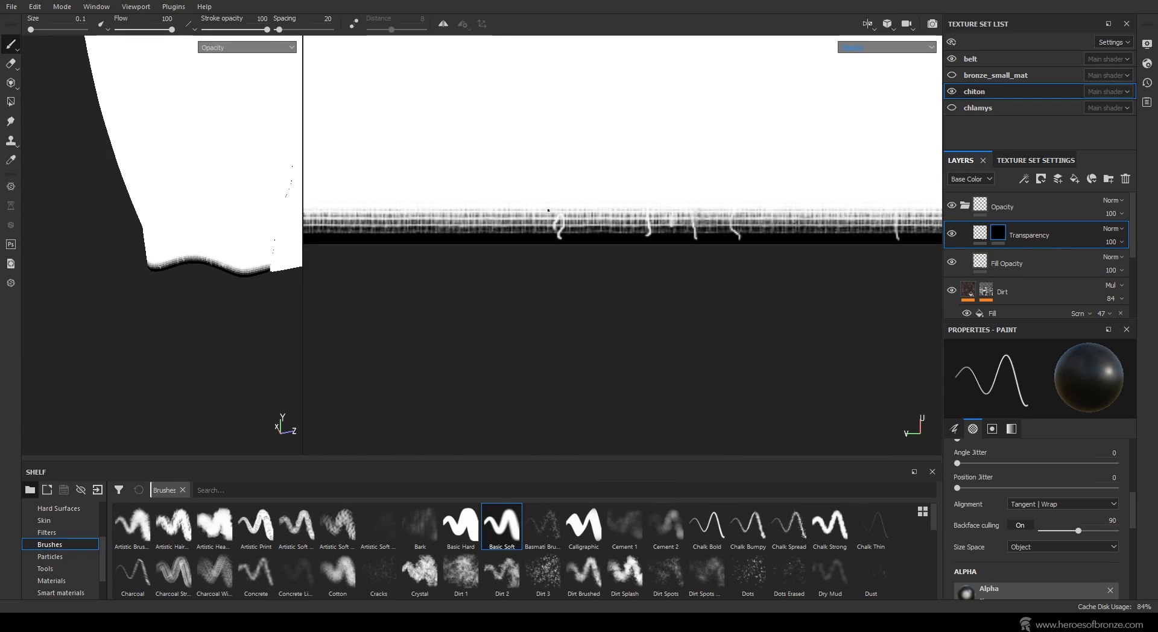
pyautogui.moveTo(495, 212); pyautogui.dragTo(495, 240)
pyautogui.keyDown('alt'); pyautogui.moveTo(495, 232); pyautogui.dragTo(739, 244, button='middle'); pyautogui.keyUp('alt')
pyautogui.moveTo(593, 225); pyautogui.dragTo(593, 248)
pyautogui.moveTo(547, 226); pyautogui.dragTo(546, 243)
pyautogui.moveTo(546, 240)
pyautogui.keyDown('alt'); pyautogui.mouseDown(button='middle')
pyautogui.moveTo(727, 238)
pyautogui.moveTo(826, 252)
pyautogui.mouseUp(button='middle'); pyautogui.keyUp('alt')
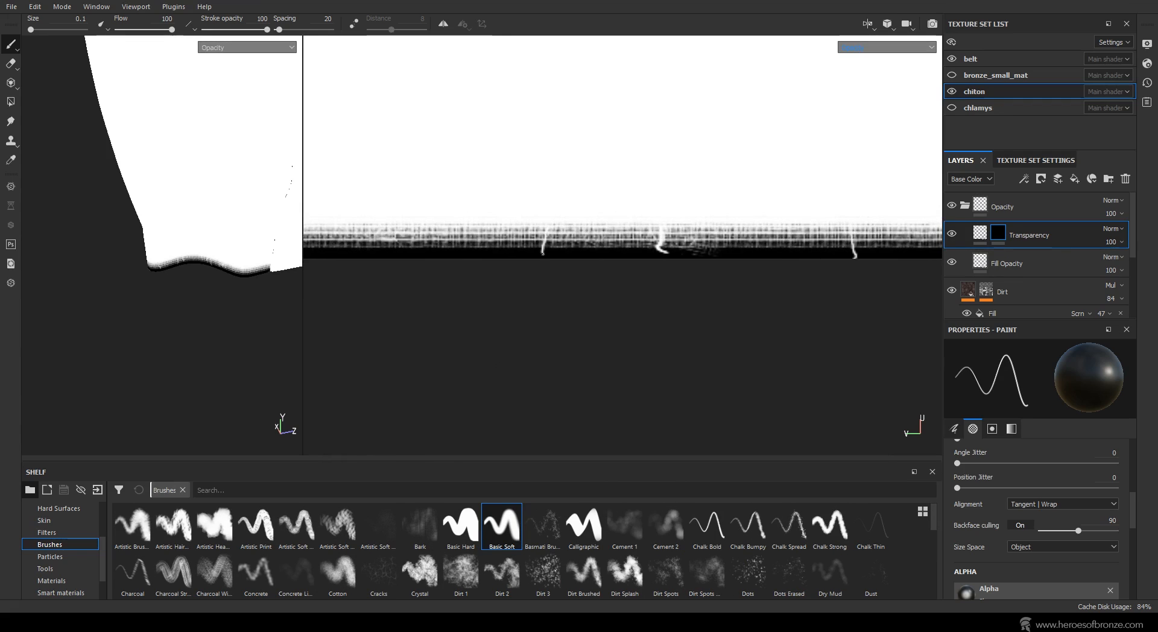
pyautogui.moveTo(485, 225); pyautogui.dragTo(481, 258)
pyautogui.moveTo(481, 253)
pyautogui.keyDown('alt'); pyautogui.mouseDown(button='middle')
pyautogui.moveTo(677, 247)
pyautogui.moveTo(436, 230)
pyautogui.mouseUp(button='middle'); pyautogui.keyUp('alt')
pyautogui.scroll(-6, 695, 243)
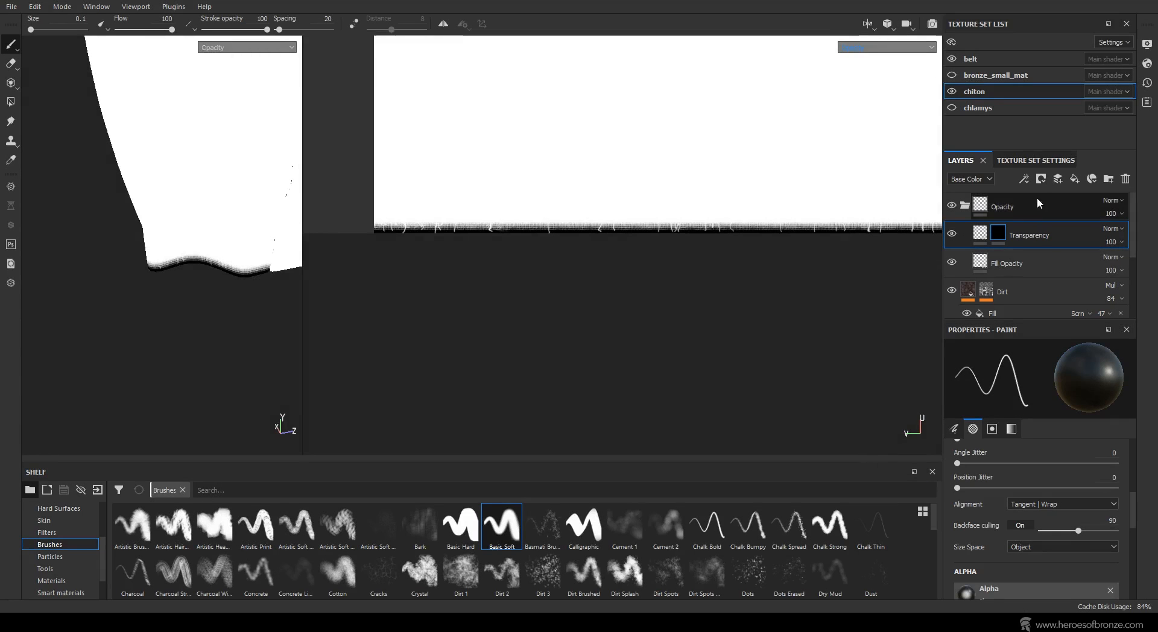
# Add a Sharpen filter to the Transparency layer's mask and check the frayed hem in the Material view.
pyautogui.click(1023, 177)
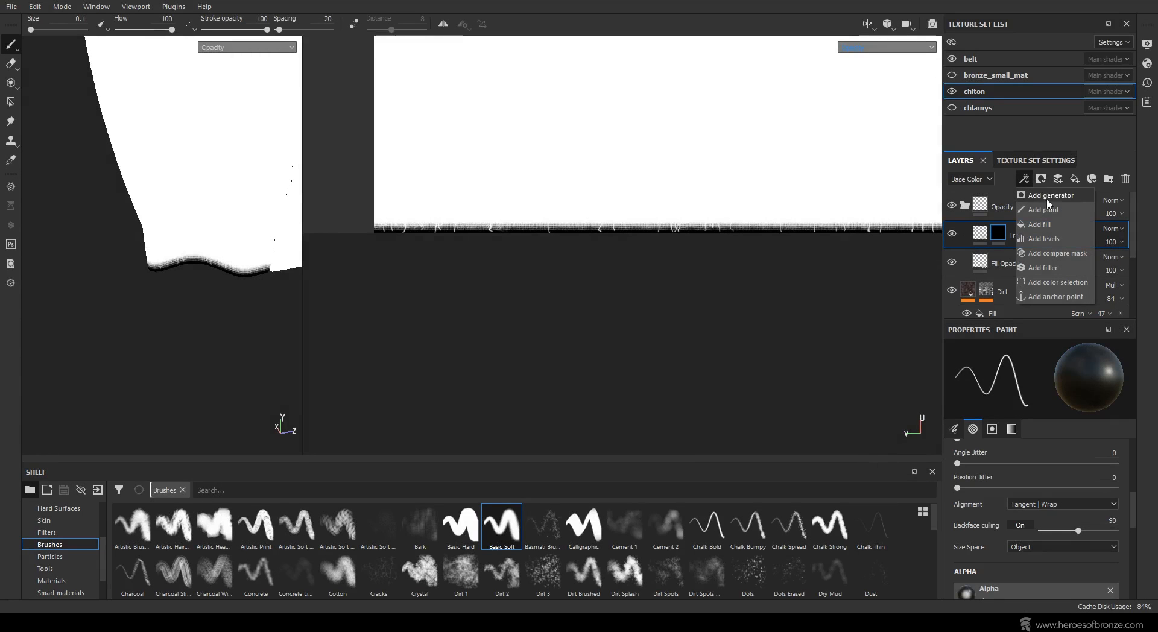
pyautogui.click(1059, 266)
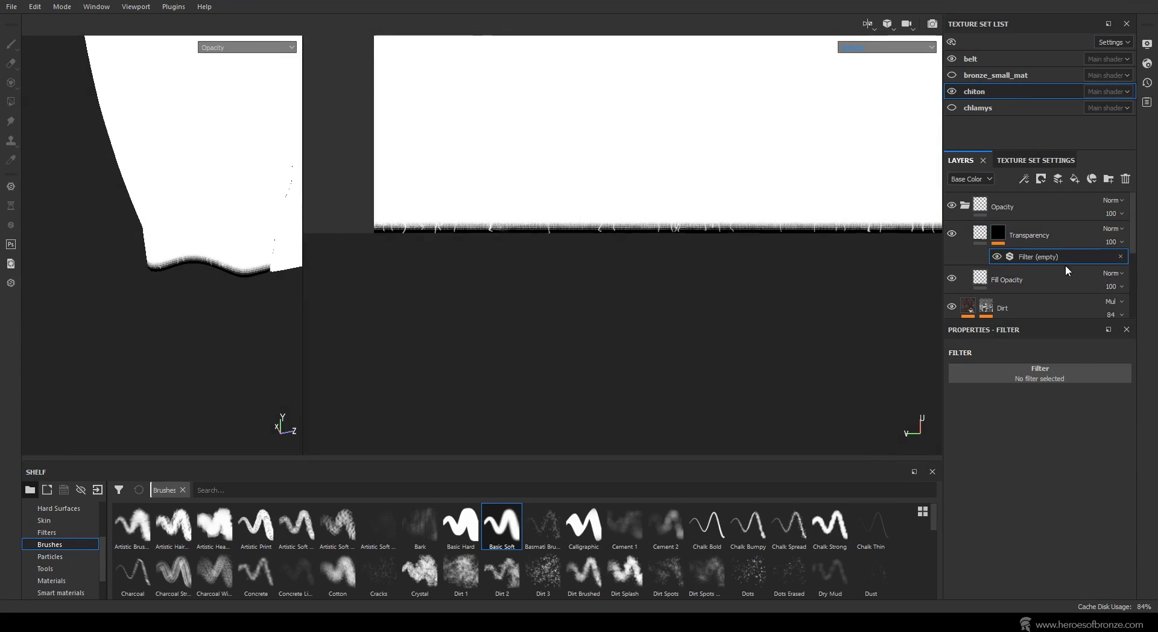
pyautogui.click(1081, 377)
pyautogui.write('sharp')
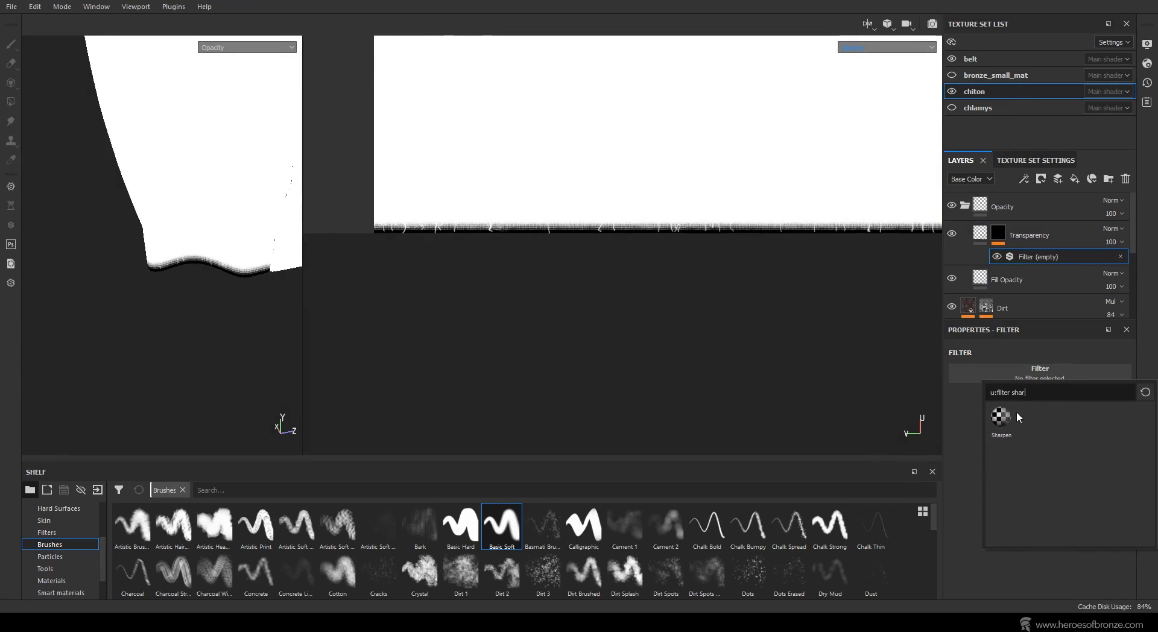
pyautogui.click(1001, 416)
pyautogui.scroll(3, 576, 218)
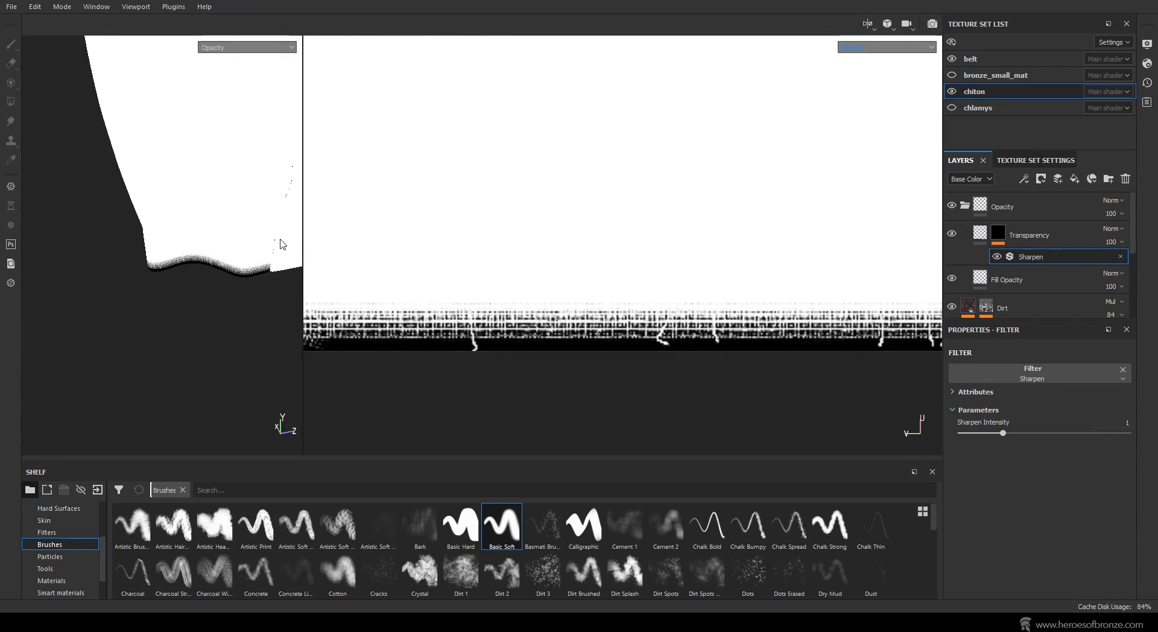
pyautogui.scroll(-2, 271, 242)
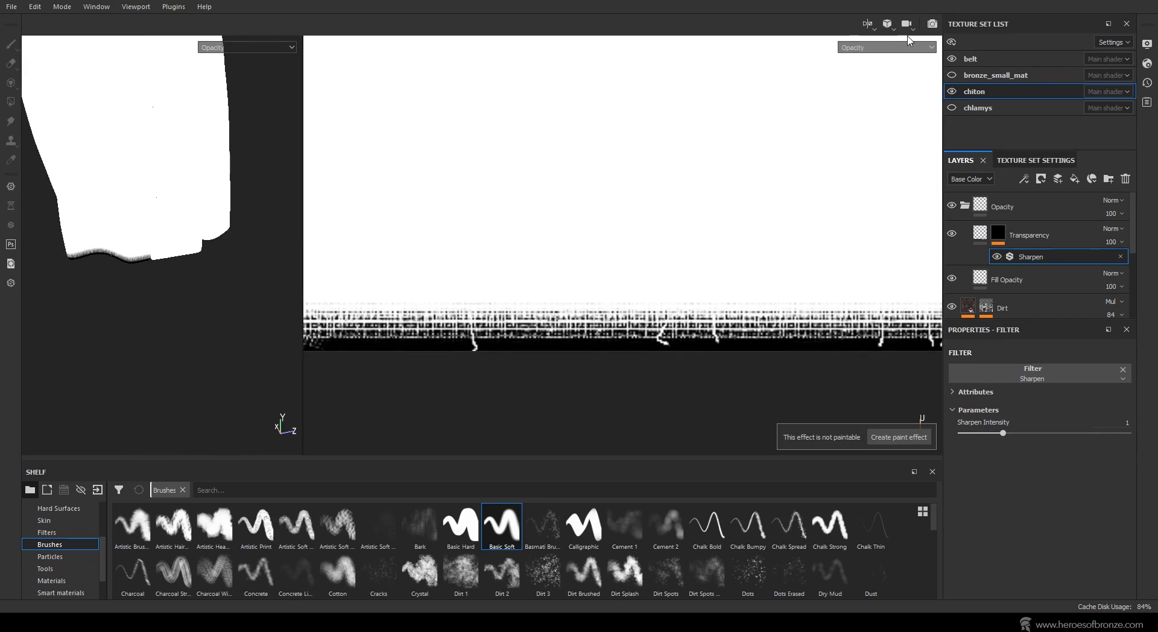
pyautogui.click(887, 47)
pyautogui.click(872, 61)
pyautogui.scroll(6, 157, 251)
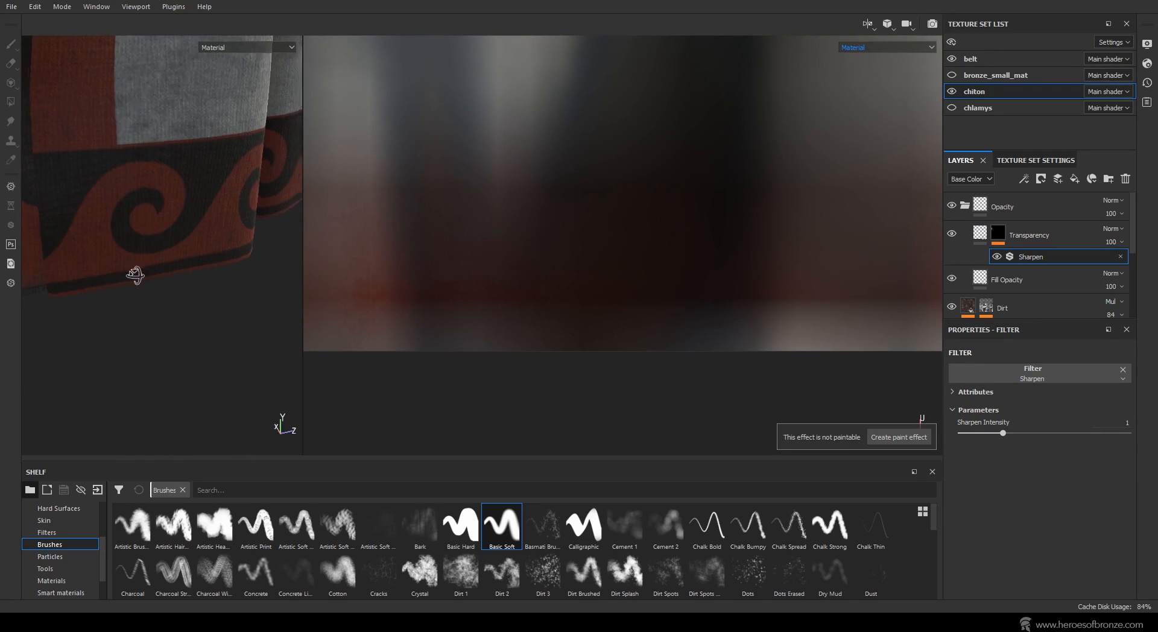
pyautogui.keyDown('alt'); pyautogui.moveTo(152, 223); pyautogui.dragTo(334, 181); pyautogui.keyUp('alt')
pyautogui.keyDown('alt'); pyautogui.moveTo(155, 224); pyautogui.dragTo(241, 238); pyautogui.keyUp('alt')
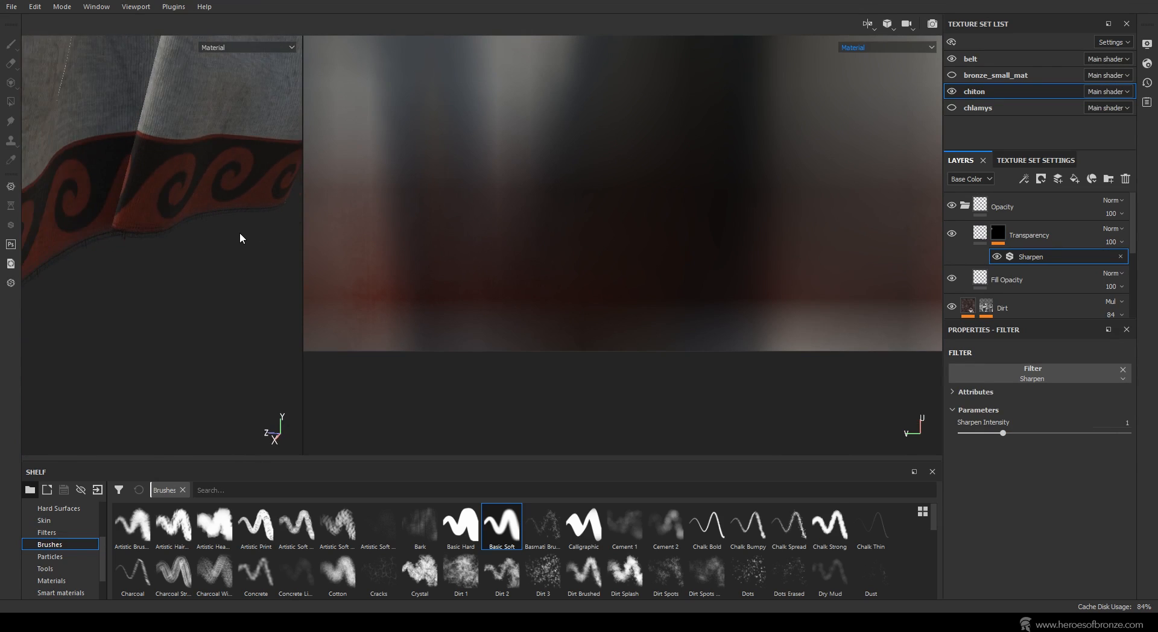
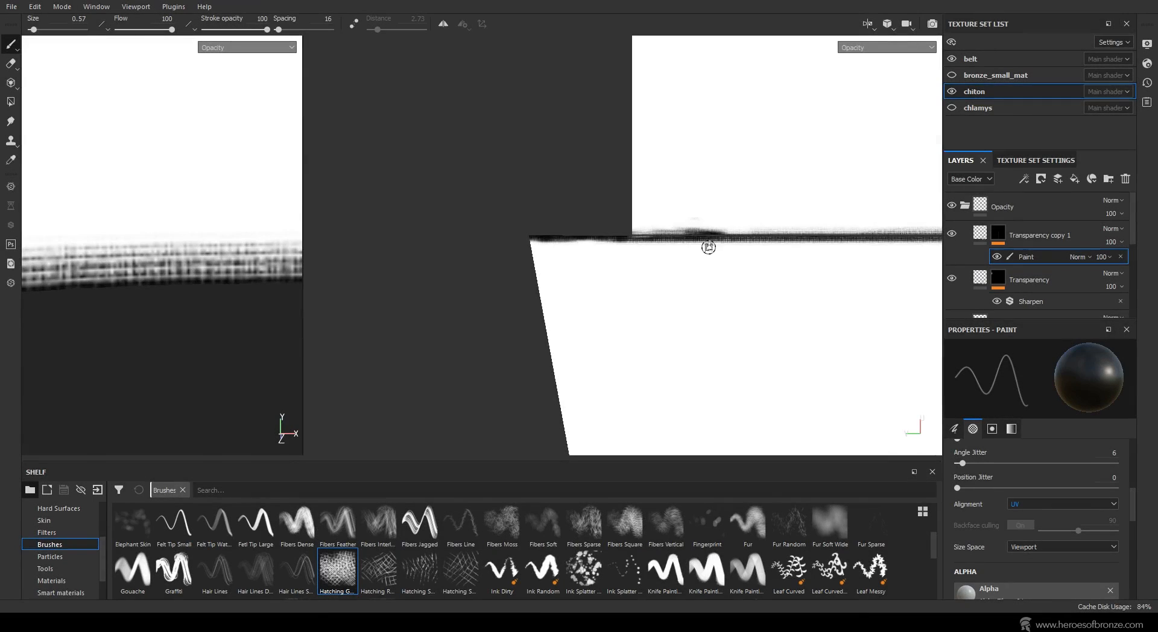
# Soften the strip between the hem and shoulder edges with black hatching at size 0.57 and angle jitter 6 on Transparency copy 1.
pyautogui.moveTo(696, 230)
pyautogui.mouseDown()
pyautogui.moveTo(730, 232)
pyautogui.moveTo(609, 220)
pyautogui.moveTo(742, 235)
pyautogui.moveTo(550, 240)
pyautogui.moveTo(575, 245)
pyautogui.mouseUp()
pyautogui.moveTo(776, 252)
pyautogui.mouseDown()
pyautogui.moveTo(783, 245)
pyautogui.moveTo(685, 240)
pyautogui.moveTo(426, 249)
pyautogui.mouseUp()
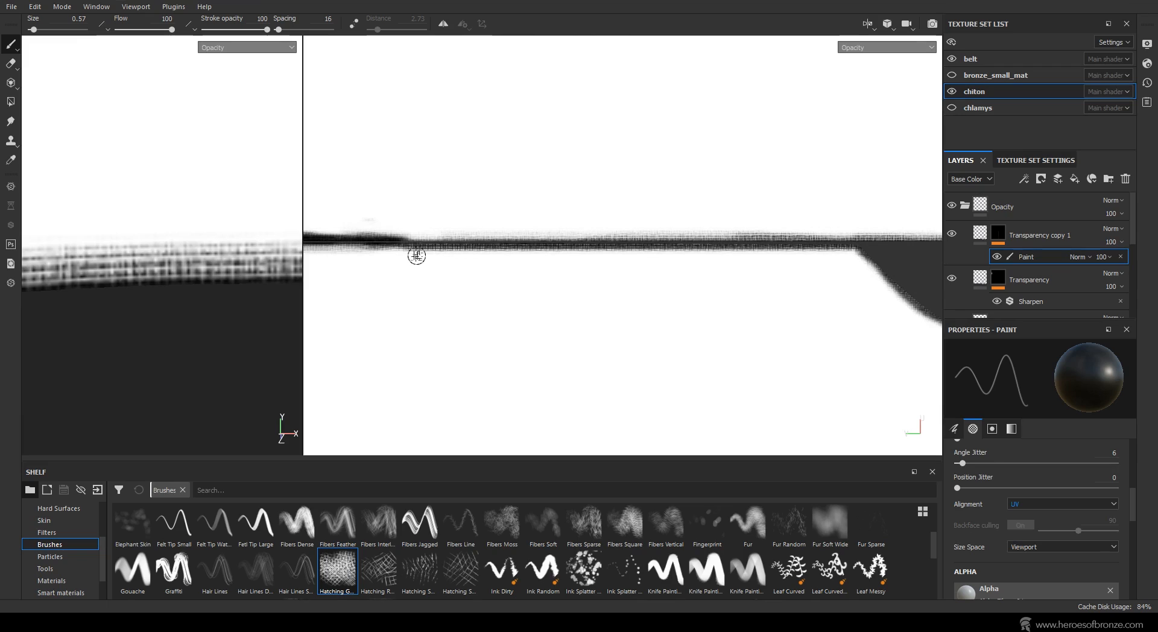
pyautogui.moveTo(414, 254); pyautogui.dragTo(563, 254)
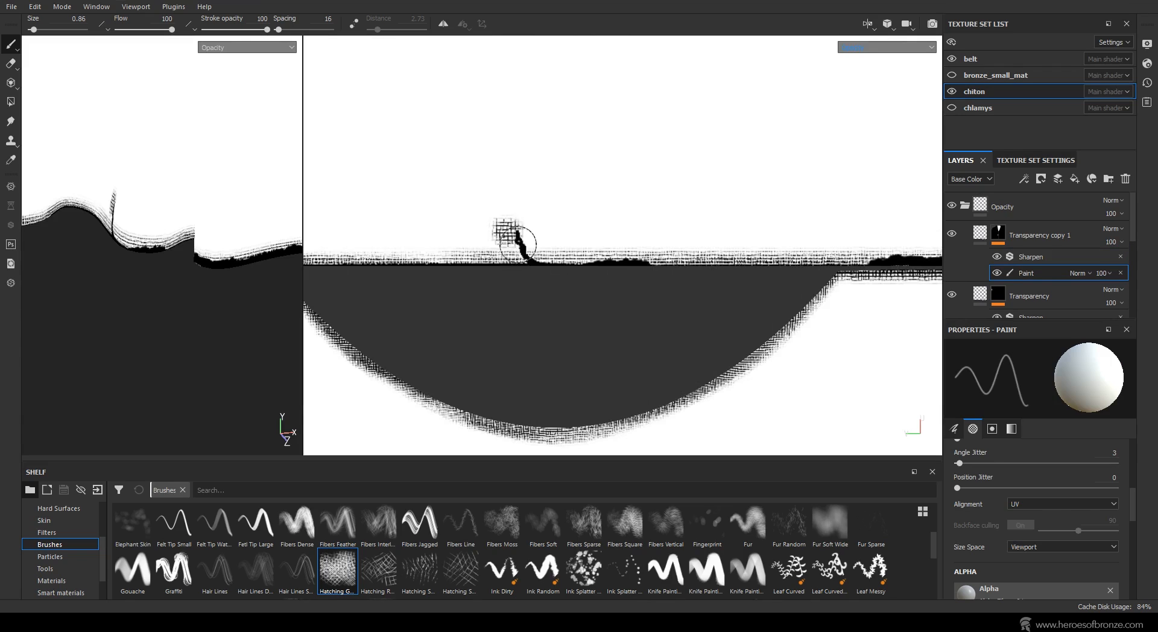
# Paint irregular torn spots along the chiton's hem with the white hatching brush at size 0.86 and angle jitter 3.
pyautogui.moveTo(517, 244)
pyautogui.mouseDown()
pyautogui.moveTo(459, 256)
pyautogui.moveTo(555, 247)
pyautogui.moveTo(427, 263)
pyautogui.moveTo(445, 274)
pyautogui.mouseUp()
pyautogui.scroll(-5, 166, 204)
pyautogui.keyDown('alt'); pyautogui.moveTo(166, 204); pyautogui.dragTo(141, 193); pyautogui.keyUp('alt')
pyautogui.scroll(3, 145, 175)
pyautogui.moveTo(541, 250); pyautogui.dragTo(711, 263)
pyautogui.keyDown('alt'); pyautogui.moveTo(759, 282); pyautogui.dragTo(600, 280, button='middle'); pyautogui.keyUp('alt')
pyautogui.moveTo(517, 261)
pyautogui.mouseDown()
pyautogui.moveTo(703, 254)
pyautogui.moveTo(466, 259)
pyautogui.moveTo(755, 249)
pyautogui.moveTo(858, 261)
pyautogui.mouseUp()
pyautogui.keyDown('alt'); pyautogui.moveTo(859, 260); pyautogui.dragTo(447, 231, button='middle'); pyautogui.keyUp('alt')
pyautogui.moveTo(557, 218); pyautogui.dragTo(704, 224)
pyautogui.keyDown('alt'); pyautogui.moveTo(791, 233); pyautogui.dragTo(454, 266, button='middle'); pyautogui.keyUp('alt')
pyautogui.moveTo(645, 239)
pyautogui.mouseDown()
pyautogui.moveTo(762, 229)
pyautogui.moveTo(615, 238)
pyautogui.mouseUp()
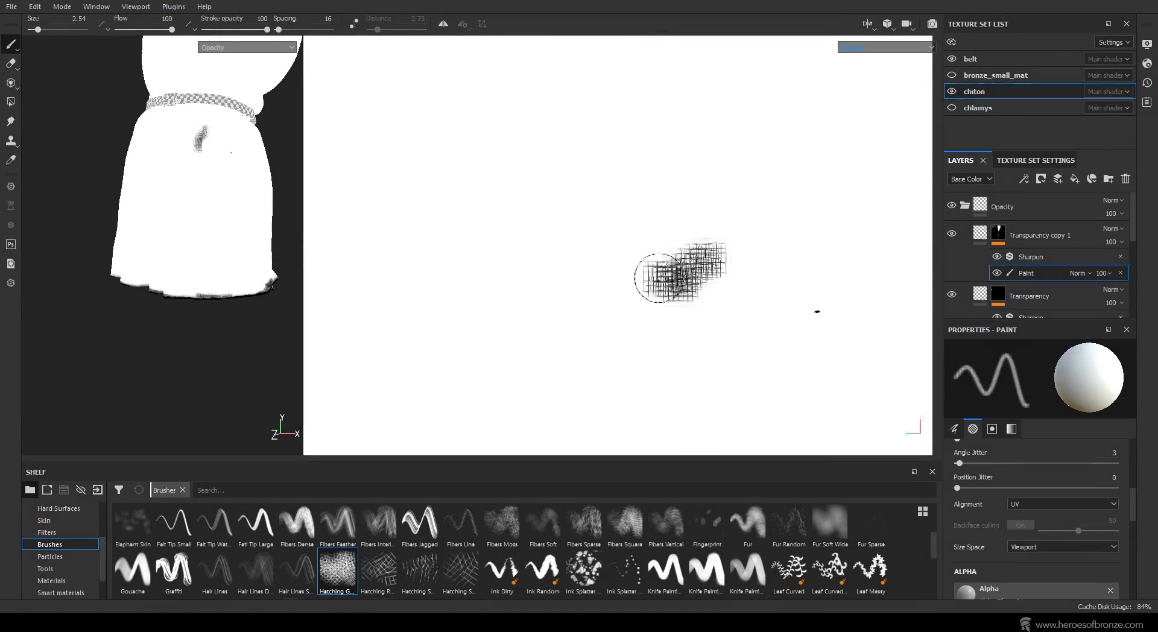
# Paint hatched worn patches on the chiton's cloth at size 2.54, alternating white and black to fade them.
pyautogui.moveTo(669, 265)
pyautogui.mouseDown()
pyautogui.moveTo(661, 228)
pyautogui.moveTo(657, 245)
pyautogui.moveTo(689, 315)
pyautogui.mouseUp()
pyautogui.scroll(-2, 690, 315)
pyautogui.moveTo(579, 297)
pyautogui.keyDown('alt'); pyautogui.mouseDown(button='middle')
pyautogui.moveTo(698, 315)
pyautogui.moveTo(736, 372)
pyautogui.mouseUp(button='middle'); pyautogui.keyUp('alt')
pyautogui.press('x')
pyautogui.moveTo(555, 233)
pyautogui.mouseDown()
pyautogui.moveTo(590, 233)
pyautogui.moveTo(552, 214)
pyautogui.moveTo(591, 207)
pyautogui.moveTo(590, 265)
pyautogui.mouseUp()
pyautogui.press('x')
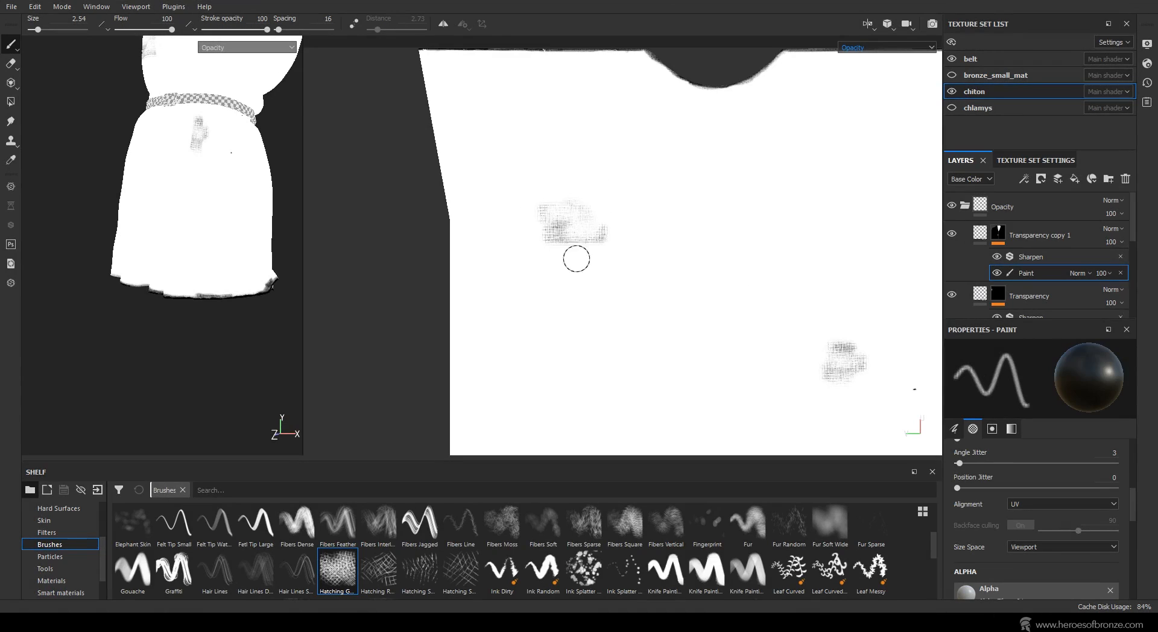
# Examine the worn patch on the skirt below the belt in the Material view, up close and from a distance.
pyautogui.click(854, 47)
pyautogui.click(857, 66)
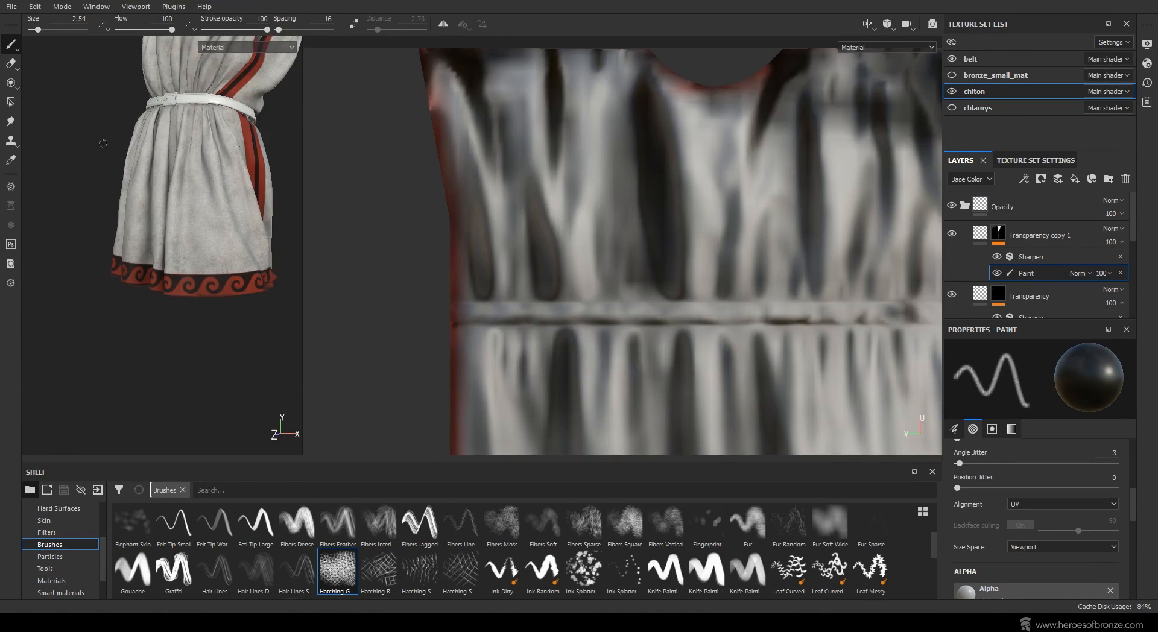
pyautogui.scroll(5, 122, 231)
pyautogui.scroll(-3, 122, 230)
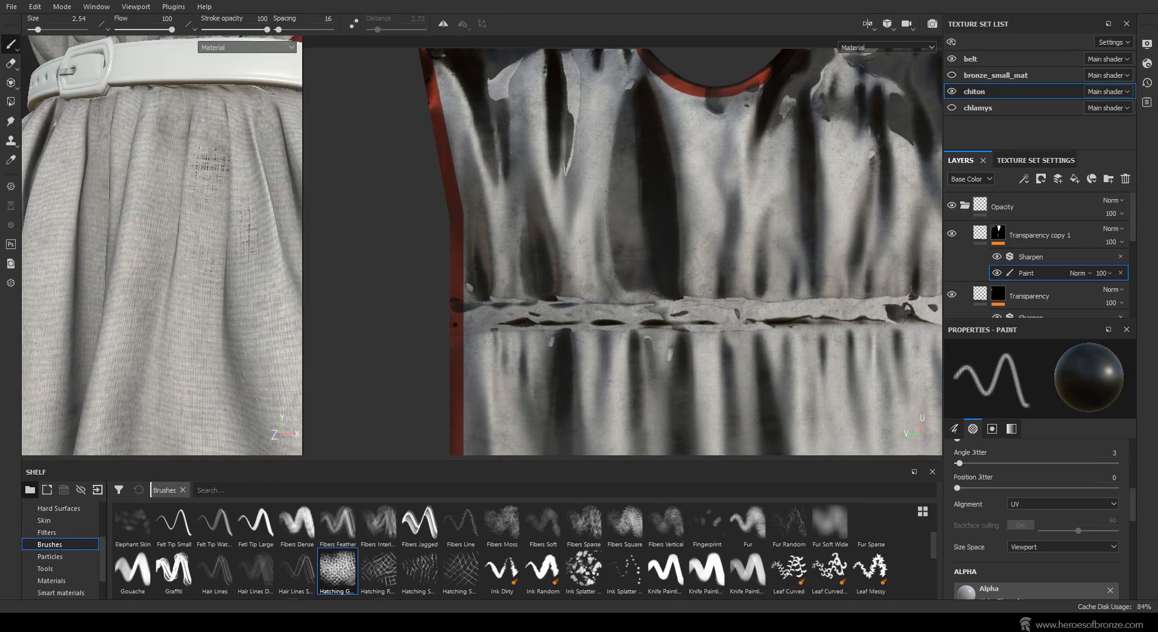
pyautogui.scroll(3, 187, 209)
pyautogui.scroll(-3, 194, 208)
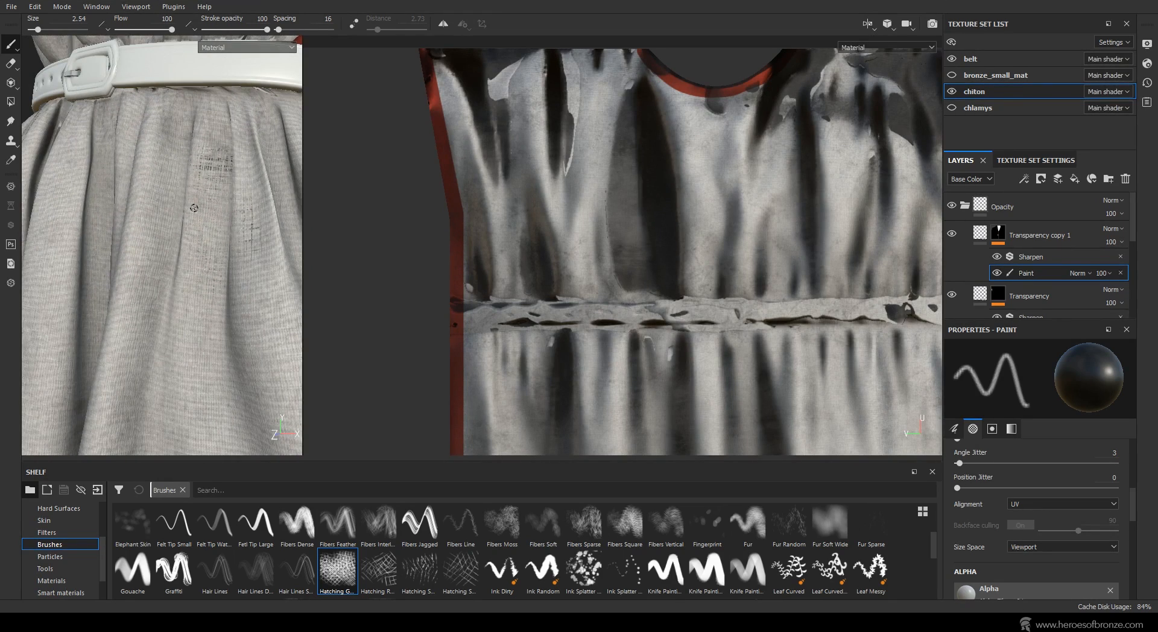
pyautogui.scroll(-5, 194, 208)
pyautogui.keyDown('alt'); pyautogui.moveTo(199, 205); pyautogui.dragTo(218, 224); pyautogui.keyUp('alt')
# Return to the Opacity view and paint a hatched worn patch on the chiton's chest in white at size 5.83.
pyautogui.click(856, 47)
pyautogui.click(862, 114)
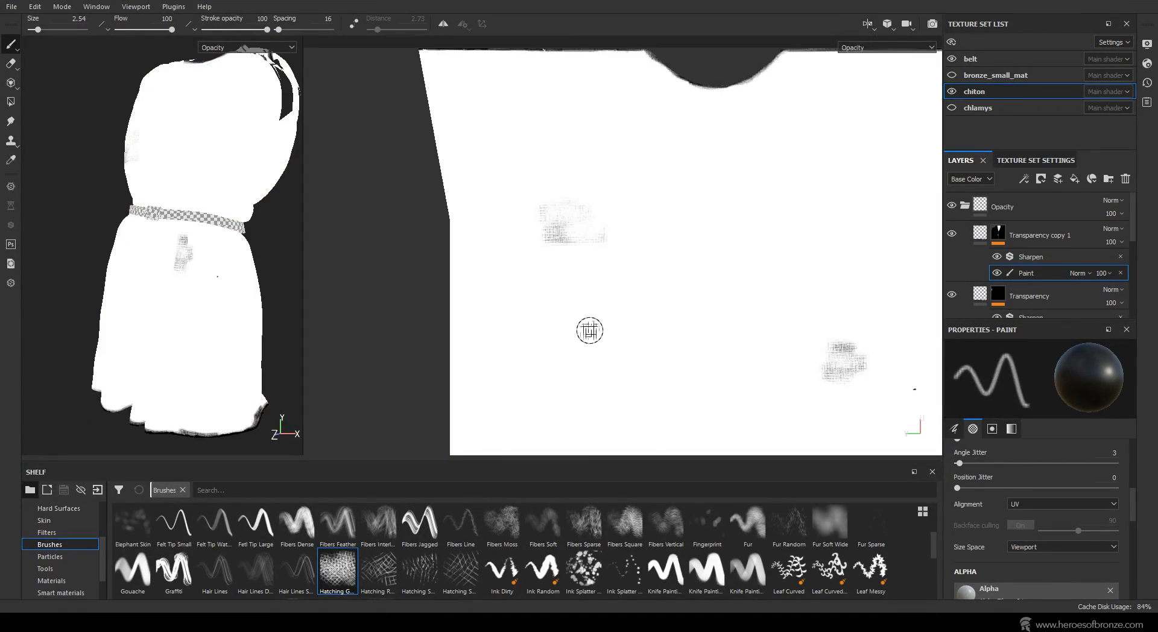
pyautogui.scroll(-4, 614, 175)
pyautogui.moveTo(693, 334)
pyautogui.keyDown('alt'); pyautogui.mouseDown(button='middle')
pyautogui.moveTo(605, 251)
pyautogui.moveTo(602, 172)
pyautogui.mouseUp(button='middle'); pyautogui.keyUp('alt')
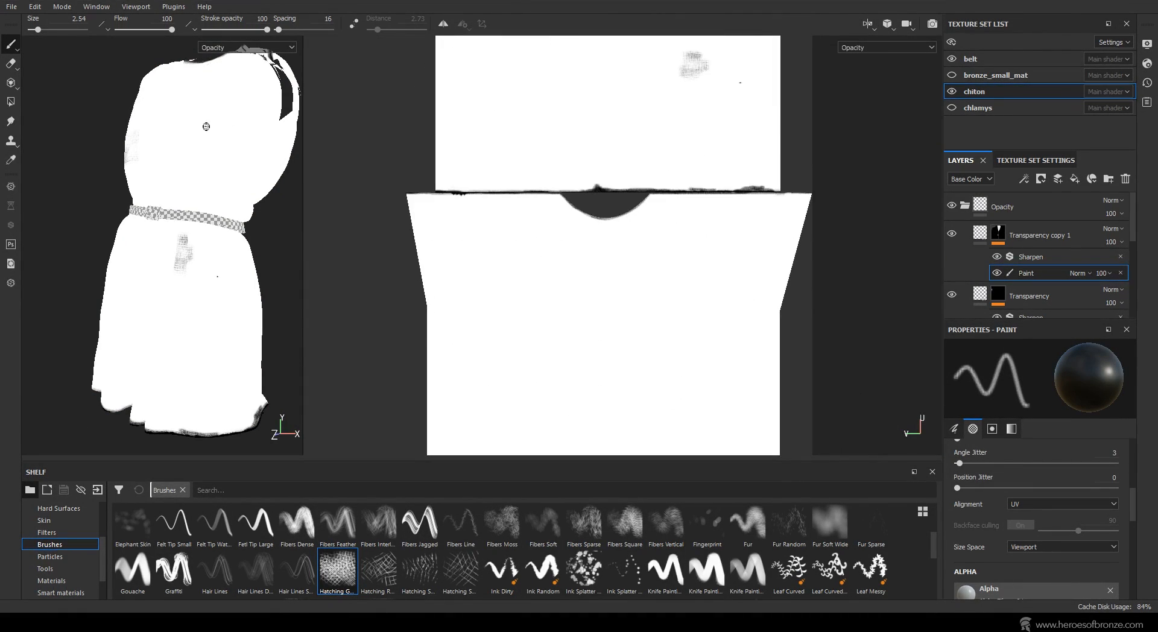
pyautogui.keyDown('alt'); pyautogui.moveTo(121, 92); pyautogui.dragTo(159, 108); pyautogui.keyUp('alt')
pyautogui.moveTo(160, 107)
pyautogui.keyDown('ctrl'); pyautogui.mouseDown(button='right')
pyautogui.moveTo(181, 108)
pyautogui.moveTo(158, 107)
pyautogui.mouseUp(button='right'); pyautogui.keyUp('ctrl')
pyautogui.press('x')
pyautogui.moveTo(201, 80)
pyautogui.mouseDown()
pyautogui.moveTo(195, 91)
pyautogui.moveTo(201, 80)
pyautogui.mouseUp()
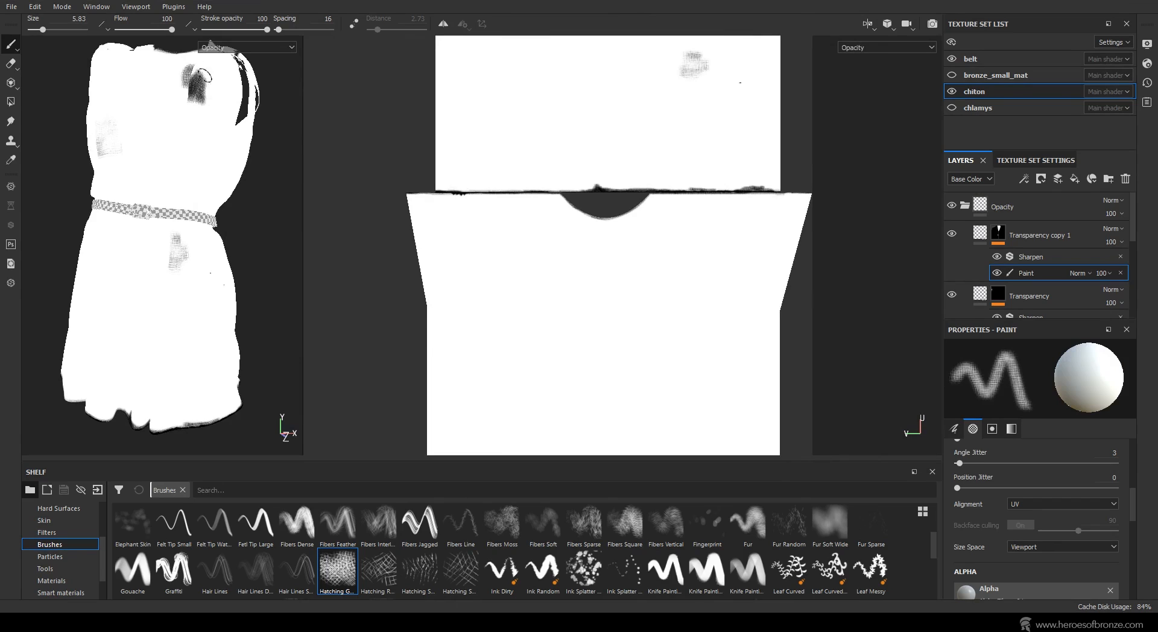
pyautogui.keyDown('alt'); pyautogui.moveTo(202, 81); pyautogui.dragTo(153, 218, button='middle'); pyautogui.keyUp('alt')
pyautogui.keyDown('alt'); pyautogui.moveTo(152, 218); pyautogui.dragTo(211, 185, button='right'); pyautogui.keyUp('alt')
pyautogui.moveTo(211, 186); pyautogui.dragTo(194, 256)
# Fade the chest patch into the cloth with black hatching at brush size 27.42.
pyautogui.keyDown('ctrl'); pyautogui.moveTo(166, 224); pyautogui.dragTo(208, 225, button='right'); pyautogui.keyUp('ctrl')
pyautogui.press('x')
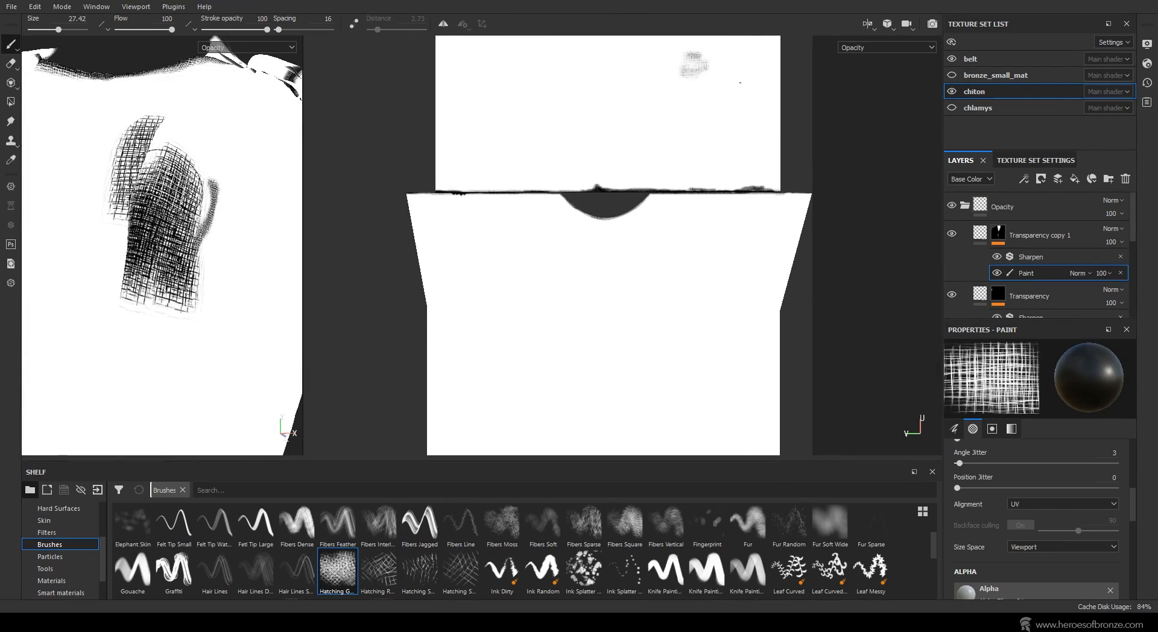
pyautogui.moveTo(166, 266)
pyautogui.mouseDown()
pyautogui.moveTo(216, 180)
pyautogui.moveTo(213, 250)
pyautogui.mouseUp()
pyautogui.moveTo(132, 272)
pyautogui.mouseDown()
pyautogui.moveTo(127, 121)
pyautogui.moveTo(220, 139)
pyautogui.mouseUp()
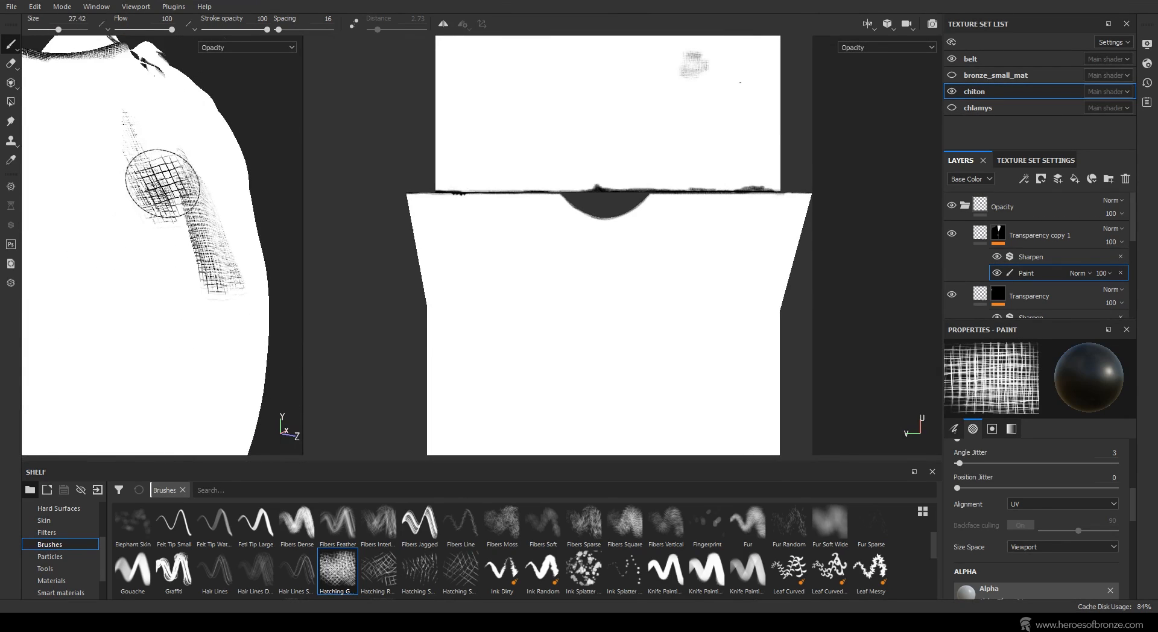
pyautogui.moveTo(160, 186)
pyautogui.mouseDown()
pyautogui.moveTo(175, 172)
pyautogui.moveTo(207, 259)
pyautogui.moveTo(227, 272)
pyautogui.moveTo(258, 180)
pyautogui.mouseUp()
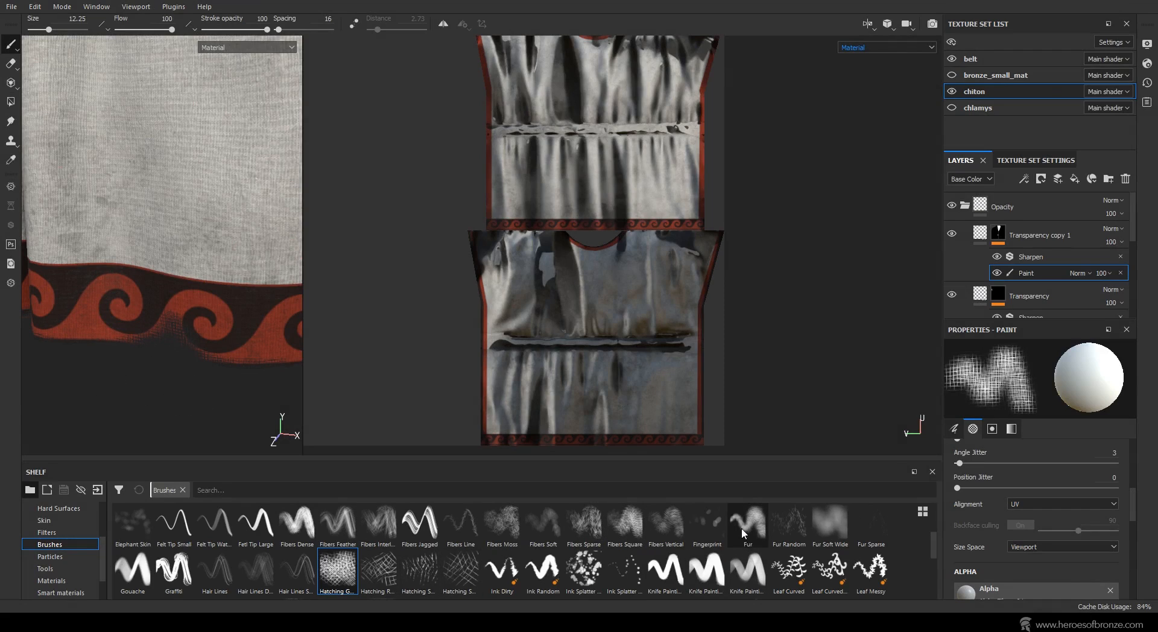
# Paint thin black loose threads over the hem's torn section with the Chalk Bold brush at size 0.1.
pyautogui.scroll(2, 741, 527)
pyautogui.click(707, 524)
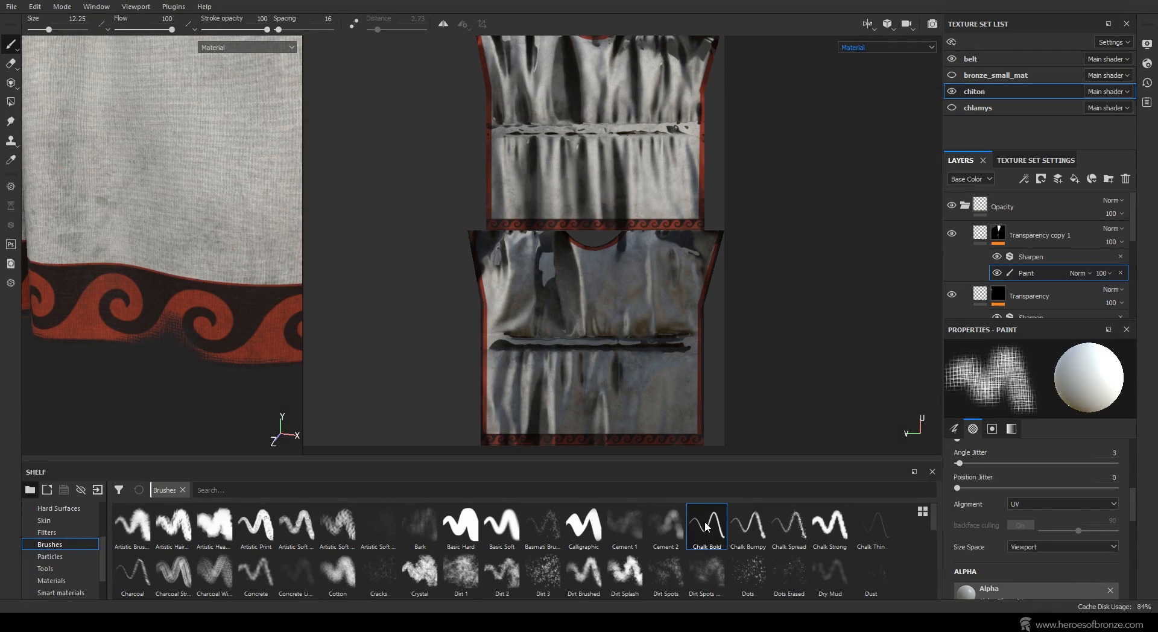
pyautogui.keyDown('ctrl'); pyautogui.moveTo(171, 300); pyautogui.dragTo(121, 300, button='right'); pyautogui.keyUp('ctrl')
pyautogui.scroll(2, 171, 302)
pyautogui.press('x')
pyautogui.rightClick(173, 310)
pyautogui.click(137, 313)
pyautogui.scroll(2, 194, 323)
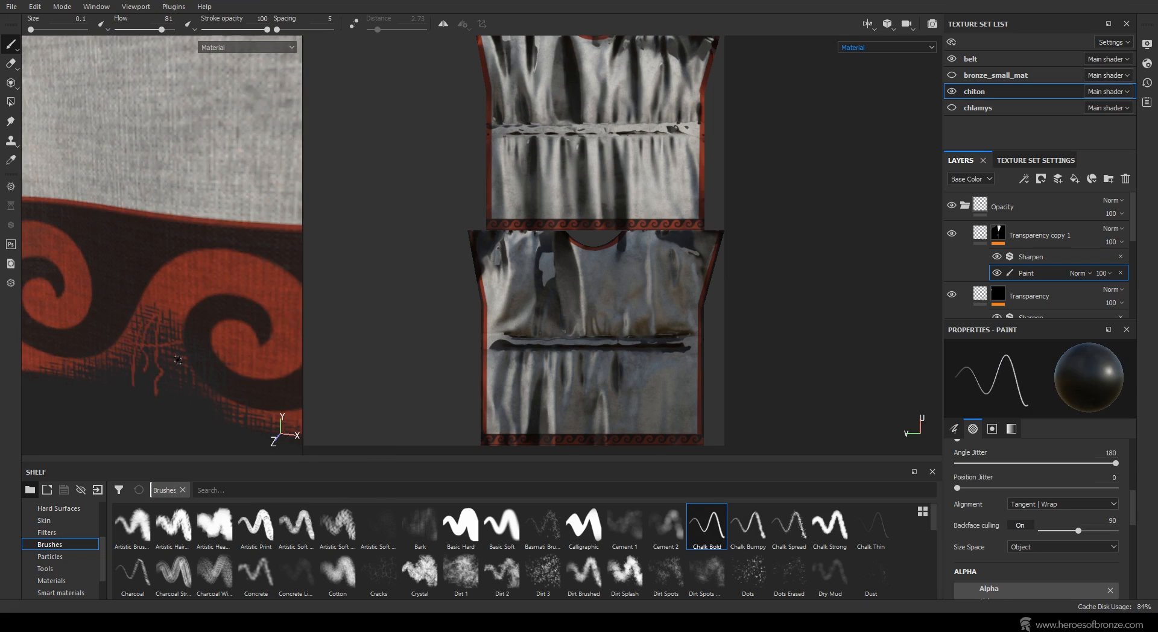
pyautogui.keyDown('alt'); pyautogui.moveTo(177, 360); pyautogui.dragTo(219, 328); pyautogui.keyUp('alt')
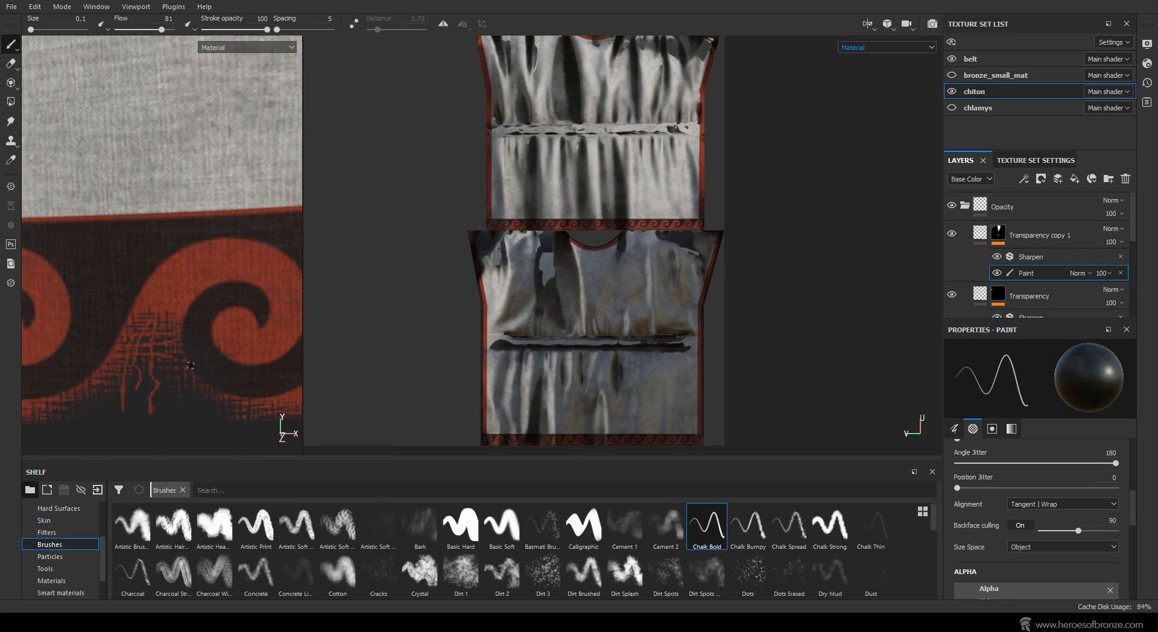
pyautogui.press('f')
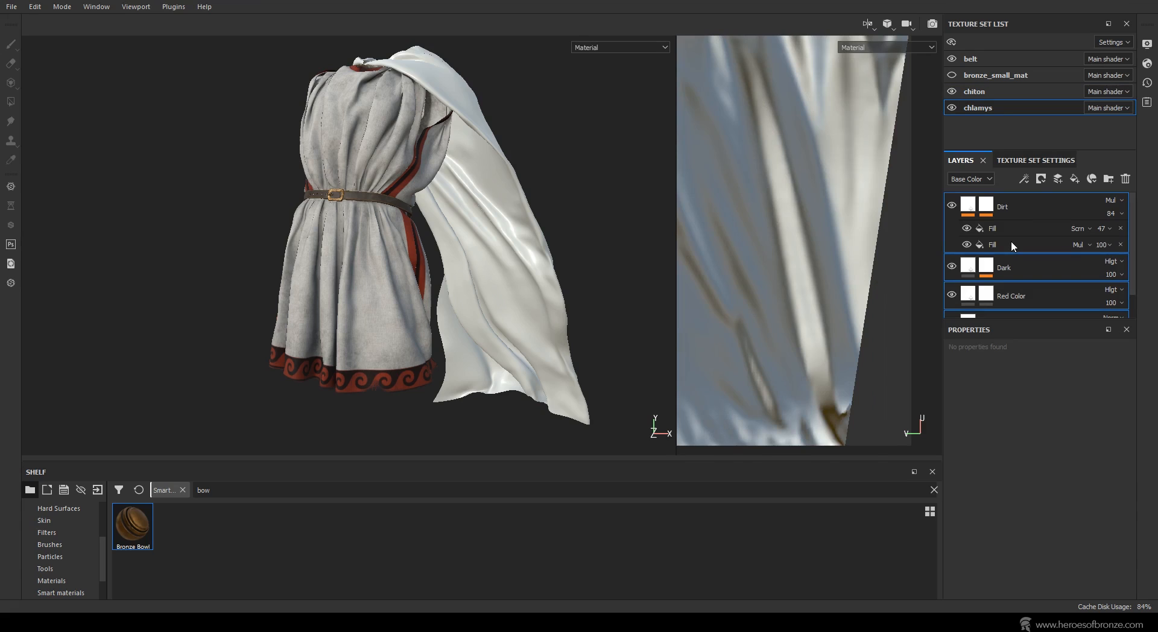
# Select the chlamys's Dark layer, and switch to the Paint tool for the Red Color layer's mask.
pyautogui.click(1007, 269)
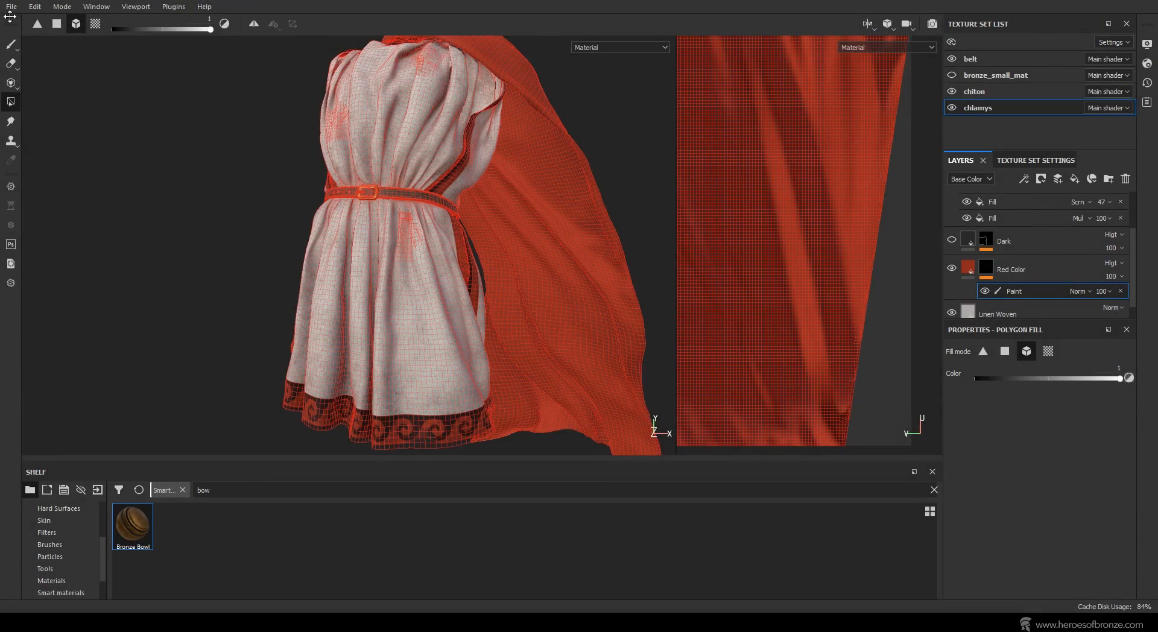
pyautogui.click(10, 43)
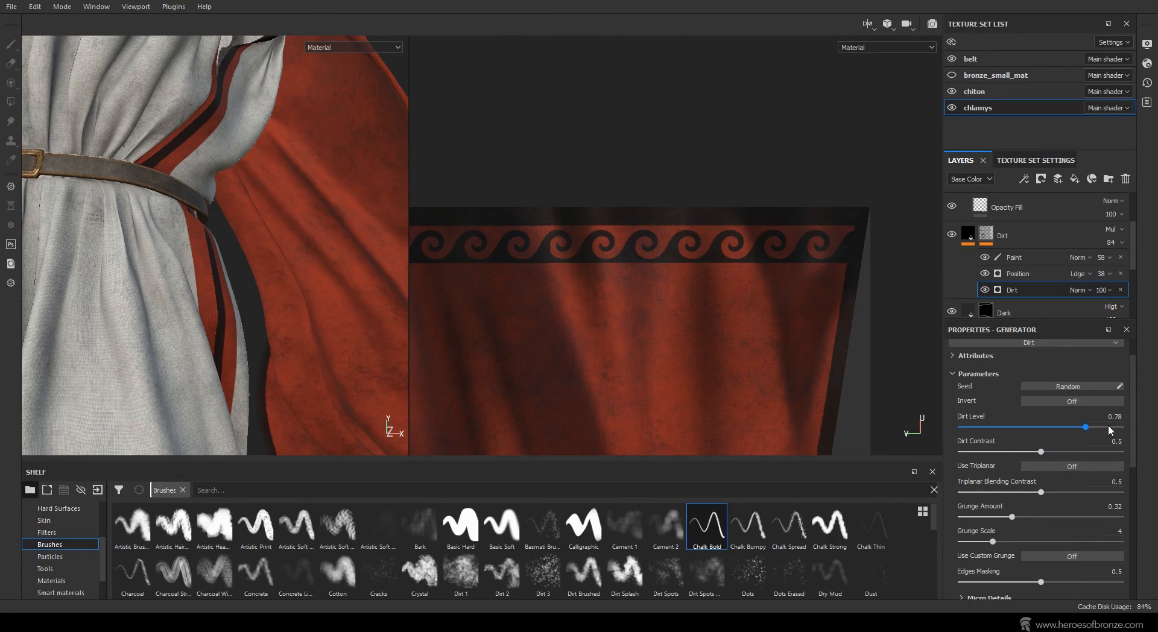
# Set the chlamys's Dirt generator to Dirt Level 0.81, lower the Position generator's Global Balance and raise its Global Contrast.
pyautogui.moveTo(1108, 427); pyautogui.dragTo(1090, 427)
pyautogui.scroll(-4, 368, 332)
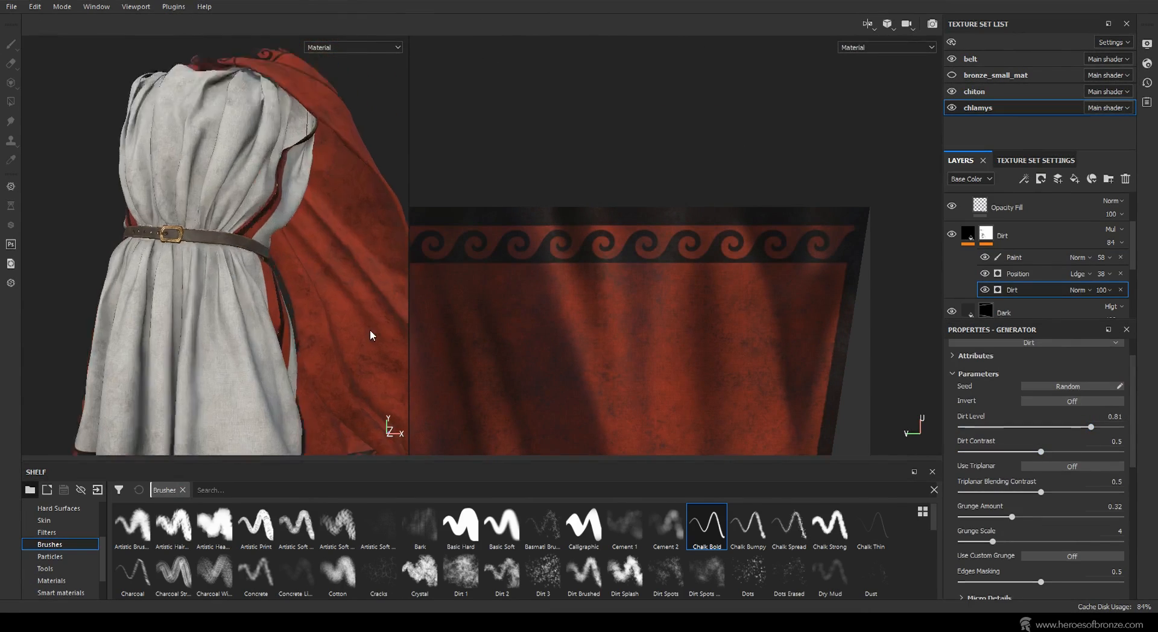
pyautogui.click(1012, 273)
pyautogui.moveTo(1020, 469); pyautogui.dragTo(1031, 469)
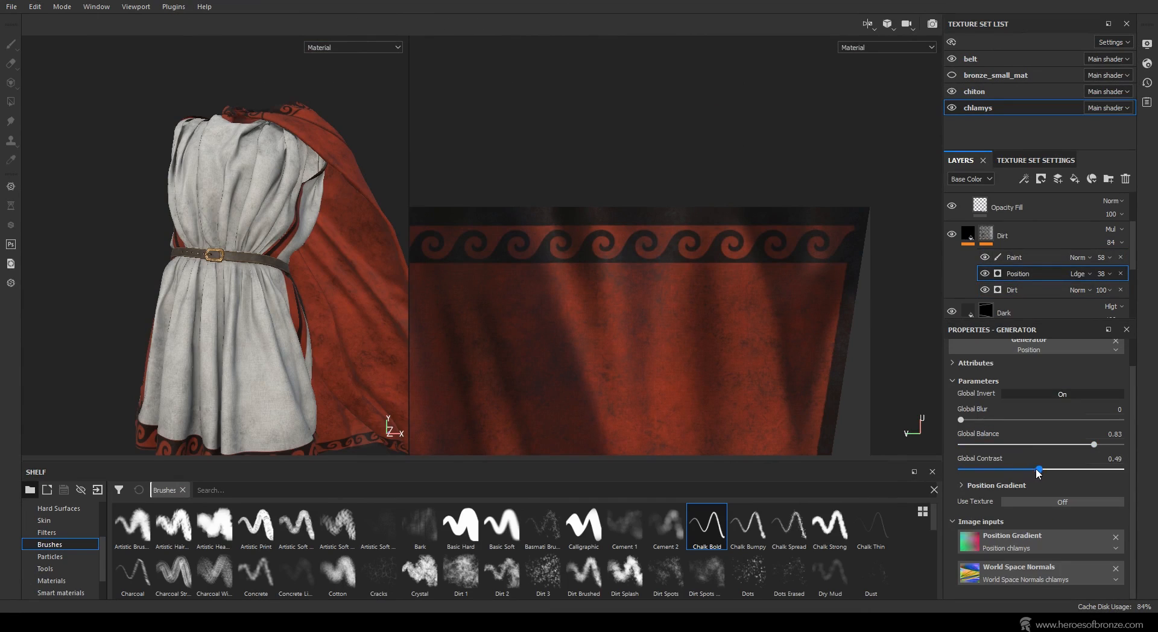
pyautogui.moveTo(1093, 445); pyautogui.dragTo(1064, 444)
pyautogui.moveTo(1030, 469); pyautogui.dragTo(1083, 469)
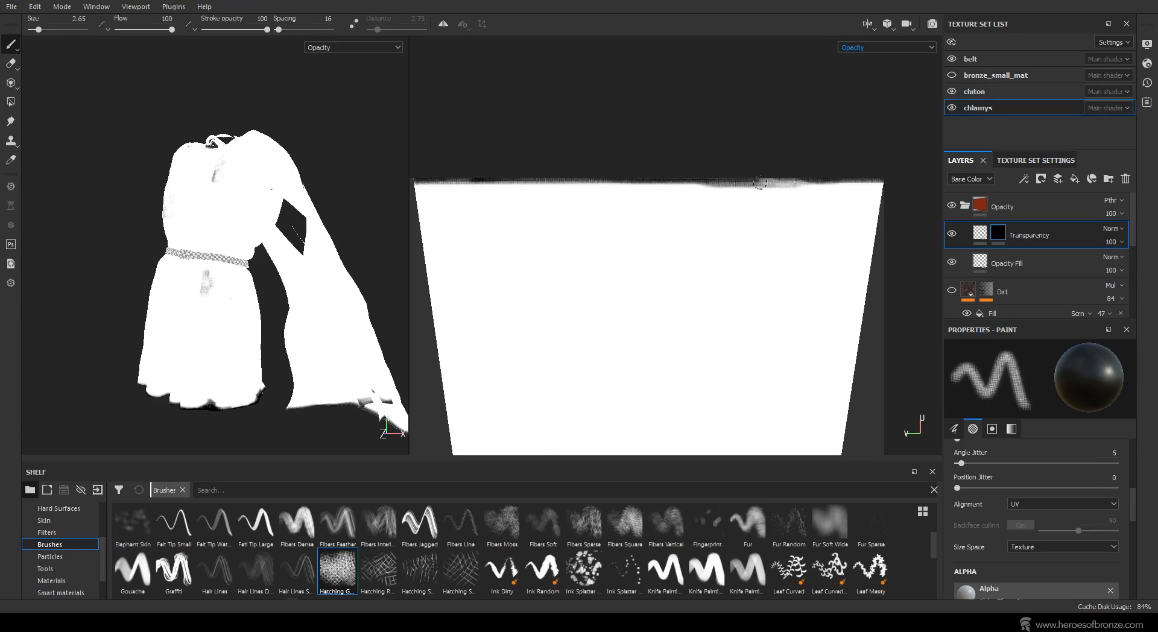
# Roughen the chlamys's upper UV edge on the Transparency mask with black hatching at size 2.65 and angle jitter 5.
pyautogui.moveTo(760, 183); pyautogui.dragTo(414, 180)
pyautogui.moveTo(483, 176)
pyautogui.mouseDown()
pyautogui.moveTo(778, 178)
pyautogui.moveTo(666, 176)
pyautogui.moveTo(877, 184)
pyautogui.moveTo(827, 184)
pyautogui.moveTo(881, 196)
pyautogui.mouseUp()
pyautogui.scroll(-1, 884, 186)
pyautogui.scroll(-1, 884, 185)
pyautogui.keyDown('alt'); pyautogui.moveTo(705, 205); pyautogui.dragTo(690, 148, button='middle'); pyautogui.keyUp('alt')
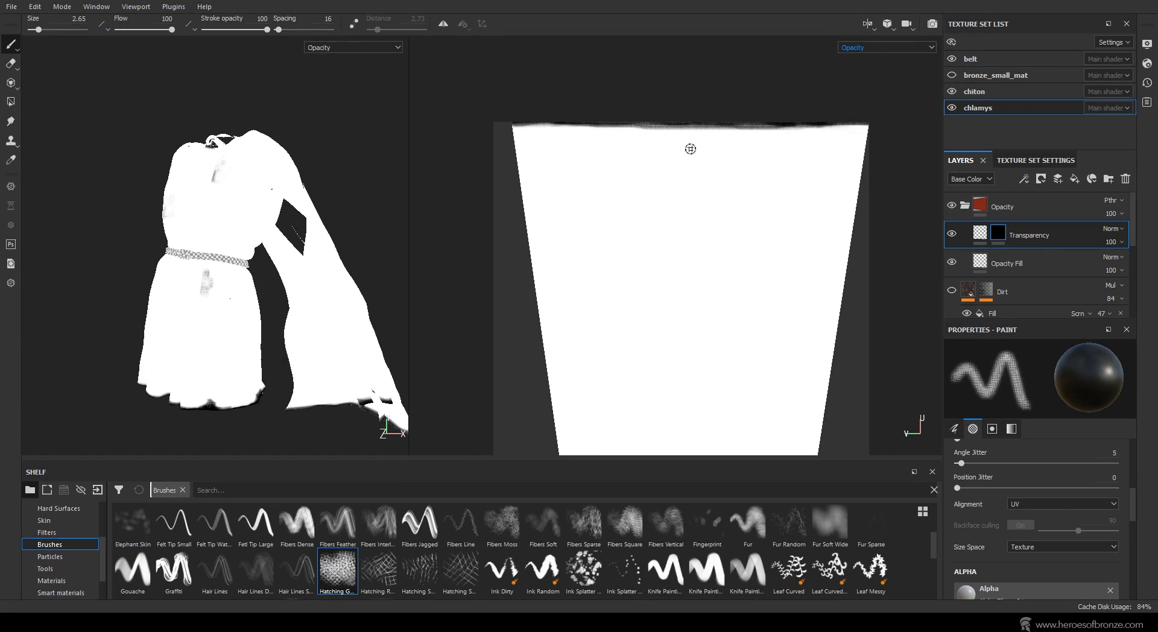
# Paint repeated straight white hatching strokes along the full length of the chlamys's slanted left UV edge at size 2.65.
pyautogui.keyDown('alt'); pyautogui.moveTo(514, 95); pyautogui.dragTo(486, 42, button='middle'); pyautogui.keyUp('alt')
pyautogui.click(486, 71)
pyautogui.press('x')
pyautogui.click(540, 442)
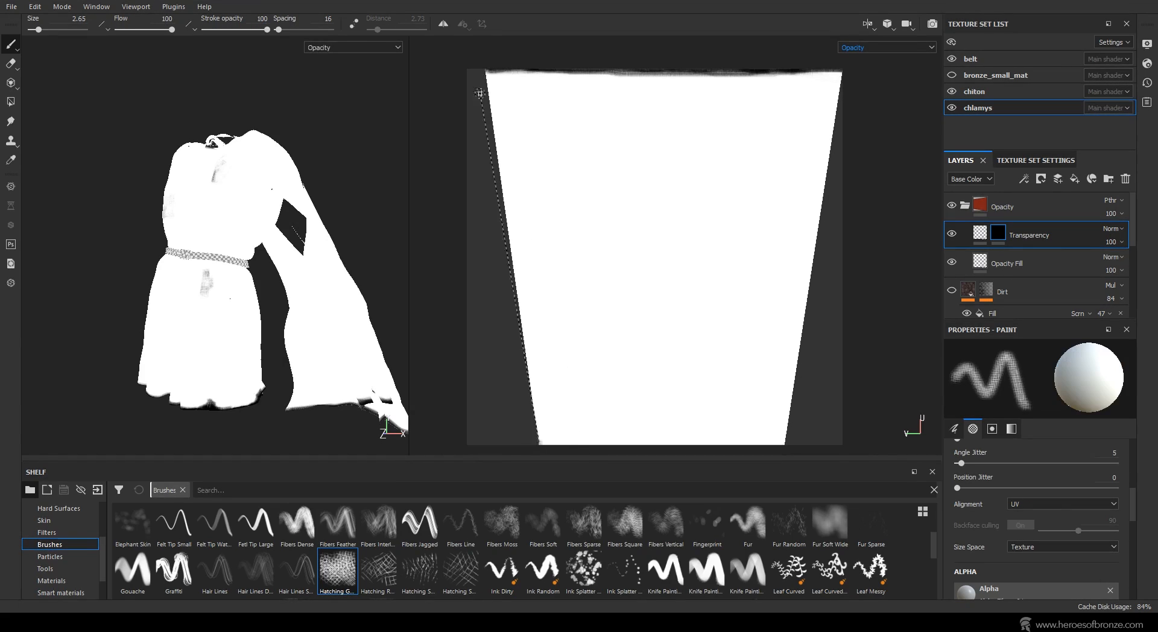
pyautogui.keyDown('shift'); pyautogui.click(486, 73); pyautogui.keyUp('shift')
pyautogui.keyDown('shift'); pyautogui.click(541, 450); pyautogui.keyUp('shift')
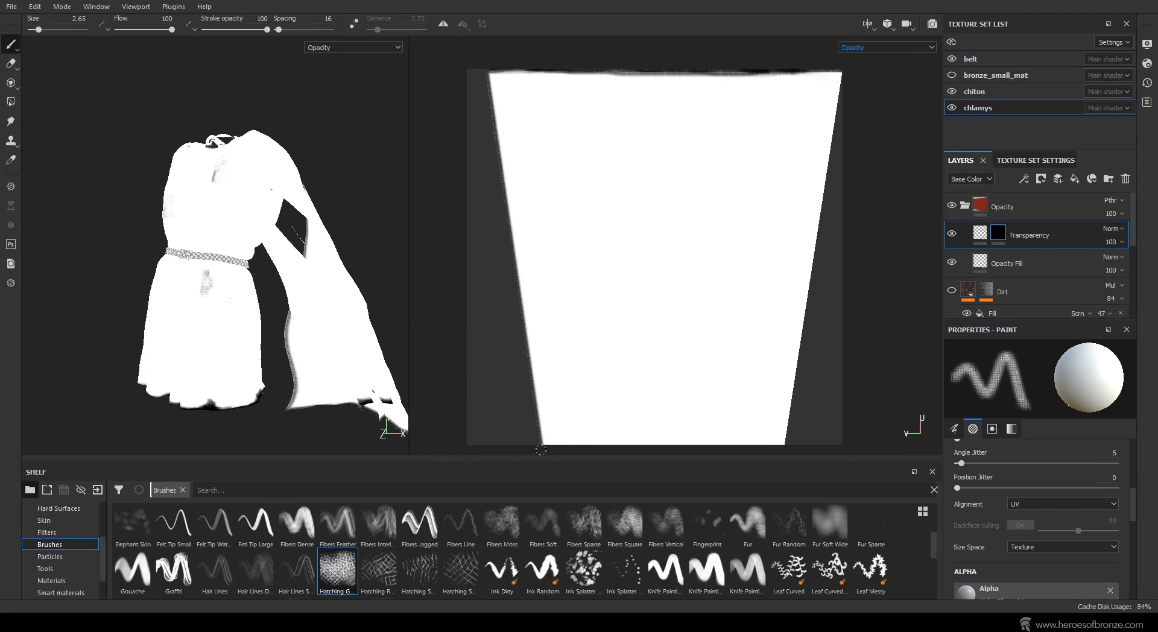
pyautogui.keyDown('shift'); pyautogui.click(485, 69); pyautogui.keyUp('shift')
pyautogui.keyDown('shift'); pyautogui.click(539, 443); pyautogui.keyUp('shift')
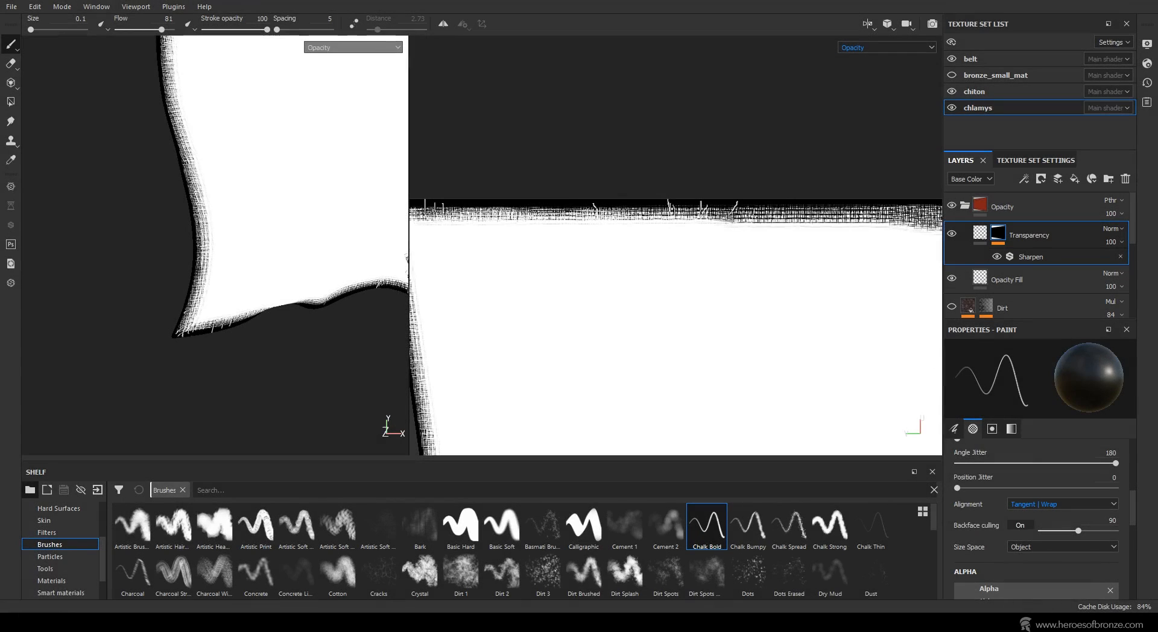
# Paint a loose black thread across the chlamys's upper fringe with the Chalk Bold brush at size 0.1.
pyautogui.keyDown('alt'); pyautogui.moveTo(857, 215); pyautogui.dragTo(711, 217, button='middle'); pyautogui.keyUp('alt')
pyautogui.moveTo(712, 225); pyautogui.dragTo(713, 209)
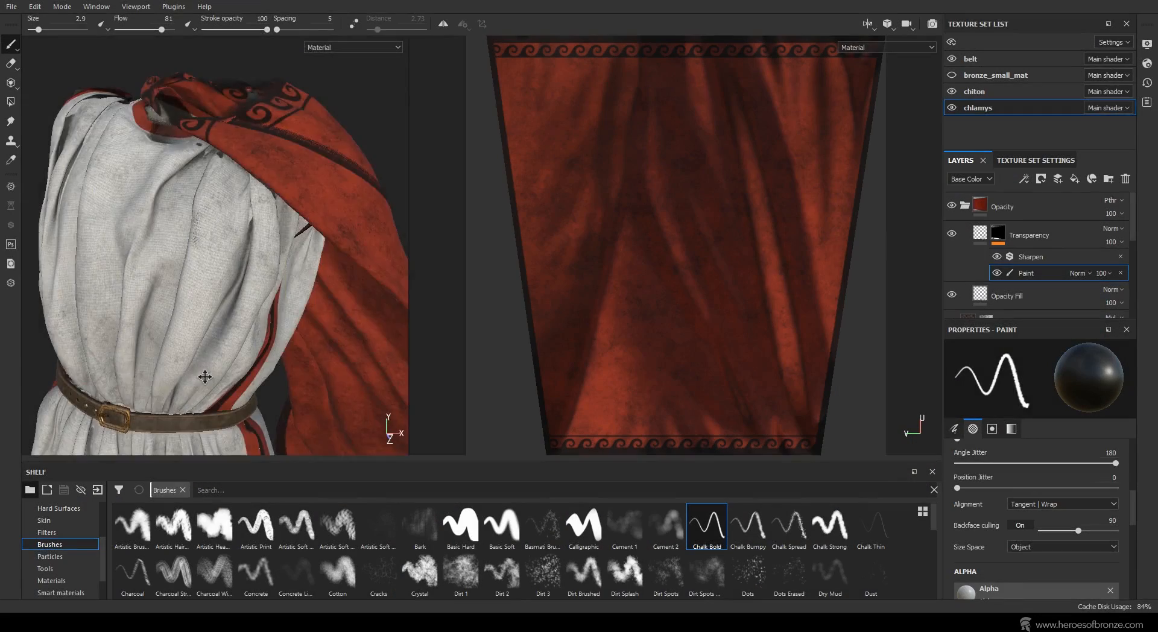
# Examine the belt, the chiton's frayed hem and the chlamys's lower edges on the 3D garment.
pyautogui.scroll(3, 235, 184)
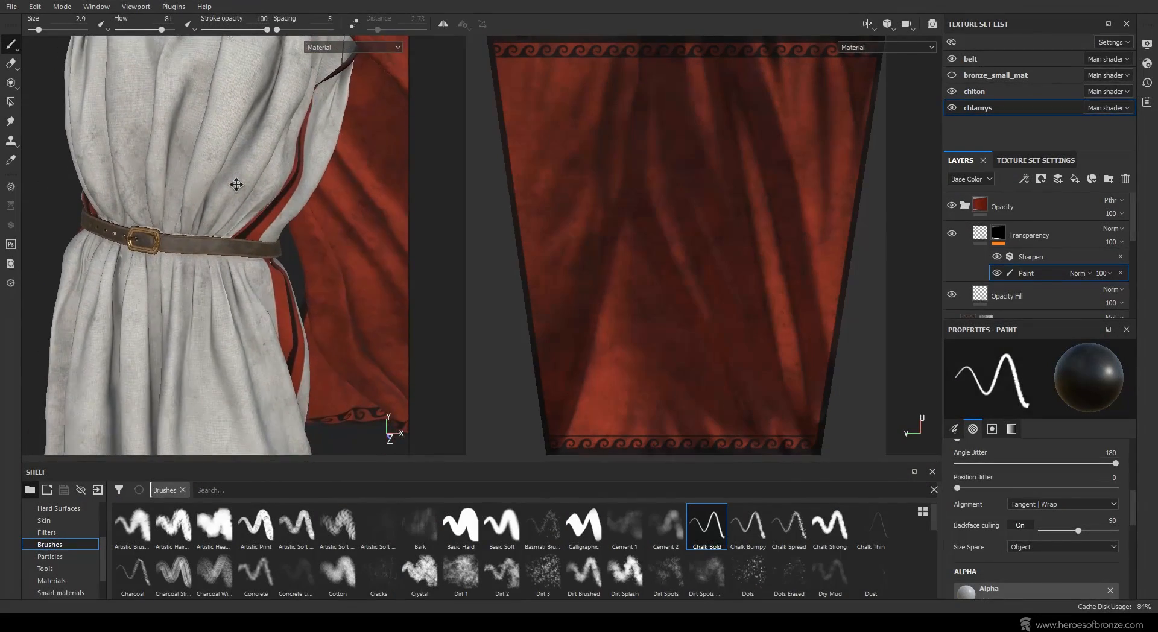
pyautogui.keyDown('alt'); pyautogui.moveTo(243, 220); pyautogui.dragTo(270, 45, button='middle'); pyautogui.keyUp('alt')
pyautogui.scroll(2, 232, 230)
pyautogui.keyDown('alt'); pyautogui.moveTo(248, 253); pyautogui.dragTo(3, 257); pyautogui.keyUp('alt')
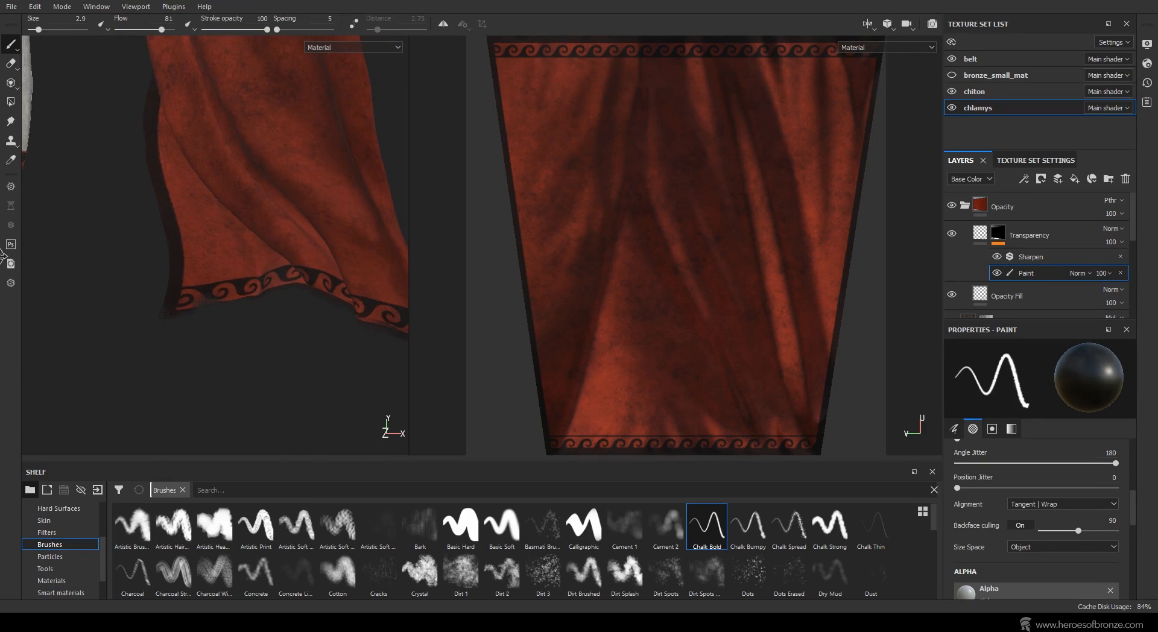
pyautogui.scroll(-6, 249, 289)
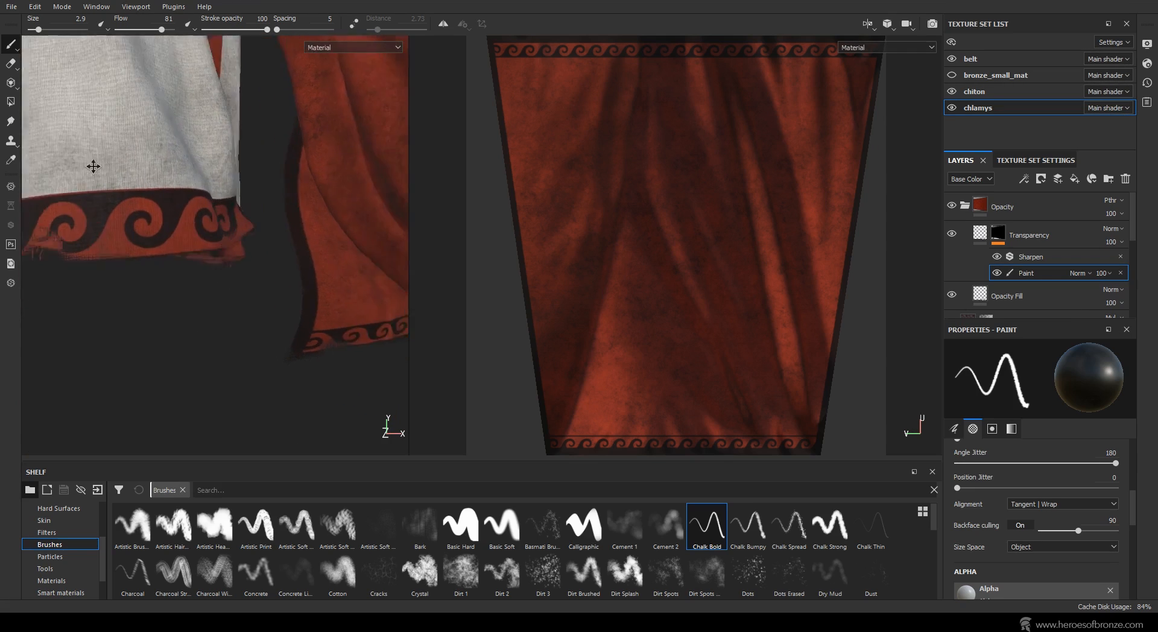
pyautogui.moveTo(93, 165)
pyautogui.keyDown('alt'); pyautogui.mouseDown()
pyautogui.moveTo(202, 312)
pyautogui.moveTo(85, 235)
pyautogui.moveTo(3, 261)
pyautogui.moveTo(217, 240)
pyautogui.moveTo(288, 344)
pyautogui.mouseUp(); pyautogui.keyUp('alt')
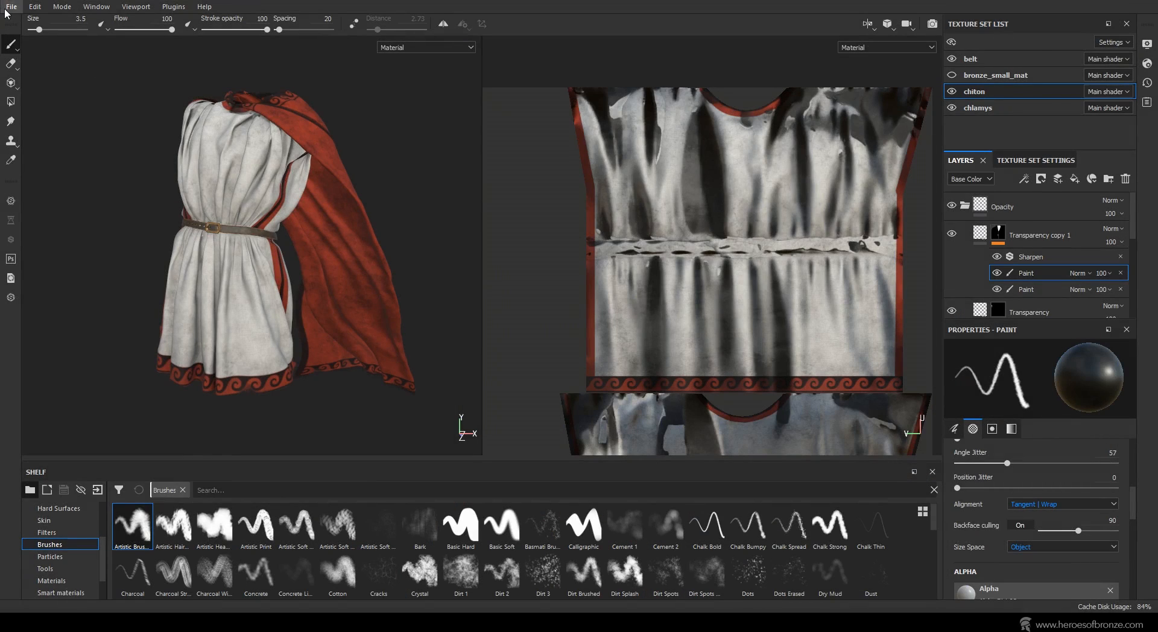
# Export the belt, chiton and chlamys texture sets as 8-bit PNGs with the Blender Cycles preset, including the $mesh_$textureSet_opacity output map.
pyautogui.click(12, 7)
pyautogui.click(49, 219)
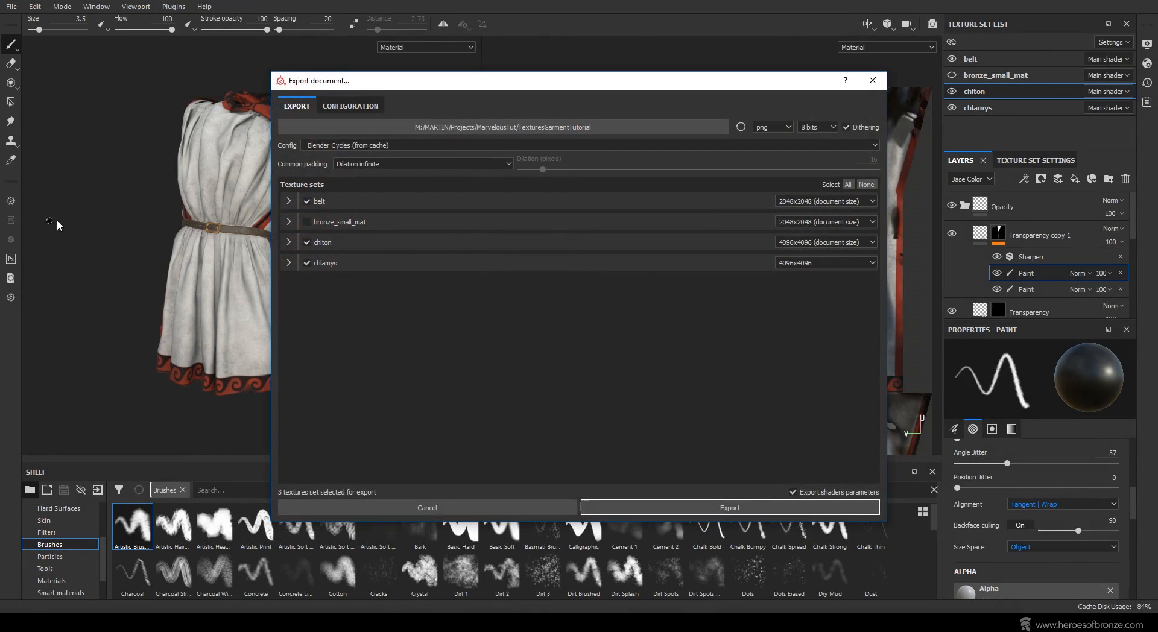
pyautogui.click(365, 106)
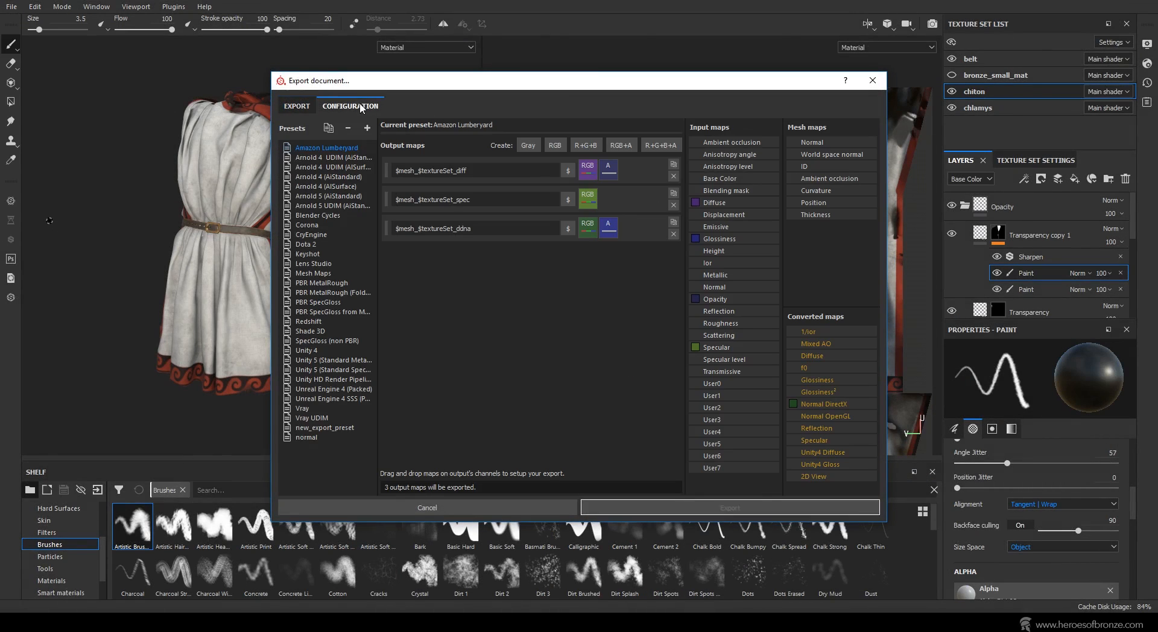
pyautogui.click(313, 216)
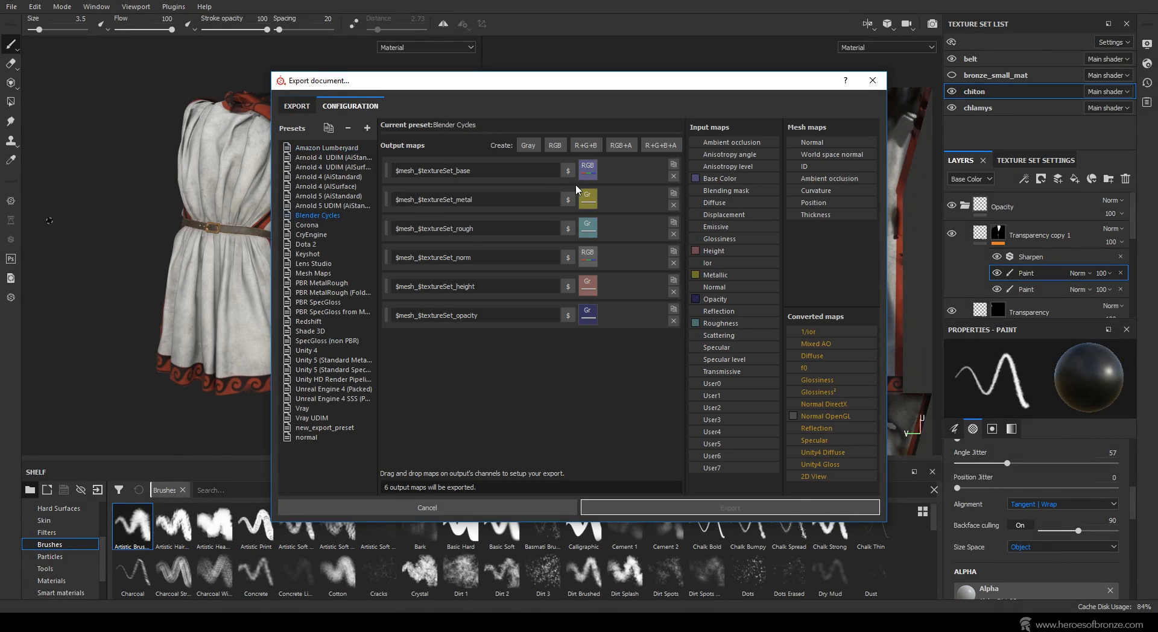
pyautogui.moveTo(692, 301); pyautogui.dragTo(589, 320)
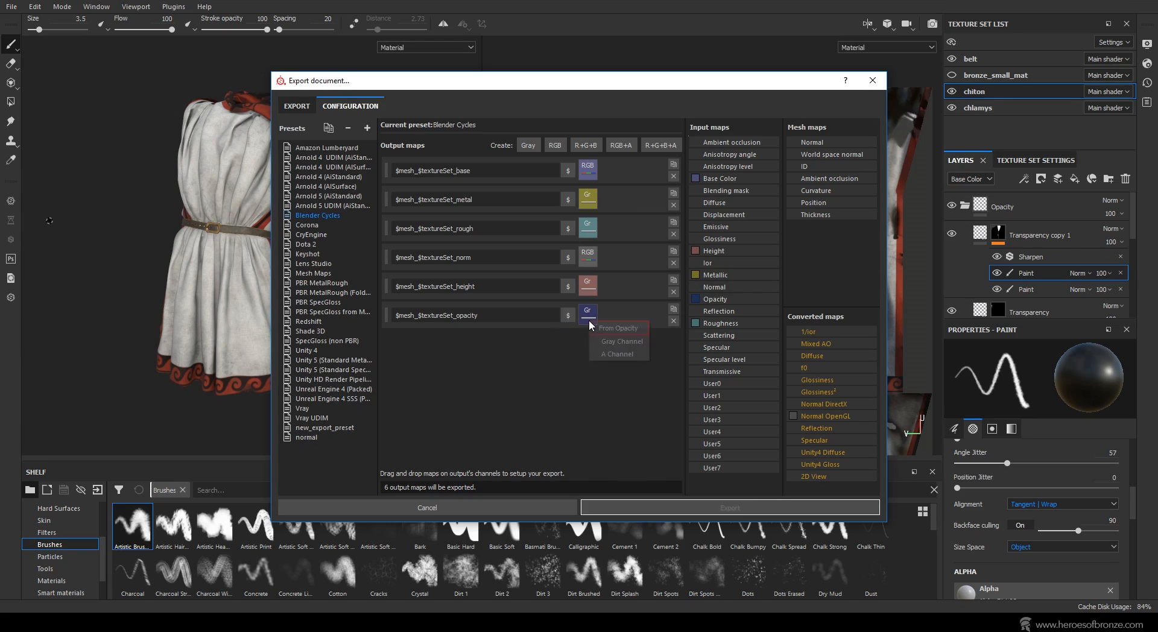
pyautogui.click(603, 329)
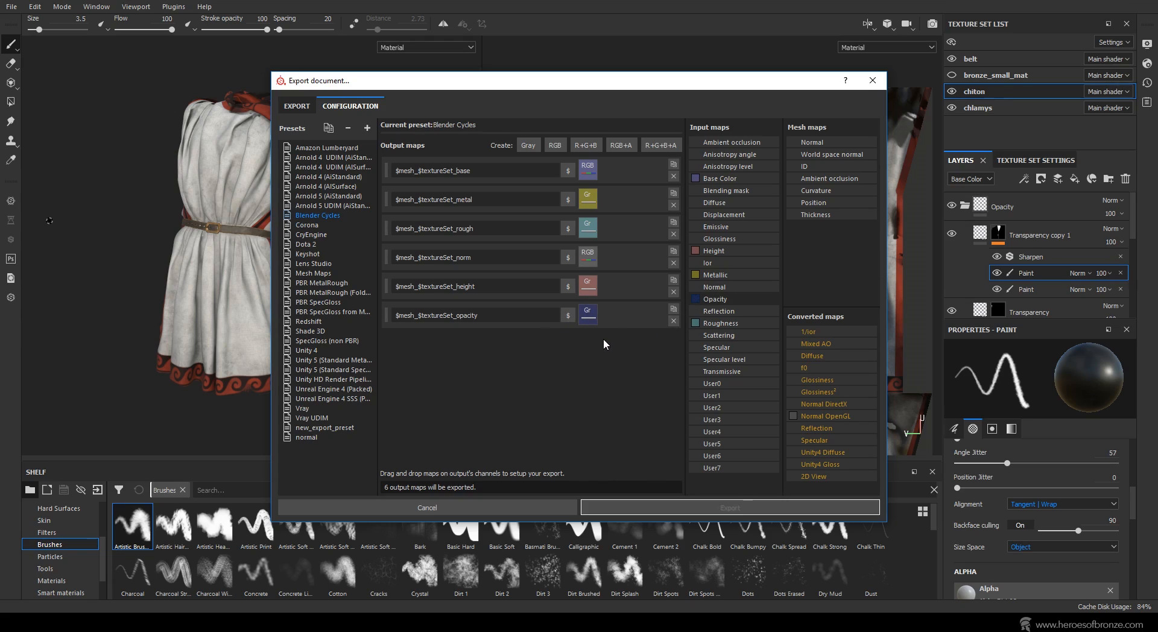
pyautogui.doubleClick(503, 314)
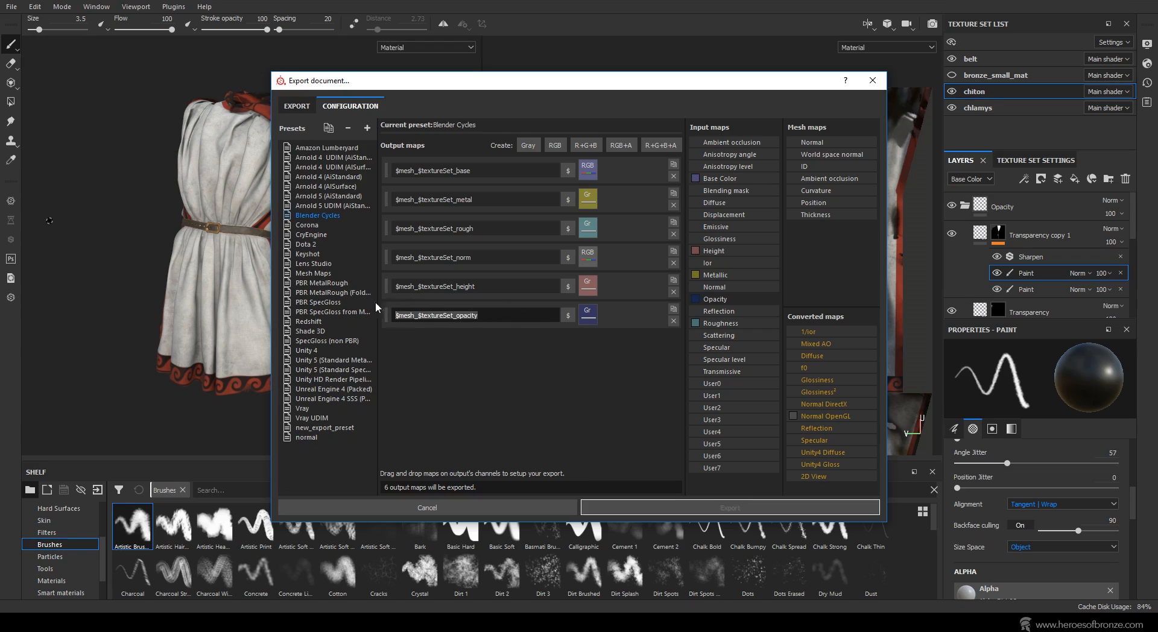
pyautogui.click(492, 287)
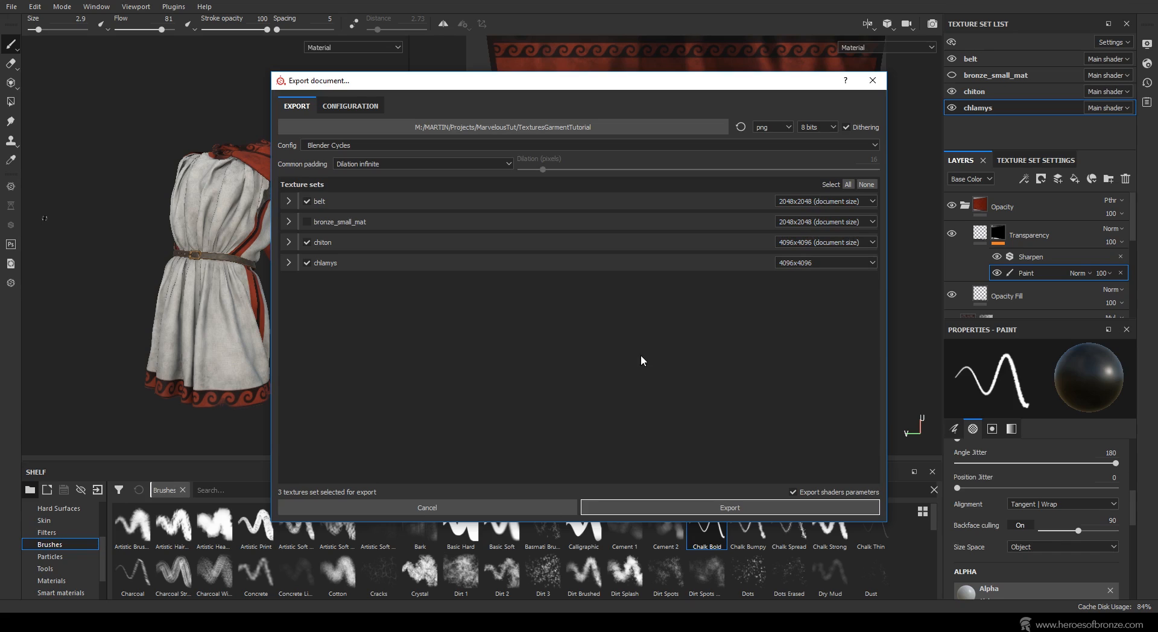
pyautogui.click(720, 510)
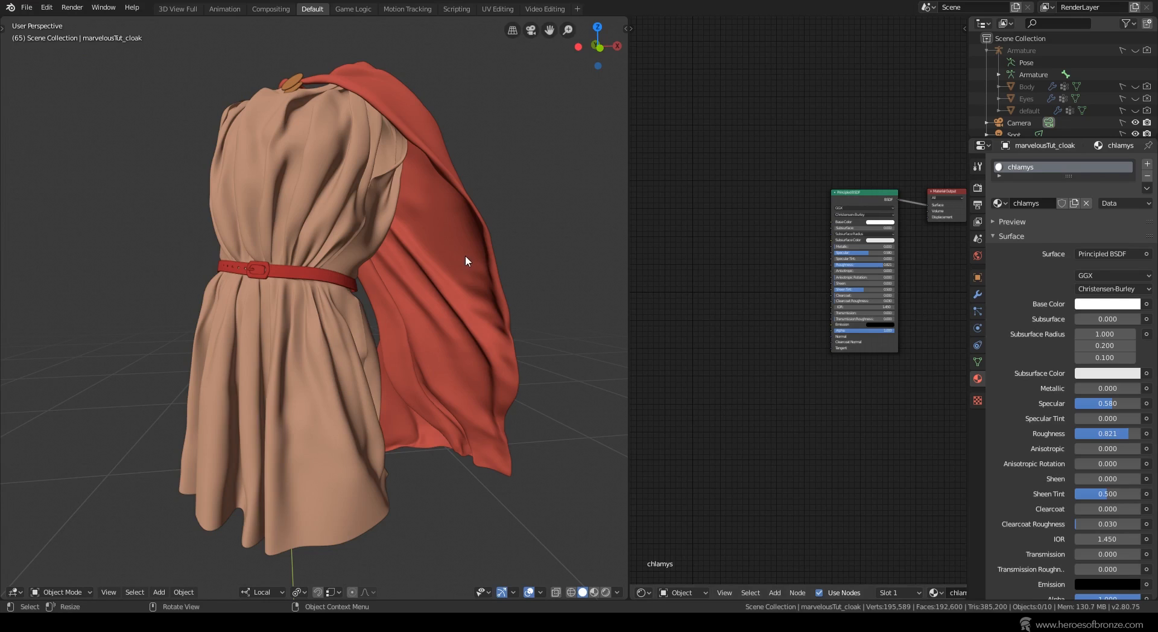
# In Blender, add an Image Texture node with marvelousgarment_texturing_lp_chlamys_base.png to the chlamys material and connect its Color to Base Color.
pyautogui.hotkey('shift', 'a')
pyautogui.click(761, 251)
pyautogui.write('im')
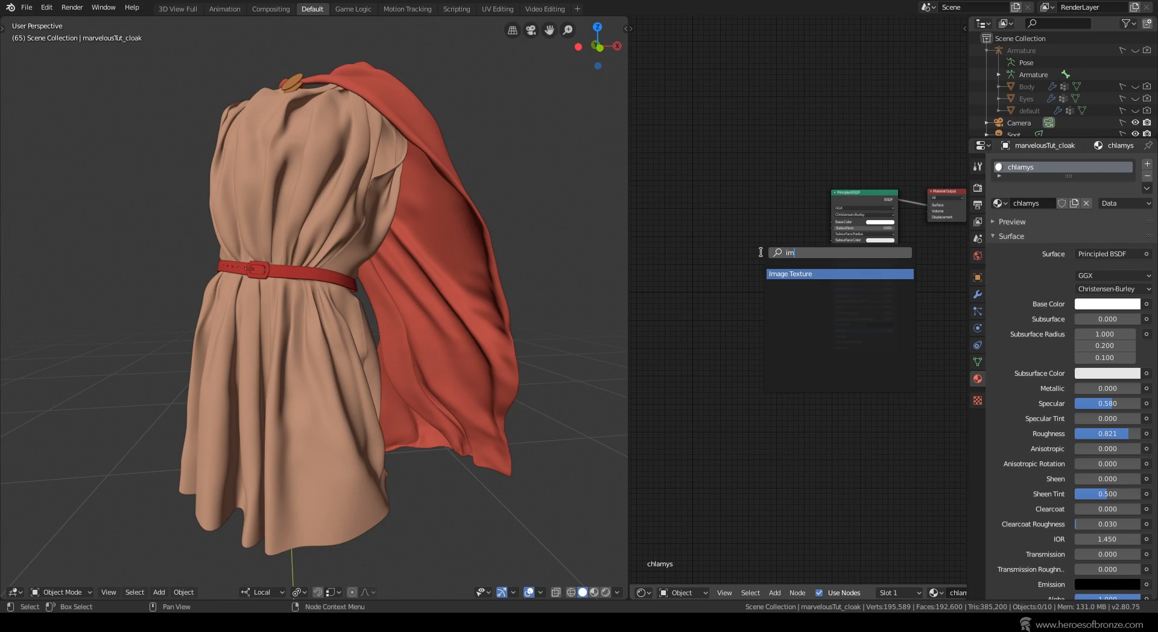
pyautogui.click(787, 275)
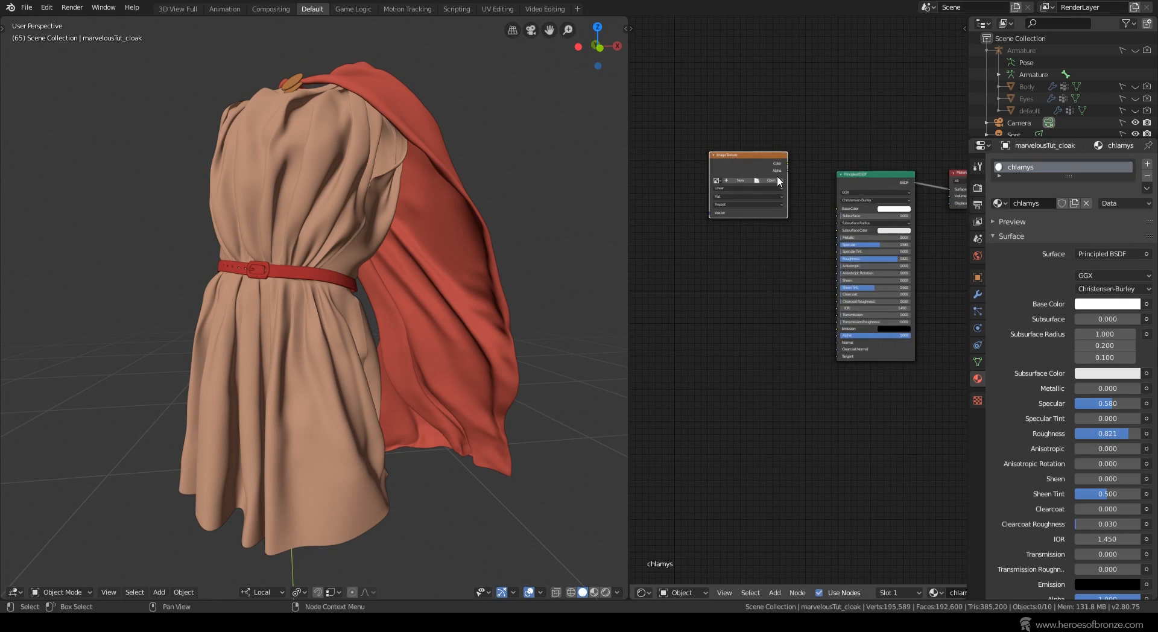
pyautogui.click(754, 199)
pyautogui.click(765, 208)
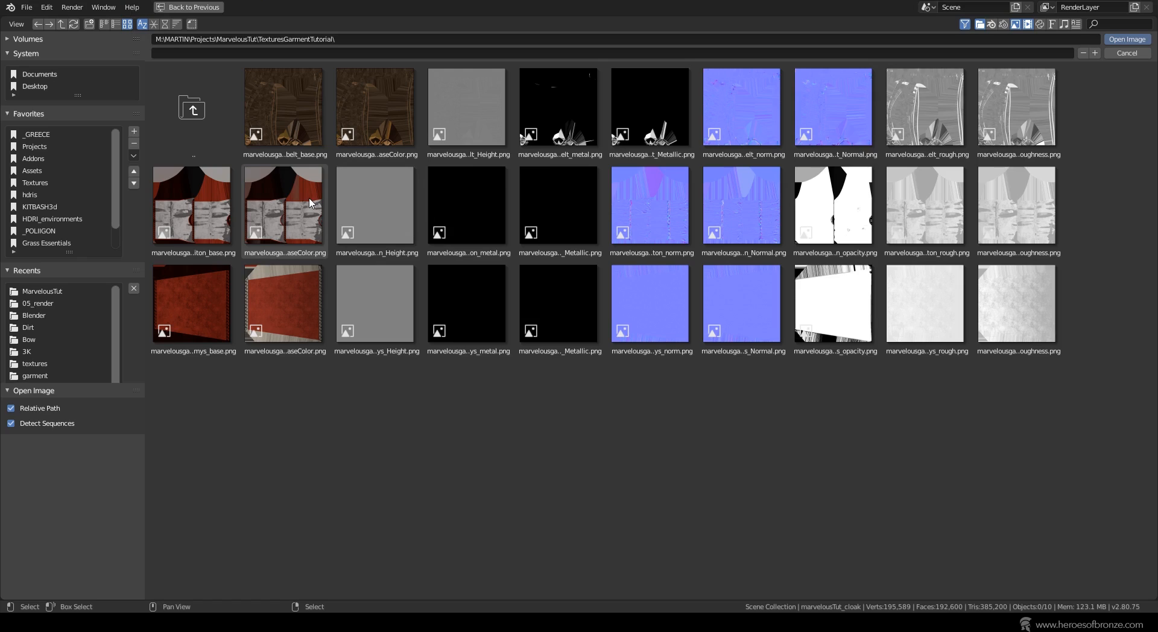
pyautogui.doubleClick(203, 302)
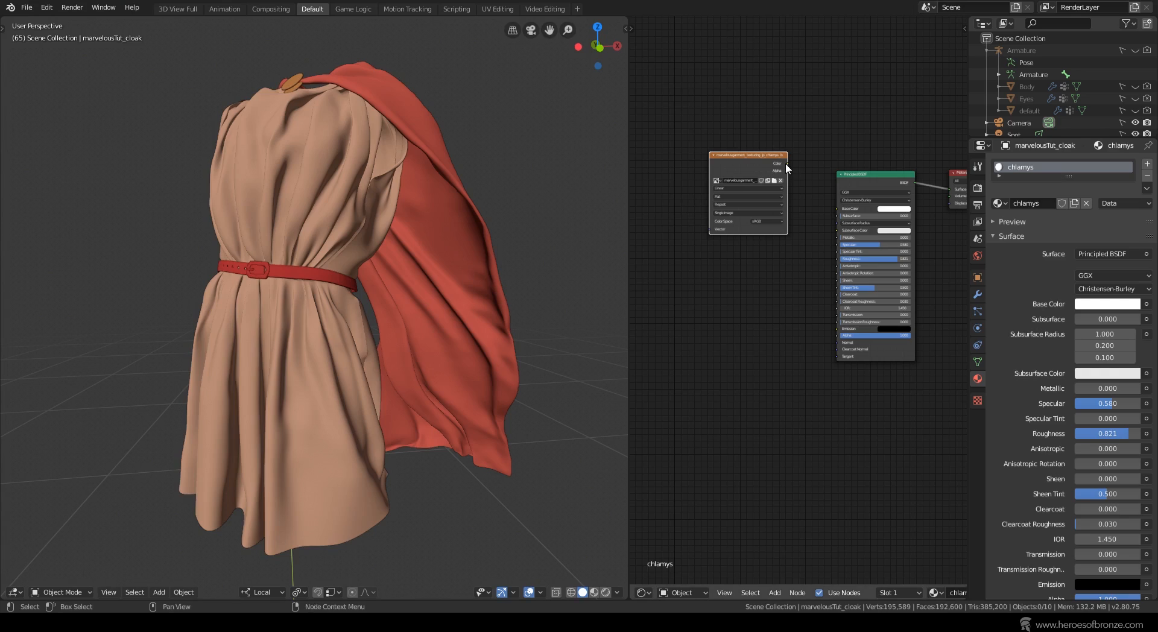
pyautogui.moveTo(785, 163); pyautogui.dragTo(837, 209)
pyautogui.moveTo(767, 218); pyautogui.dragTo(754, 191)
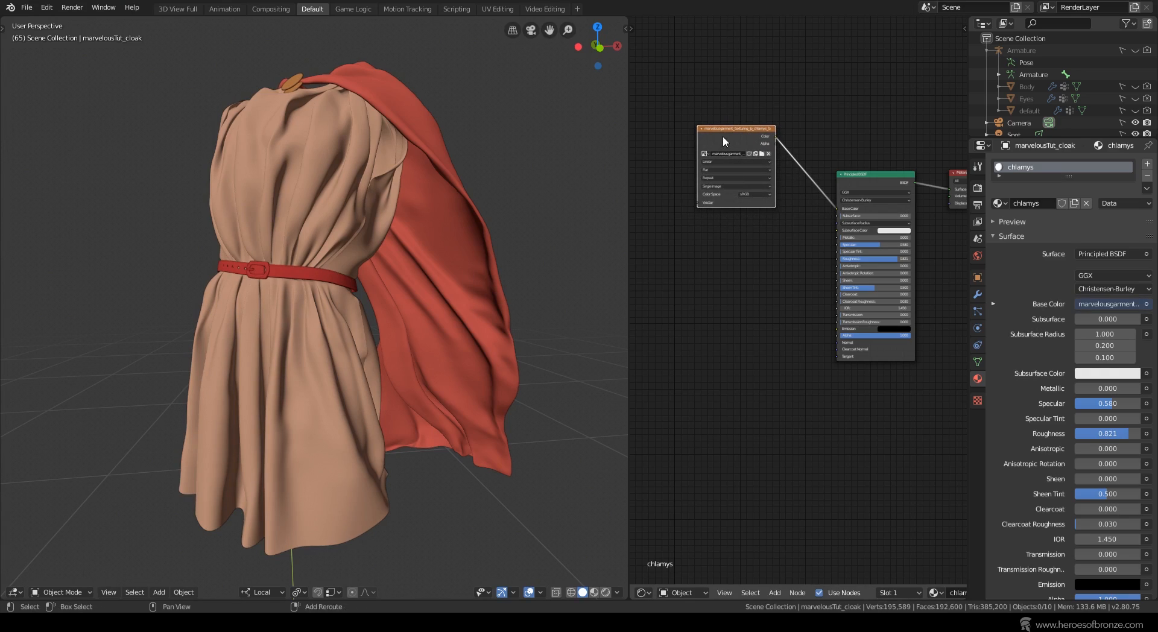
# Duplicate the image node, load marvelousgarment_texturing_lp_chlamys_metal.png as Non-Color and connect its Color to Metallic.
pyautogui.hotkey('shift', 'd')
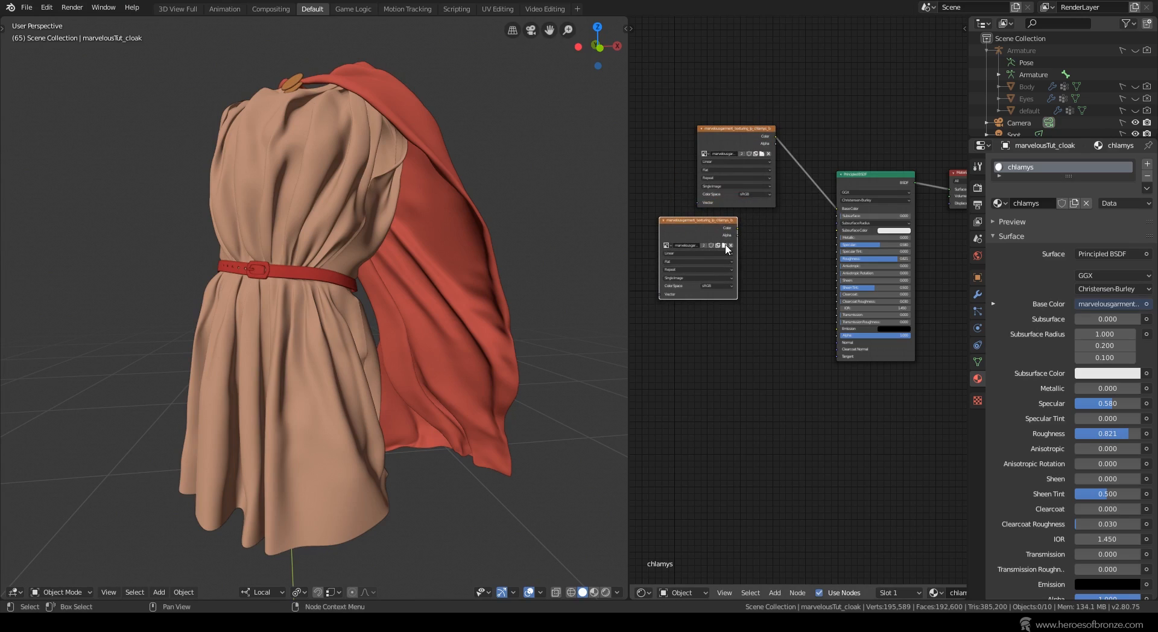
pyautogui.click(725, 246)
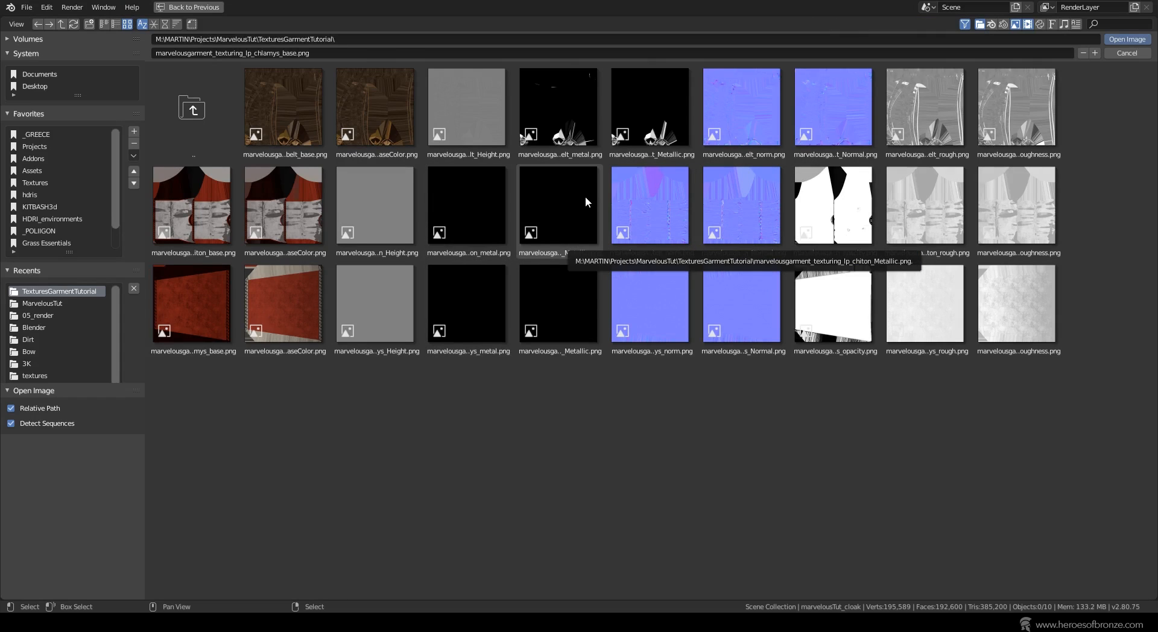
pyautogui.click(479, 330)
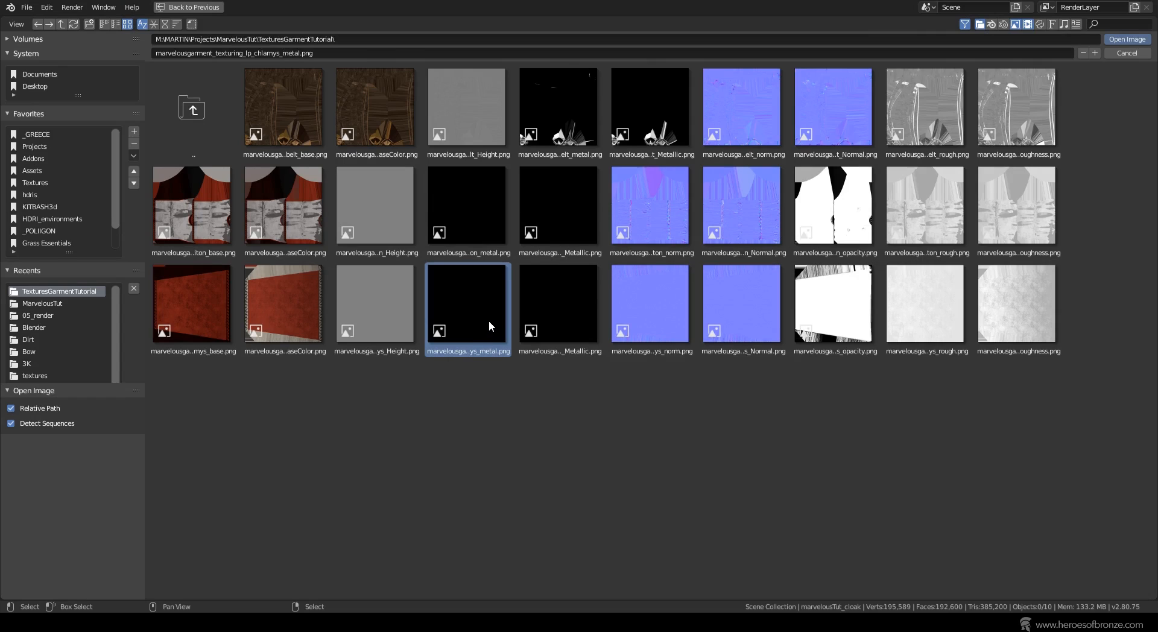
pyautogui.doubleClick(488, 320)
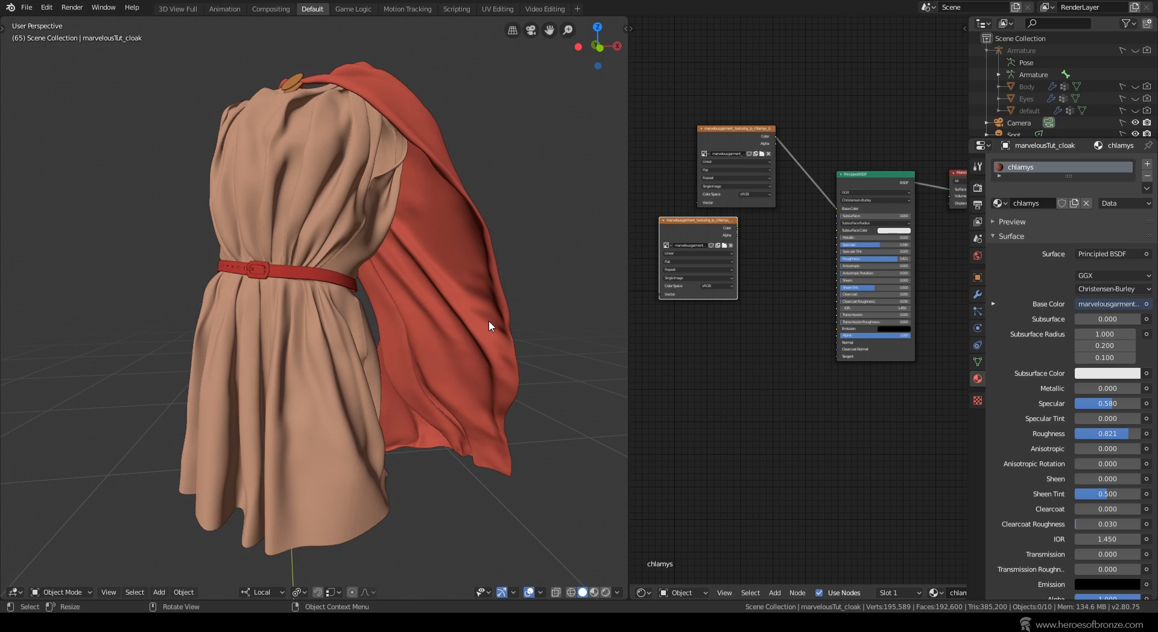
pyautogui.click(719, 284)
pyautogui.click(720, 313)
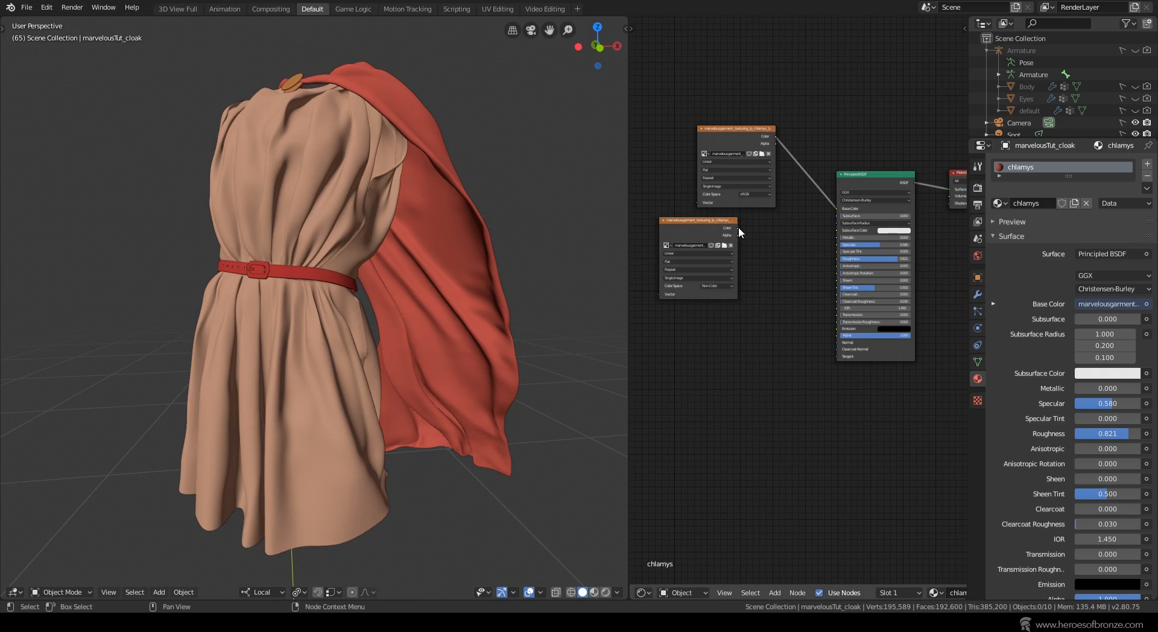
pyautogui.moveTo(737, 228); pyautogui.dragTo(837, 238)
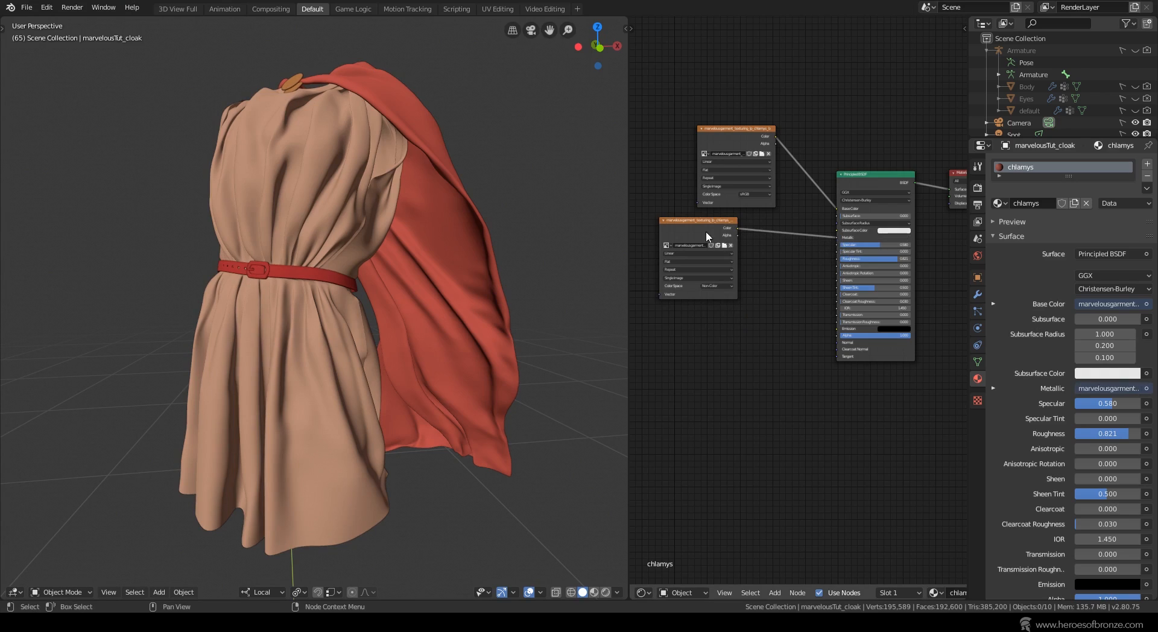
pyautogui.moveTo(706, 234); pyautogui.dragTo(688, 225)
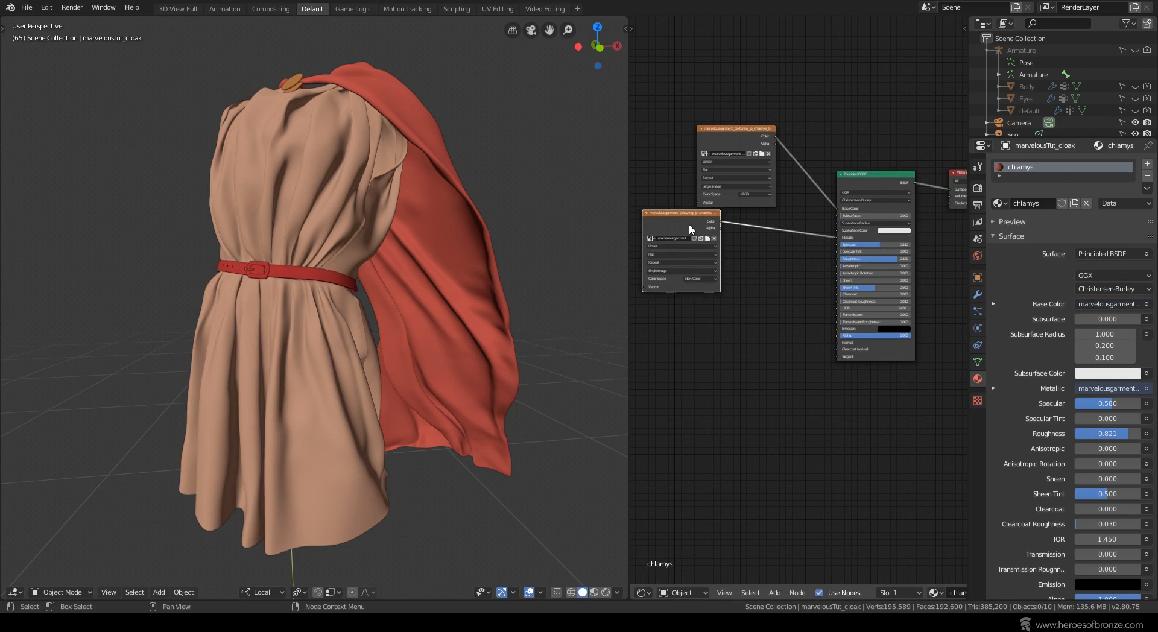
# Duplicate the metal image node, load marvelousgarment_texturing_lp_chlamys_rough.png as Non-Color and connect its Color to Roughness.
pyautogui.hotkey('shift', 'd')
pyautogui.click(702, 324)
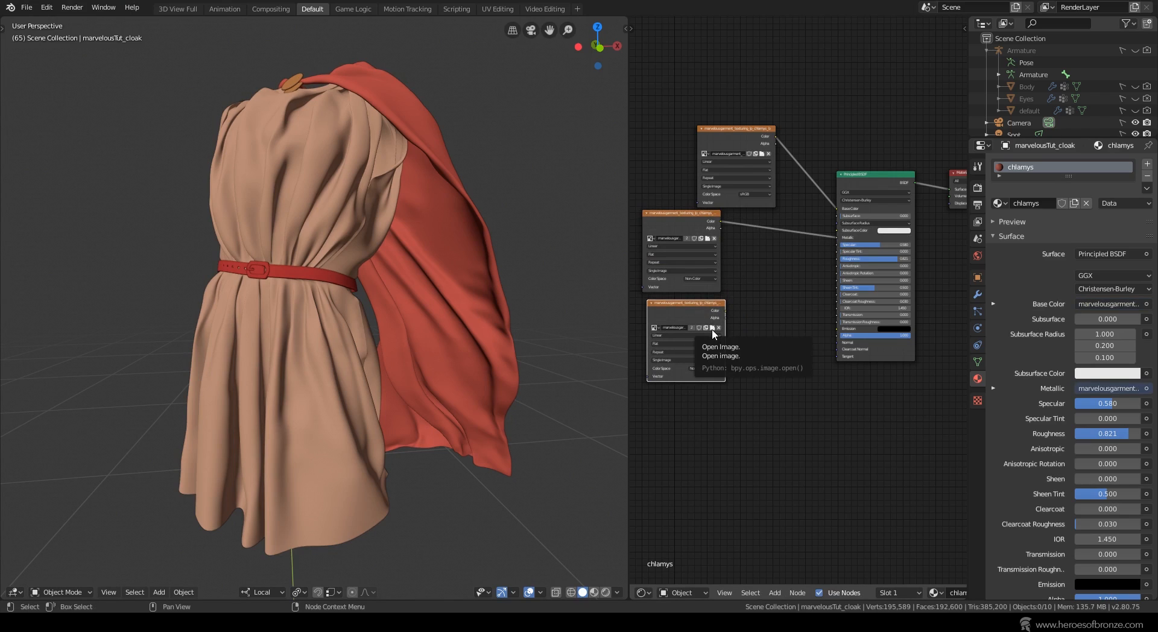
pyautogui.click(713, 331)
pyautogui.click(945, 317)
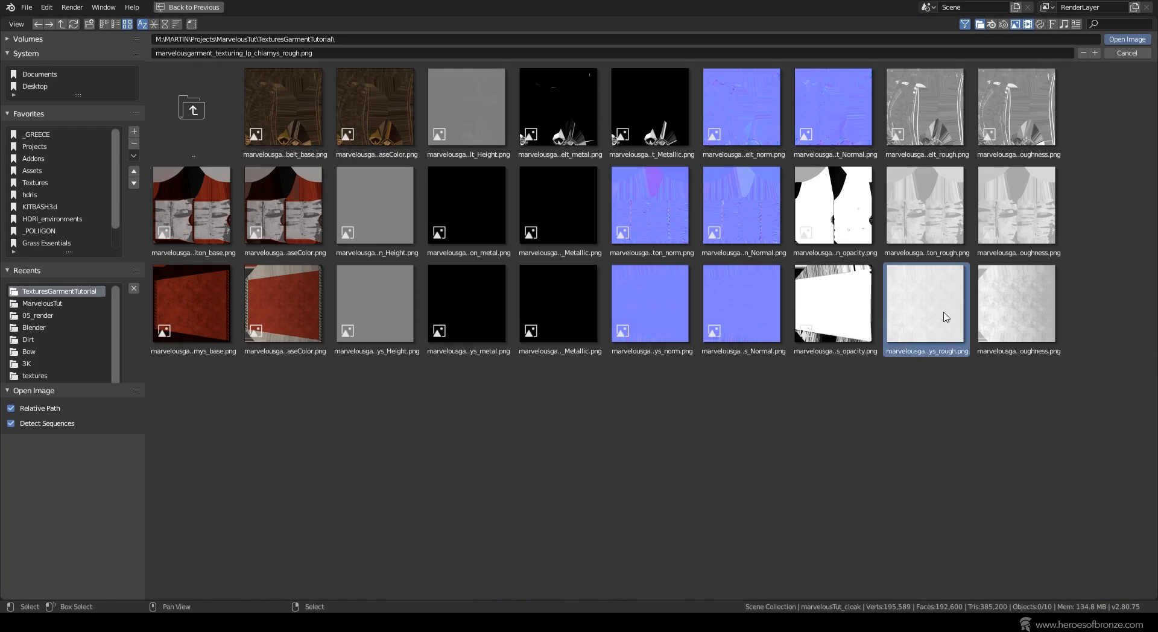
pyautogui.doubleClick(945, 315)
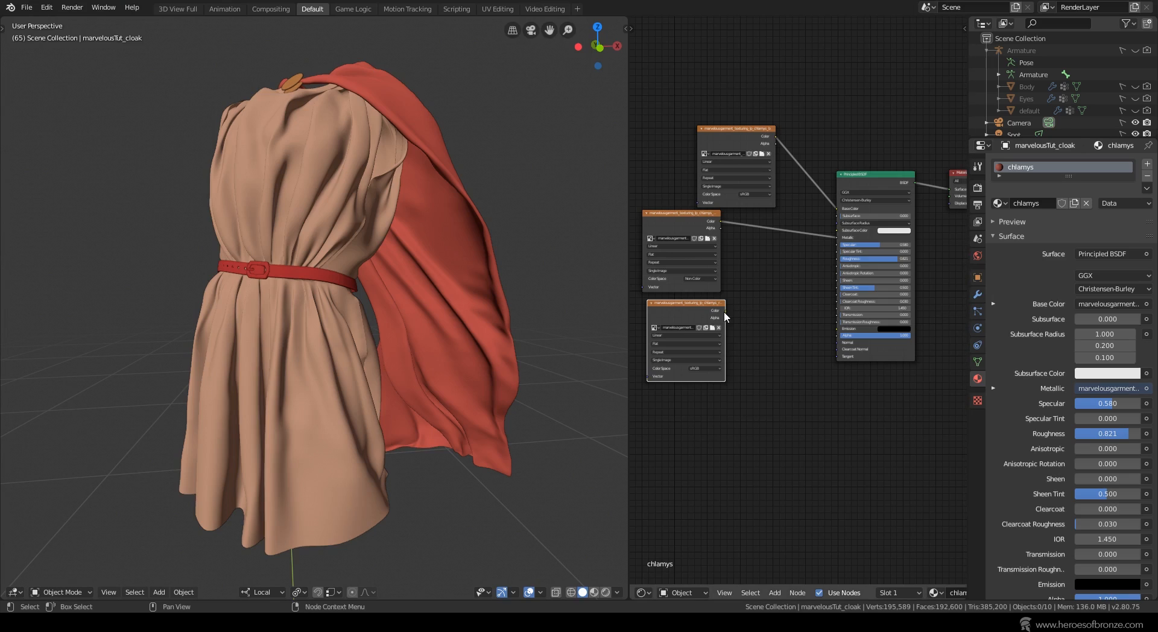
pyautogui.moveTo(724, 311); pyautogui.dragTo(837, 260)
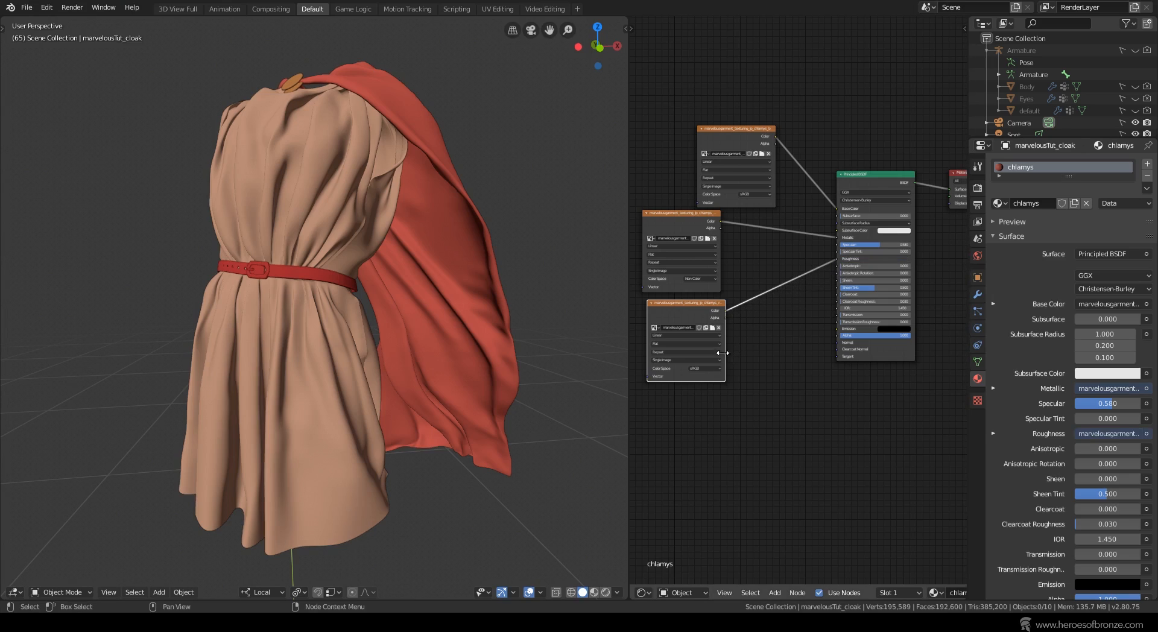
pyautogui.click(695, 368)
pyautogui.moveTo(679, 307); pyautogui.dragTo(664, 311)
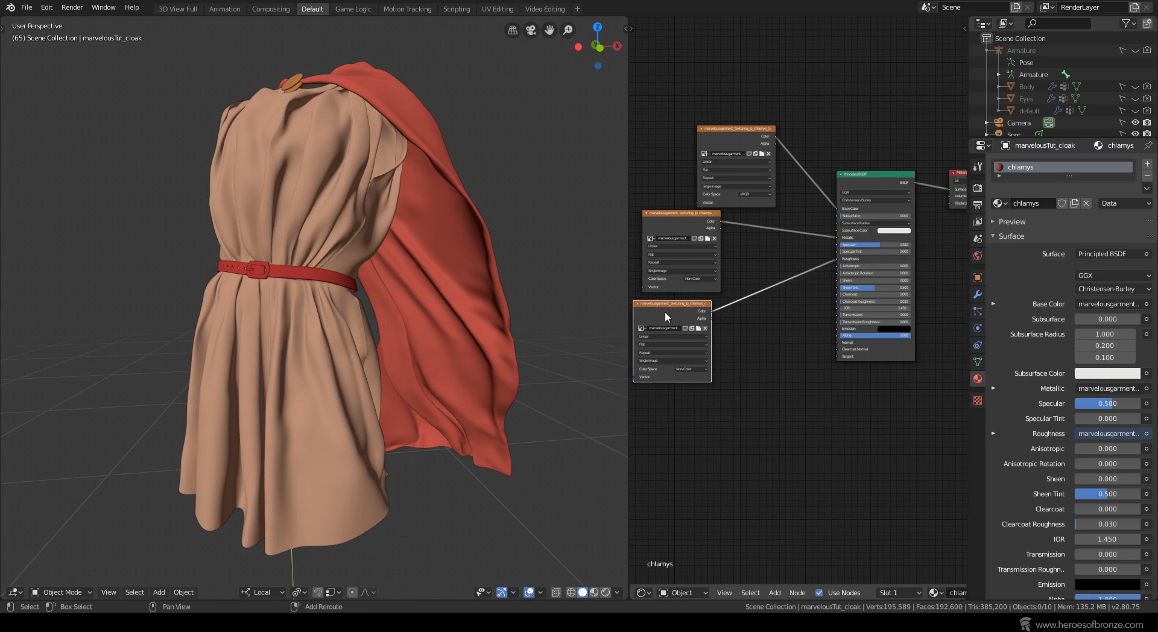
# Duplicate the roughness image node, load marvelousgarment_texturing_lp_chlamys_norm.png as Non-Color and connect its Color to Normal.
pyautogui.hotkey('shift', 'd')
pyautogui.click(684, 401)
pyautogui.click(715, 421)
pyautogui.click(663, 318)
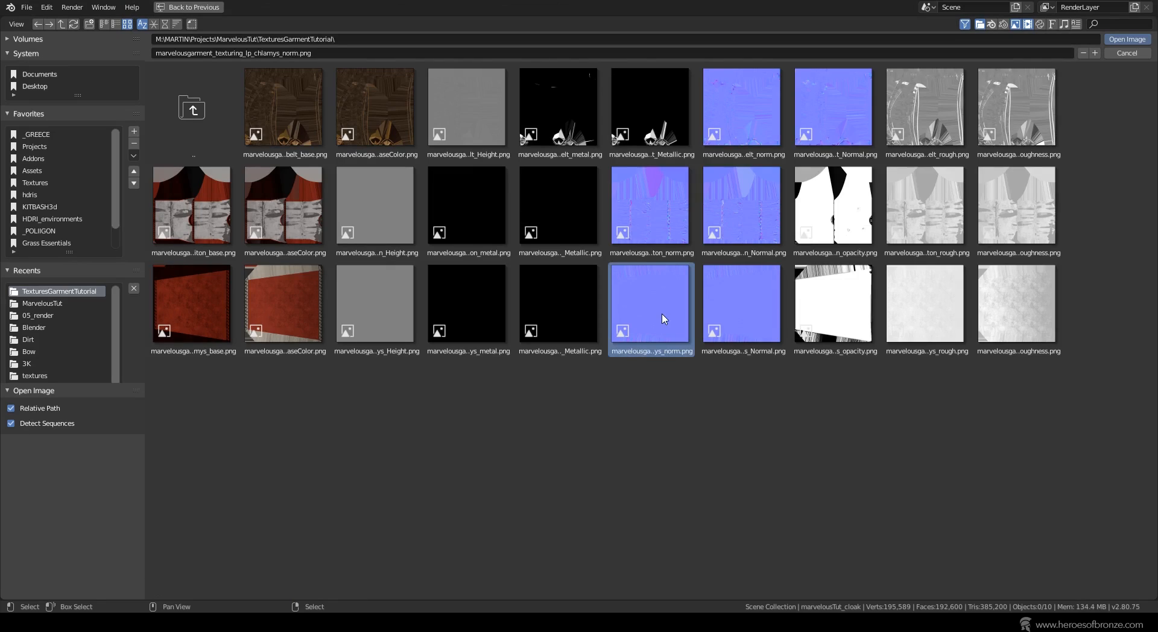
pyautogui.doubleClick(663, 317)
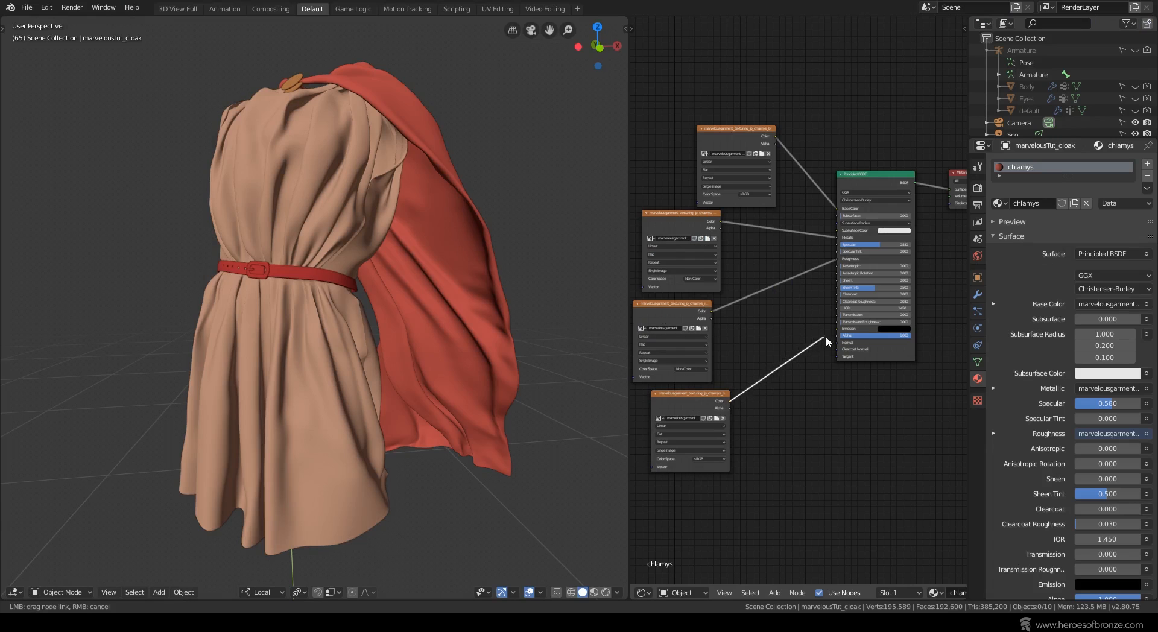
pyautogui.click(705, 458)
pyautogui.click(709, 481)
# Insert a Normal Map node on the link between the chlamys_norm.png image and the Principled BSDF's Normal input.
pyautogui.hotkey('shift', 'a')
pyautogui.click(817, 409)
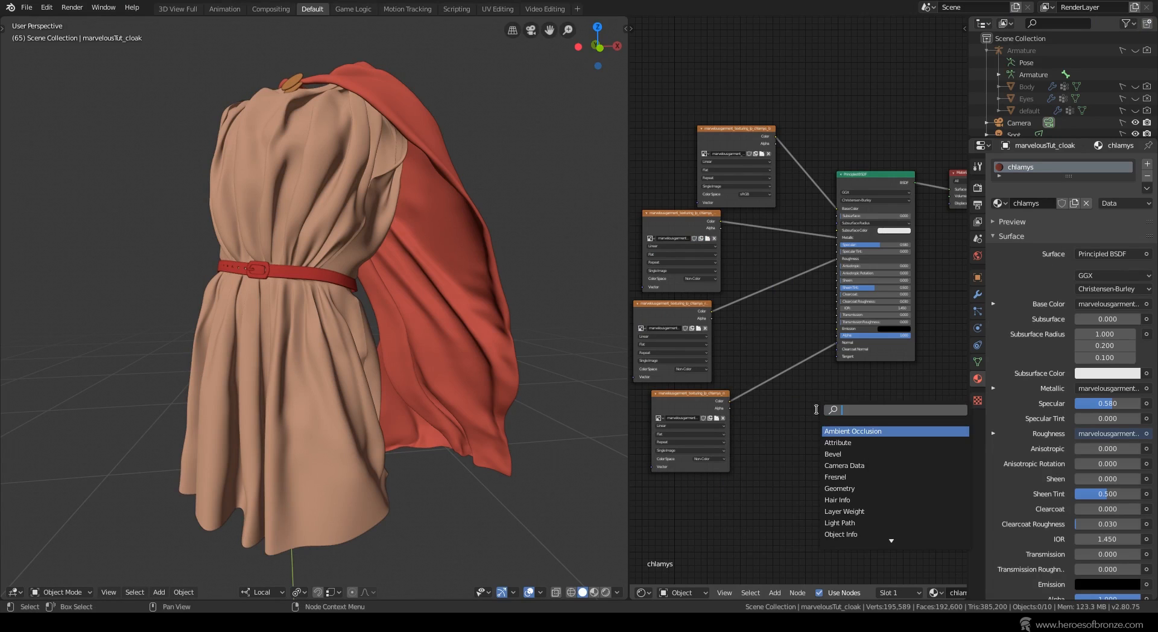
pyautogui.write('nor')
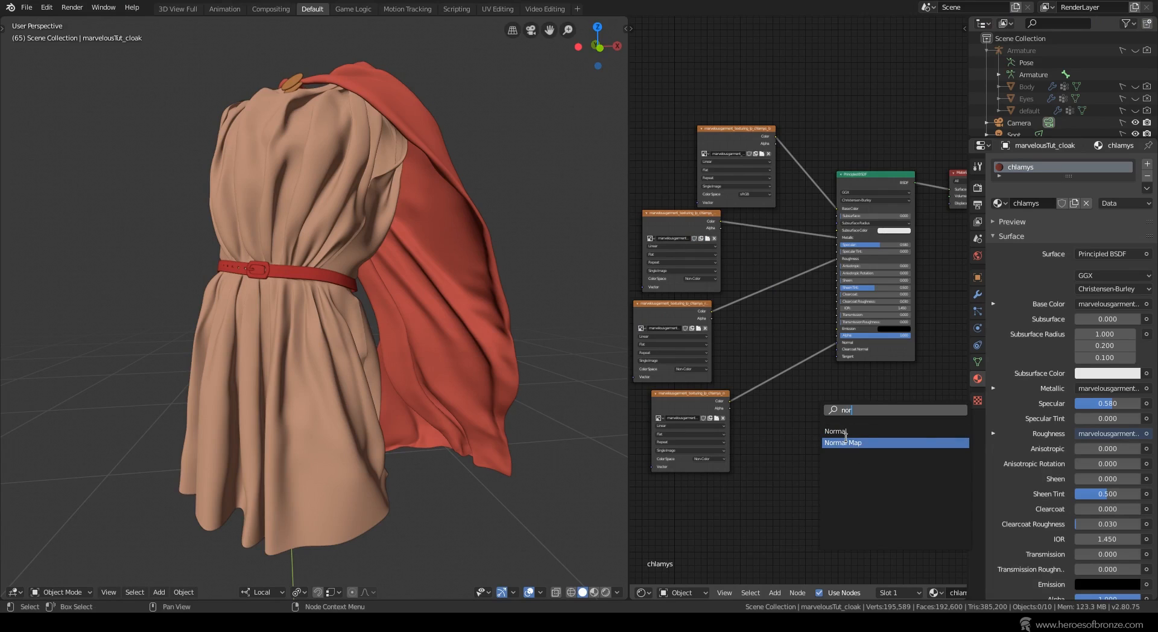
pyautogui.click(845, 440)
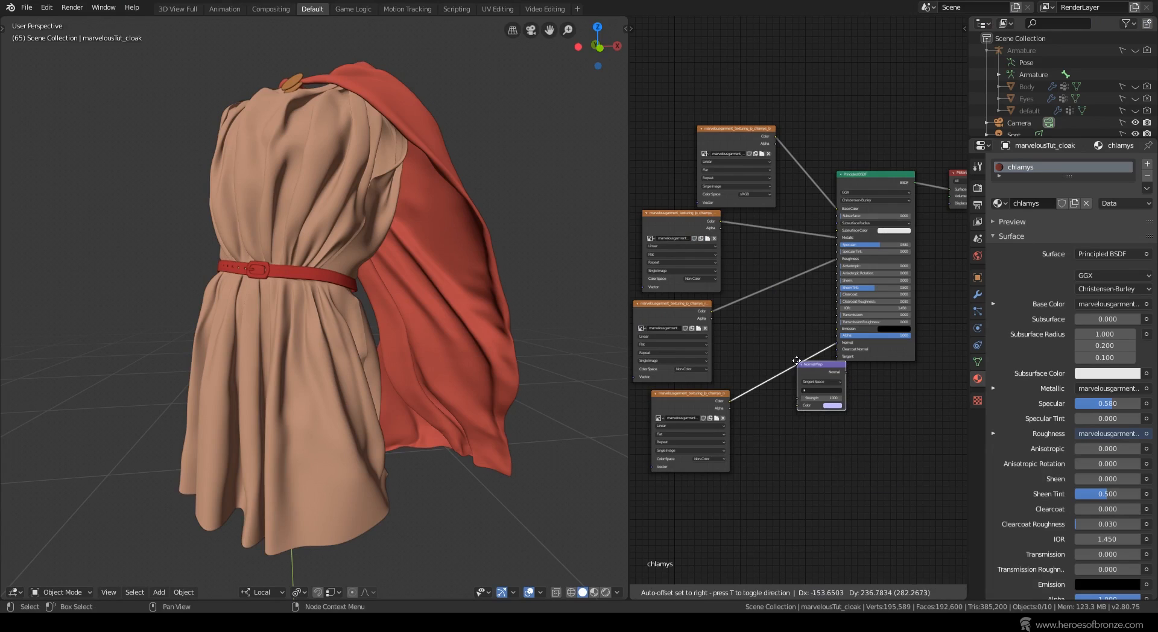
pyautogui.click(794, 372)
pyautogui.scroll(2, 796, 371)
pyautogui.moveTo(875, 334); pyautogui.dragTo(913, 284, button='middle')
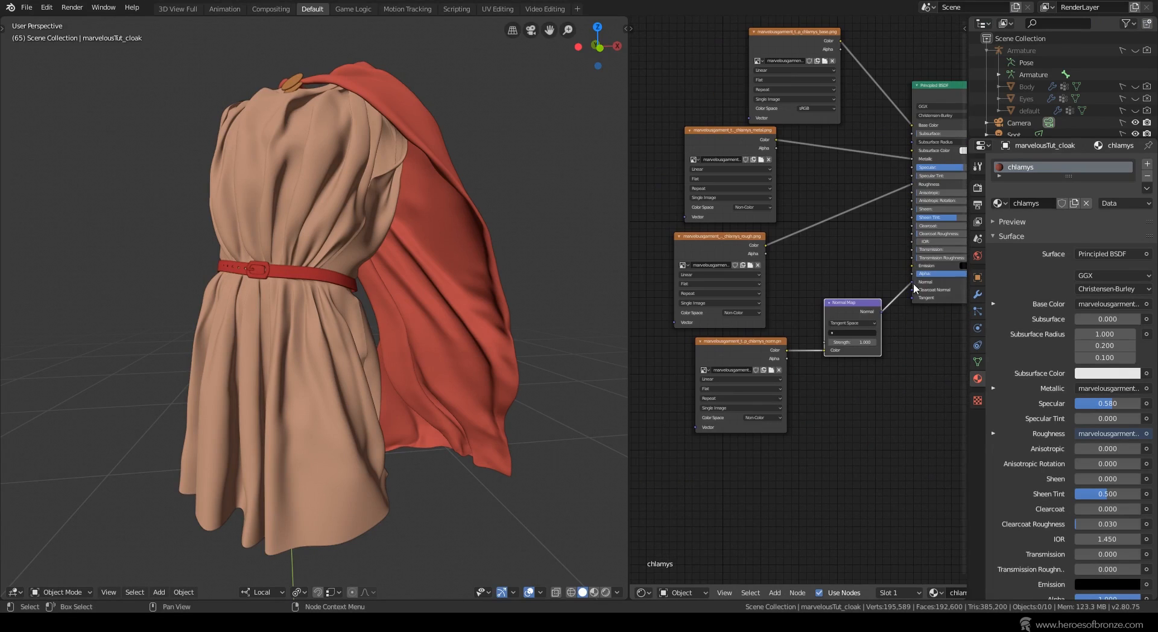
# Rearrange the normal image and Normal Map nodes, then duplicate the image node below and load marvelousgarment_texturing_lp_chlamys_opacity.png in the copy.
pyautogui.moveTo(742, 342); pyautogui.dragTo(701, 344)
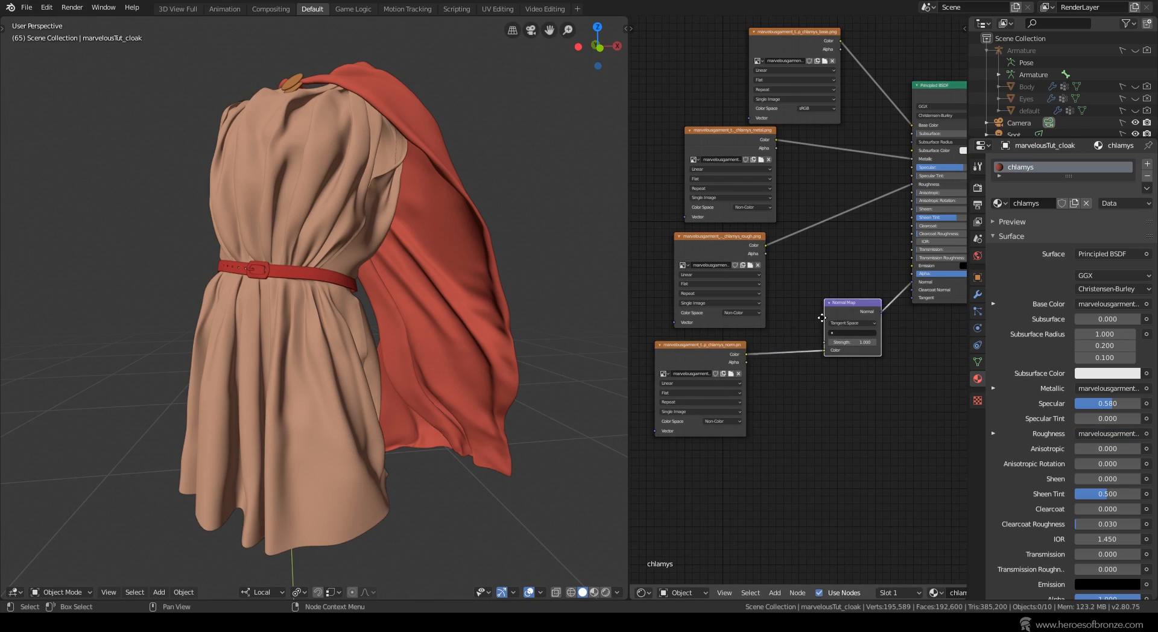
pyautogui.moveTo(839, 311); pyautogui.dragTo(825, 343)
pyautogui.click(713, 363)
pyautogui.hotkey('shift', 'd')
pyautogui.click(721, 472)
pyautogui.click(739, 482)
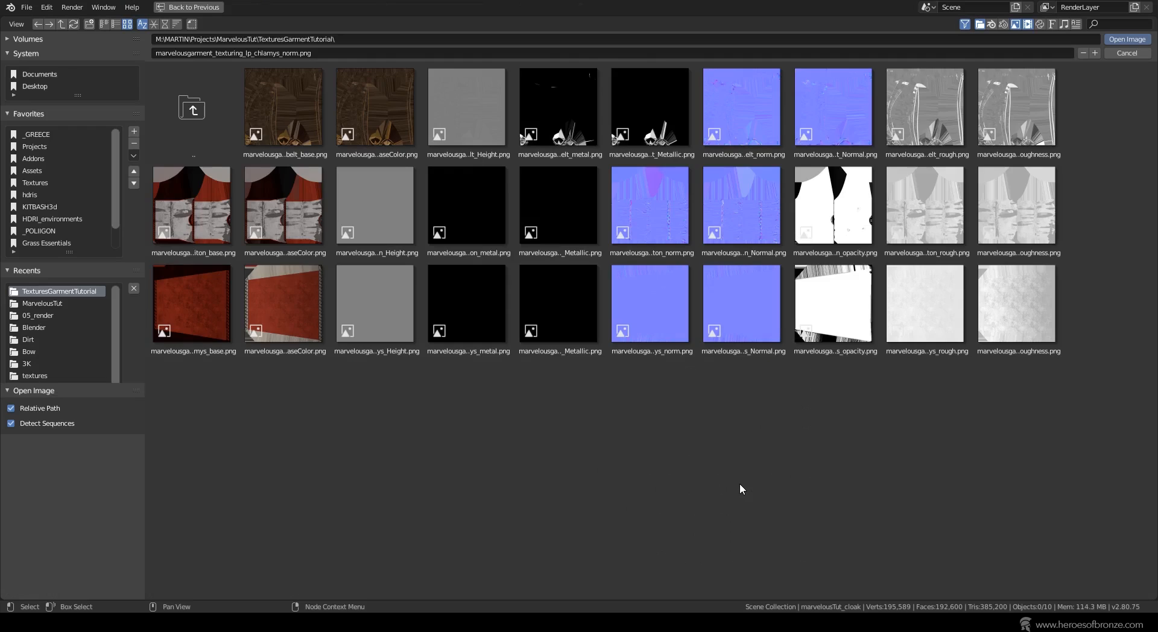
pyautogui.doubleClick(823, 335)
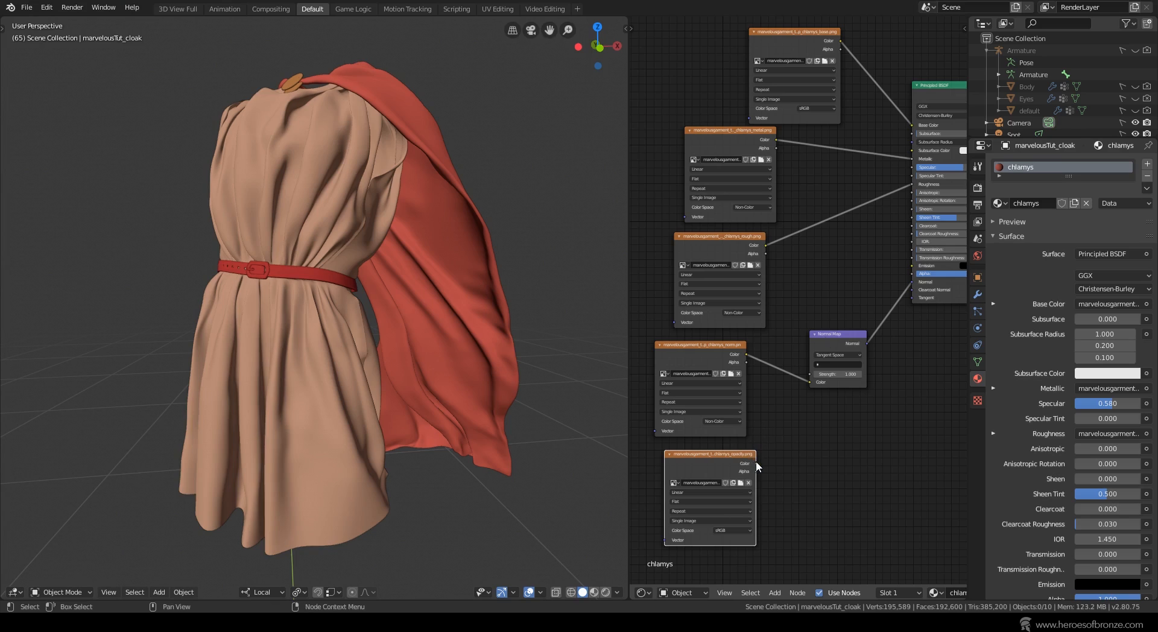
# Connect the opacity image's Color to the Principled BSDF's Alpha and set the image's color space to Non-Color.
pyautogui.moveTo(756, 463); pyautogui.dragTo(913, 275)
pyautogui.moveTo(913, 275); pyautogui.dragTo(866, 241, button='middle')
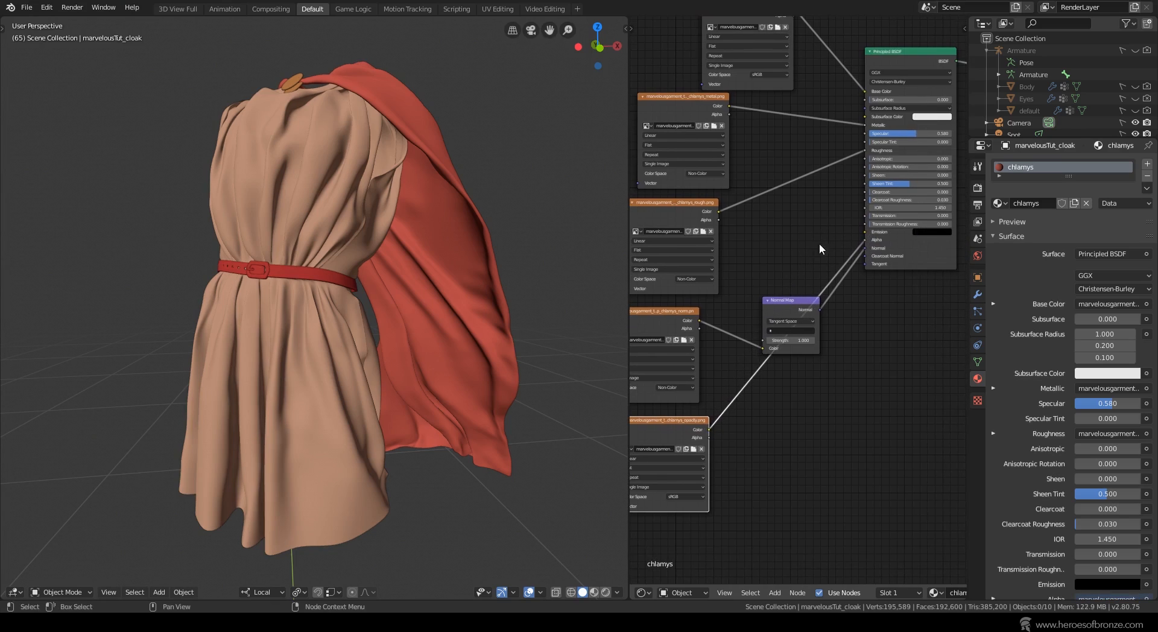
pyautogui.click(685, 496)
pyautogui.click(677, 530)
pyautogui.press('Home')
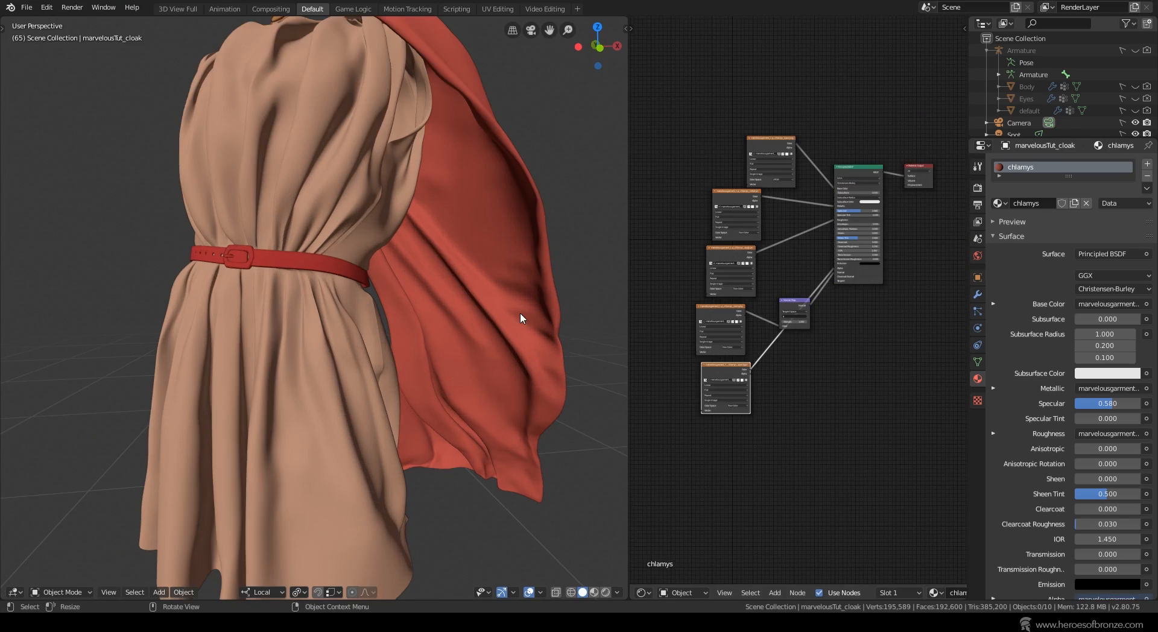
# Switch the 3D viewport to rendered shading and collapse the Armature hierarchy in the outliner.
pyautogui.click(606, 593)
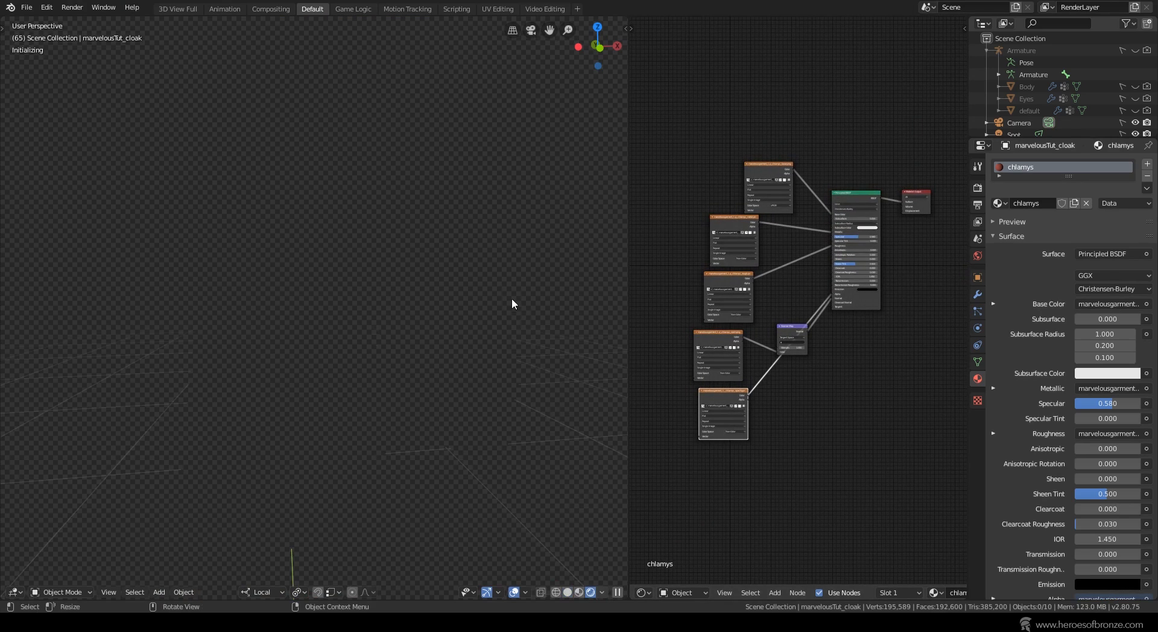
pyautogui.click(985, 49)
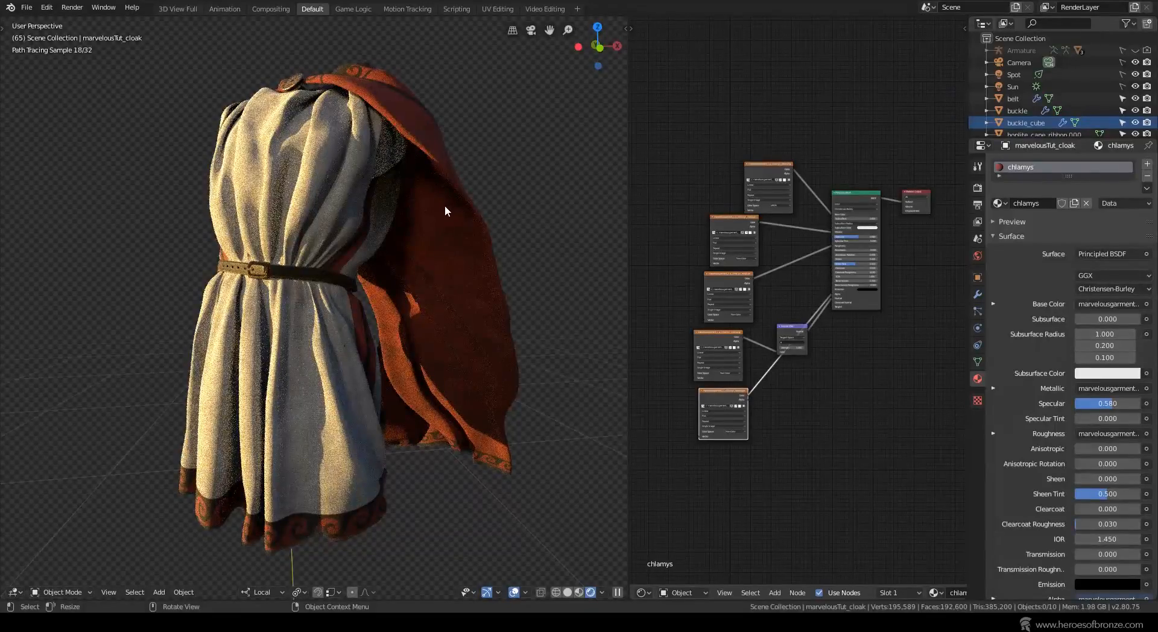
# Examine the rendered outfit and the patterned hem of the tunic up close, and view the outfit through the scene camera.
pyautogui.moveTo(444, 205)
pyautogui.mouseDown(button='middle')
pyautogui.moveTo(426, 228)
pyautogui.moveTo(437, 230)
pyautogui.moveTo(441, 205)
pyautogui.mouseUp(button='middle')
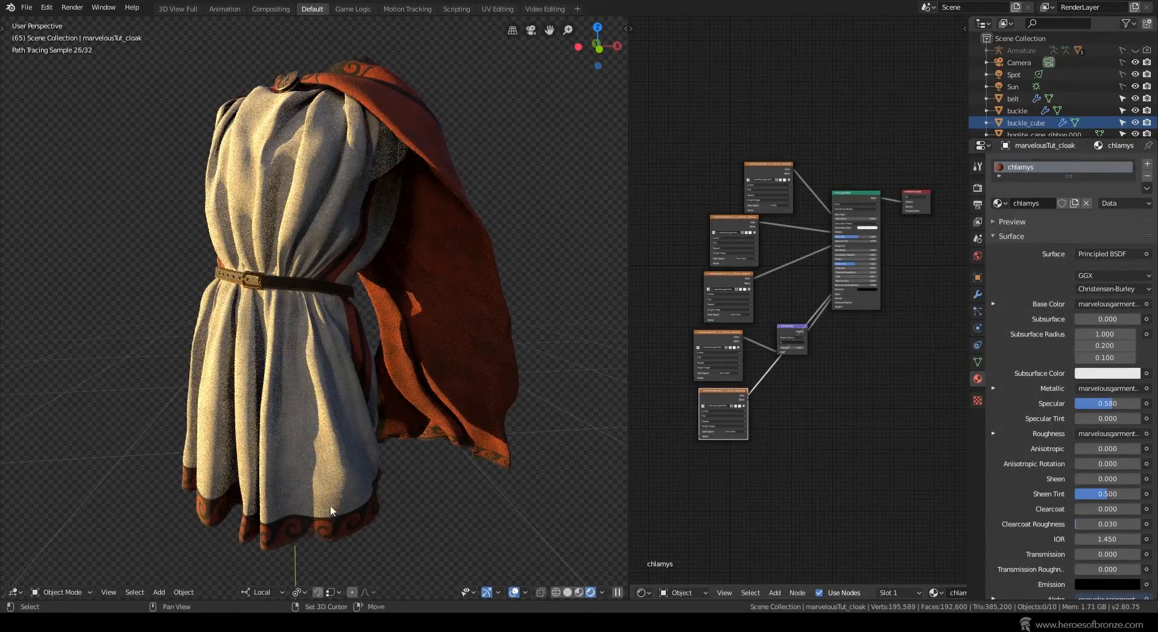
pyautogui.keyDown('shift'); pyautogui.moveTo(330, 505); pyautogui.dragTo(368, 268, button='middle'); pyautogui.keyUp('shift')
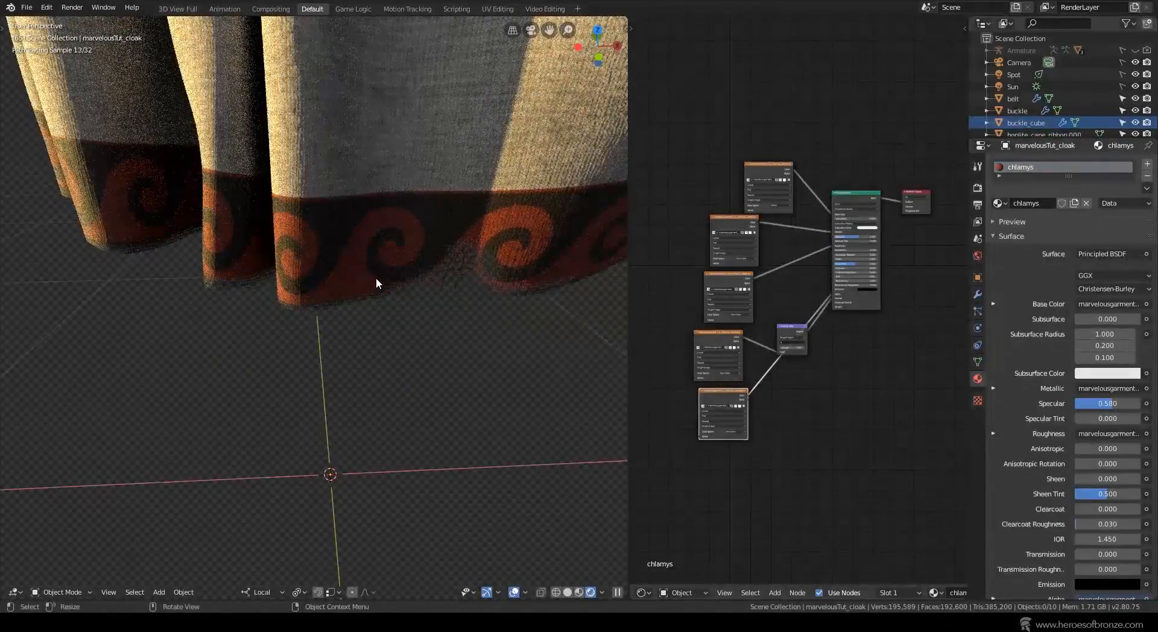
pyautogui.scroll(-3, 387, 258)
pyautogui.press('KP_0')
pyautogui.scroll(4, 353, 327)
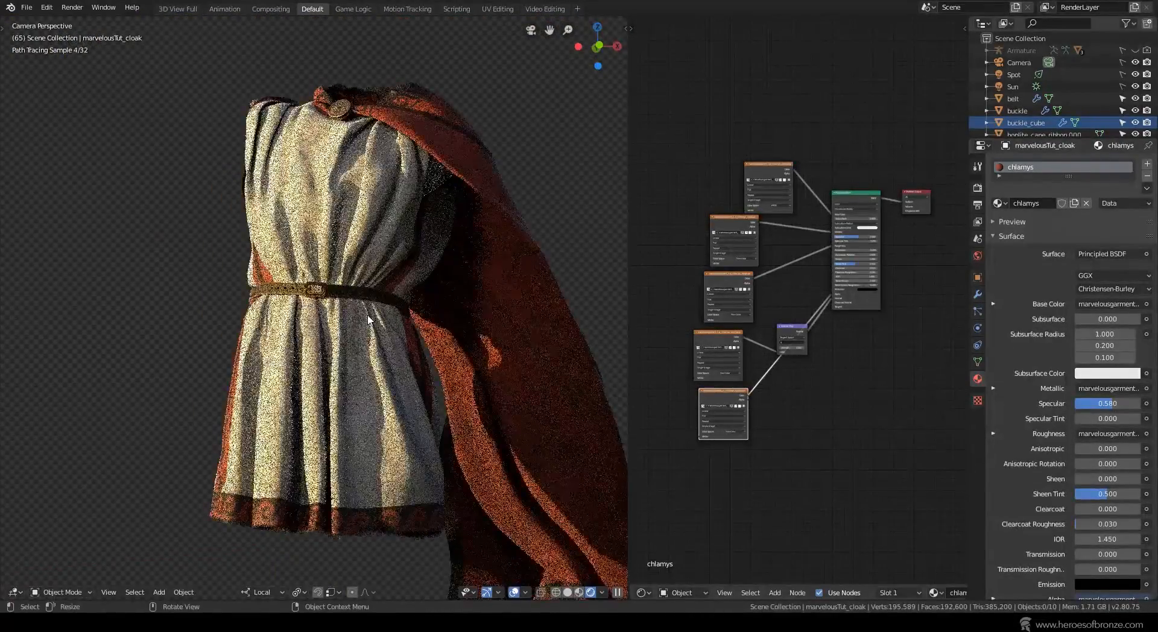